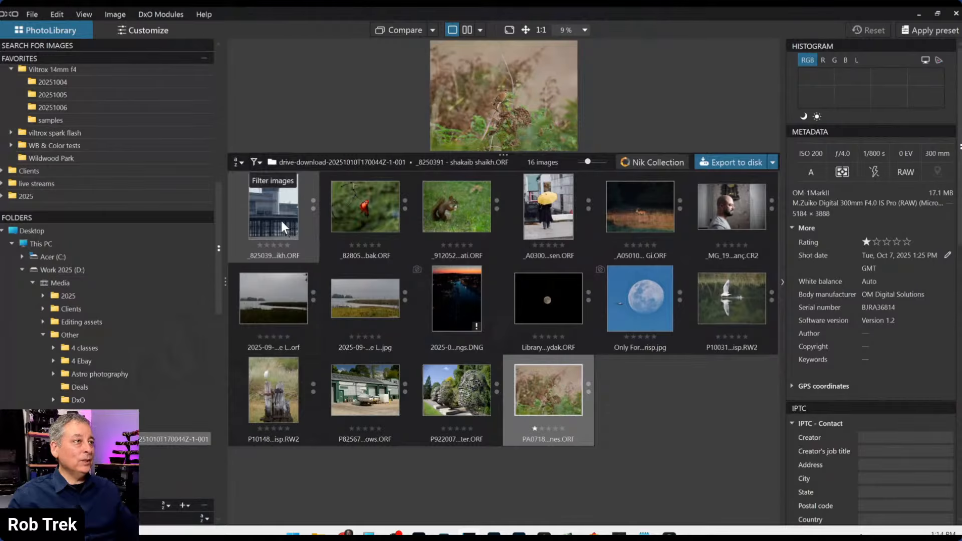
# - Open the first photo, the pier tower, for editing and apply the 0000 Rob Default preset
pyautogui.doubleClick(280, 218)
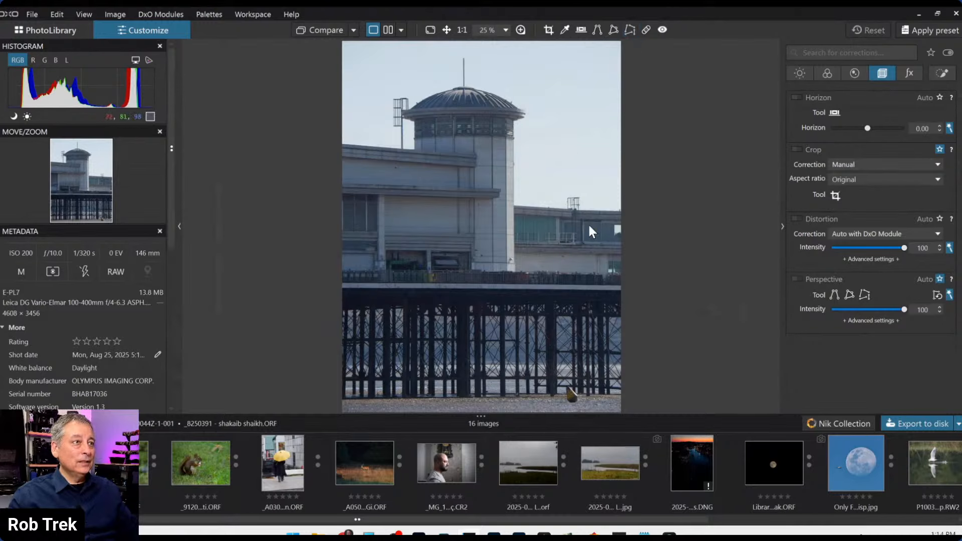
pyautogui.scroll(-1, 586, 229)
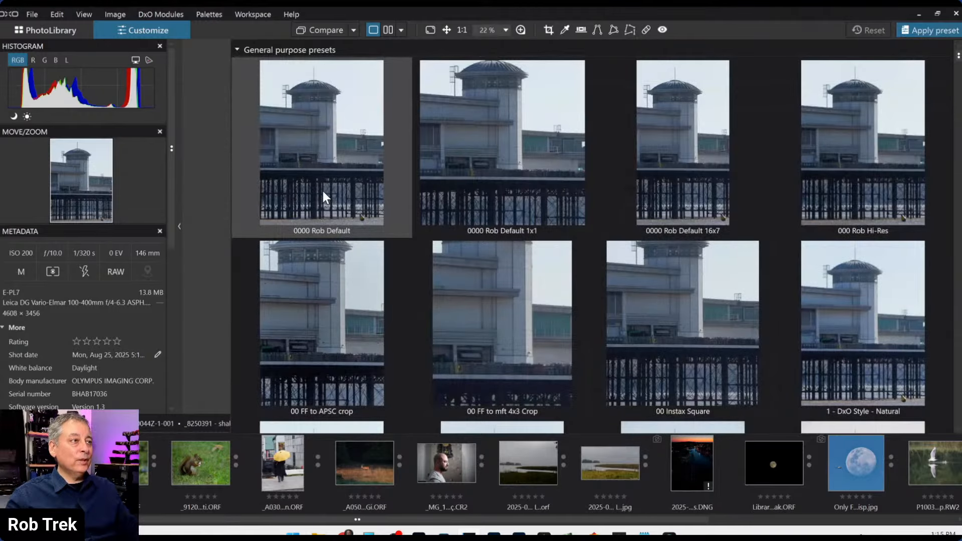
pyautogui.click(323, 197)
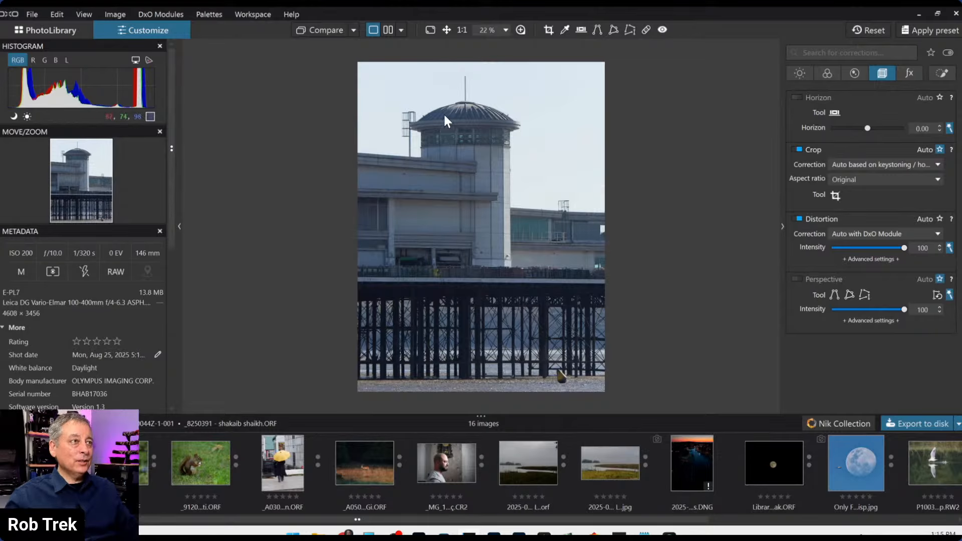
# - Set a 1 × 1 crop on the photo and shift the crop frame slightly upward over the tower
pyautogui.click(548, 30)
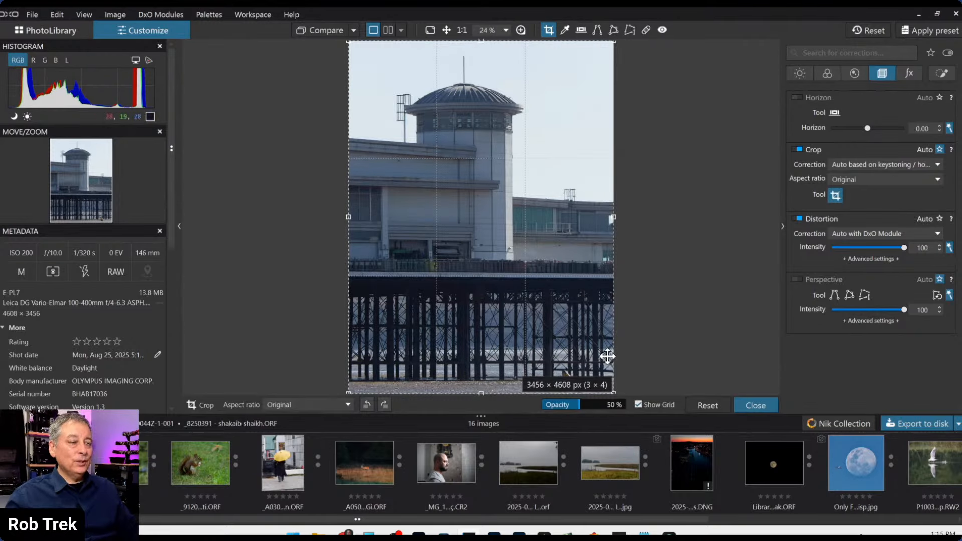
pyautogui.click(856, 180)
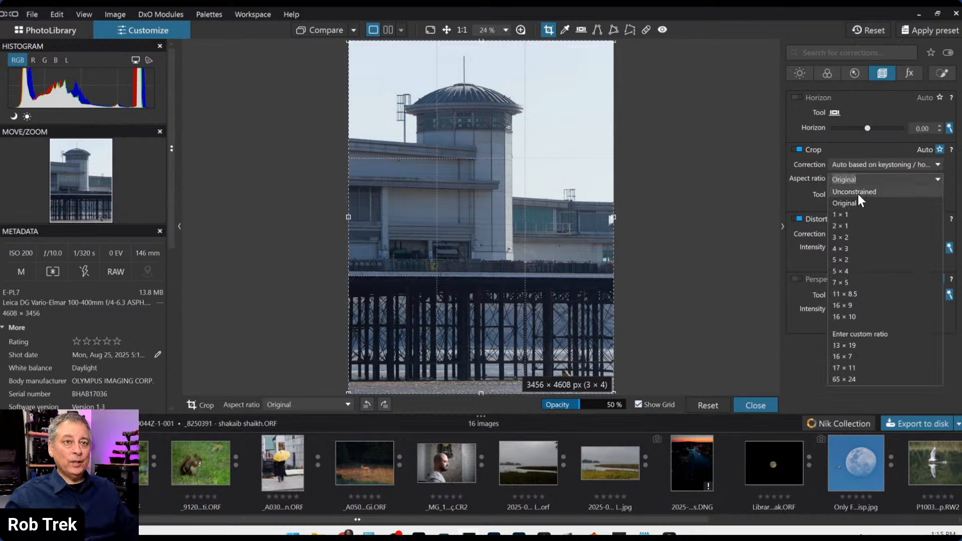
pyautogui.click(853, 217)
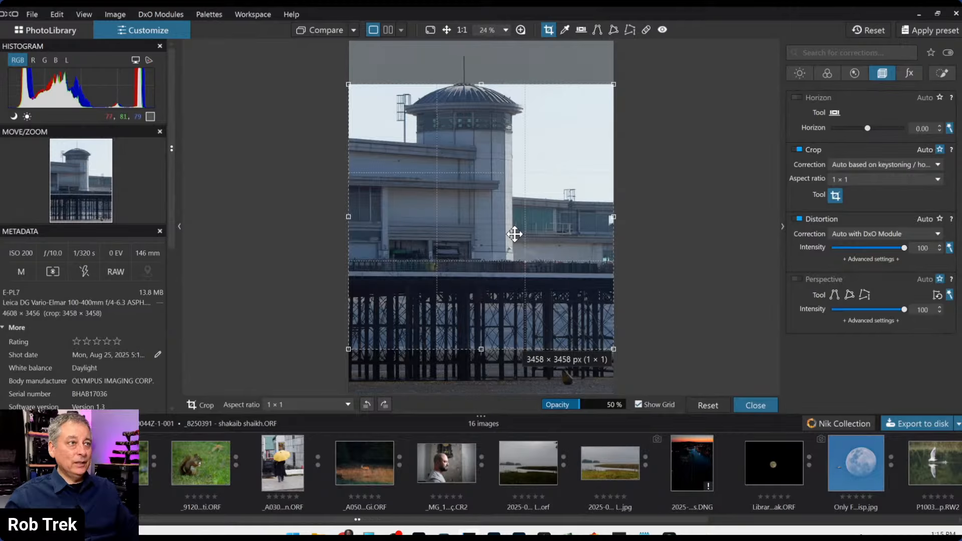
pyautogui.moveTo(514, 234); pyautogui.dragTo(515, 217)
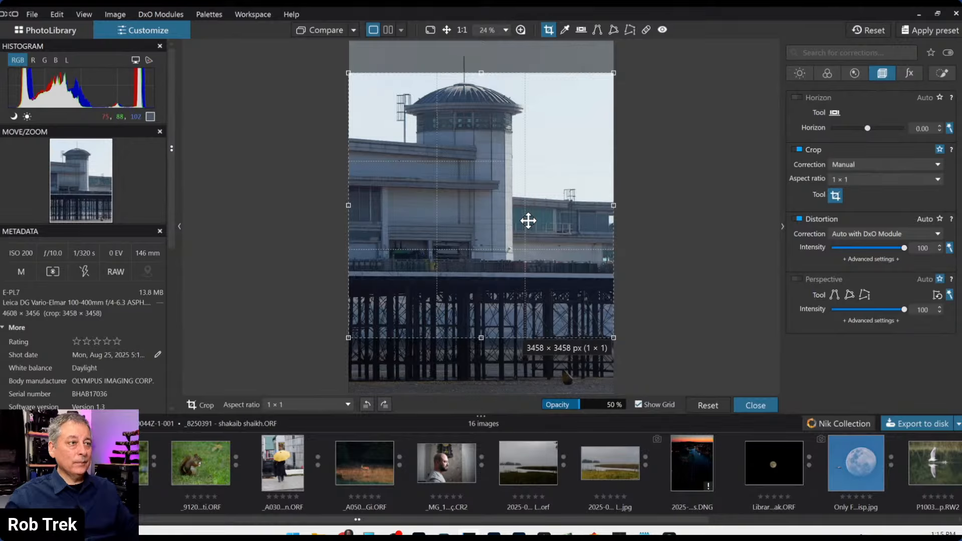
# - Enable the Perspective correction and crop the photo to a 5 × 4 ratio in portrait orientation, about 3367 × 4209 px
pyautogui.click(804, 278)
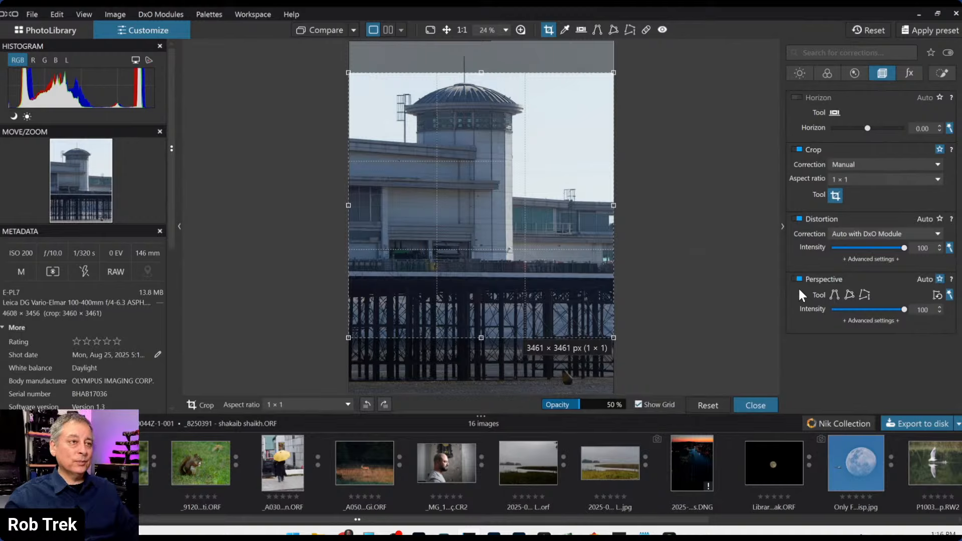
pyautogui.click(848, 180)
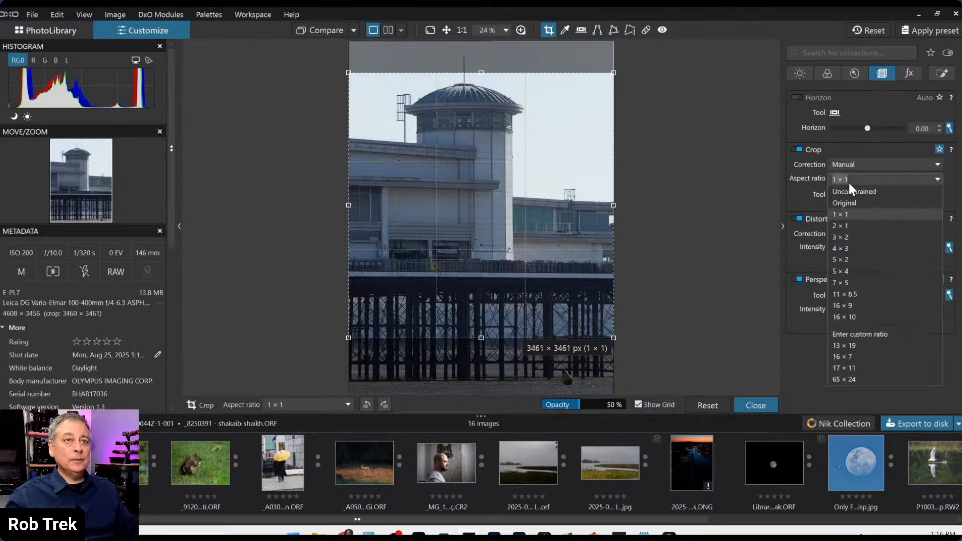
pyautogui.click(845, 268)
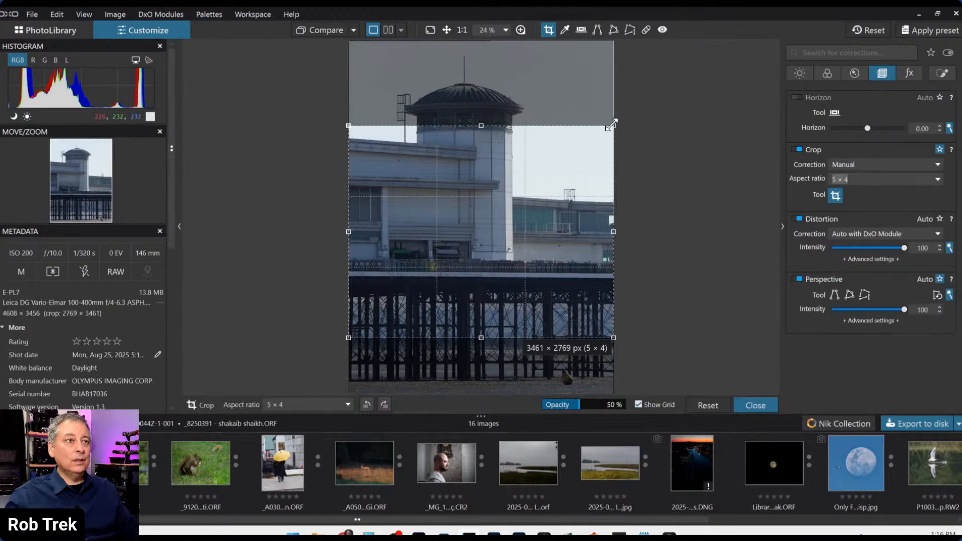
pyautogui.moveTo(611, 124); pyautogui.dragTo(590, 79)
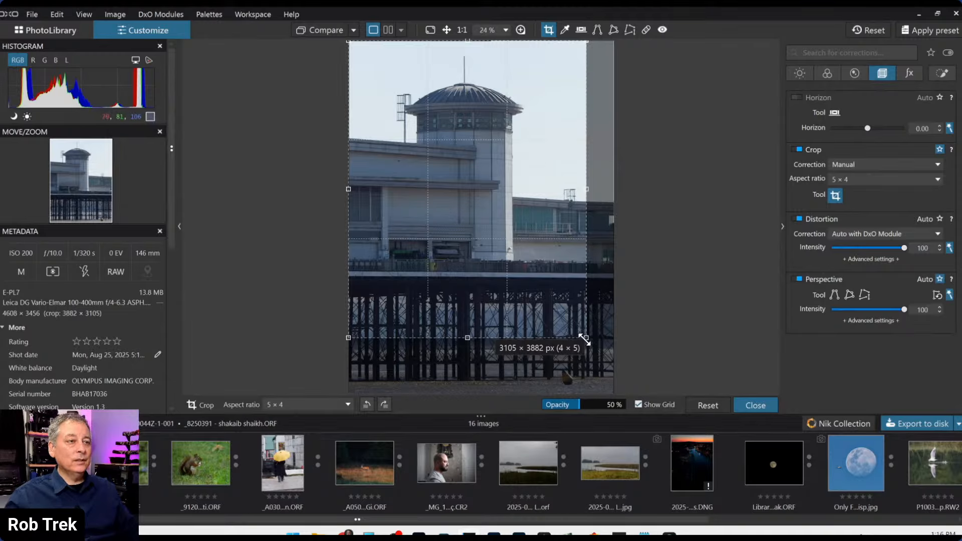
pyautogui.moveTo(584, 339); pyautogui.dragTo(606, 362)
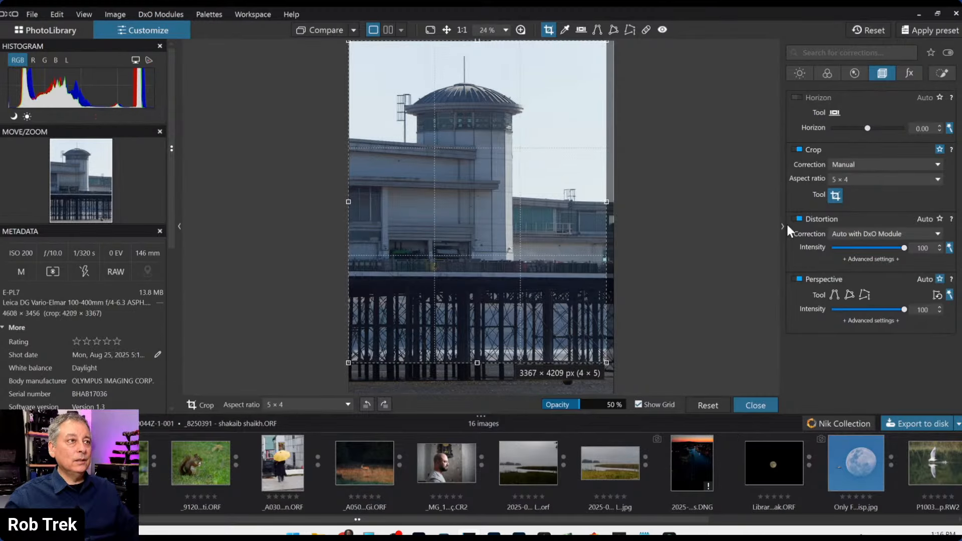
pyautogui.press('Return')
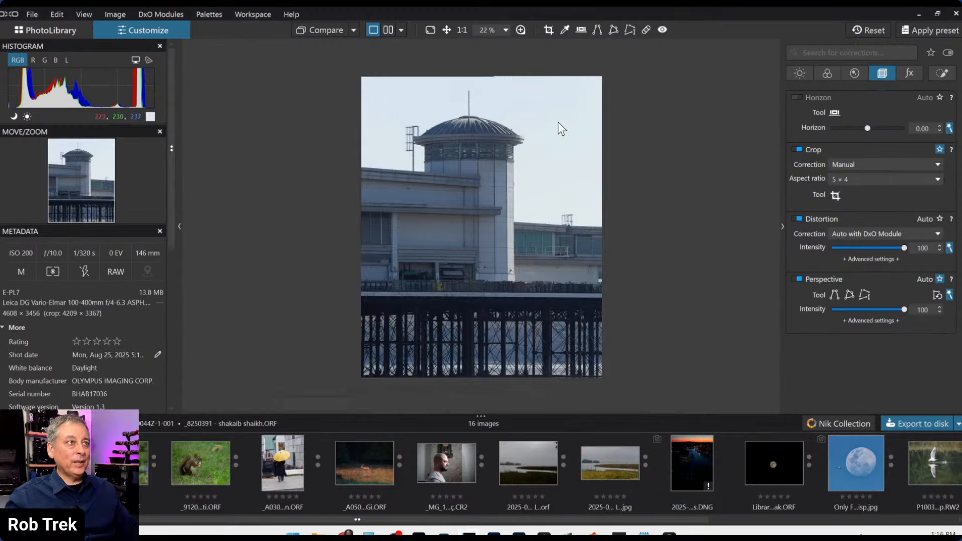
# - Reopen the crop and pull its upper edge down slightly, to about 3347 × 4183 px
pyautogui.press('c')
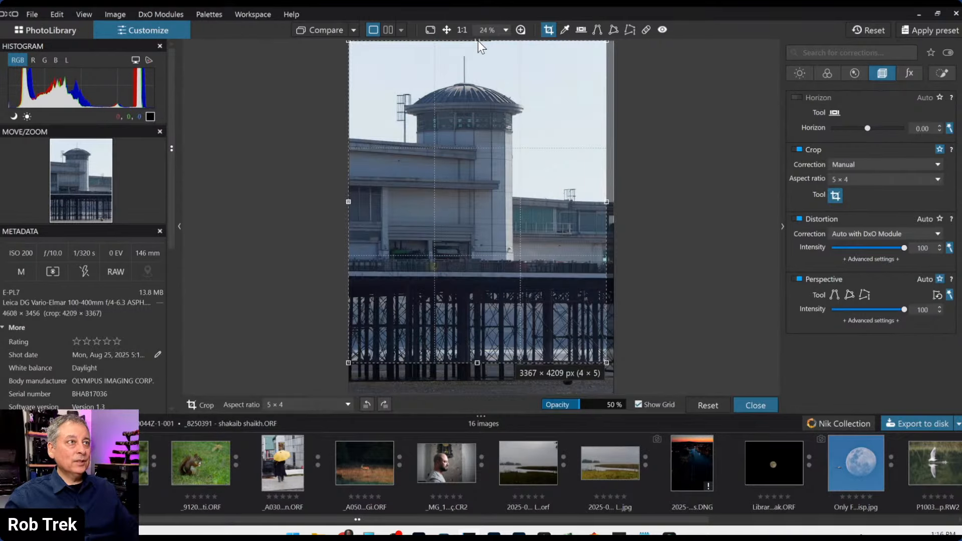
pyautogui.moveTo(477, 40); pyautogui.dragTo(477, 43)
pyautogui.press('Return')
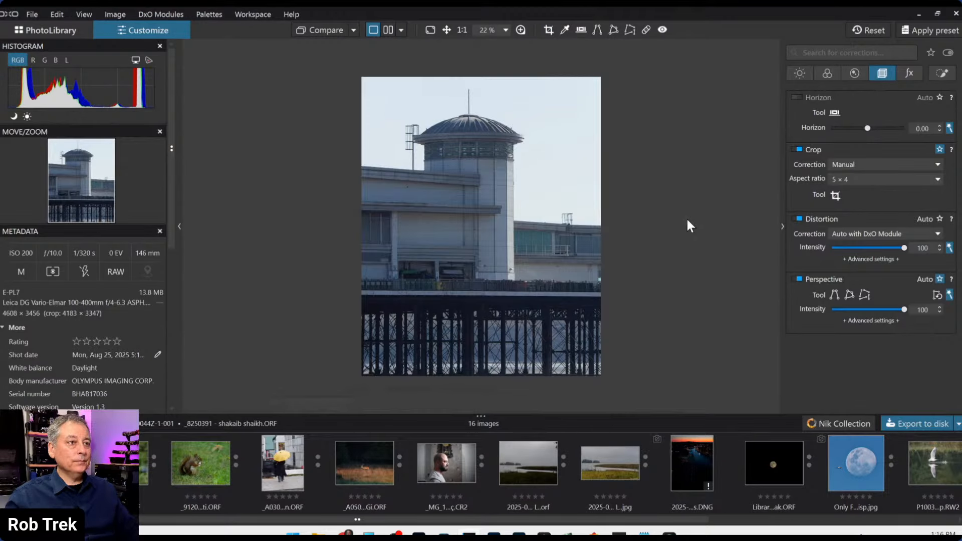
# - Refine the portrait crop around the tower to about 3242 × 4052 px, trimming the right side and lower pier, and apply it
pyautogui.press('c')
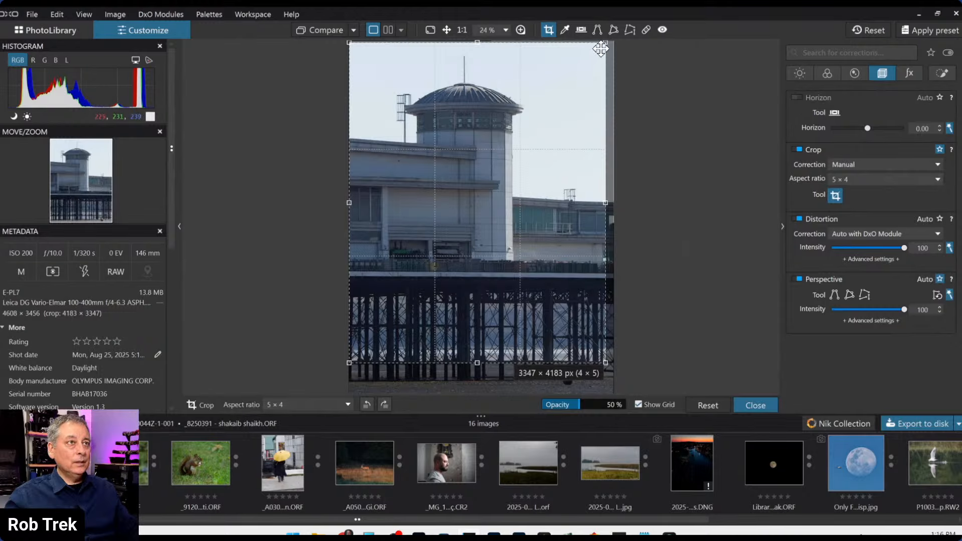
pyautogui.moveTo(605, 43); pyautogui.dragTo(600, 48)
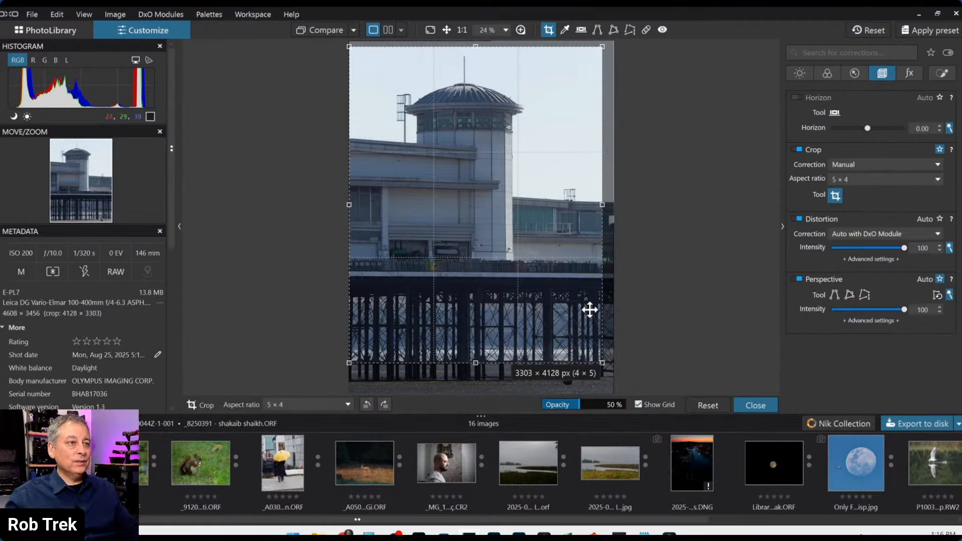
pyautogui.moveTo(599, 204); pyautogui.dragTo(613, 205)
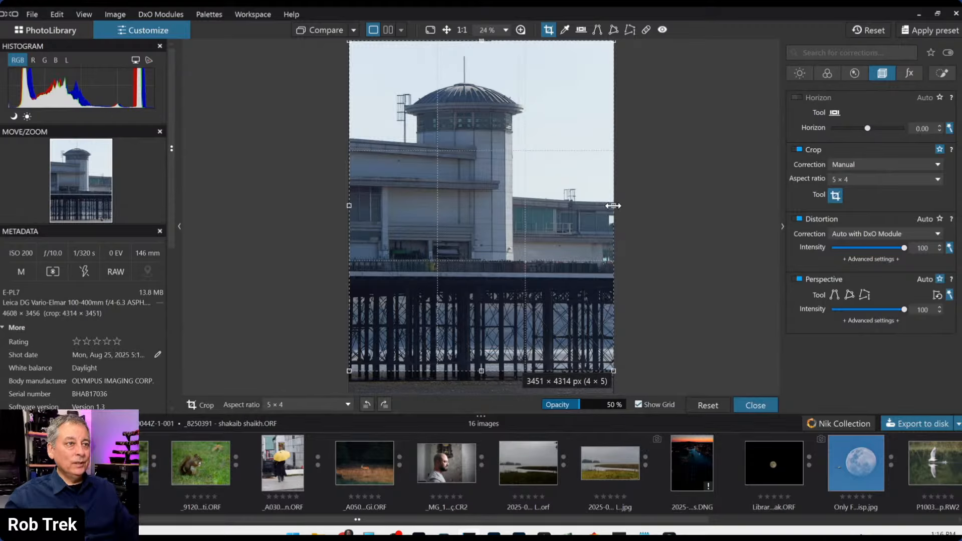
pyautogui.moveTo(613, 205); pyautogui.dragTo(602, 208)
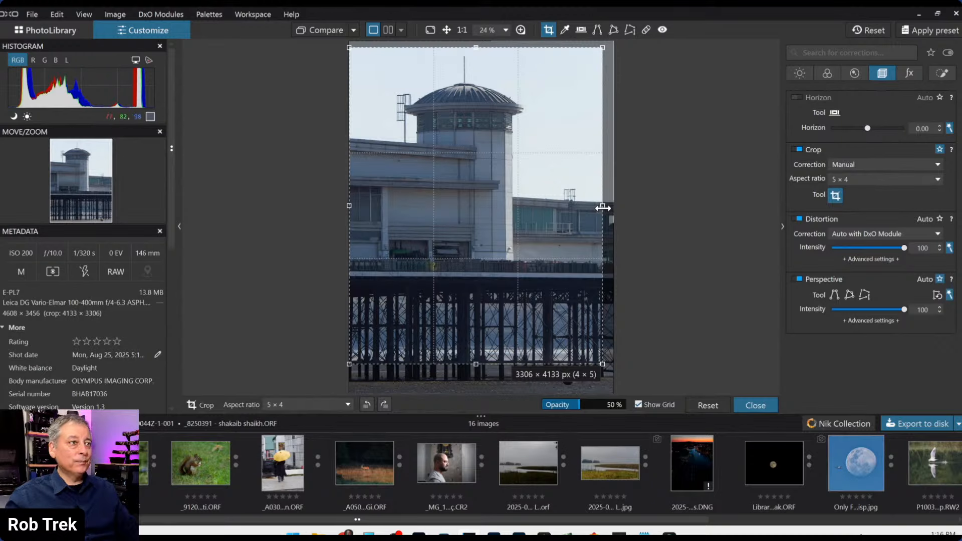
pyautogui.moveTo(602, 207); pyautogui.dragTo(595, 208)
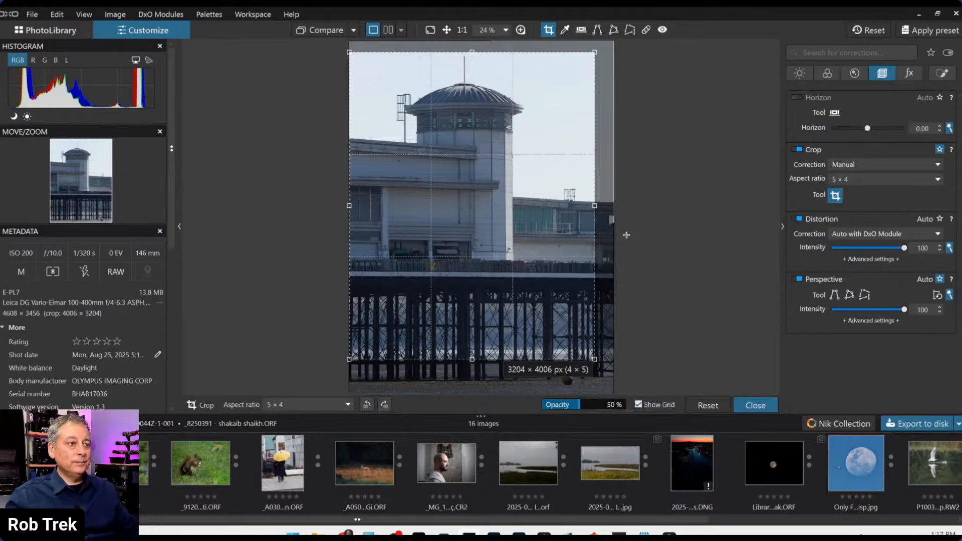
pyautogui.moveTo(526, 251); pyautogui.dragTo(529, 246)
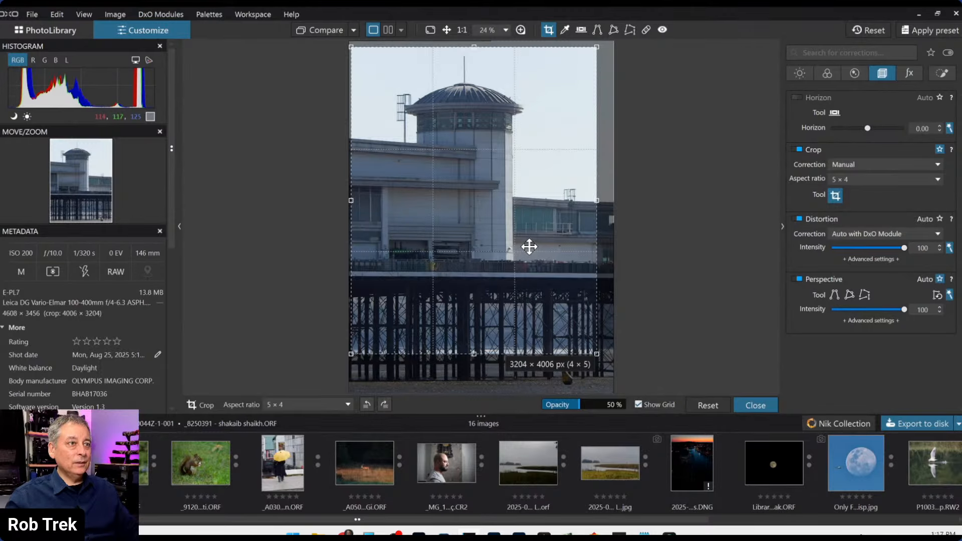
pyautogui.moveTo(597, 47); pyautogui.dragTo(599, 43)
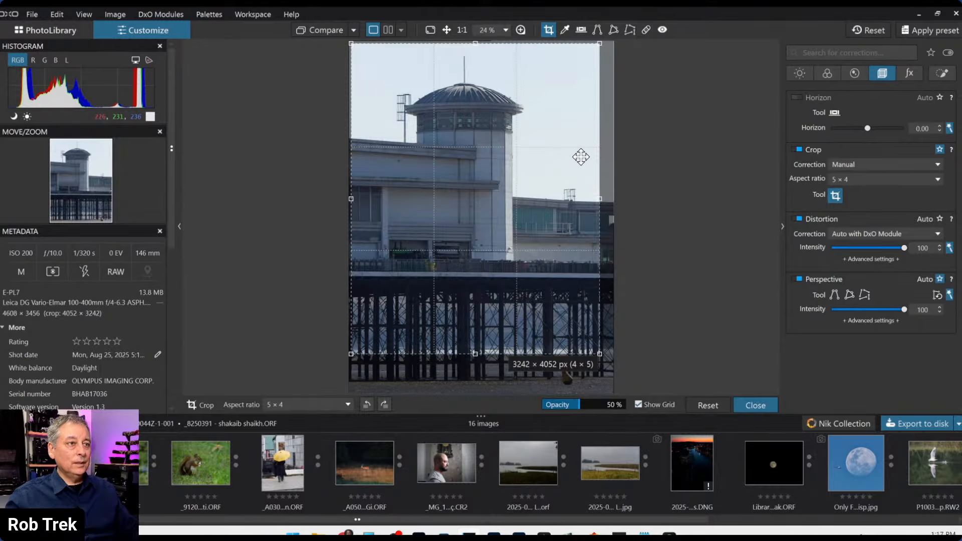
pyautogui.press('Return')
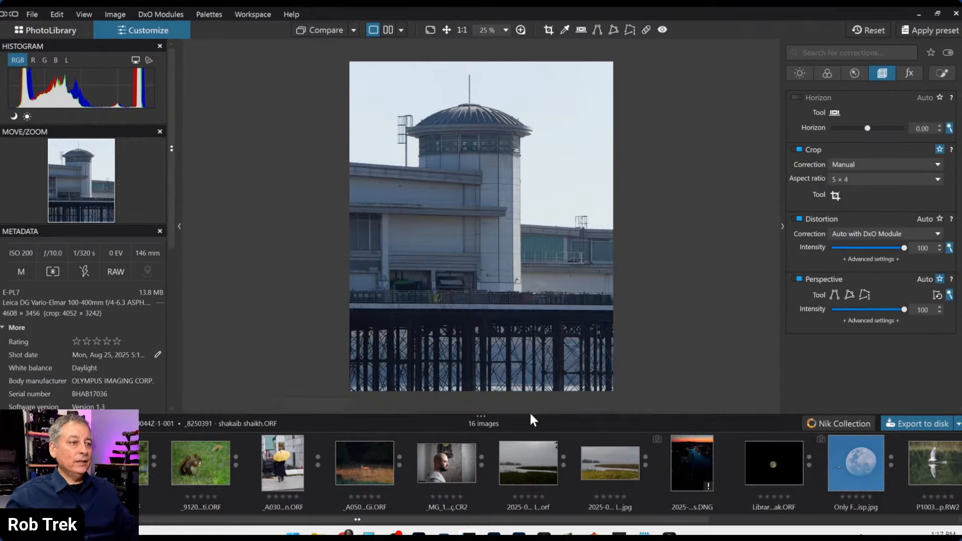
# - Collapse the filmstrip to enlarge the preview and enable DxO ClearView Plus at intensity 50
pyautogui.moveTo(528, 414); pyautogui.dragTo(524, 502)
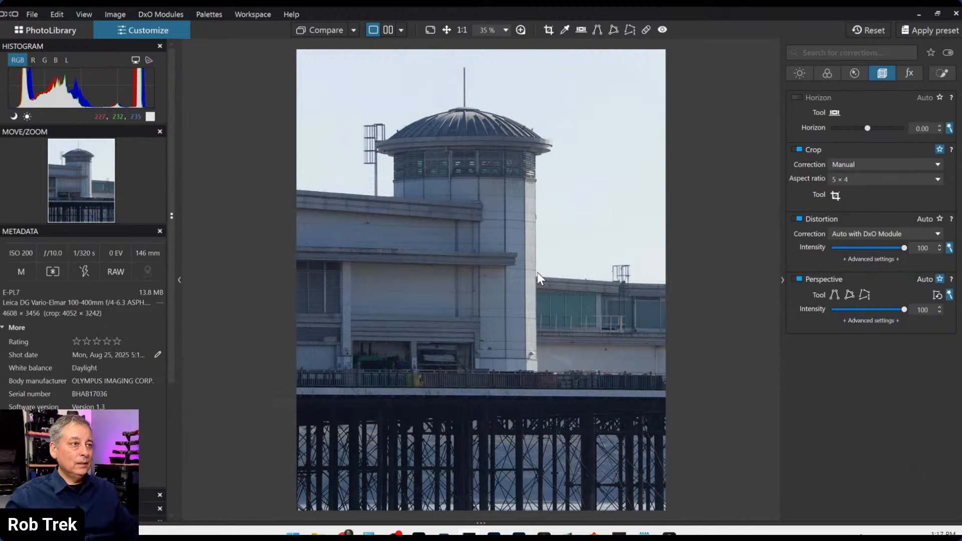
pyautogui.click(810, 74)
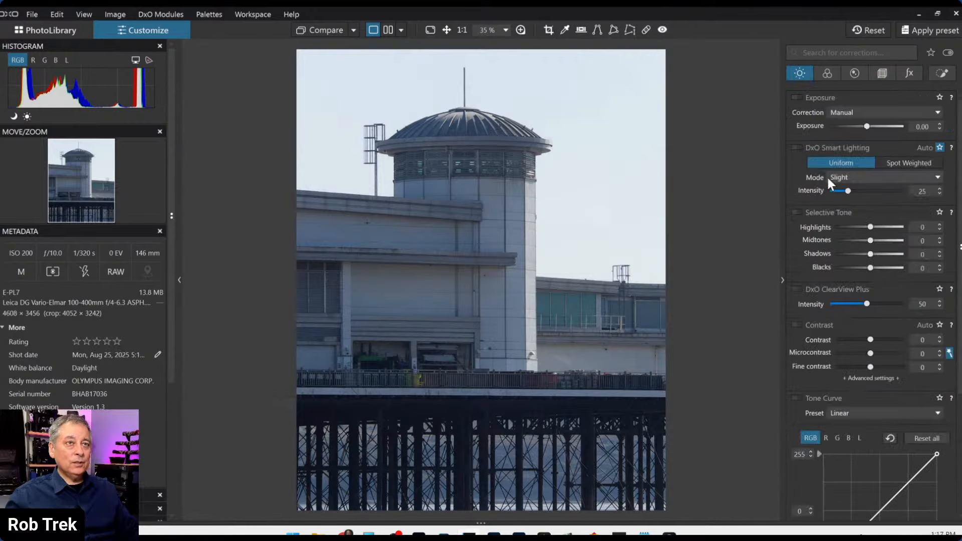
pyautogui.click(798, 290)
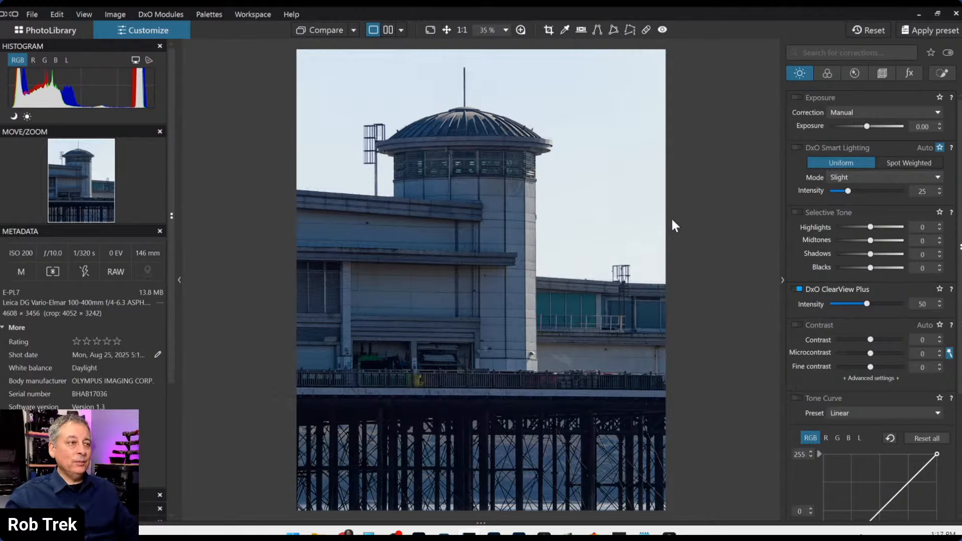
# - Set the RAW white balance by sampling a neutral color from the tower wall just below the louvres
pyautogui.click(827, 73)
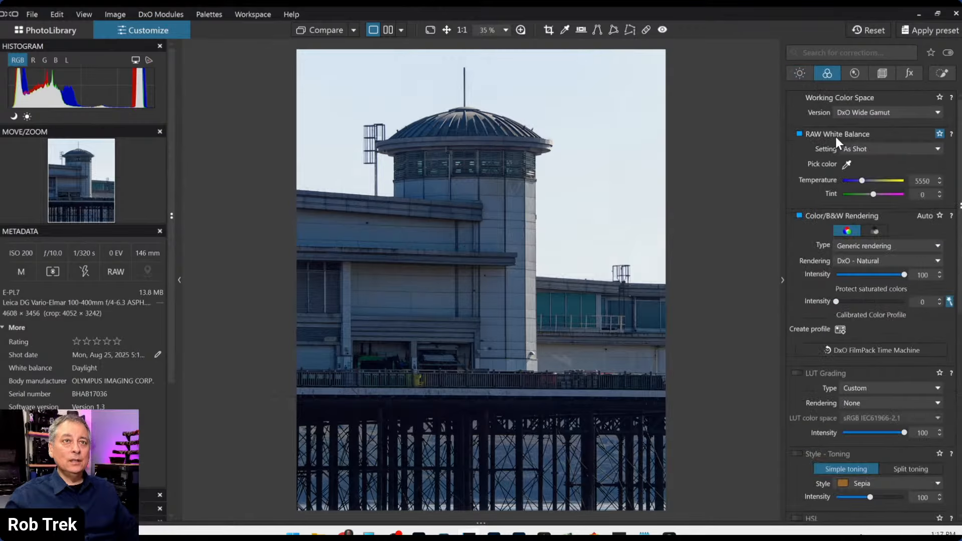
pyautogui.click(847, 164)
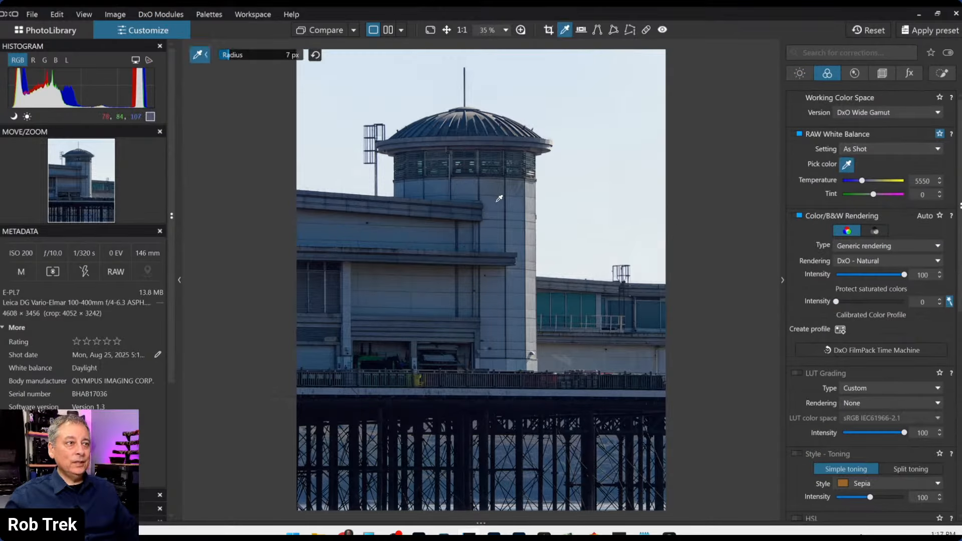
pyautogui.click(465, 182)
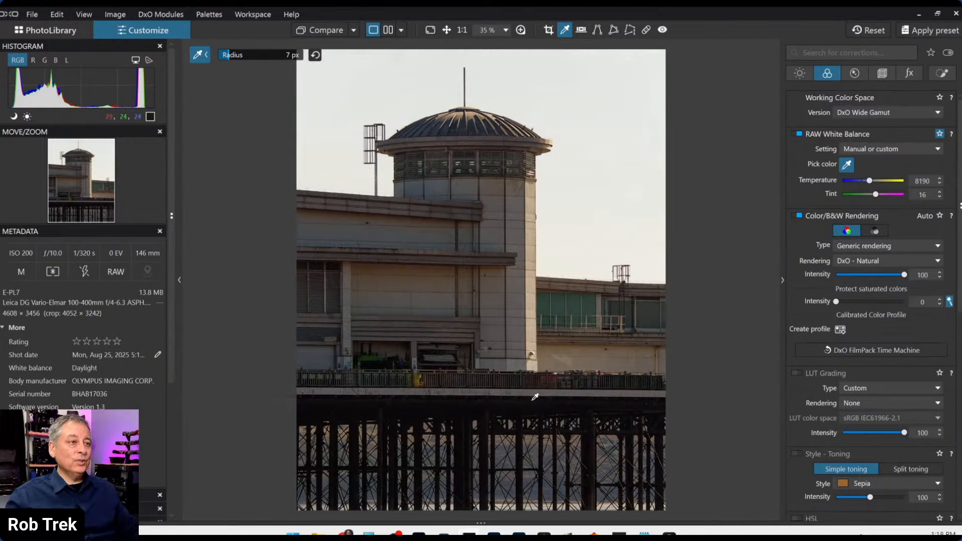
pyautogui.click(846, 165)
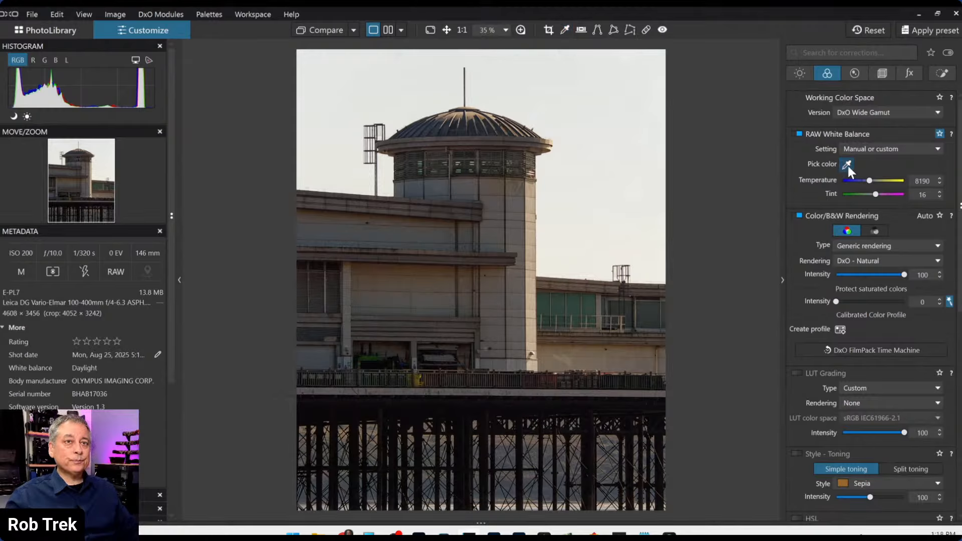
# - Create an AI local adjustment mask covering the sky, and add the masts left of the dome and on the right rooftop
pyautogui.click(941, 74)
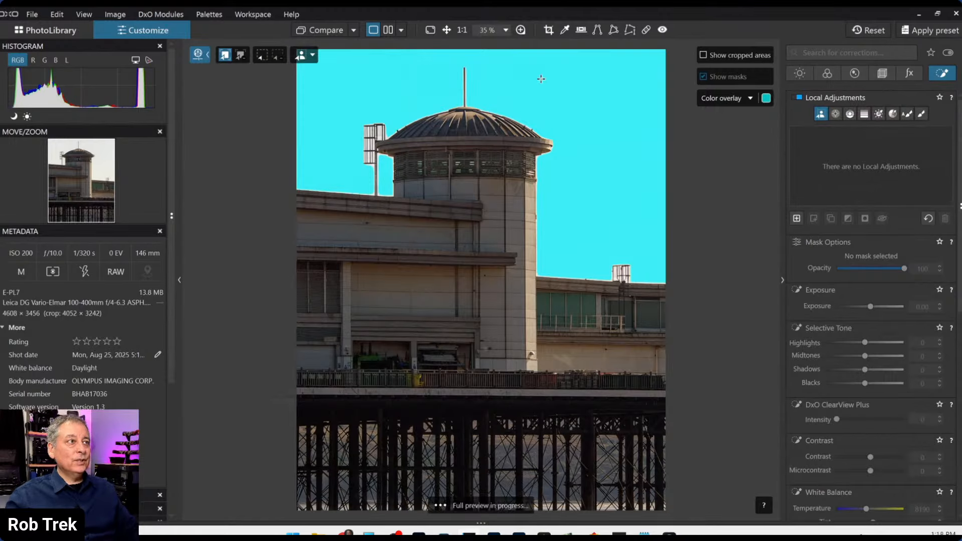
pyautogui.click(557, 80)
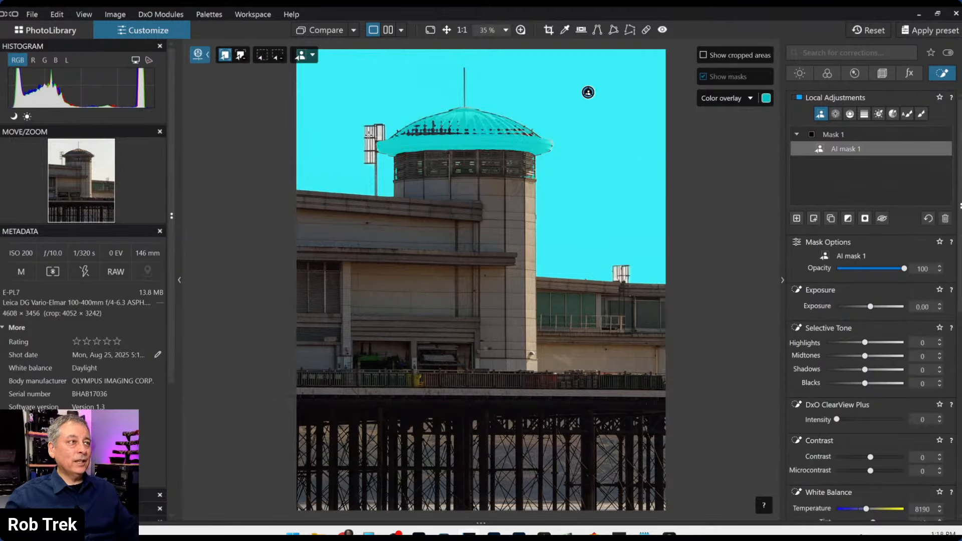
pyautogui.click(370, 141)
pyautogui.click(370, 142)
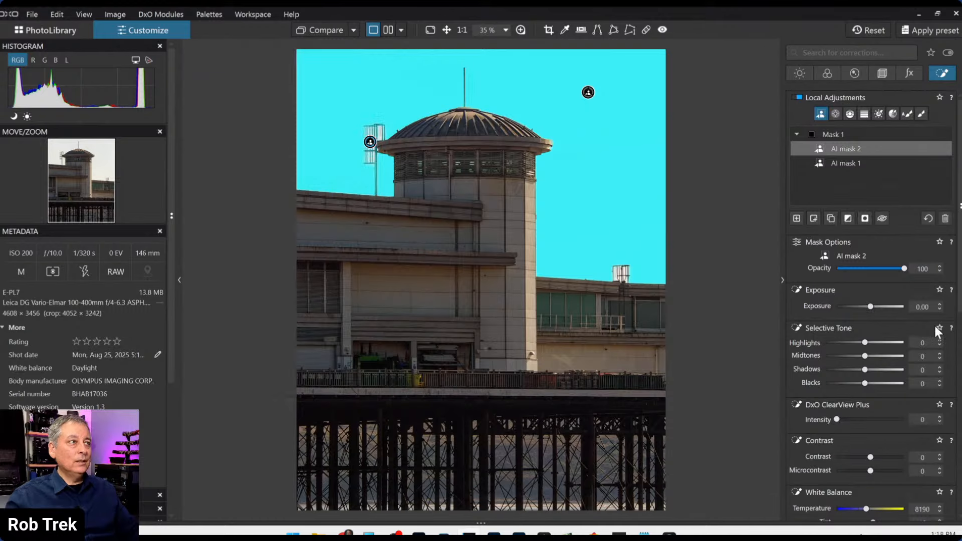
pyautogui.click(620, 273)
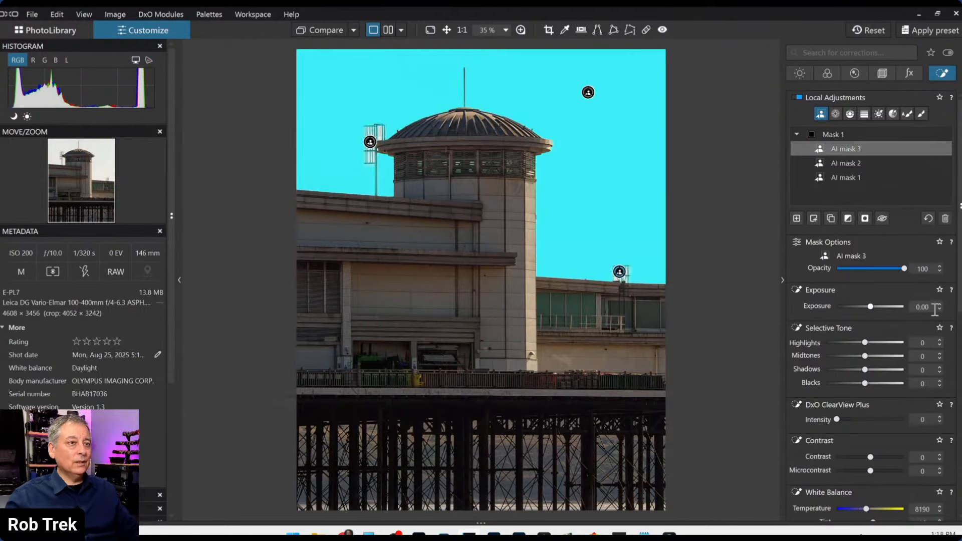
pyautogui.scroll(1, 619, 298)
pyautogui.scroll(1, 619, 299)
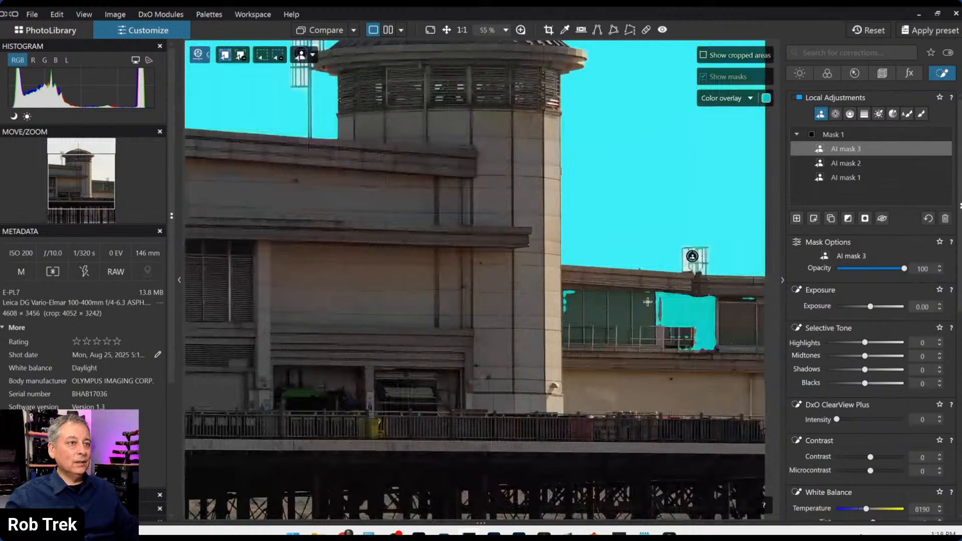
# - Extend the AI sky mask with additional selections at the right rooftop mast and the mast beside the dome
pyautogui.click(687, 264)
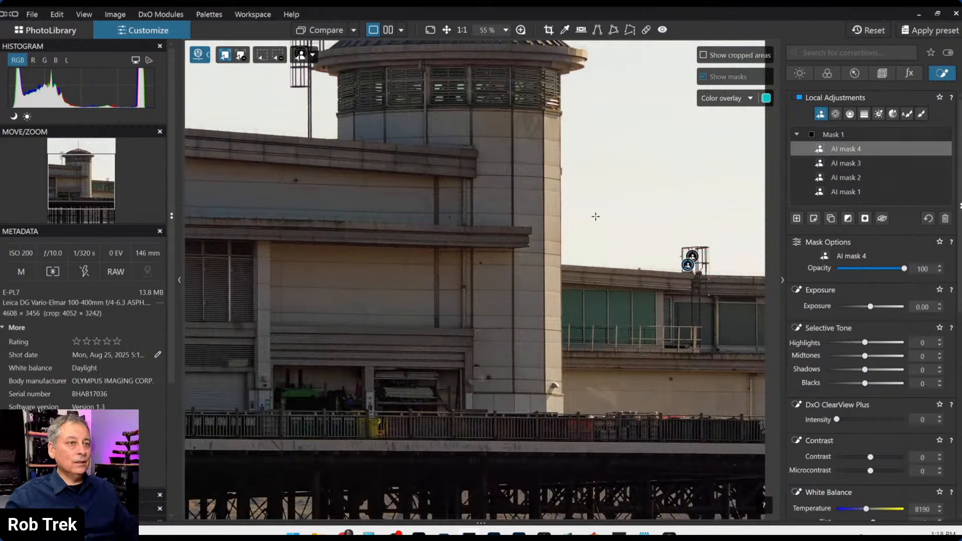
pyautogui.scroll(-1, 587, 213)
pyautogui.scroll(-1, 587, 212)
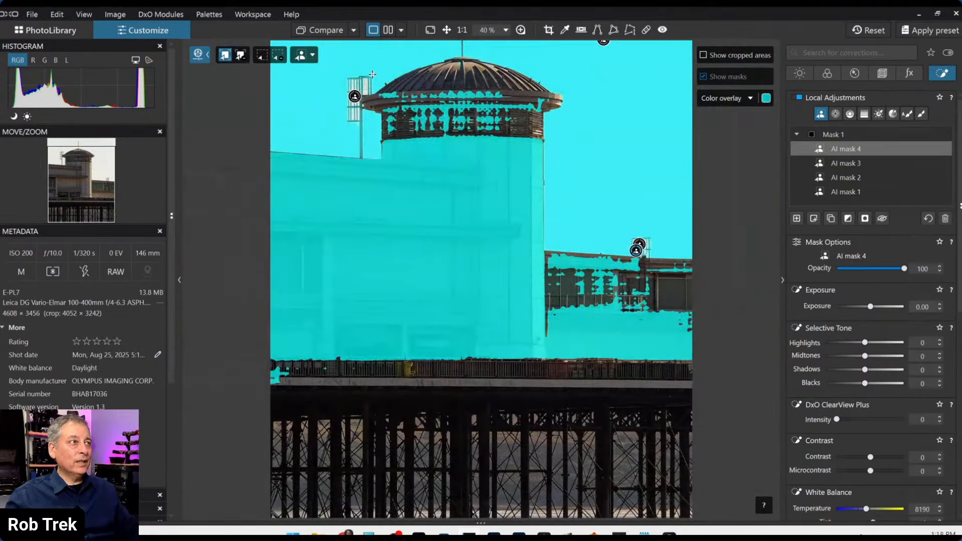
pyautogui.click(363, 90)
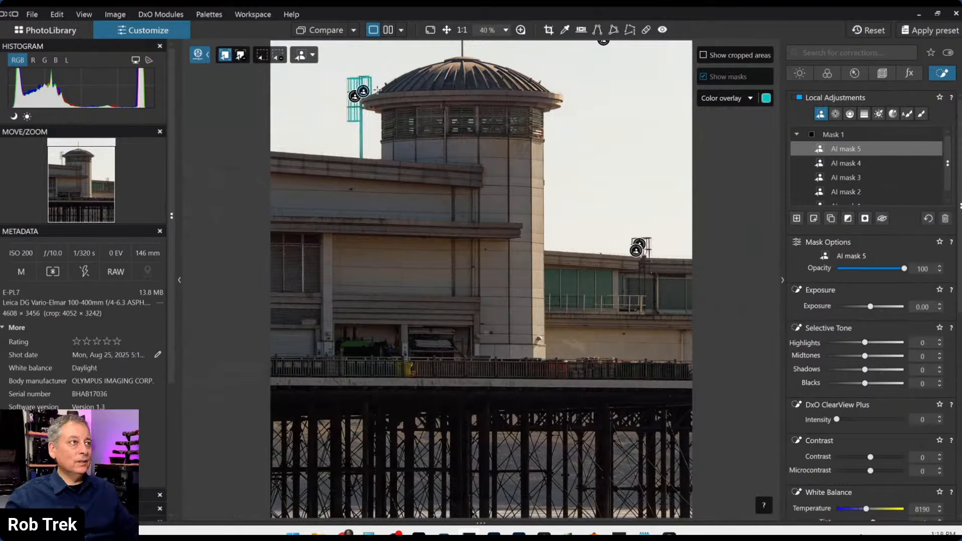
pyautogui.scroll(-1, 679, 229)
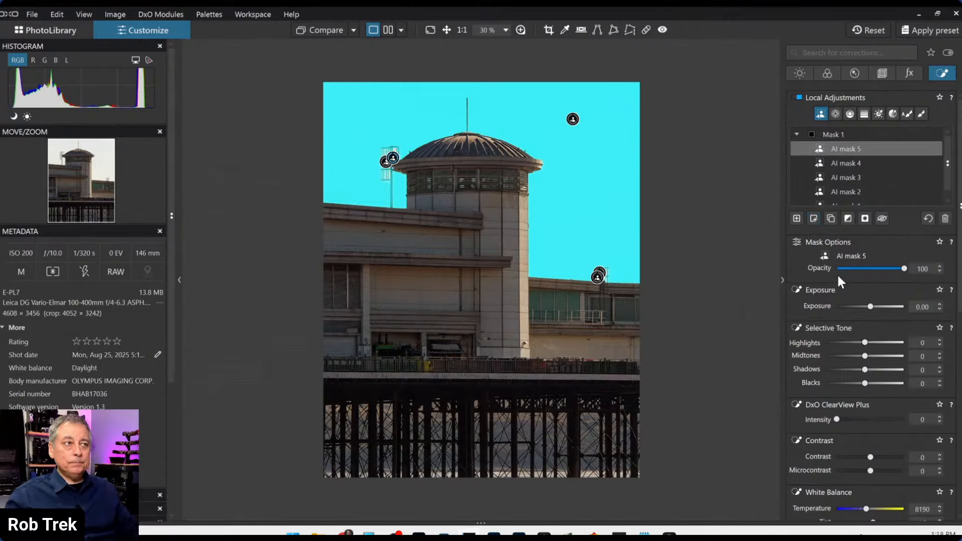
# - For the sky mask, set DxO ClearView Plus intensity to 96, Highlights to -32 and Microcontrast to 11
pyautogui.scroll(-3, 837, 272)
pyautogui.click(876, 309)
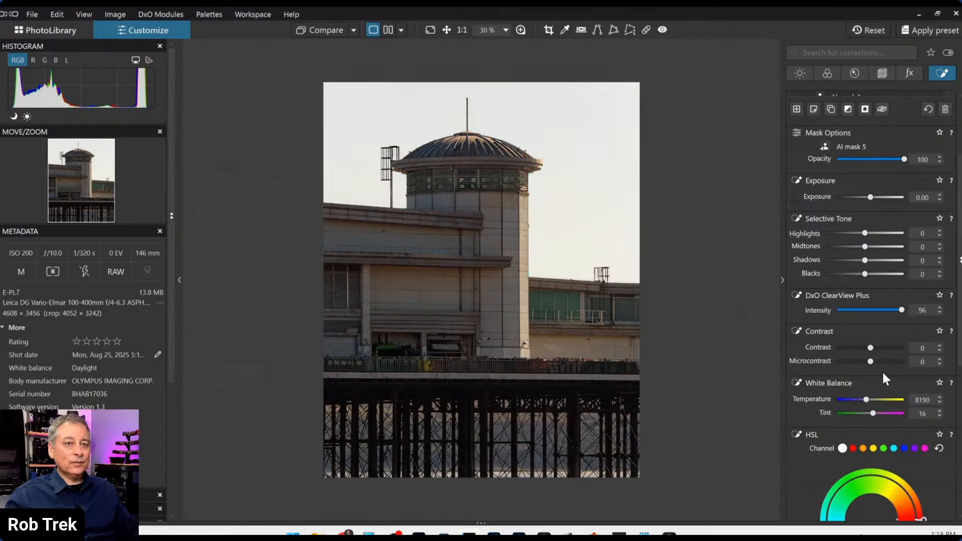
pyautogui.click(849, 232)
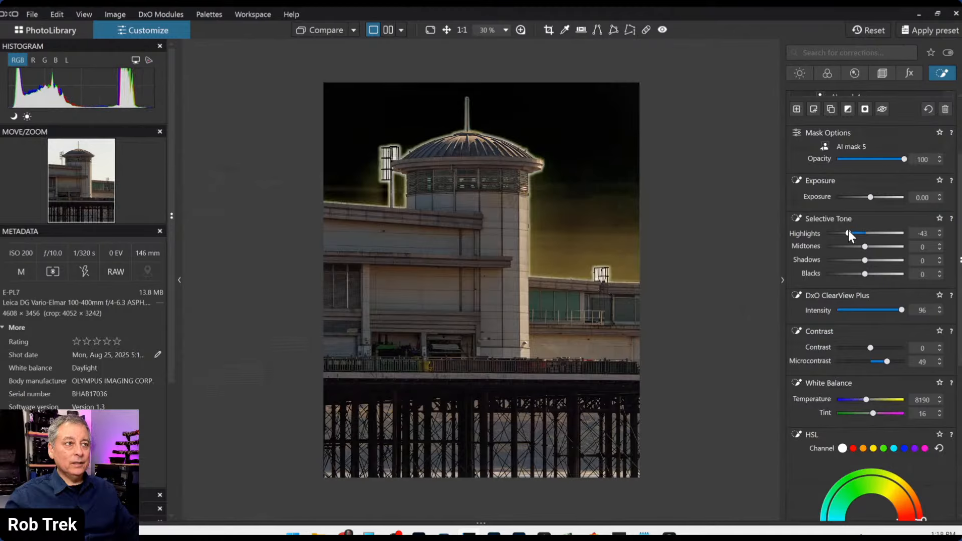
pyautogui.moveTo(850, 232); pyautogui.dragTo(853, 232)
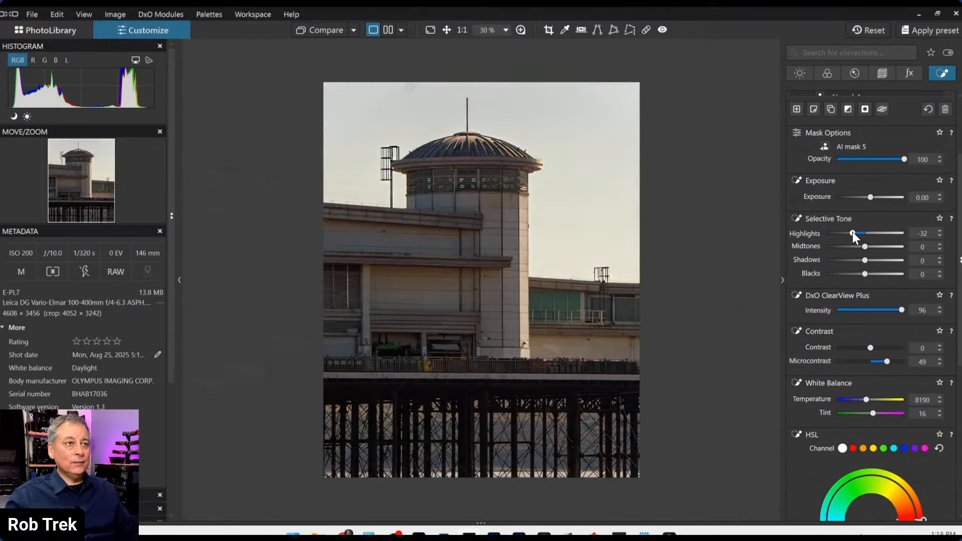
pyautogui.click(852, 233)
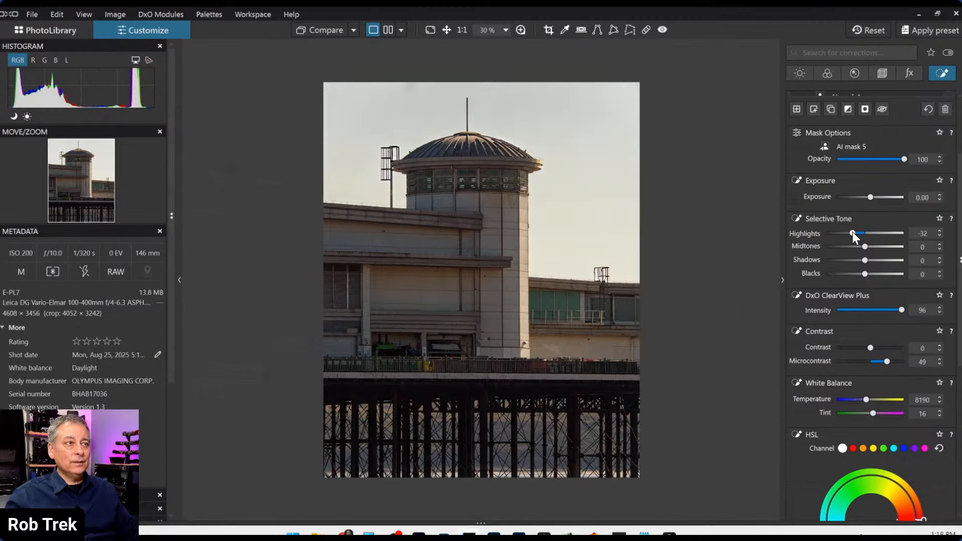
pyautogui.scroll(-3, 815, 281)
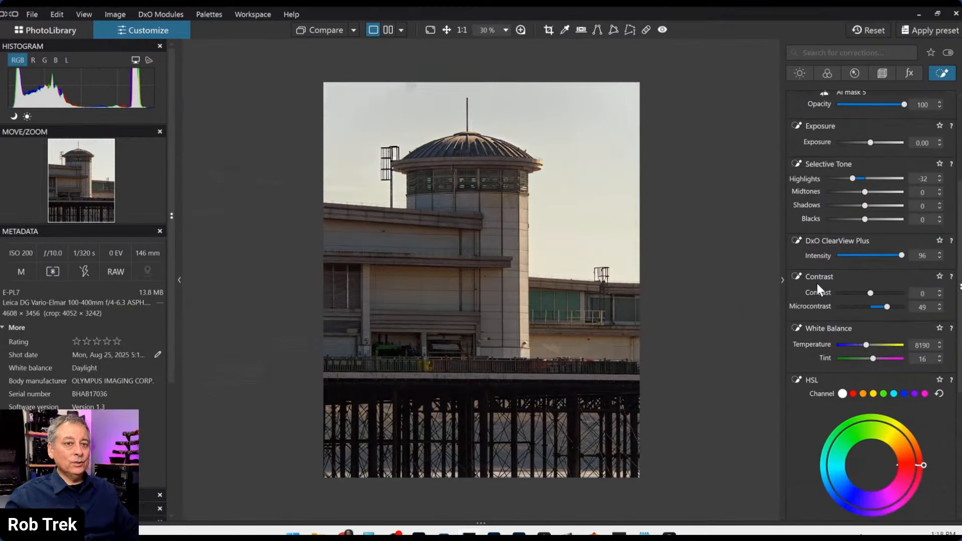
pyautogui.moveTo(879, 278); pyautogui.dragTo(874, 279)
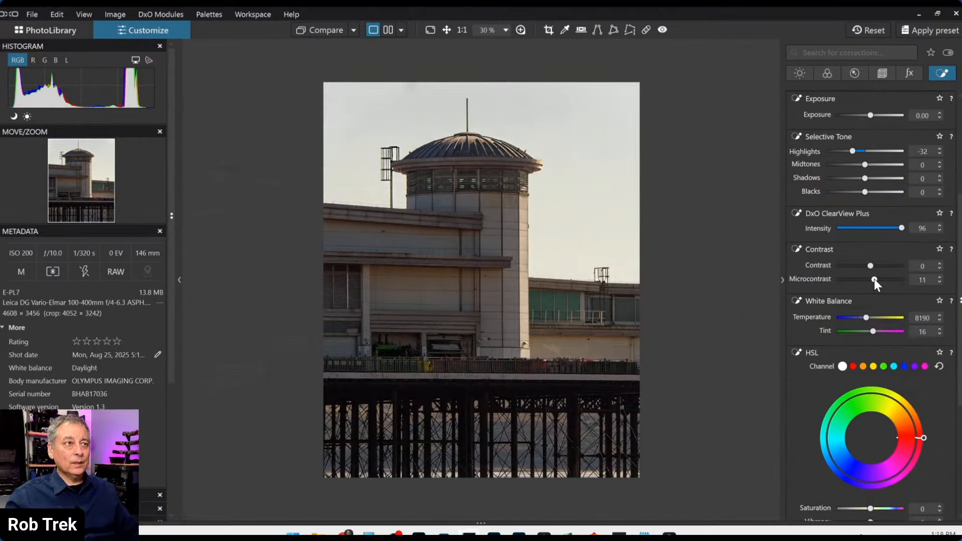
# - Cool the sky mask's white balance by setting its temperature to 5890
pyautogui.scroll(-7, 810, 315)
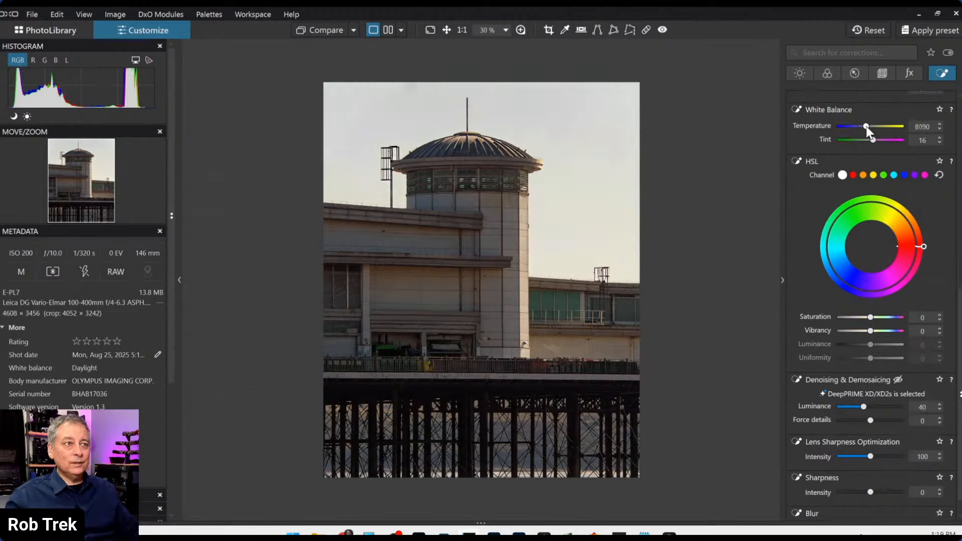
pyautogui.moveTo(866, 128); pyautogui.dragTo(865, 128)
pyautogui.scroll(-8, 866, 128)
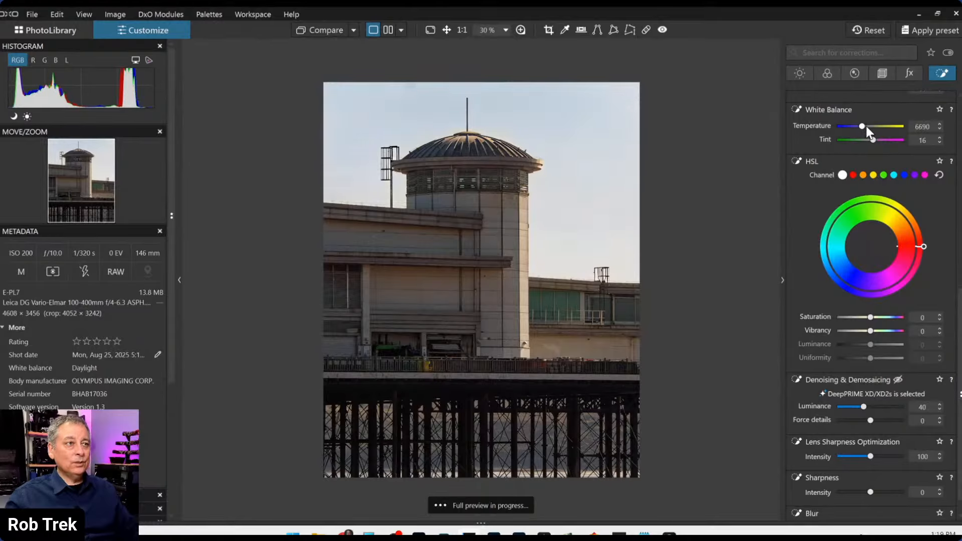
pyautogui.scroll(-3, 864, 125)
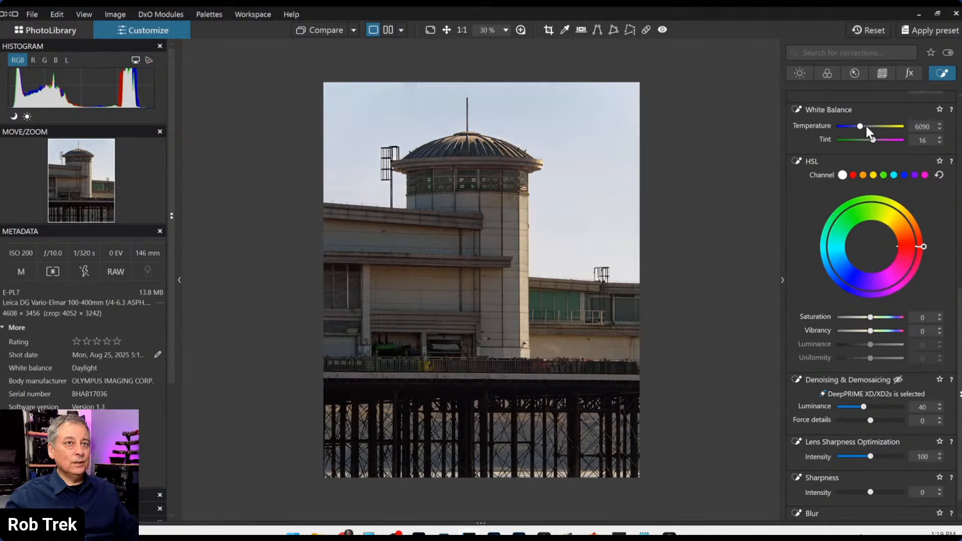
pyautogui.scroll(-3, 866, 127)
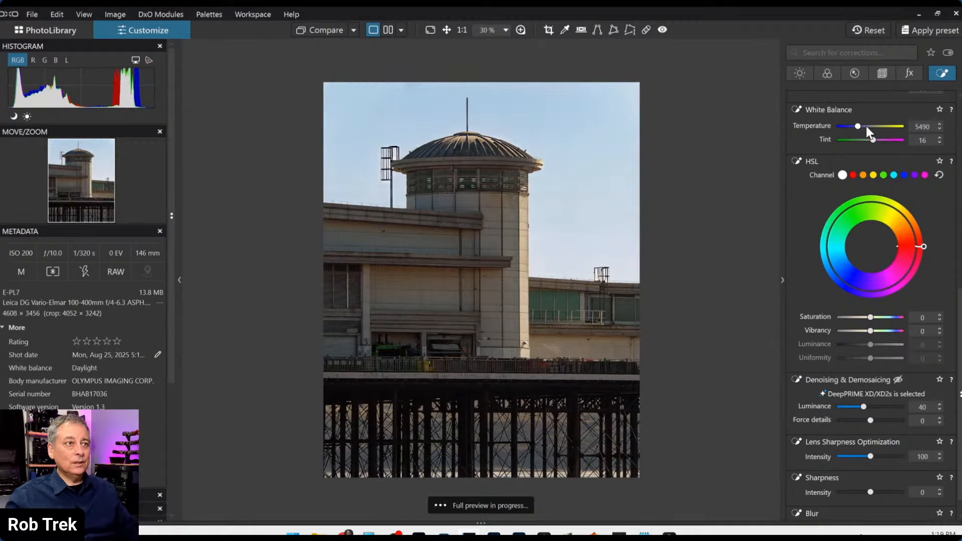
pyautogui.scroll(1, 864, 125)
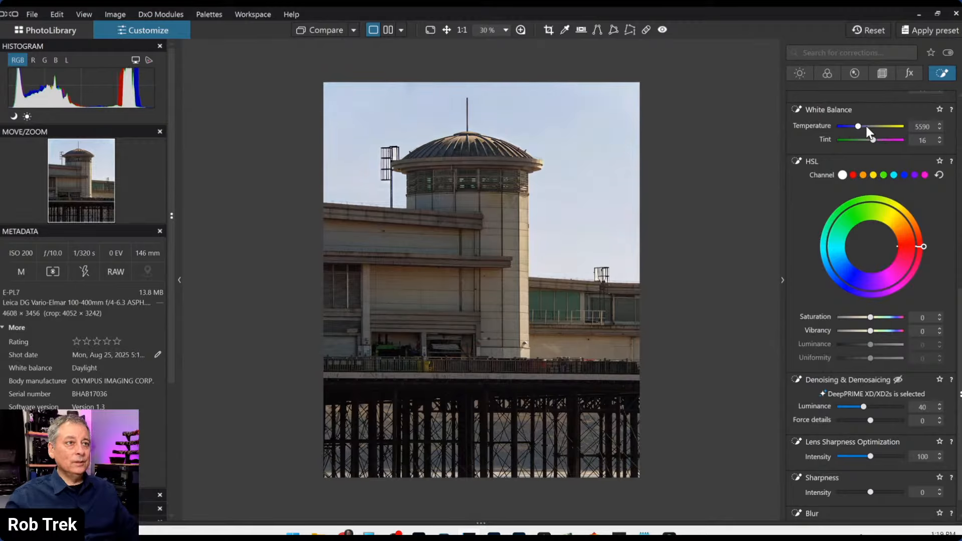
pyautogui.scroll(3, 865, 124)
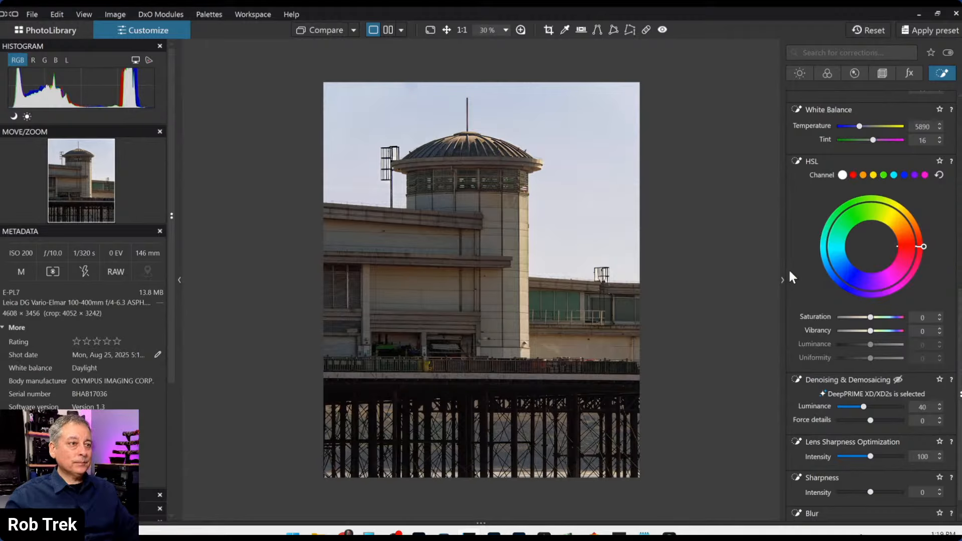
pyautogui.scroll(-1, 789, 272)
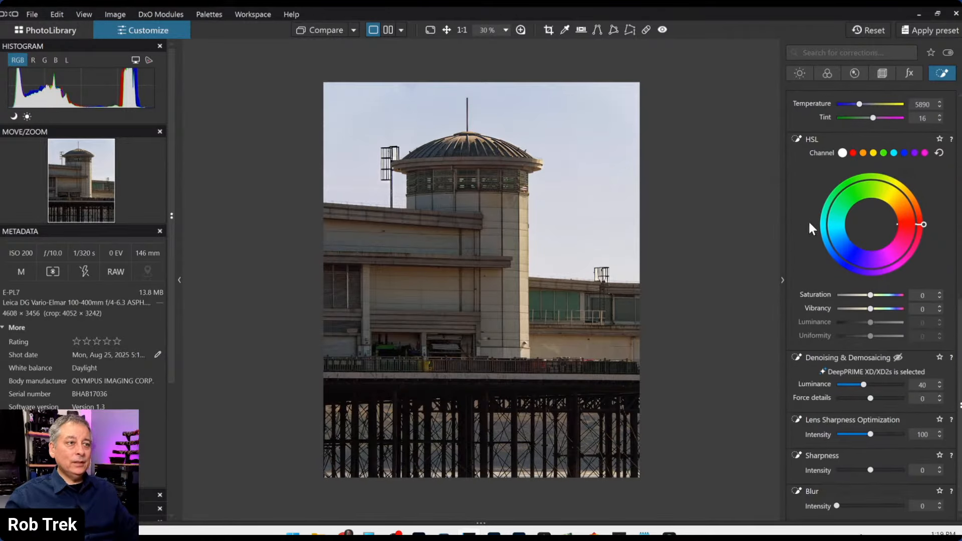
pyautogui.scroll(10, 808, 221)
pyautogui.click(800, 73)
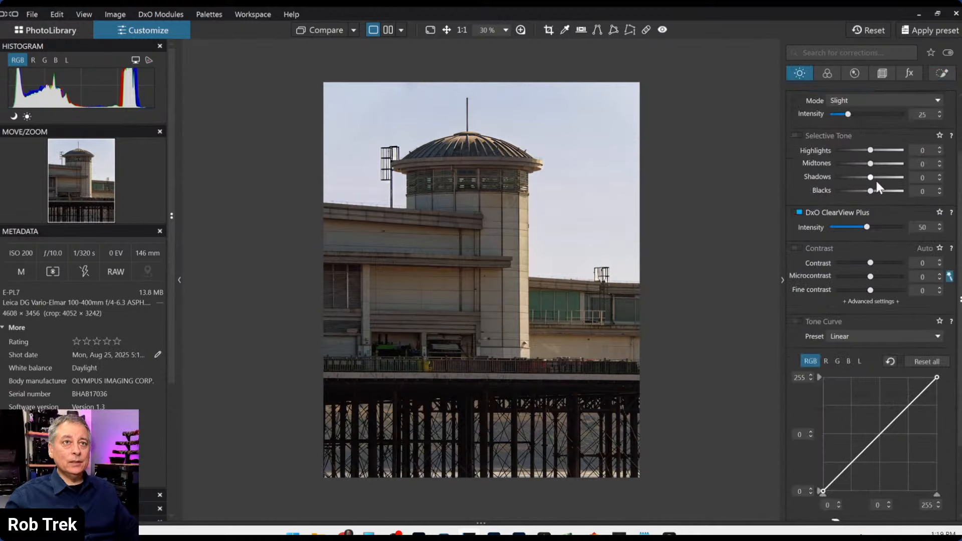
pyautogui.click(940, 74)
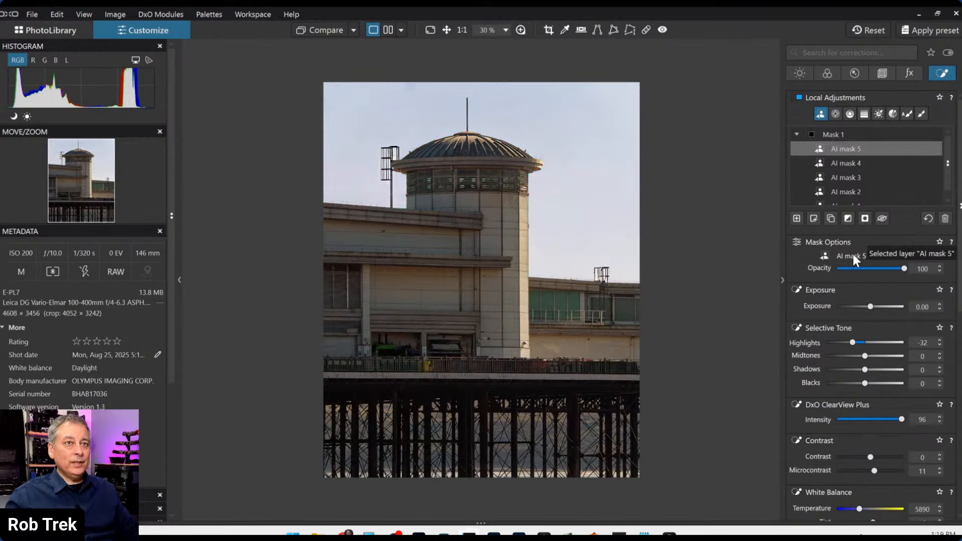
# - Create a second local adjustment mask and add AI selections over the green windows and railing area of the building right of the tower
pyautogui.click(796, 217)
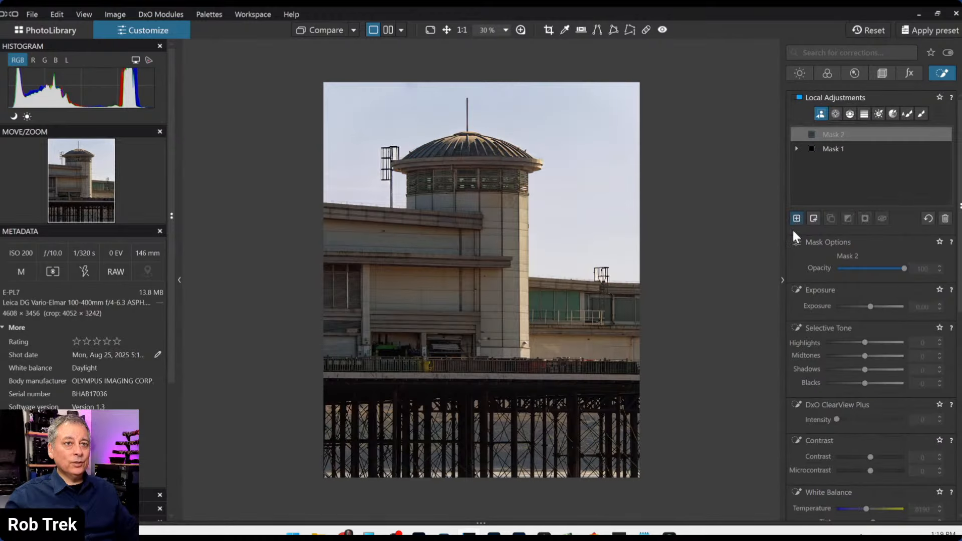
pyautogui.click(625, 311)
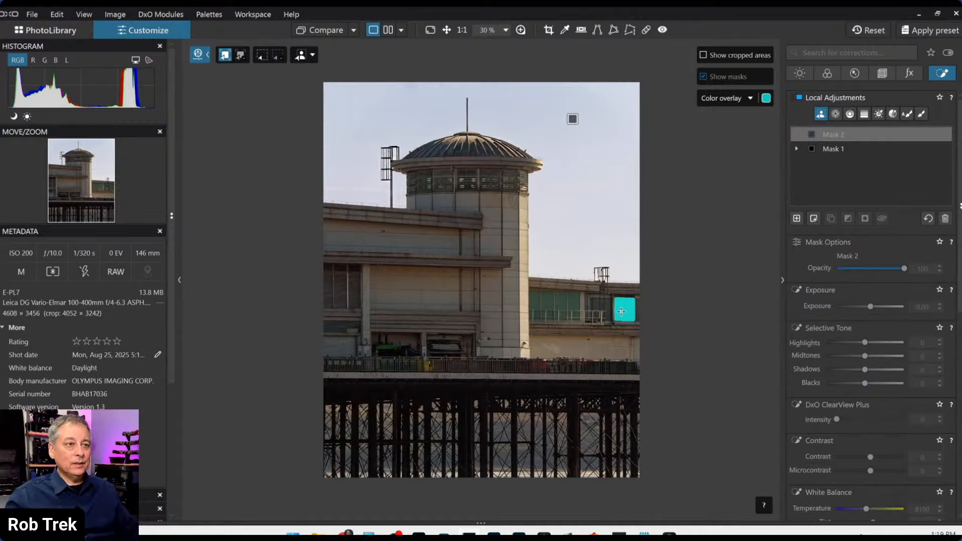
pyautogui.click(577, 303)
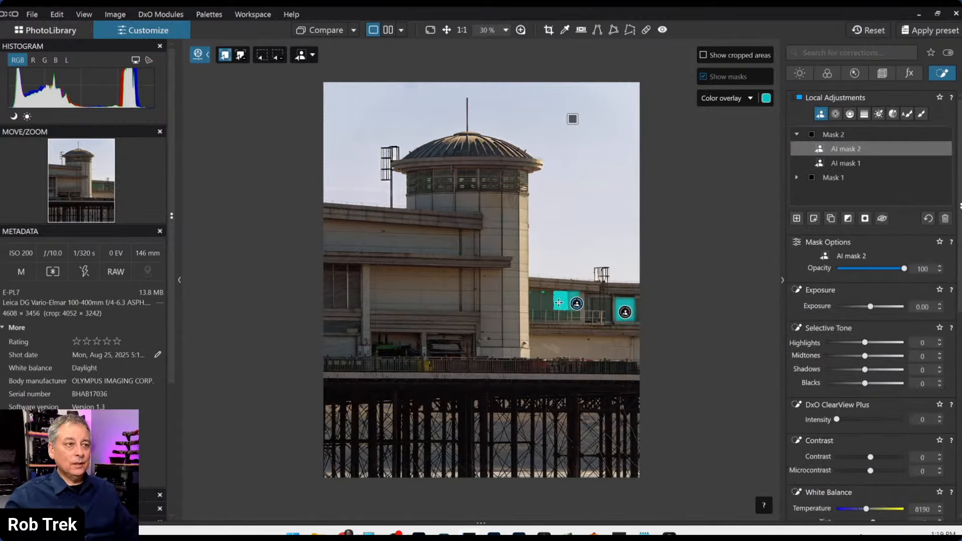
pyautogui.click(561, 302)
pyautogui.click(546, 301)
pyautogui.click(532, 300)
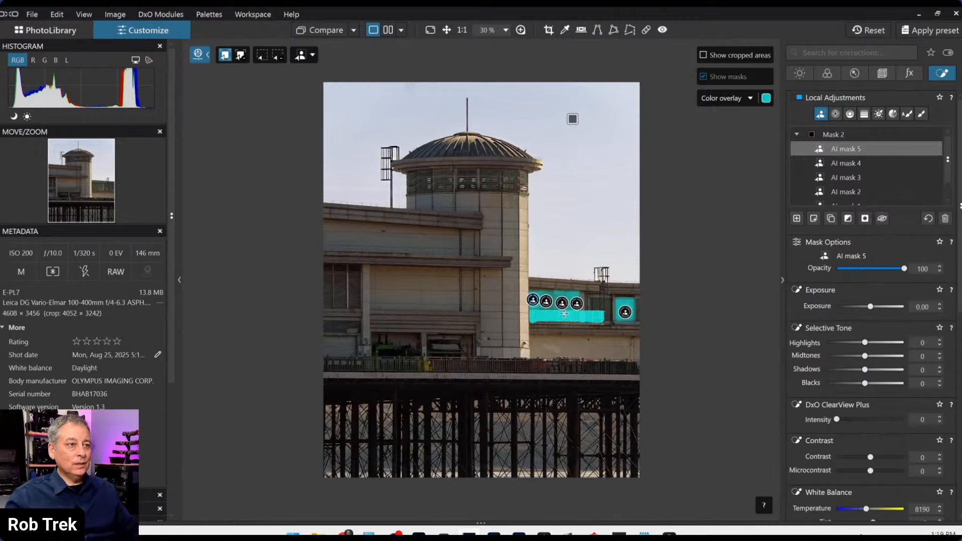
pyautogui.click(564, 313)
pyautogui.click(606, 304)
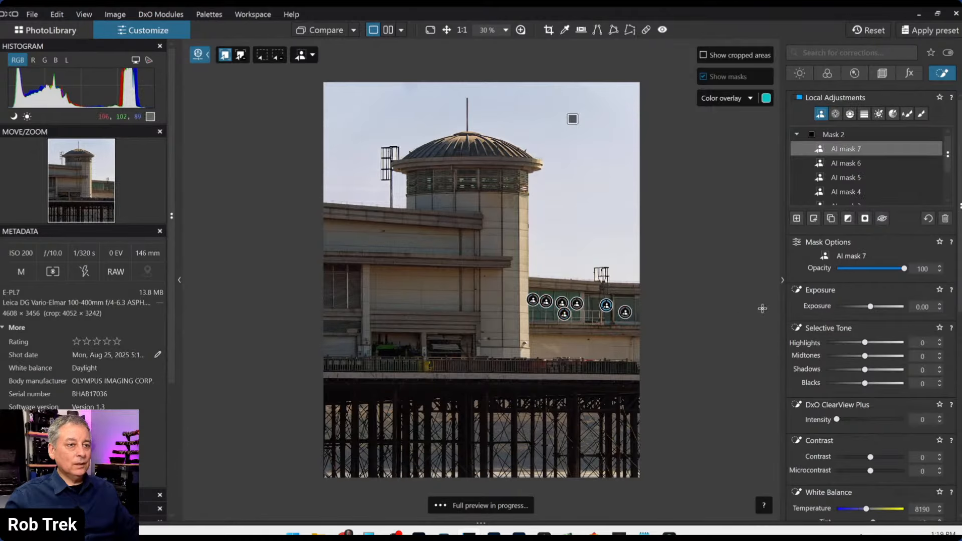
pyautogui.click(638, 309)
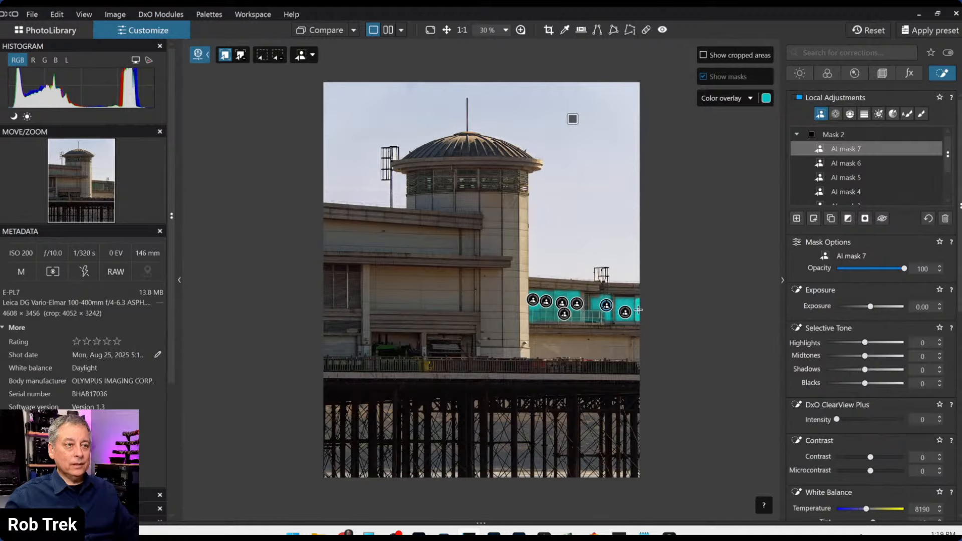
# - For the window mask, set ClearView Plus to 56, Microcontrast to 24, Highlights to 73, Midtones to 33, Shadows to 18 and Blacks to -3
pyautogui.click(874, 365)
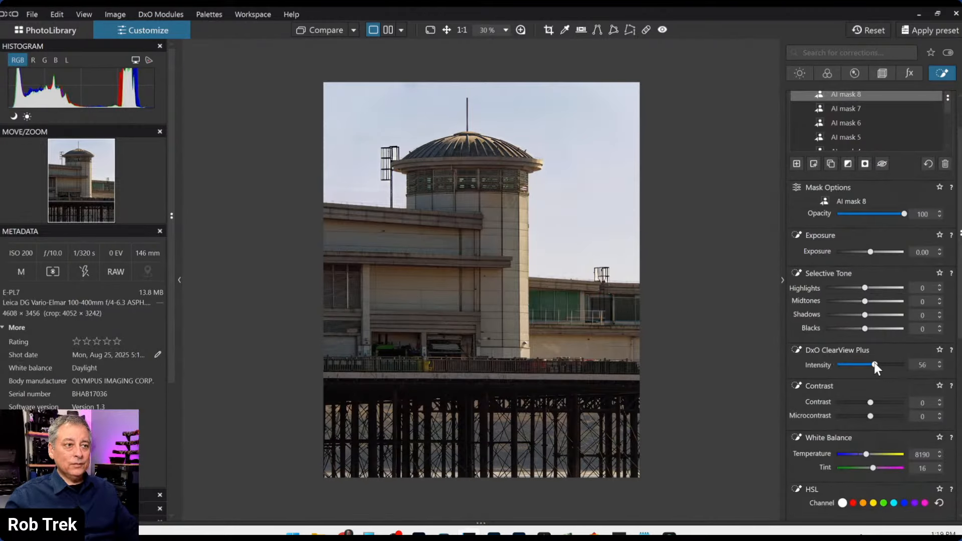
pyautogui.click(878, 415)
pyautogui.click(883, 289)
pyautogui.click(873, 301)
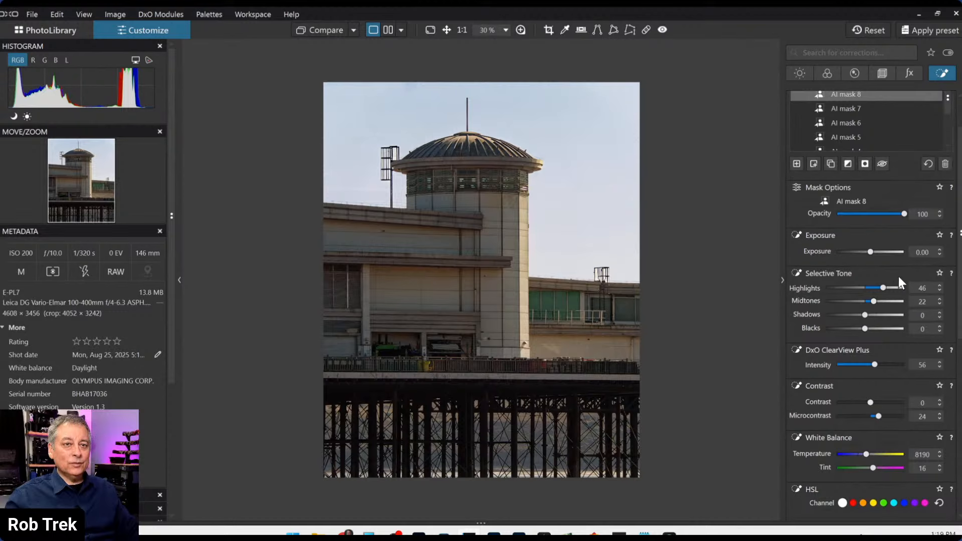
pyautogui.moveTo(864, 329); pyautogui.dragTo(898, 287)
pyautogui.click(870, 314)
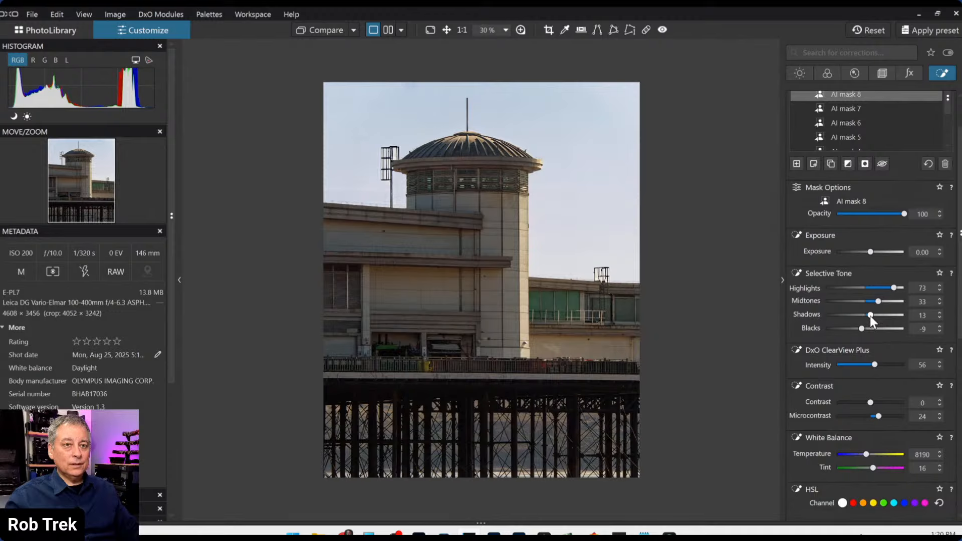
pyautogui.moveTo(870, 316)
pyautogui.mouseDown()
pyautogui.moveTo(861, 328)
pyautogui.moveTo(872, 315)
pyautogui.mouseUp()
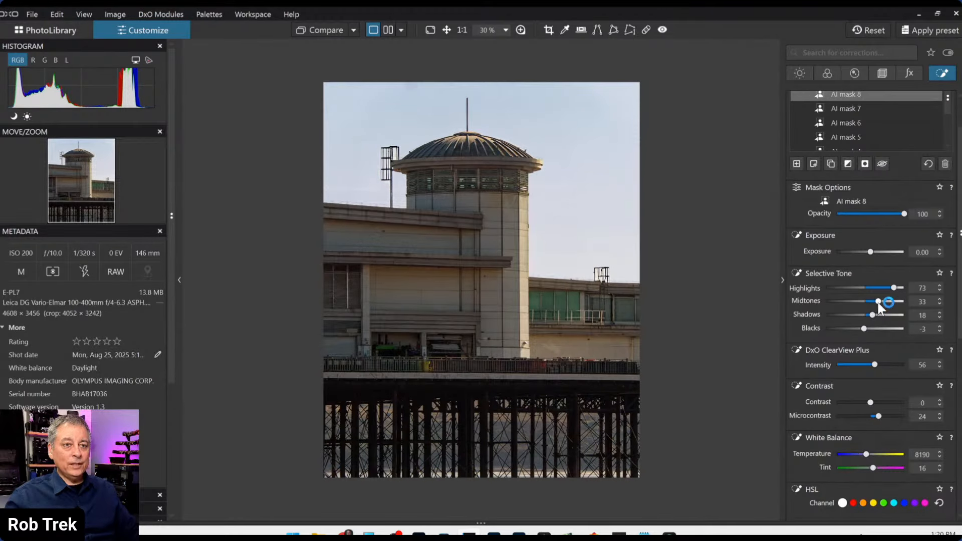
pyautogui.click(877, 301)
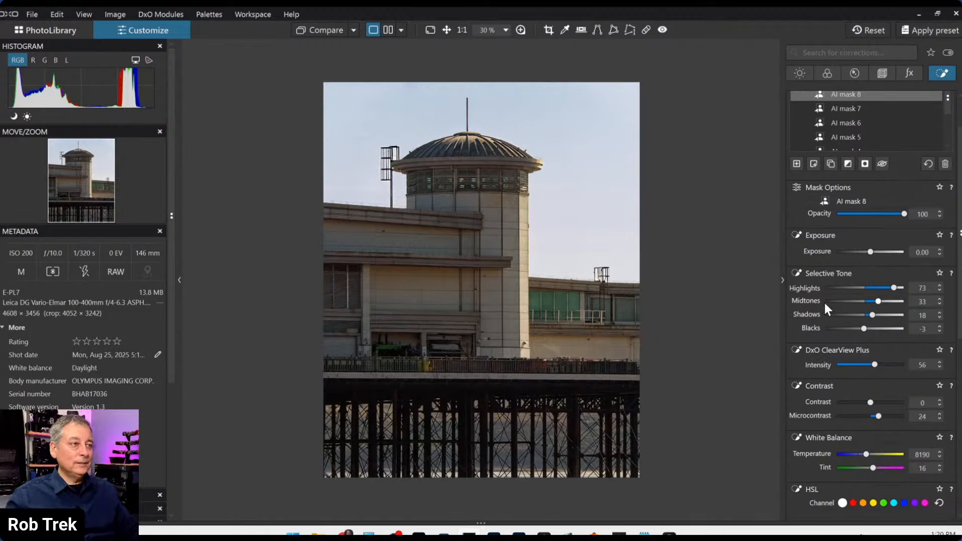
# - Try adding the tower building's facade to the window mask, and undo the addition
pyautogui.click(808, 248)
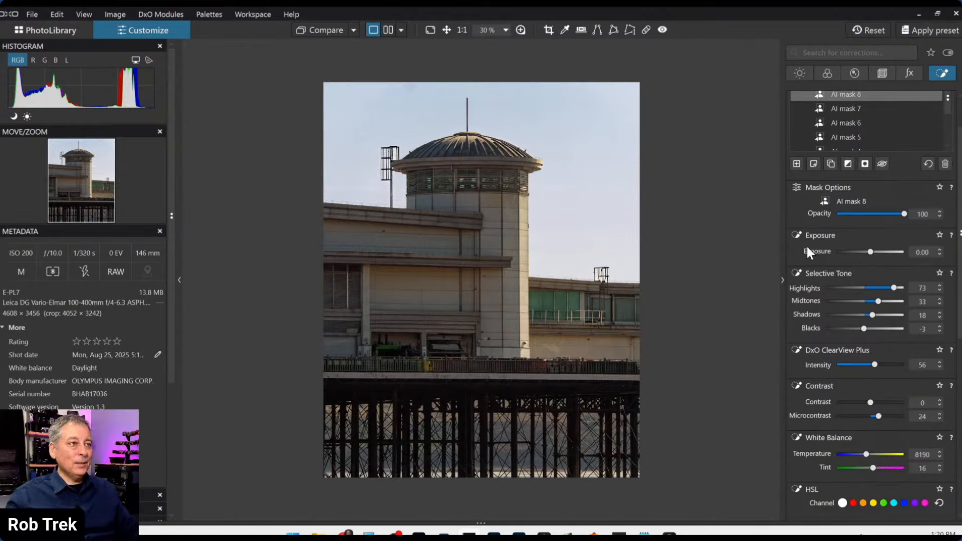
pyautogui.click(444, 254)
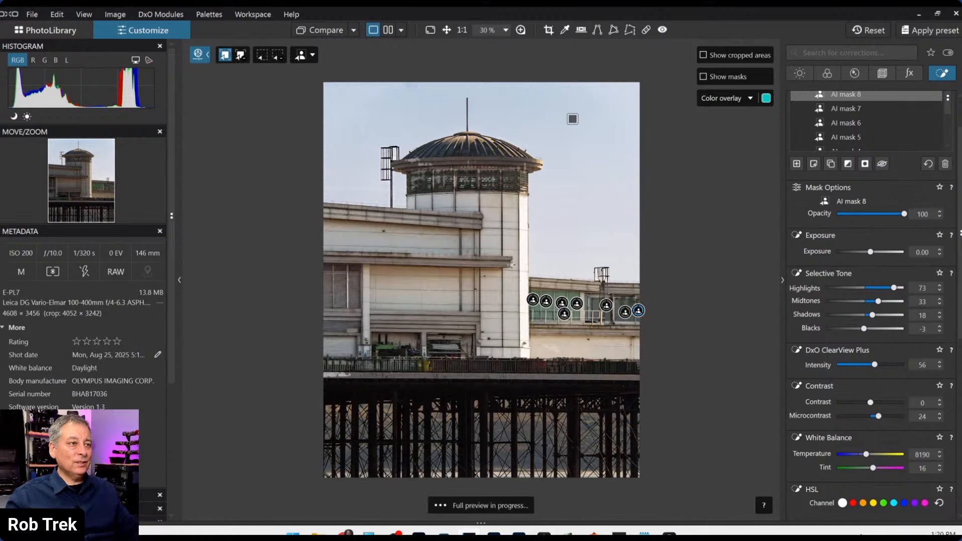
pyautogui.hotkey('ctrl', 'z')
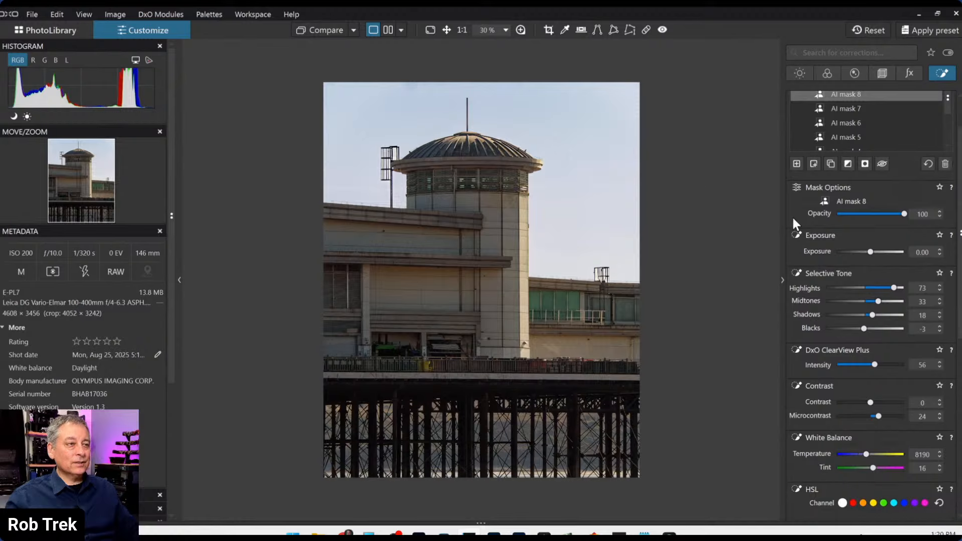
# - Switch the photo's color rendering to black and white using the Neutral Black and White rendering
pyautogui.scroll(2, 847, 242)
pyautogui.click(826, 74)
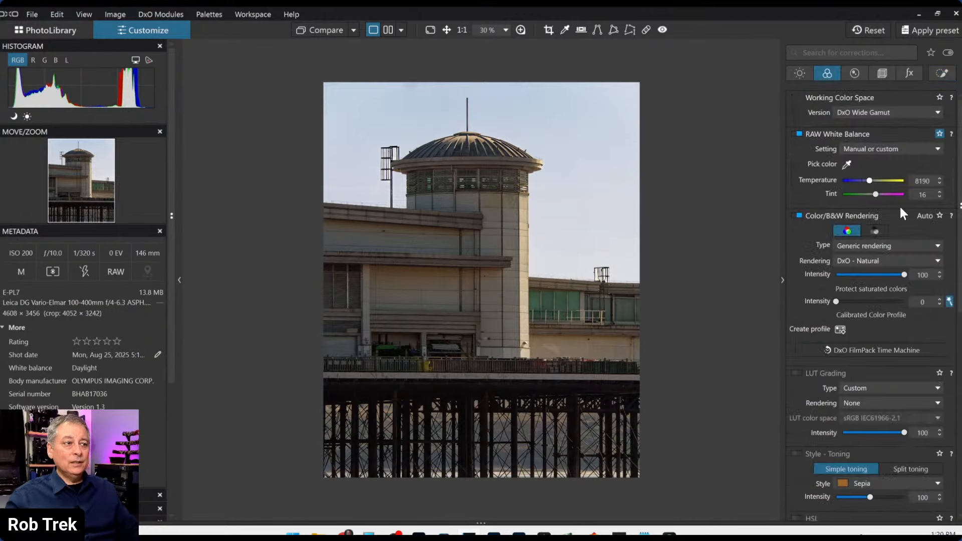
pyautogui.click(876, 233)
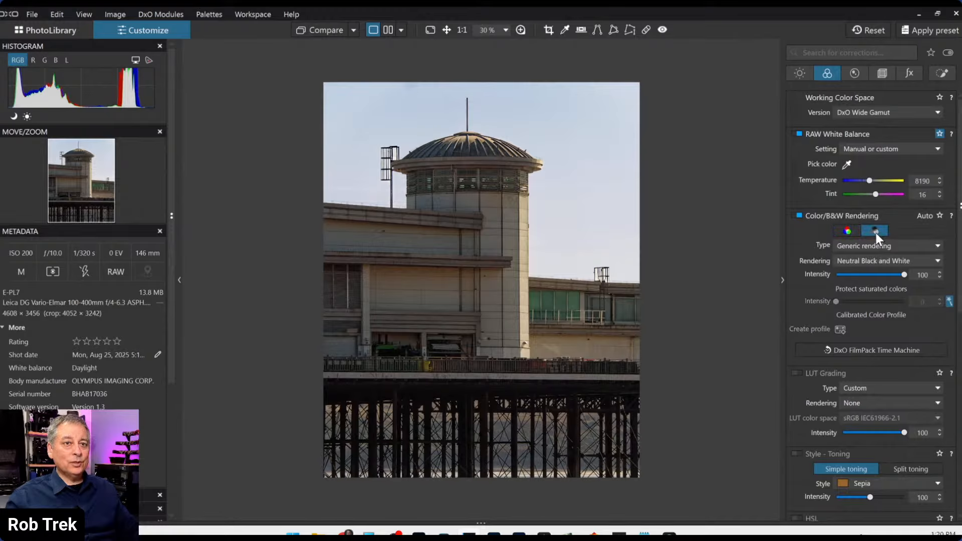
# - Change the black-and-white rendering to DxO - B&W Balanced and set Highlights to 55, Midtones to 36, Shadows to -1 and Blacks to -23
pyautogui.click(875, 262)
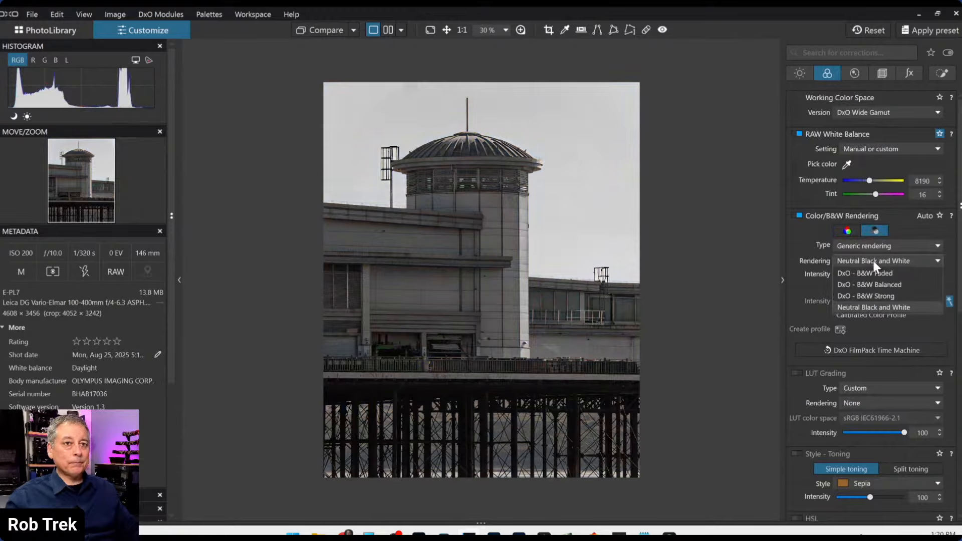
pyautogui.click(873, 282)
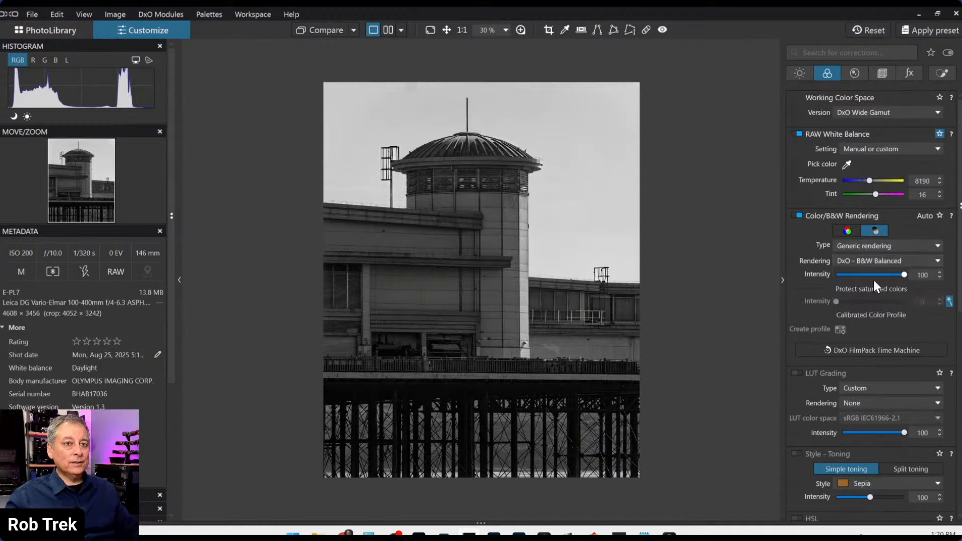
pyautogui.click(804, 72)
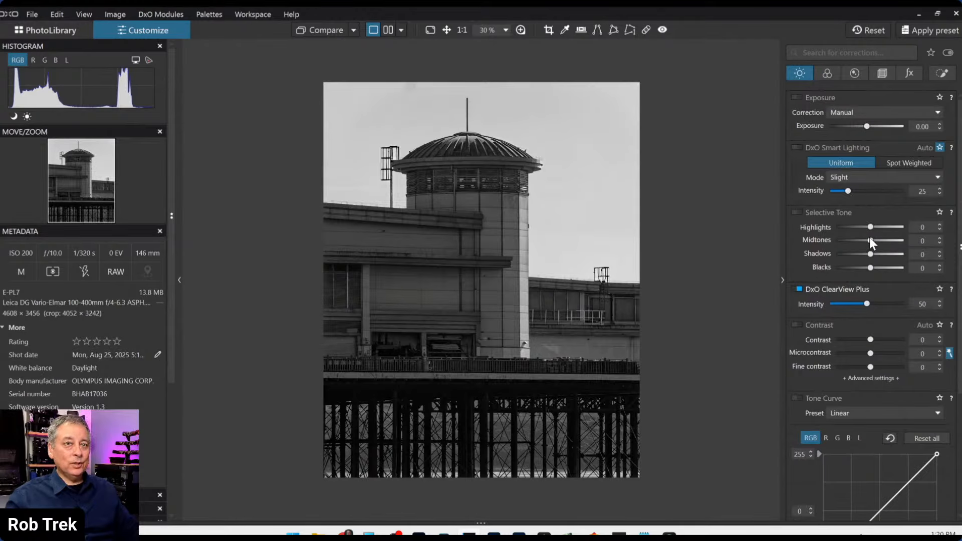
pyautogui.moveTo(870, 227); pyautogui.dragTo(869, 254)
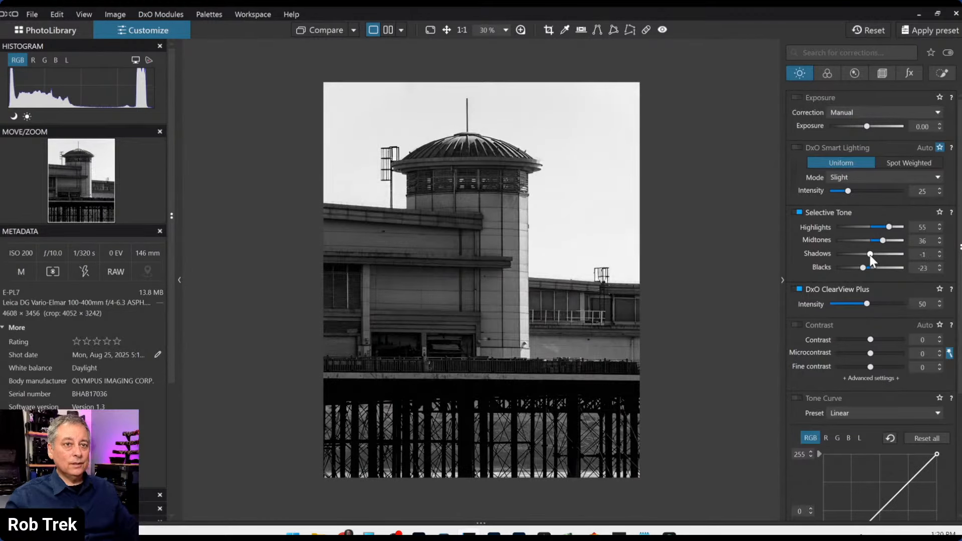
# - Enable the global contrast correction with Contrast at 100 and Microcontrast at 41, and raise Shadows to 17
pyautogui.click(801, 325)
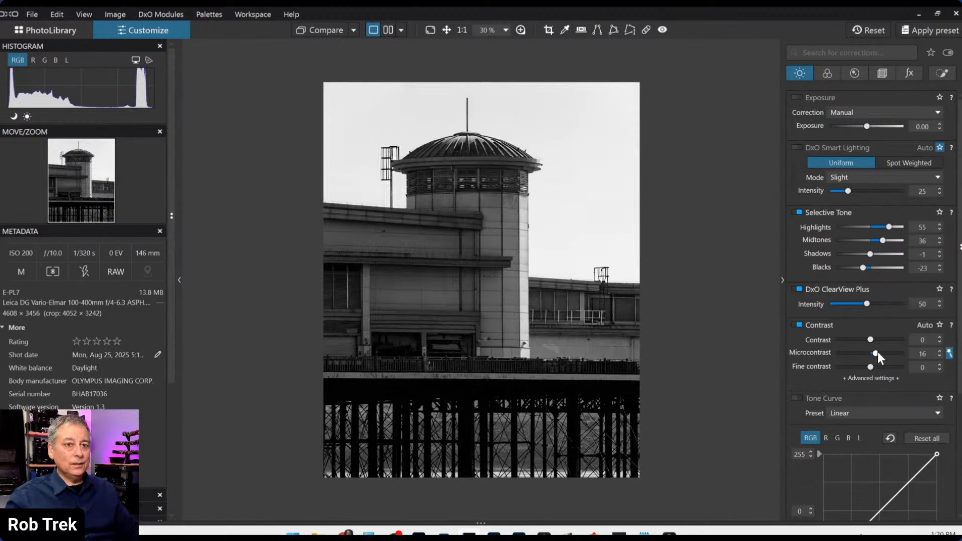
pyautogui.moveTo(877, 353); pyautogui.dragTo(885, 352)
pyautogui.moveTo(870, 339)
pyautogui.mouseDown()
pyautogui.moveTo(891, 340)
pyautogui.moveTo(882, 350)
pyautogui.mouseUp()
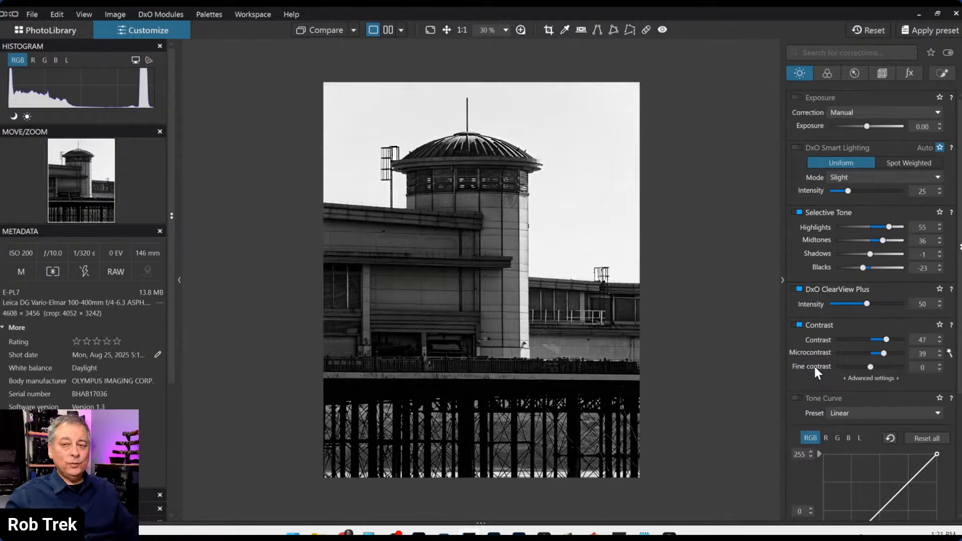
pyautogui.moveTo(870, 366); pyautogui.dragTo(909, 338)
pyautogui.doubleClick(871, 367)
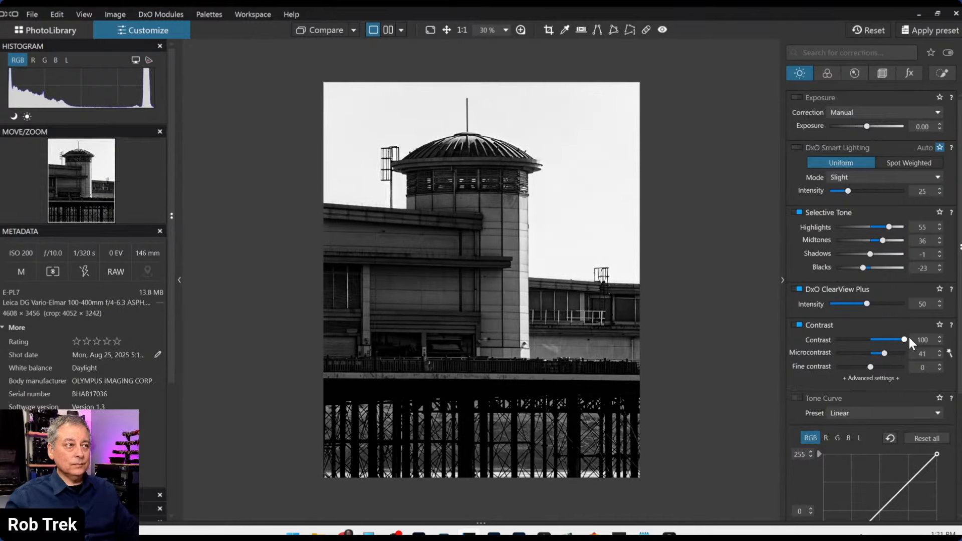
pyautogui.moveTo(873, 254); pyautogui.dragTo(875, 254)
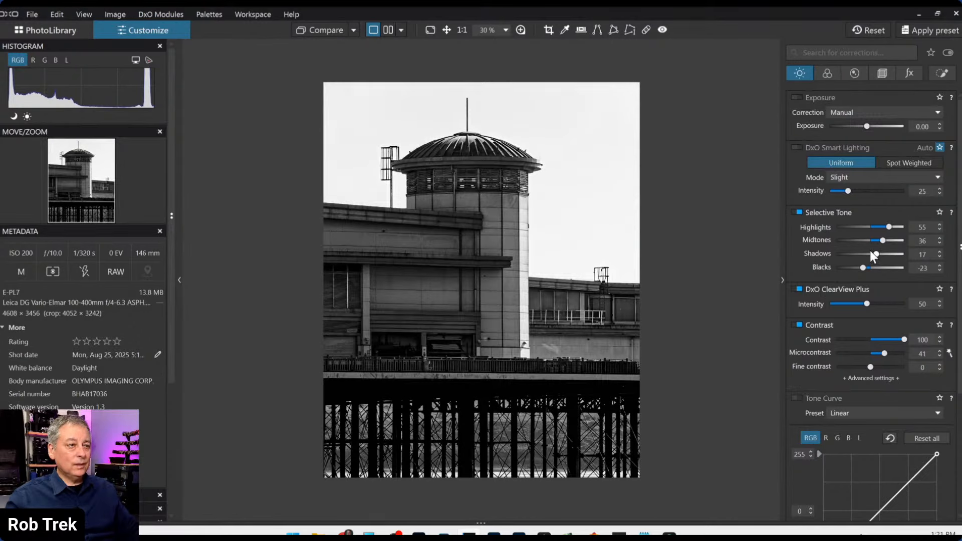
# - Inspect the tower facade's fine detail at close range and review the photo's denoising and sharpening corrections
pyautogui.scroll(9, 482, 248)
pyautogui.click(847, 74)
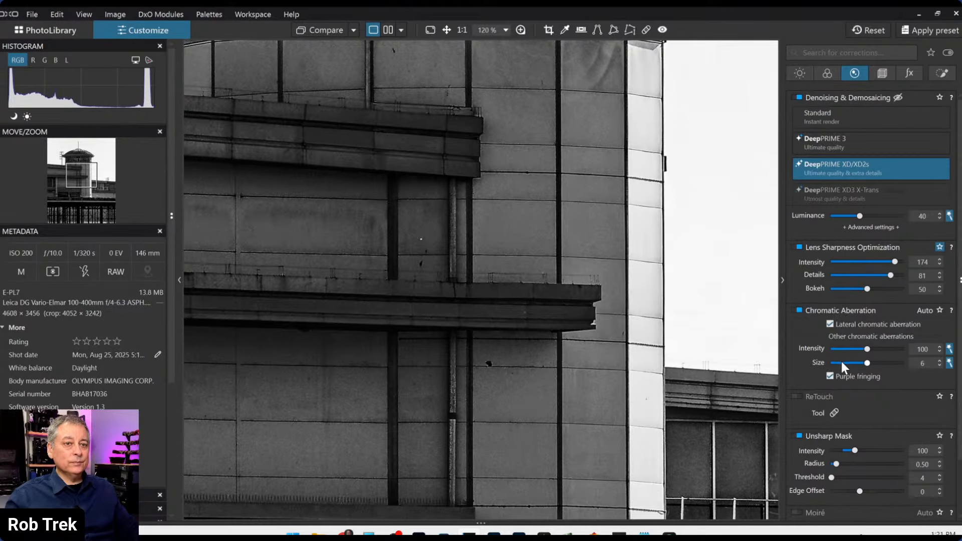
pyautogui.scroll(-4, 618, 223)
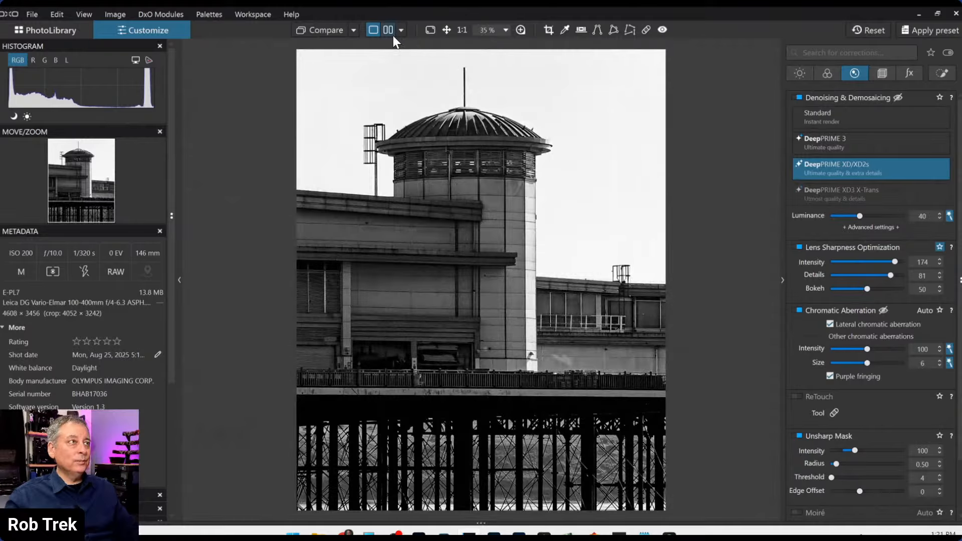
# - Compare the original and edited tower photos side by side with the surrounding palettes hidden, and return to the single-image view
pyautogui.click(392, 35)
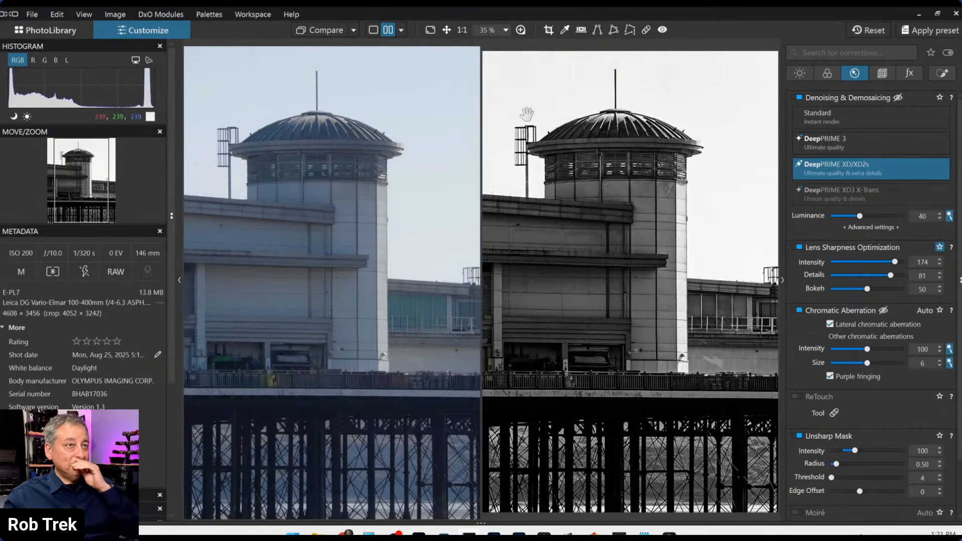
pyautogui.press('Tab')
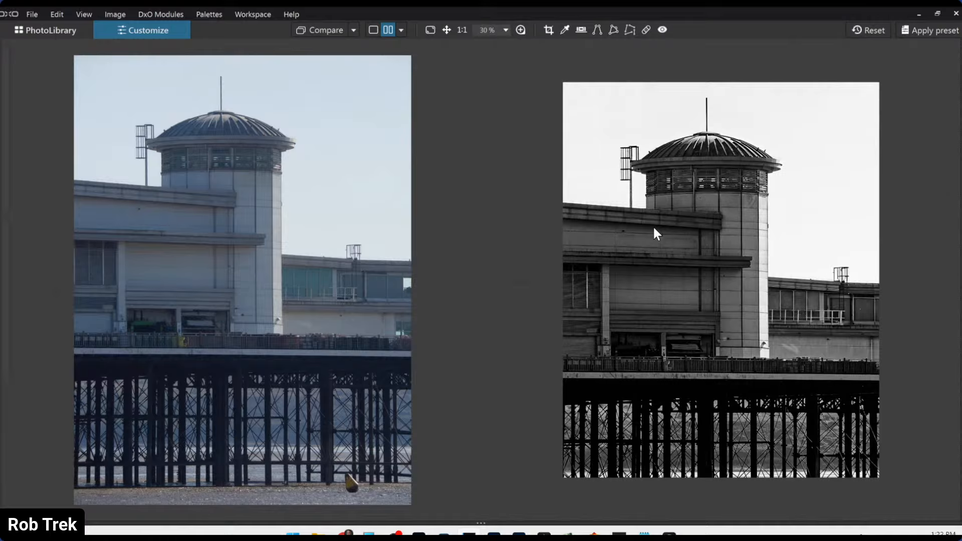
pyautogui.scroll(1, 653, 228)
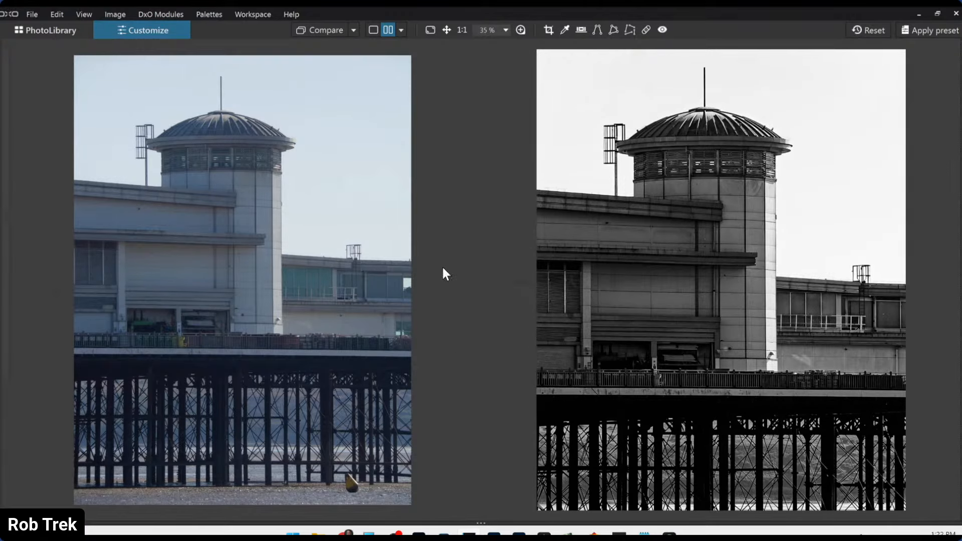
pyautogui.click(372, 30)
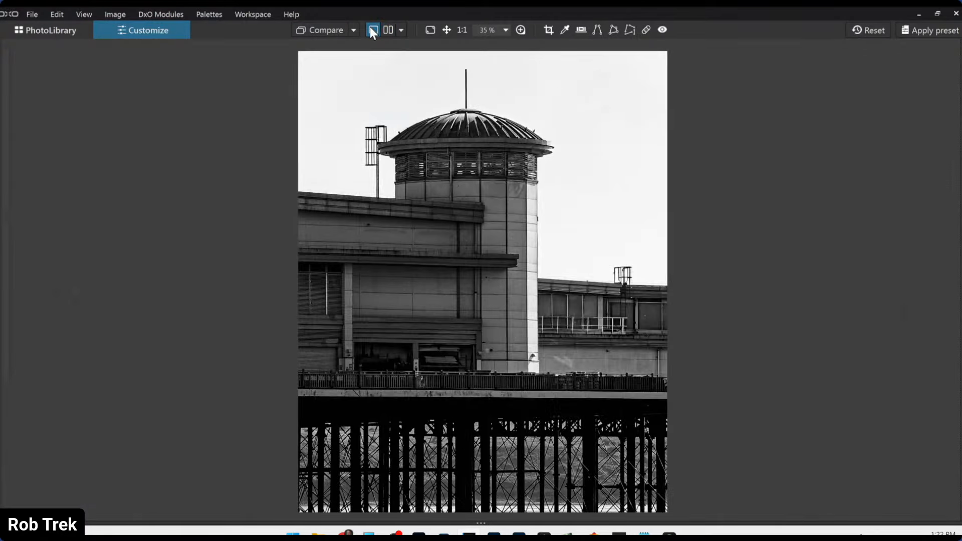
# - Open the red bird photo from the library for editing and apply the first default preset of the general purpose group
pyautogui.click(49, 30)
pyautogui.doubleClick(396, 226)
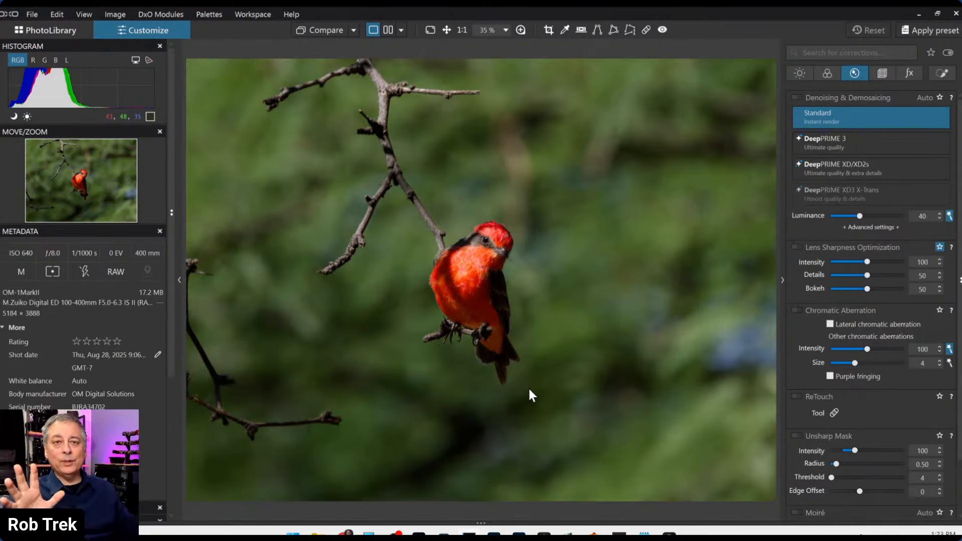
pyautogui.scroll(-1, 529, 388)
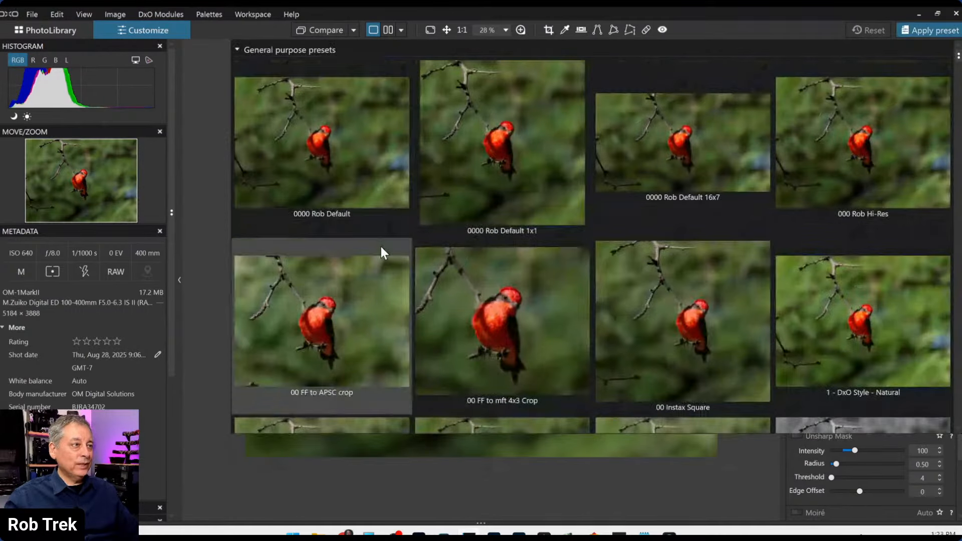
pyautogui.click(348, 174)
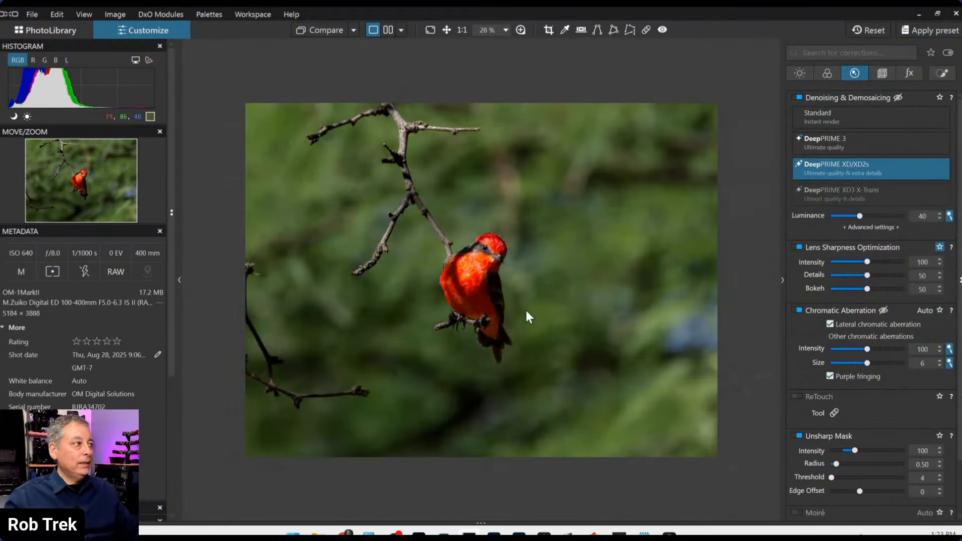
# - Rotate the bird photo by setting its Horizon correction to -11.50
pyautogui.click(882, 73)
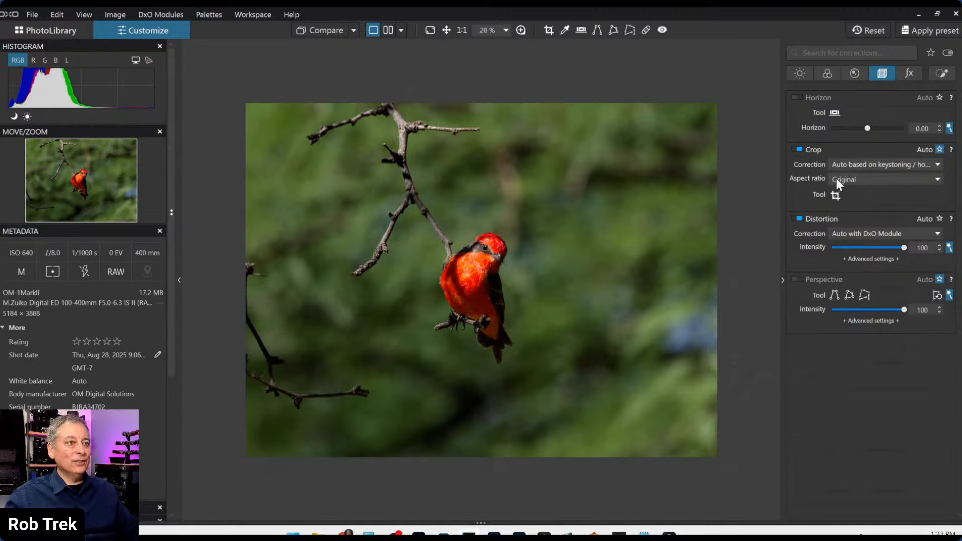
pyautogui.click(864, 130)
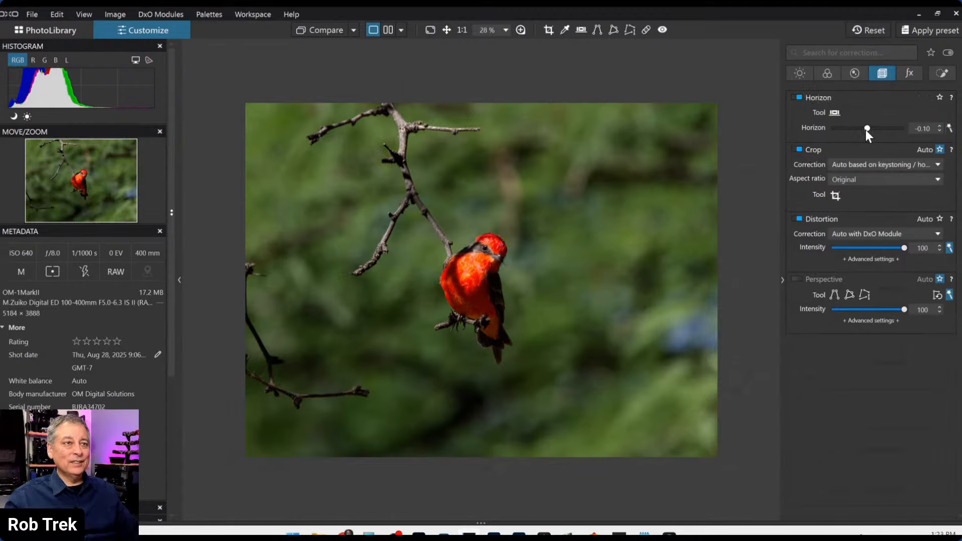
pyautogui.scroll(-17, 864, 130)
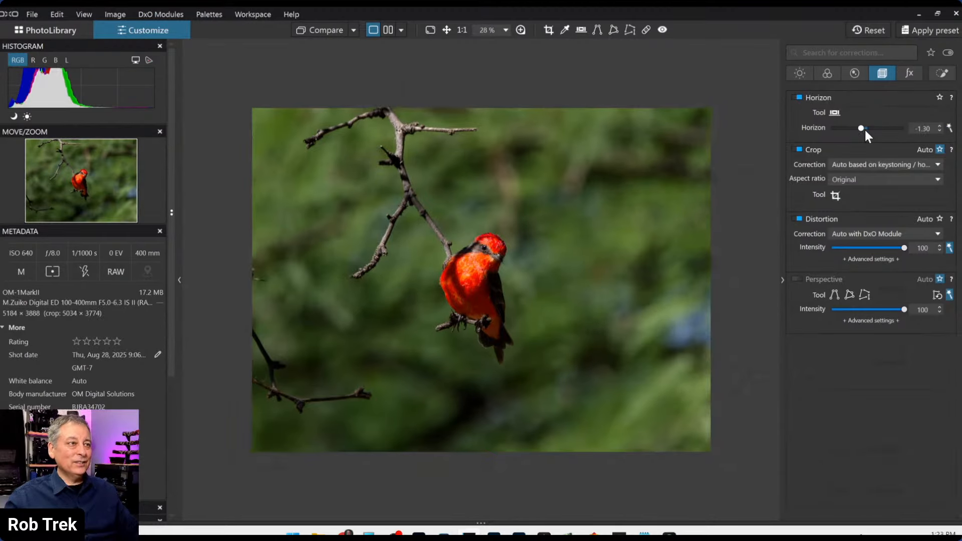
pyautogui.scroll(-18, 865, 130)
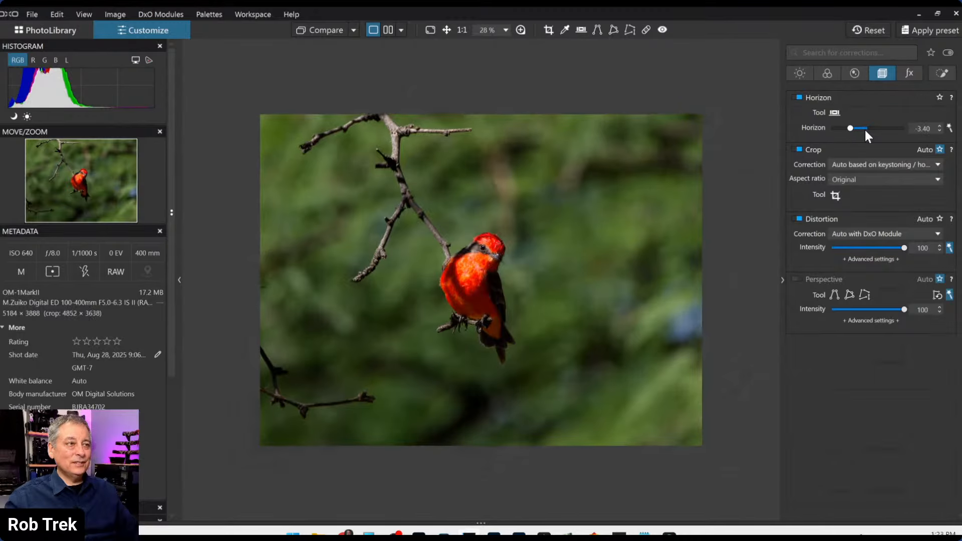
pyautogui.scroll(-8, 865, 130)
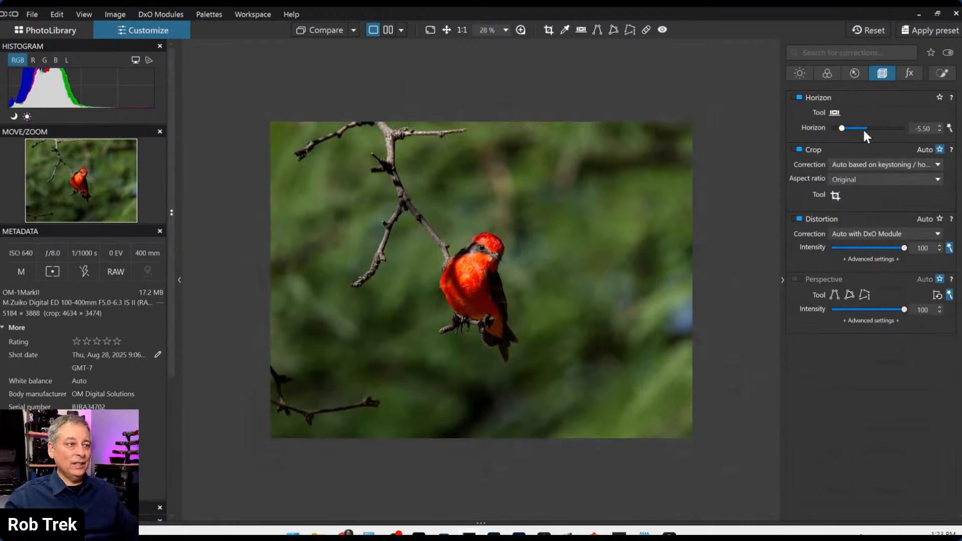
pyautogui.scroll(-4, 863, 128)
pyautogui.scroll(-19, 864, 131)
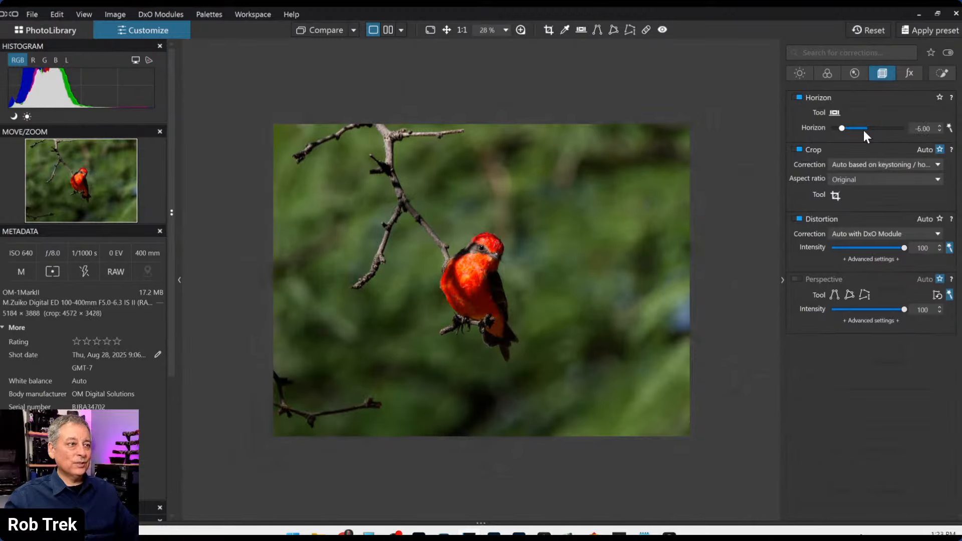
pyautogui.scroll(-20, 864, 131)
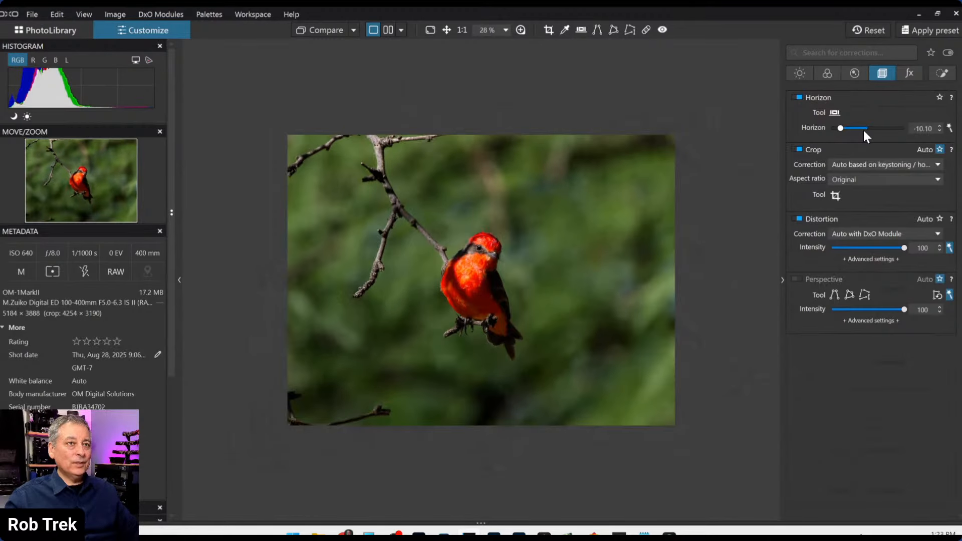
pyautogui.scroll(-14, 864, 130)
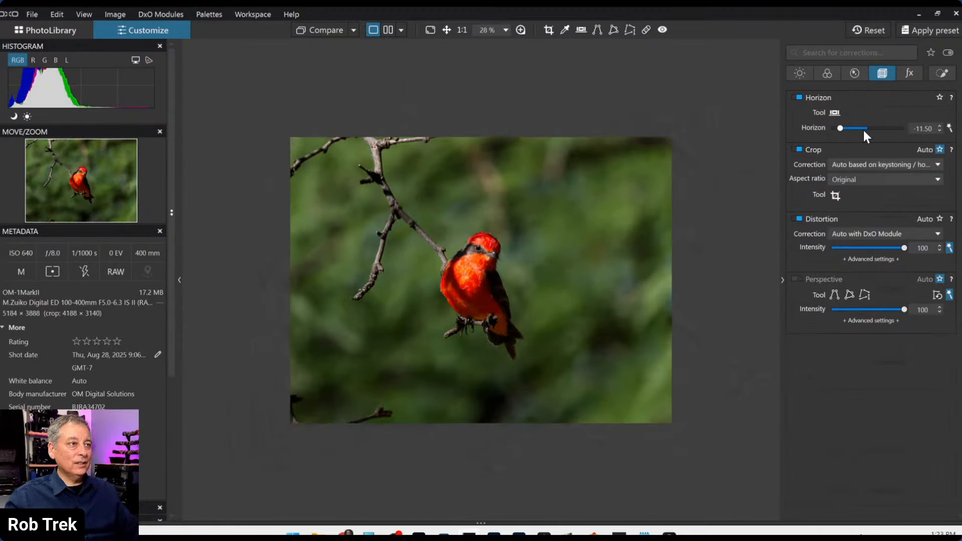
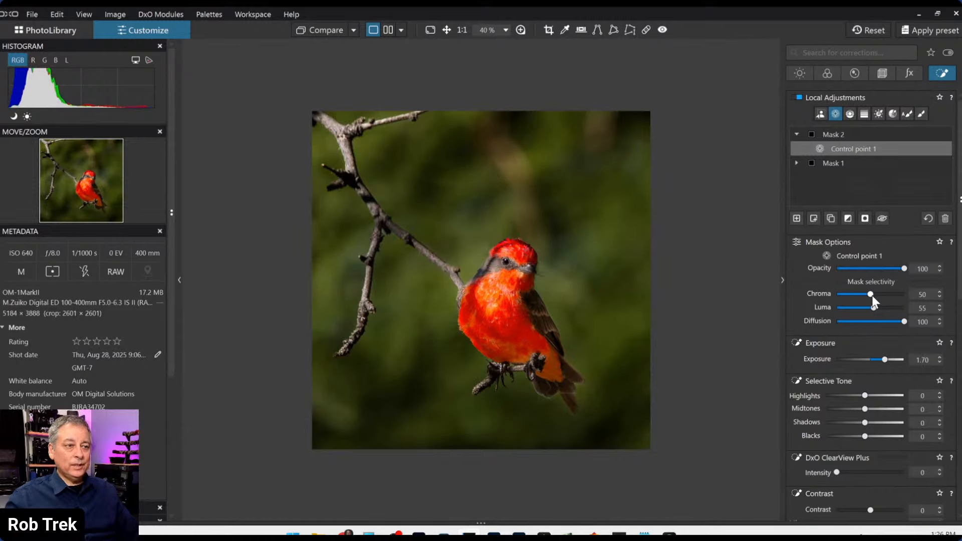
# - Set the Chroma selectivity of Mask 2's control point to 55 and leave the control point tool
pyautogui.scroll(2, 871, 296)
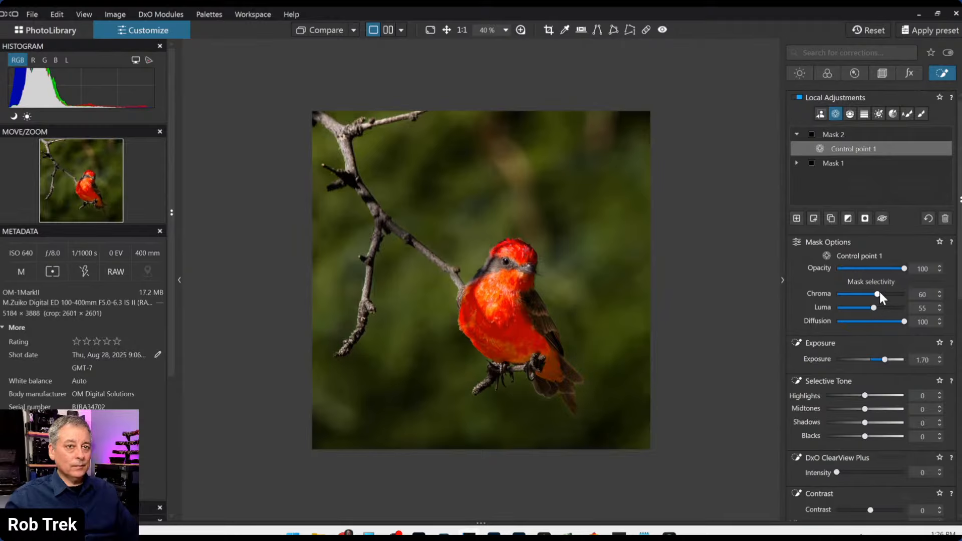
pyautogui.moveTo(879, 292); pyautogui.dragTo(878, 290)
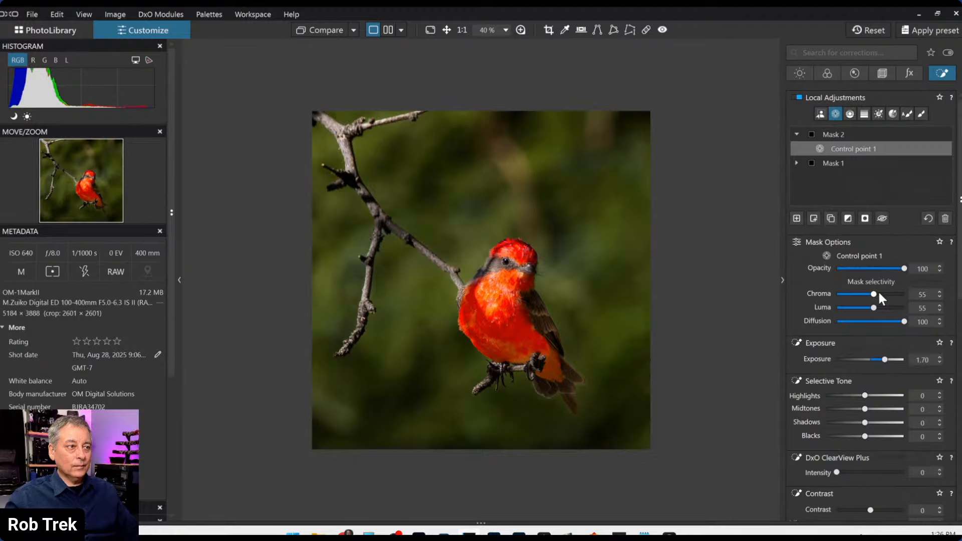
pyautogui.scroll(-1, 879, 292)
pyautogui.press('Escape')
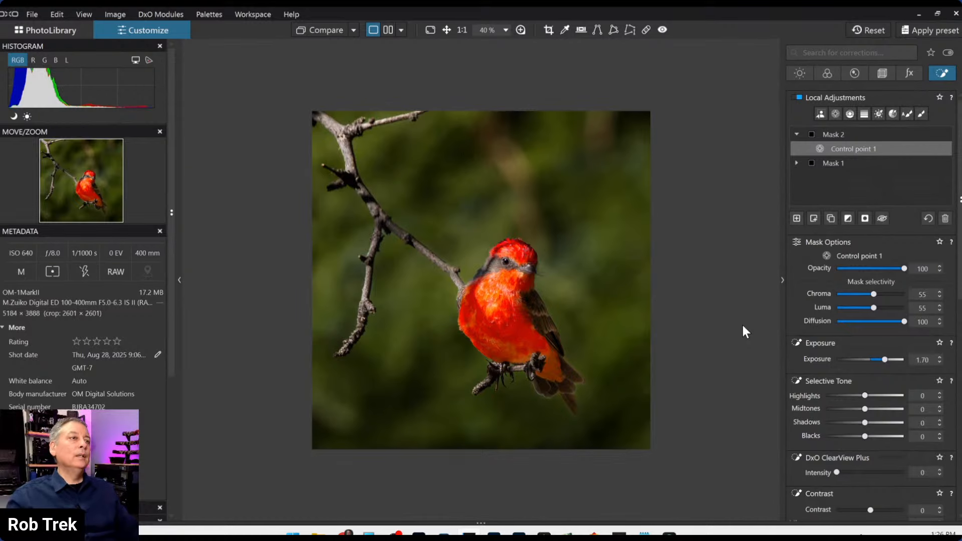
# - Adjust the placement of Mask 2's control point on the bird's red breast and leave the control point tool
pyautogui.scroll(1, 608, 329)
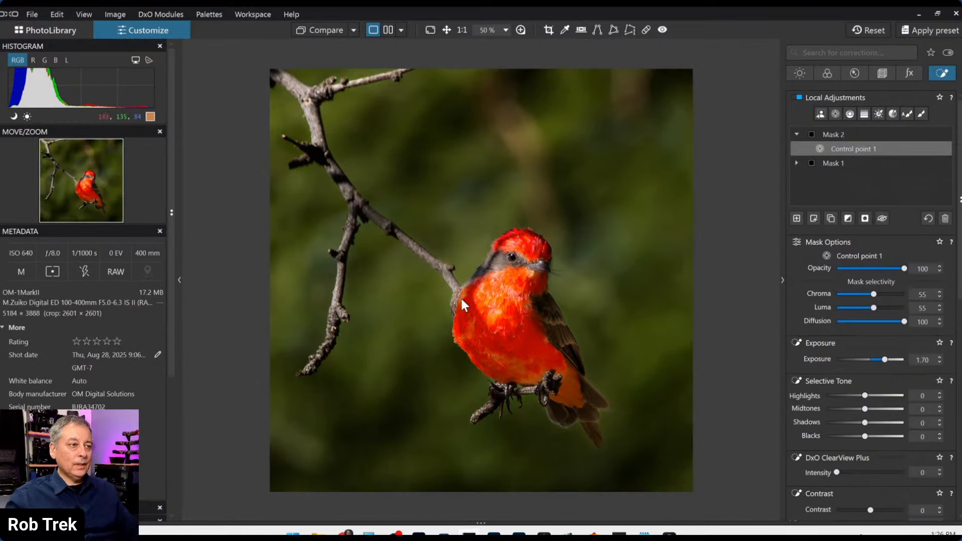
pyautogui.click(835, 114)
pyautogui.moveTo(481, 334); pyautogui.dragTo(469, 329)
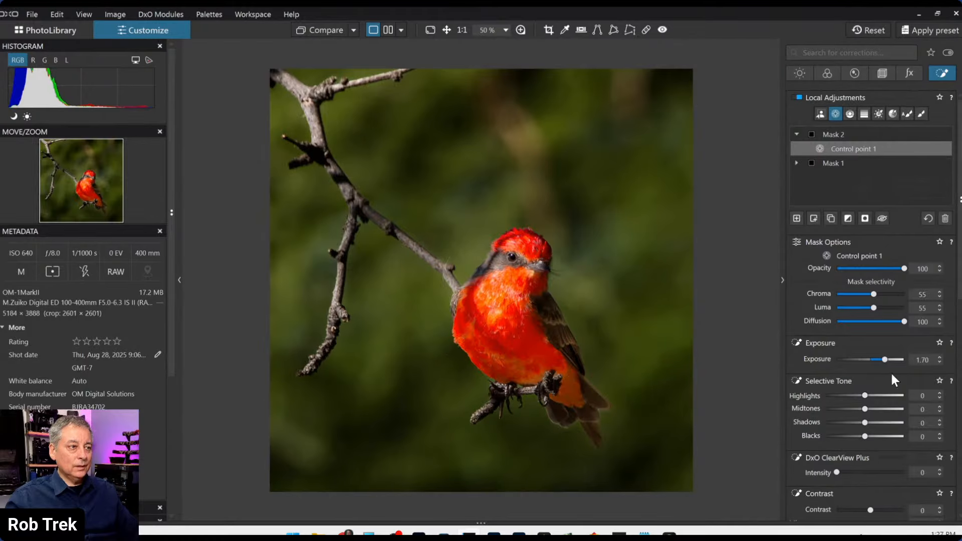
pyautogui.click(554, 327)
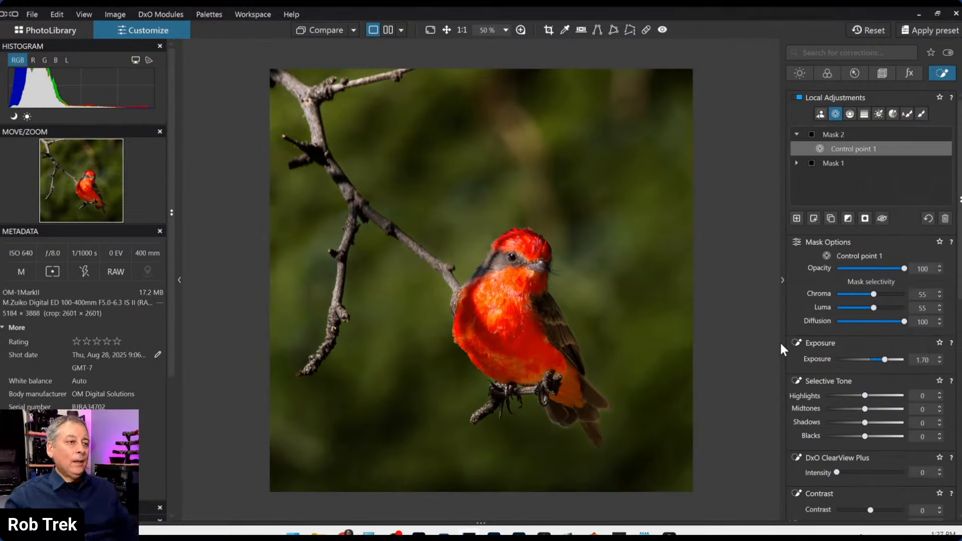
pyautogui.press('Escape')
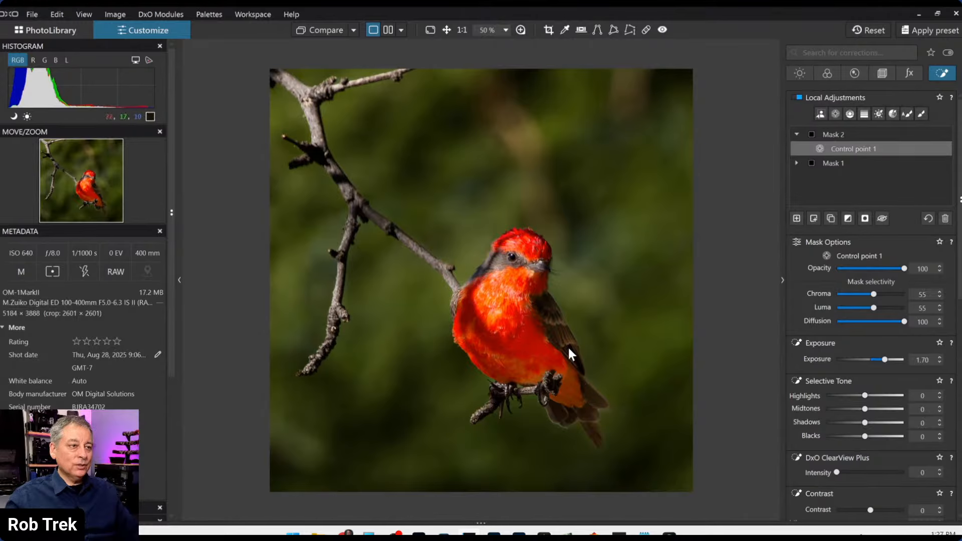
pyautogui.scroll(1, 563, 340)
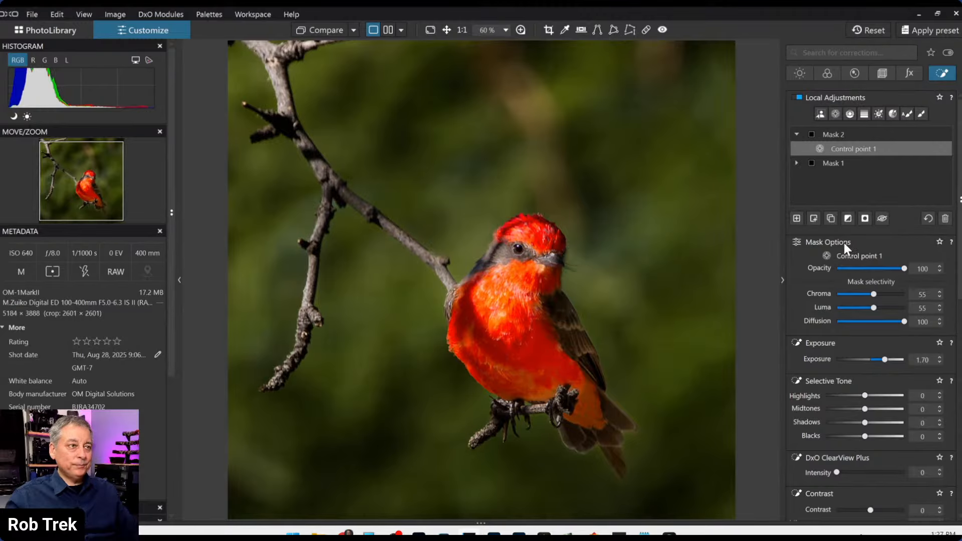
pyautogui.scroll(3, 551, 243)
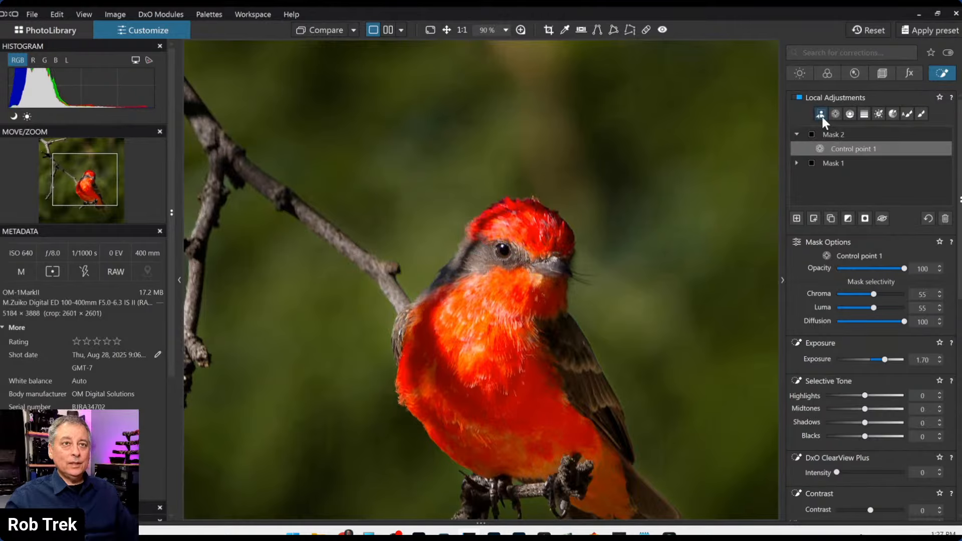
# - Add a new local adjustment mask with a control point on the bird's eye, sized to cover the eye area
pyautogui.click(797, 218)
pyautogui.scroll(5, 508, 256)
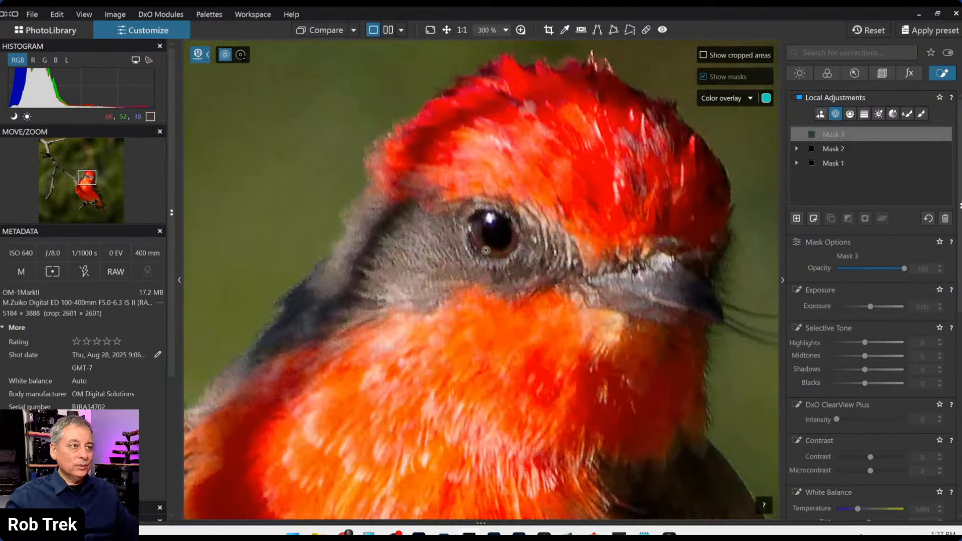
pyautogui.click(486, 251)
pyautogui.moveTo(629, 102); pyautogui.dragTo(519, 218)
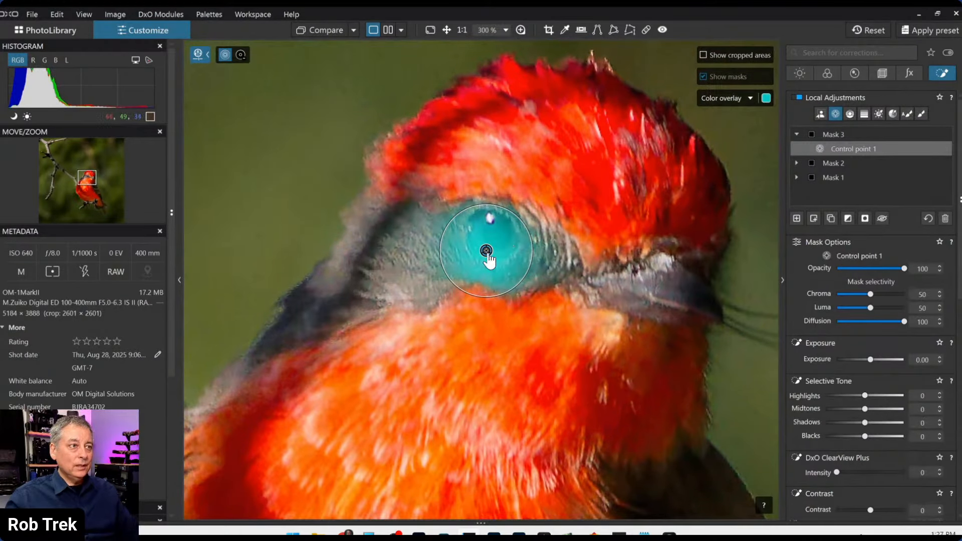
pyautogui.moveTo(486, 251)
pyautogui.mouseDown()
pyautogui.moveTo(525, 319)
pyautogui.moveTo(486, 250)
pyautogui.mouseUp()
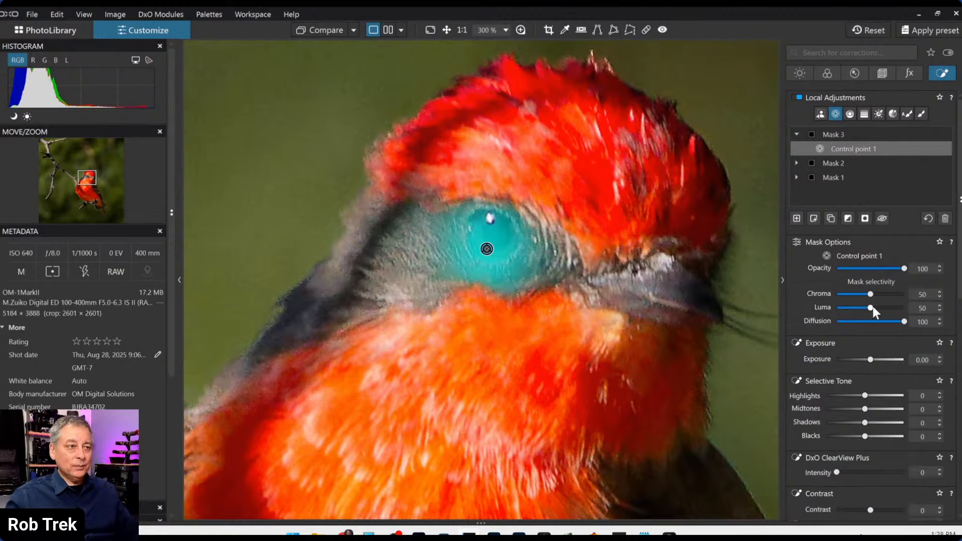
# - Set the Chroma selectivity of Mask 3's control point to 85
pyautogui.moveTo(870, 294); pyautogui.dragTo(883, 294)
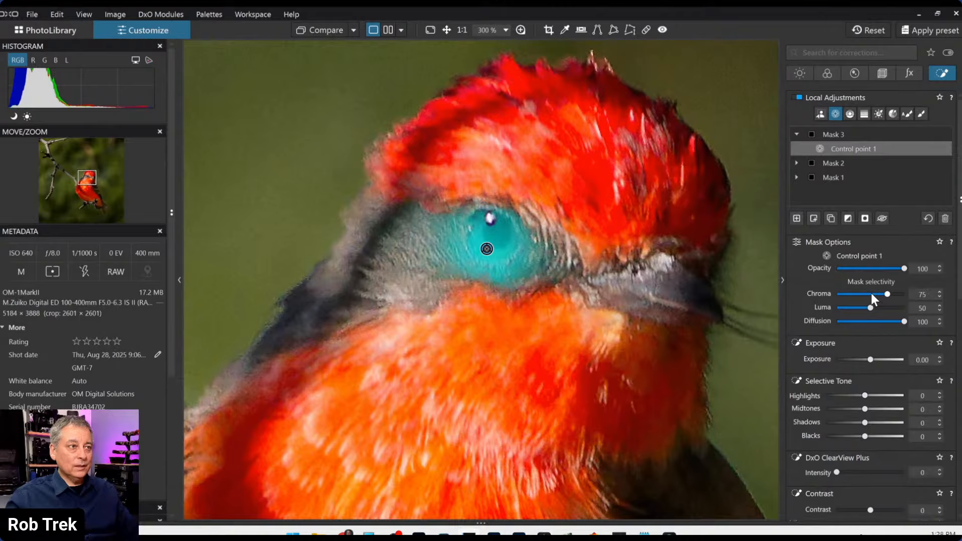
pyautogui.scroll(1, 870, 293)
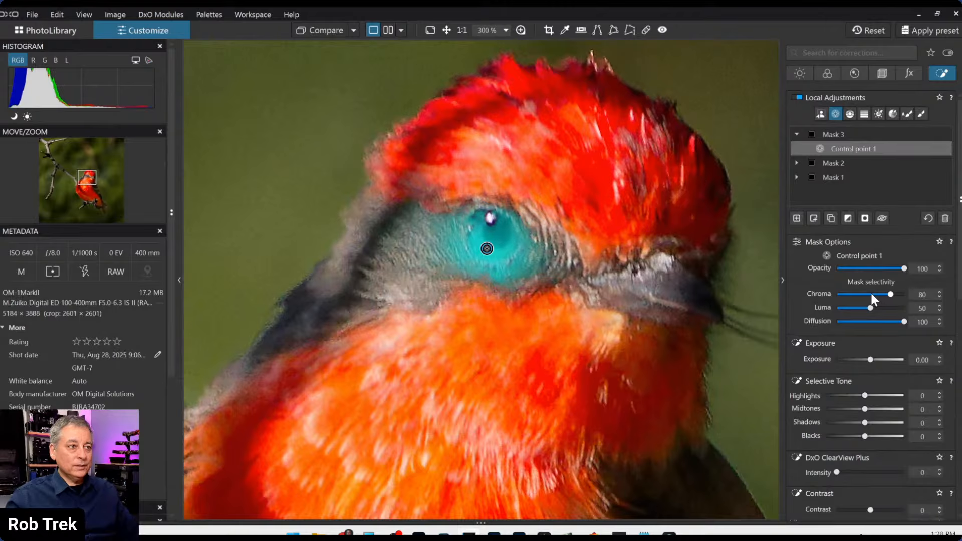
pyautogui.scroll(1, 871, 293)
# - For Mask 3 on the eye, set ClearView Plus intensity to 66, Microcontrast to 34 and Shadows to 25
pyautogui.scroll(-5, 850, 357)
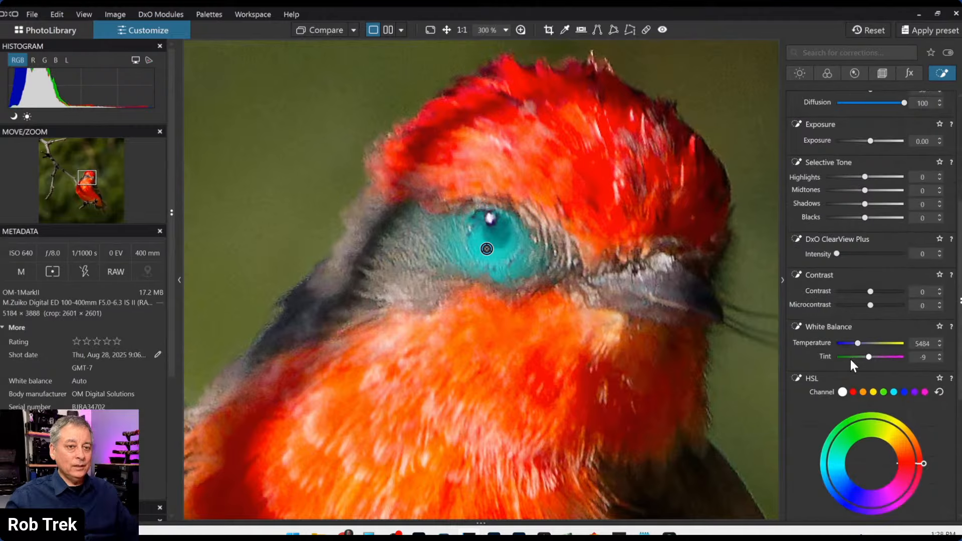
pyautogui.click(872, 254)
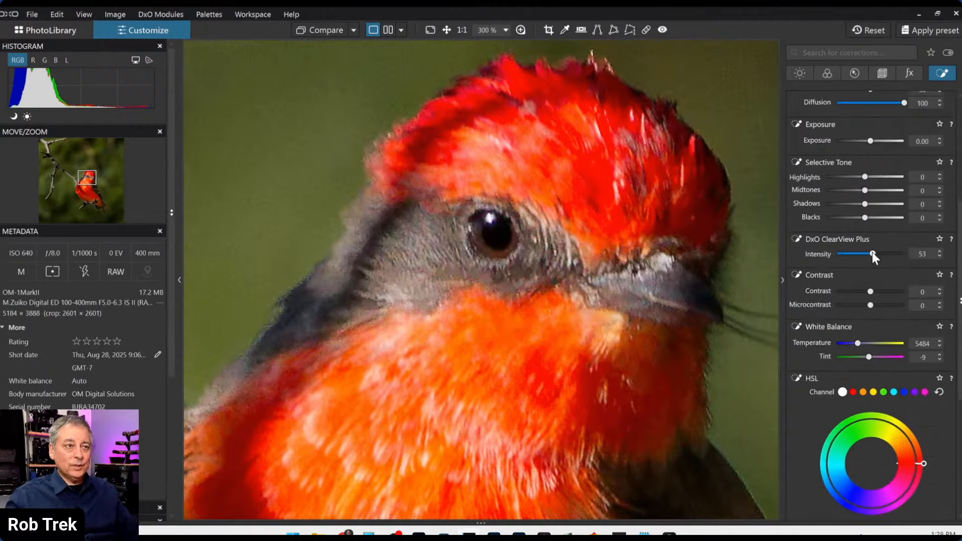
pyautogui.click(881, 303)
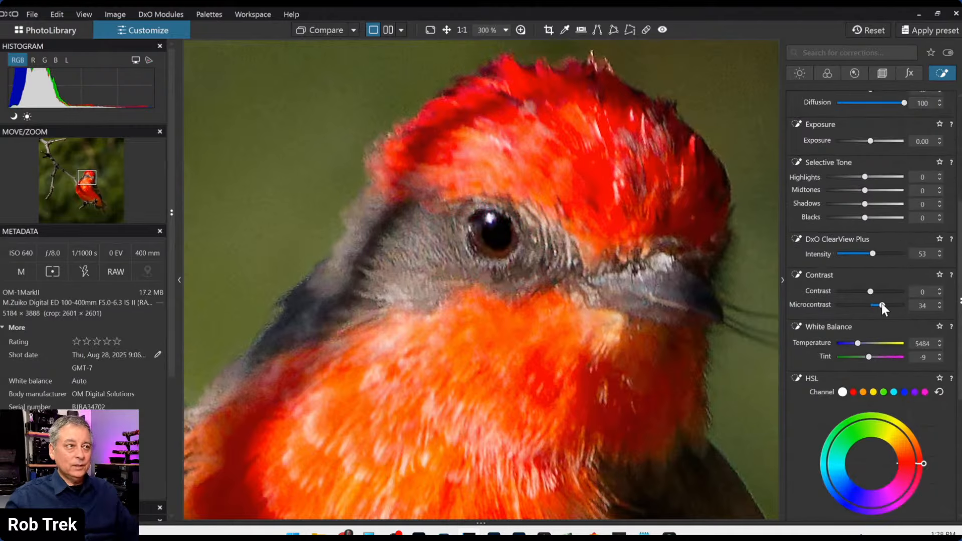
pyautogui.moveTo(864, 204); pyautogui.dragTo(874, 204)
pyautogui.moveTo(872, 253); pyautogui.dragTo(881, 253)
# - Add another new mask with a control point on the bird's beak and set its Chroma selectivity to 60
pyautogui.scroll(-5, 618, 321)
pyautogui.scroll(5, 835, 254)
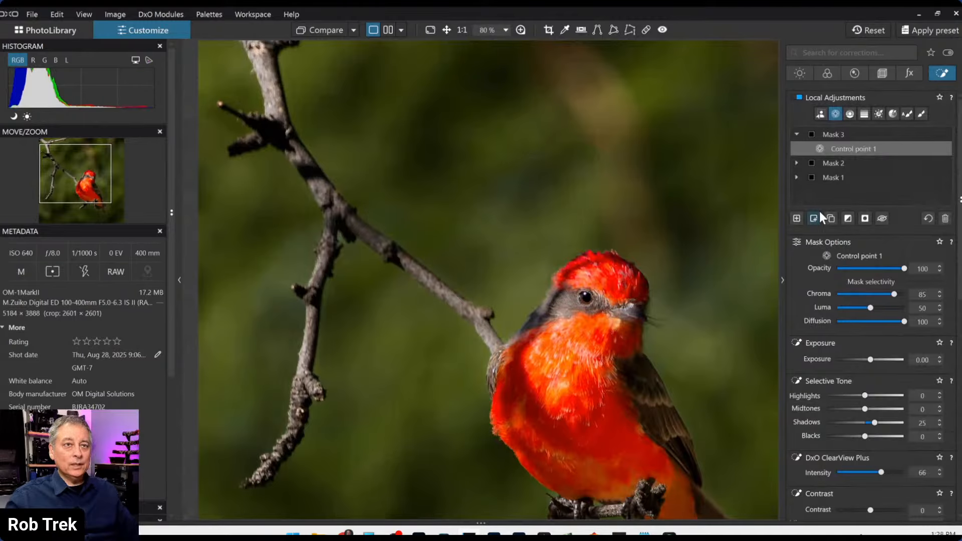
pyautogui.click(797, 219)
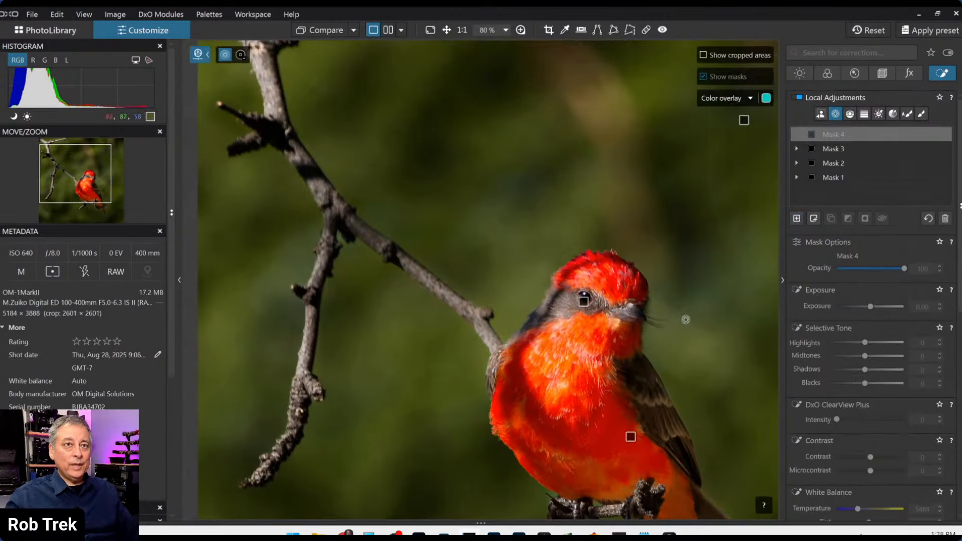
pyautogui.click(630, 311)
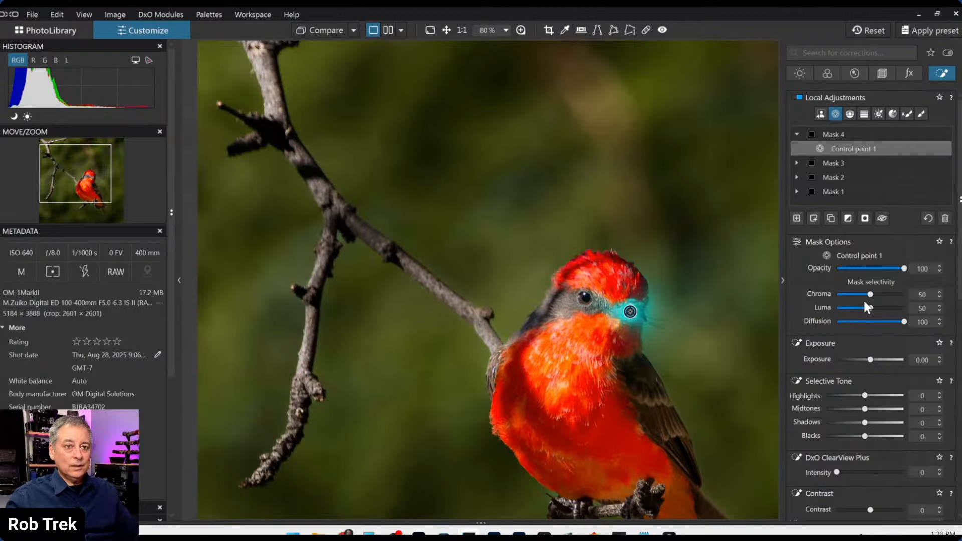
pyautogui.scroll(2, 872, 295)
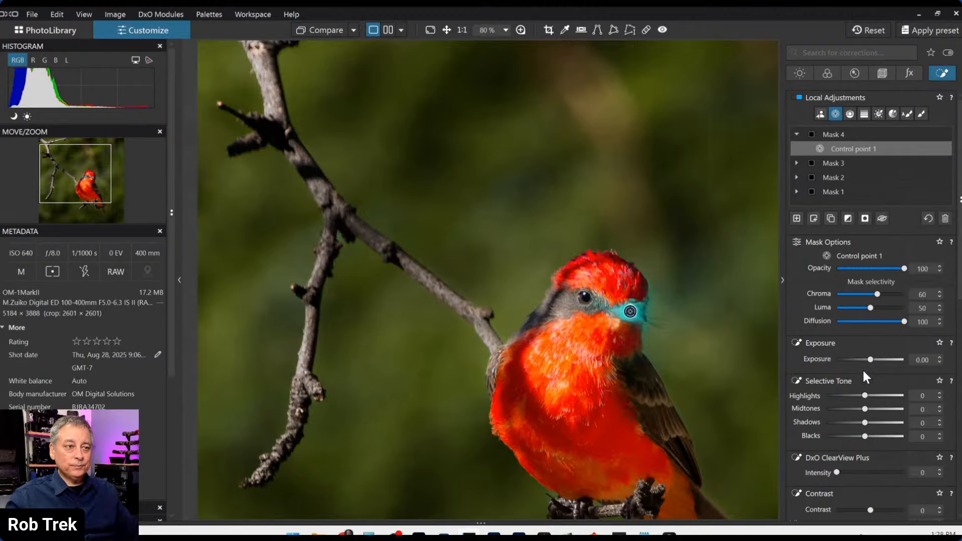
# - Set the beak mask's ClearView Plus intensity to 74 and Microcontrast to 70
pyautogui.scroll(-1, 873, 440)
pyautogui.click(868, 417)
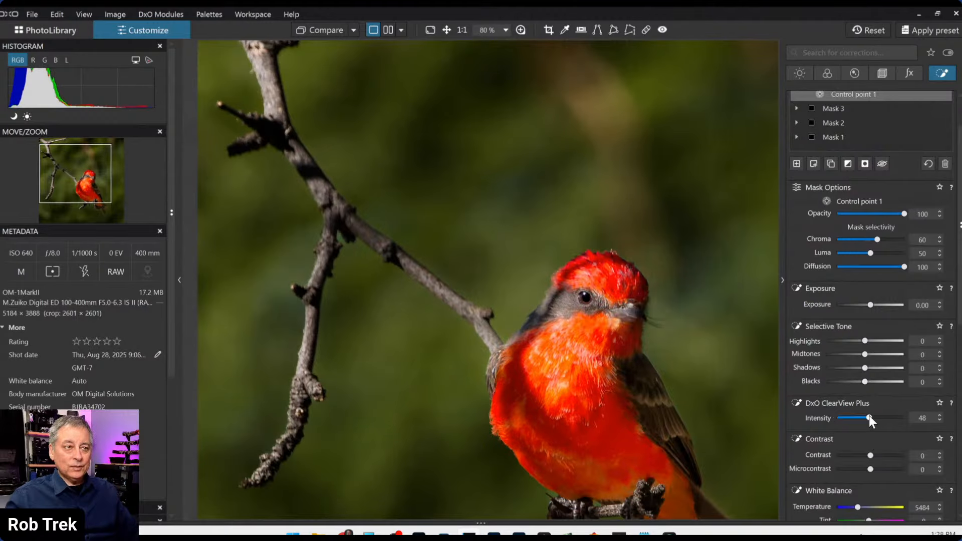
pyautogui.click(885, 469)
pyautogui.moveTo(891, 463); pyautogui.dragTo(903, 469)
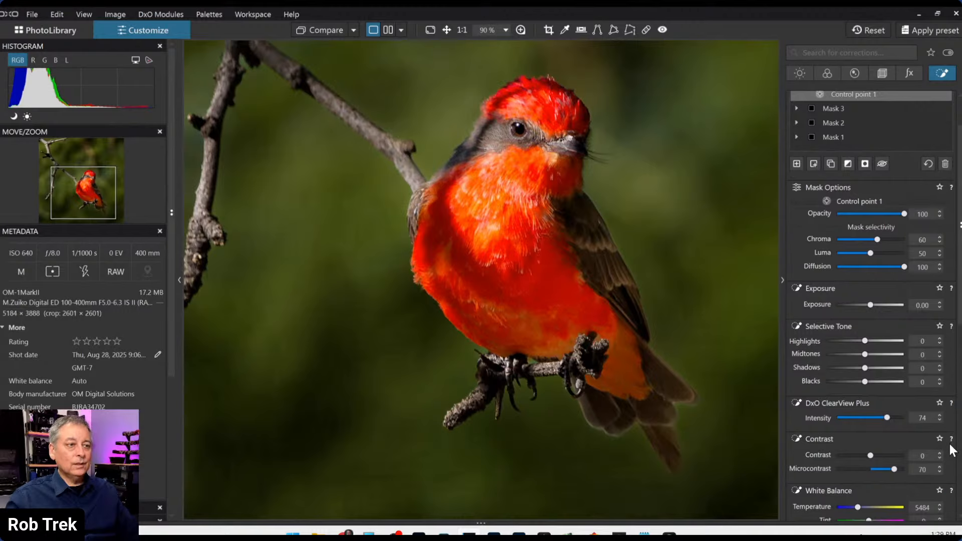
# - Set the beak mask's Selective Tone to Highlights 46, Midtones 27 and Shadows 18
pyautogui.moveTo(868, 367); pyautogui.dragTo(874, 369)
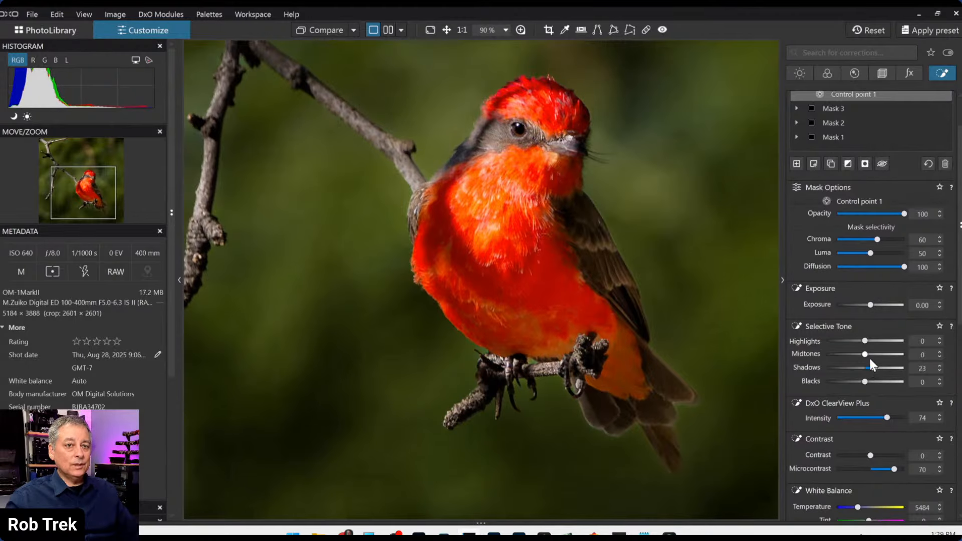
pyautogui.moveTo(865, 355); pyautogui.dragTo(875, 354)
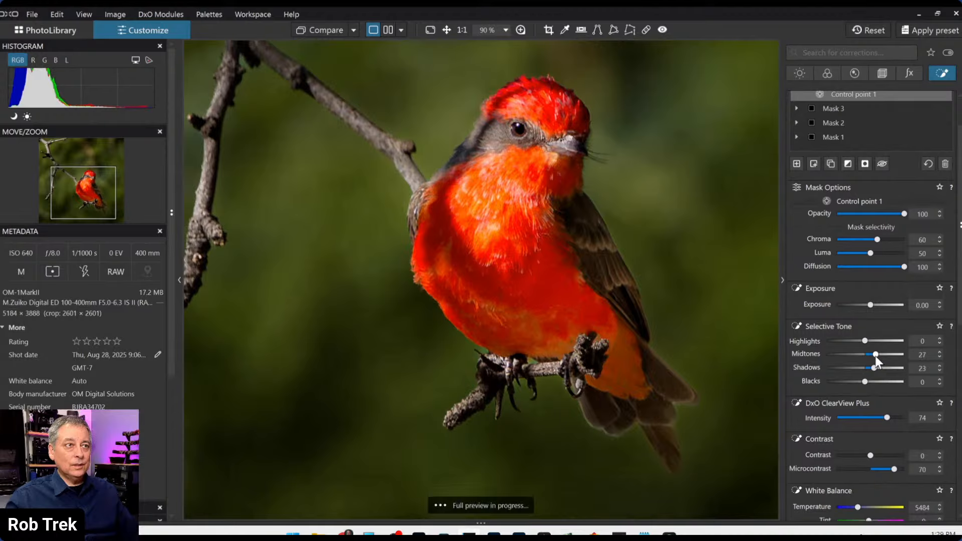
pyautogui.moveTo(867, 341); pyautogui.dragTo(880, 340)
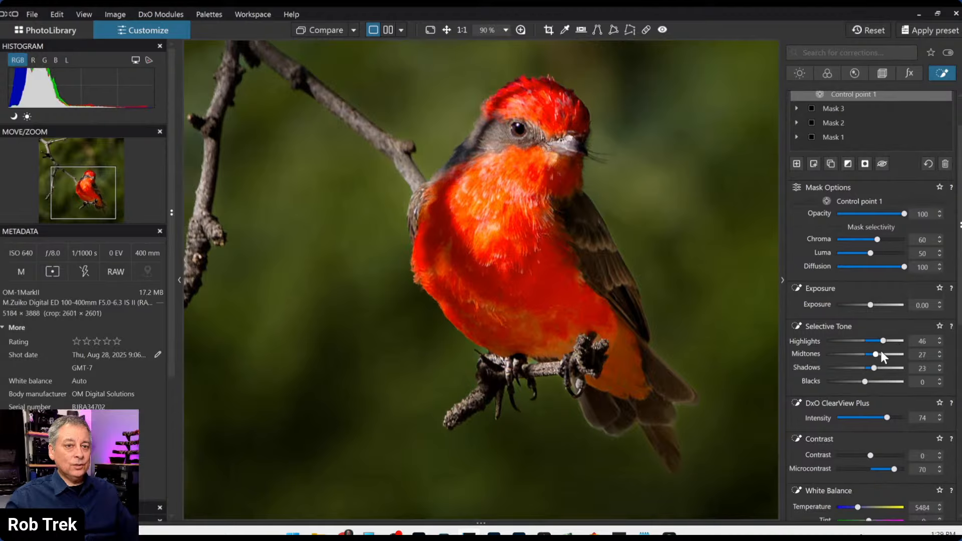
pyautogui.moveTo(873, 369); pyautogui.dragTo(872, 369)
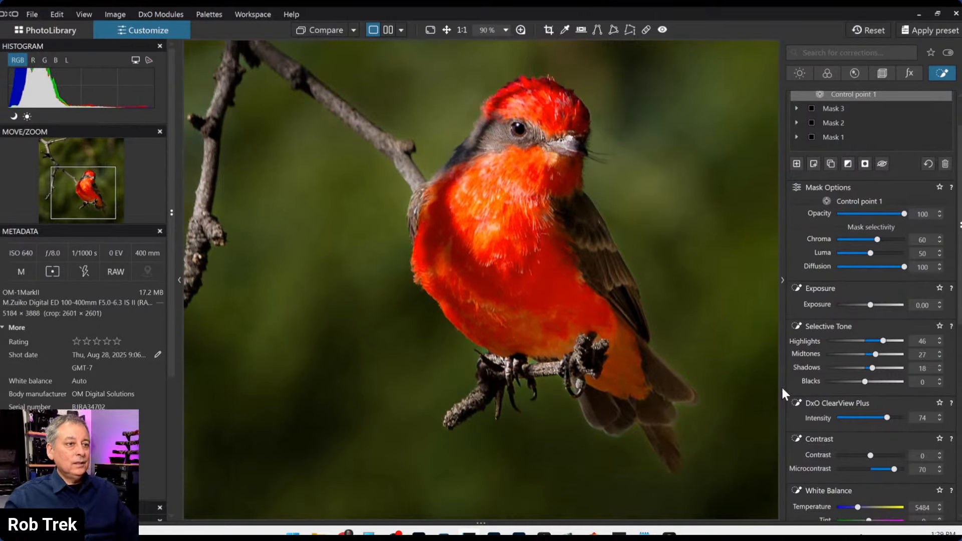
# - Magnify the bird's head with the loupe at 200% to examine the feather, eye and beak detail
pyautogui.click(520, 30)
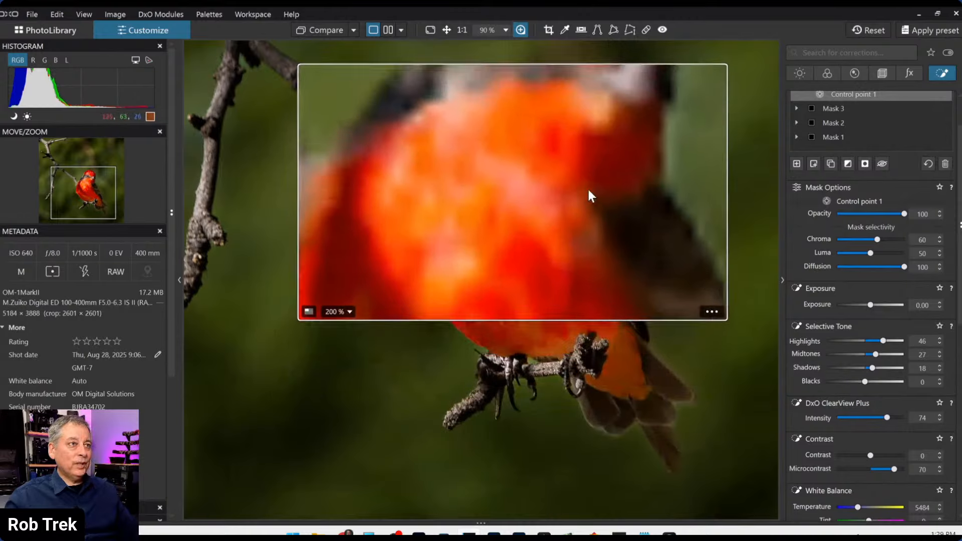
pyautogui.scroll(-1, 588, 188)
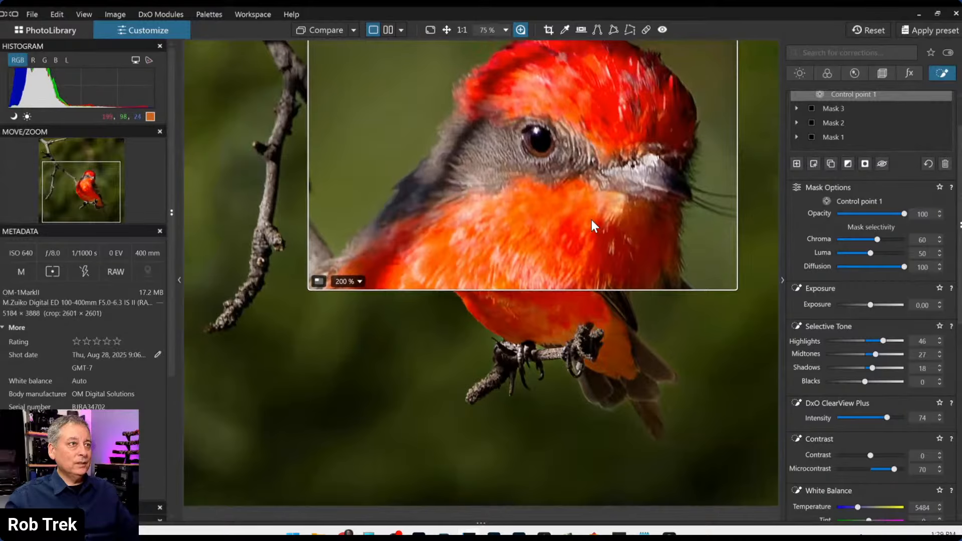
pyautogui.scroll(-1, 591, 225)
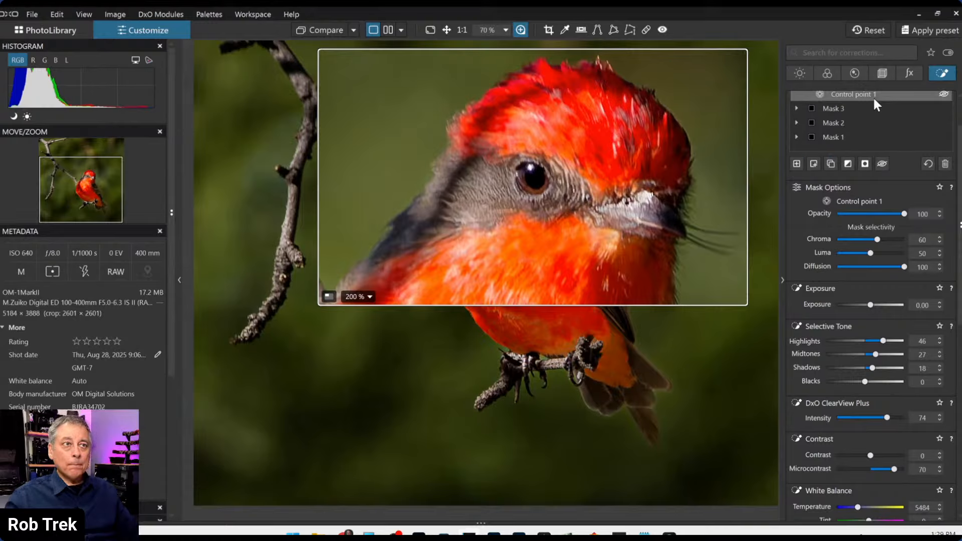
# - In the detail corrections, set Lens Sharpness Optimization to Details 100 and Intensity 145
pyautogui.click(860, 74)
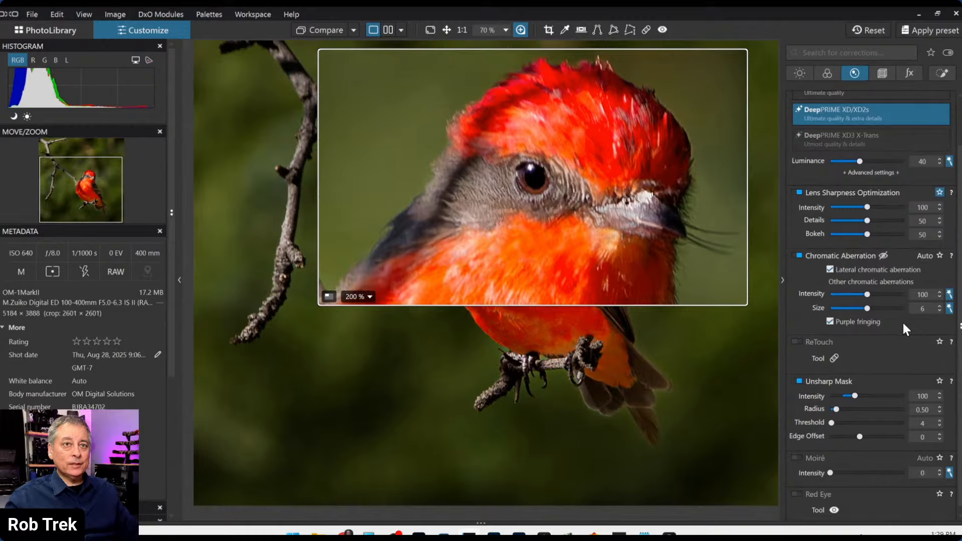
pyautogui.click(902, 221)
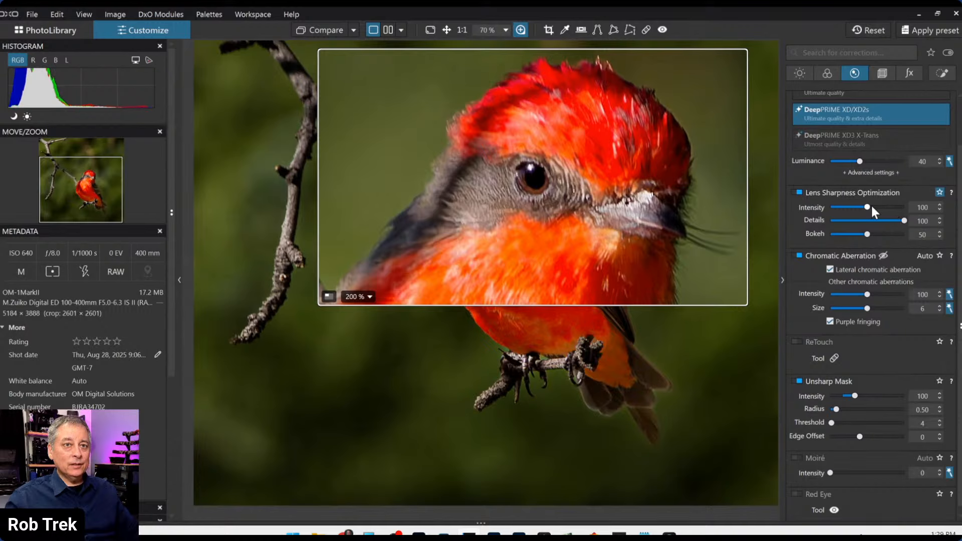
pyautogui.moveTo(868, 205); pyautogui.dragTo(887, 206)
# - Set the Unsharp Mask radius to 0.82 and its intensity to 86, checking the magnified claws and branch
pyautogui.moveTo(856, 395); pyautogui.dragTo(870, 399)
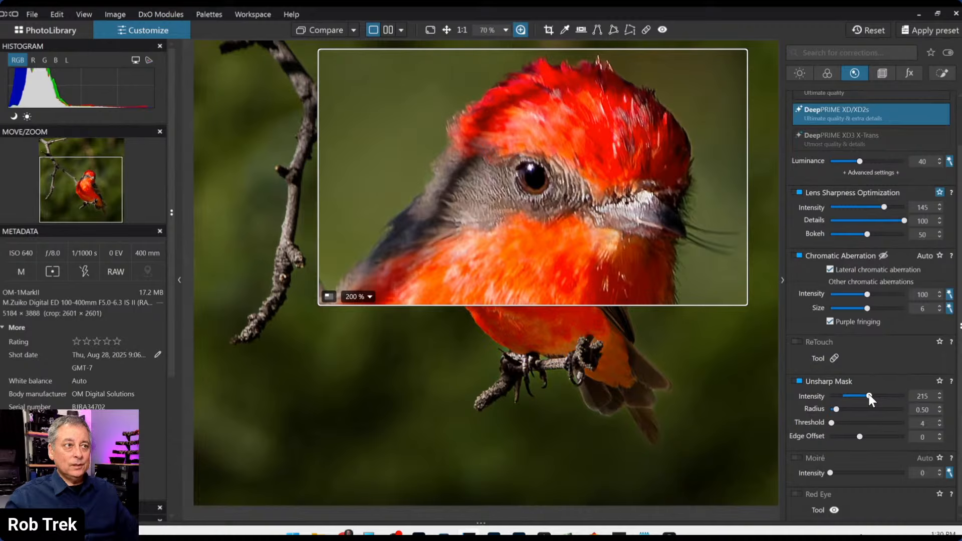
pyautogui.moveTo(836, 409)
pyautogui.mouseDown()
pyautogui.moveTo(859, 398)
pyautogui.moveTo(840, 409)
pyautogui.mouseUp()
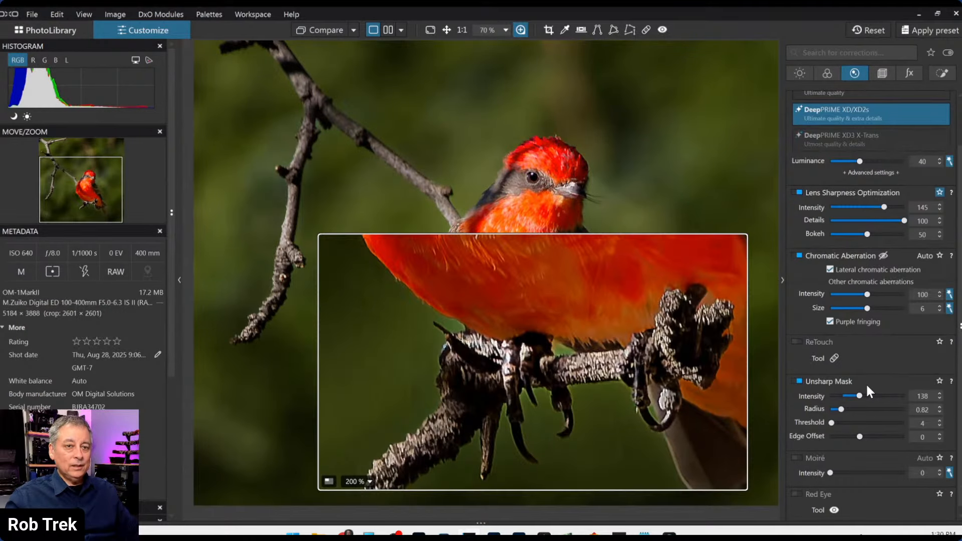
pyautogui.moveTo(857, 394); pyautogui.dragTo(853, 395)
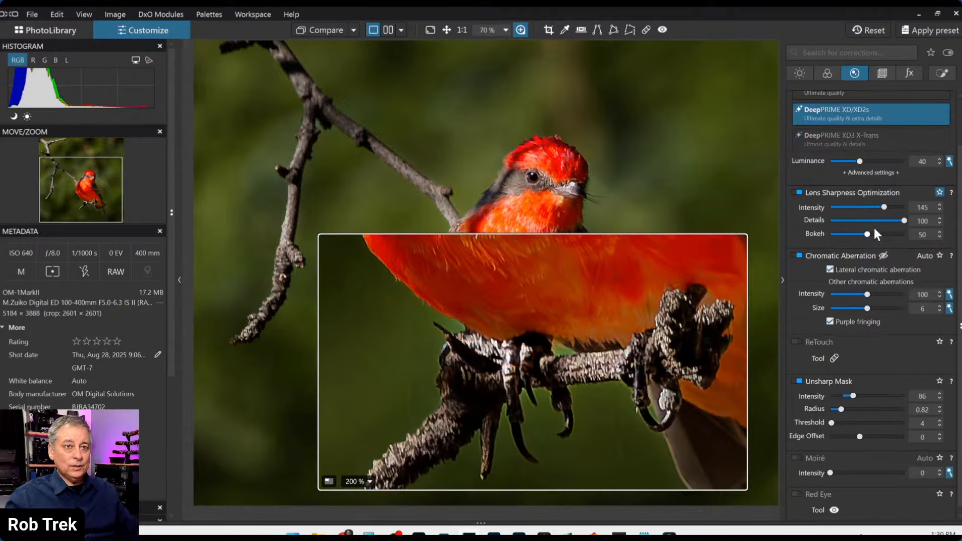
# - Set Lens Sharpness Optimization to Intensity 124 and Details 82
pyautogui.click(879, 207)
pyautogui.moveTo(880, 208); pyautogui.dragTo(874, 207)
pyautogui.click(880, 220)
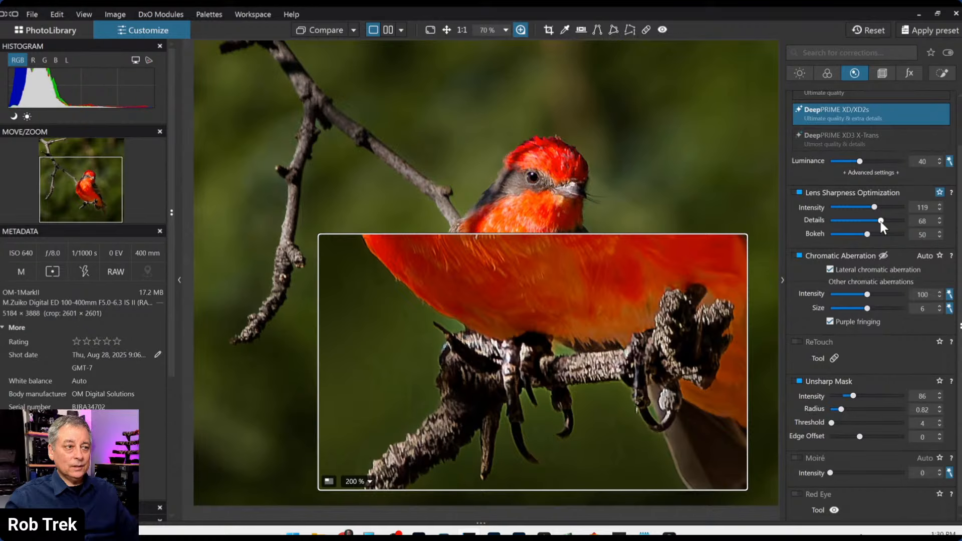
pyautogui.moveTo(881, 225); pyautogui.dragTo(878, 207)
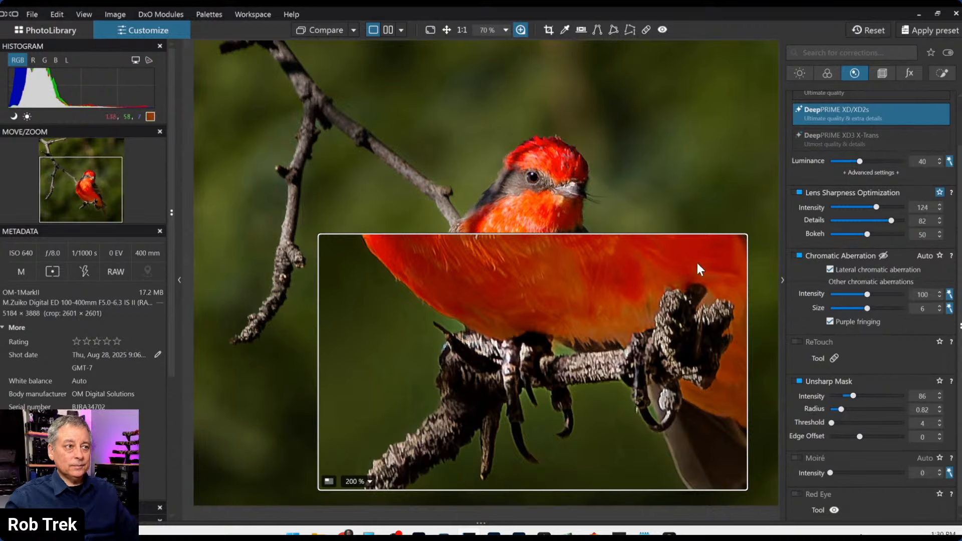
# - Set the Unsharp Mask intensity to 128, close the loupe and show the whole photo
pyautogui.moveTo(853, 395); pyautogui.dragTo(858, 396)
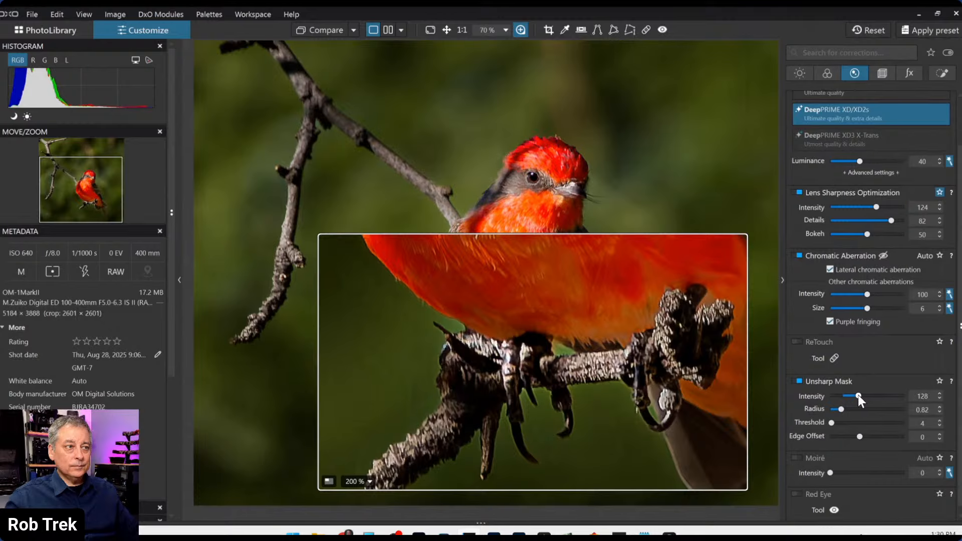
pyautogui.click(698, 374)
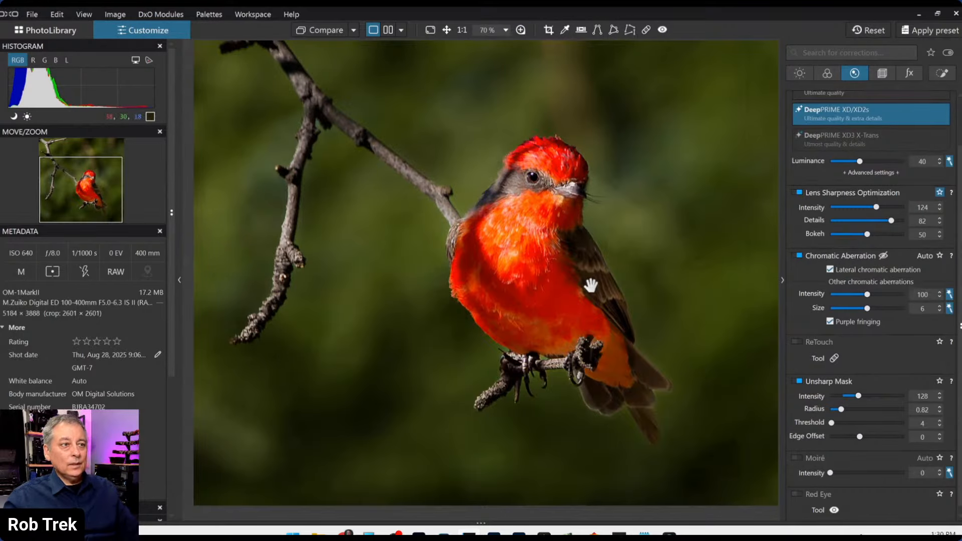
pyautogui.scroll(-1, 591, 286)
pyautogui.scroll(-1, 591, 292)
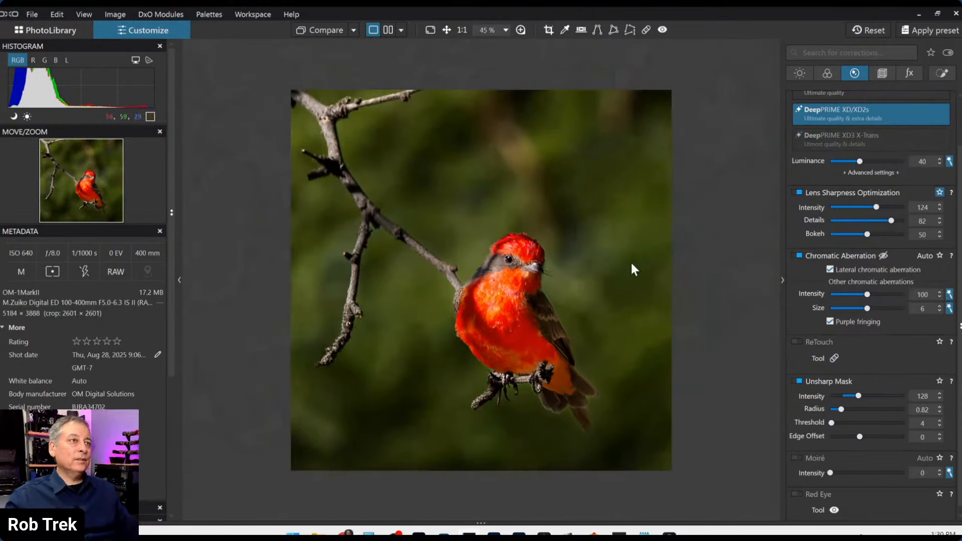
# - Add a new local adjustment mask with one large control point centred on the bird's breast, spreading toward the photo's edges
pyautogui.click(942, 73)
pyautogui.scroll(1, 800, 238)
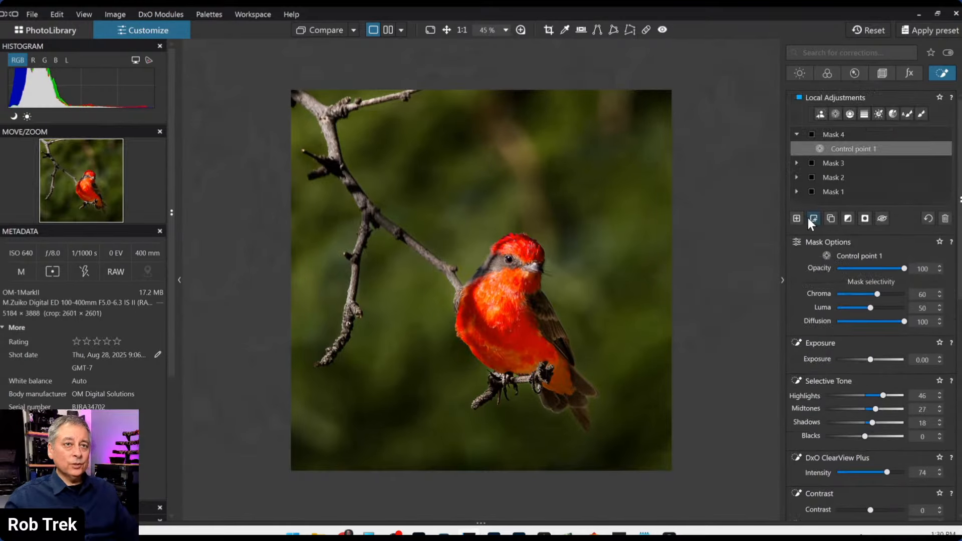
pyautogui.click(797, 217)
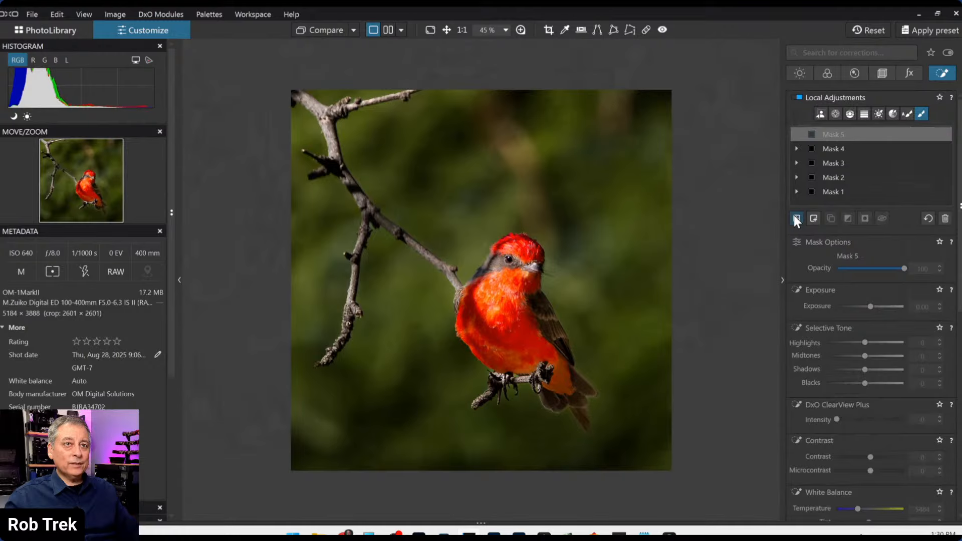
pyautogui.click(835, 113)
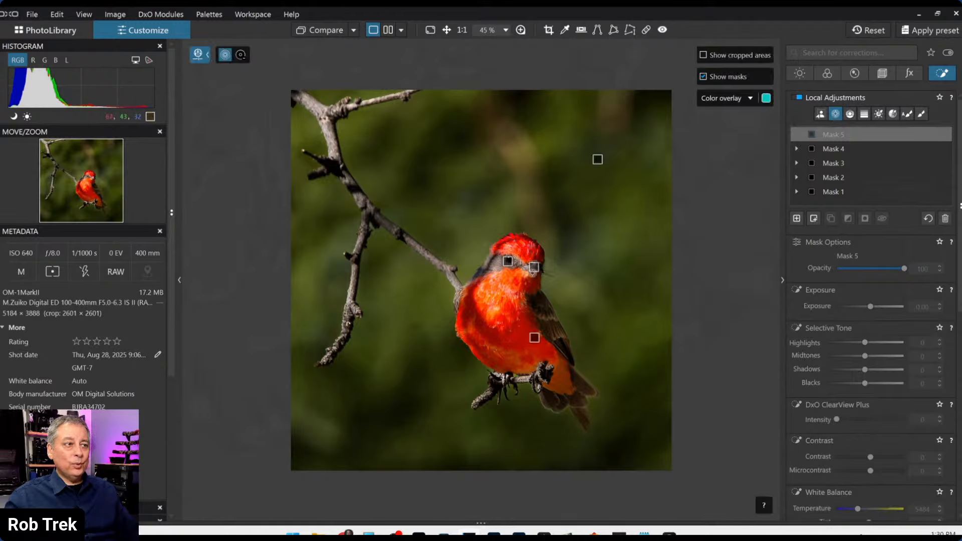
pyautogui.click(500, 307)
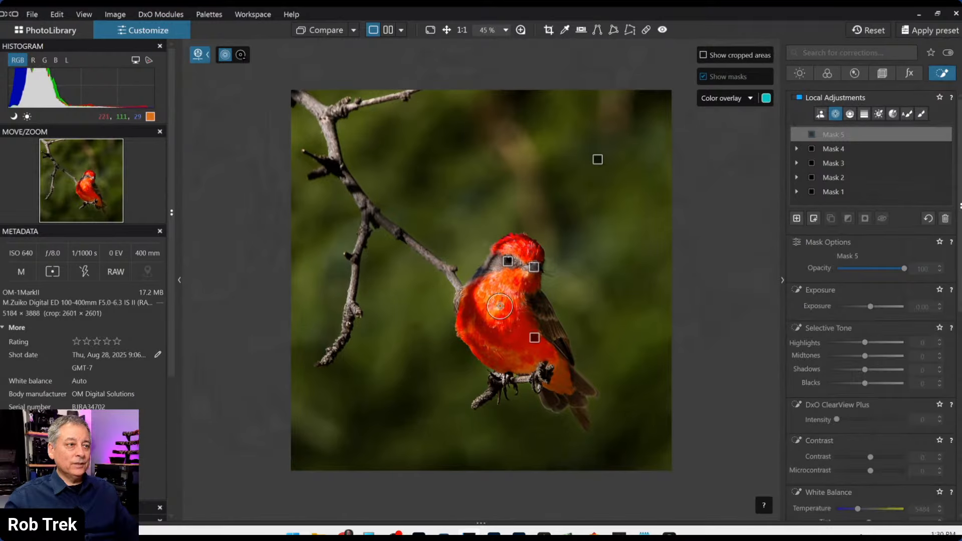
pyautogui.moveTo(502, 311); pyautogui.dragTo(608, 175)
# - Set the breast control point's Chroma and Luma selectivity to 0 and invert it to cover the surroundings
pyautogui.moveTo(870, 294); pyautogui.dragTo(835, 294)
pyautogui.moveTo(870, 307); pyautogui.dragTo(835, 308)
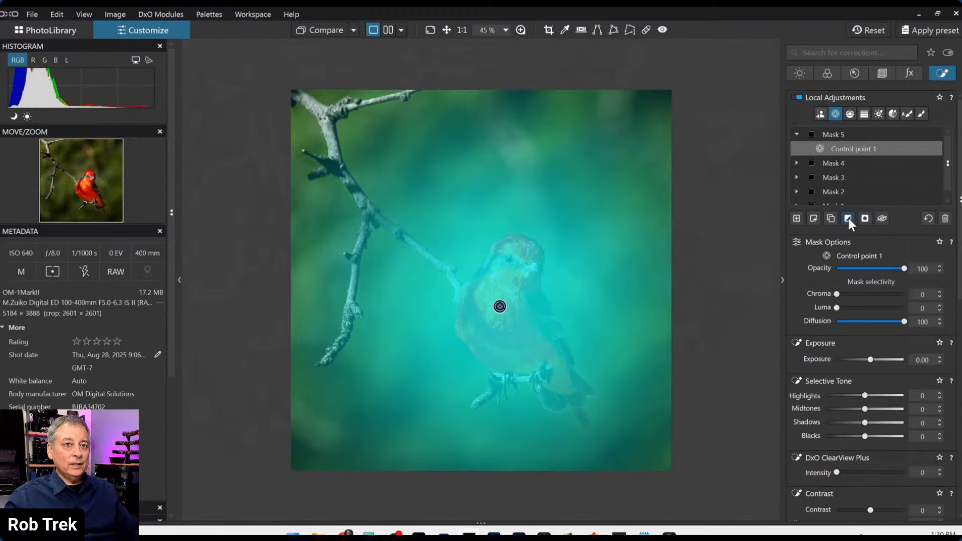
pyautogui.click(848, 219)
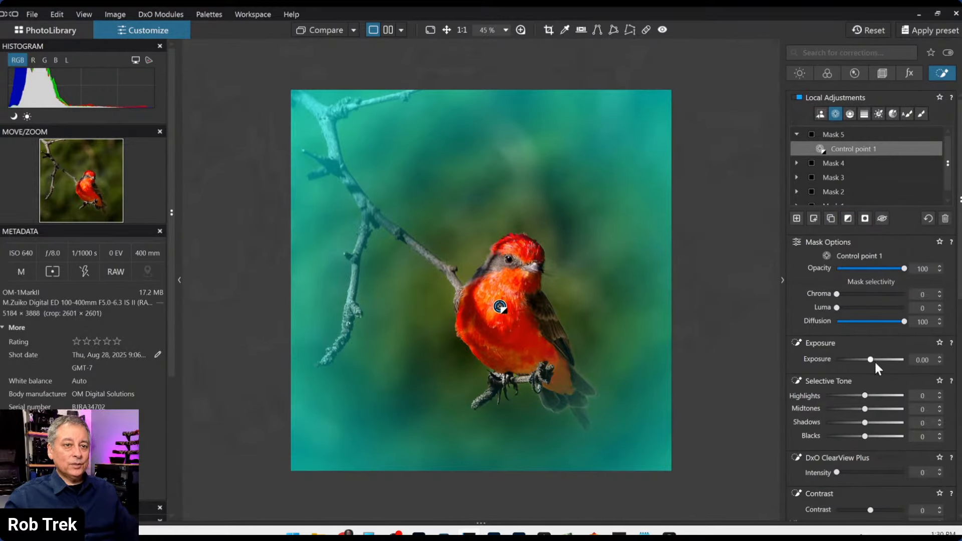
# - For the inverted mask, set Highlights 25, Midtones 12, Shadows -3 and Blacks -25 with Exposure at 0, and compare with the original
pyautogui.moveTo(873, 359); pyautogui.dragTo(867, 359)
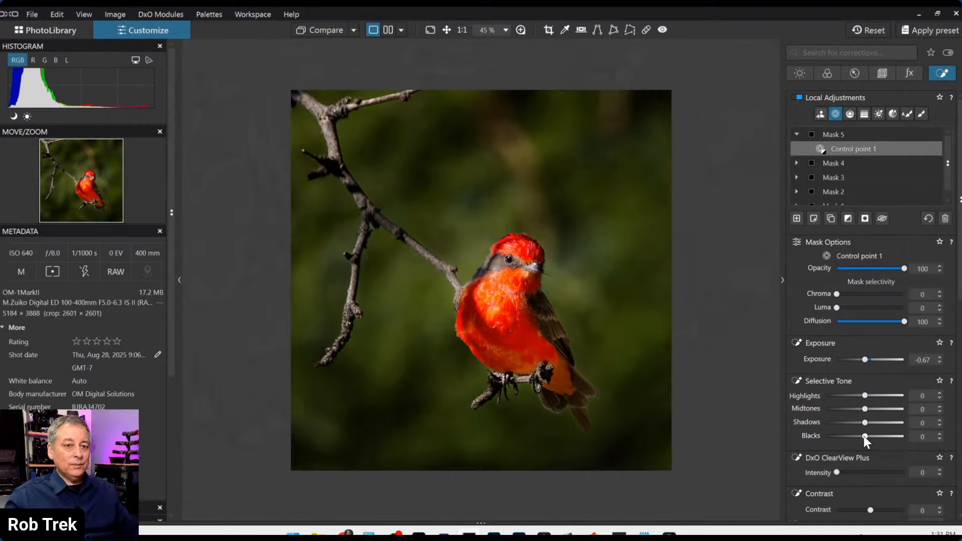
pyautogui.moveTo(863, 436); pyautogui.dragTo(858, 436)
pyautogui.doubleClick(865, 363)
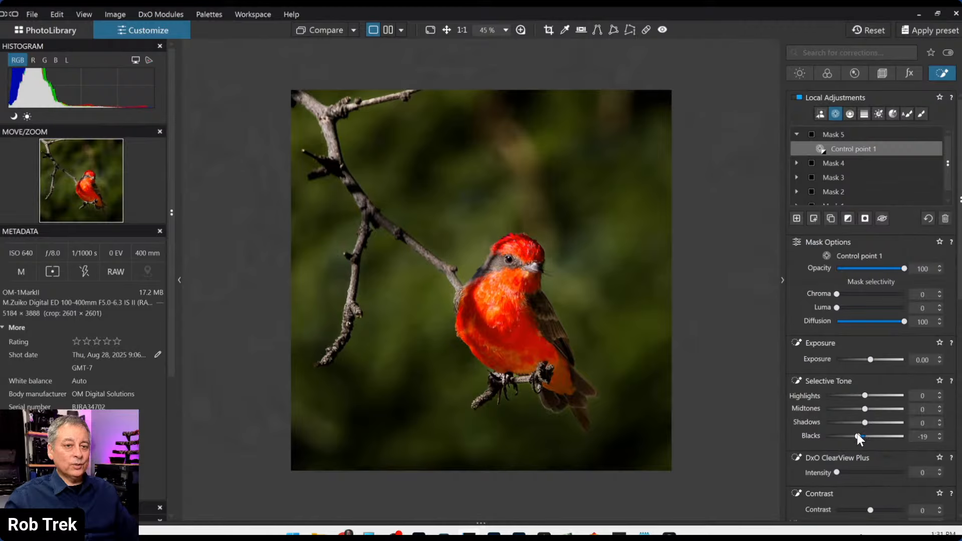
pyautogui.moveTo(857, 435); pyautogui.dragTo(863, 423)
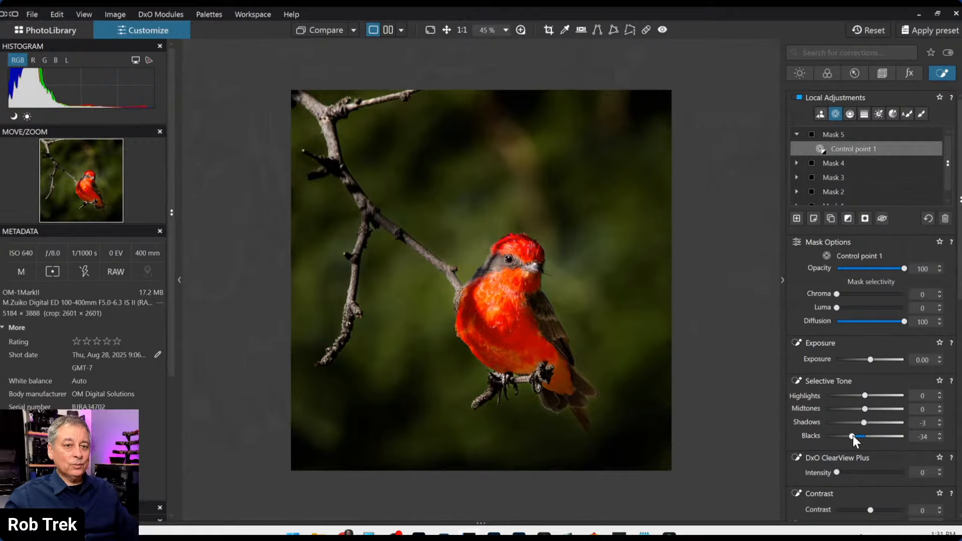
pyautogui.moveTo(852, 435); pyautogui.dragTo(855, 435)
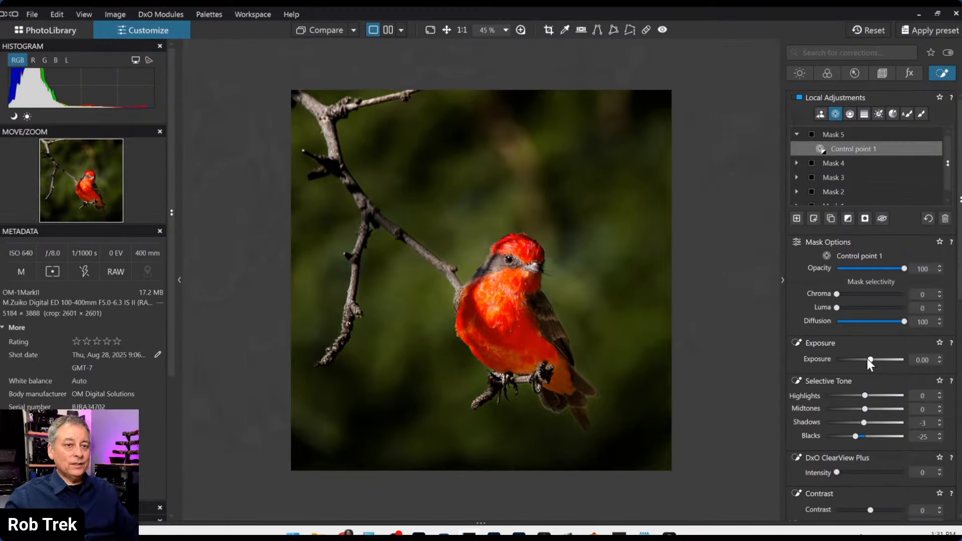
pyautogui.click(874, 395)
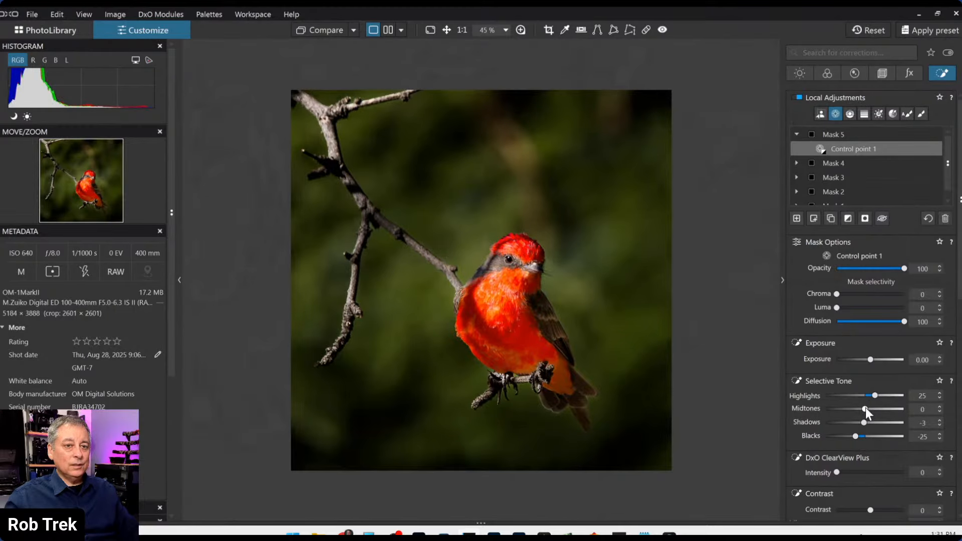
pyautogui.moveTo(864, 407); pyautogui.dragTo(869, 407)
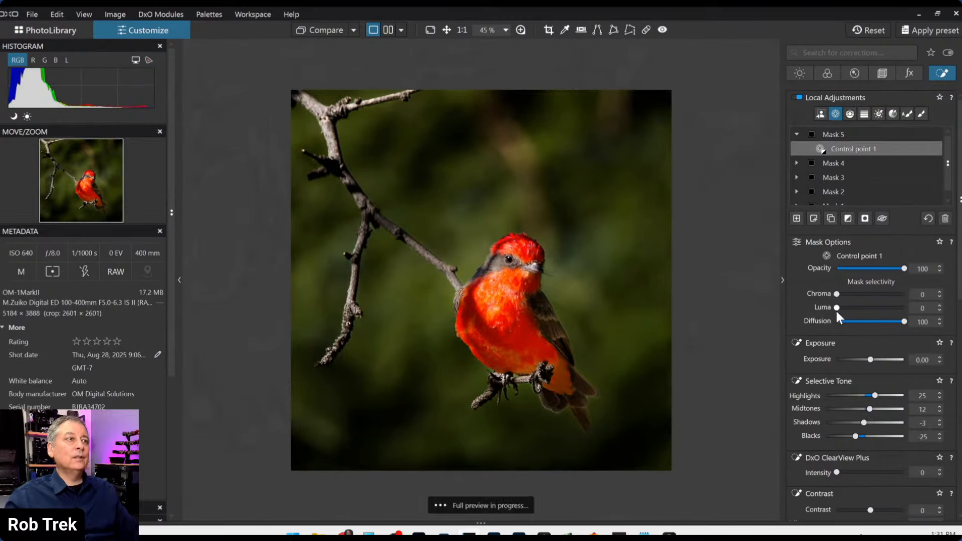
pyautogui.moveTo(312, 27); pyautogui.dragTo(311, 26)
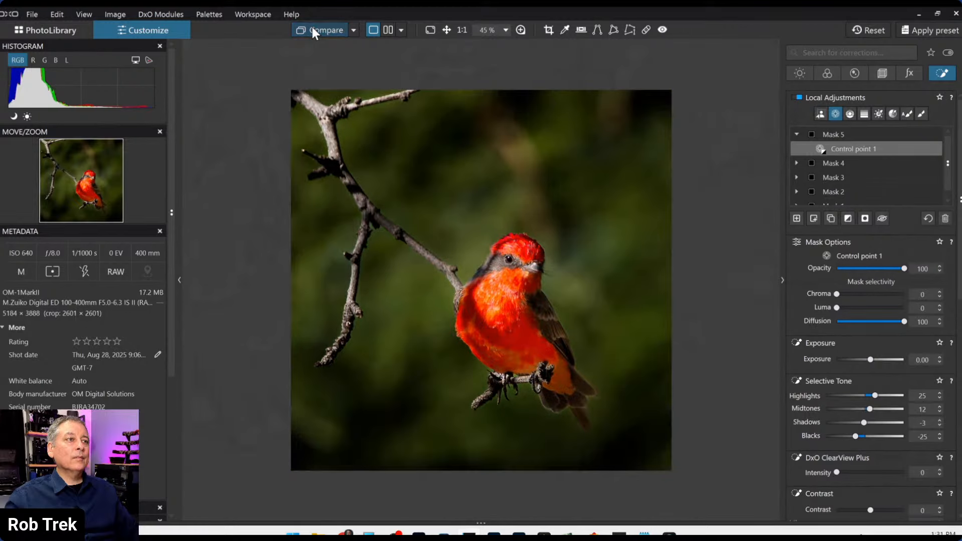
# - Open the export-to-disk options, disable resizing for the Standard output JPEG and set its destination to the original image folder
pyautogui.rightClick(533, 296)
pyautogui.click(572, 14)
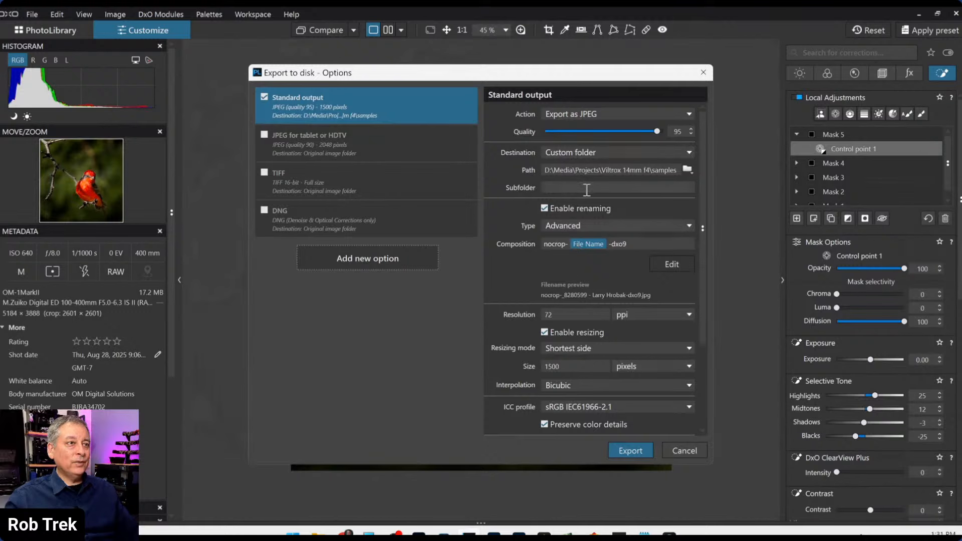
pyautogui.click(545, 332)
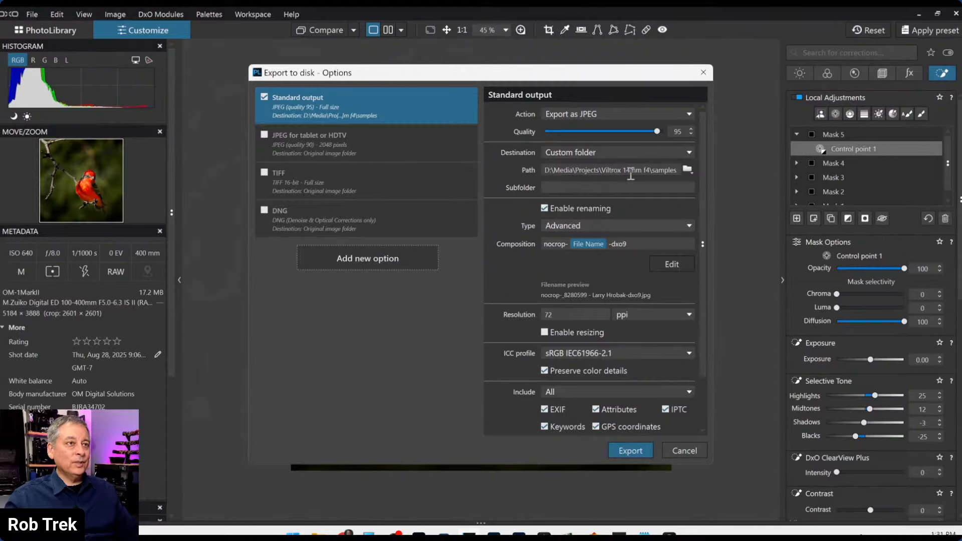
pyautogui.click(686, 169)
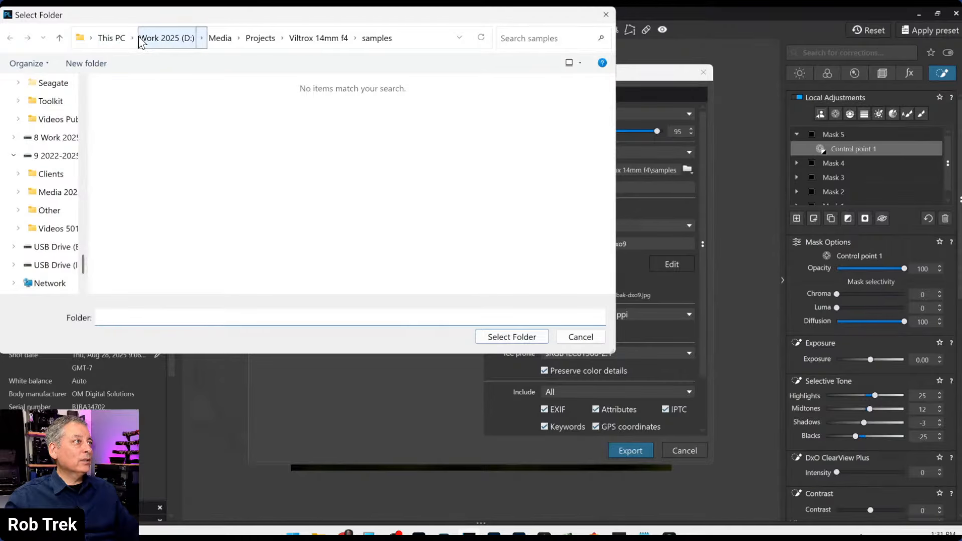
pyautogui.click(570, 339)
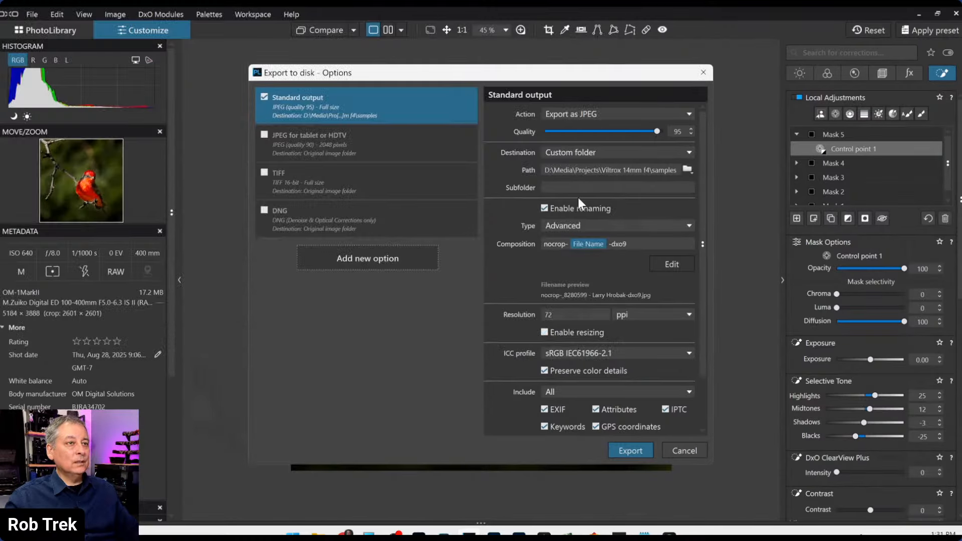
pyautogui.click(651, 153)
pyautogui.click(621, 165)
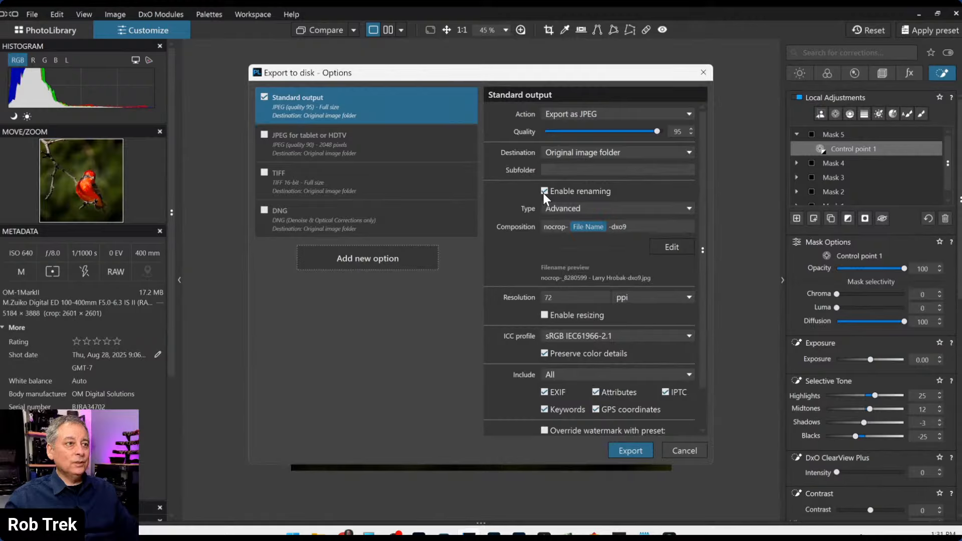
# - Set the export renaming type to Suffix with -dxo9 and export the JPEG
pyautogui.scroll(-1, 548, 200)
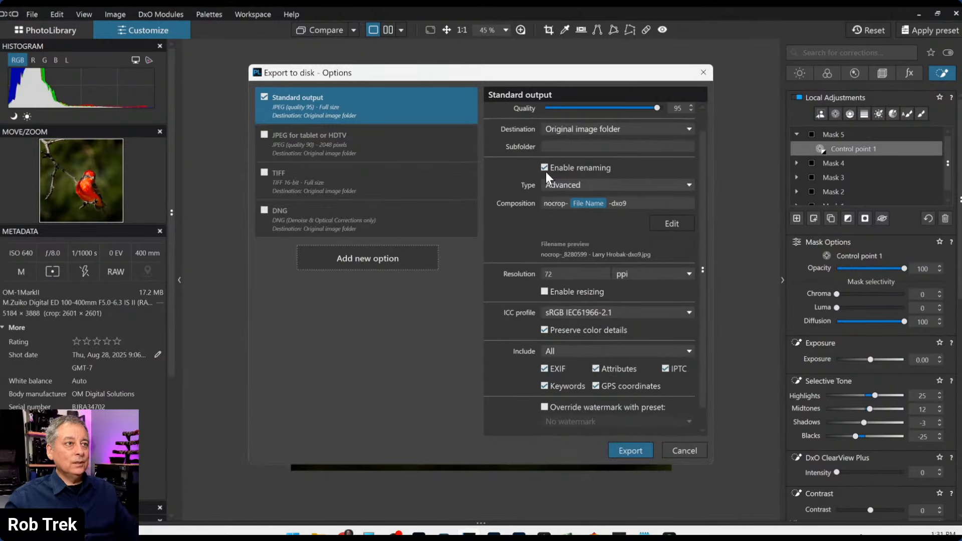
pyautogui.click(545, 171)
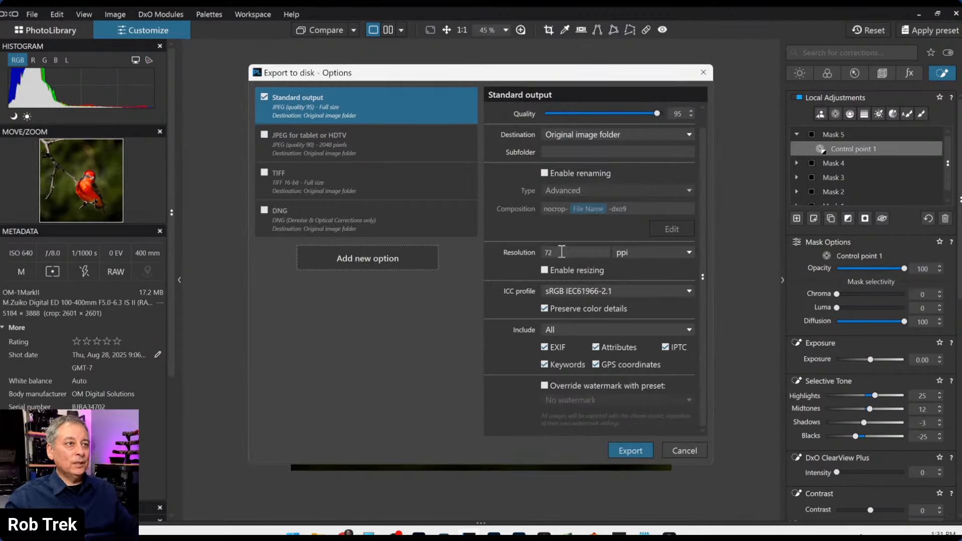
pyautogui.click(543, 174)
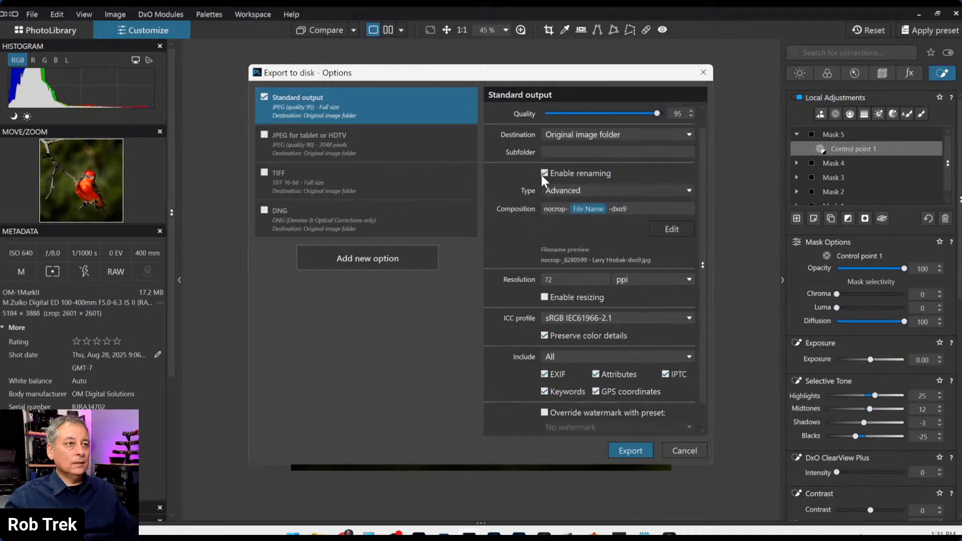
pyautogui.click(644, 194)
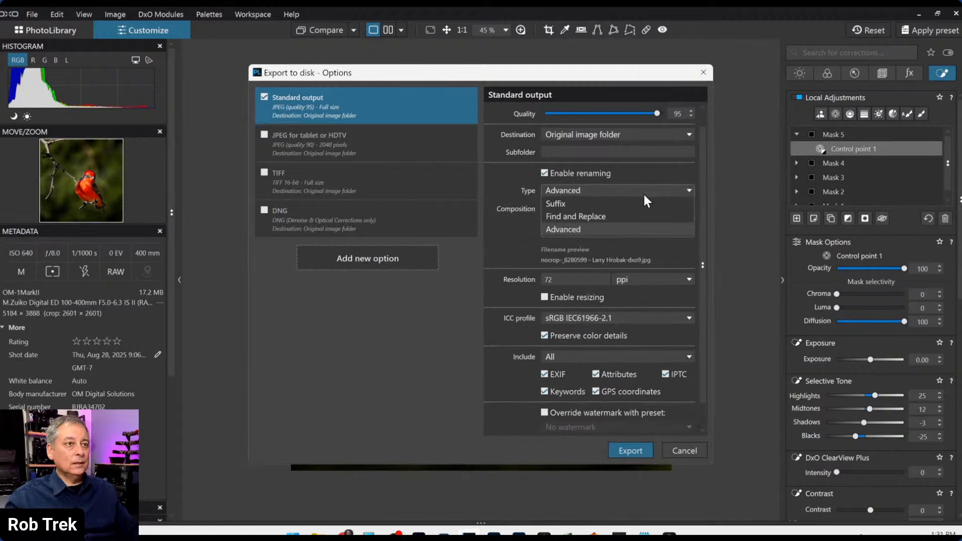
pyautogui.click(632, 204)
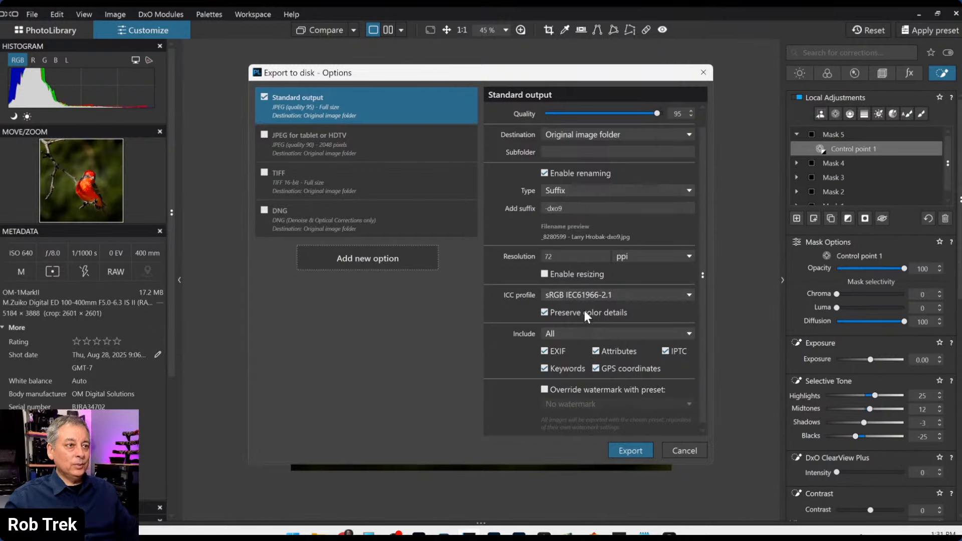
pyautogui.click(623, 452)
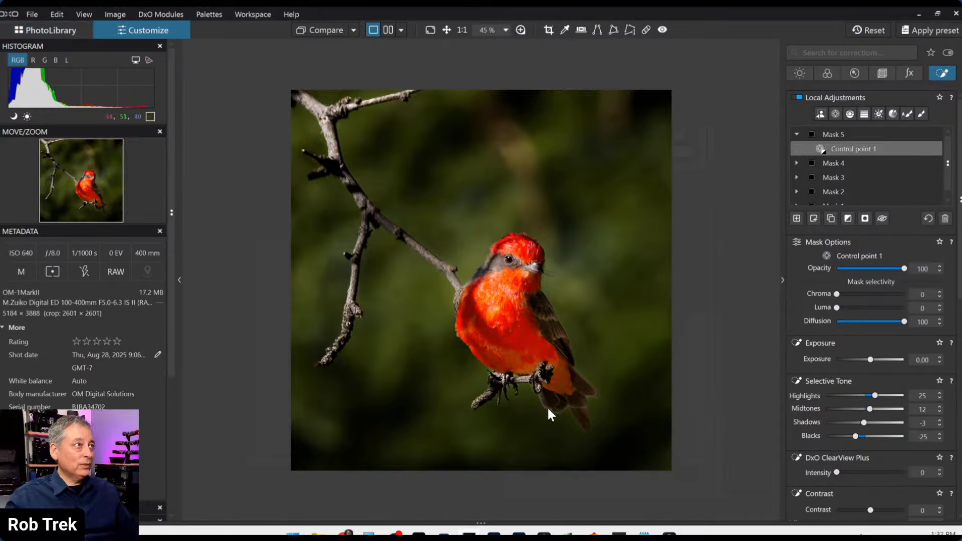
# - Return to the photo library and reset all corrections on the red bird RAW photo
pyautogui.click(89, 32)
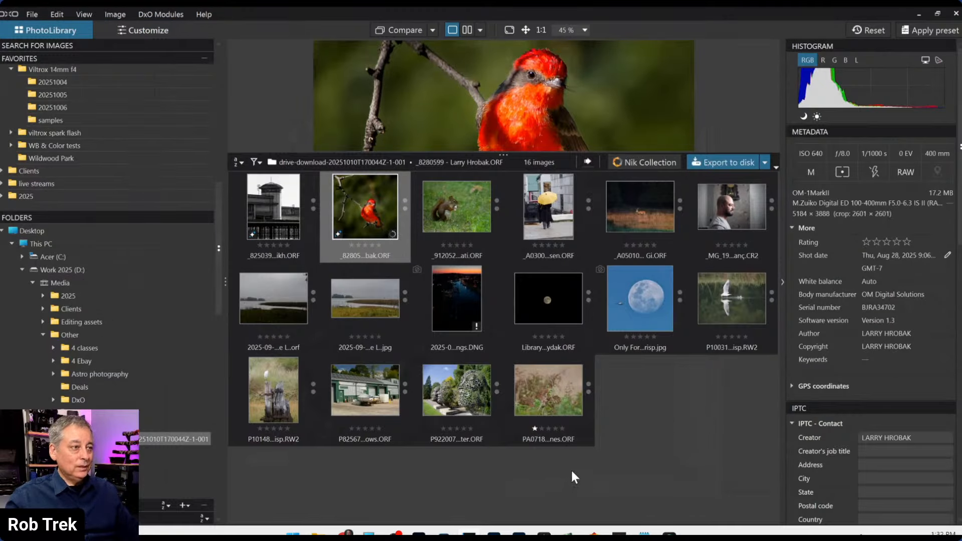
pyautogui.click(589, 161)
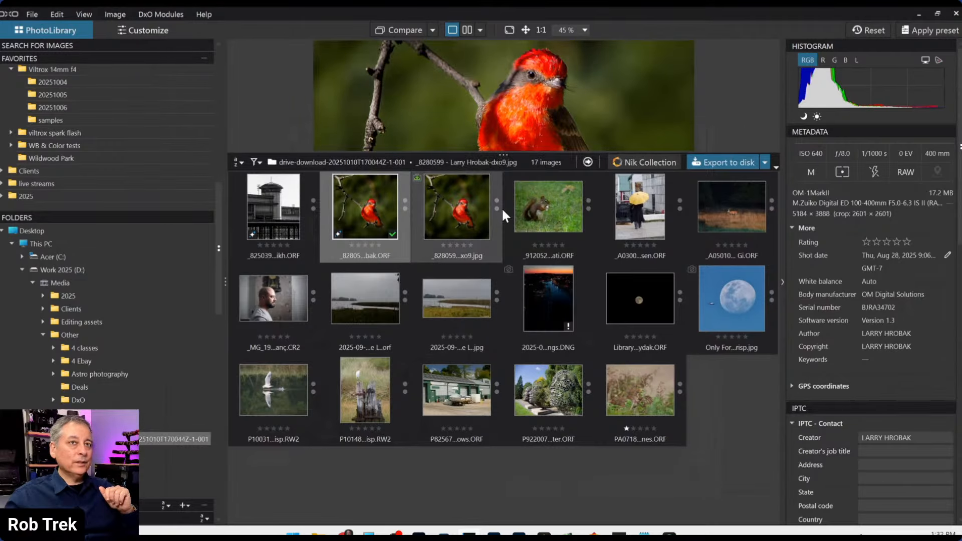
pyautogui.click(864, 32)
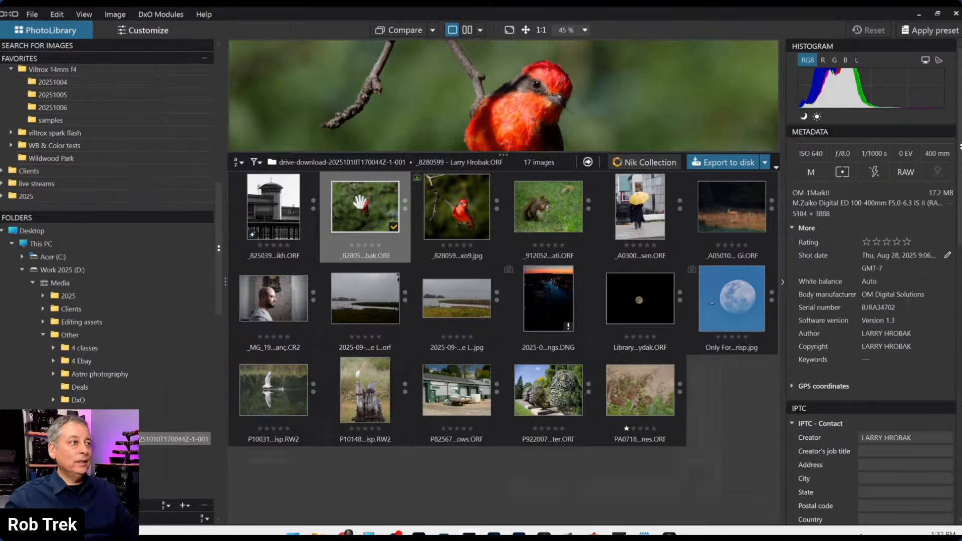
# - Open the reset RAW photo for customizing and compare it side by side with the exported -dxo9 JPEG
pyautogui.doubleClick(363, 208)
pyautogui.click(353, 31)
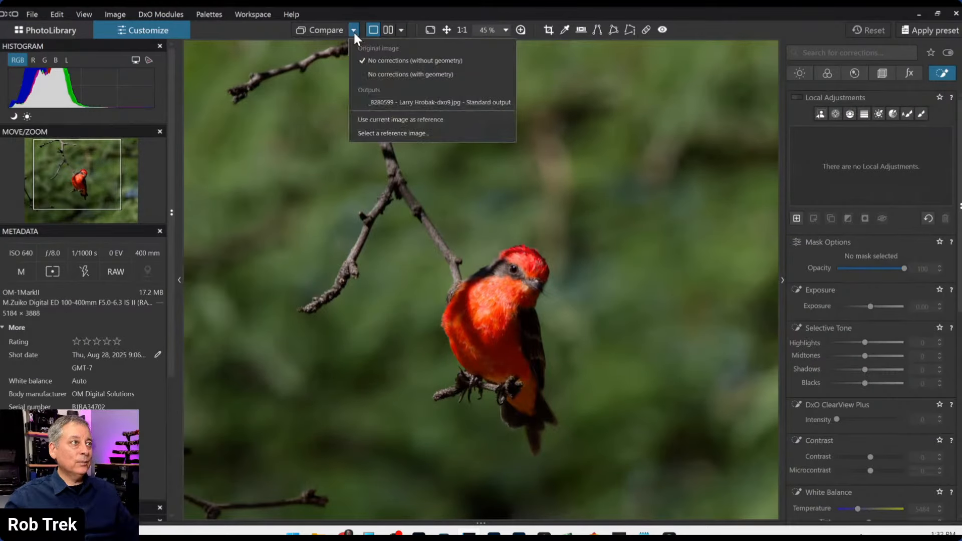
pyautogui.click(386, 102)
pyautogui.click(387, 30)
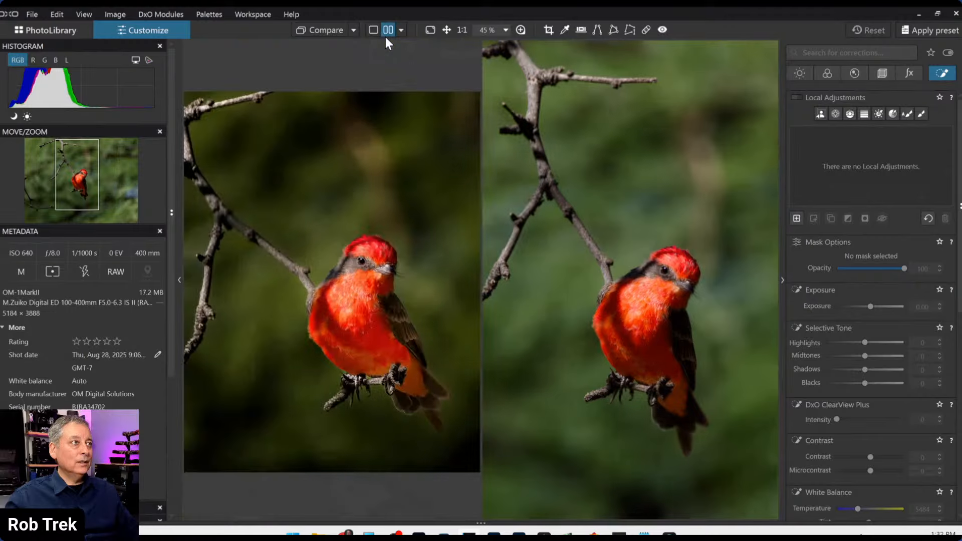
# - Hide the side palettes and zoom the original out to 28% to compare its full frame with the cropped edit
pyautogui.press('F9')
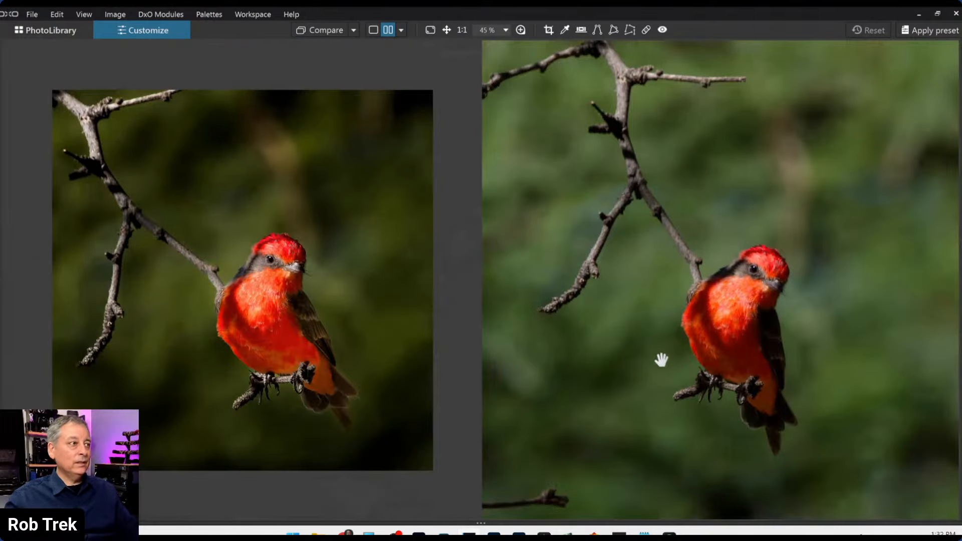
pyautogui.scroll(-4, 661, 359)
pyautogui.scroll(-1, 665, 368)
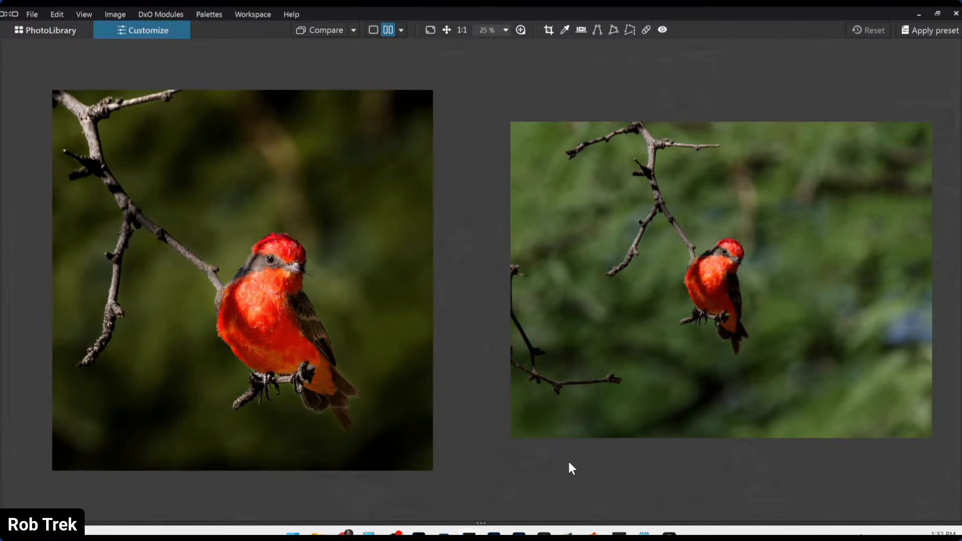
pyautogui.scroll(1, 580, 408)
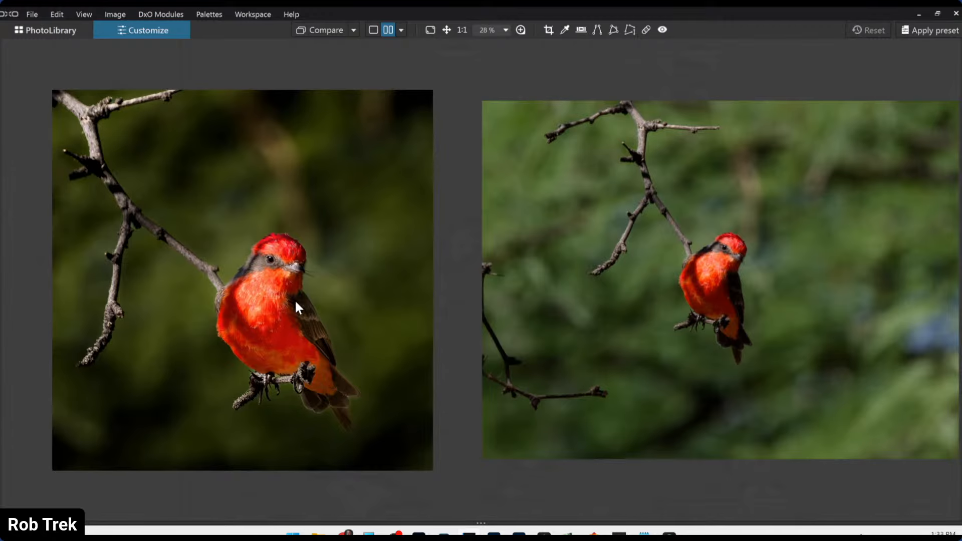
# - Switch the comparison to a left/right split view and magnify the bird to 90%
pyautogui.click(401, 30)
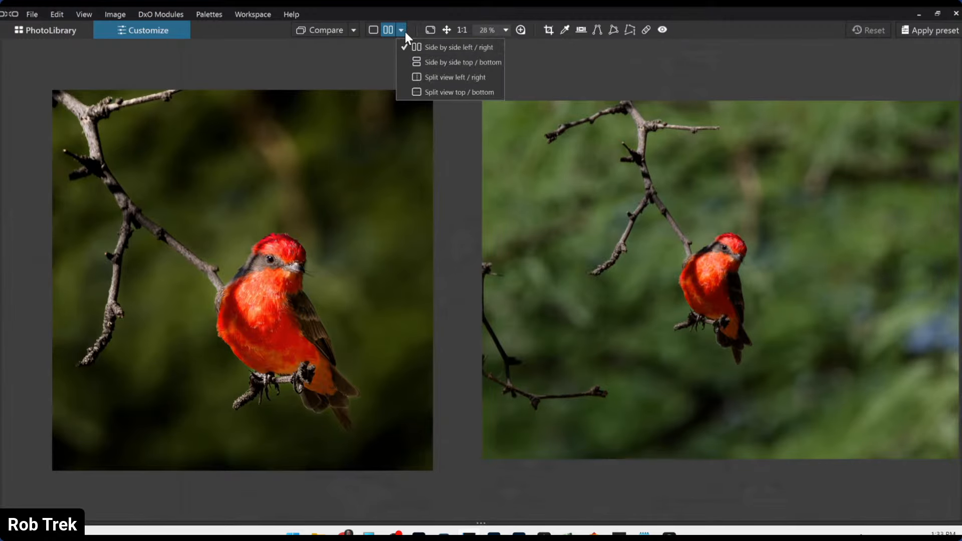
pyautogui.click(418, 77)
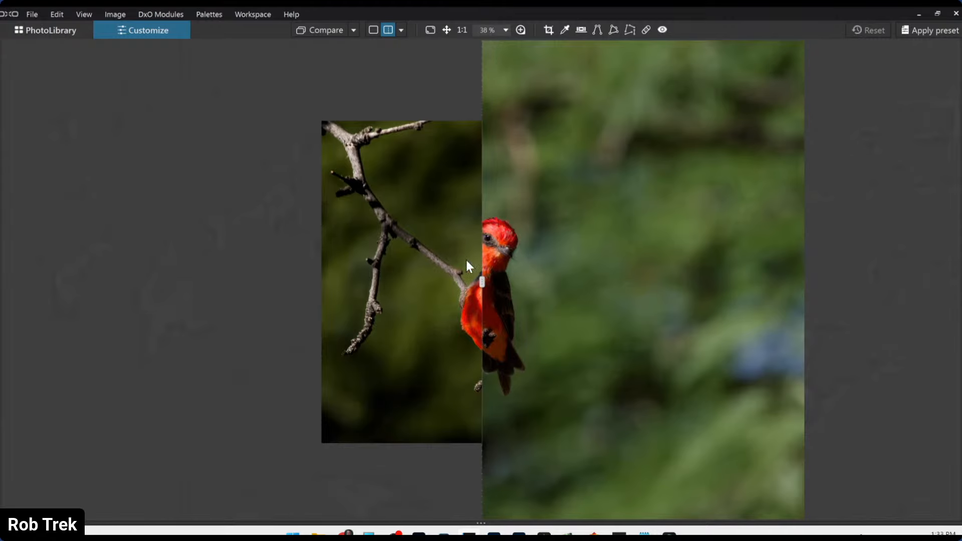
pyautogui.scroll(3, 469, 266)
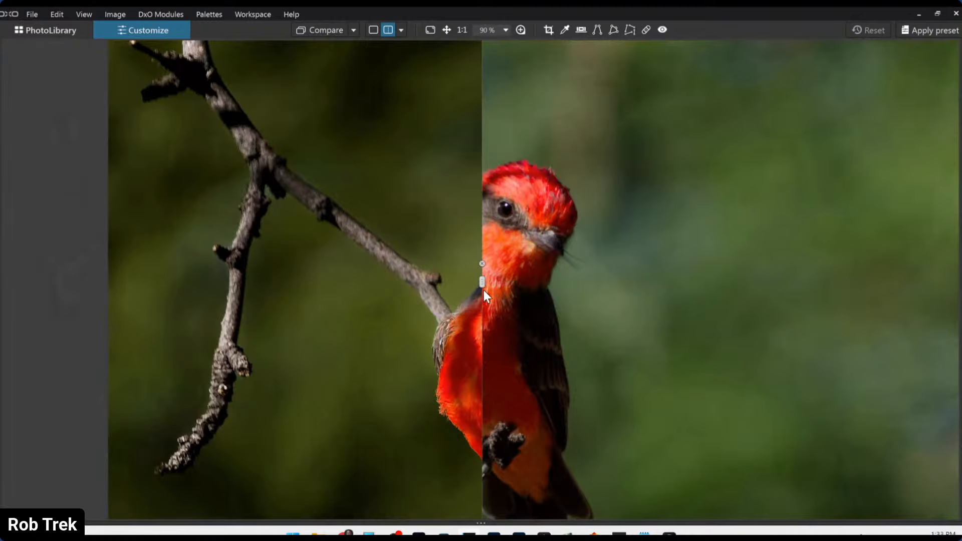
# - Move the split divider back and forth across the bird at up to 100% zoom to compare the edited and unedited versions
pyautogui.moveTo(482, 281); pyautogui.dragTo(739, 317)
pyautogui.moveTo(679, 364); pyautogui.dragTo(645, 281)
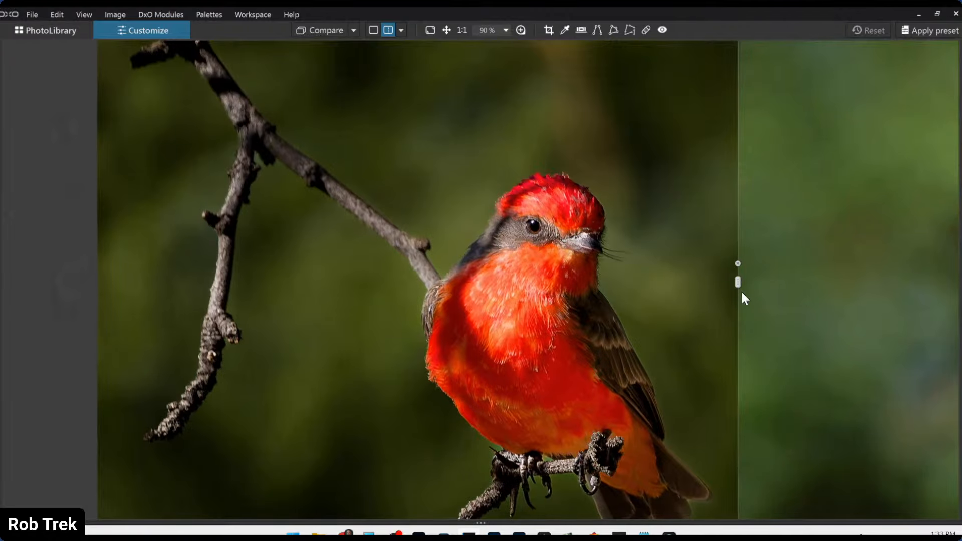
pyautogui.scroll(1, 666, 328)
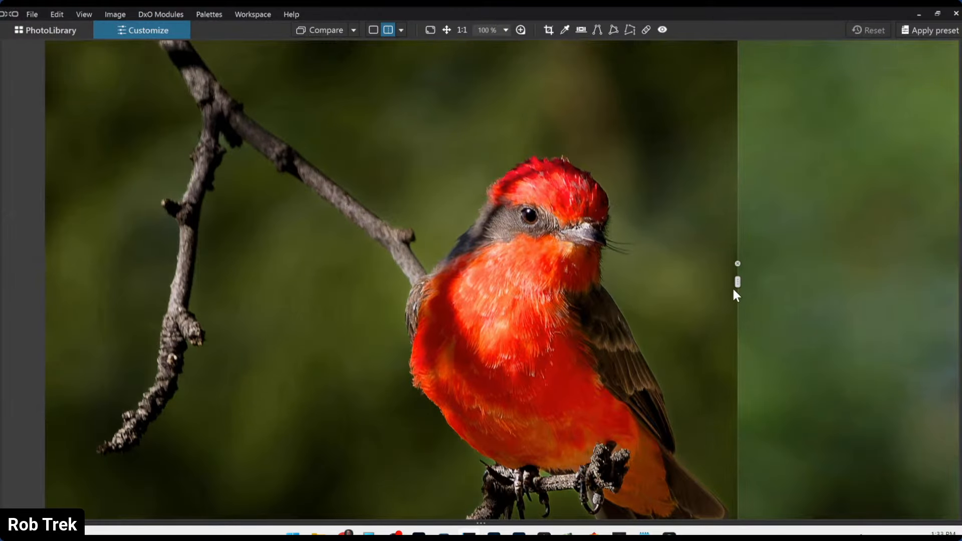
pyautogui.moveTo(737, 281); pyautogui.dragTo(588, 281)
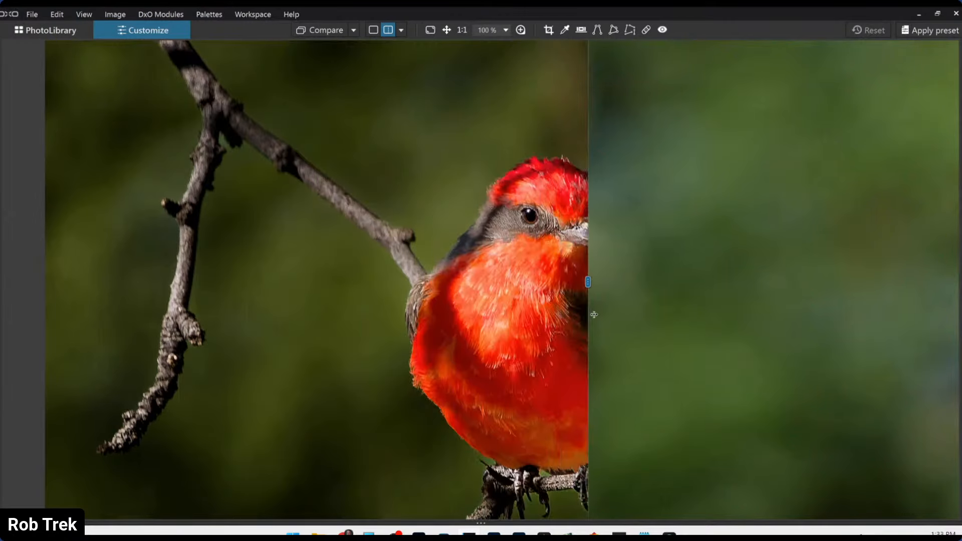
pyautogui.moveTo(594, 314); pyautogui.dragTo(812, 311)
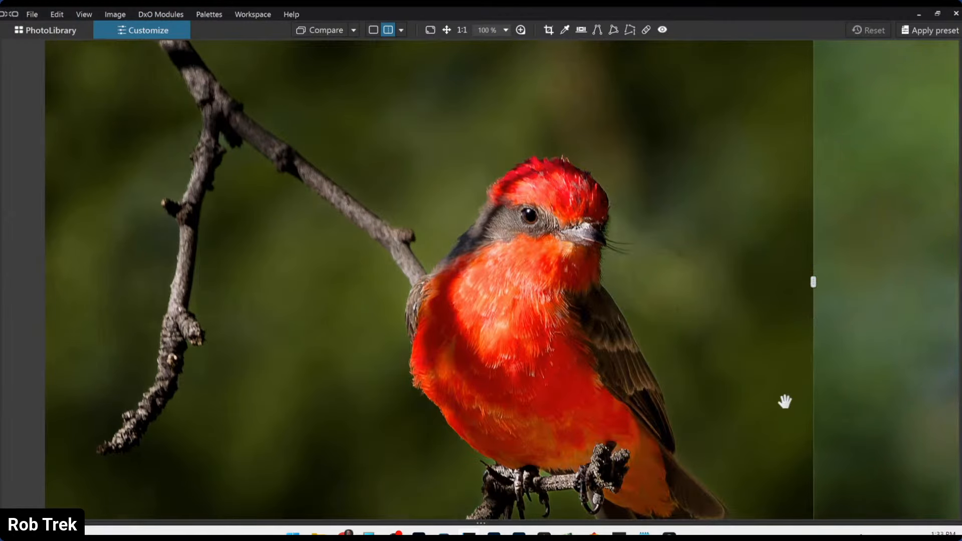
# - Return to the photo library, open the squirrel RAW photo _9120528 for customizing and inspect it at 100% and full frame
pyautogui.click(77, 31)
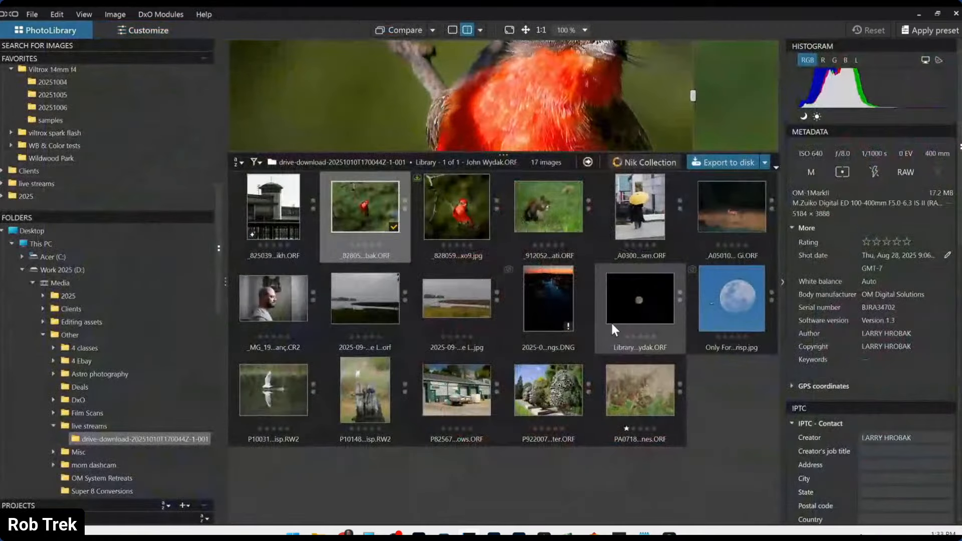
pyautogui.doubleClick(526, 215)
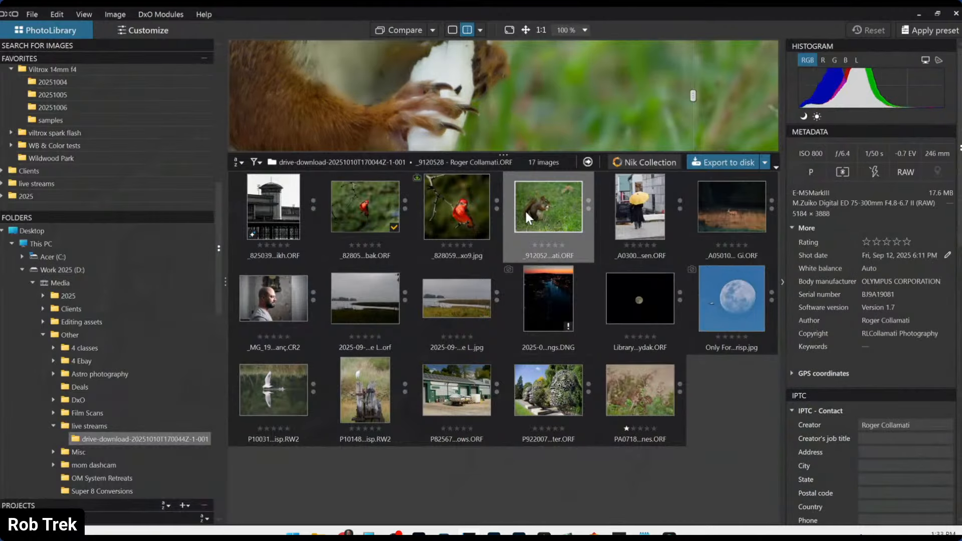
pyautogui.scroll(-5, 513, 281)
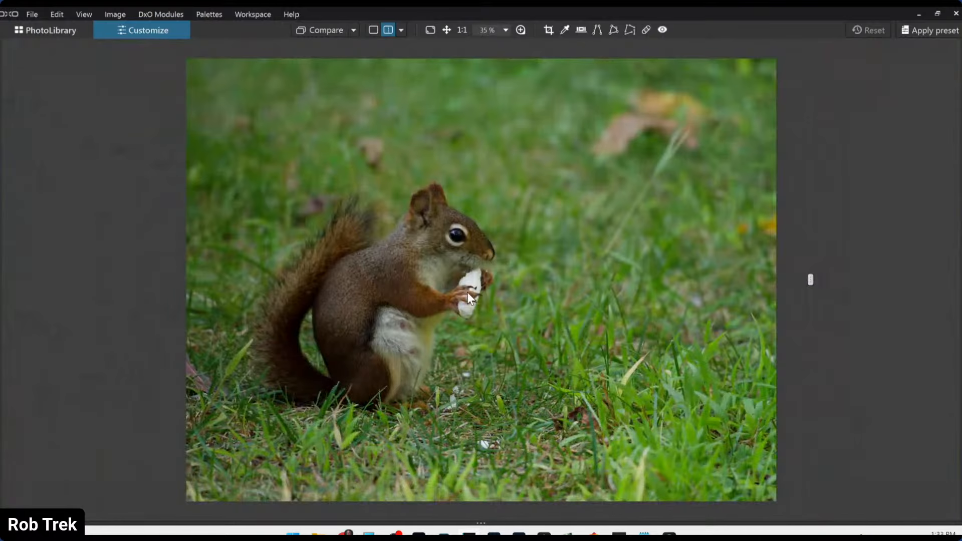
pyautogui.scroll(5, 466, 293)
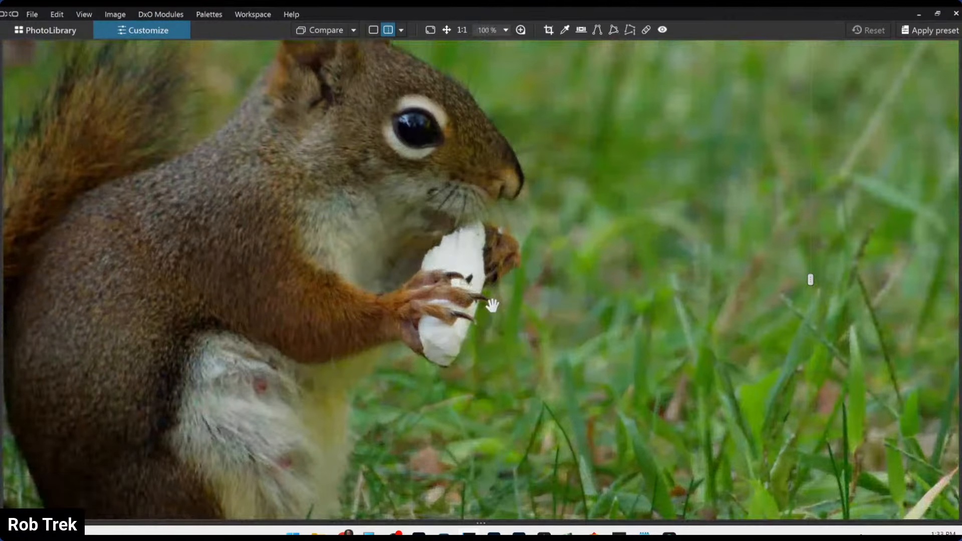
pyautogui.scroll(-4, 492, 305)
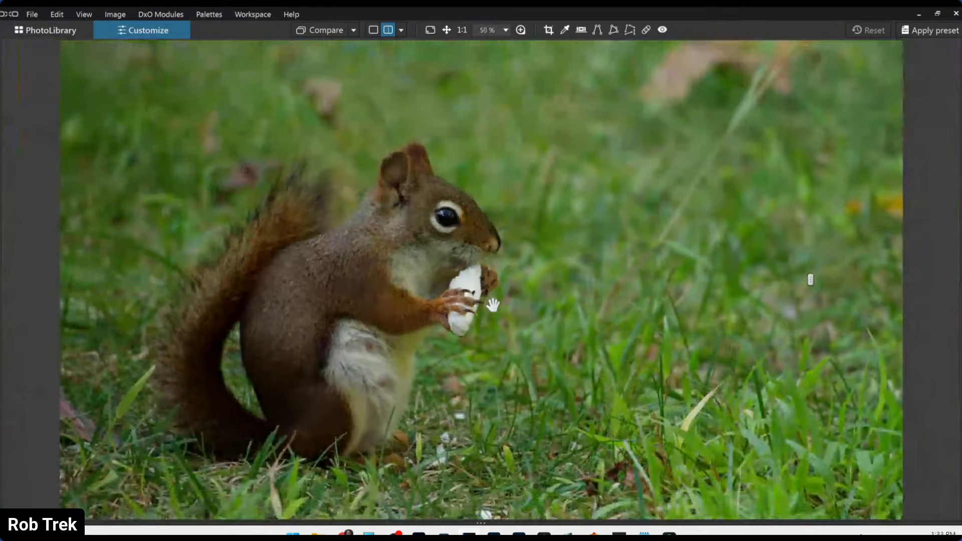
pyautogui.scroll(-1, 493, 304)
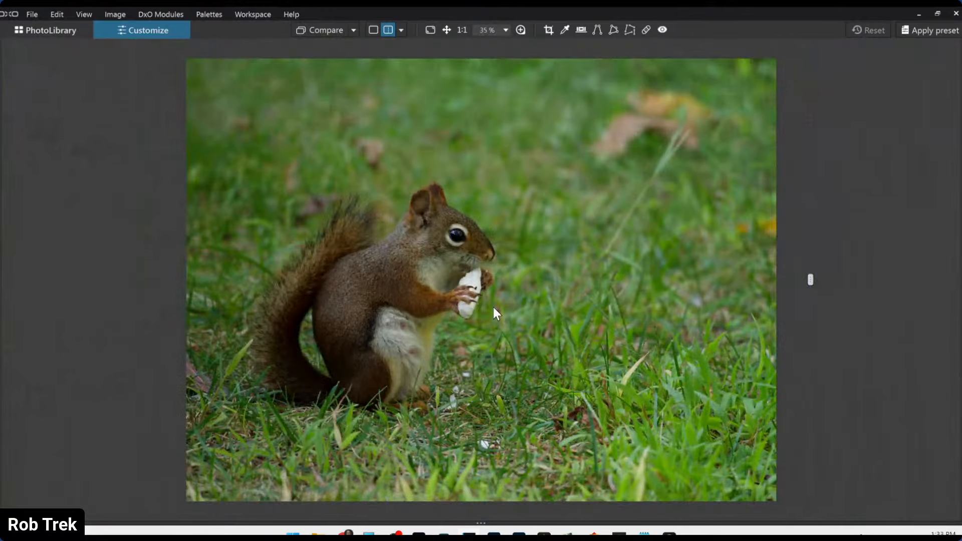
# - Switch to the single-image view with the side palettes shown and apply the plain 0000 default preset to the squirrel photo
pyautogui.click(369, 29)
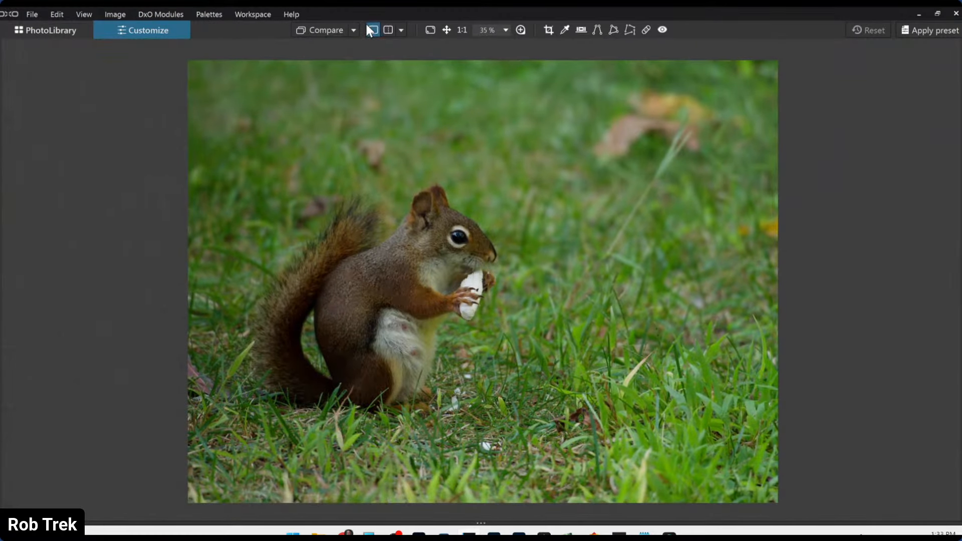
pyautogui.press('F9')
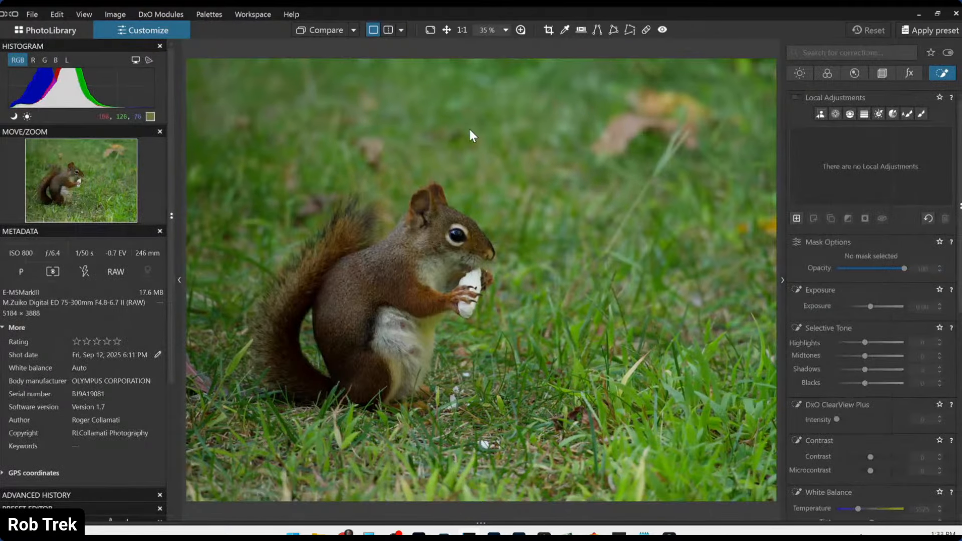
pyautogui.scroll(-1, 484, 161)
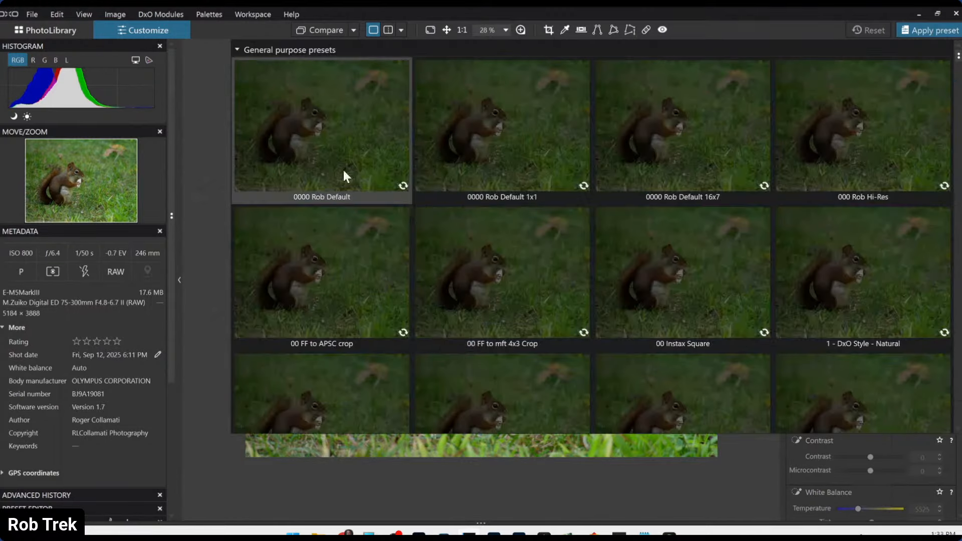
pyautogui.click(343, 169)
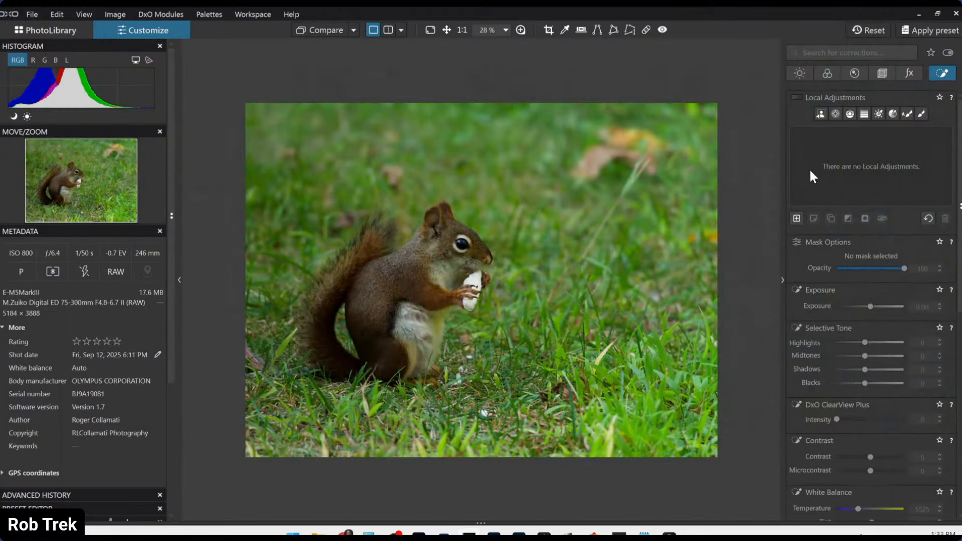
# - Crop the squirrel photo at its original aspect ratio to about 4602 × 3452 px, trimming mostly the upper edge and both sides
pyautogui.click(881, 72)
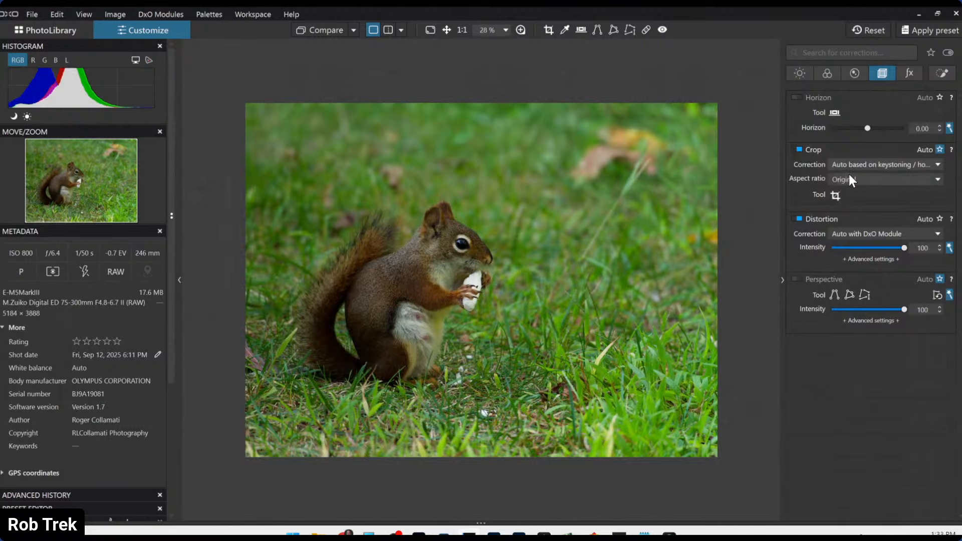
pyautogui.click(835, 195)
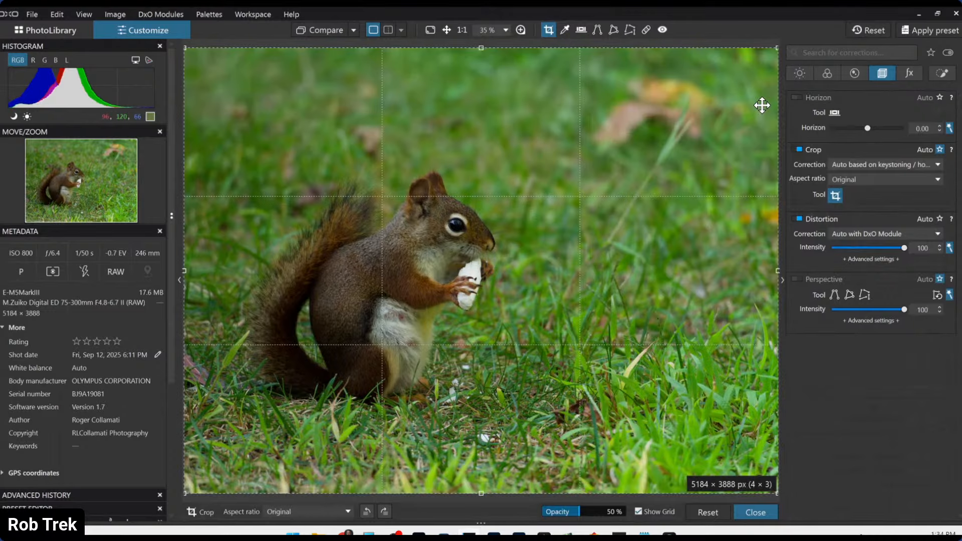
pyautogui.moveTo(775, 49); pyautogui.dragTo(692, 116)
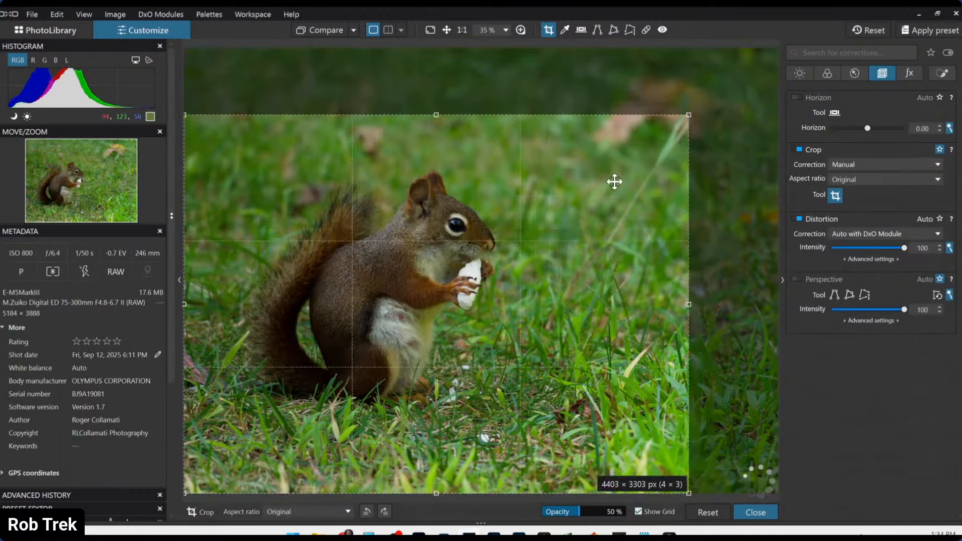
pyautogui.moveTo(614, 182); pyautogui.dragTo(637, 178)
pyautogui.moveTo(716, 108); pyautogui.dragTo(741, 91)
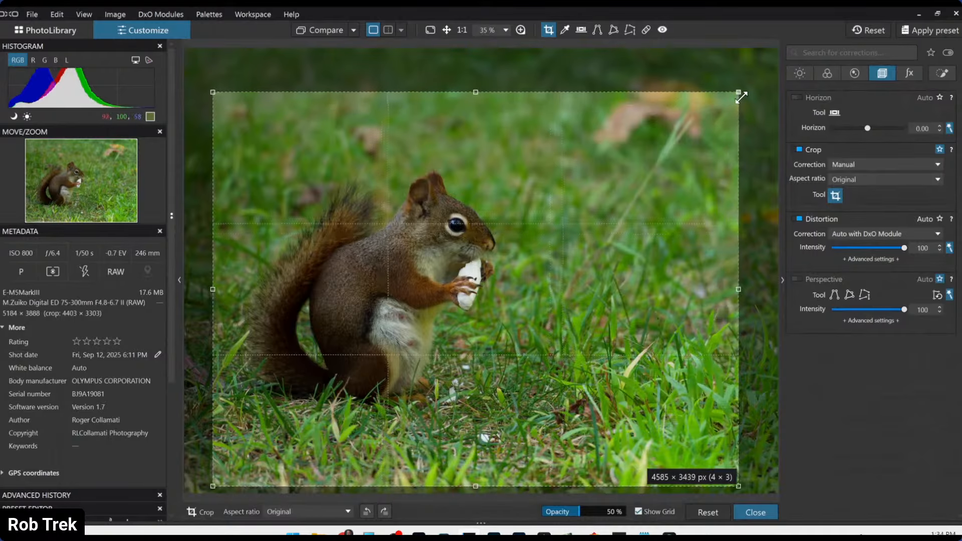
pyautogui.moveTo(679, 138); pyautogui.dragTo(684, 143)
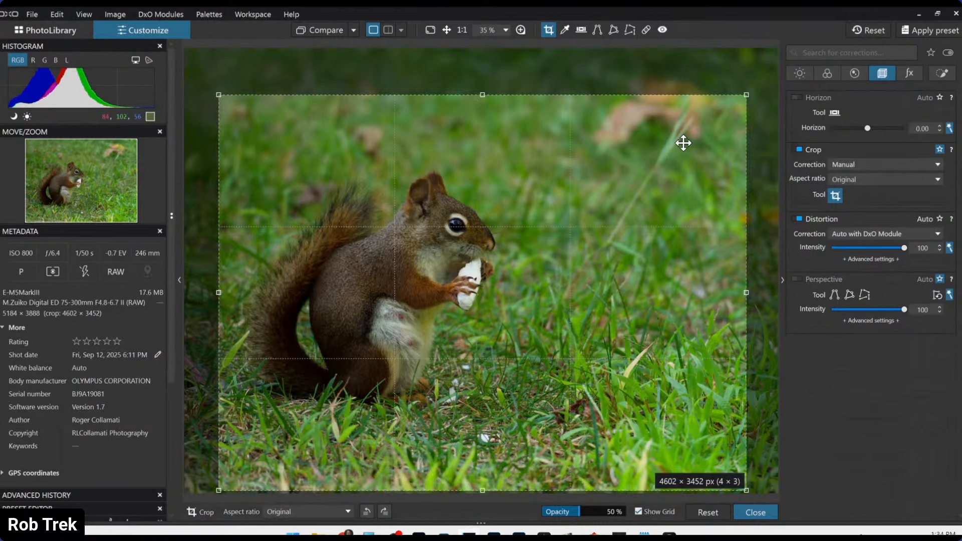
pyautogui.press('Return')
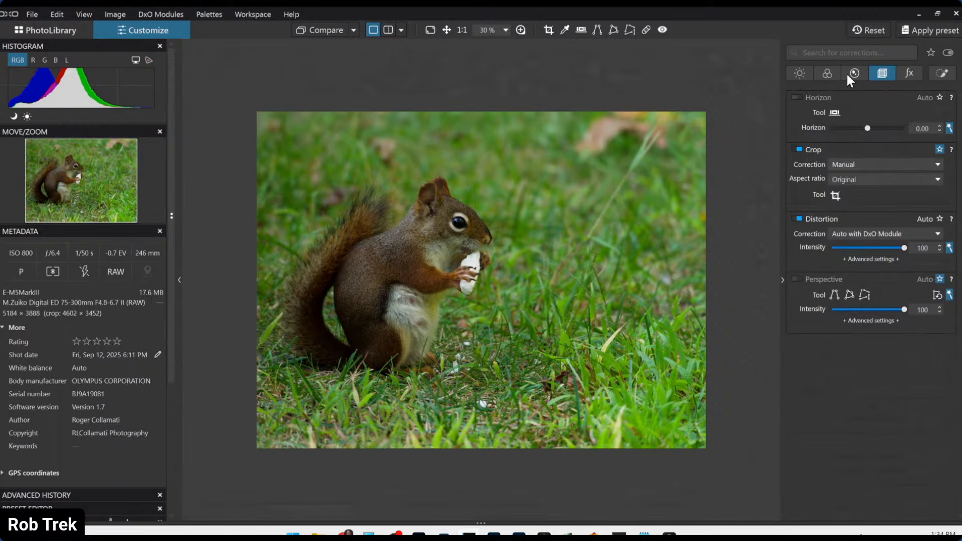
# - Set the RAW white balance by sampling the squirrel's pale belly fur, settling on temperature 5573 and tint 29
pyautogui.click(832, 75)
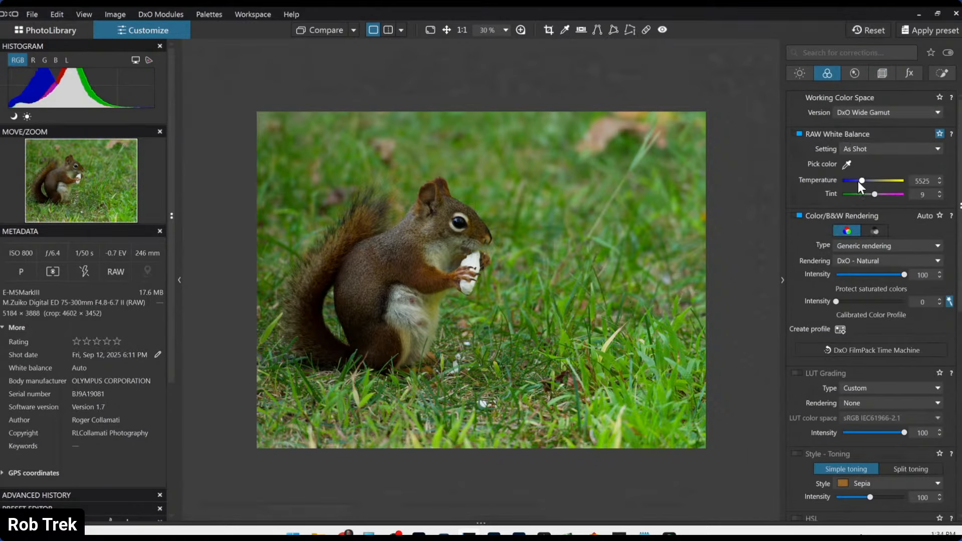
pyautogui.click(847, 164)
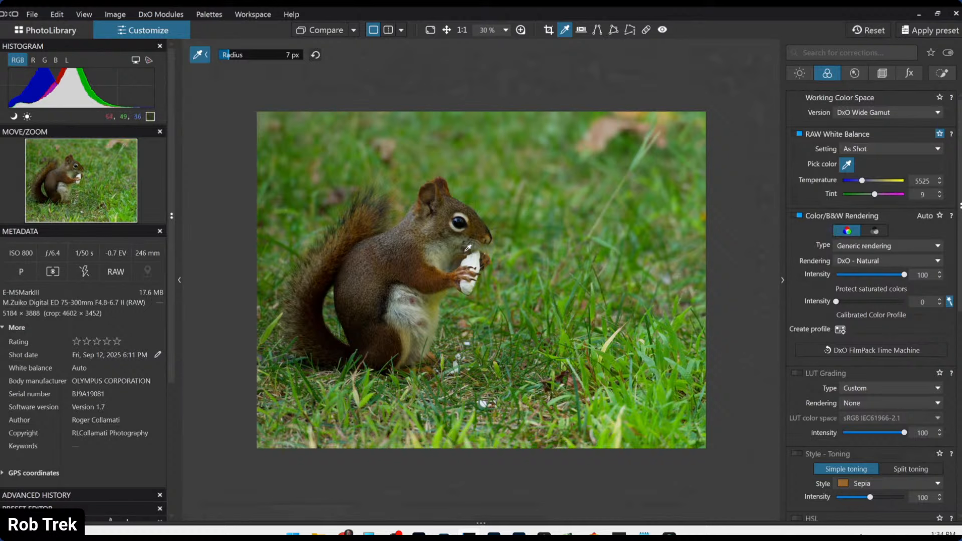
pyautogui.click(417, 304)
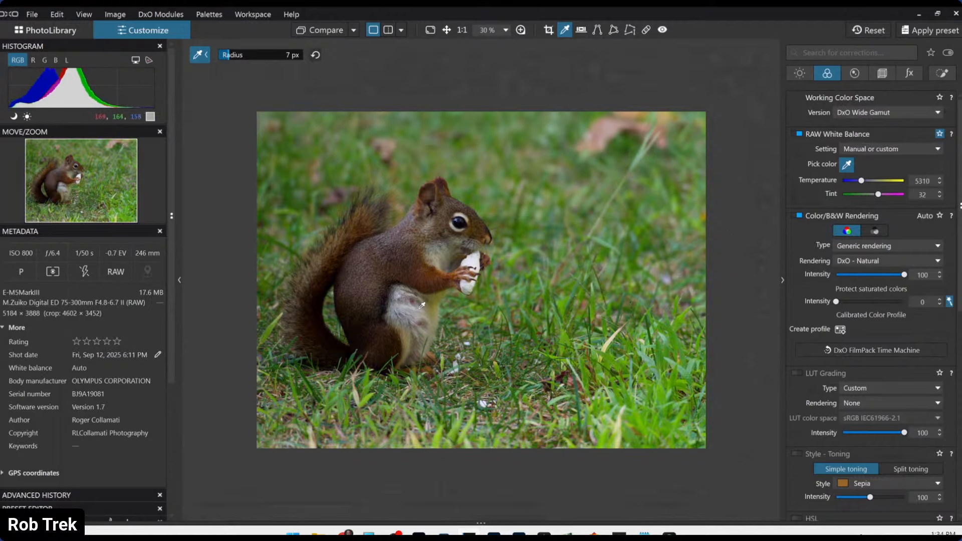
pyautogui.click(421, 305)
pyautogui.click(425, 307)
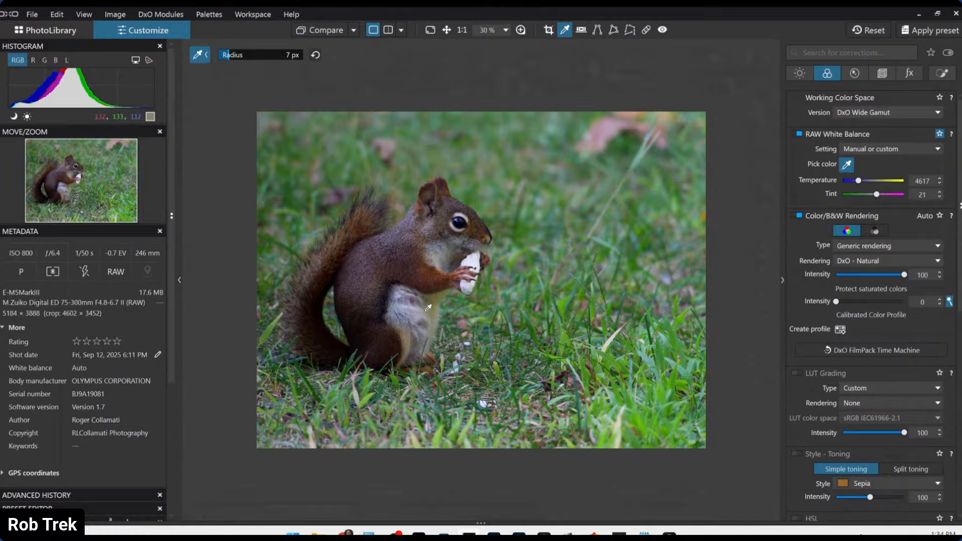
pyautogui.click(436, 313)
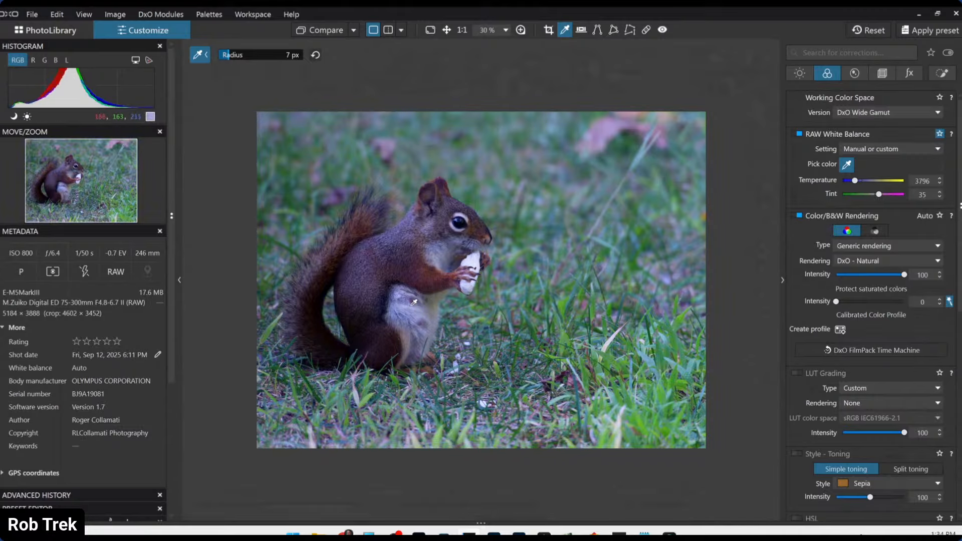
pyautogui.click(412, 303)
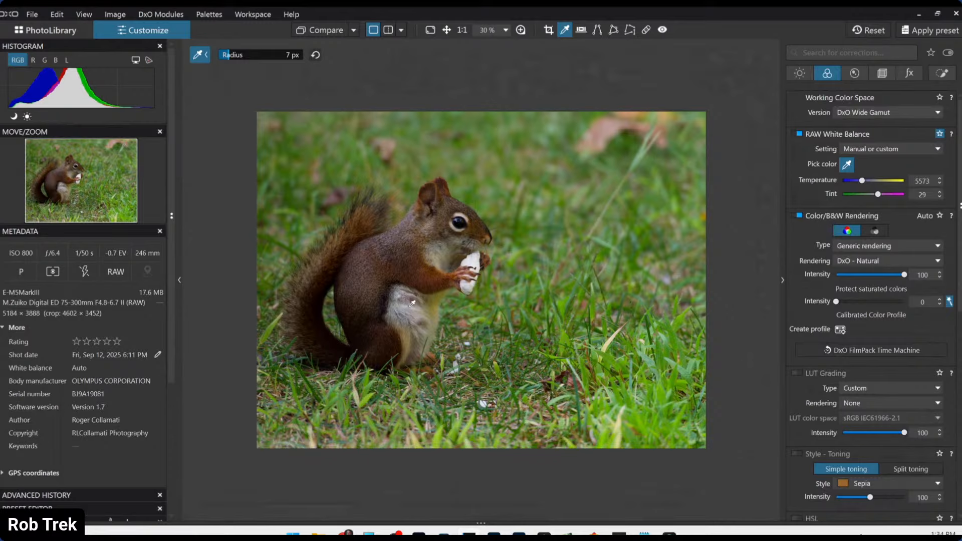
# - Enable DxO Smart Lighting in Uniform Slight mode at intensity 25 and raise the shadows to 12
pyautogui.click(800, 74)
pyautogui.click(796, 147)
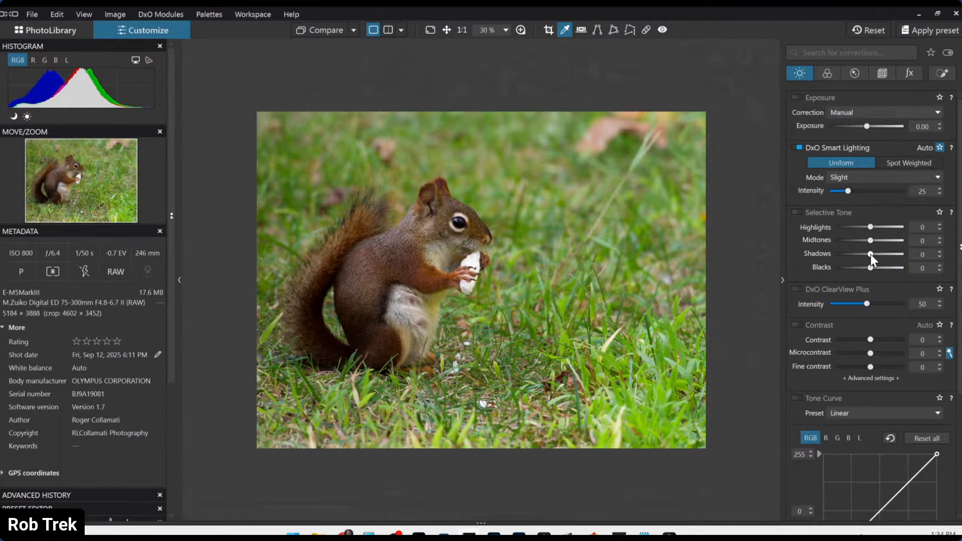
pyautogui.moveTo(870, 254); pyautogui.dragTo(874, 254)
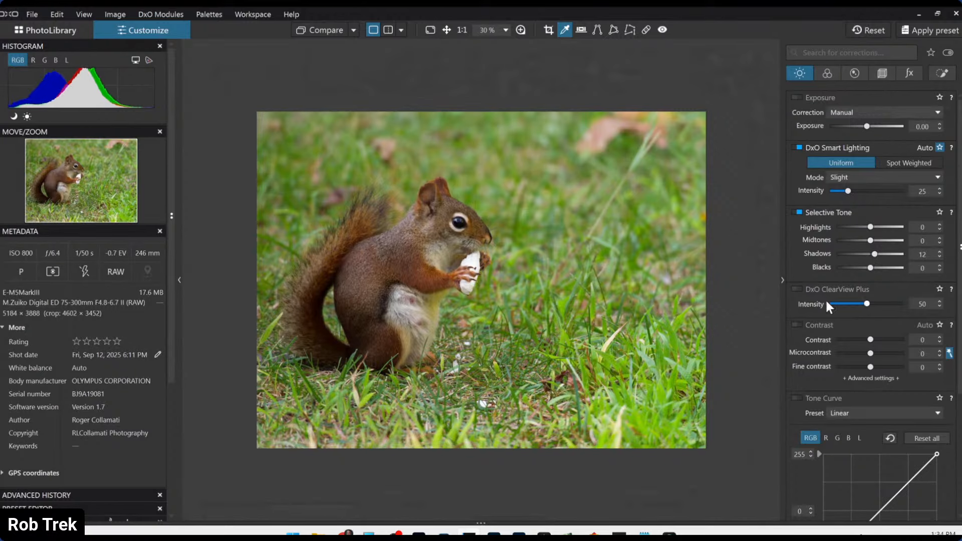
# - Set DxO ClearView Plus intensity to 13 and enable Contrast with automatic microcontrast, then leave the white balance picker
pyautogui.click(838, 303)
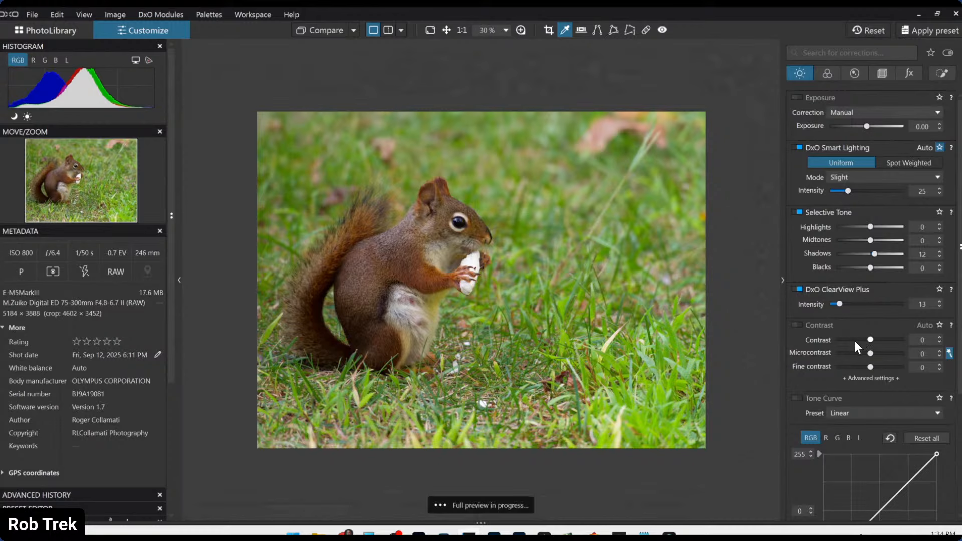
pyautogui.click(804, 324)
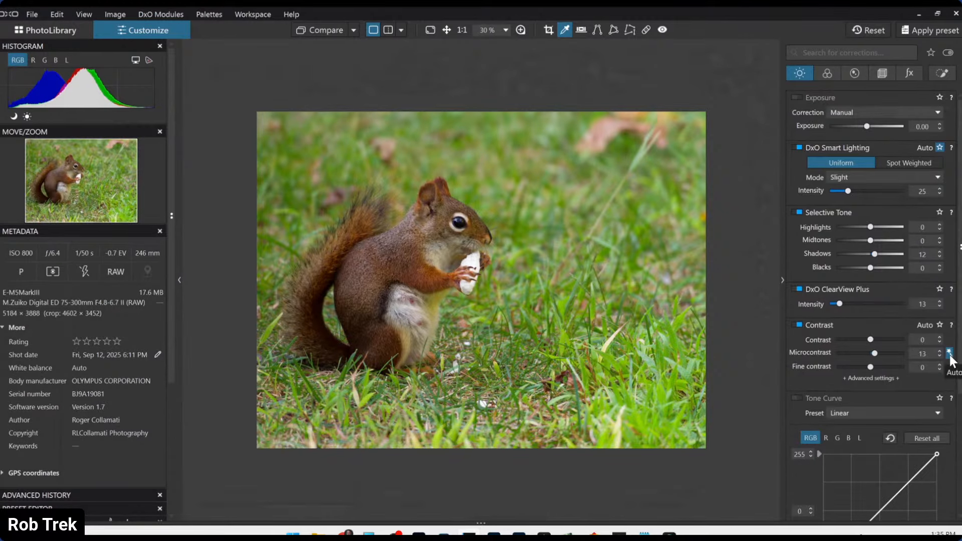
pyautogui.click(948, 357)
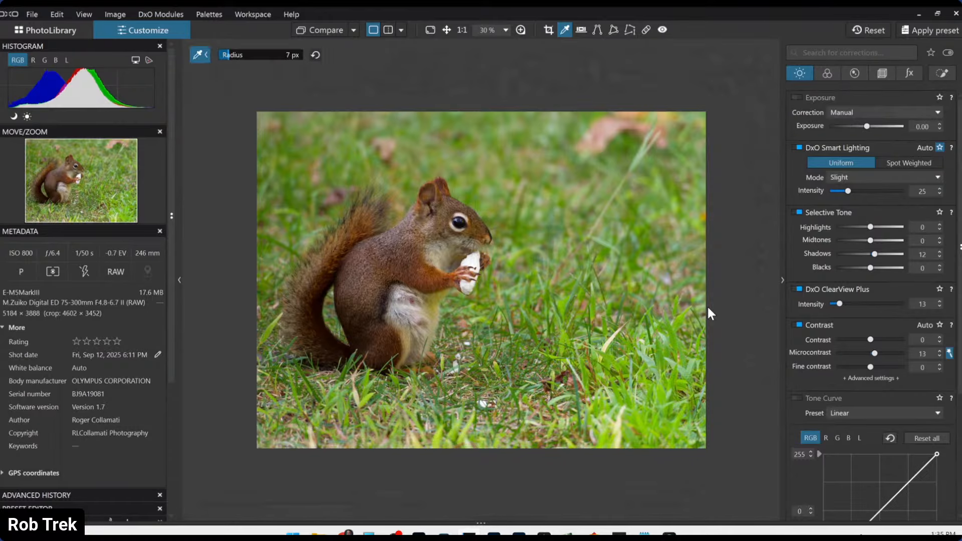
pyautogui.scroll(1, 570, 307)
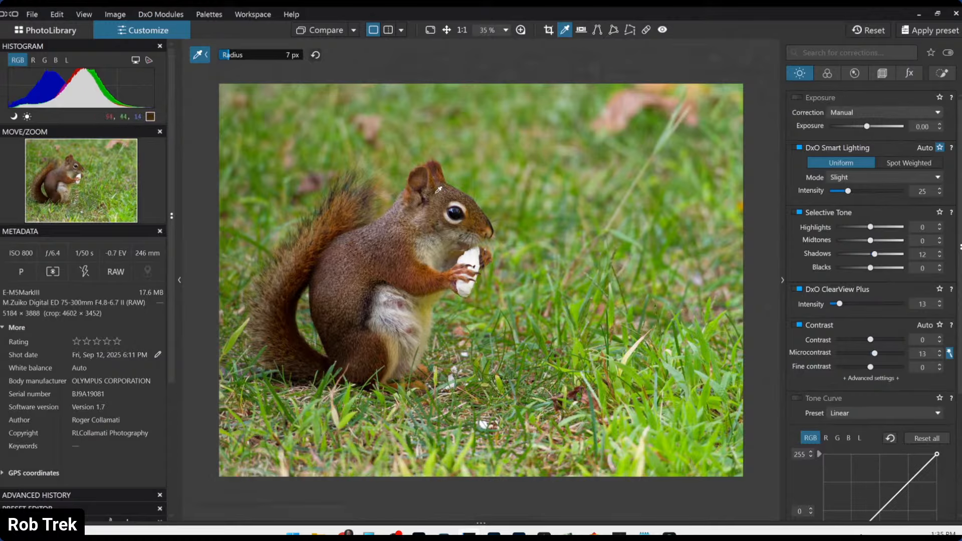
pyautogui.press('Escape')
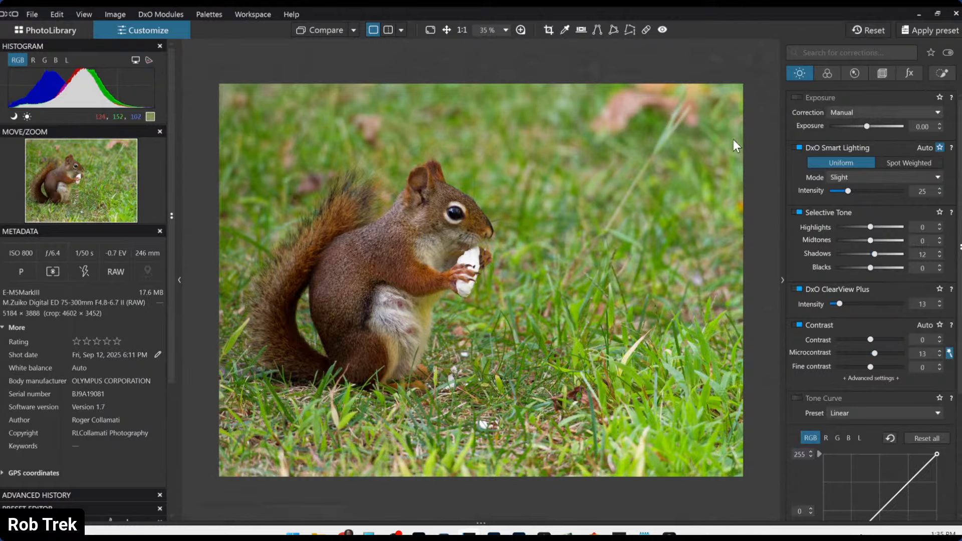
# - Add a local adjustment control point on the squirrel's eye, covering its head and upper body
pyautogui.click(941, 75)
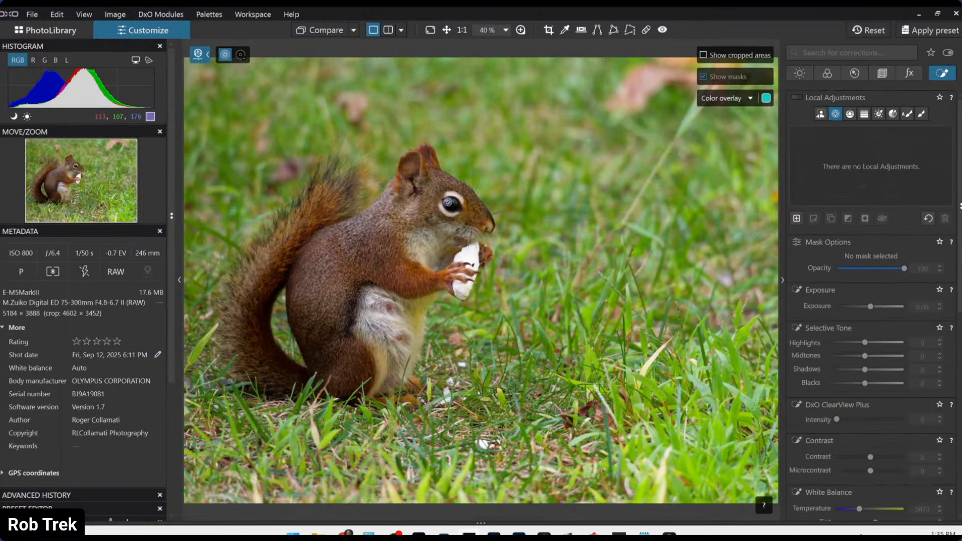
pyautogui.scroll(2, 447, 202)
pyautogui.click(458, 213)
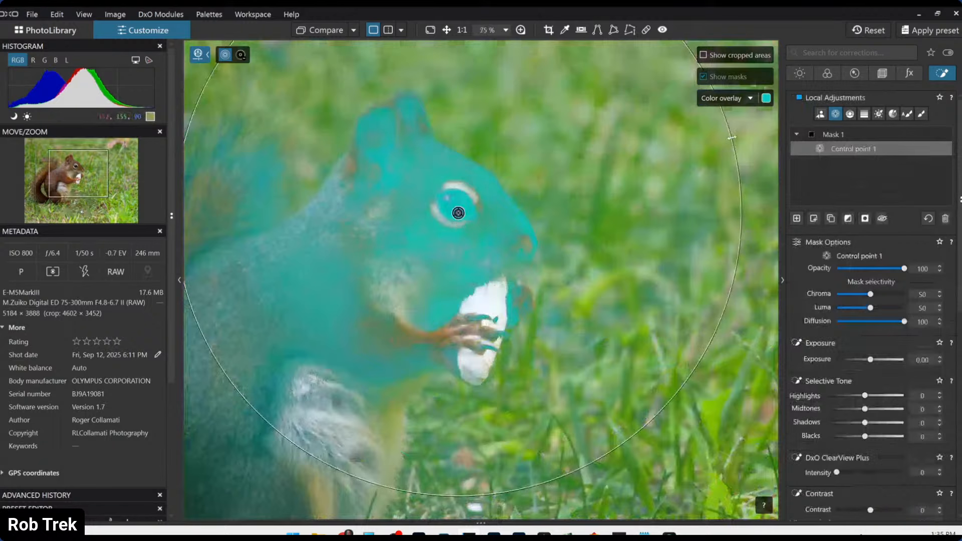
# - Set the eye control point's shadows to 38 and DxO ClearView Plus intensity to 52, and raise its microcontrast, dismissing the software updater pop-up
pyautogui.moveTo(724, 117); pyautogui.dragTo(484, 200)
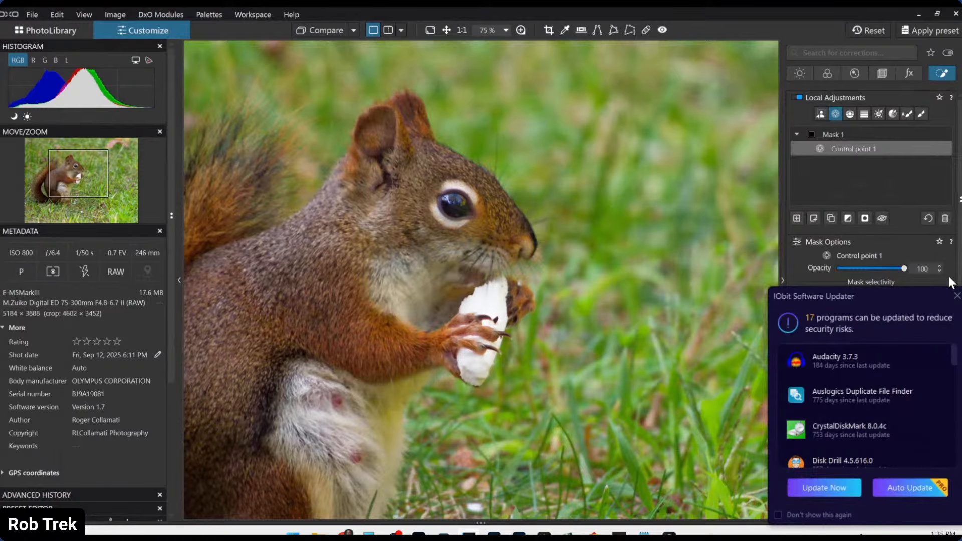
pyautogui.click(957, 296)
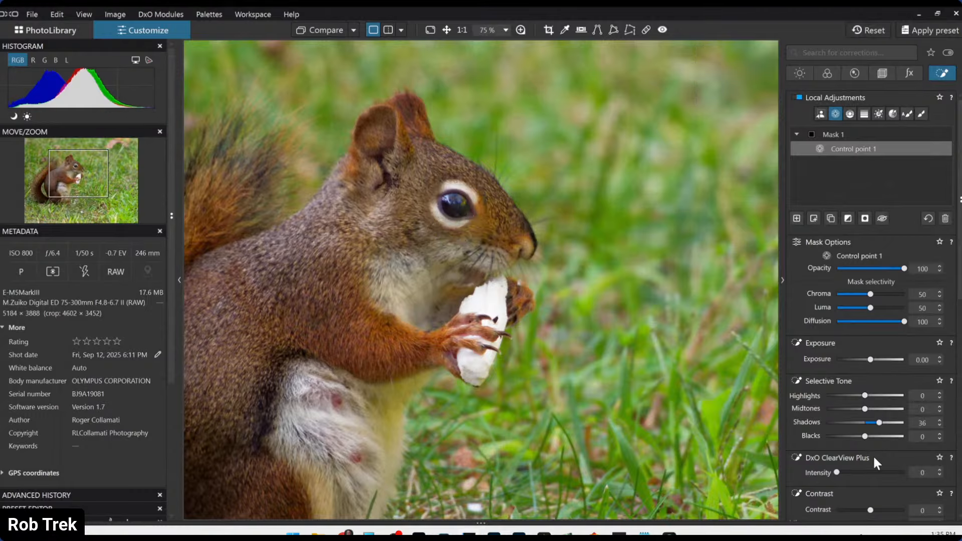
pyautogui.click(872, 472)
pyautogui.scroll(-5, 808, 402)
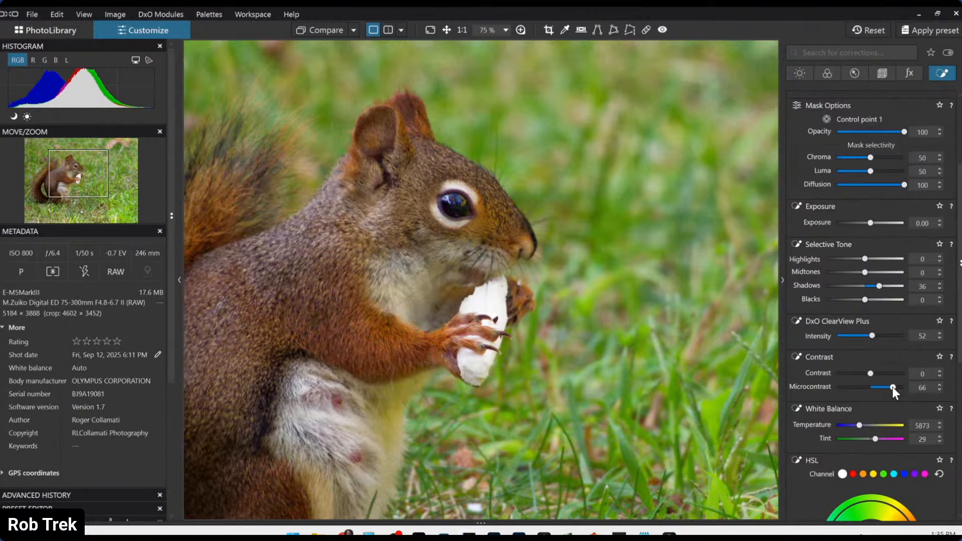
pyautogui.moveTo(891, 387); pyautogui.dragTo(883, 386)
pyautogui.moveTo(879, 286)
pyautogui.mouseDown()
pyautogui.moveTo(893, 287)
pyautogui.moveTo(878, 285)
pyautogui.mouseUp()
pyautogui.moveTo(876, 287); pyautogui.dragTo(879, 286)
pyautogui.scroll(3, 828, 289)
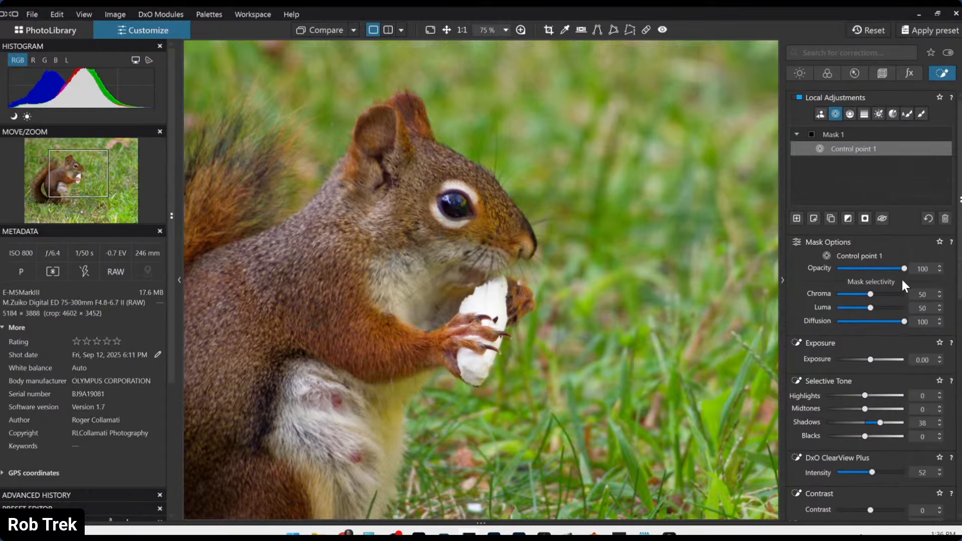
# - Create a second local adjustment mask with a small control point on the squirrel's near ear
pyautogui.click(794, 216)
pyautogui.click(835, 115)
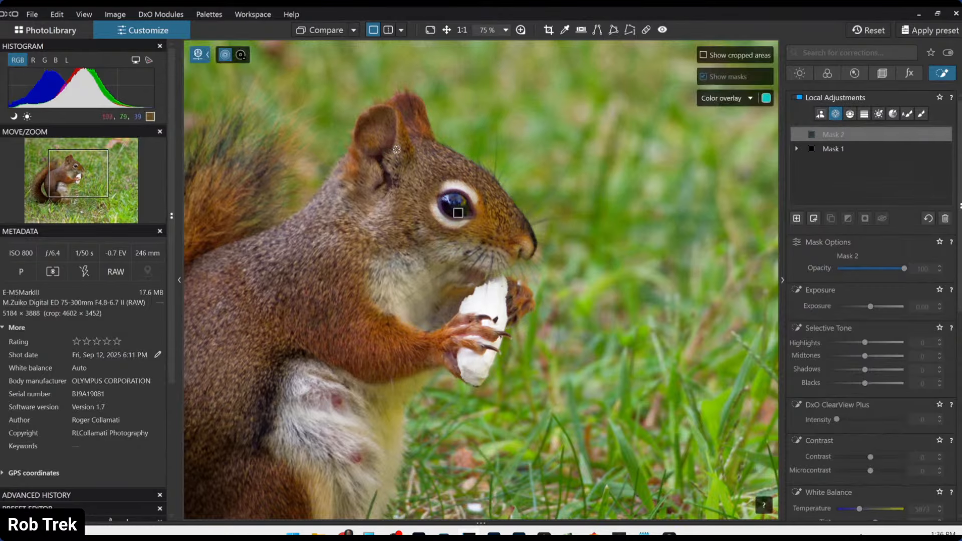
pyautogui.click(378, 129)
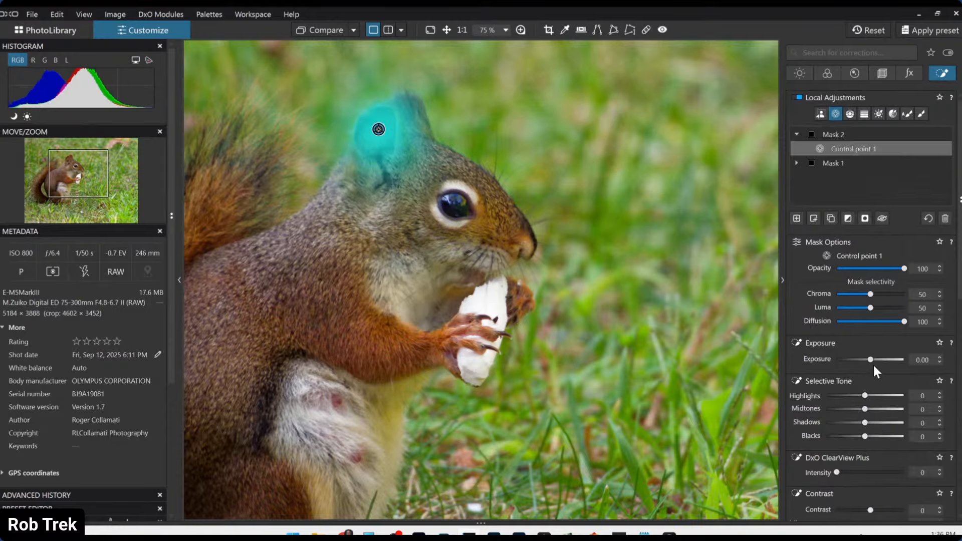
# - Set the ear control point's exposure to 1.00 and its microcontrast to 42
pyautogui.moveTo(871, 361); pyautogui.dragTo(872, 360)
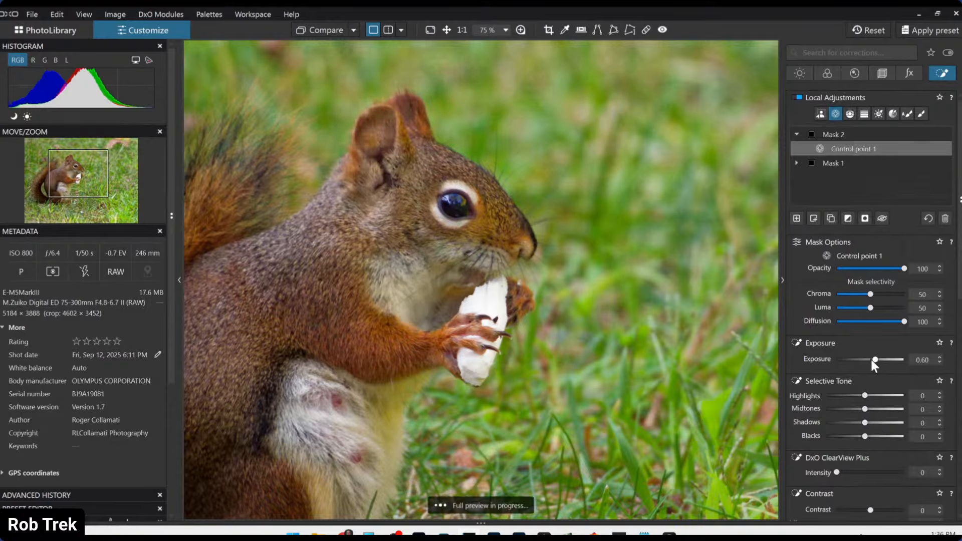
pyautogui.scroll(-2, 876, 446)
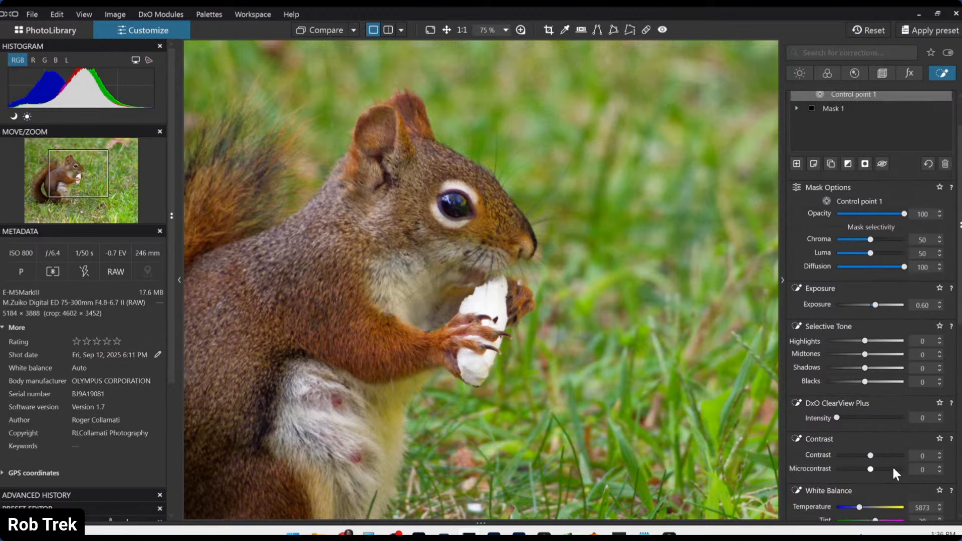
pyautogui.click(888, 470)
pyautogui.moveTo(889, 471); pyautogui.dragTo(885, 469)
pyautogui.scroll(-4, 636, 311)
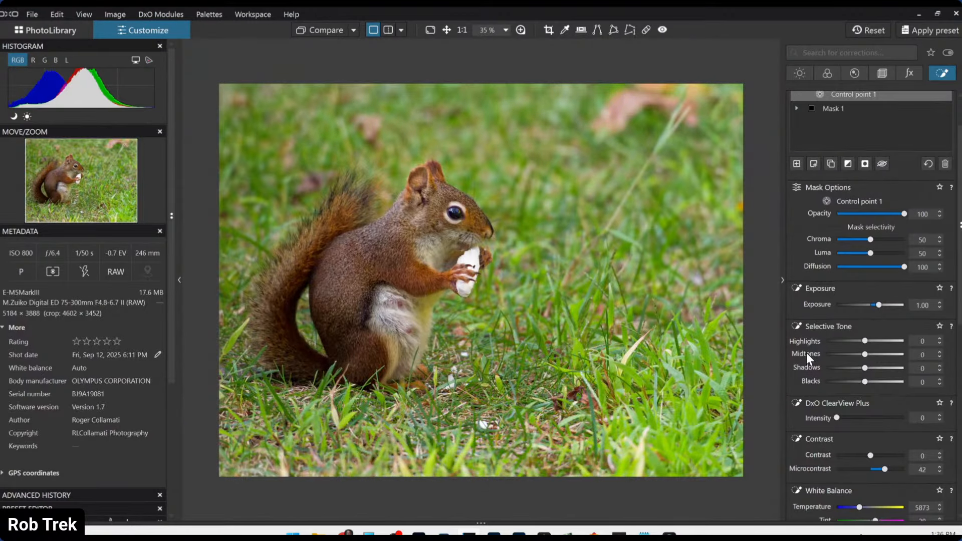
pyautogui.scroll(-1, 724, 325)
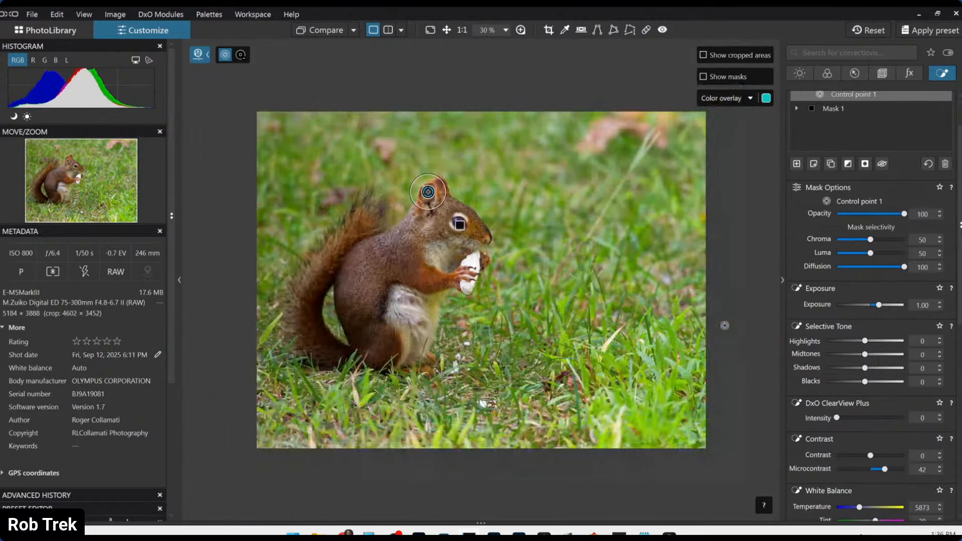
pyautogui.press('Escape')
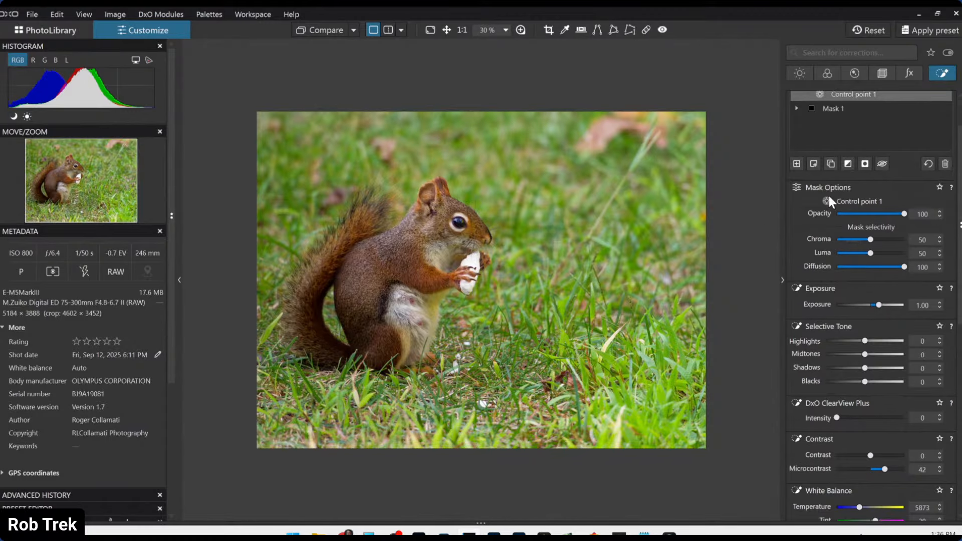
pyautogui.scroll(1, 828, 194)
pyautogui.click(850, 114)
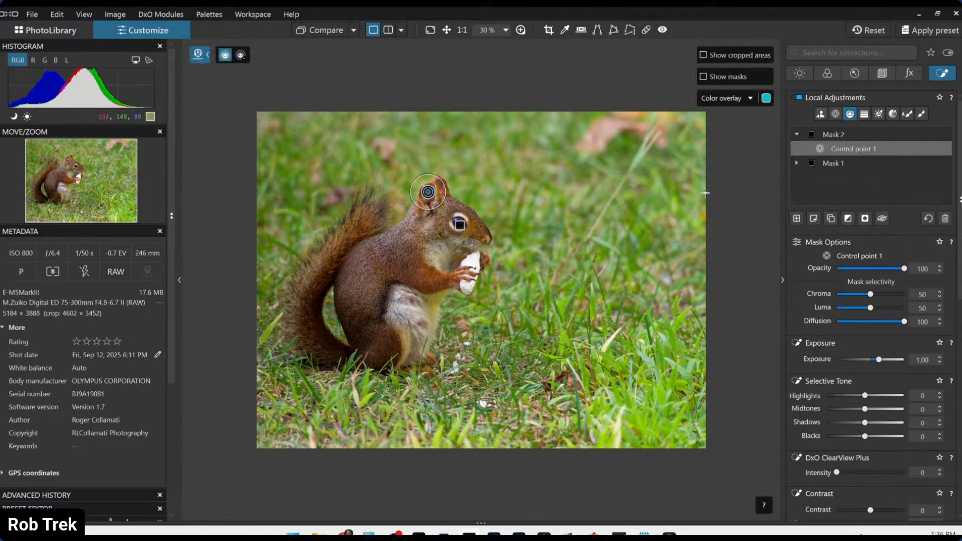
pyautogui.moveTo(703, 145); pyautogui.dragTo(275, 271)
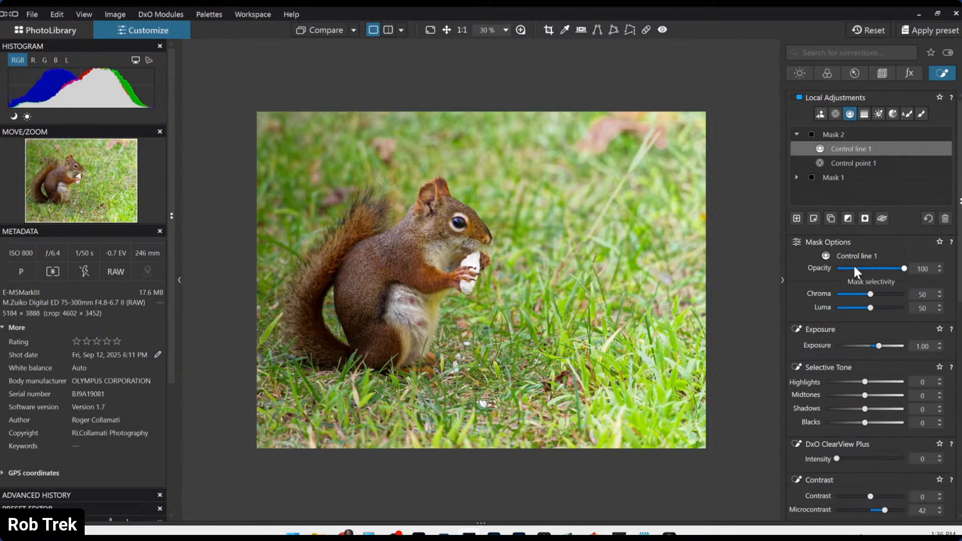
pyautogui.click(944, 218)
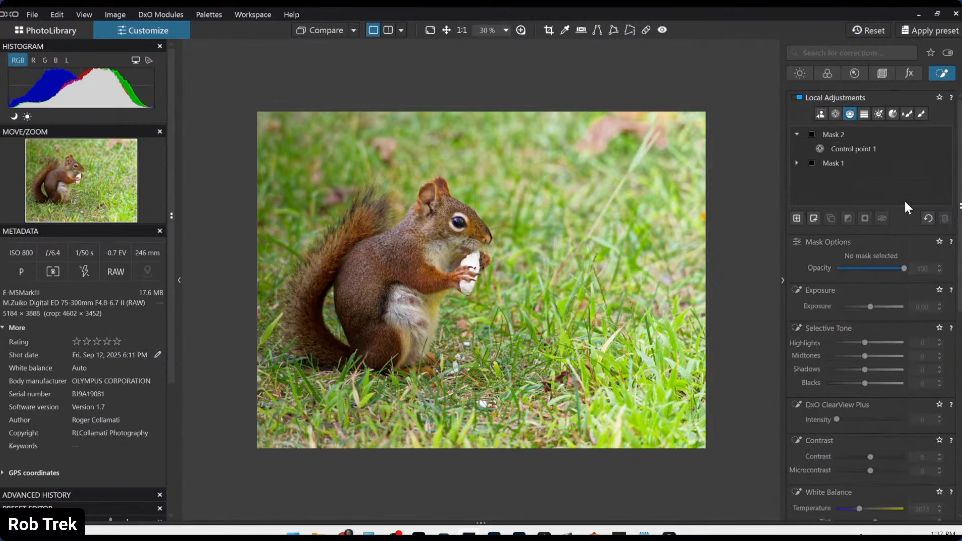
# - Create a third mask with a control line running from the photo's upper right corner to the middle of its left edge
pyautogui.click(798, 217)
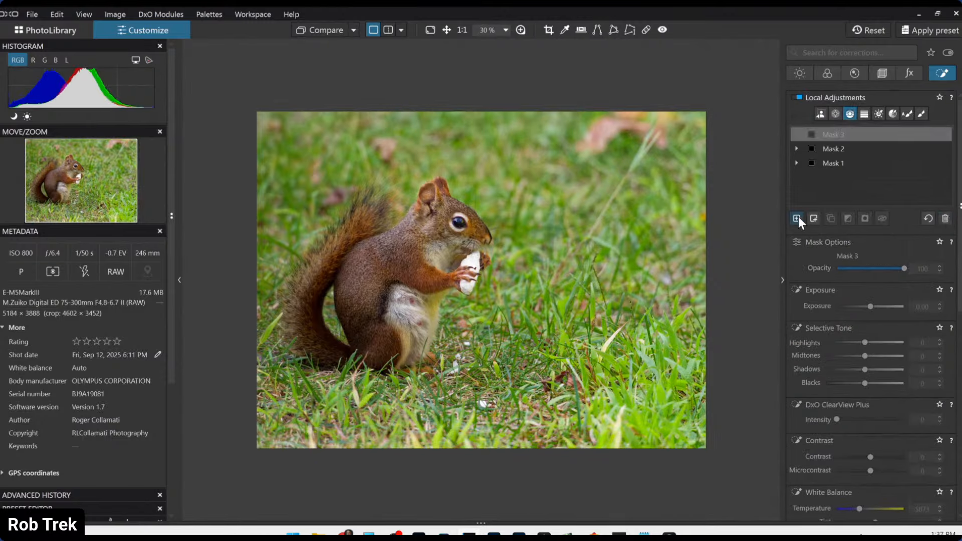
pyautogui.click(850, 115)
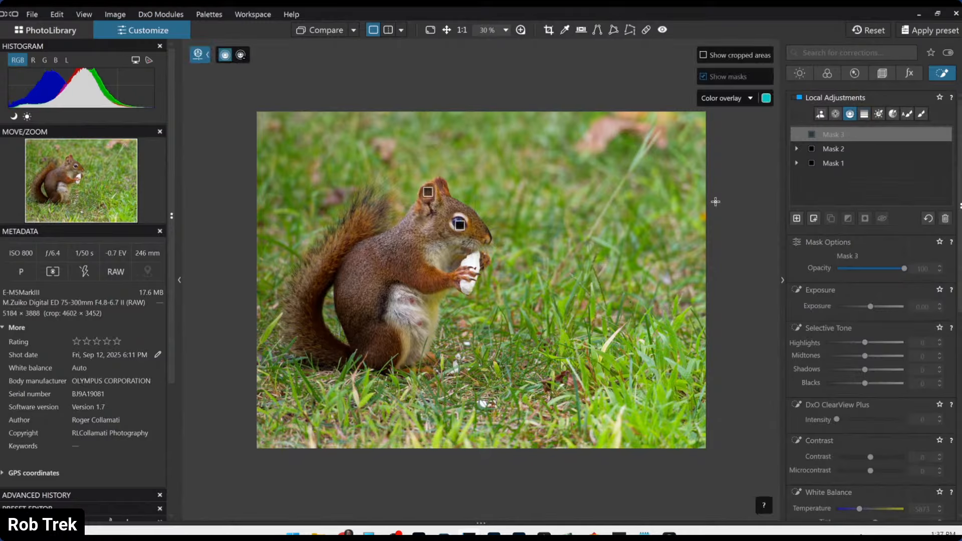
pyautogui.moveTo(696, 122); pyautogui.dragTo(259, 260)
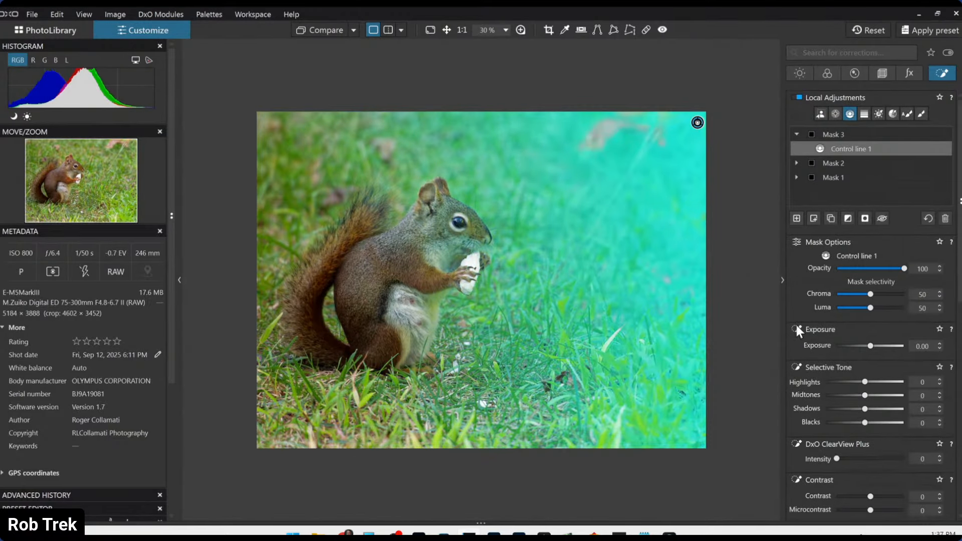
# - Move the control line's colour sampler beside the squirrel's eye and set its mask selectivity to chroma 54 and luma 36
pyautogui.click(853, 295)
pyautogui.click(855, 307)
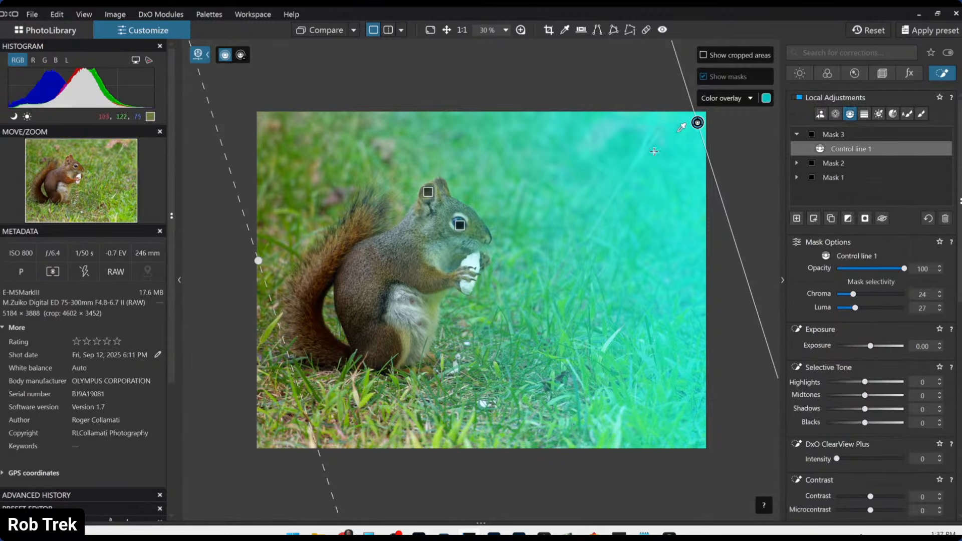
pyautogui.moveTo(681, 128); pyautogui.dragTo(452, 227)
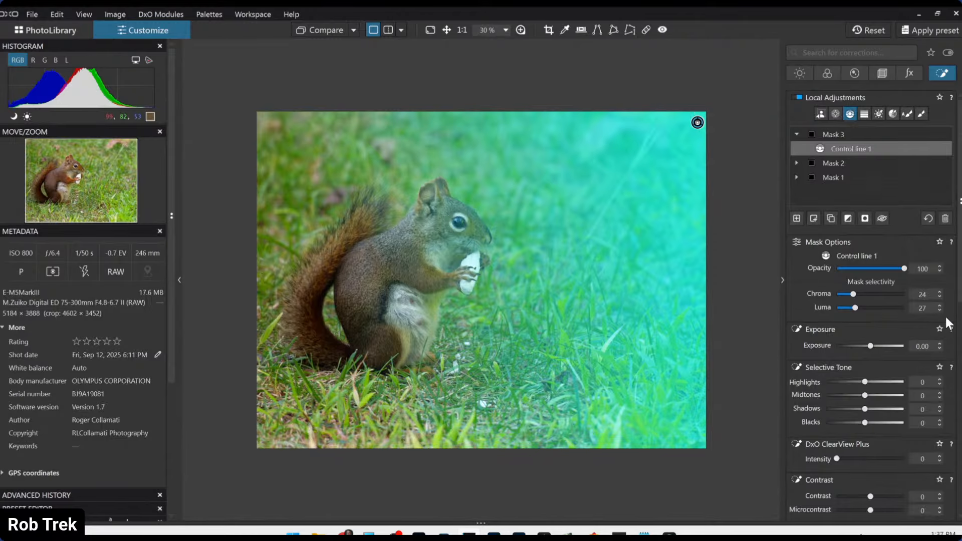
pyautogui.moveTo(853, 296)
pyautogui.mouseDown()
pyautogui.moveTo(861, 307)
pyautogui.moveTo(886, 296)
pyautogui.moveTo(868, 295)
pyautogui.mouseUp()
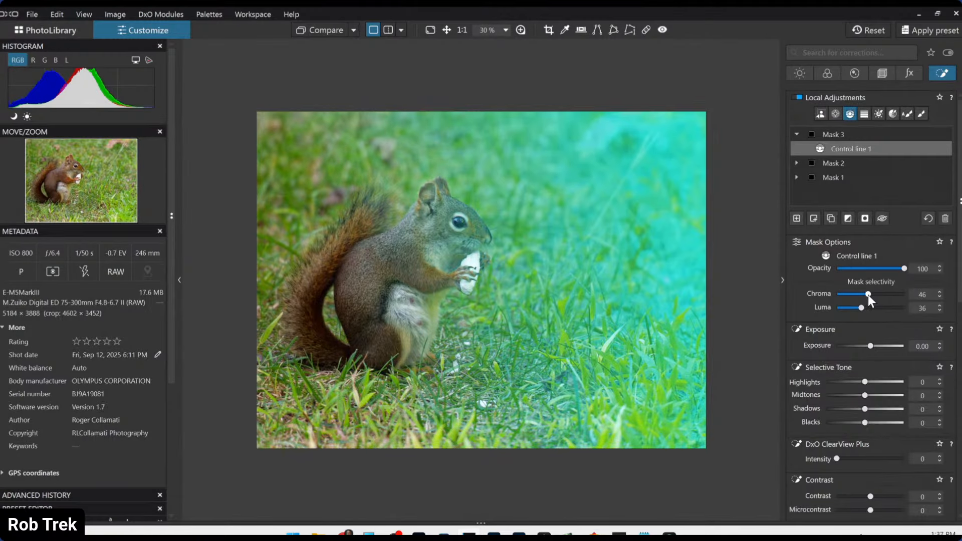
pyautogui.scroll(1, 869, 294)
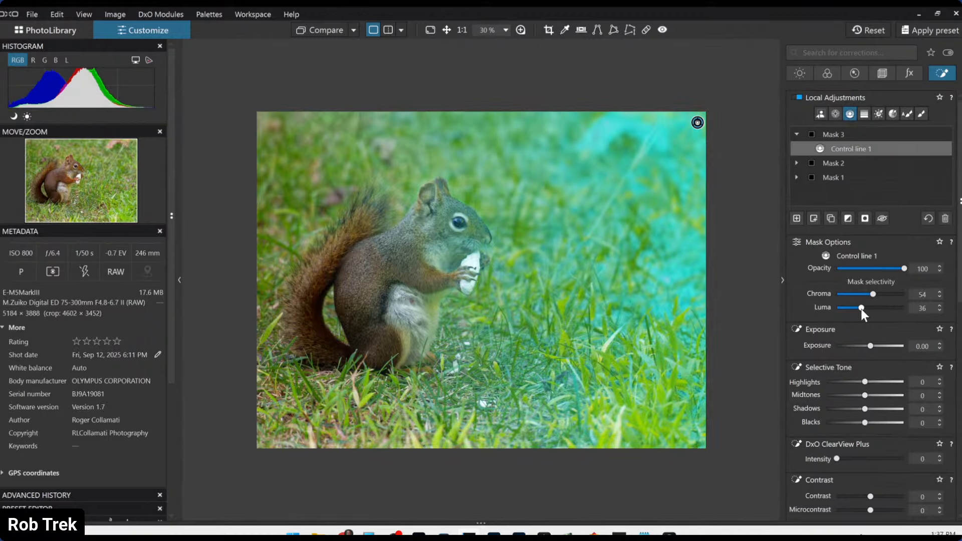
# - Set the control line's highlights to 62, midtones to 33 and shadows to 14, and shift the line inward to just below the fallen leaf
pyautogui.scroll(-1, 874, 341)
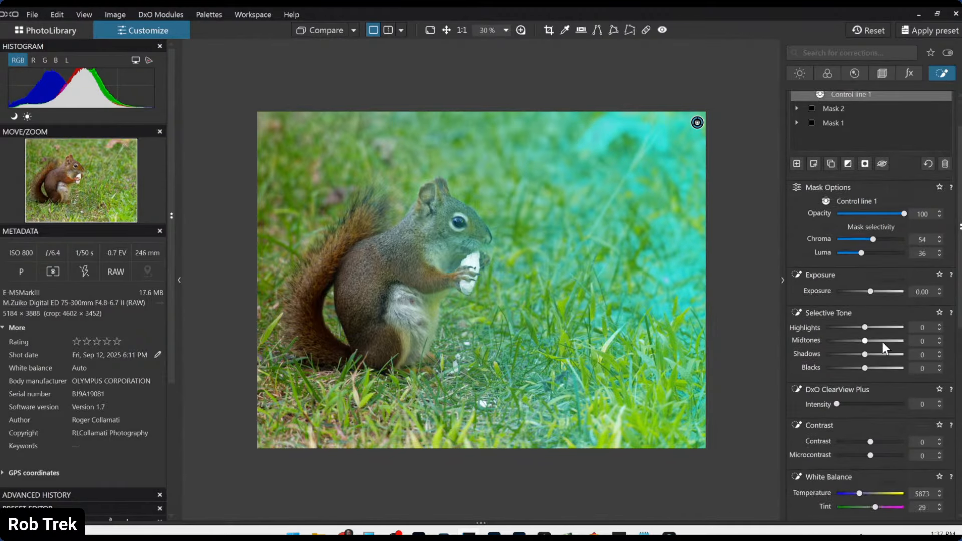
pyautogui.moveTo(865, 326); pyautogui.dragTo(872, 354)
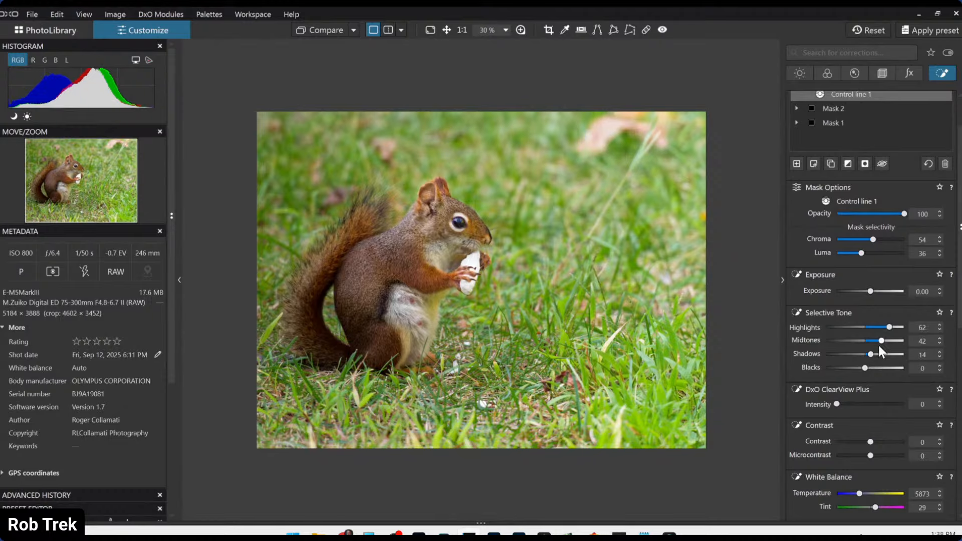
pyautogui.moveTo(879, 340); pyautogui.dragTo(877, 341)
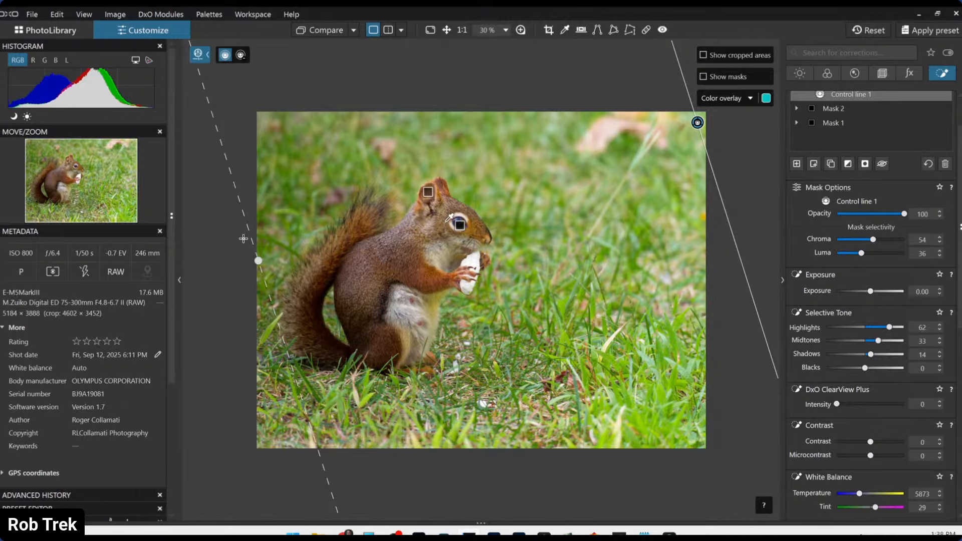
pyautogui.moveTo(699, 126)
pyautogui.moveTo(698, 123); pyautogui.dragTo(592, 161)
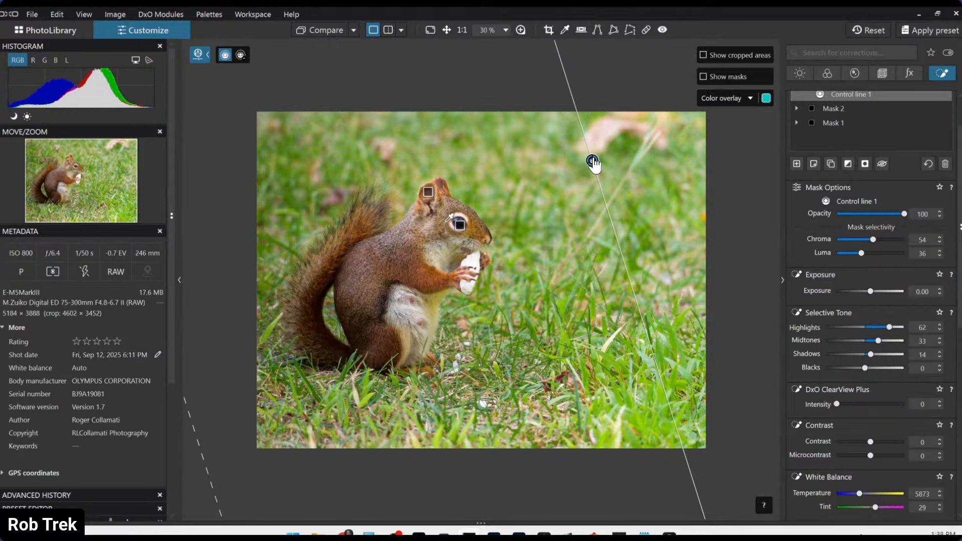
pyautogui.moveTo(594, 160)
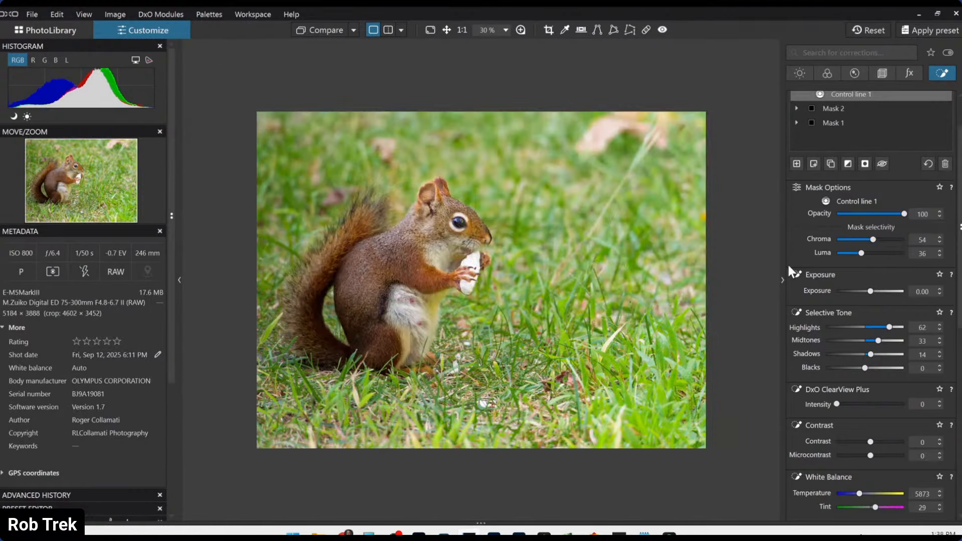
# - Set the control line's DxO ClearView Plus intensity to 20 and its exposure to 0.76
pyautogui.scroll(-1, 847, 353)
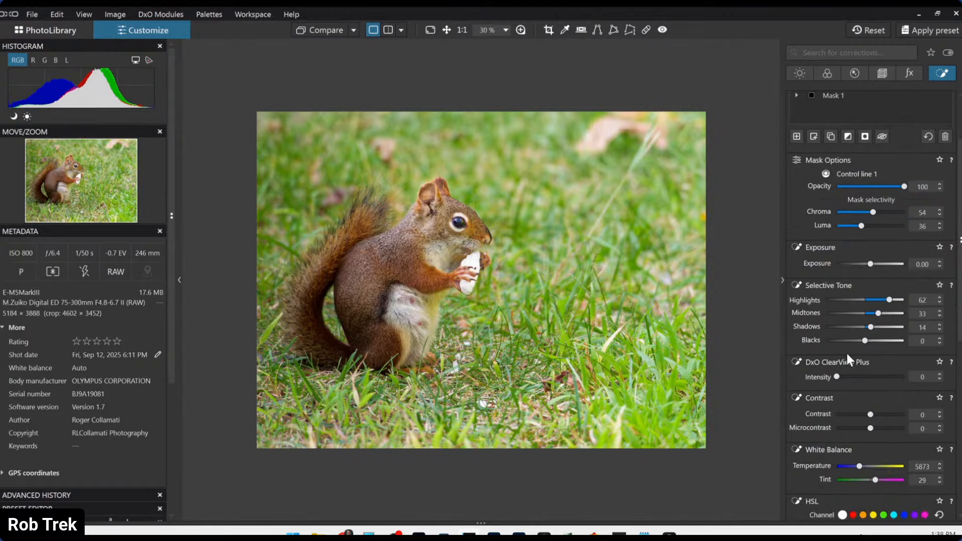
pyautogui.scroll(1, 846, 353)
pyautogui.scroll(-2, 847, 354)
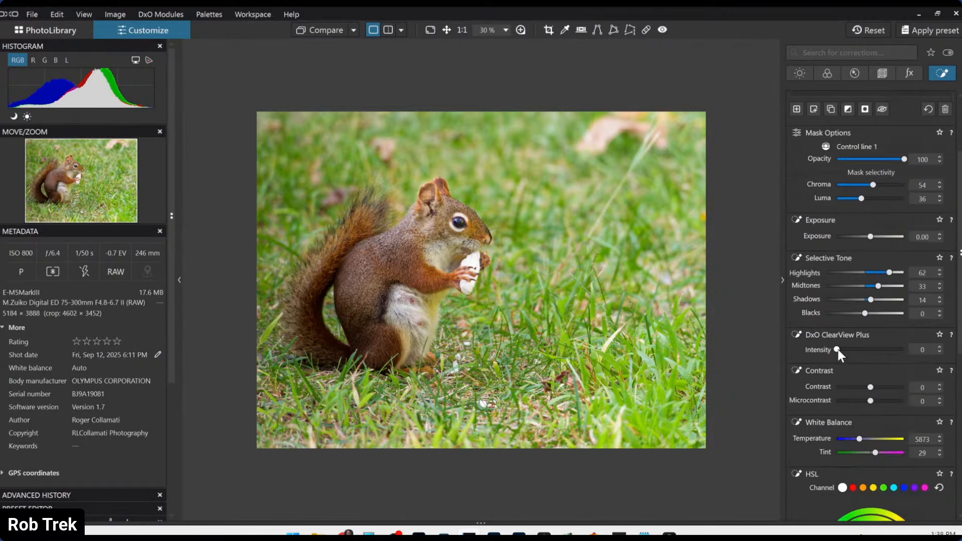
pyautogui.click(838, 350)
pyautogui.click(836, 348)
pyautogui.scroll(1, 825, 221)
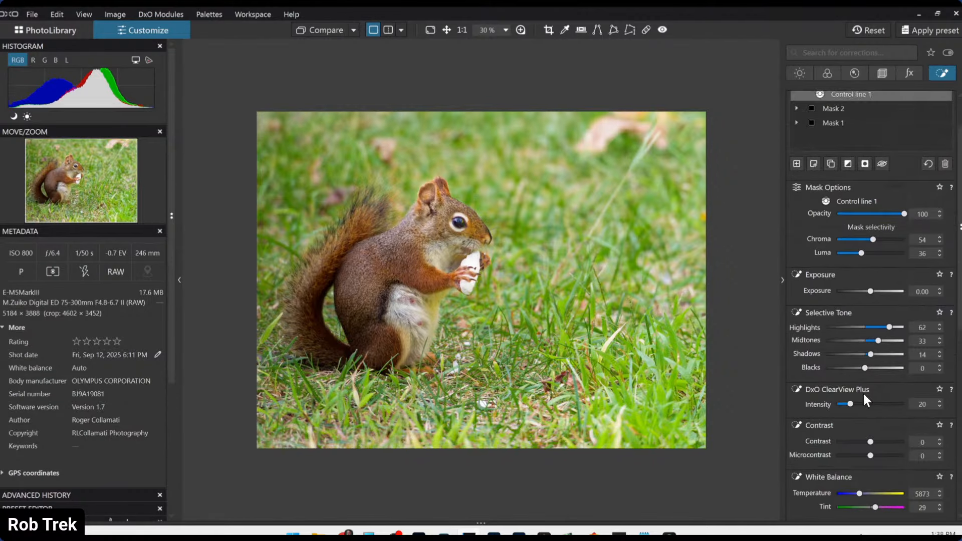
pyautogui.scroll(1, 813, 228)
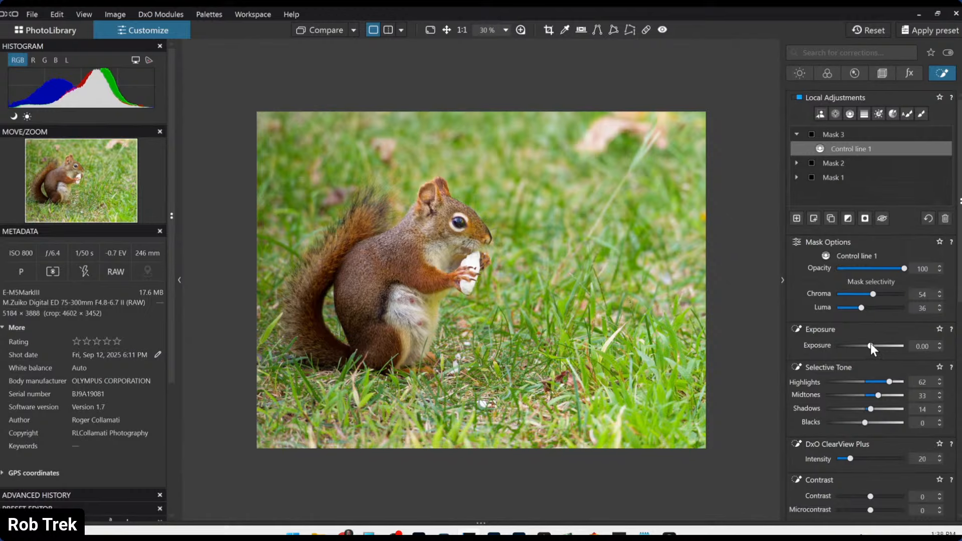
pyautogui.moveTo(870, 344); pyautogui.dragTo(876, 346)
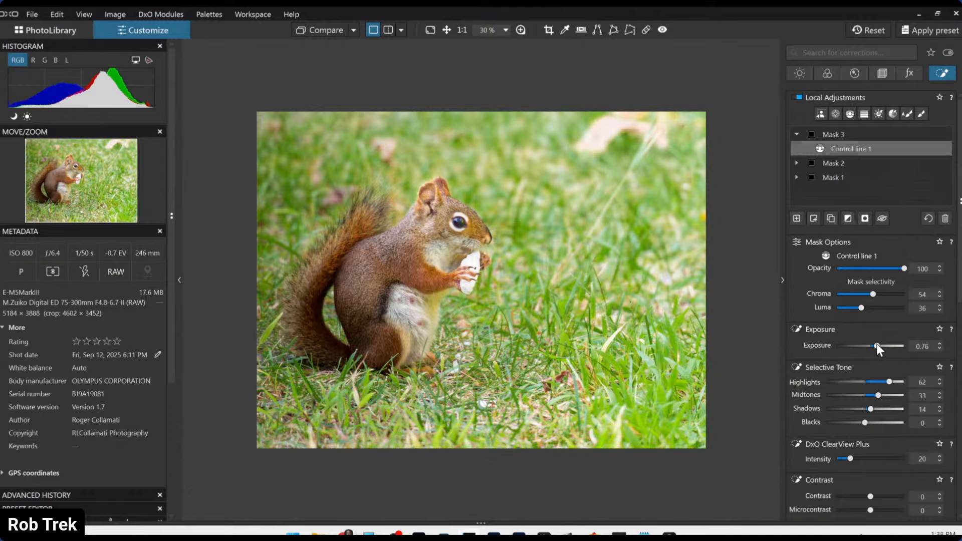
# - Lower the whole photo's global exposure correction to -0.60
pyautogui.click(800, 73)
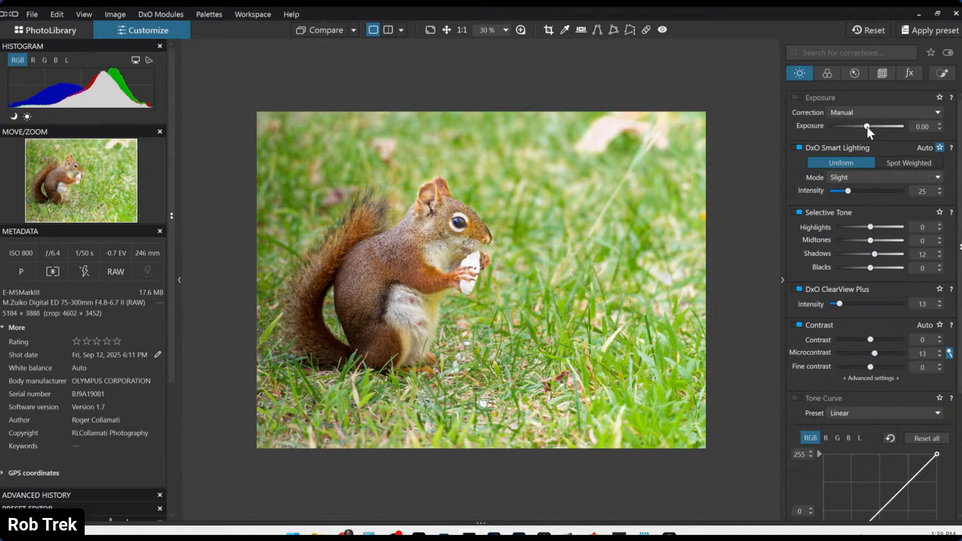
pyautogui.moveTo(866, 128); pyautogui.dragTo(865, 127)
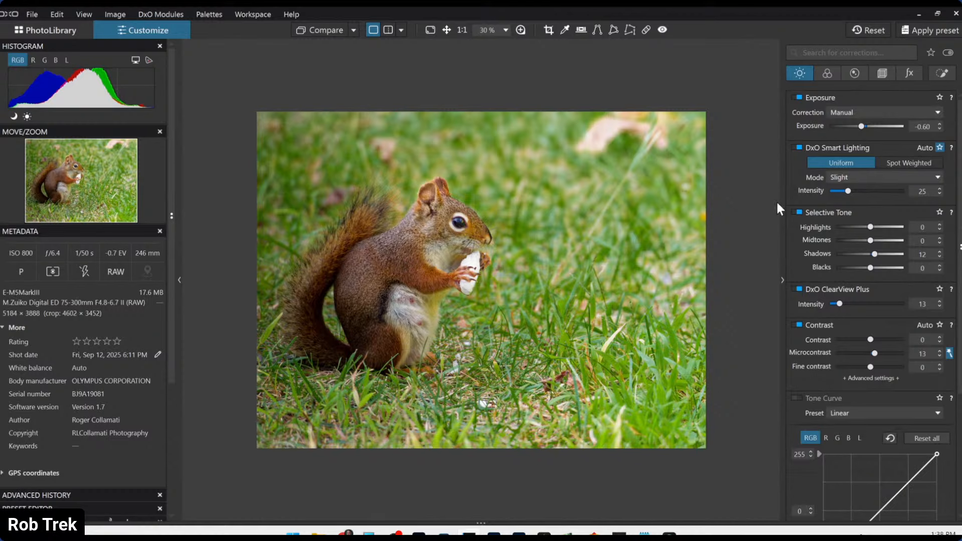
# - Set the RAW white balance temperature of the whole squirrel photo to 5073
pyautogui.click(942, 74)
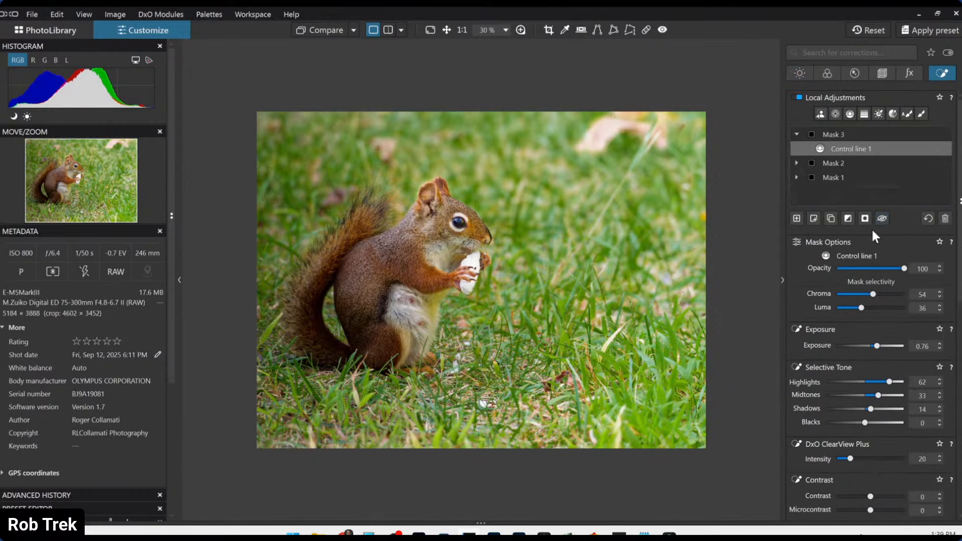
pyautogui.scroll(-5, 852, 286)
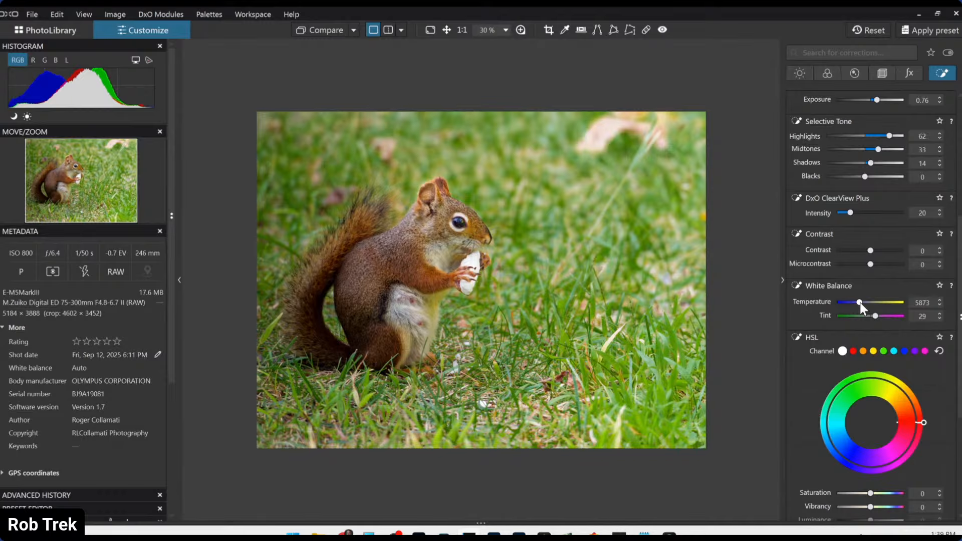
pyautogui.scroll(1, 859, 302)
pyautogui.click(824, 74)
pyautogui.scroll(4, 813, 250)
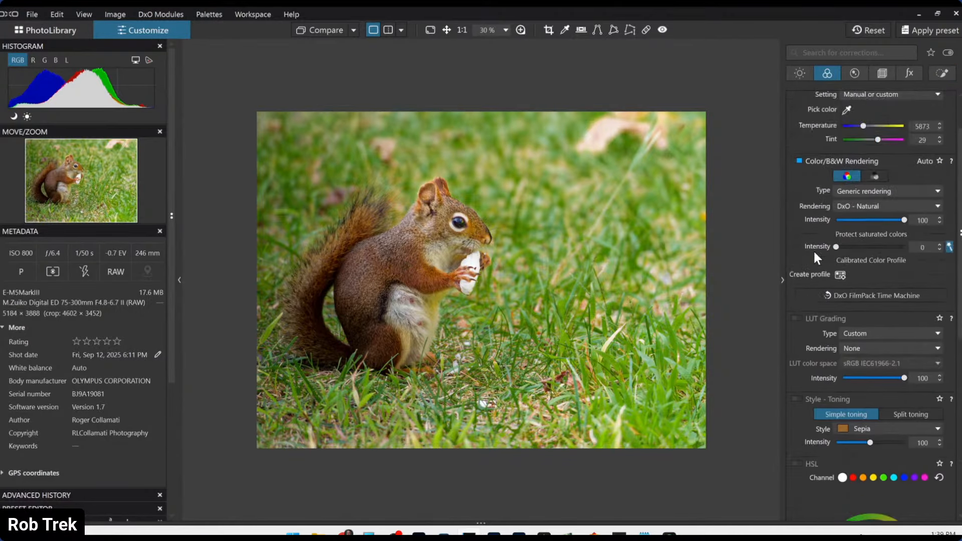
pyautogui.scroll(2, 813, 250)
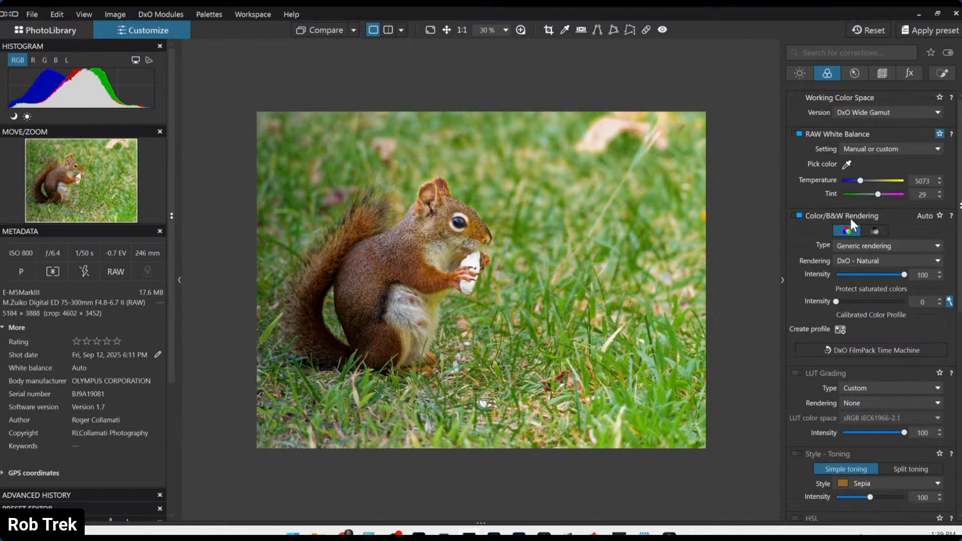
# - Create a new mask with a control point between the squirrel's tail and haunch, and set its shadows to 20
pyautogui.click(942, 73)
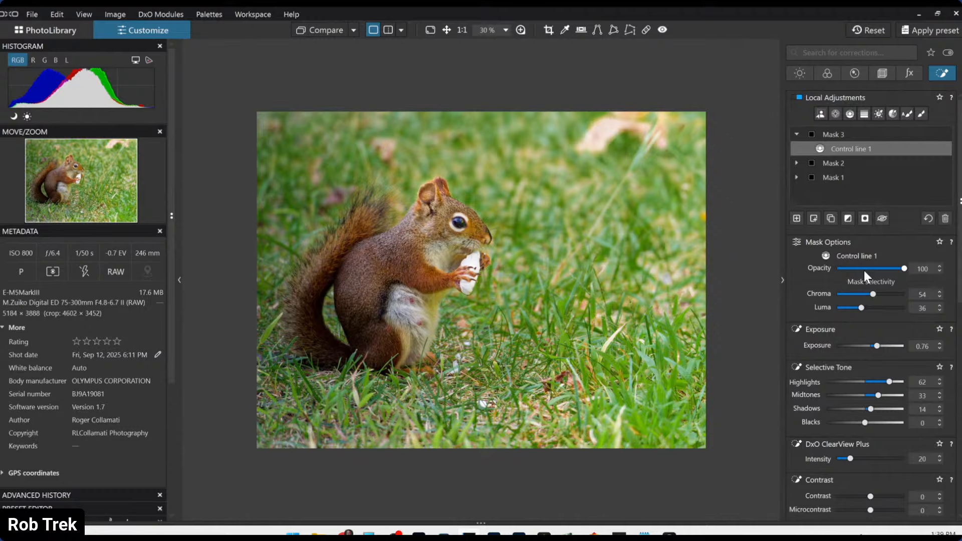
pyautogui.scroll(-1, 864, 270)
pyautogui.scroll(1, 856, 260)
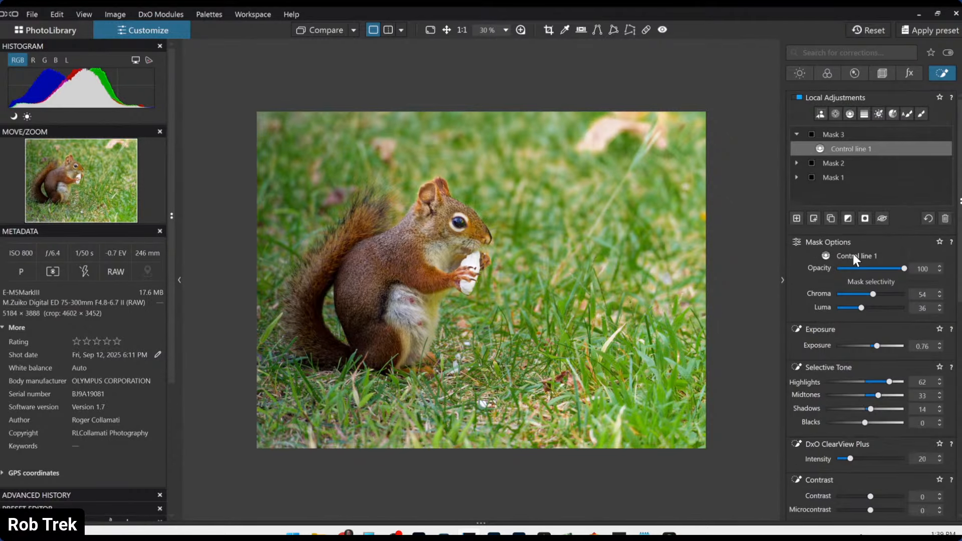
pyautogui.click(796, 218)
pyautogui.click(835, 113)
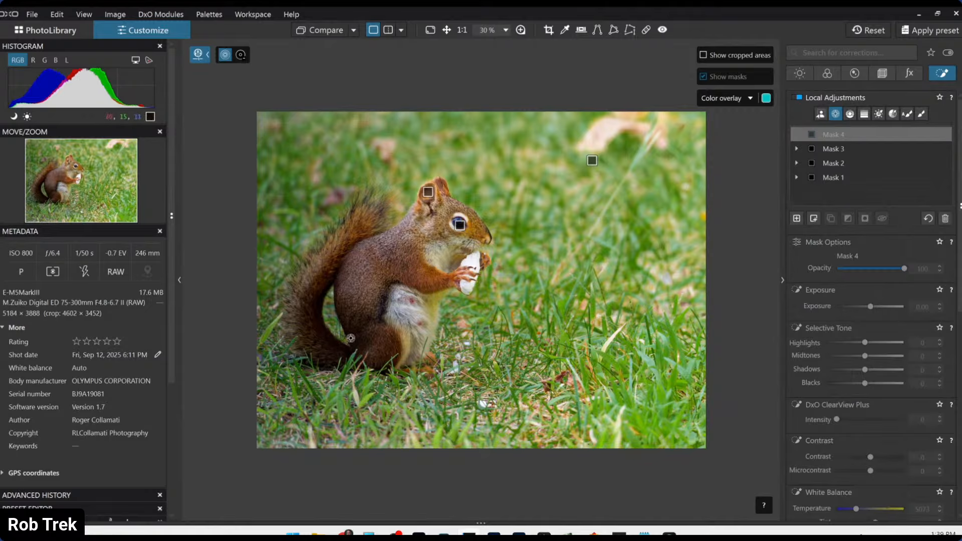
pyautogui.moveTo(350, 338); pyautogui.dragTo(458, 278)
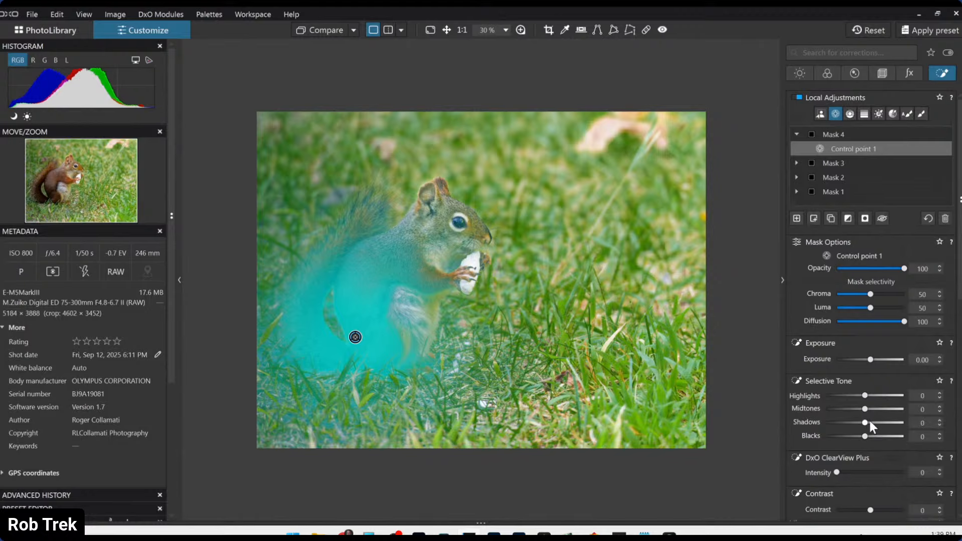
pyautogui.scroll(7, 863, 423)
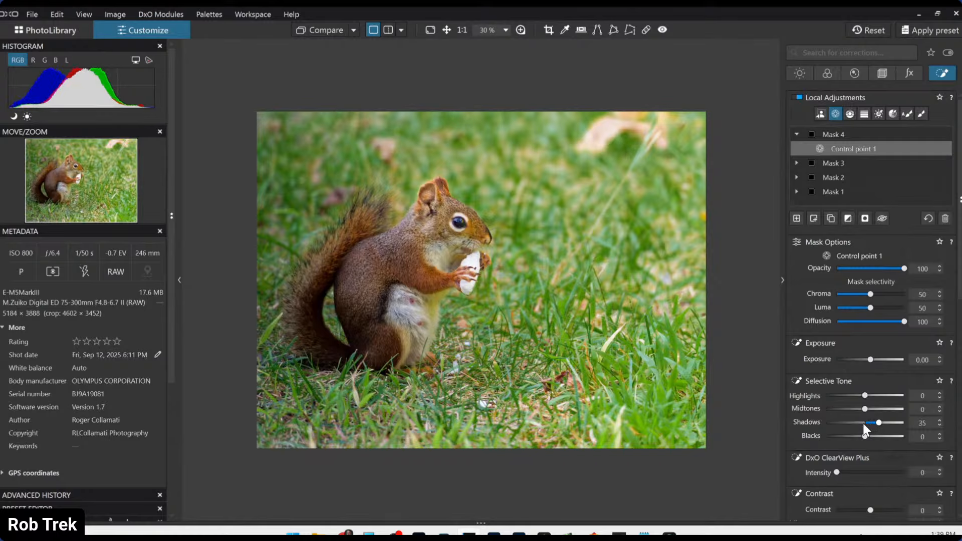
pyautogui.scroll(-1, 863, 423)
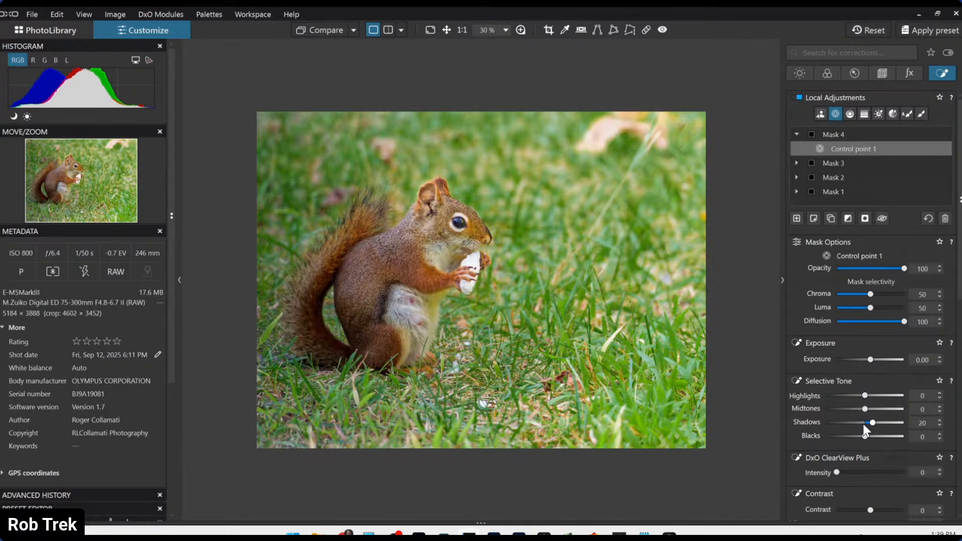
# - Set the whole photo's DxO ClearView Plus intensity to 33 and check the result against the uncorrected image and up close
pyautogui.click(799, 73)
pyautogui.scroll(4, 839, 304)
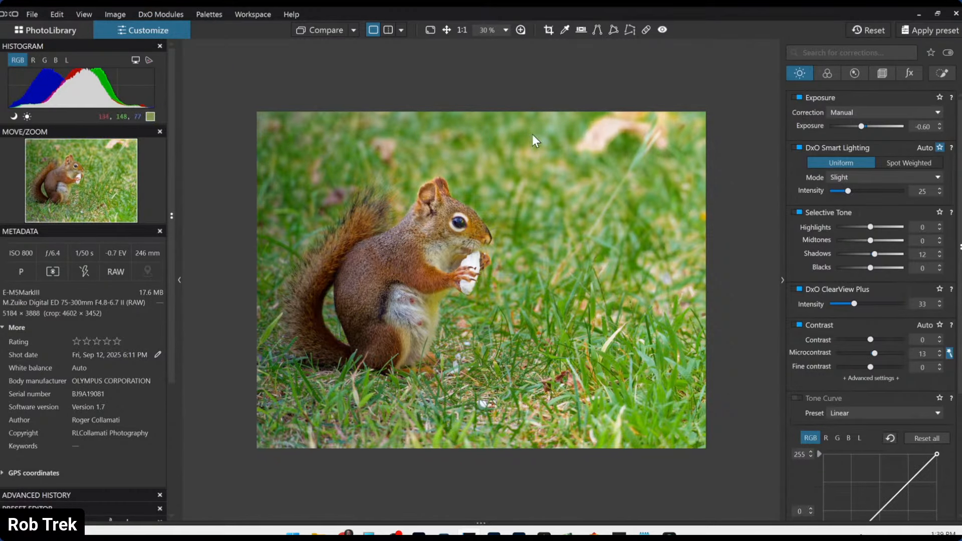
pyautogui.click(314, 31)
pyautogui.scroll(3, 464, 219)
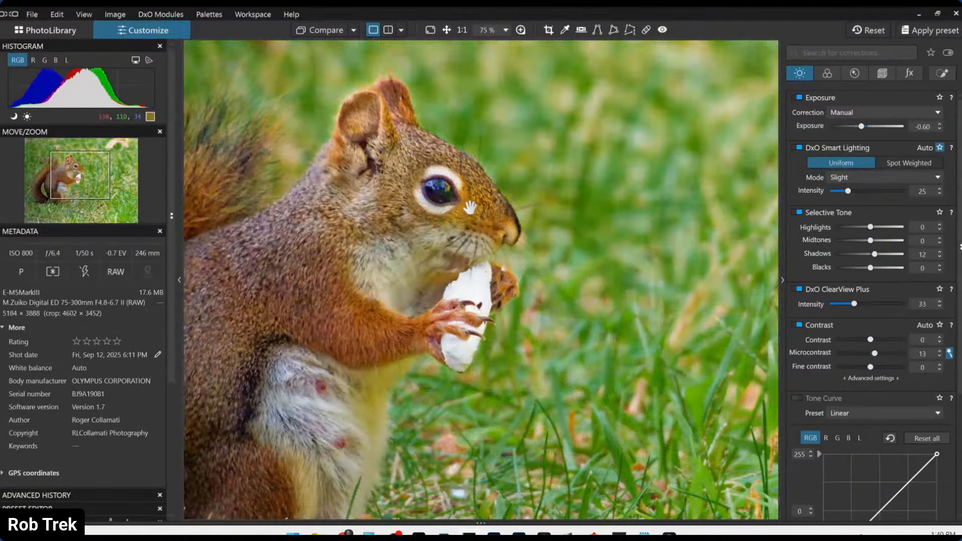
pyautogui.scroll(-1, 470, 207)
pyautogui.scroll(-1, 470, 206)
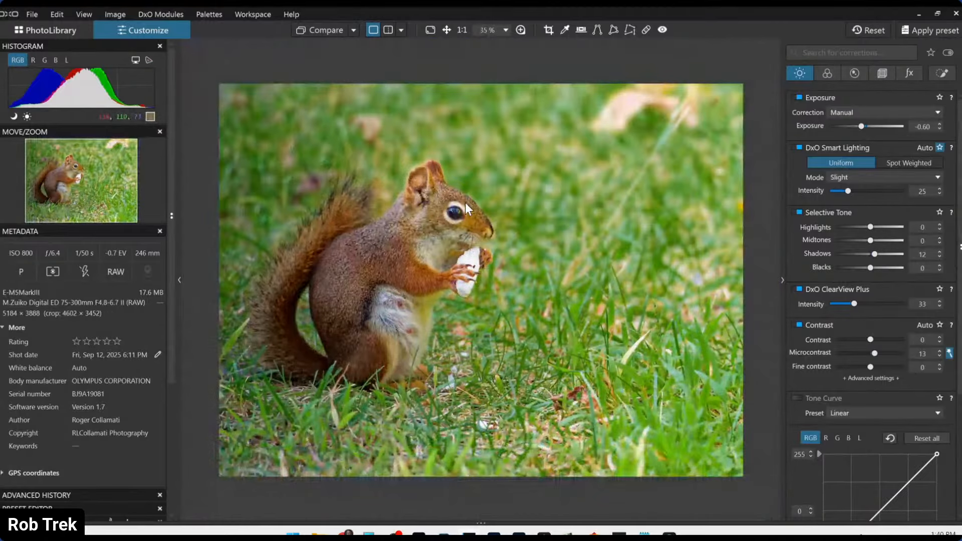
# - Inspect the squirrel's eye with the 200% loupe and set Lens Sharpness Optimization to intensity 144 and details 74
pyautogui.click(518, 30)
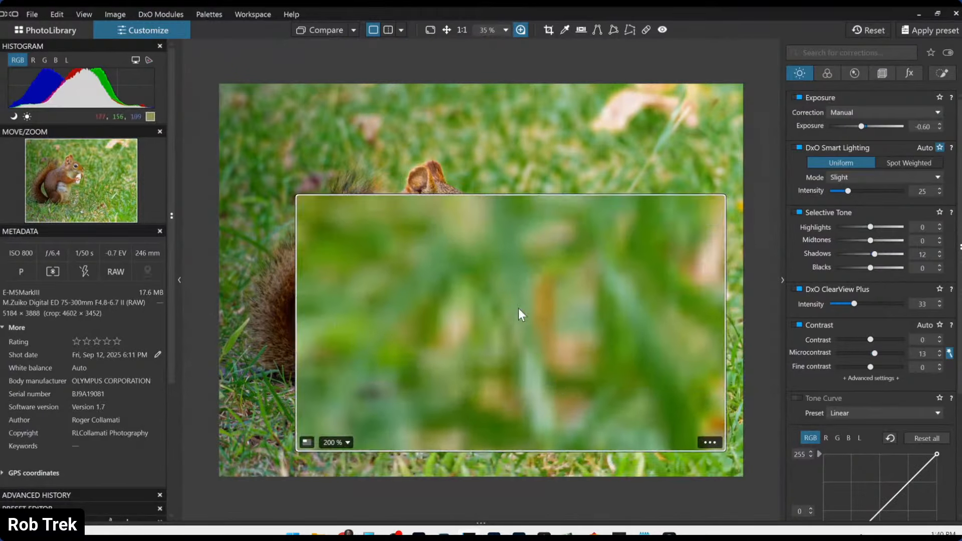
pyautogui.moveTo(518, 308); pyautogui.dragTo(464, 209)
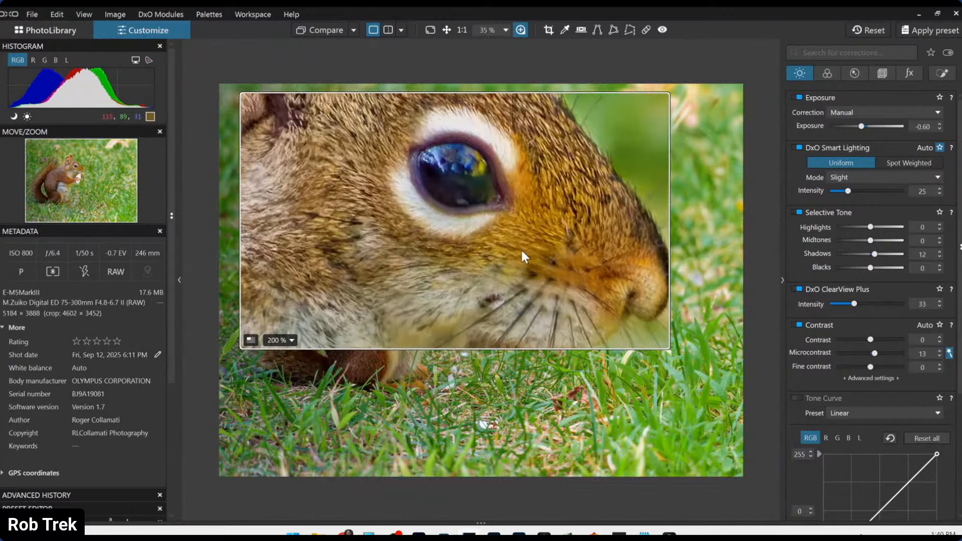
pyautogui.moveTo(521, 251); pyautogui.dragTo(513, 237)
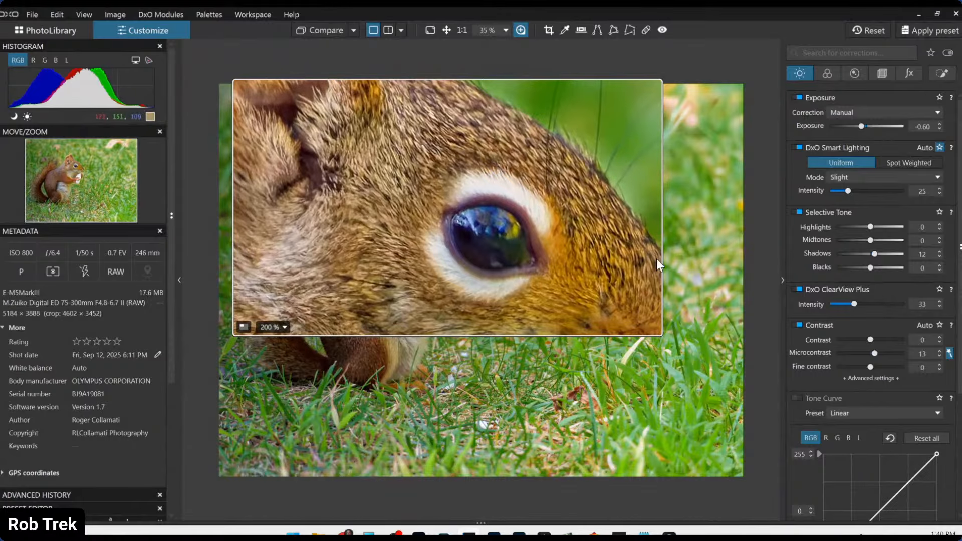
pyautogui.click(875, 76)
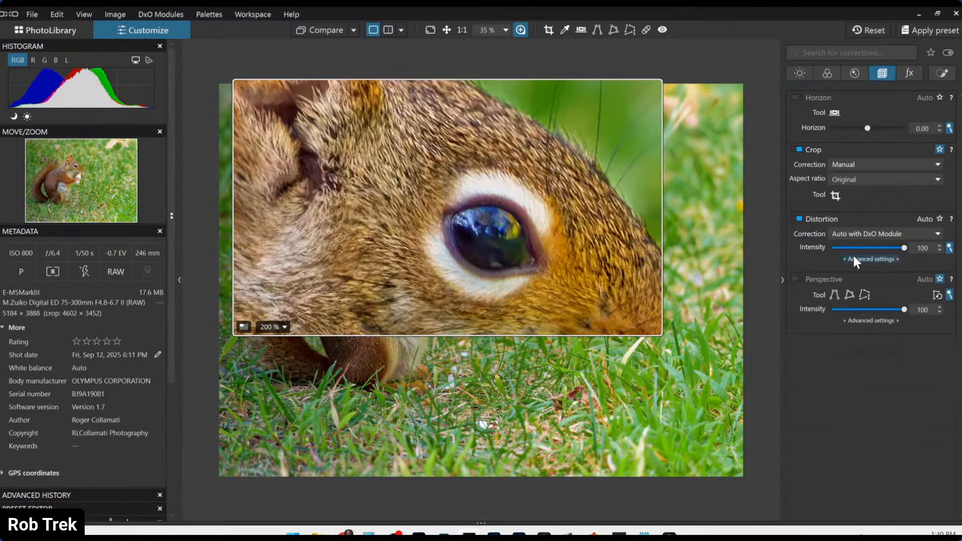
pyautogui.click(854, 76)
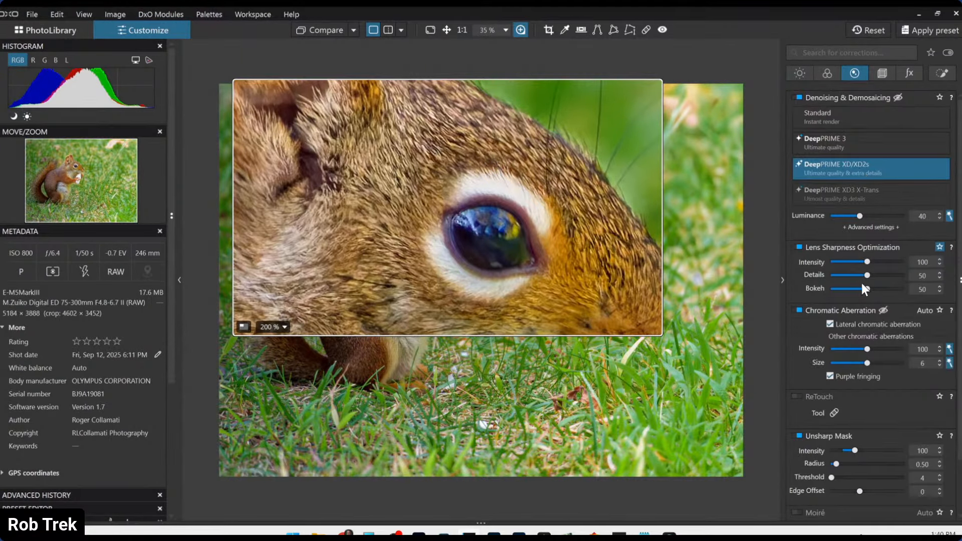
pyautogui.moveTo(866, 260); pyautogui.dragTo(883, 262)
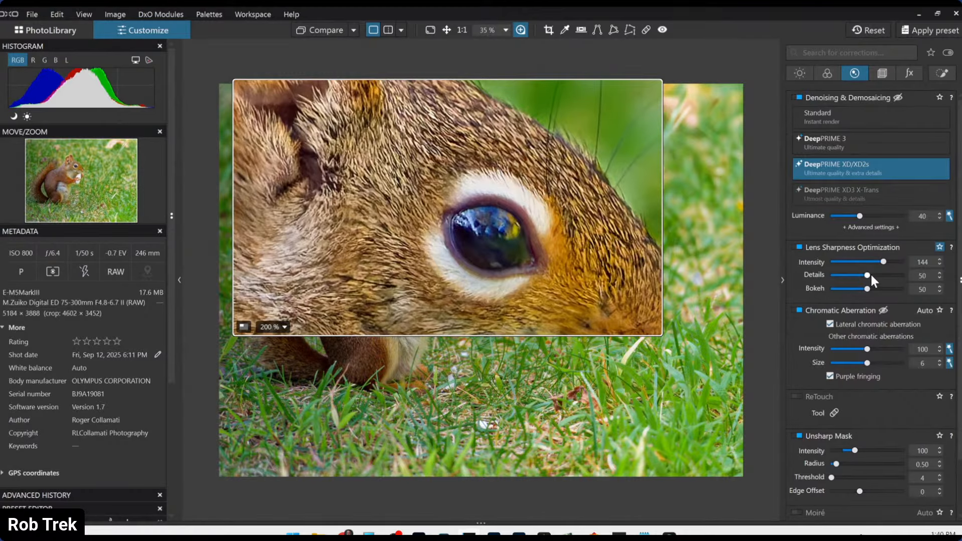
pyautogui.moveTo(867, 275); pyautogui.dragTo(878, 276)
pyautogui.click(521, 31)
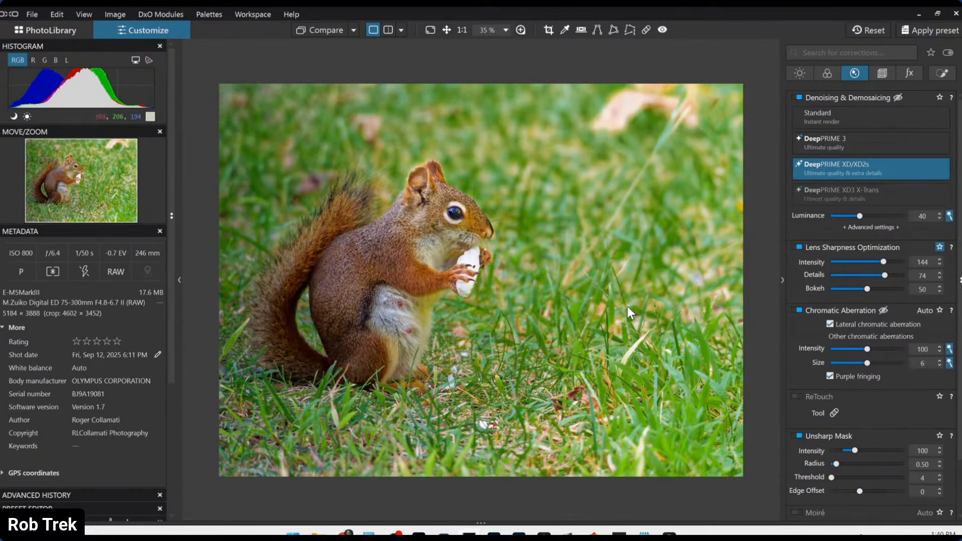
# - Export the edited squirrel photo to disk
pyautogui.scroll(-1, 627, 306)
pyautogui.rightClick(534, 281)
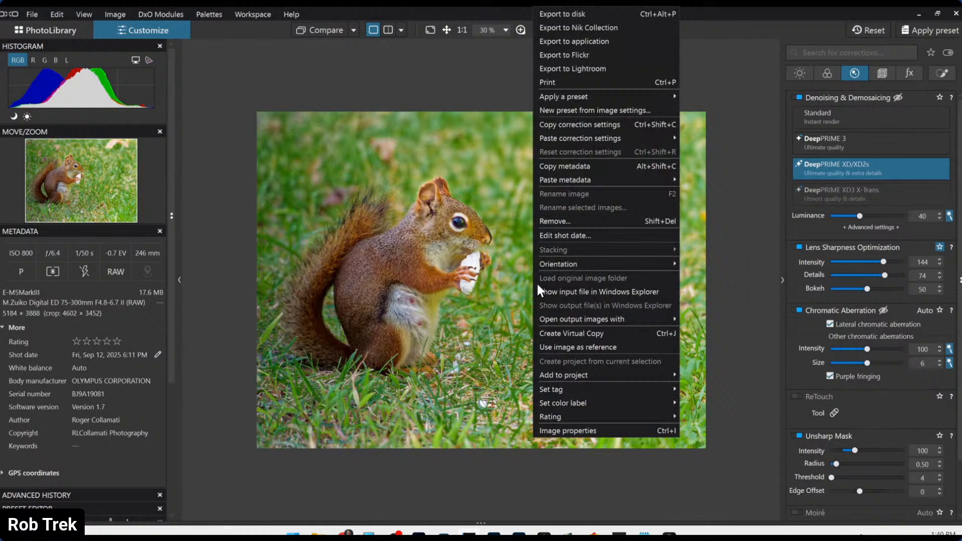
pyautogui.click(593, 14)
pyautogui.click(631, 450)
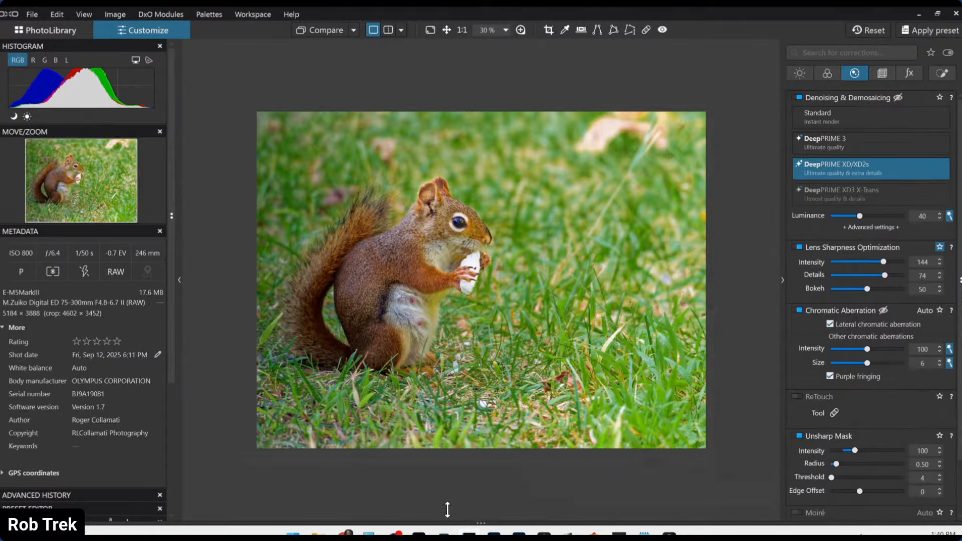
# - Reset all corrections on the squirrel's ORF file and use it as the reference image for comparison
pyautogui.moveTo(441, 454); pyautogui.dragTo(438, 411)
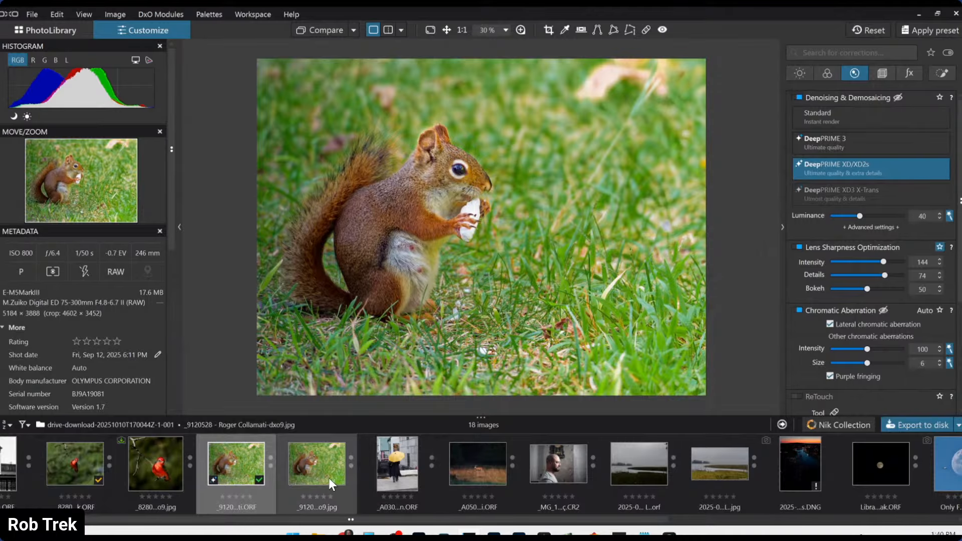
pyautogui.click(846, 29)
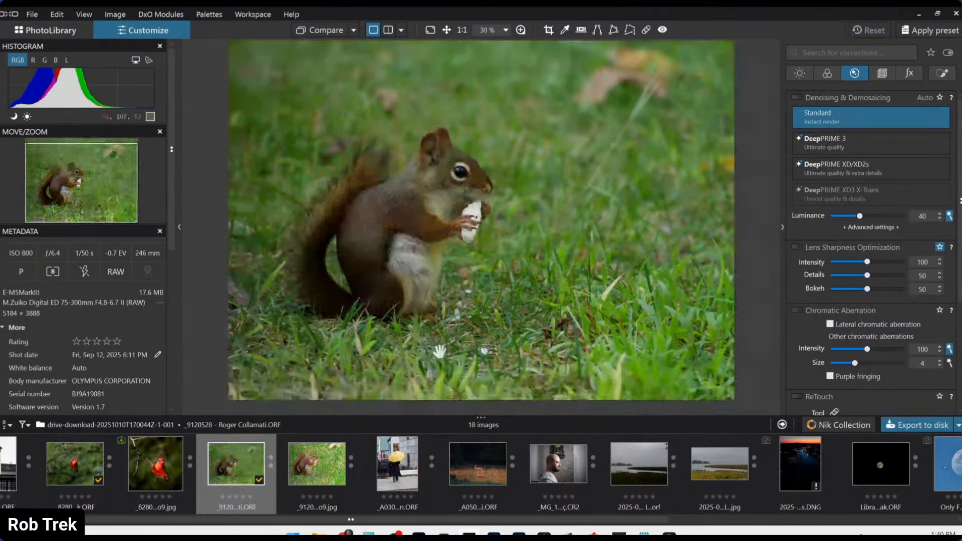
pyautogui.rightClick(232, 456)
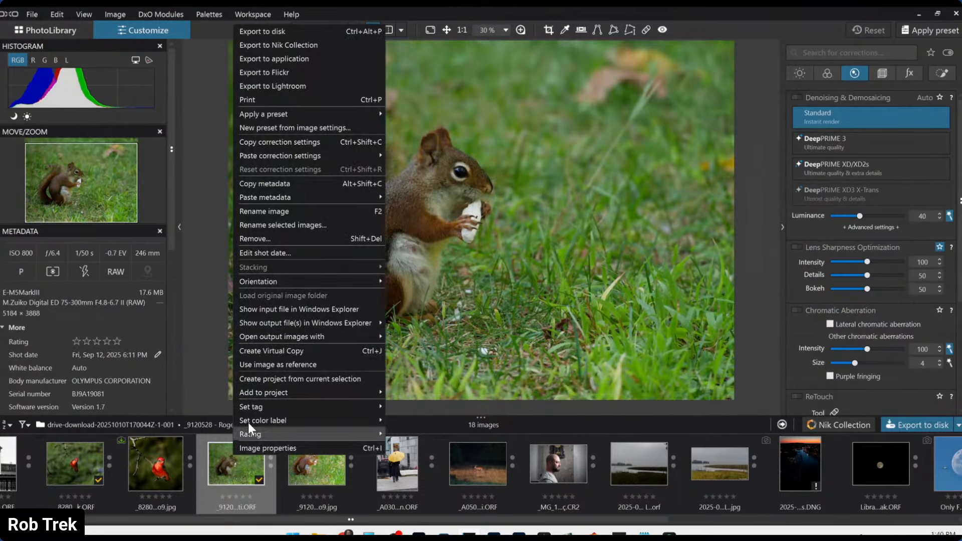
pyautogui.moveTo(273, 281)
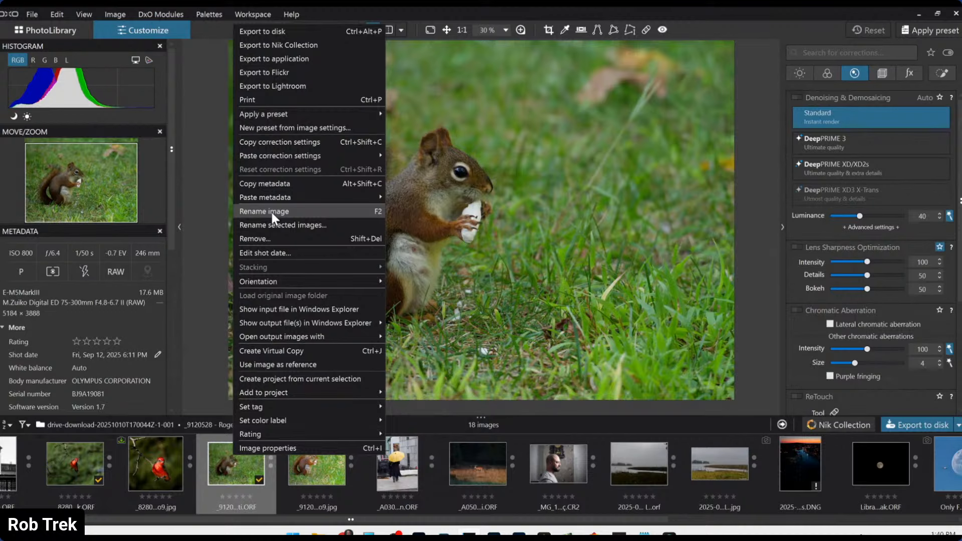
pyautogui.click(290, 361)
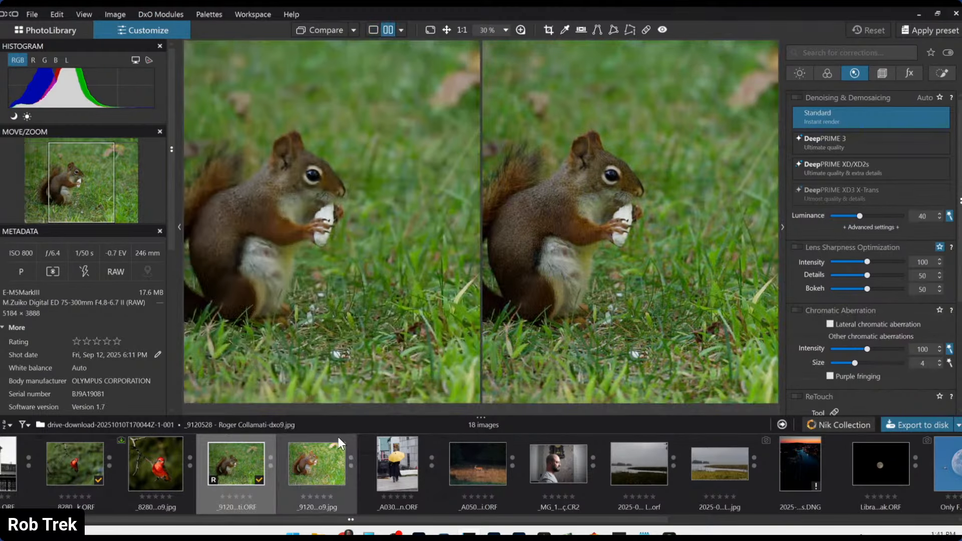
# - Show the exported squirrel JPG side by side with the reference image, with the palettes and image browser hidden
pyautogui.click(306, 459)
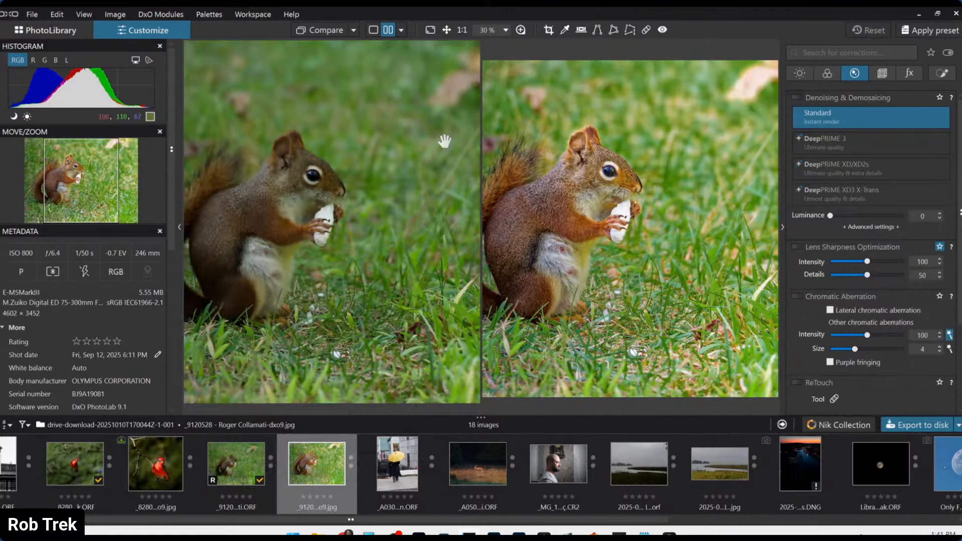
pyautogui.press('F9')
pyautogui.moveTo(500, 416); pyautogui.dragTo(500, 521)
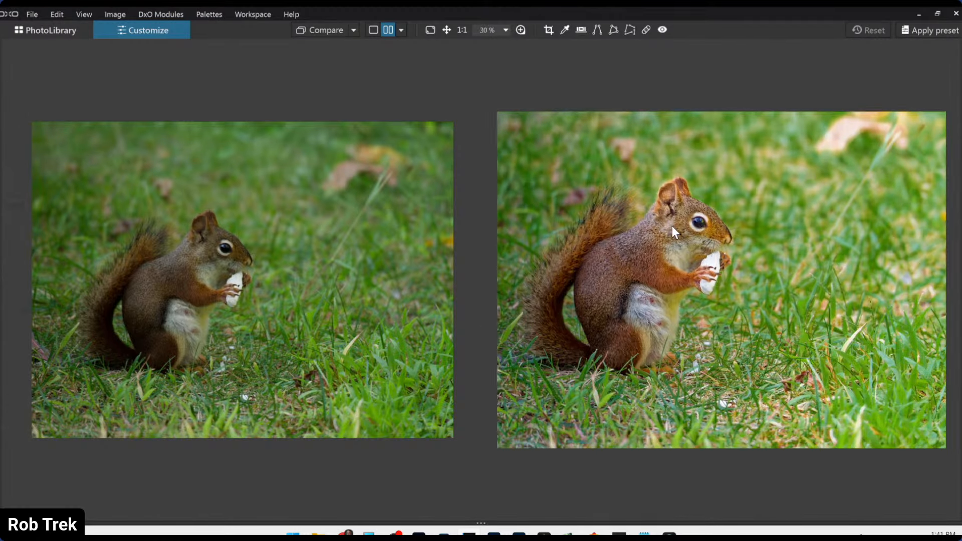
# - Examine the exported squirrel up close at 90%, and compare it with the reference in a left/right split view
pyautogui.scroll(3, 672, 227)
pyautogui.click(372, 32)
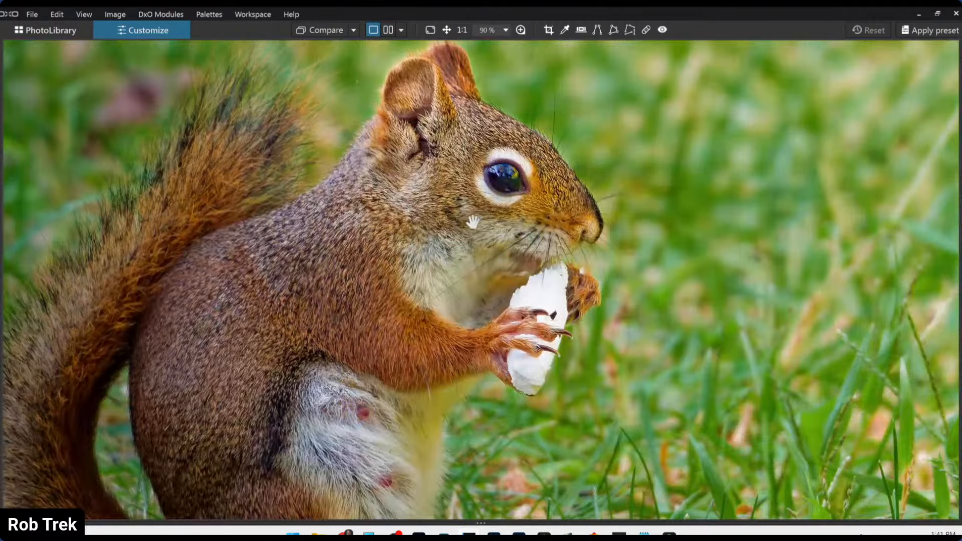
pyautogui.click(402, 30)
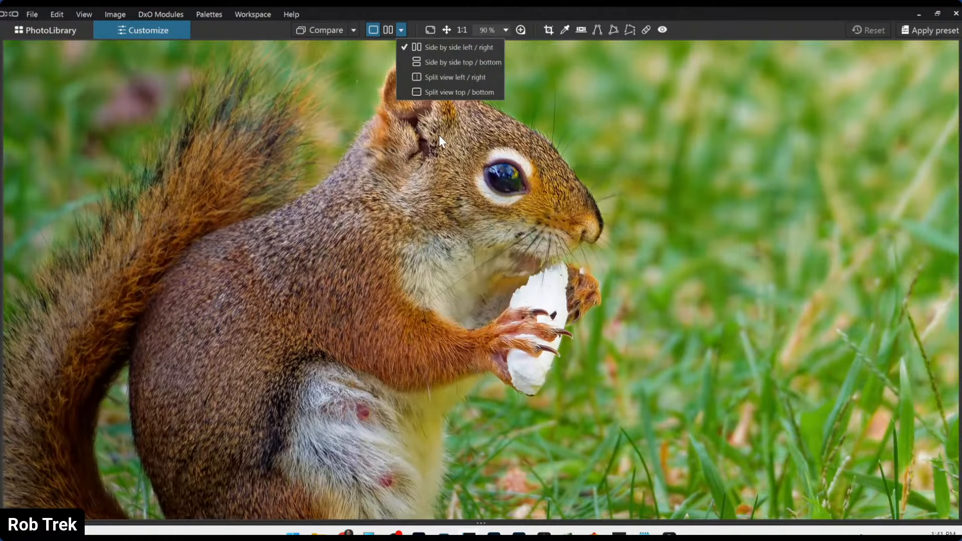
pyautogui.click(448, 78)
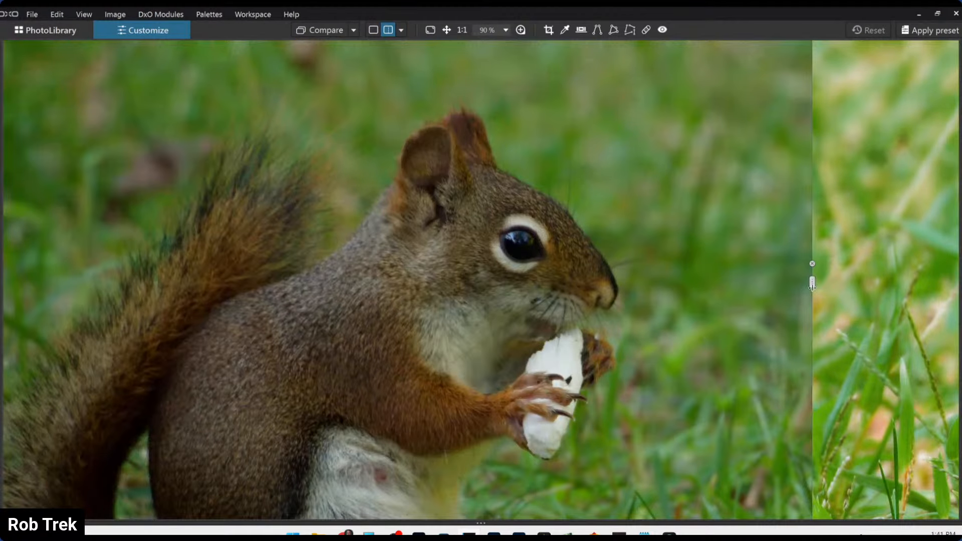
pyautogui.moveTo(812, 284); pyautogui.dragTo(793, 296)
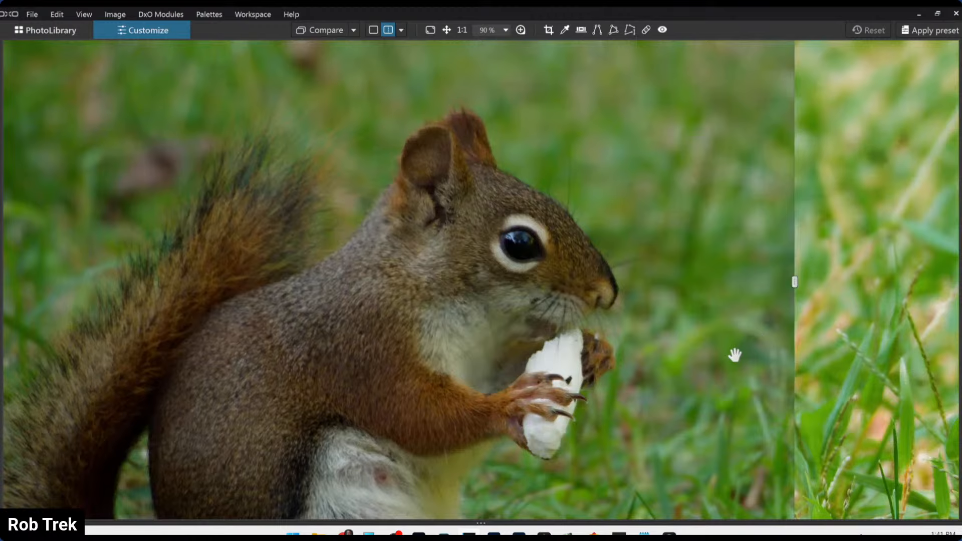
# - Switch the squirrel photo from split comparison to the single corrected view and return to the photo library
pyautogui.click(373, 31)
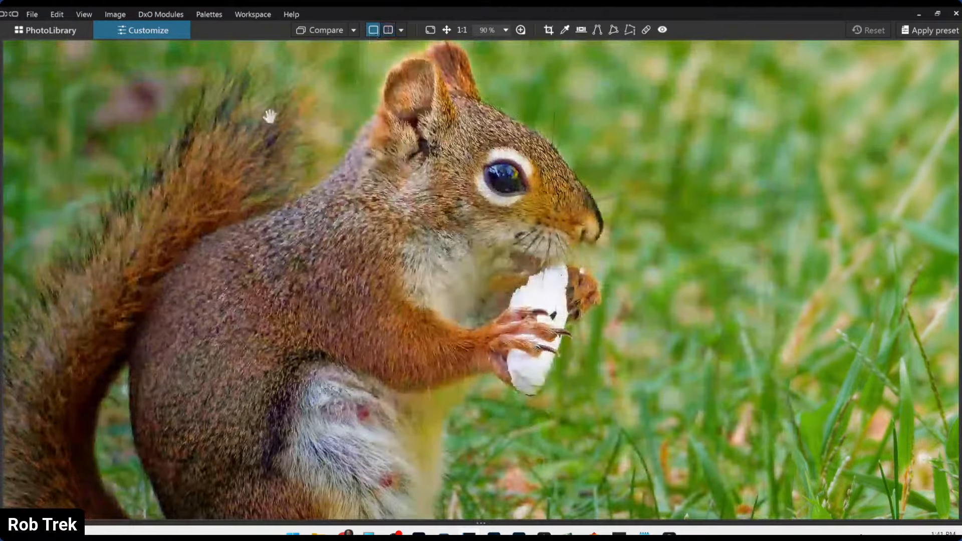
pyautogui.click(32, 30)
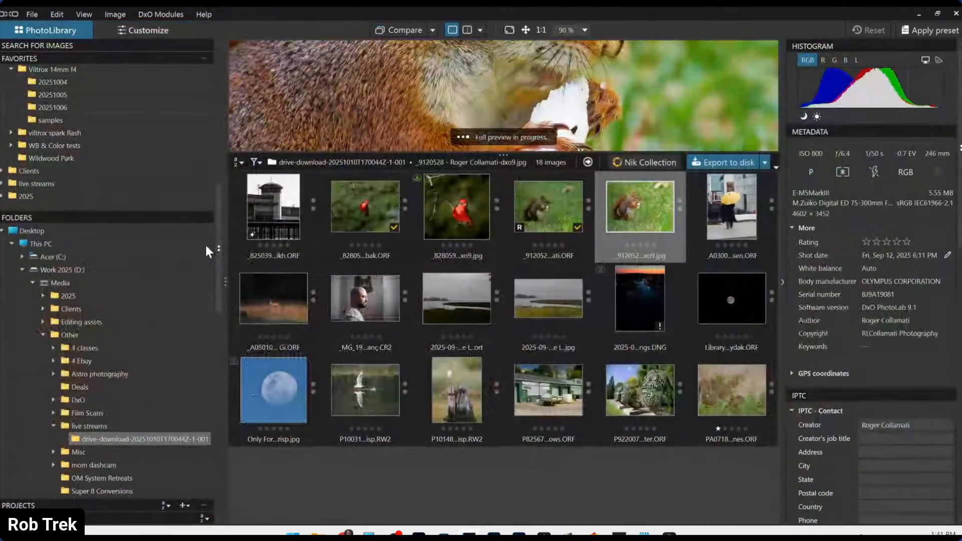
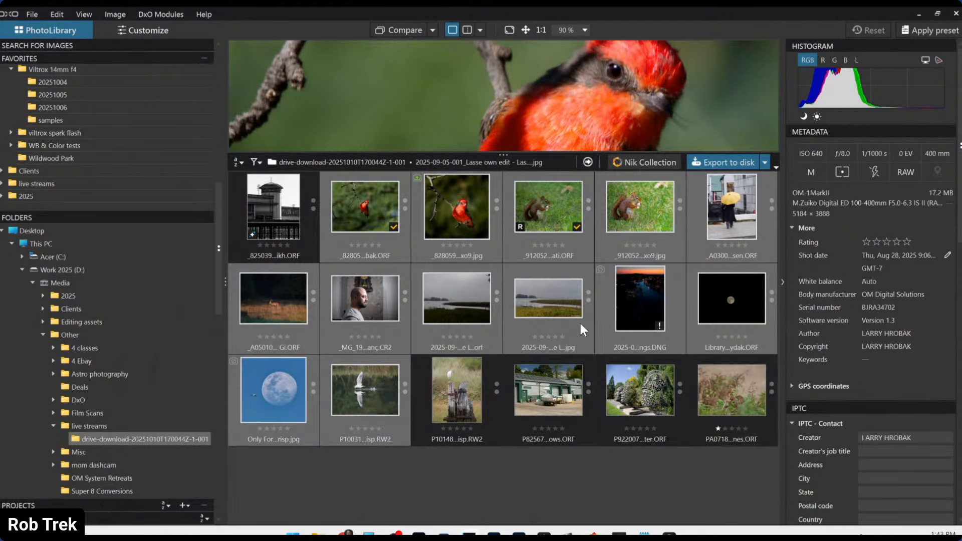
# - Create one stack from the two red bird photos, two squirrel photos, two white bird RW2 photos and the one-star brush photo
pyautogui.click(368, 210)
pyautogui.keyDown('shift'); pyautogui.click(615, 205); pyautogui.keyUp('shift')
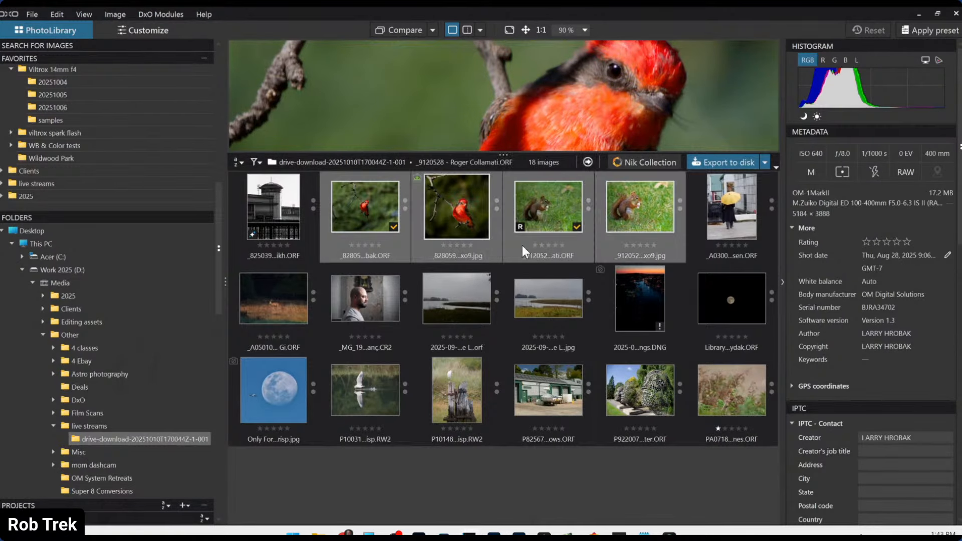
pyautogui.keyDown('ctrl'); pyautogui.click(354, 383); pyautogui.keyUp('ctrl')
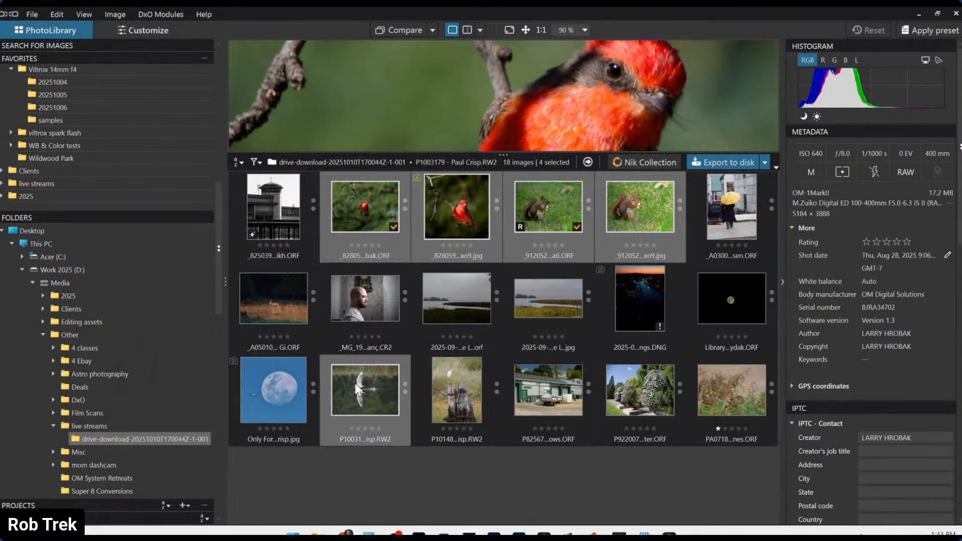
pyautogui.keyDown('ctrl'); pyautogui.click(448, 393); pyautogui.keyUp('ctrl')
pyautogui.keyDown('ctrl'); pyautogui.click(720, 389); pyautogui.keyUp('ctrl')
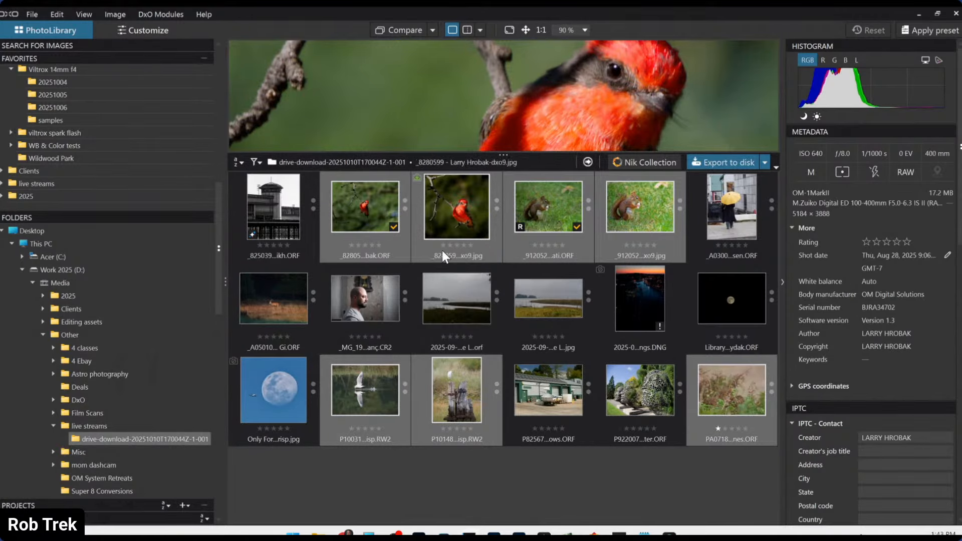
pyautogui.rightClick(369, 219)
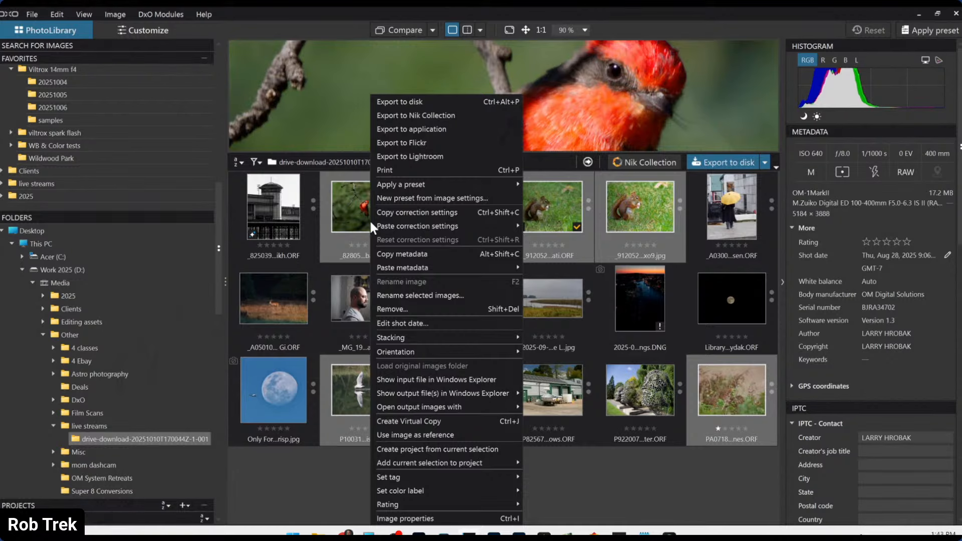
pyautogui.moveTo(461, 334)
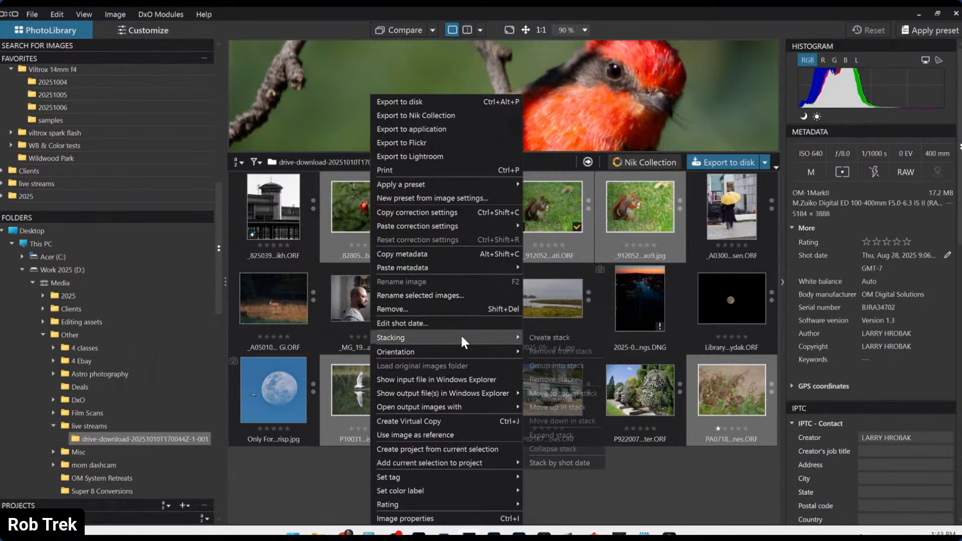
pyautogui.click(534, 336)
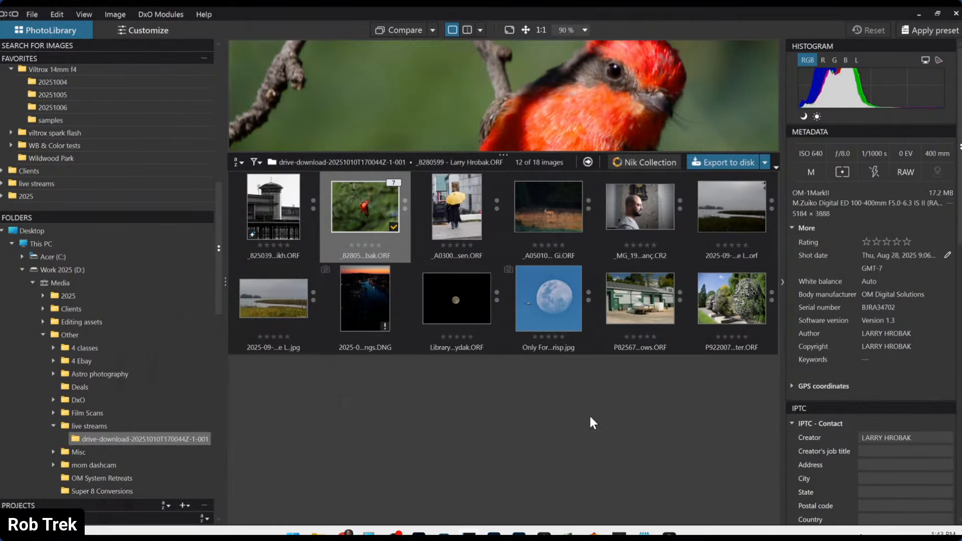
# - Try to add the deer photo to the red bird stack by creating a stack from both
pyautogui.rightClick(553, 203)
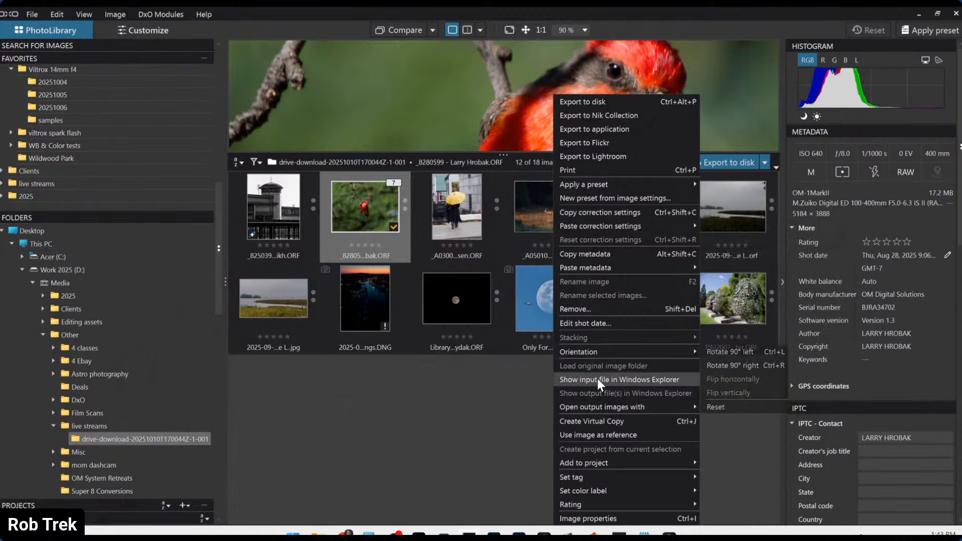
pyautogui.click(368, 211)
pyautogui.keyDown('ctrl'); pyautogui.click(546, 207); pyautogui.keyUp('ctrl')
pyautogui.rightClick(546, 207)
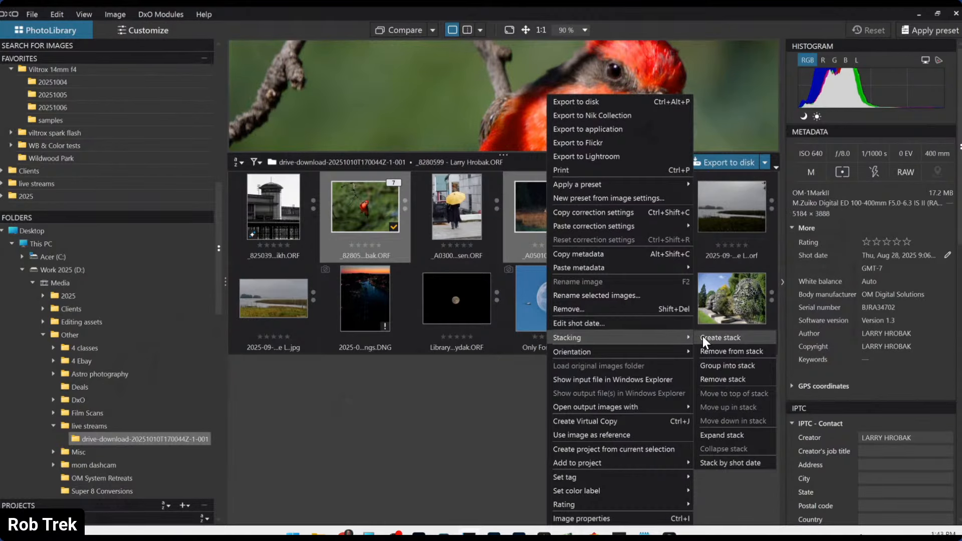
pyautogui.click(702, 336)
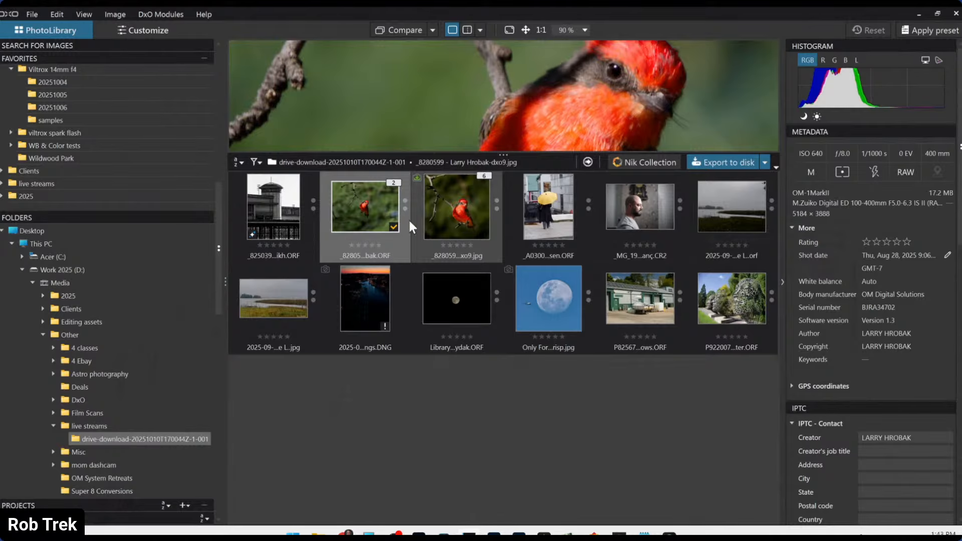
# - Expand the six-photo stack and remove the bird, squirrel and brush photos from their stacks
pyautogui.click(482, 177)
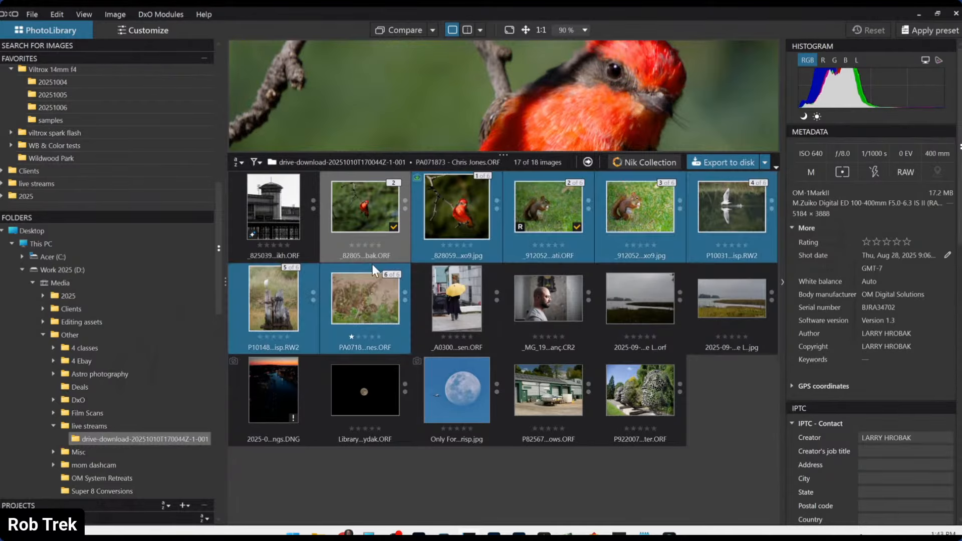
pyautogui.rightClick(369, 218)
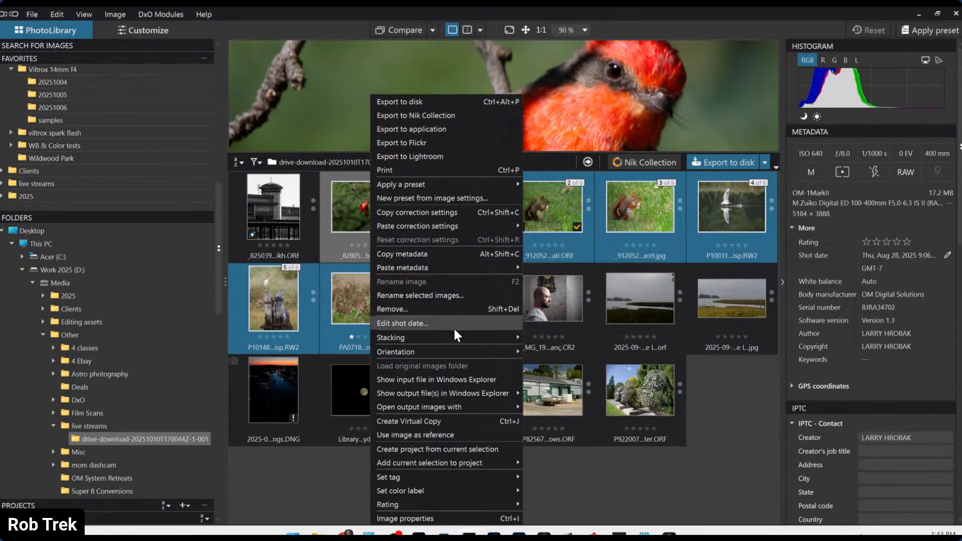
pyautogui.moveTo(459, 338)
pyautogui.click(539, 347)
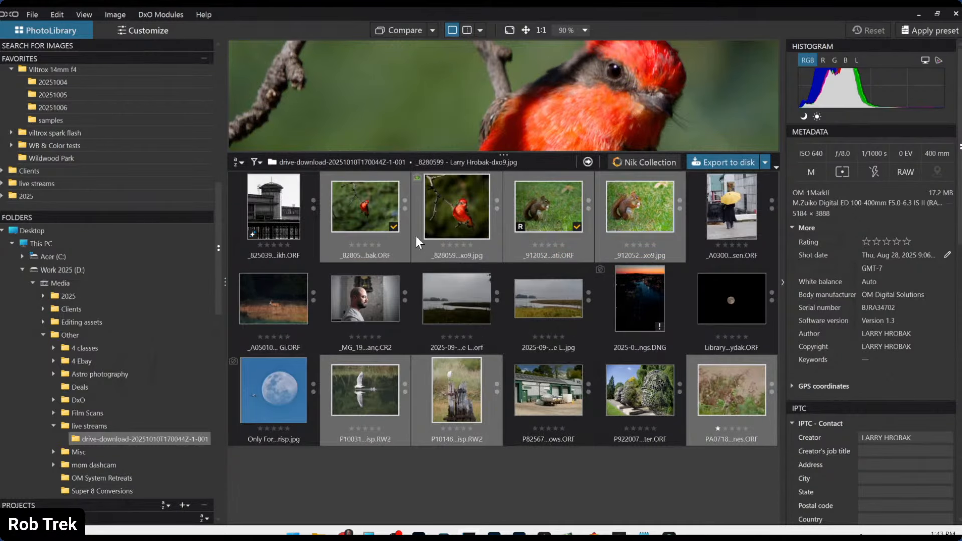
pyautogui.click(454, 215)
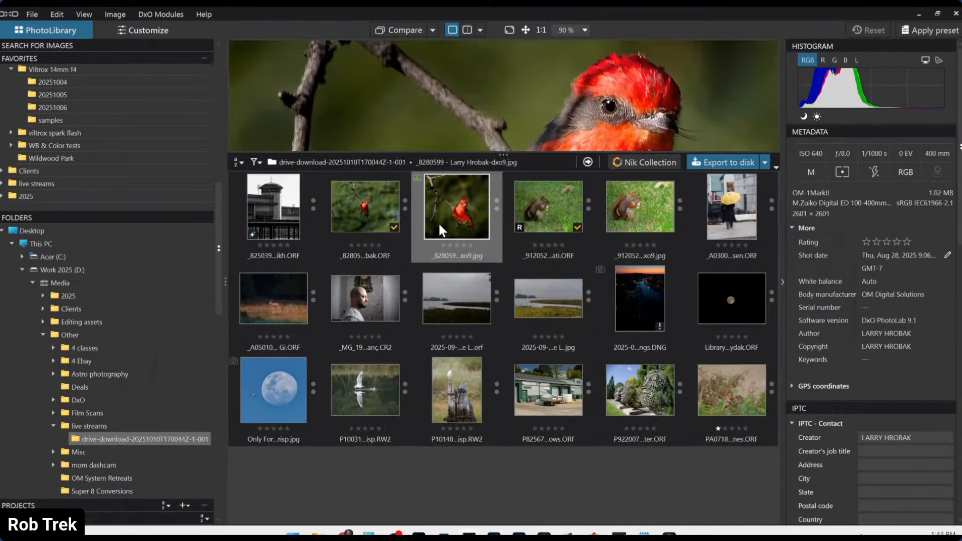
pyautogui.rightClick(438, 221)
pyautogui.moveTo(528, 350)
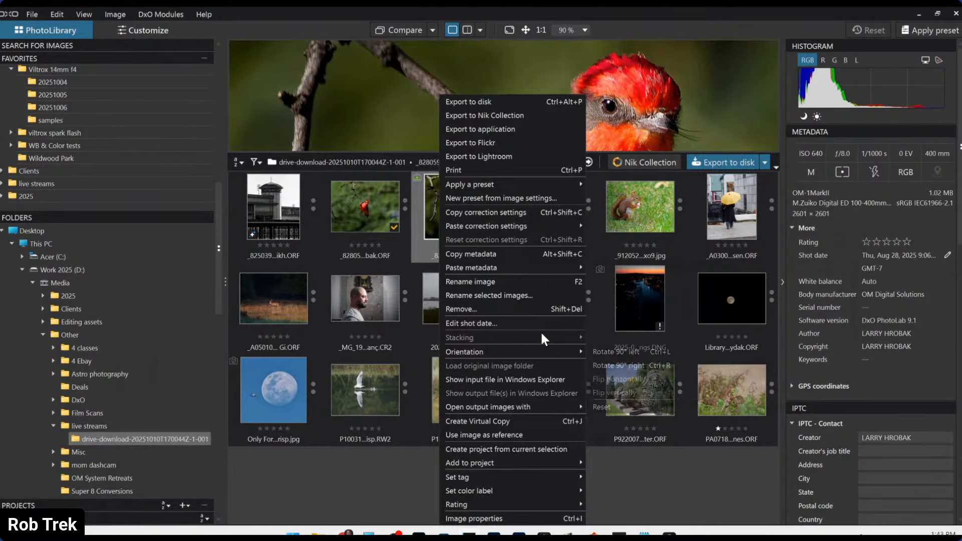
pyautogui.click(652, 227)
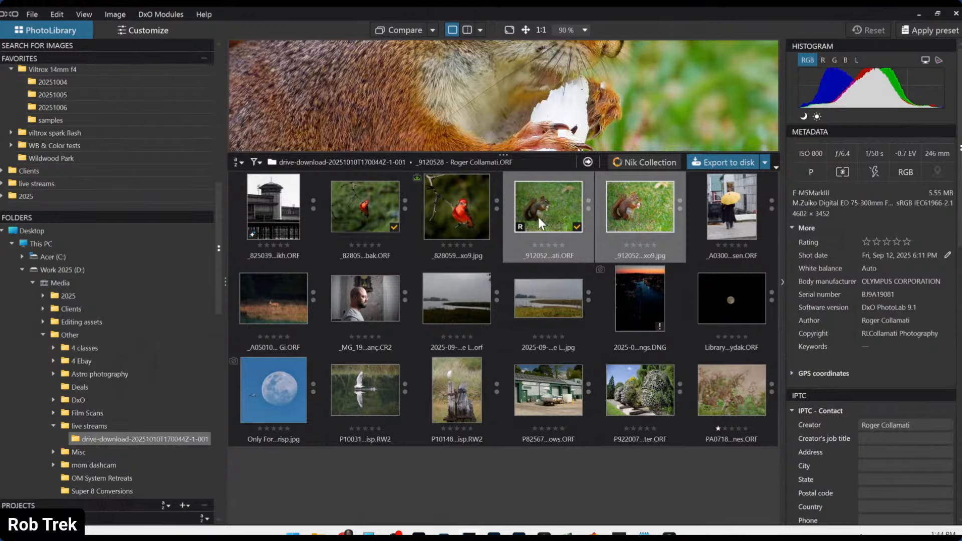
pyautogui.click(345, 210)
pyautogui.keyDown('ctrl'); pyautogui.click(421, 209); pyautogui.keyUp('ctrl')
pyautogui.click(422, 209)
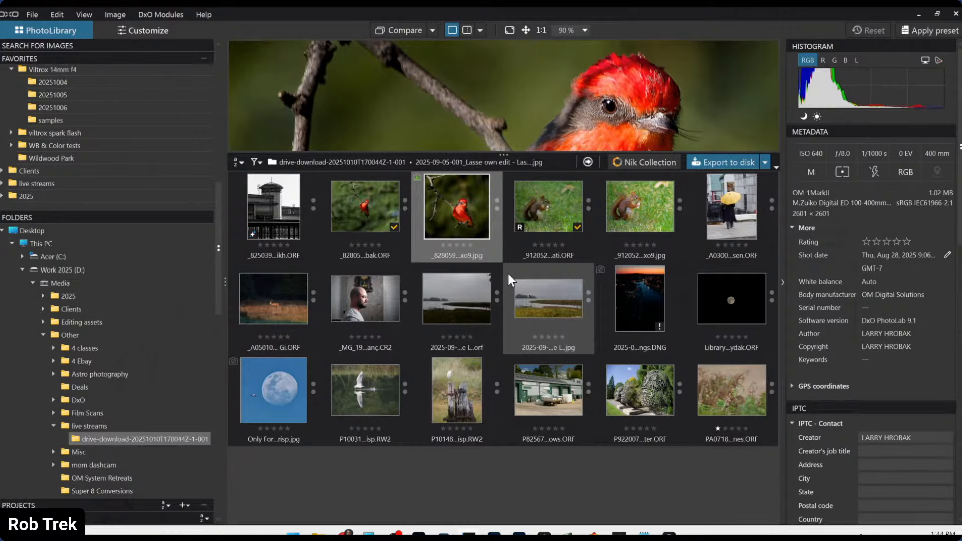
pyautogui.rightClick(468, 218)
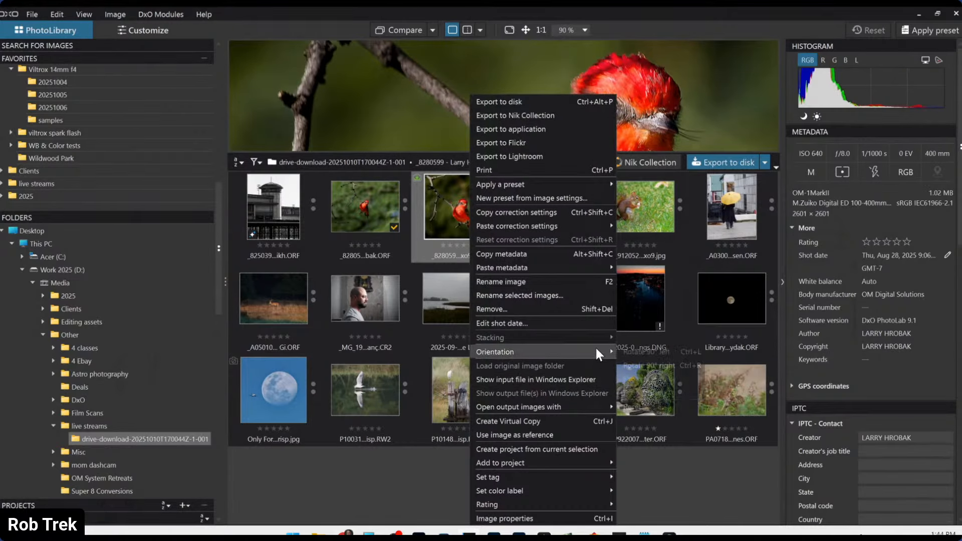
# - Stack the red bird ORF and its JPEG version by shot date with a 00:00:00 time interval
pyautogui.keyDown('ctrl'); pyautogui.click(368, 199); pyautogui.keyUp('ctrl')
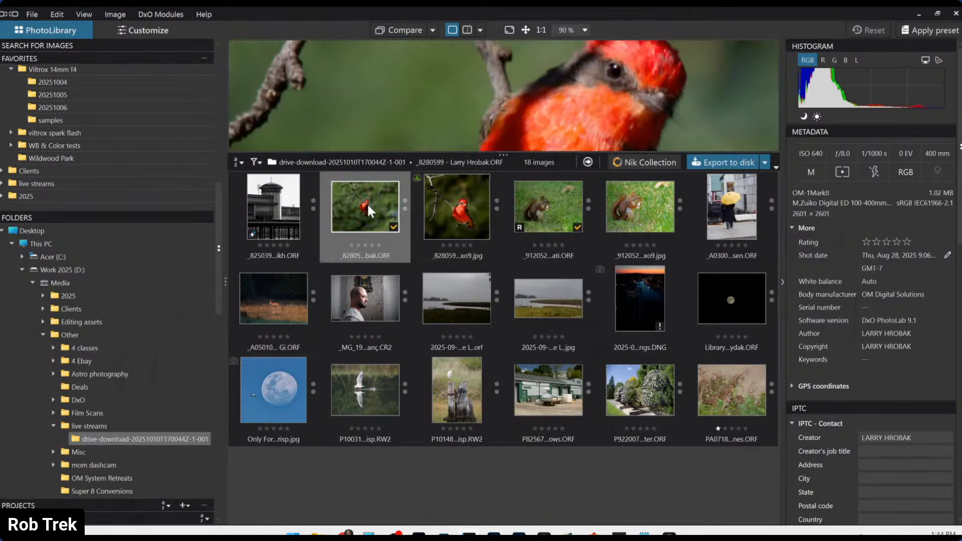
pyautogui.rightClick(428, 209)
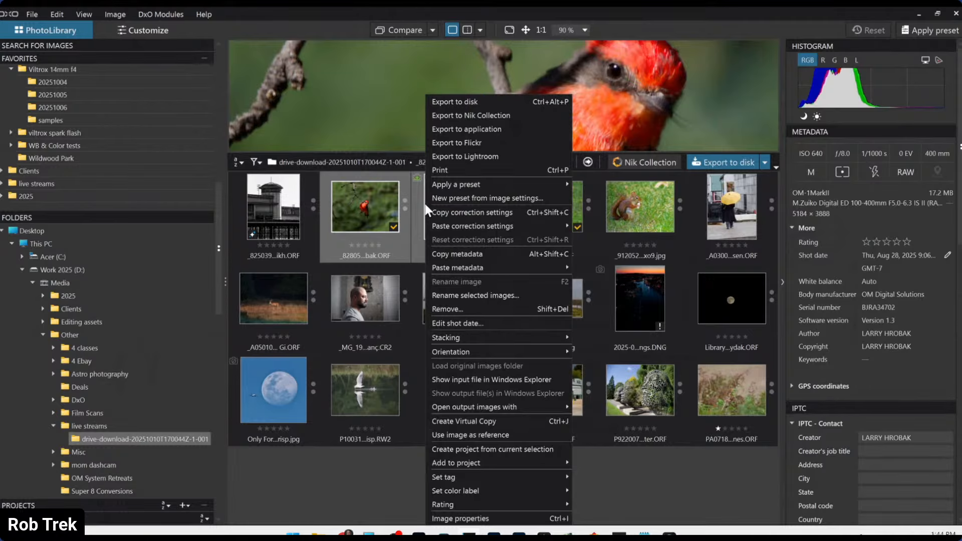
pyautogui.moveTo(530, 334)
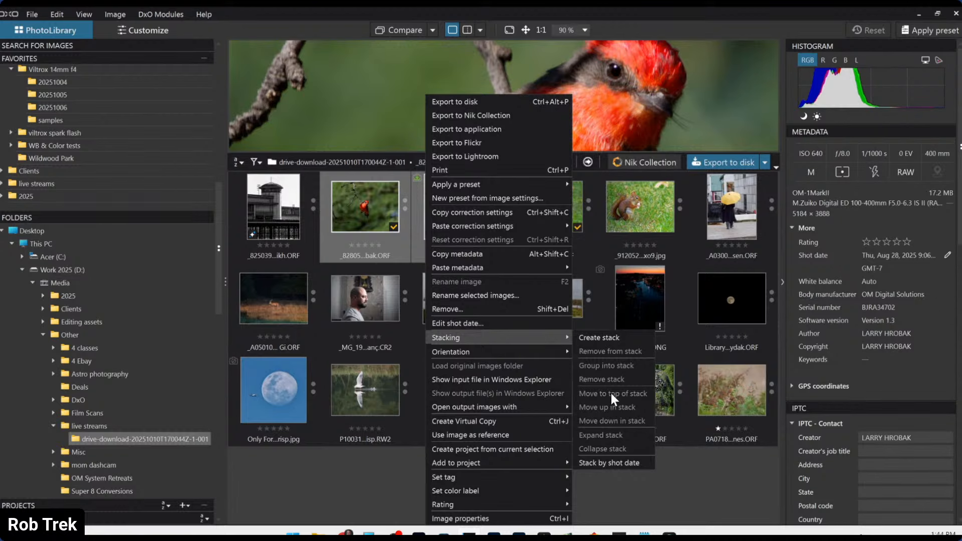
pyautogui.click(609, 462)
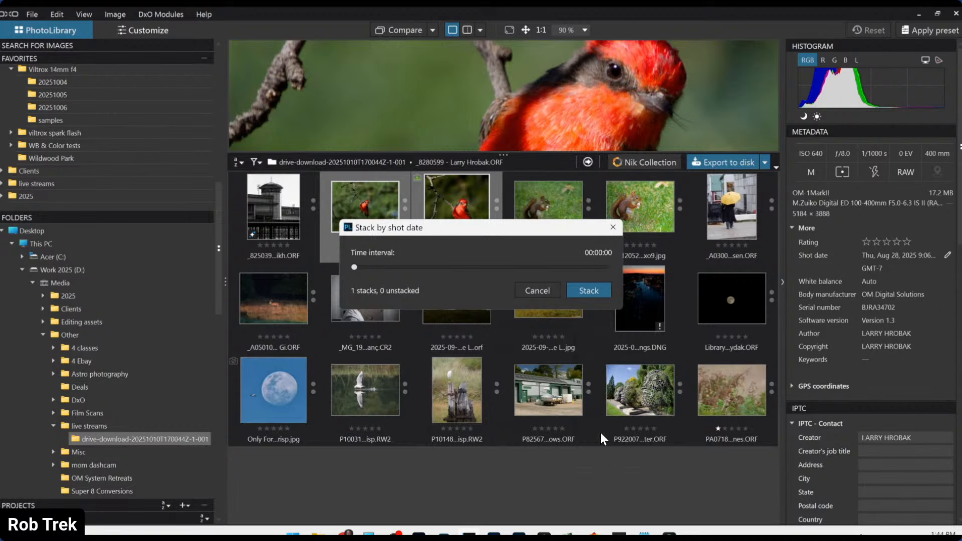
pyautogui.click(581, 291)
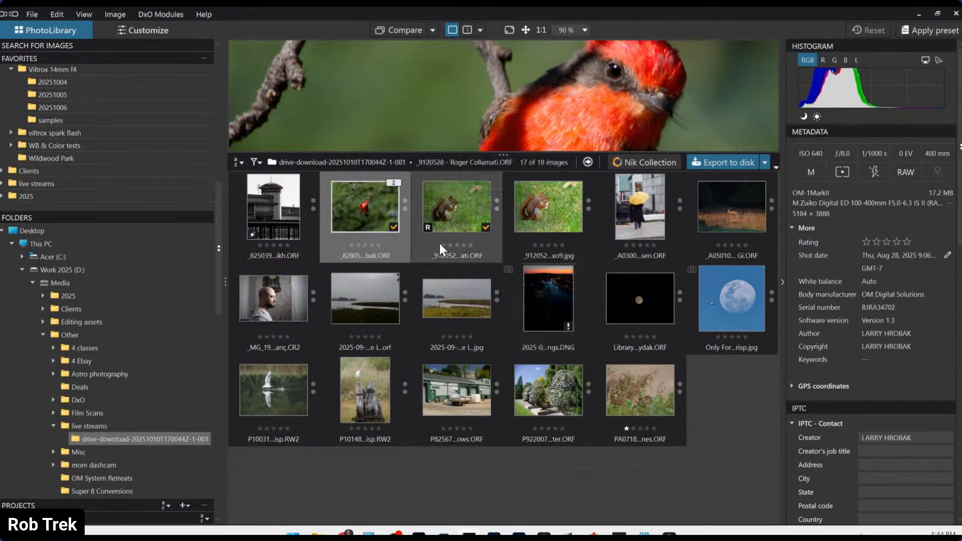
# - Expand and collapse the two-photo red bird stack to review it, and unstack it using Remove from stack
pyautogui.click(389, 183)
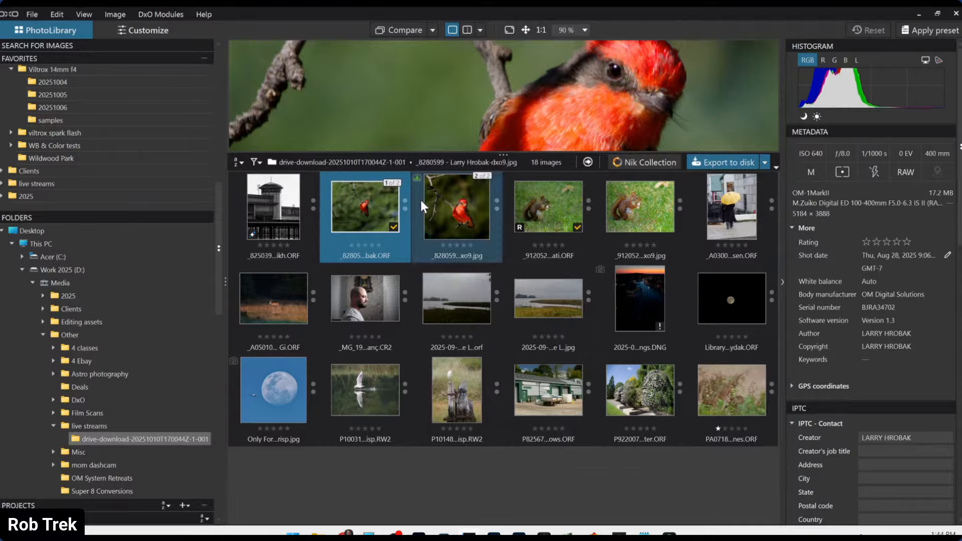
pyautogui.click(397, 185)
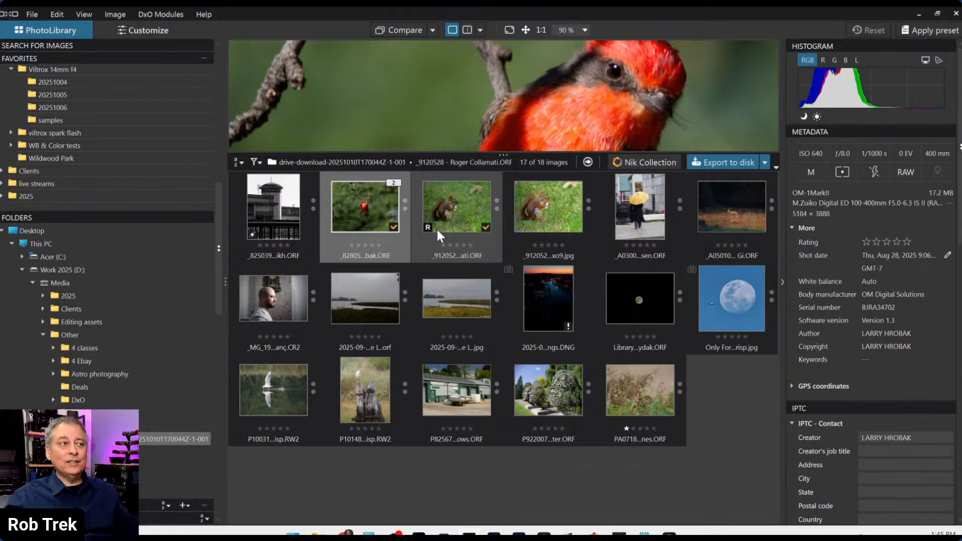
pyautogui.rightClick(383, 211)
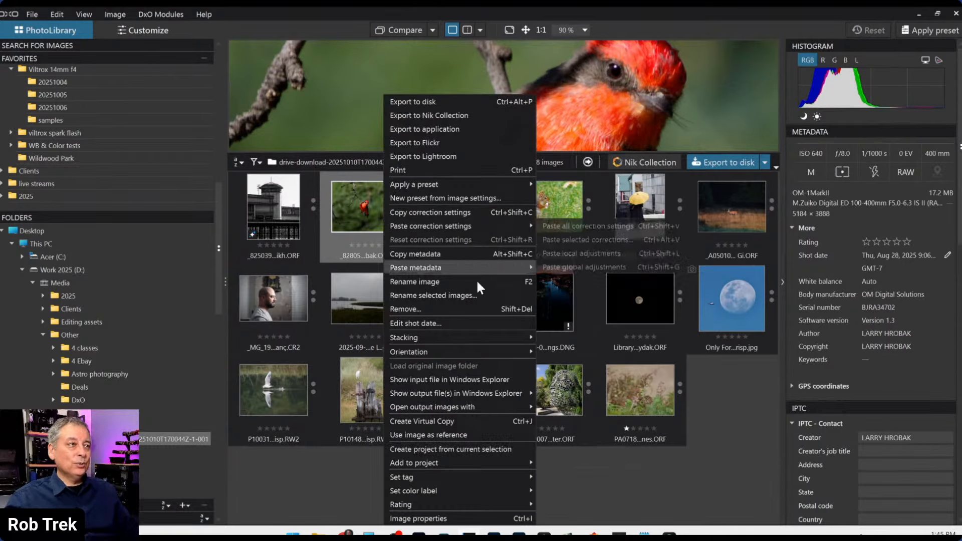
pyautogui.moveTo(506, 337)
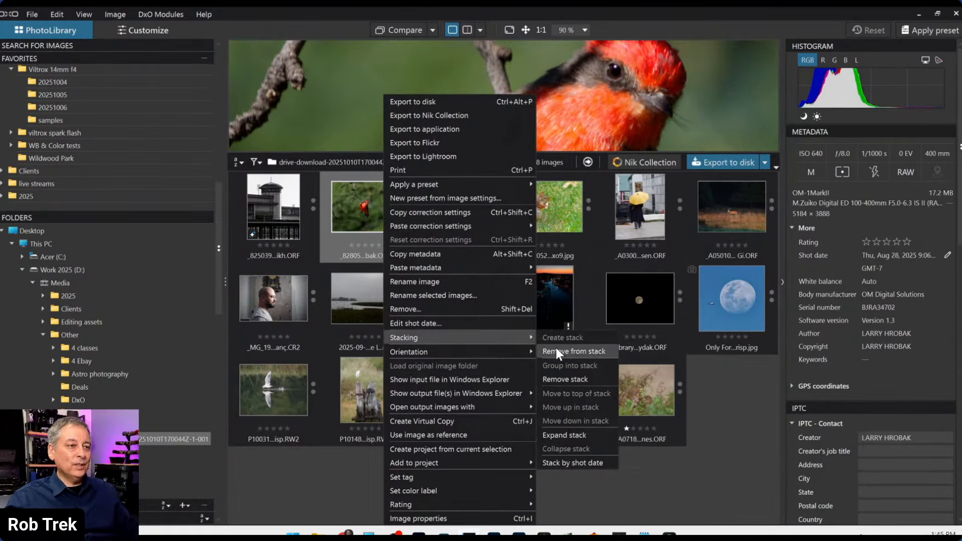
pyautogui.click(555, 351)
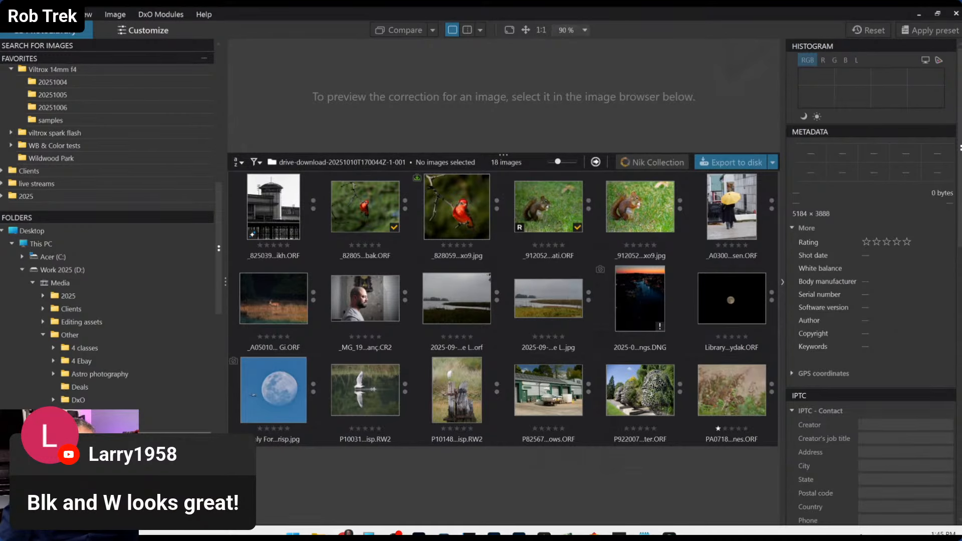
# - Open the black-and-white tower building photo in the Customize view to examine it, and return to the photo library
pyautogui.click(256, 199)
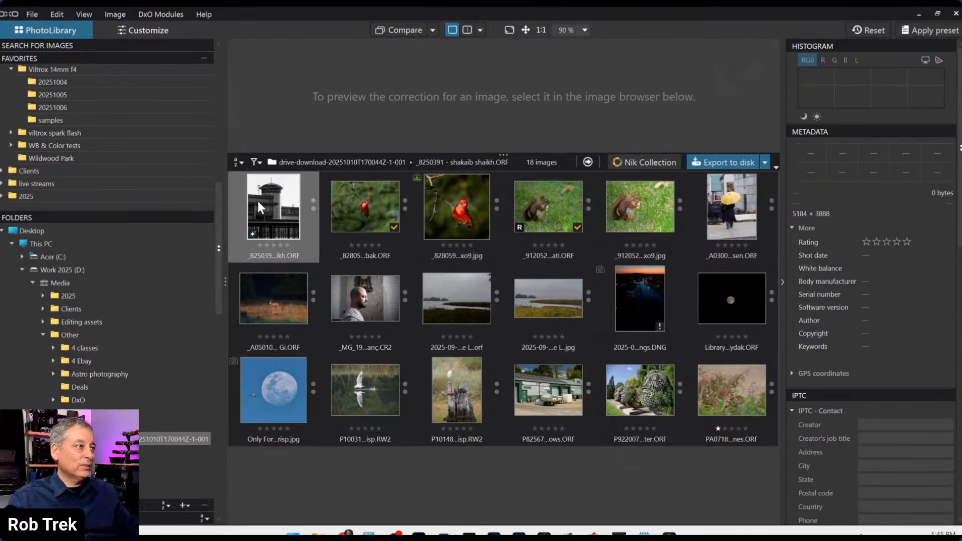
pyautogui.doubleClick(258, 201)
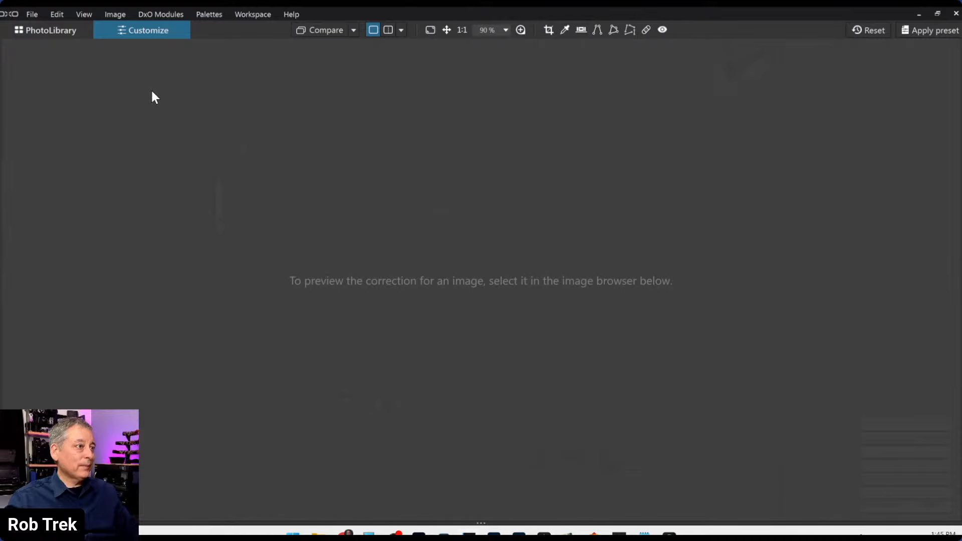
pyautogui.click(59, 30)
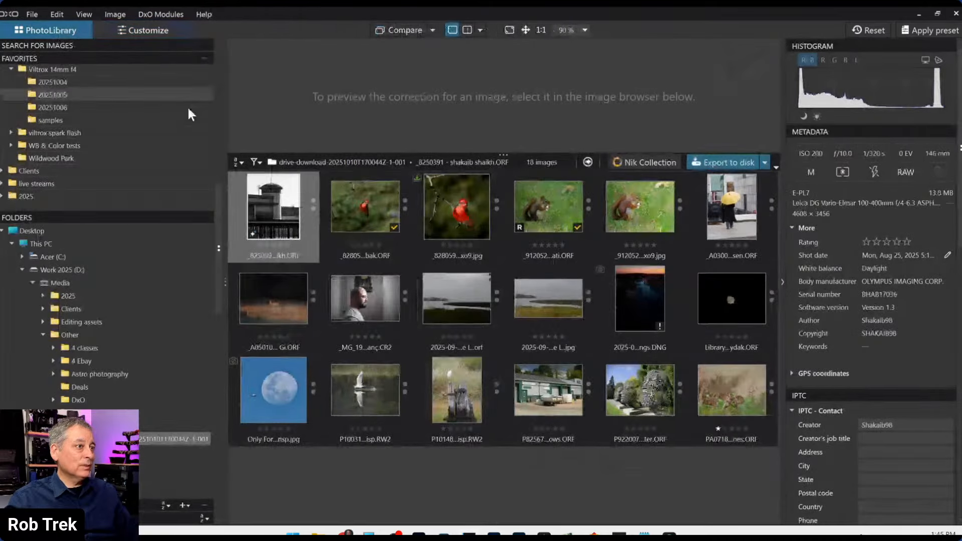
pyautogui.doubleClick(287, 231)
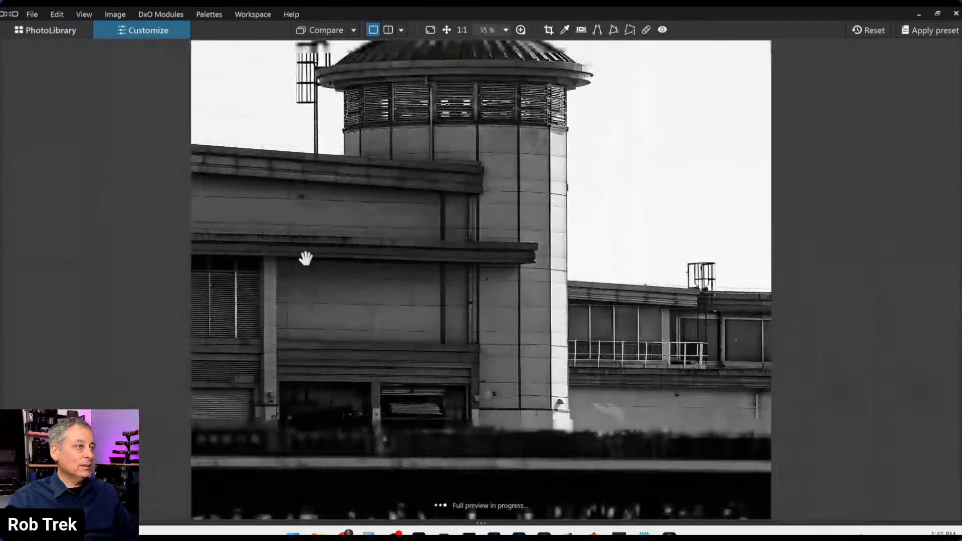
pyautogui.click(68, 31)
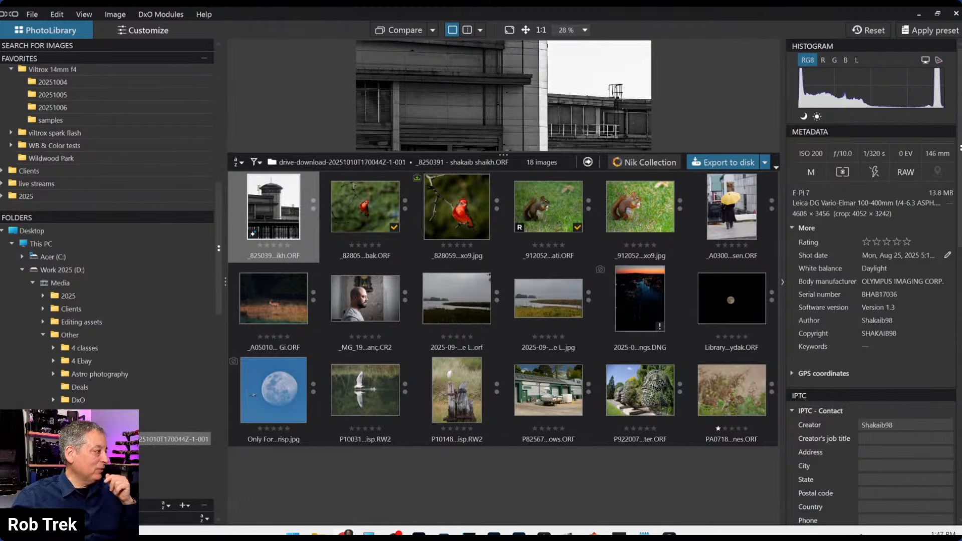
# - Apply the first general-purpose preset to the yellow umbrella street photo and turn on its Perspective correction
pyautogui.doubleClick(722, 228)
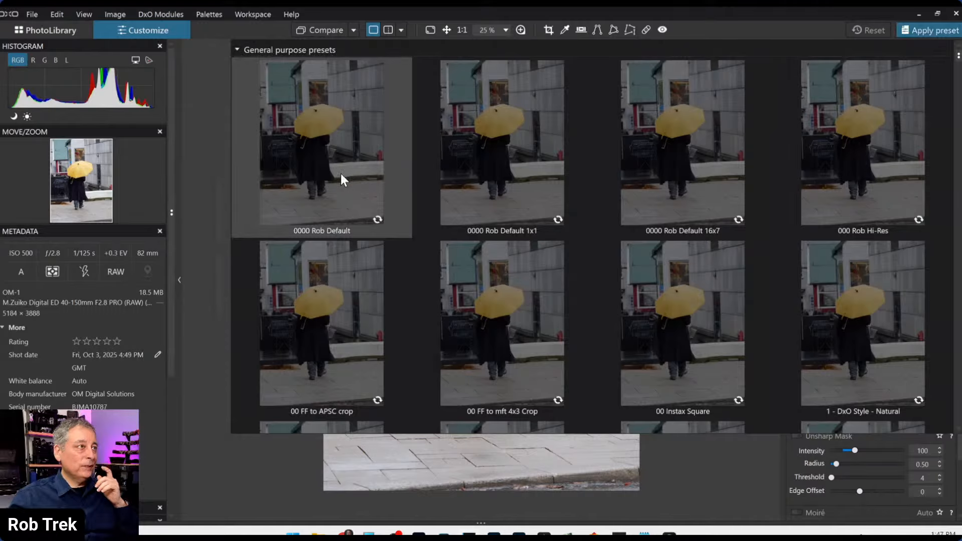
pyautogui.click(340, 174)
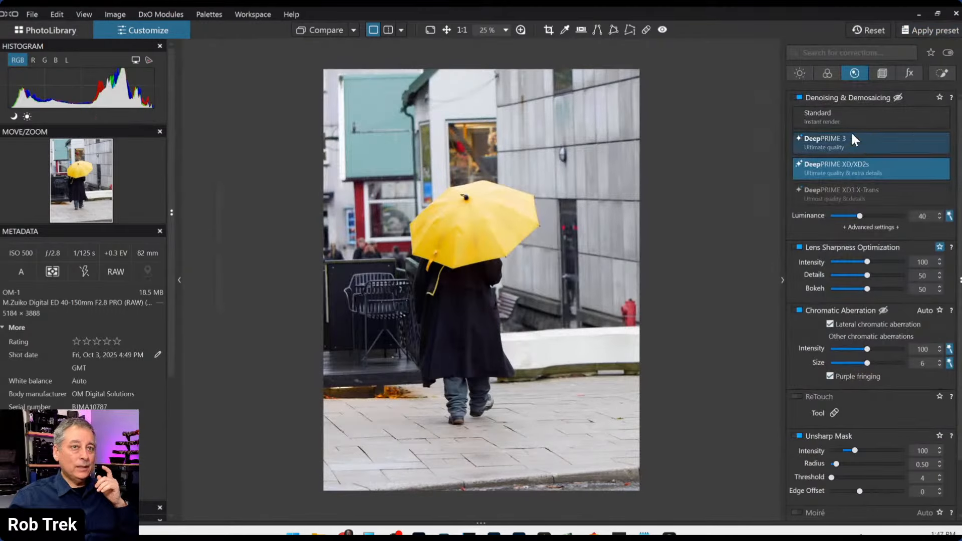
pyautogui.click(880, 74)
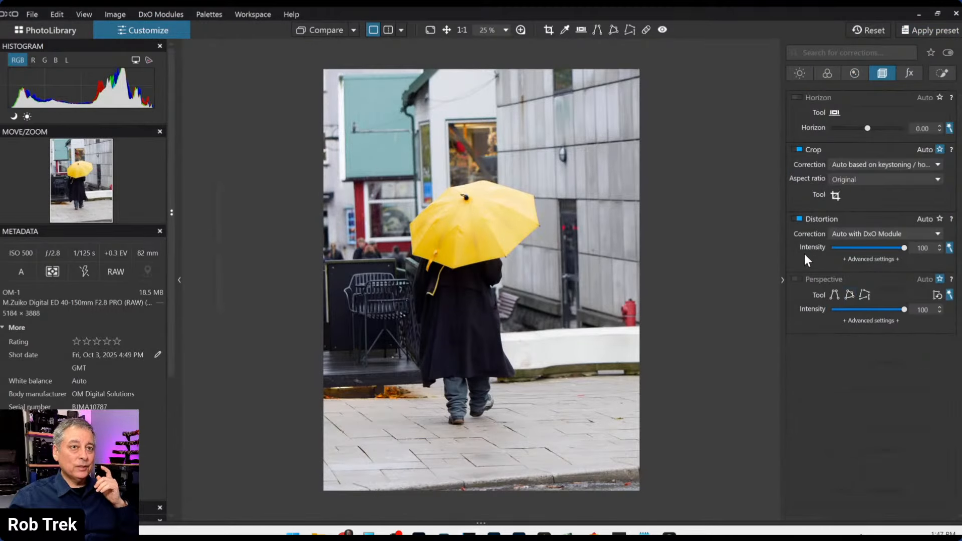
pyautogui.click(801, 278)
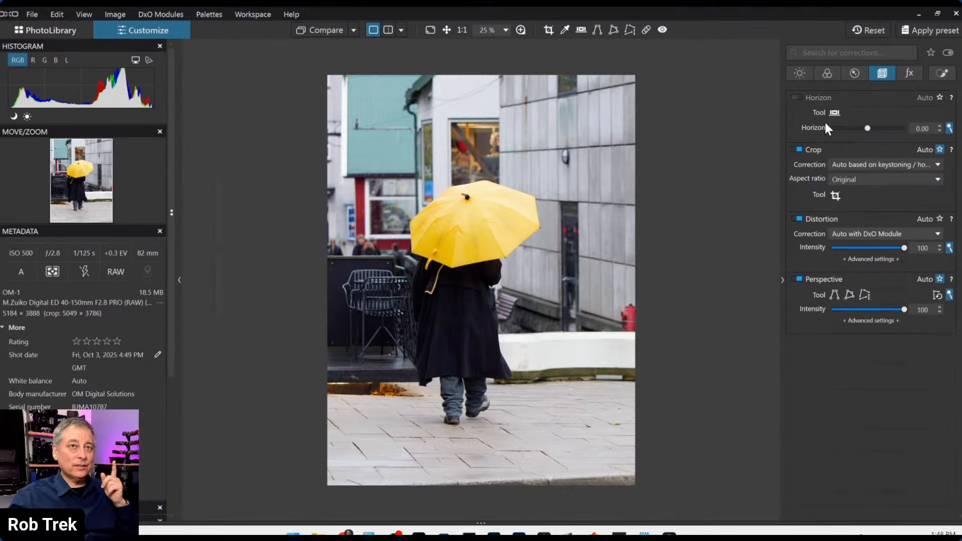
# - Crop in the umbrella photo to about 3297 × 4396 px, and change the crop's aspect ratio to 3 × 2
pyautogui.click(829, 195)
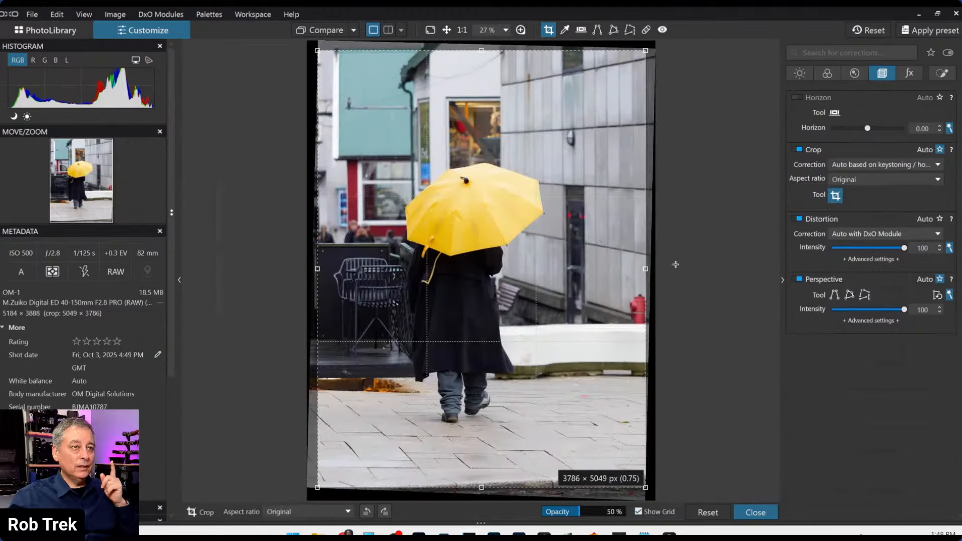
pyautogui.moveTo(648, 271); pyautogui.dragTo(604, 269)
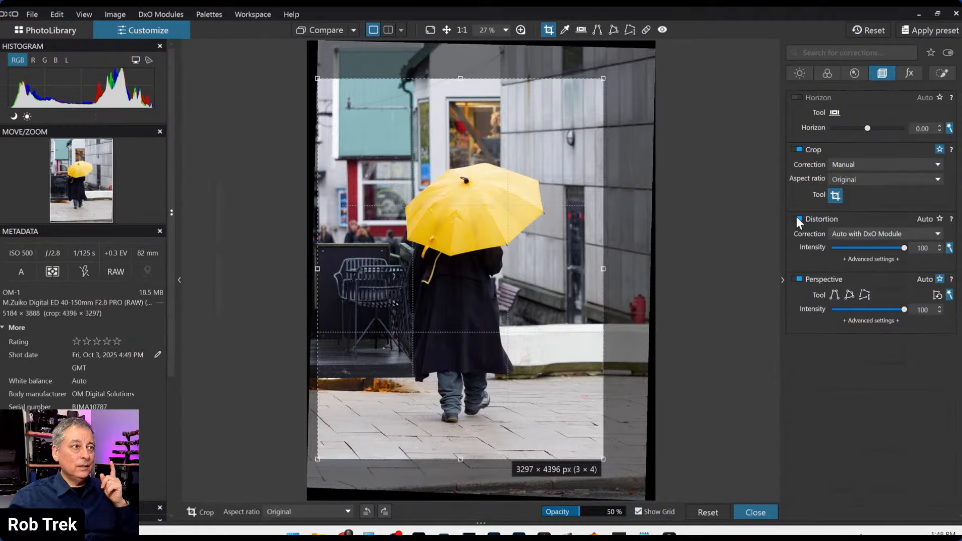
pyautogui.click(869, 181)
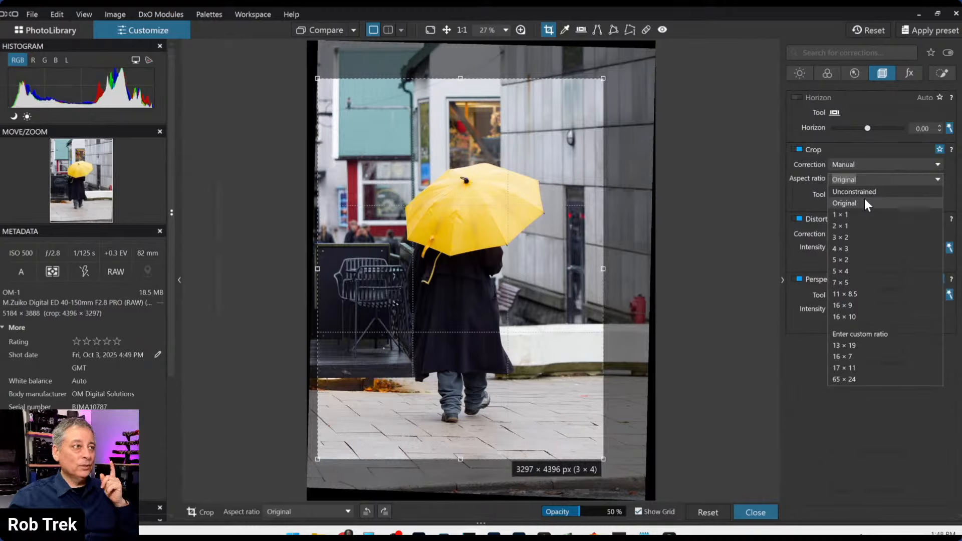
pyautogui.click(849, 236)
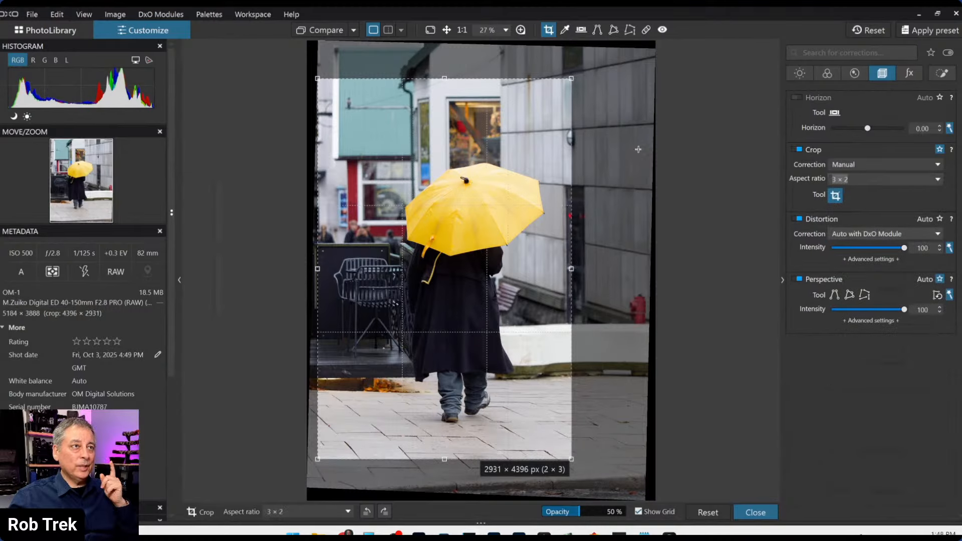
# - Try a 16 × 9 aspect ratio for the crop, enlarging the frame to about 2751 × 4891 px
pyautogui.click(862, 180)
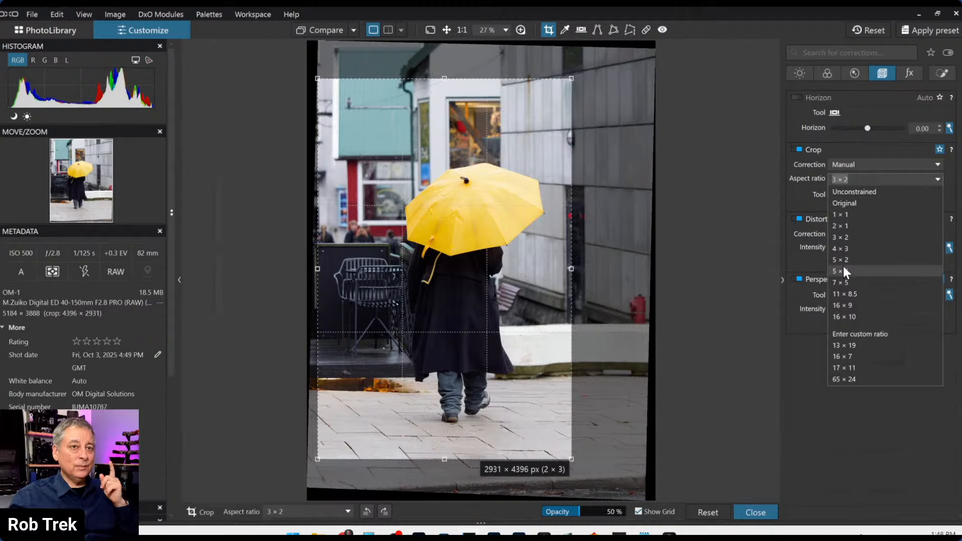
pyautogui.click(849, 305)
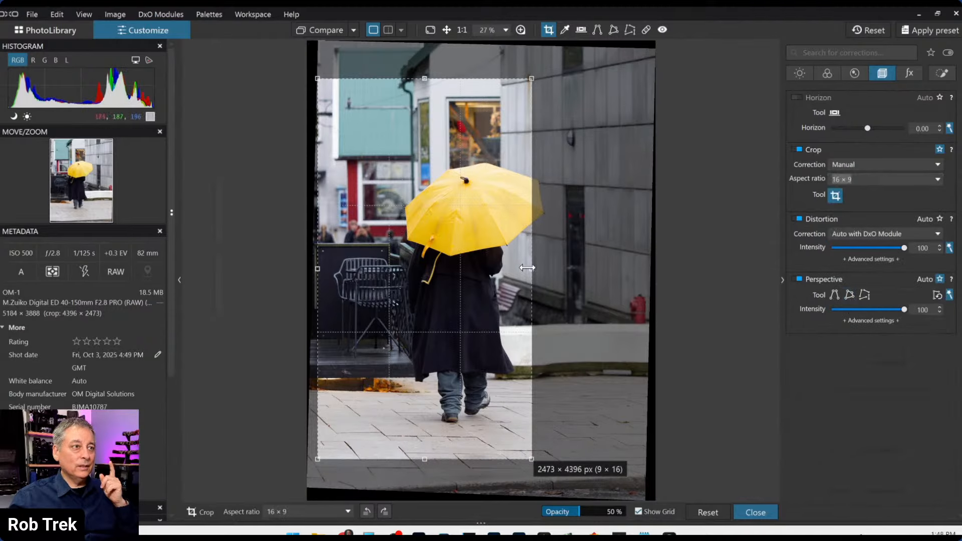
pyautogui.moveTo(527, 268)
pyautogui.mouseDown()
pyautogui.moveTo(565, 266)
pyautogui.moveTo(534, 258)
pyautogui.mouseUp()
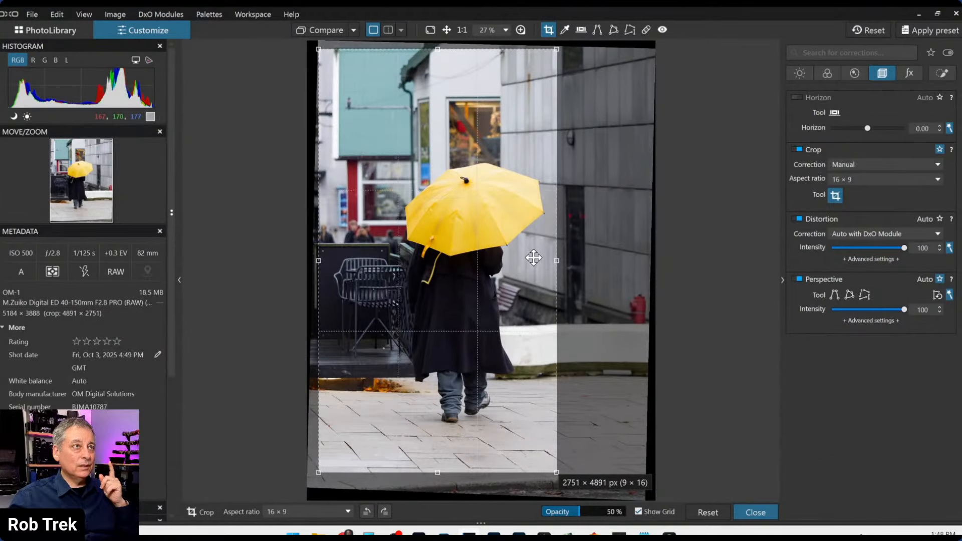
# - Set the crop's aspect ratio to 3 × 2, tighten the frame to about 2795 × 4192 px and apply it
pyautogui.click(874, 180)
pyautogui.click(851, 236)
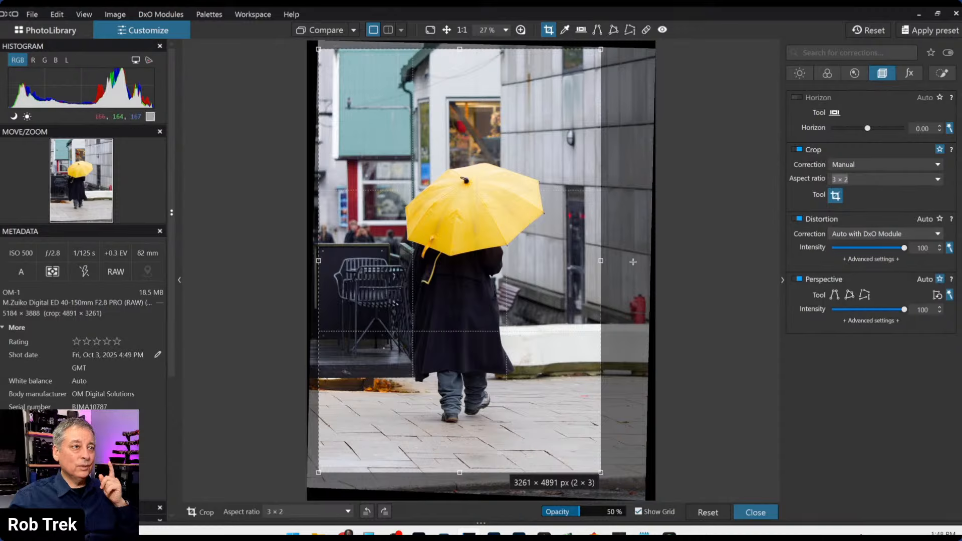
pyautogui.moveTo(574, 259); pyautogui.dragTo(514, 241)
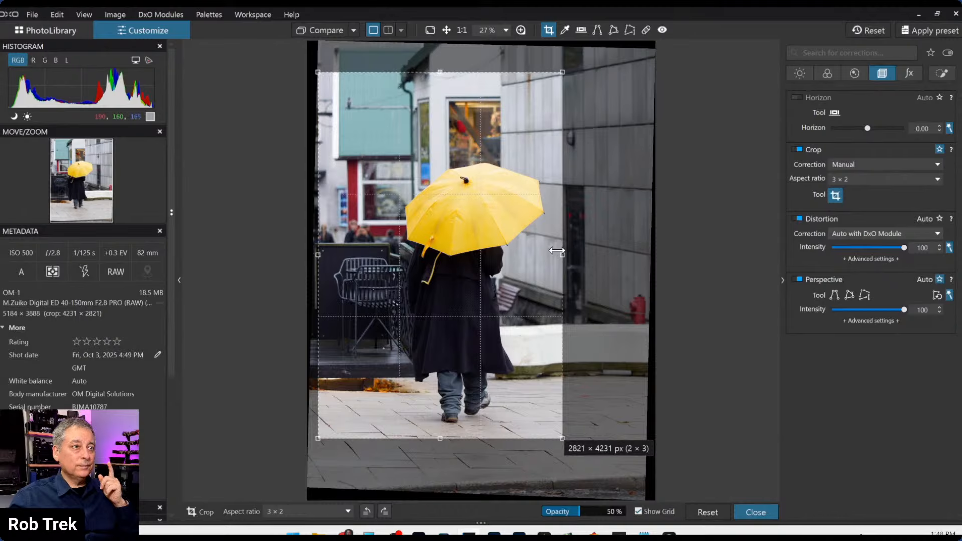
pyautogui.moveTo(559, 253); pyautogui.dragTo(557, 254)
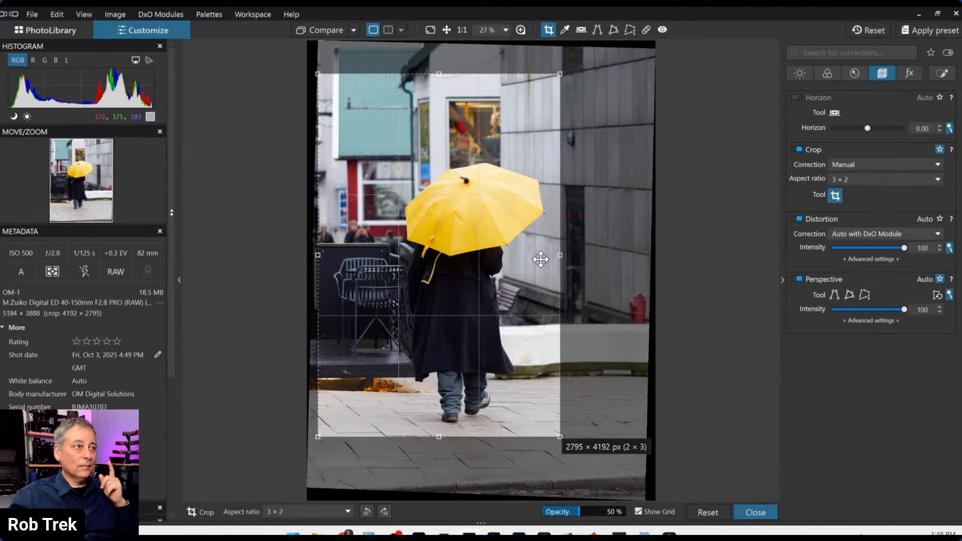
pyautogui.press('Return')
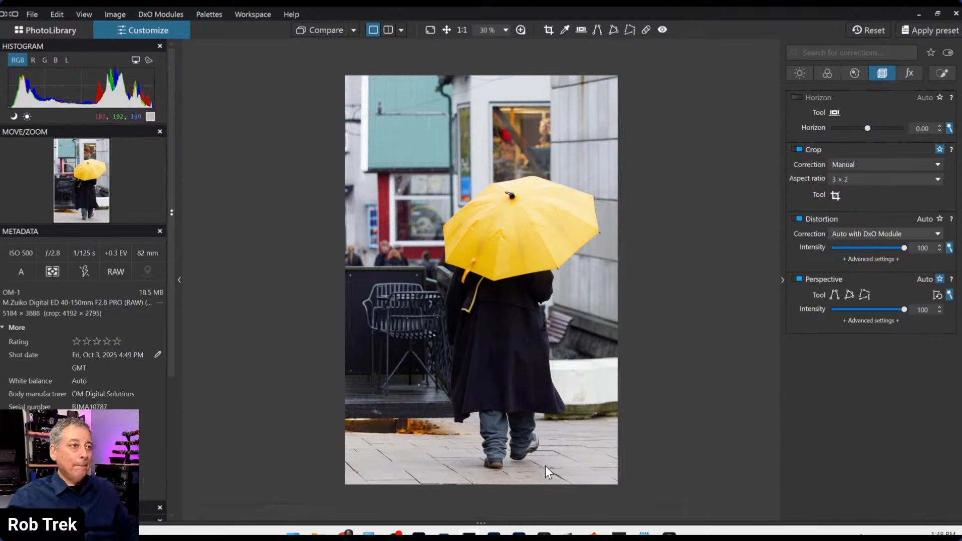
# - Cool the umbrella photo's RAW white balance by setting the temperature to 4914
pyautogui.click(800, 75)
pyautogui.click(826, 75)
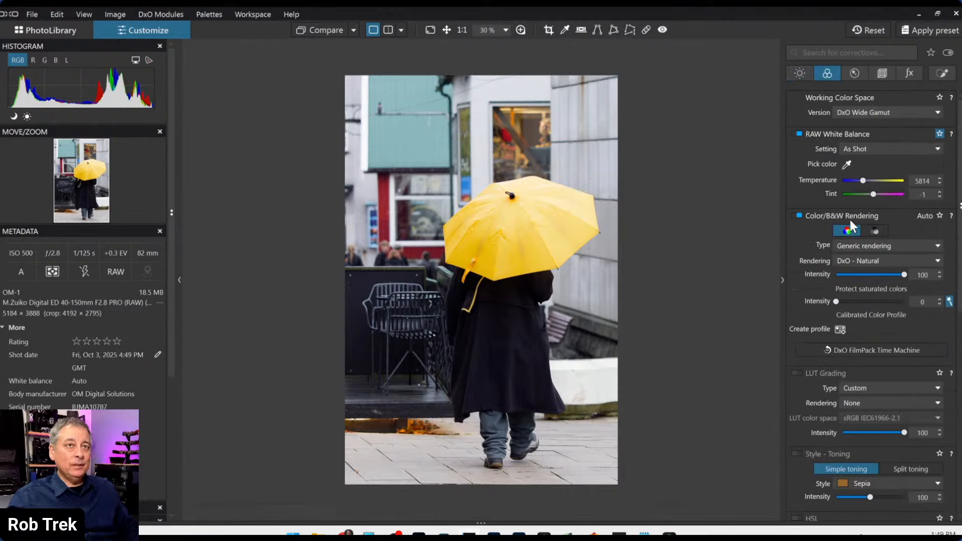
pyautogui.click(862, 180)
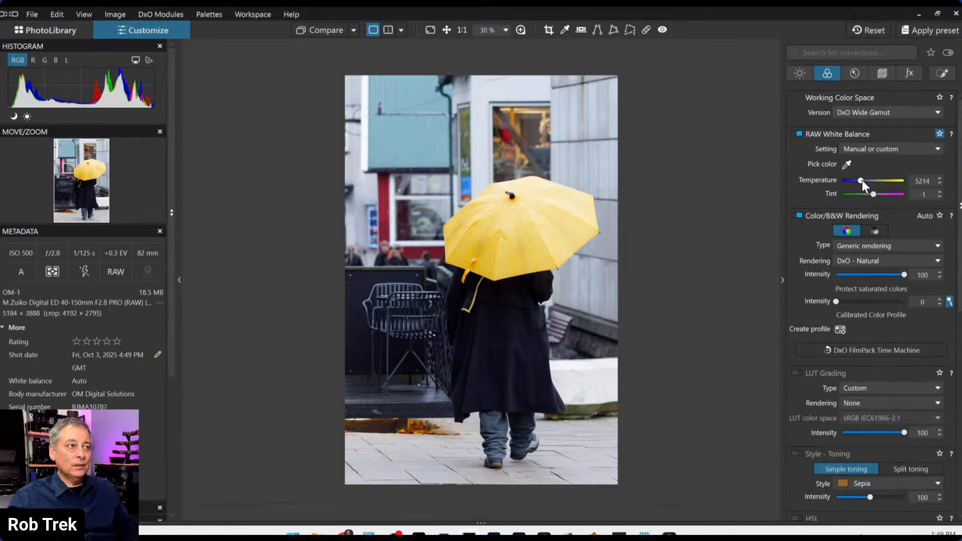
pyautogui.scroll(-1, 861, 181)
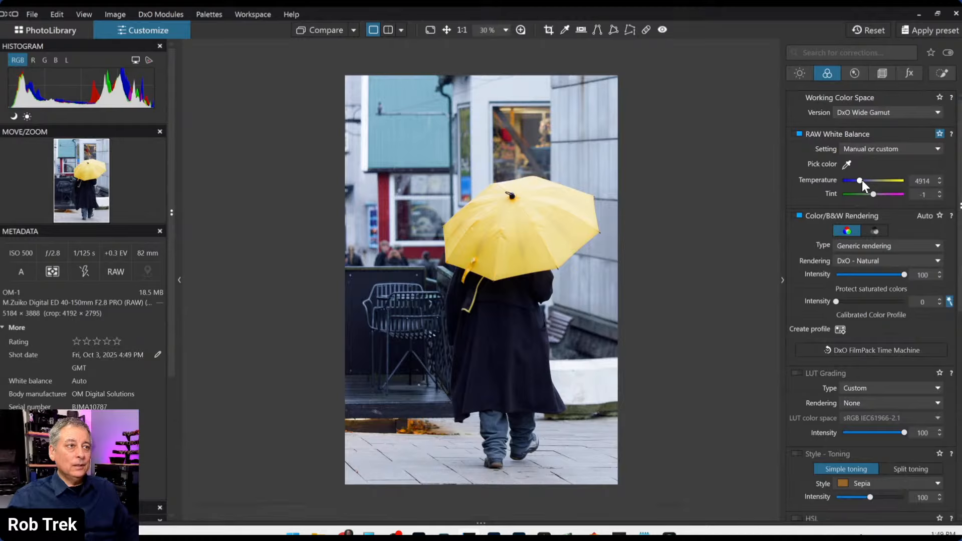
# - Create a local adjustment with an AI area selection around the person and umbrella, and add the missing shoe to the mask
pyautogui.click(942, 74)
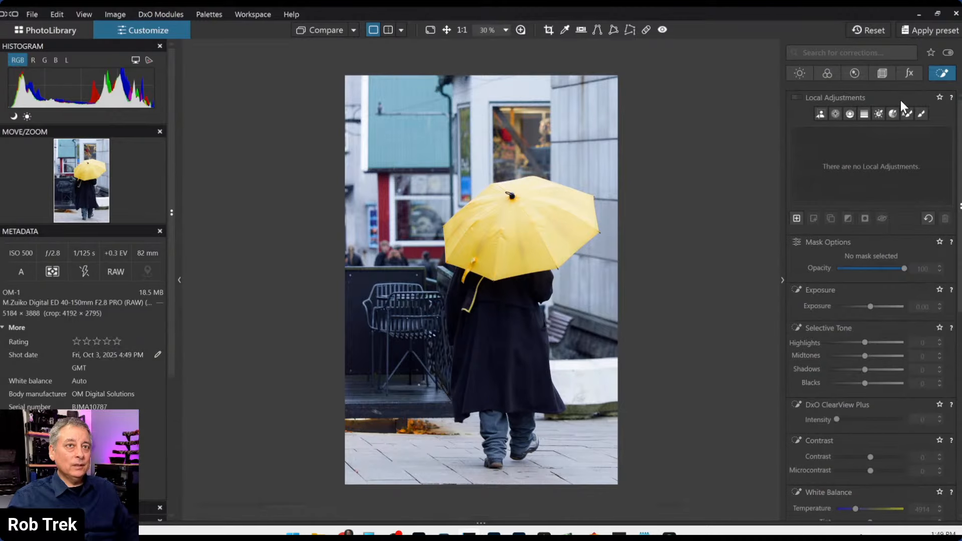
pyautogui.click(821, 112)
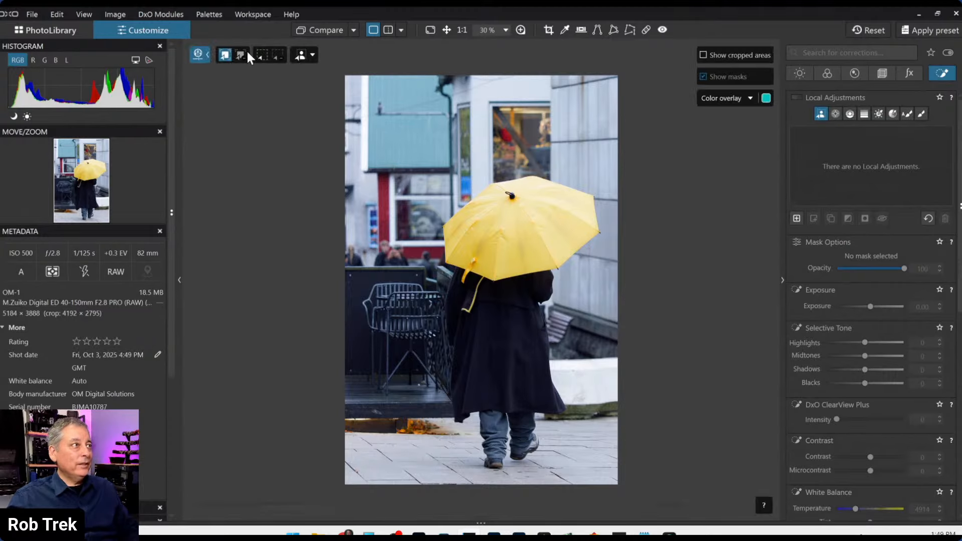
pyautogui.click(261, 56)
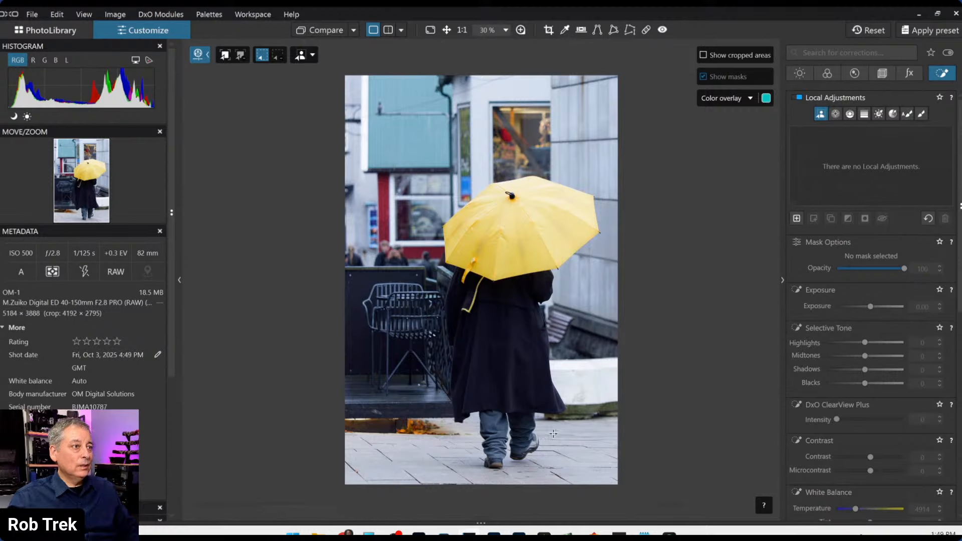
pyautogui.moveTo(583, 469); pyautogui.dragTo(617, 453)
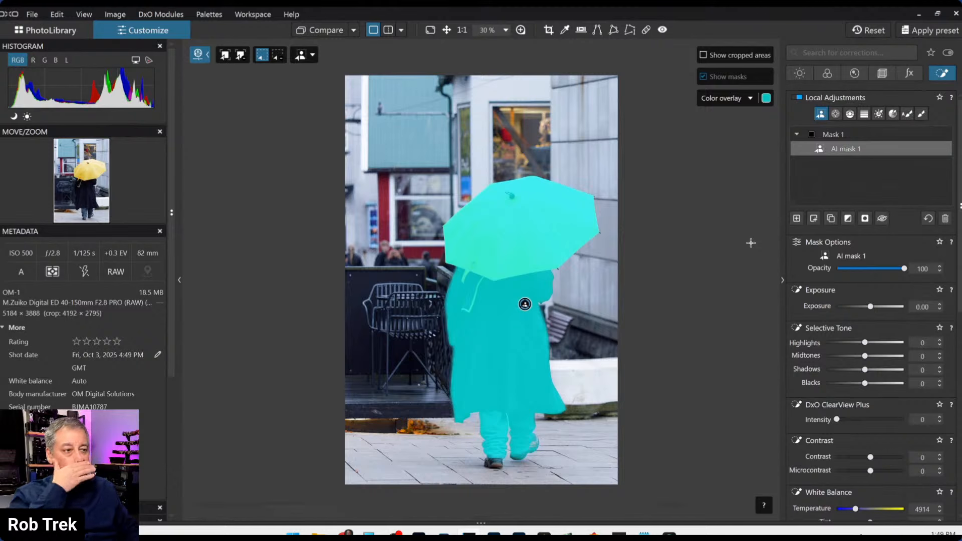
pyautogui.click(495, 461)
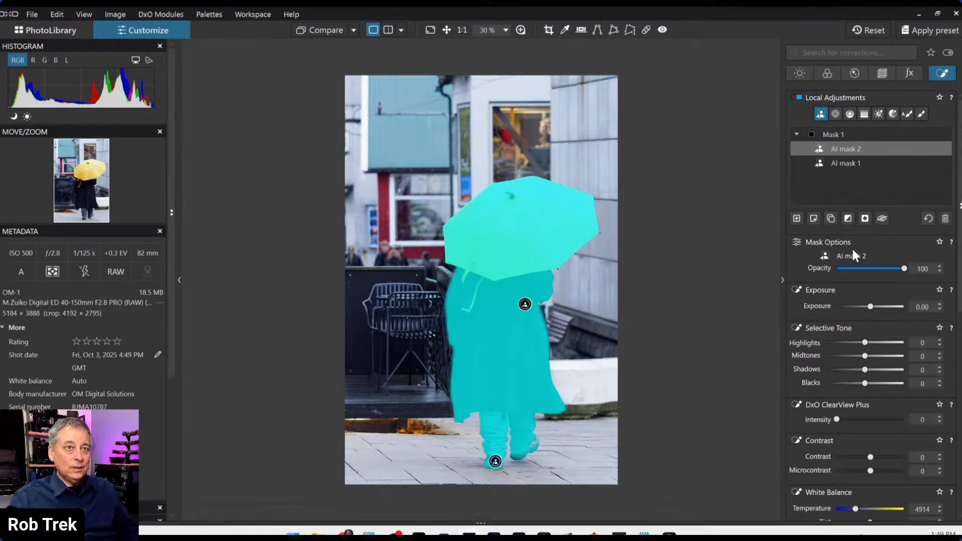
# - Warm the masked person and umbrella to a temperature of 6214, and raise the mask's shadows to 15
pyautogui.scroll(-3, 861, 311)
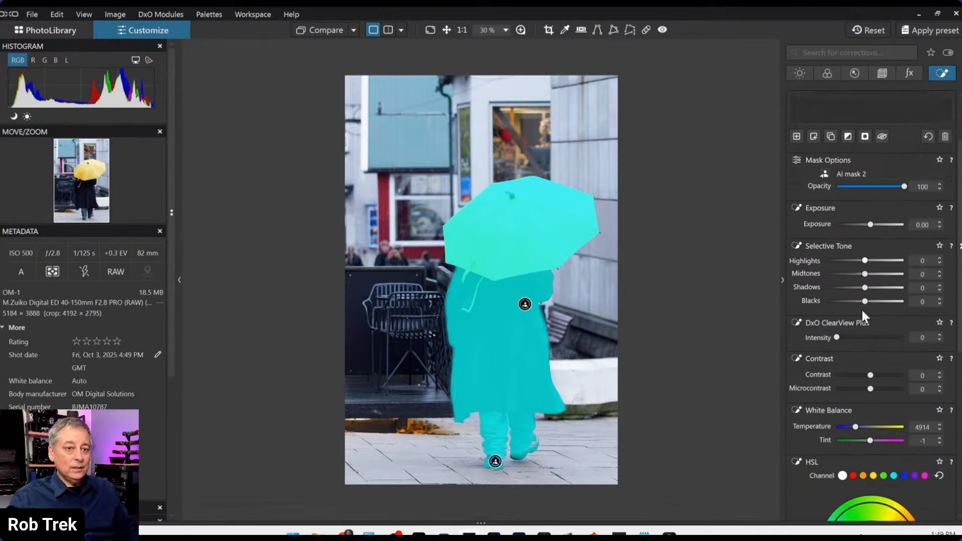
pyautogui.click(857, 373)
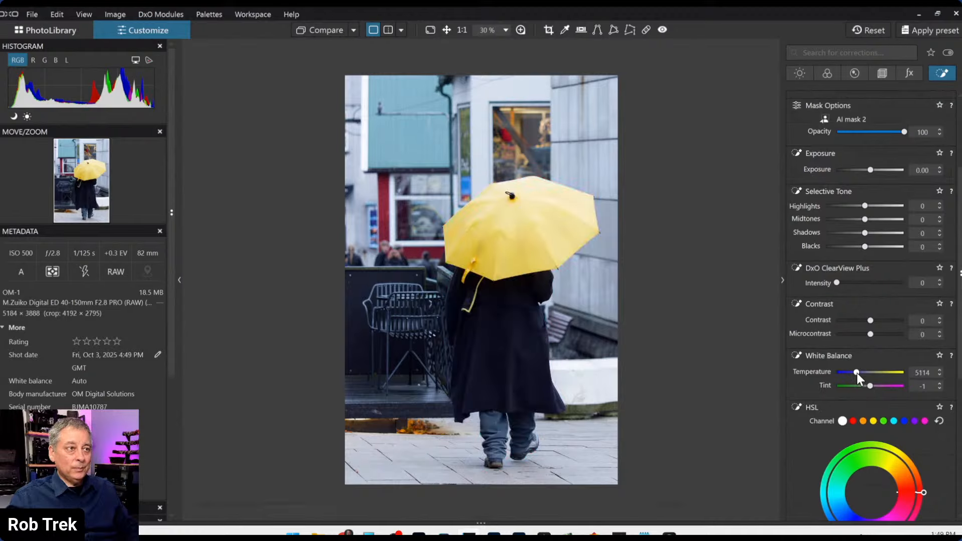
pyautogui.scroll(2, 857, 373)
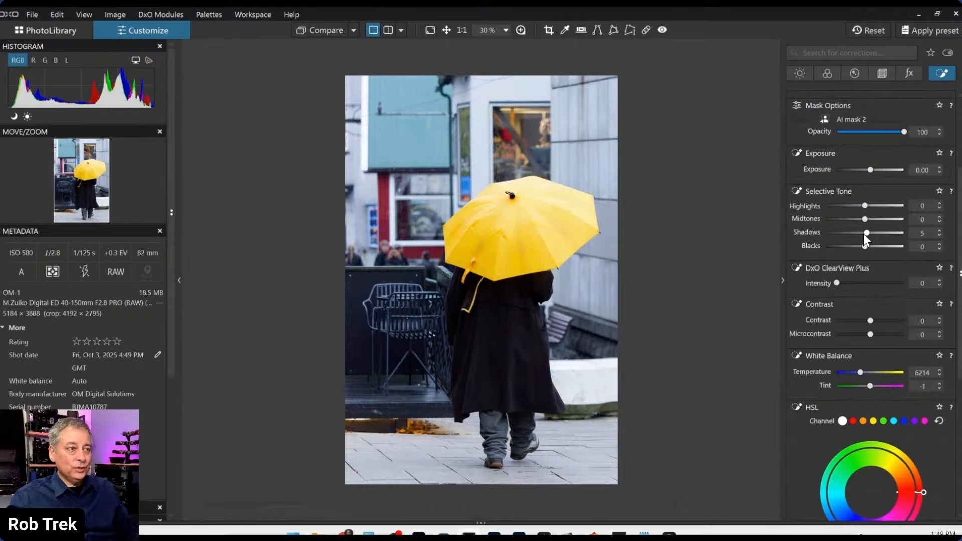
pyautogui.scroll(2, 864, 234)
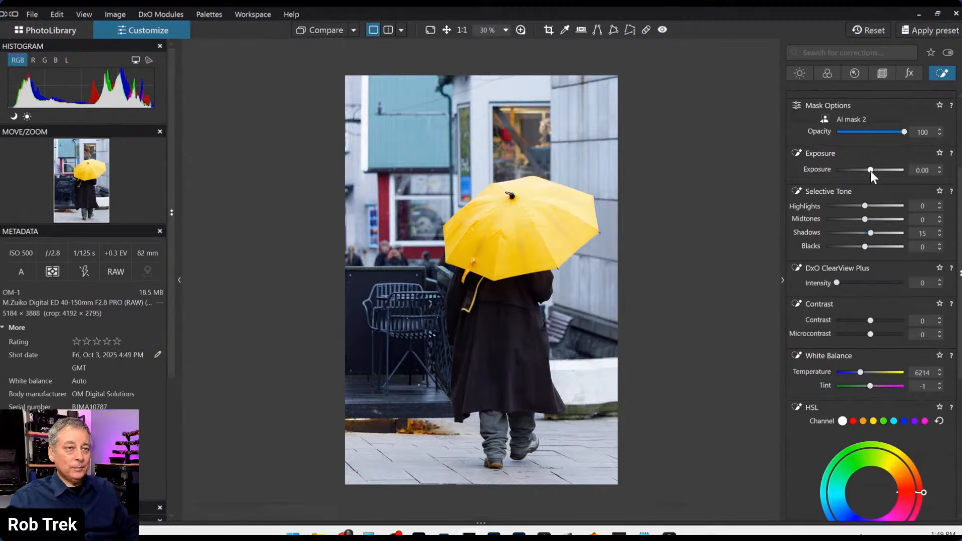
# - Brighten the masked person and umbrella by setting the mask's exposure to 1.40
pyautogui.moveTo(870, 171); pyautogui.dragTo(872, 170)
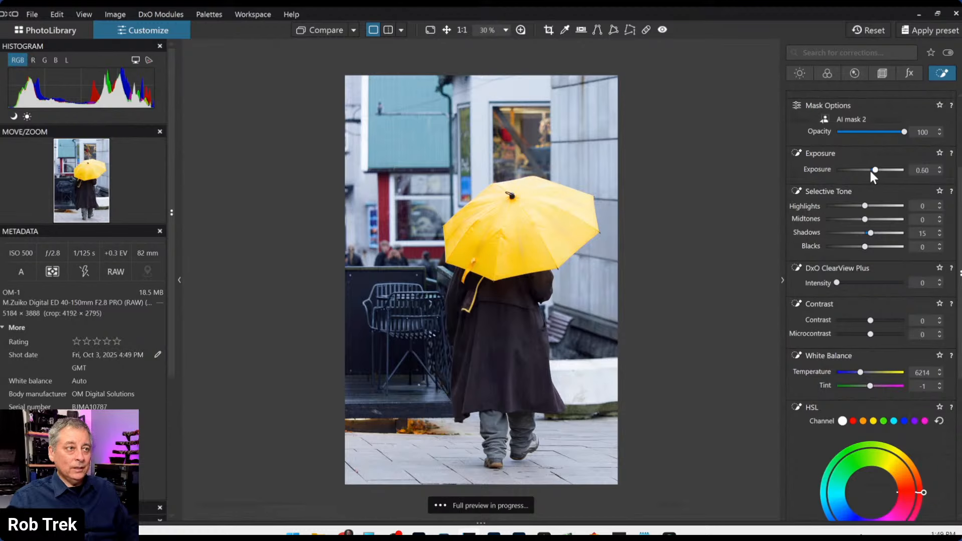
pyautogui.scroll(7, 870, 169)
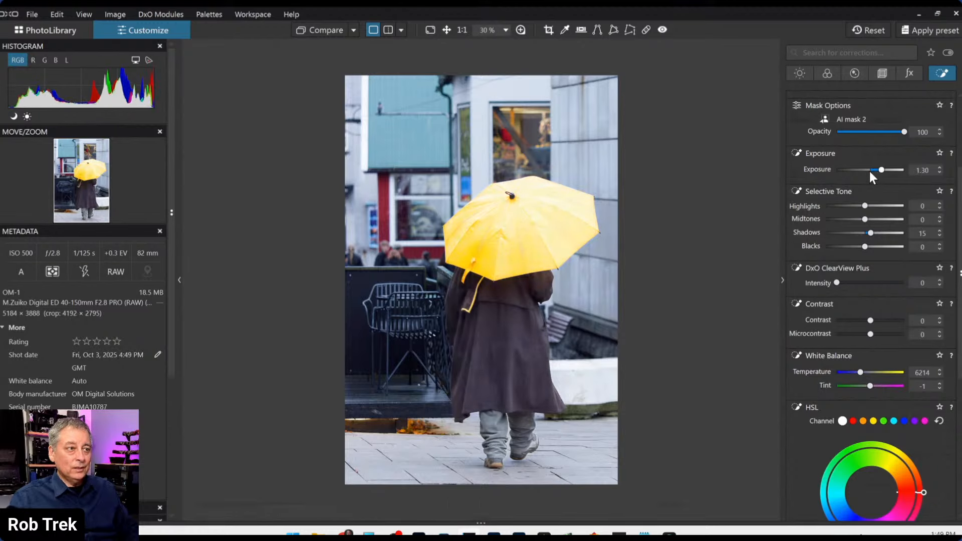
pyautogui.scroll(1, 869, 172)
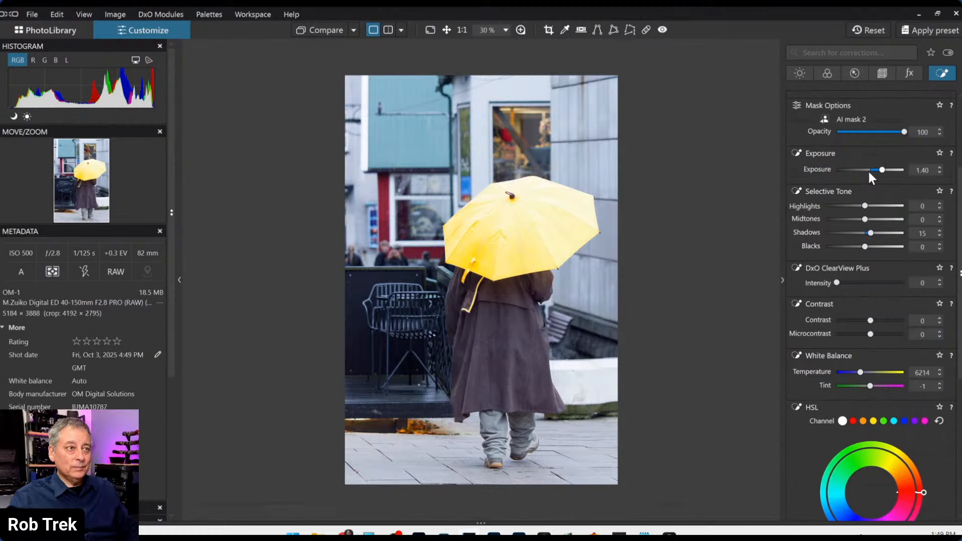
# - Darken the whole photo with a manual exposure of -1.10, and lower its microcontrast to -92
pyautogui.click(799, 74)
pyautogui.scroll(3, 855, 293)
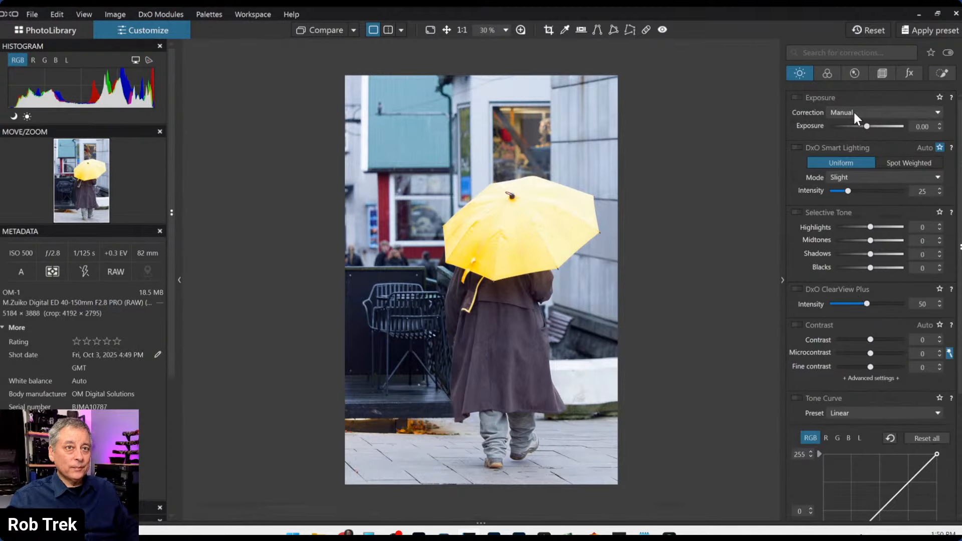
pyautogui.scroll(-3, 866, 127)
pyautogui.scroll(-3, 865, 128)
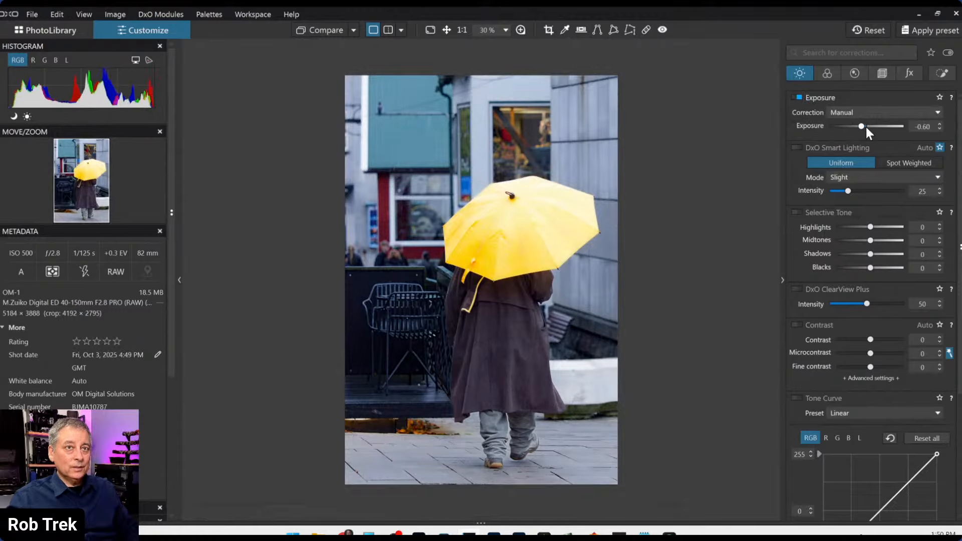
pyautogui.scroll(-1, 865, 127)
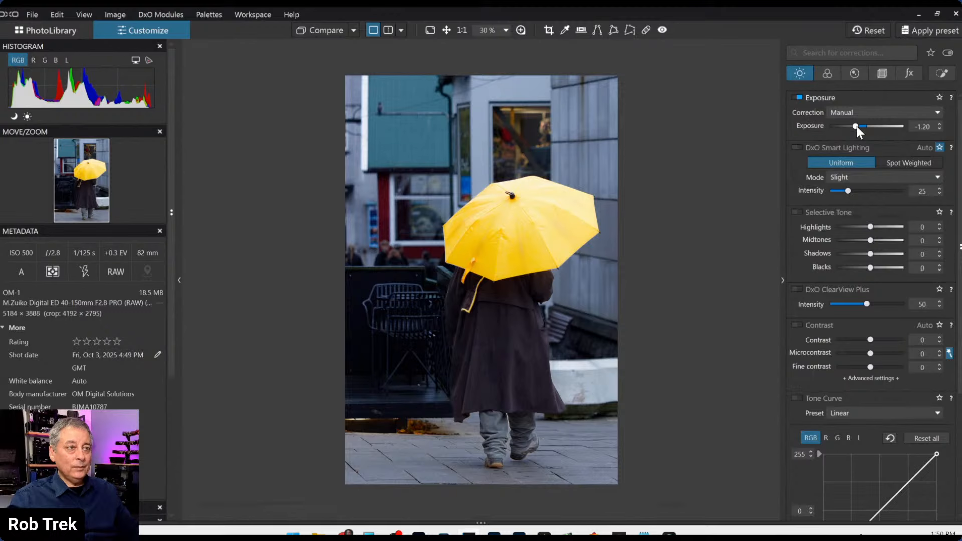
pyautogui.moveTo(857, 126); pyautogui.dragTo(857, 127)
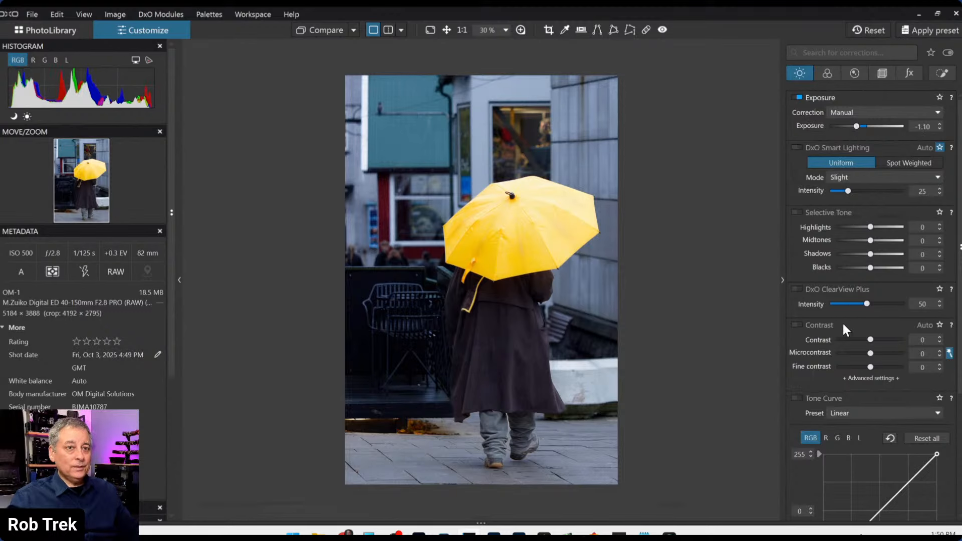
pyautogui.click(840, 354)
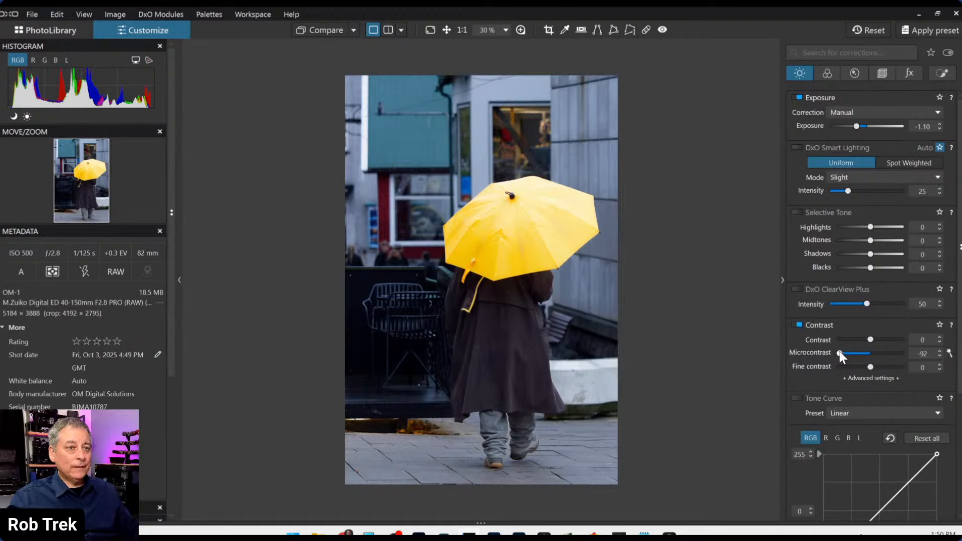
# - Set the whole photo's contrast to -20 and its microcontrast to -76
pyautogui.click(840, 340)
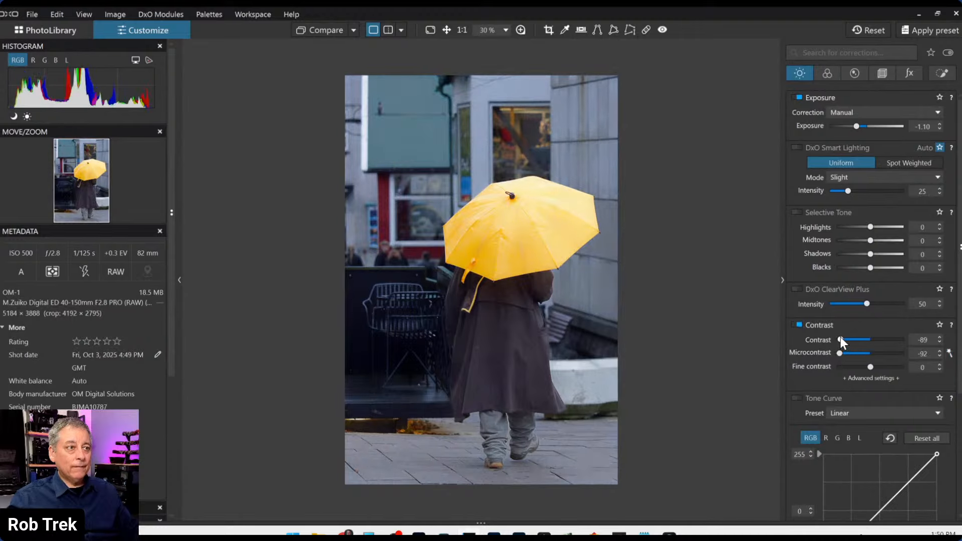
pyautogui.moveTo(840, 341); pyautogui.dragTo(858, 342)
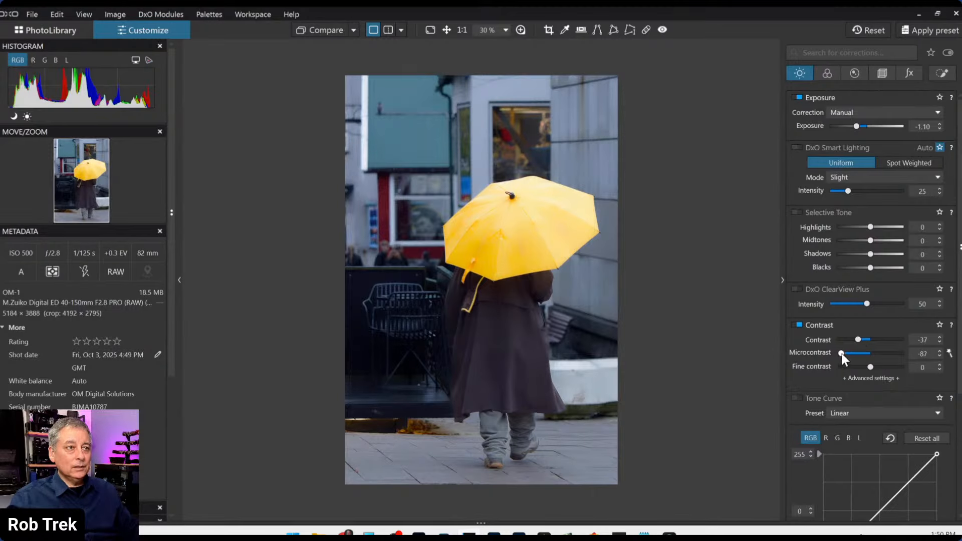
pyautogui.moveTo(857, 339); pyautogui.dragTo(861, 339)
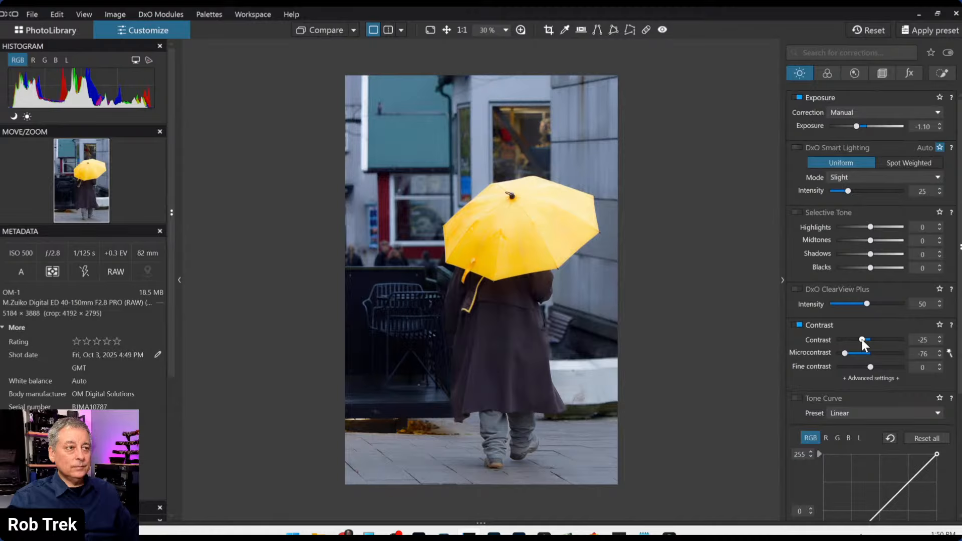
pyautogui.doubleClick(861, 339)
pyautogui.click(862, 339)
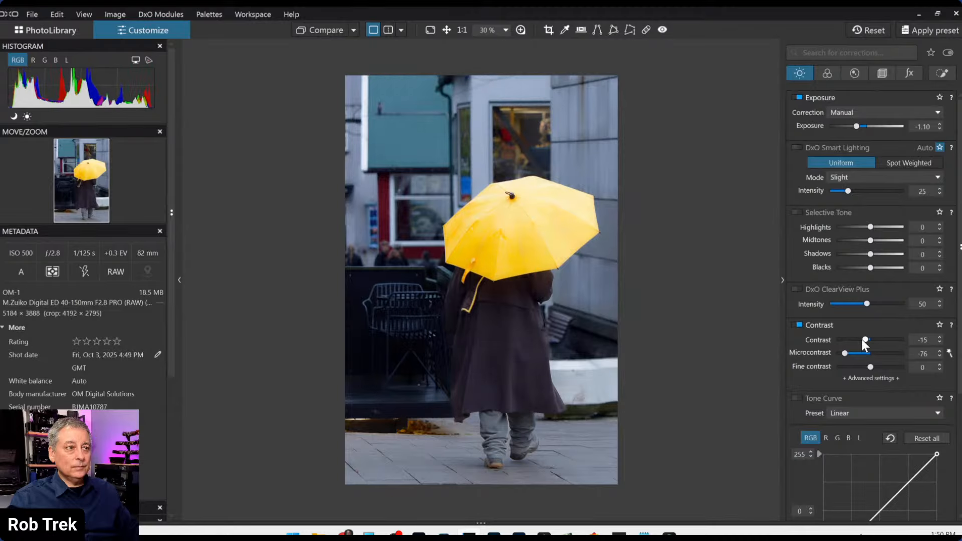
pyautogui.click(861, 338)
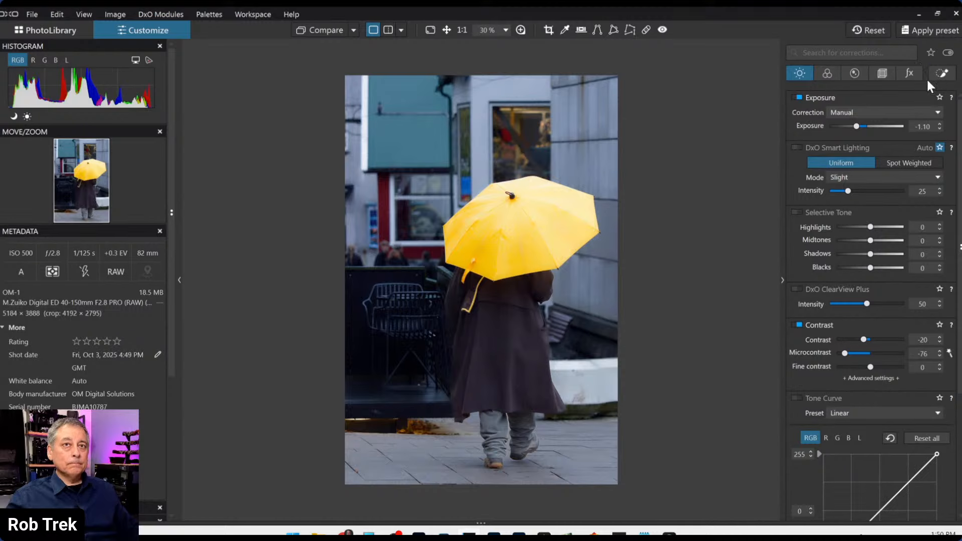
# - Create a new local adjustment mask with a control point on the pavement beside the person's shoe, shrinking it to a small circle
pyautogui.click(941, 73)
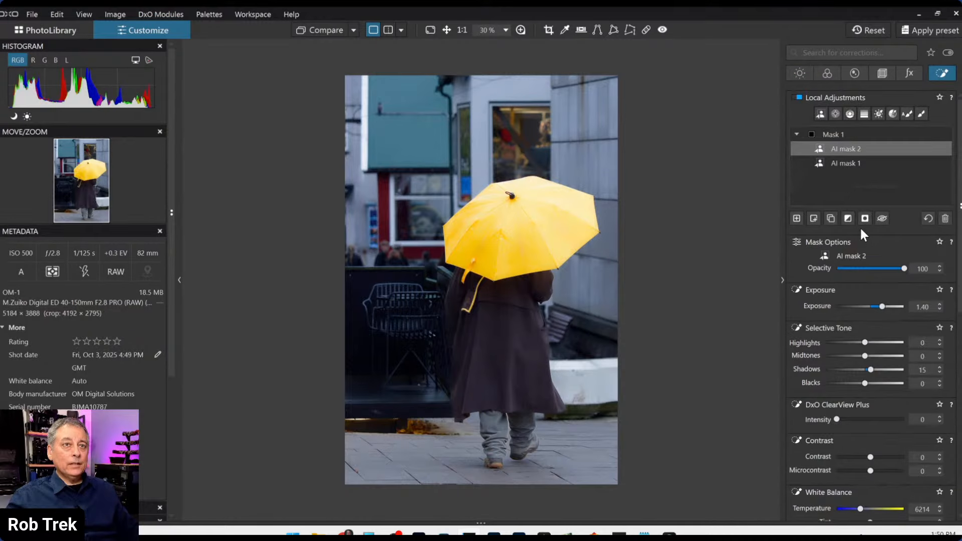
pyautogui.click(796, 218)
pyautogui.click(835, 114)
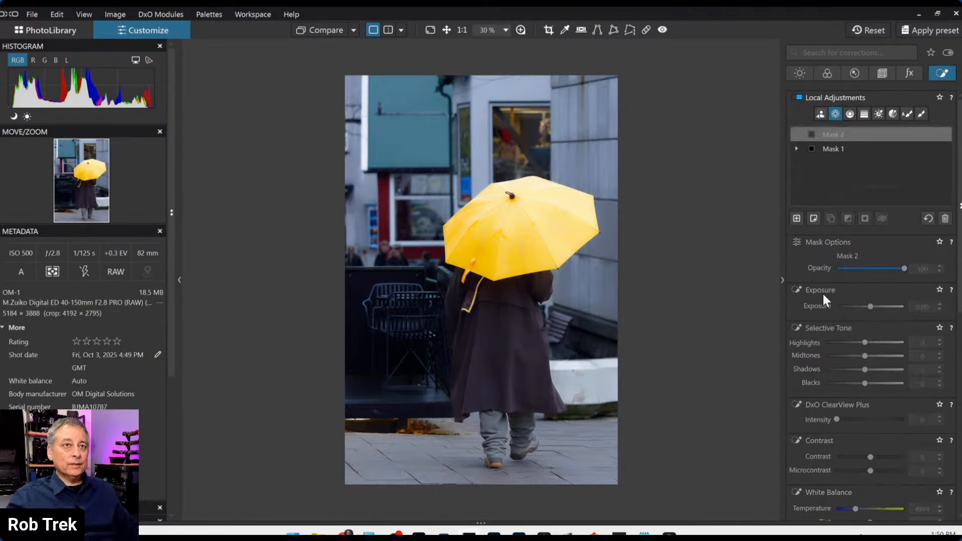
pyautogui.click(549, 449)
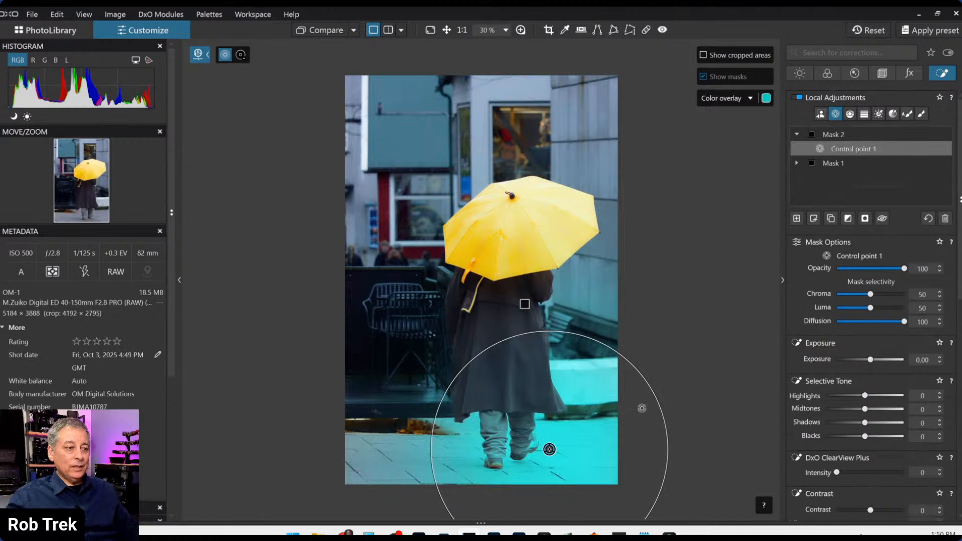
pyautogui.moveTo(655, 393); pyautogui.dragTo(585, 437)
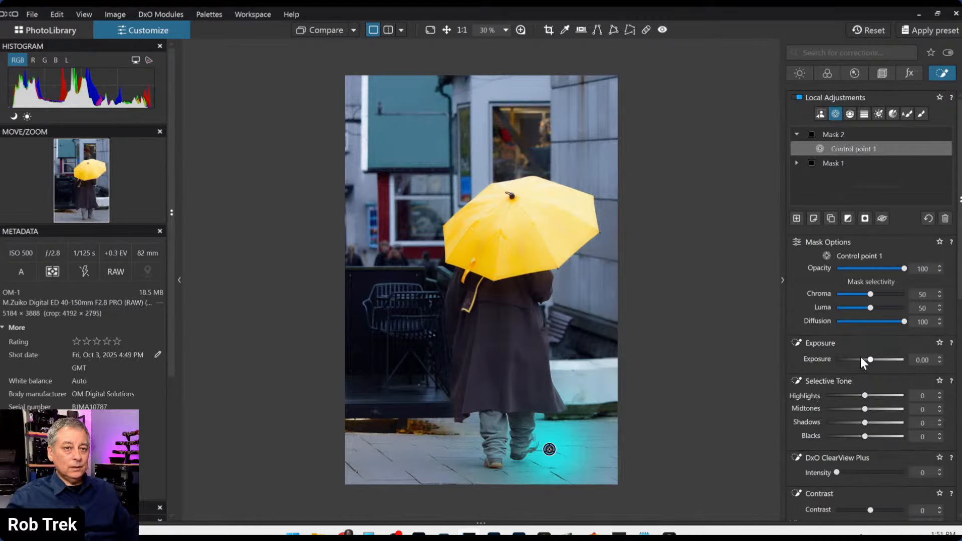
# - Brighten the pavement control point with exposure 0.41 and highlights 39, and set its ClearView Plus intensity to 32
pyautogui.moveTo(870, 359); pyautogui.dragTo(873, 359)
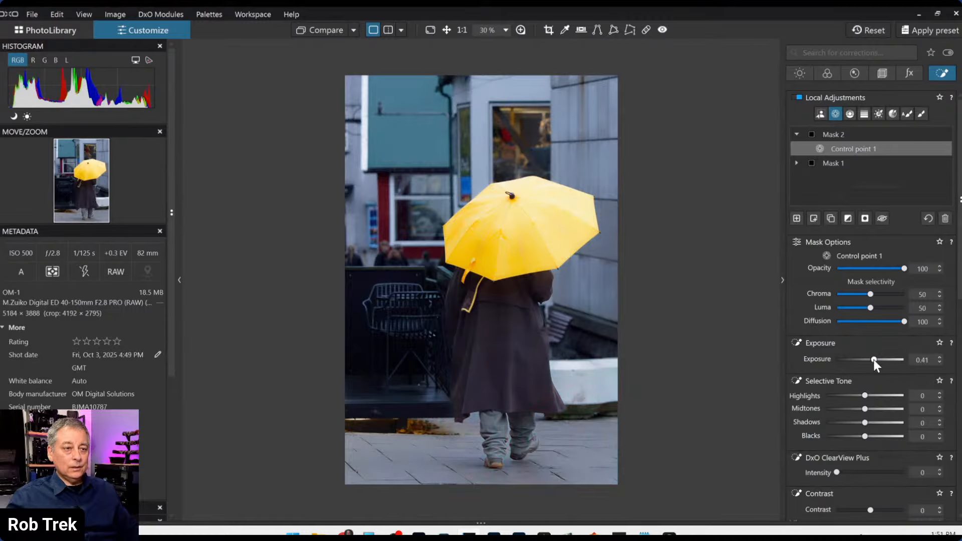
pyautogui.click(885, 395)
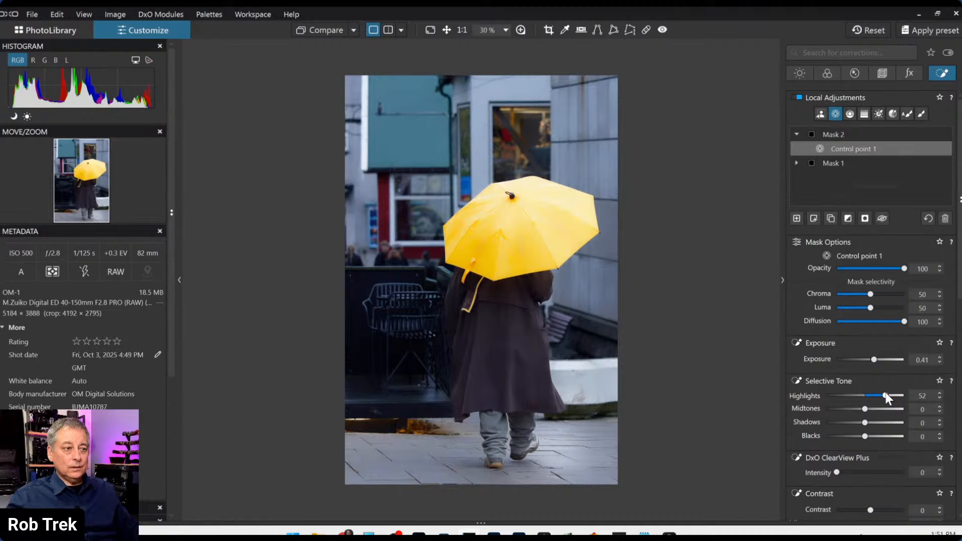
pyautogui.moveTo(885, 394); pyautogui.dragTo(880, 395)
pyautogui.click(857, 472)
# - Set the pavement control point's microcontrast to 37 and warm its temperature to 5714
pyautogui.scroll(-1, 820, 465)
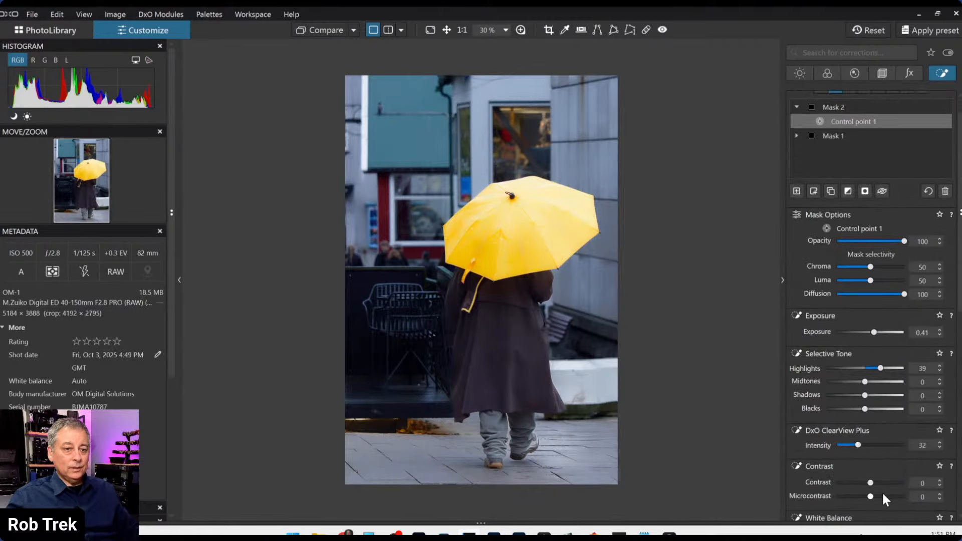
pyautogui.scroll(-5, 863, 402)
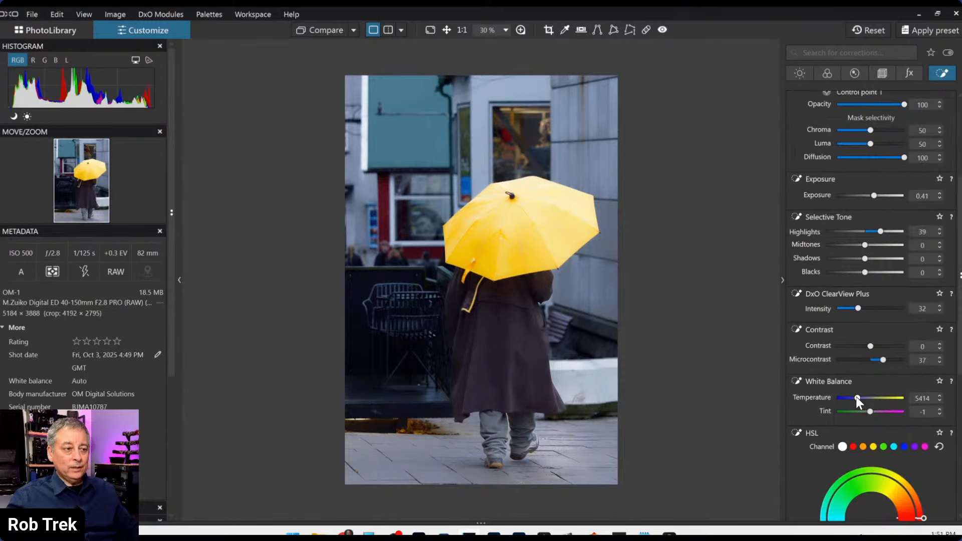
pyautogui.moveTo(856, 397); pyautogui.dragTo(858, 398)
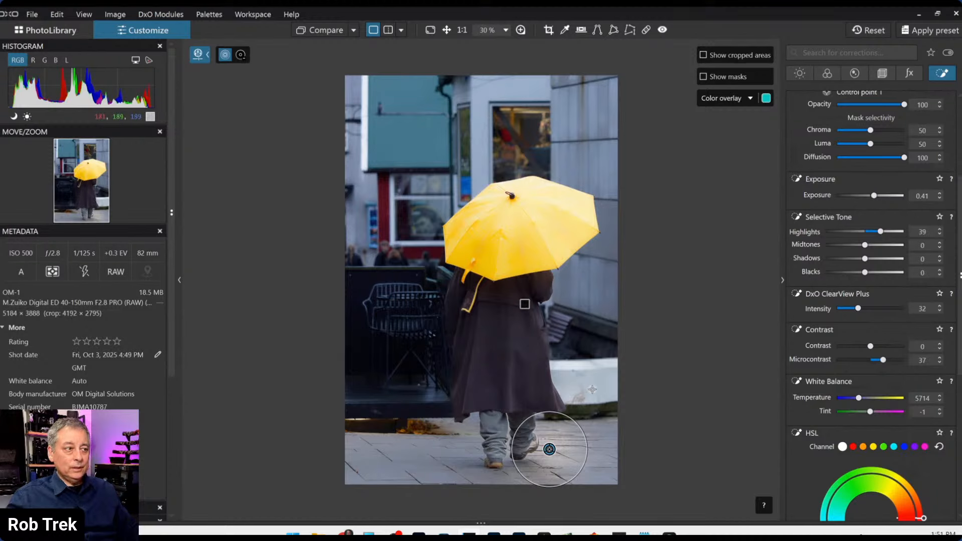
pyautogui.click(437, 398)
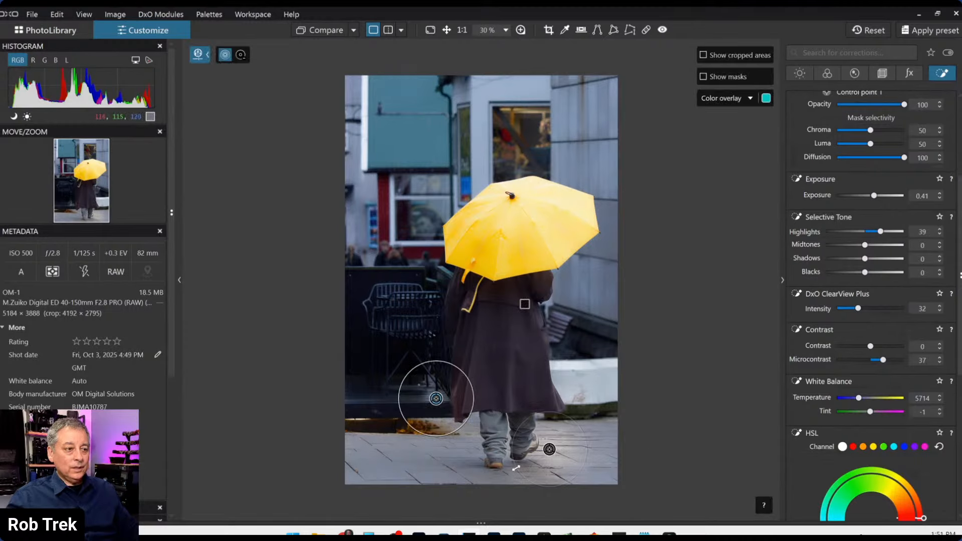
pyautogui.click(556, 429)
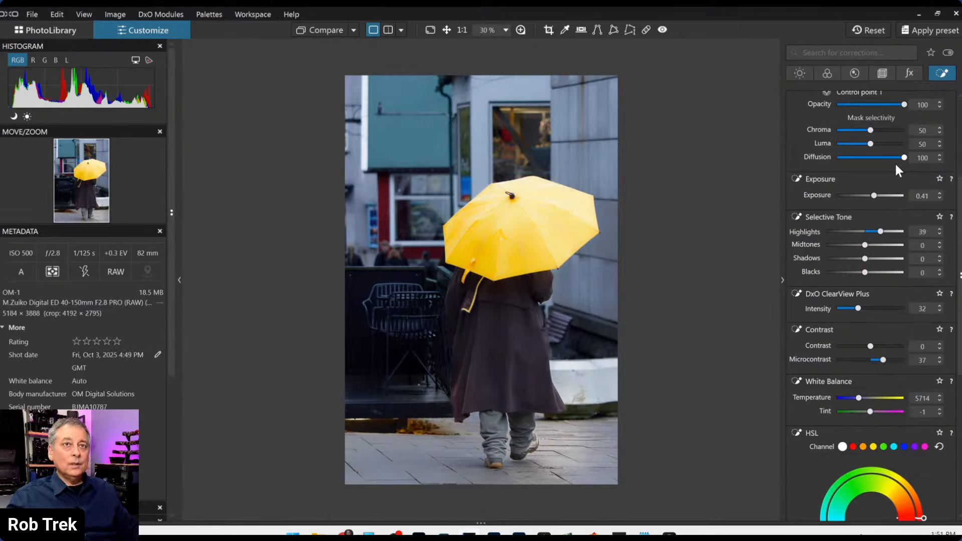
# - Select the mask covering the person and umbrella and lower its exposure to 1.20
pyautogui.scroll(3, 841, 341)
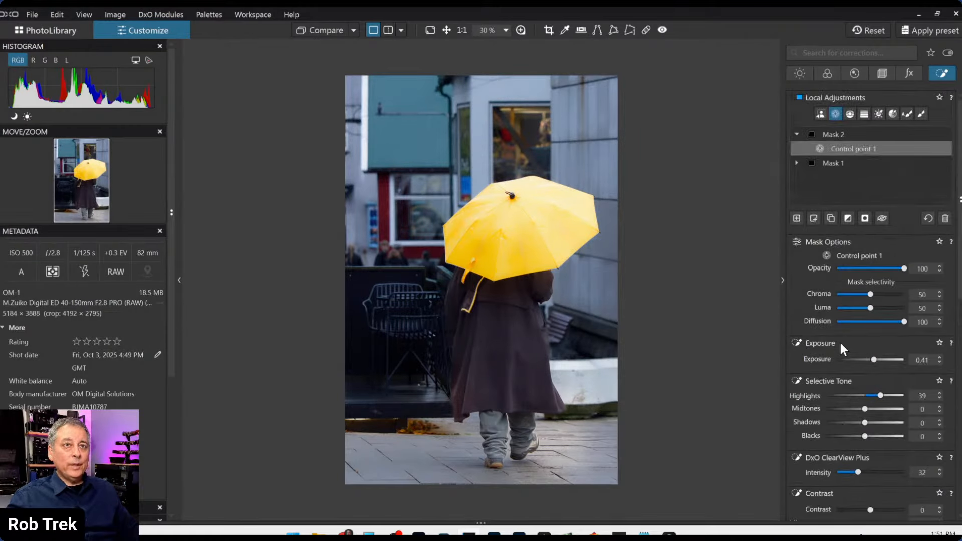
pyautogui.click(820, 163)
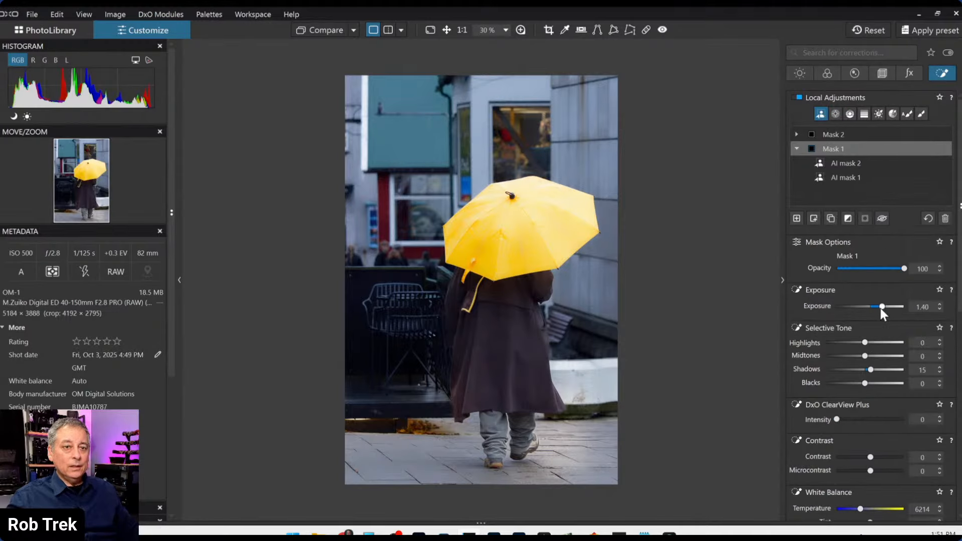
pyautogui.click(879, 308)
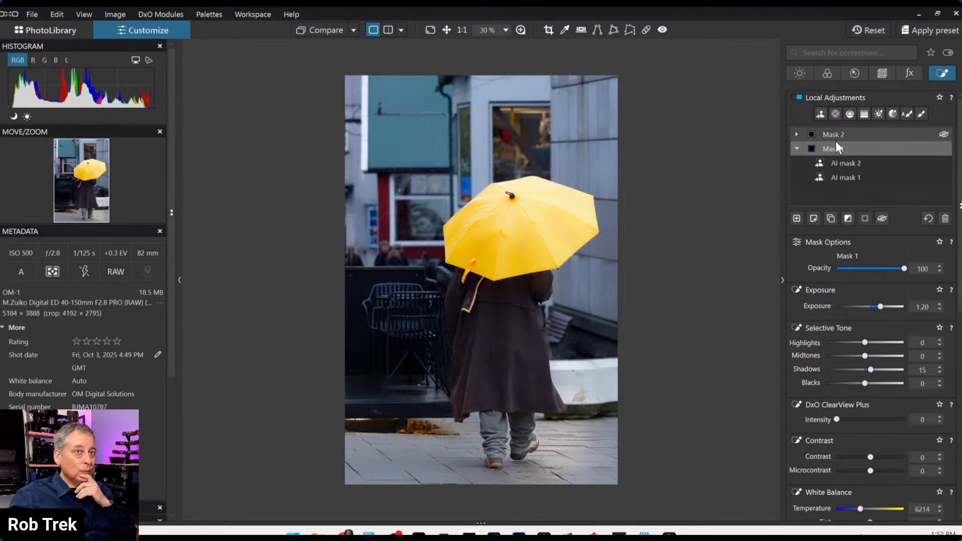
# - Duplicate the second AI mask within the person and umbrella's mask
pyautogui.click(837, 161)
pyautogui.rightClick(837, 162)
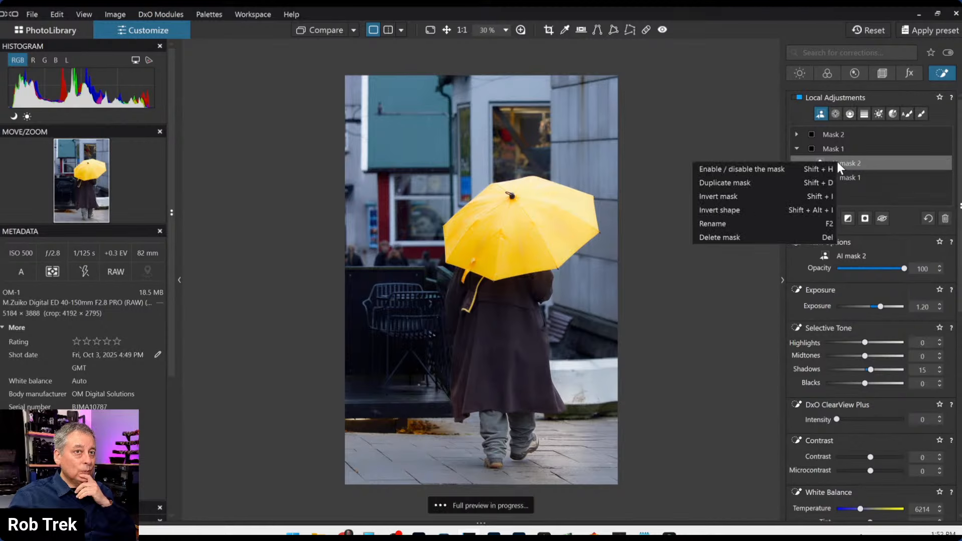
pyautogui.click(808, 177)
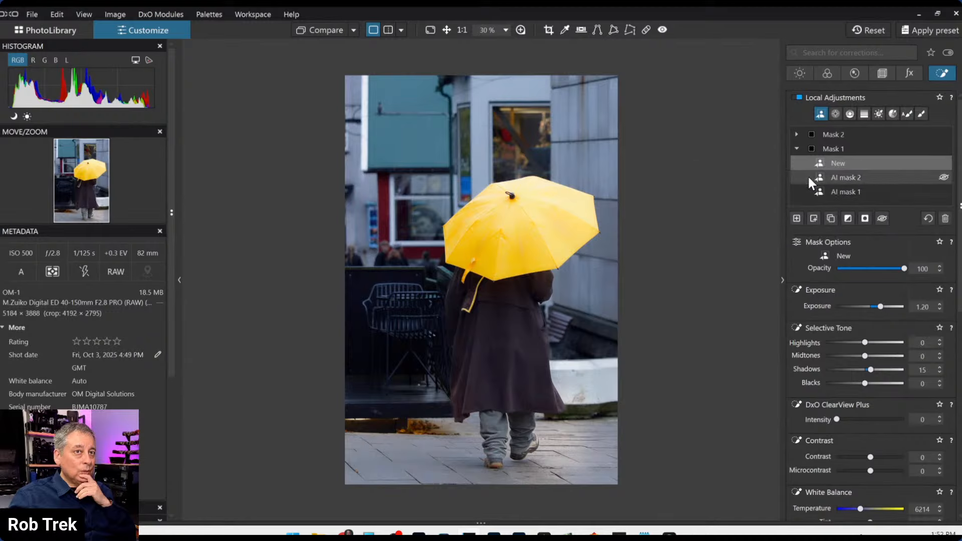
pyautogui.click(837, 160)
# - Try inverting the duplicated AI mask, revert the inversion, and delete the duplicate
pyautogui.click(864, 218)
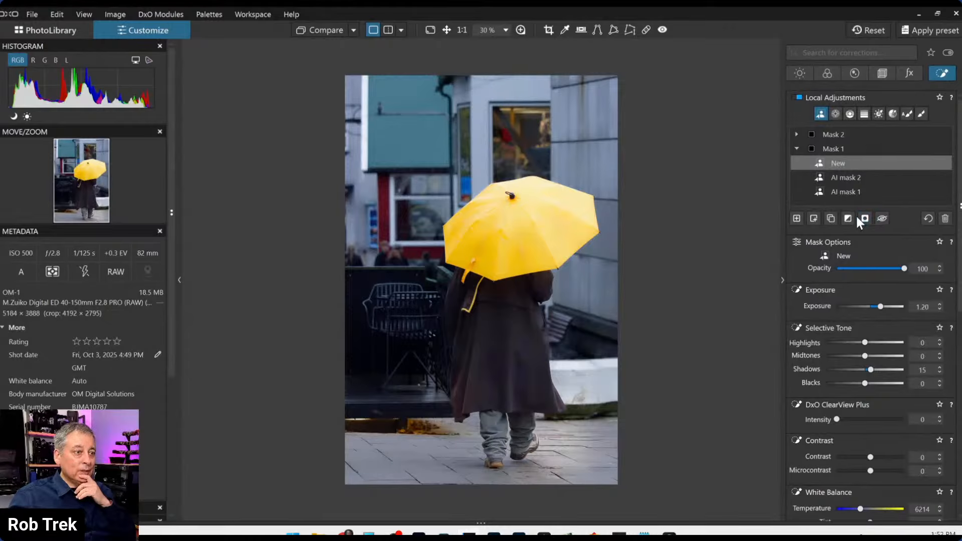
pyautogui.click(849, 219)
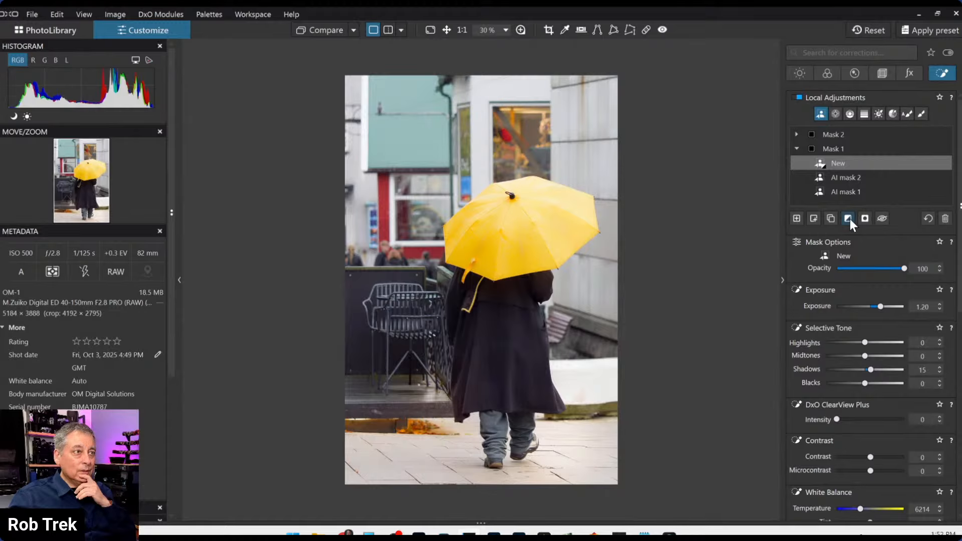
pyautogui.click(850, 219)
pyautogui.moveTo(835, 158)
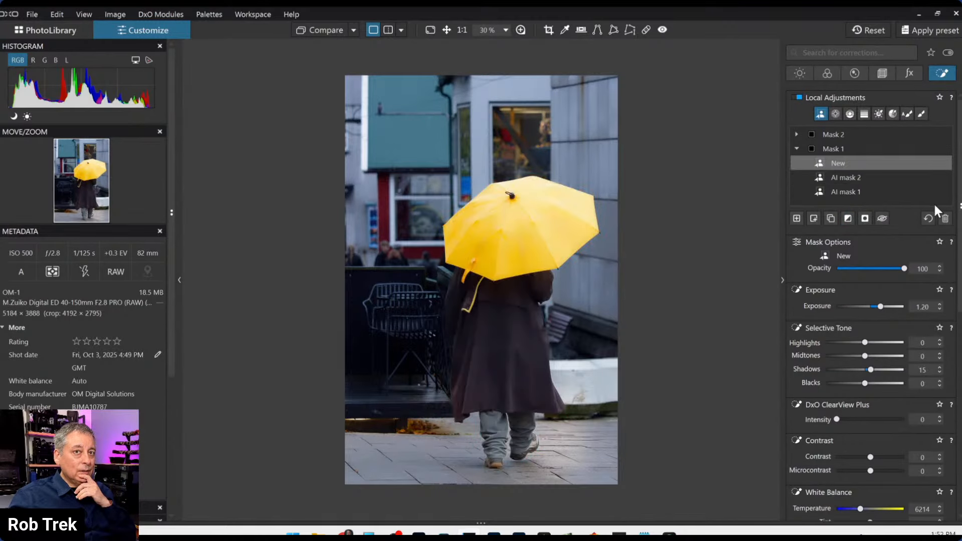
pyautogui.click(940, 218)
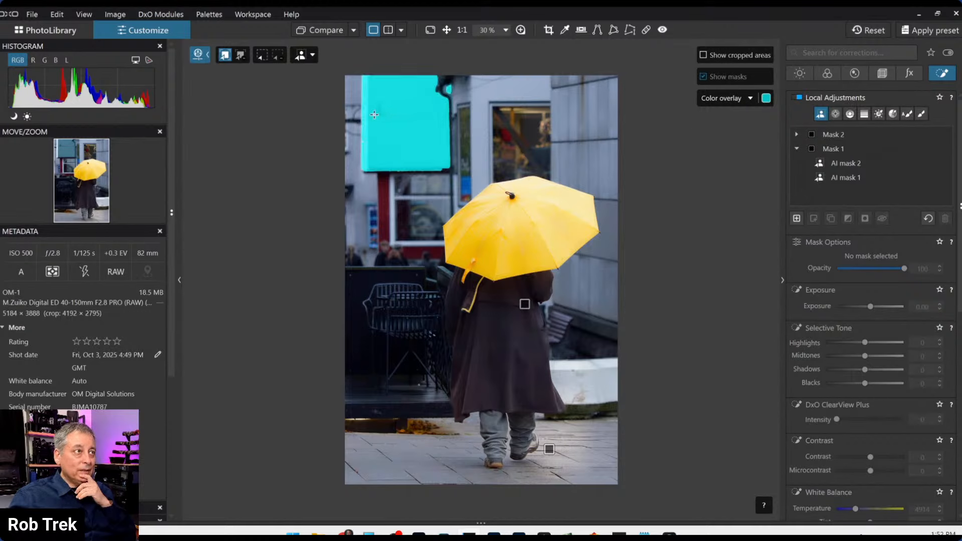
# - Add an AI mask on the bright vertical strip at the teal building's edge and darken it with an exposure of -2.06
pyautogui.click(360, 115)
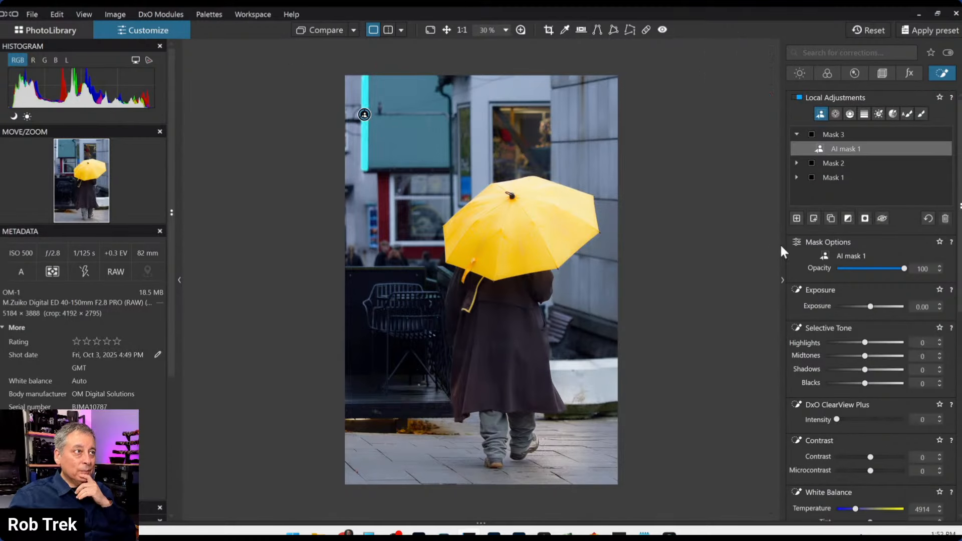
pyautogui.moveTo(870, 307); pyautogui.dragTo(852, 307)
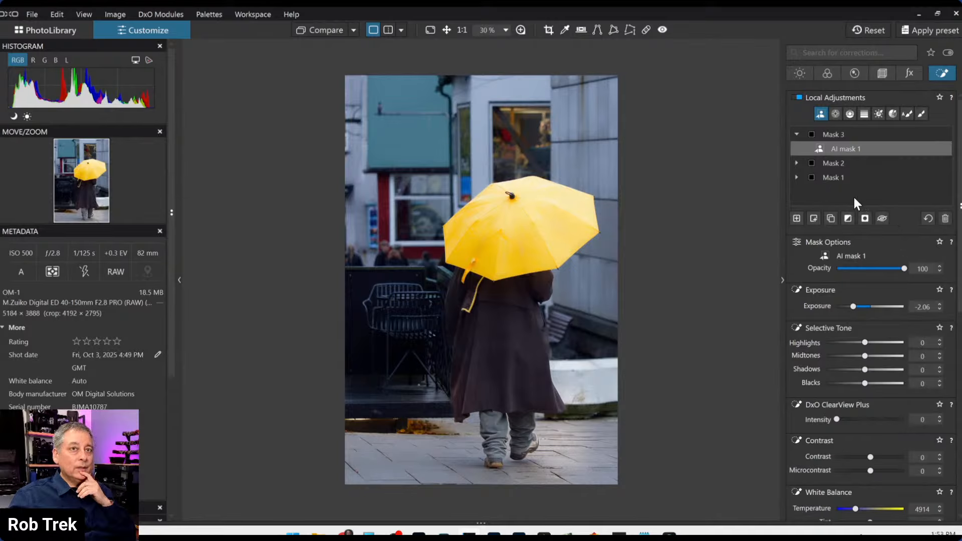
# - Create a new mask with a control point on the grey wall above the umbrella, enlarging its circle and moving it slightly higher
pyautogui.click(796, 219)
pyautogui.click(835, 114)
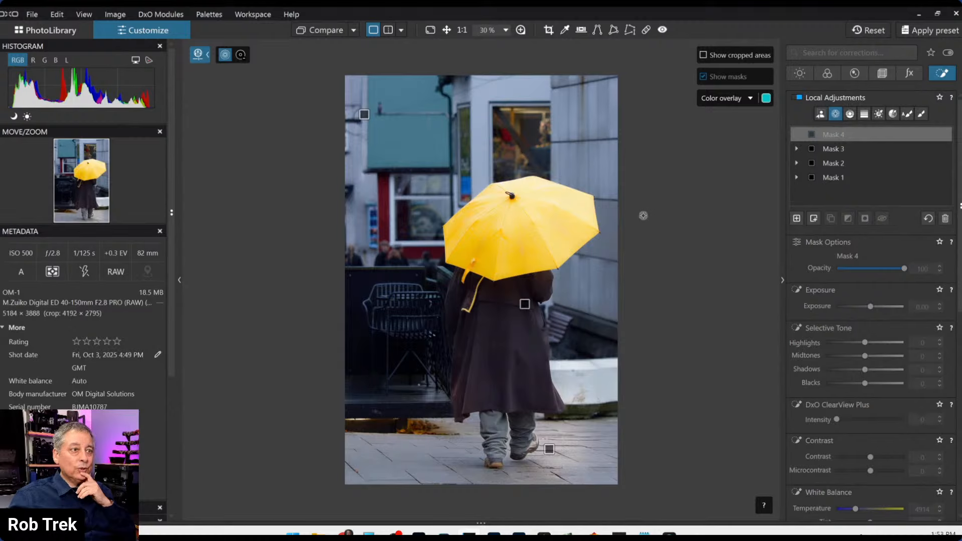
pyautogui.click(607, 158)
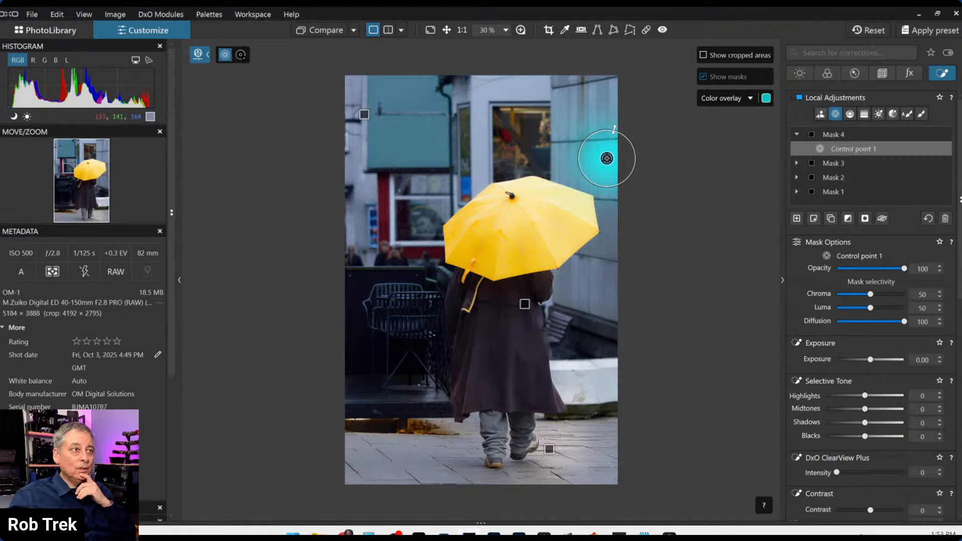
pyautogui.moveTo(614, 129); pyautogui.dragTo(622, 103)
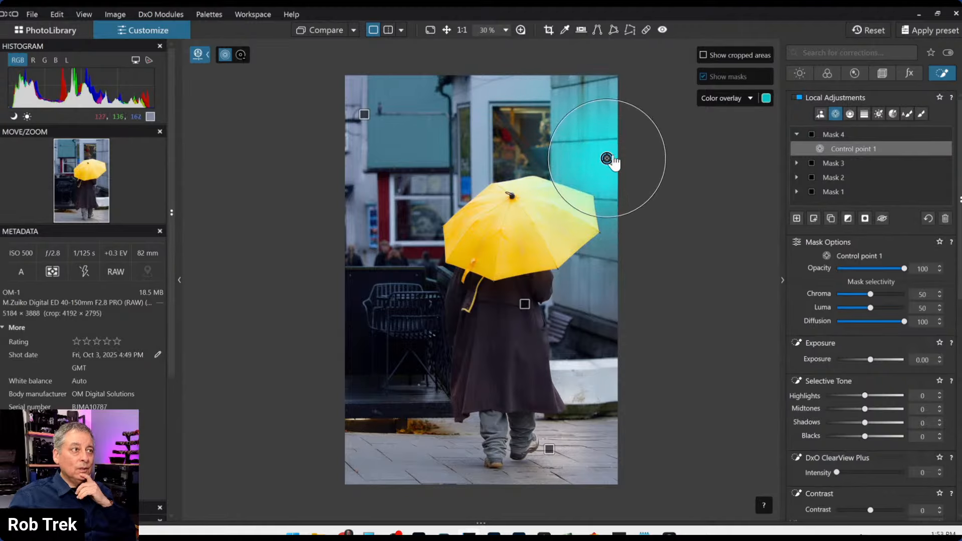
pyautogui.moveTo(607, 159); pyautogui.dragTo(597, 140)
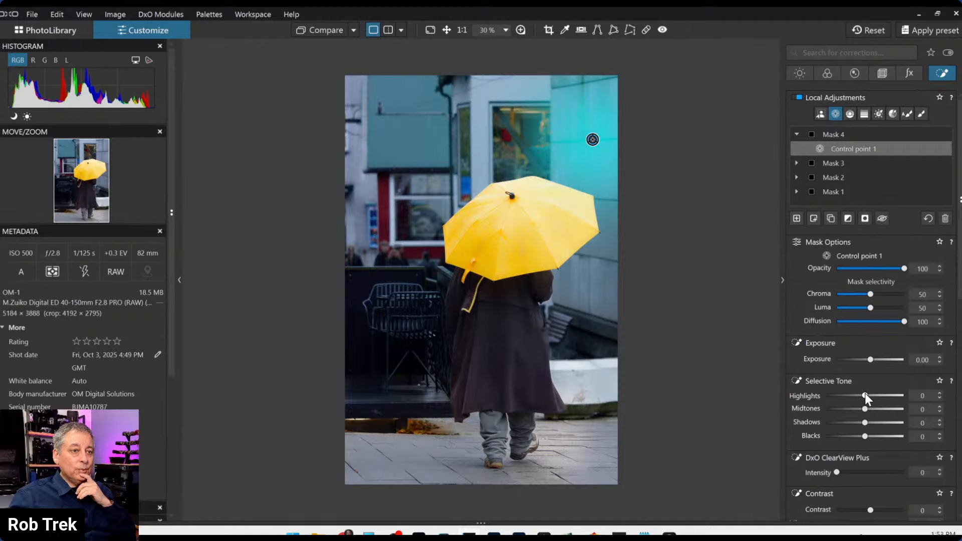
# - Set the grey wall control point's highlights to 49, midtones to 32 and temperature to 5114
pyautogui.moveTo(865, 395); pyautogui.dragTo(893, 396)
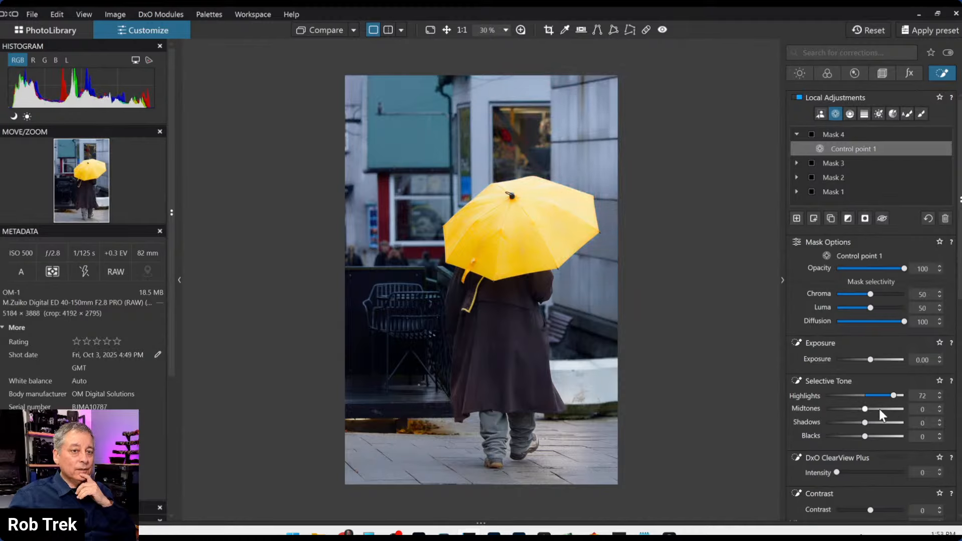
pyautogui.click(878, 408)
pyautogui.moveTo(879, 409); pyautogui.dragTo(876, 408)
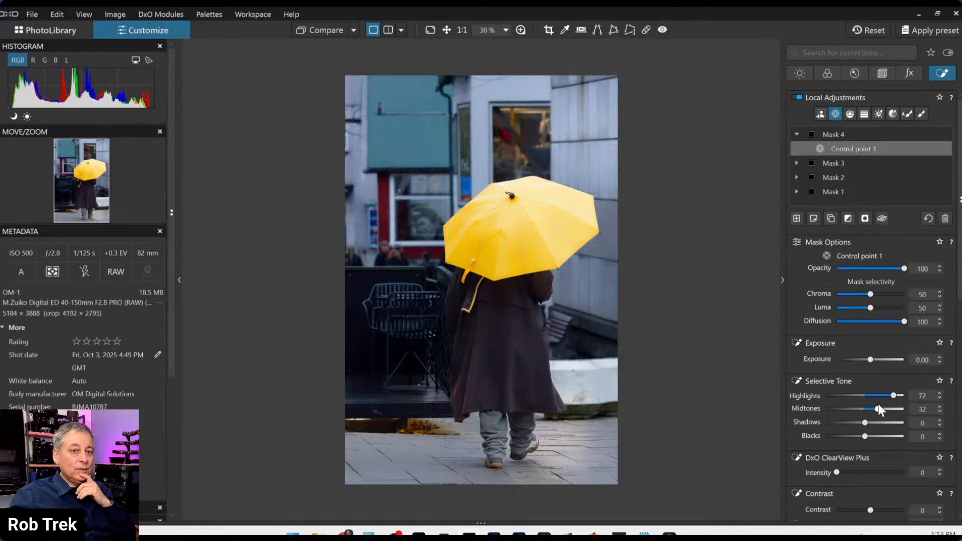
pyautogui.click(883, 394)
pyautogui.scroll(-3, 849, 422)
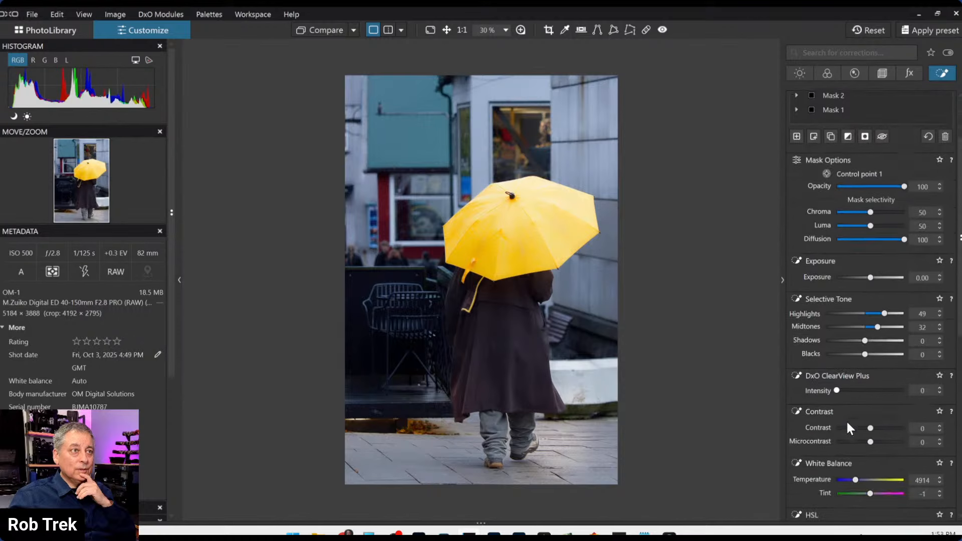
pyautogui.click(854, 426)
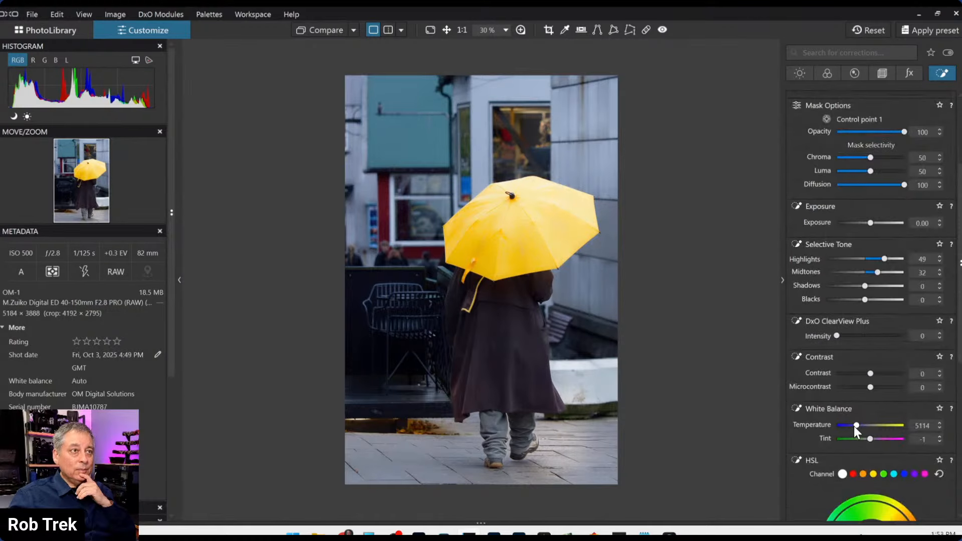
# - Raise the grey wall control point's white balance temperature to 6014
pyautogui.scroll(8, 853, 426)
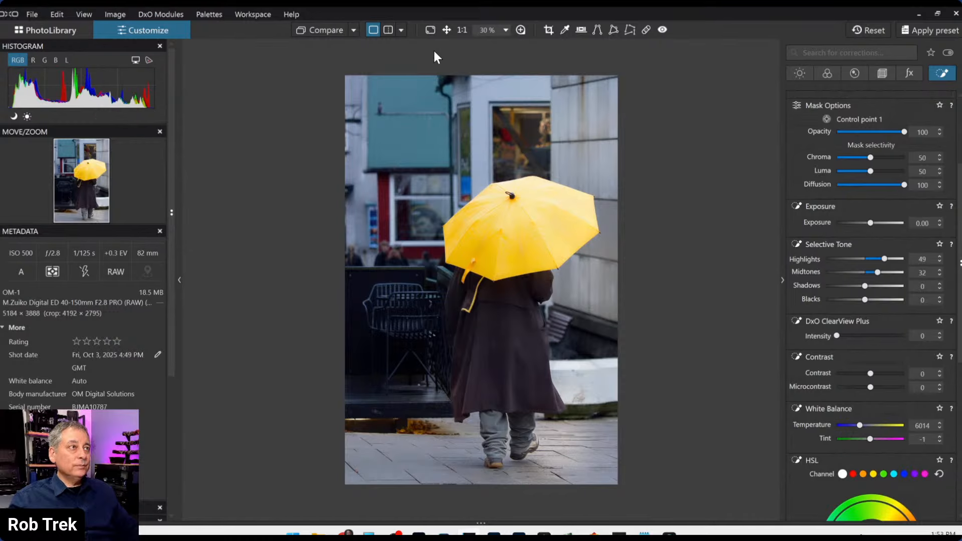
# - Compare the edited umbrella photo side by side with its uncorrected original without geometry, hiding the side palettes
pyautogui.click(401, 30)
pyautogui.click(407, 44)
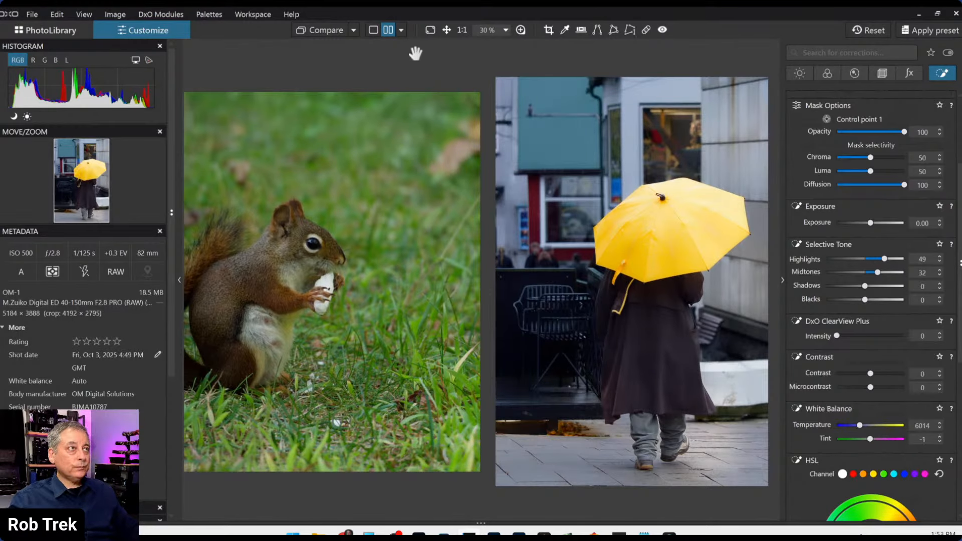
pyautogui.click(353, 31)
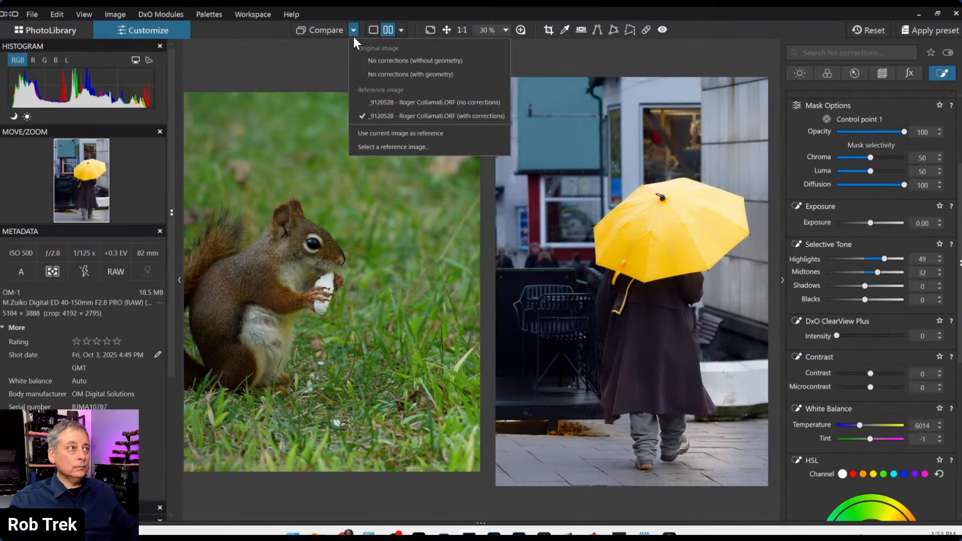
pyautogui.click(376, 61)
pyautogui.press('Tab')
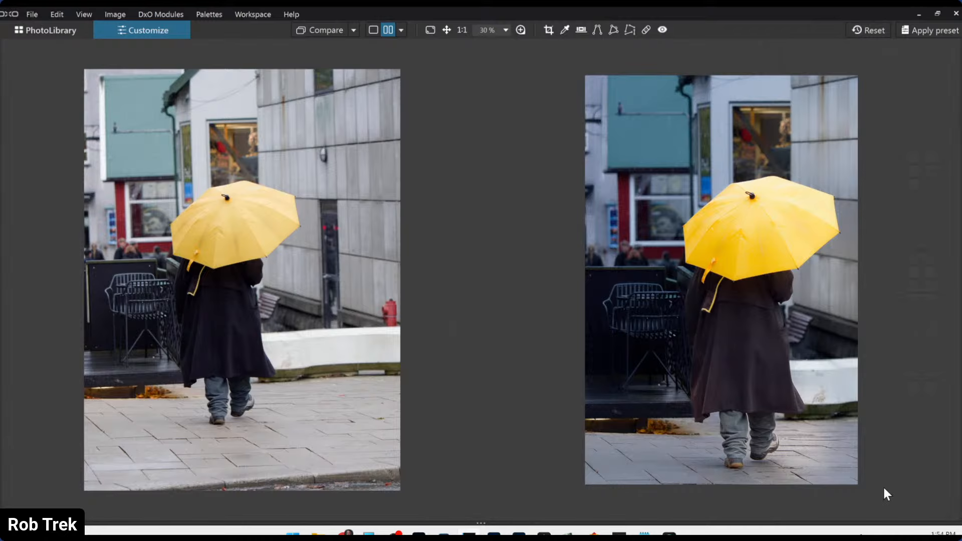
# - Try the top/bottom side-by-side comparison, switch to the left/right split view and sweep its divider across the whole photo
pyautogui.click(401, 30)
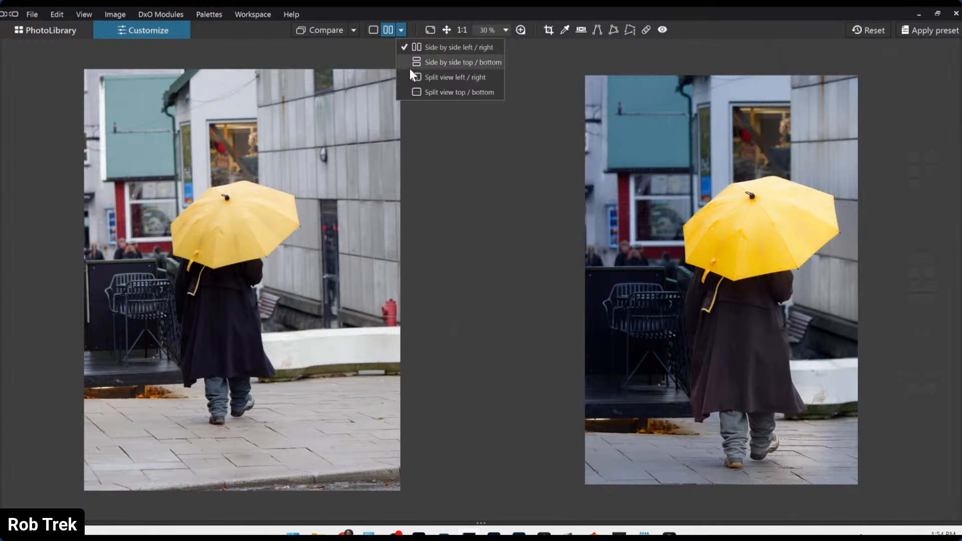
pyautogui.click(406, 61)
pyautogui.click(404, 37)
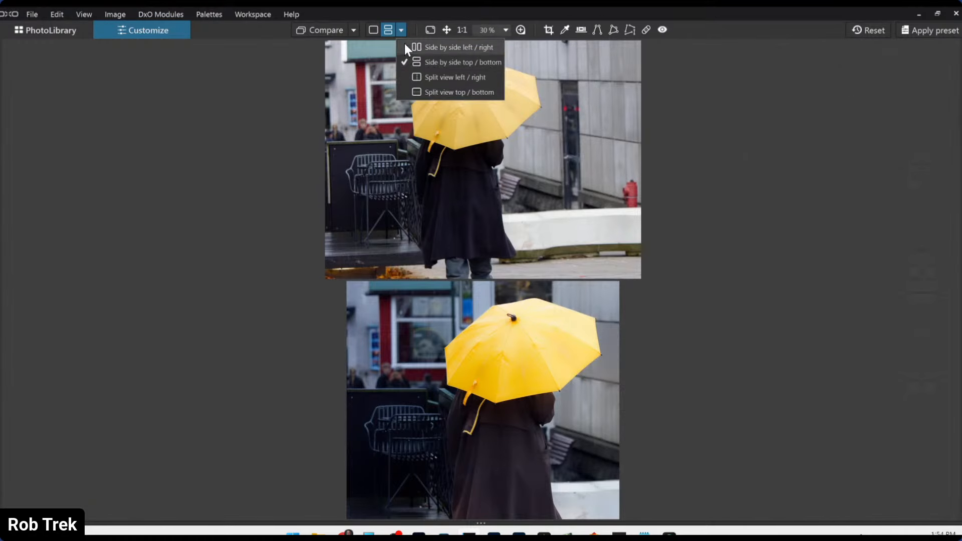
pyautogui.click(412, 72)
pyautogui.moveTo(793, 281); pyautogui.dragTo(297, 241)
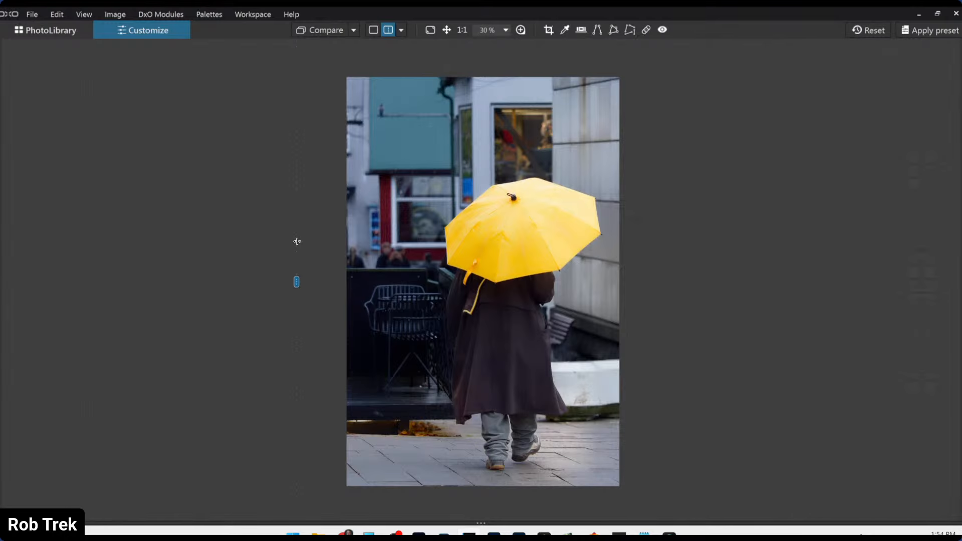
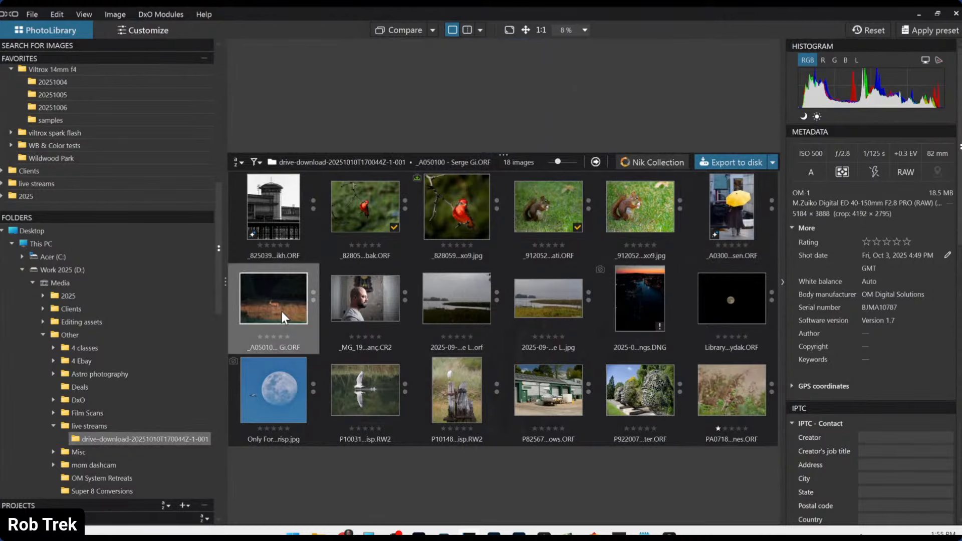
# - Open the red deer photo for editing and inspect the dim deer at the dark tree line up close
pyautogui.doubleClick(282, 311)
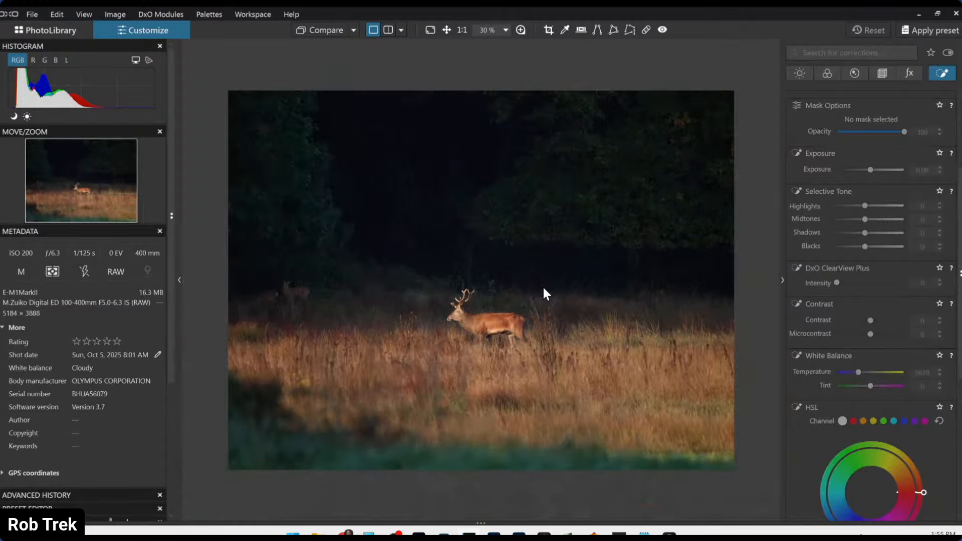
pyautogui.scroll(4, 253, 308)
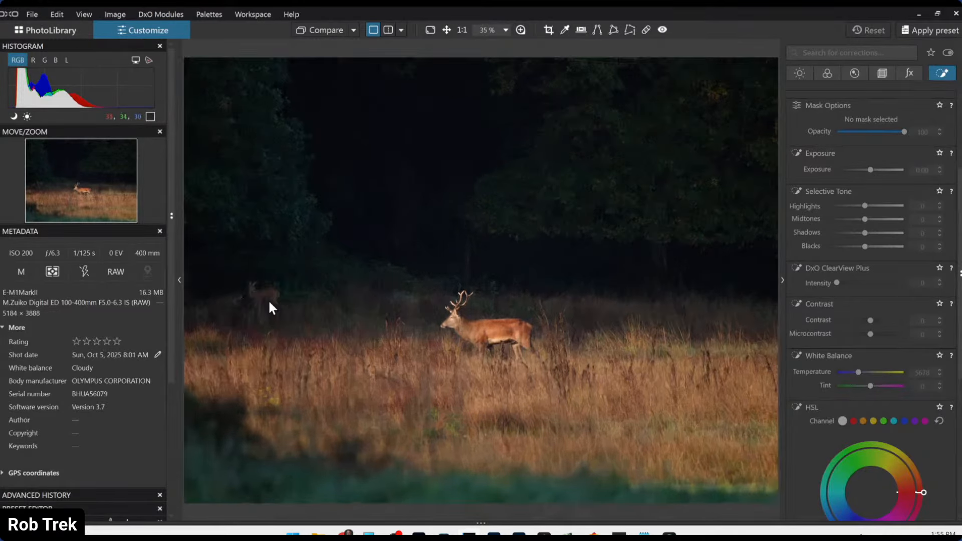
pyautogui.scroll(1, 252, 301)
pyautogui.moveTo(249, 301); pyautogui.dragTo(384, 302)
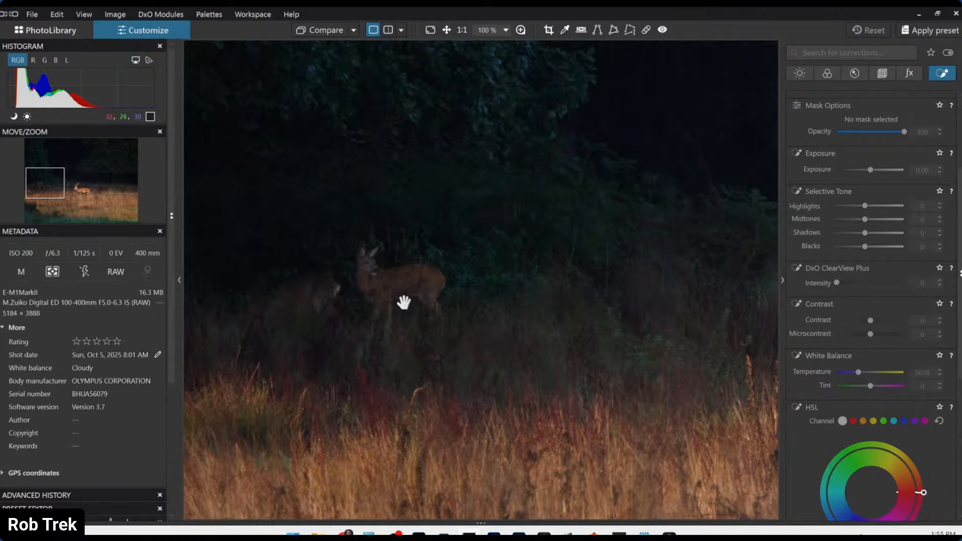
pyautogui.scroll(-1, 404, 302)
pyautogui.scroll(-1, 404, 302)
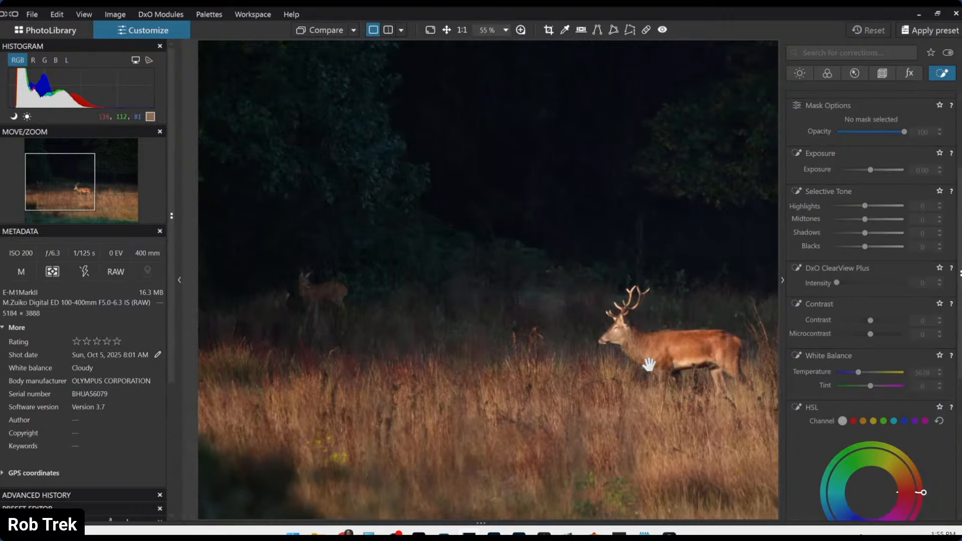
pyautogui.scroll(-1, 648, 365)
pyautogui.scroll(-1, 649, 365)
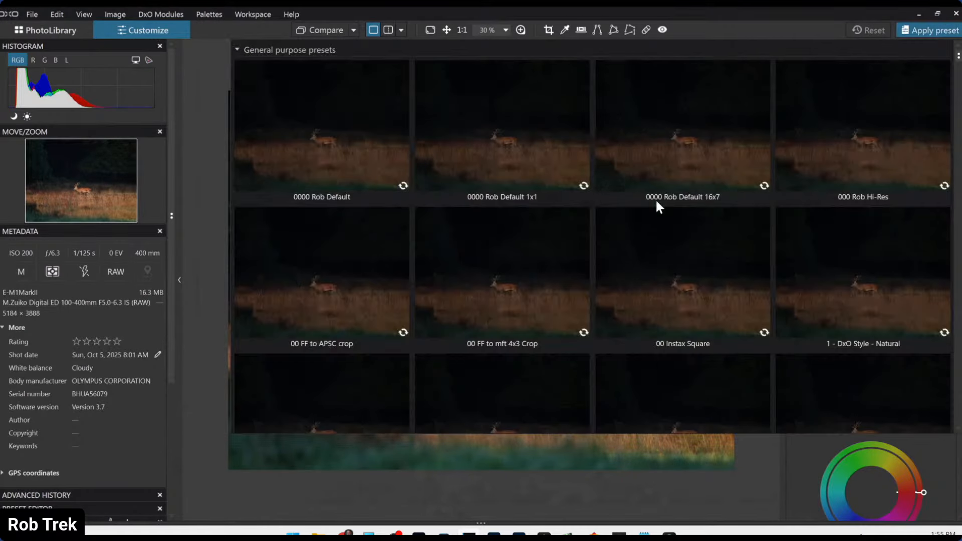
# - Apply the plain 0000 default preset to the deer photo and set the horizon correction to -0.20
pyautogui.click(353, 151)
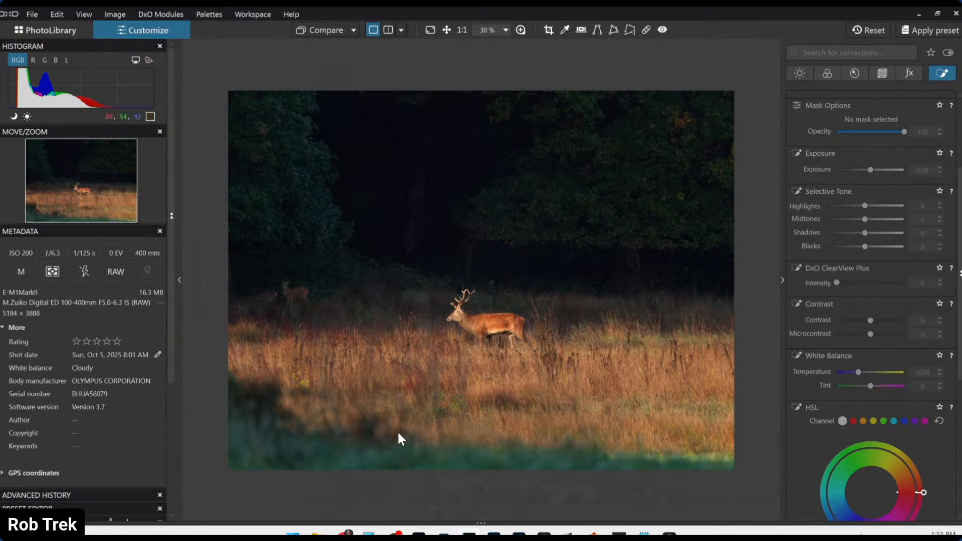
pyautogui.click(883, 73)
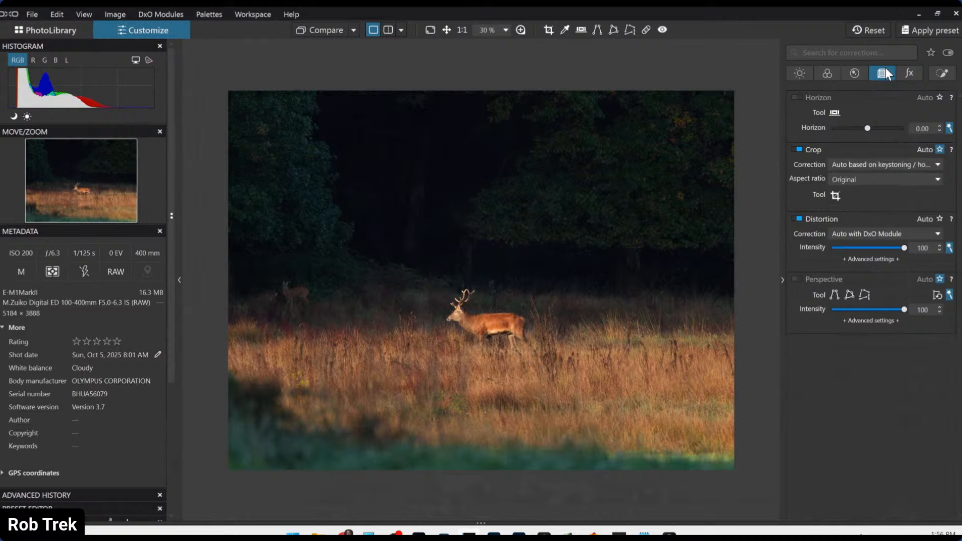
pyautogui.click(868, 130)
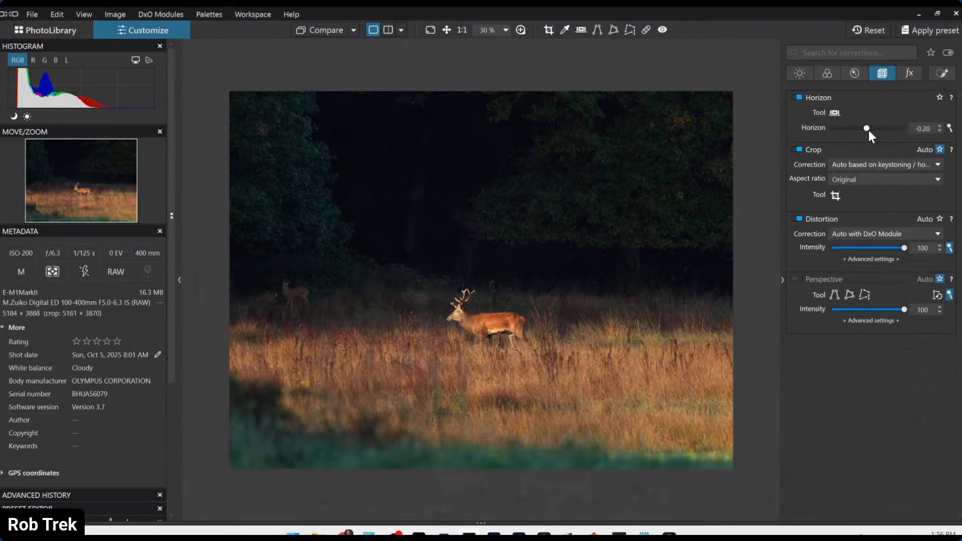
# - Crop the deer photo at a 16 × 7 ratio to about 4204 × 1839 px, trimming the empty space behind the stag
pyautogui.click(854, 179)
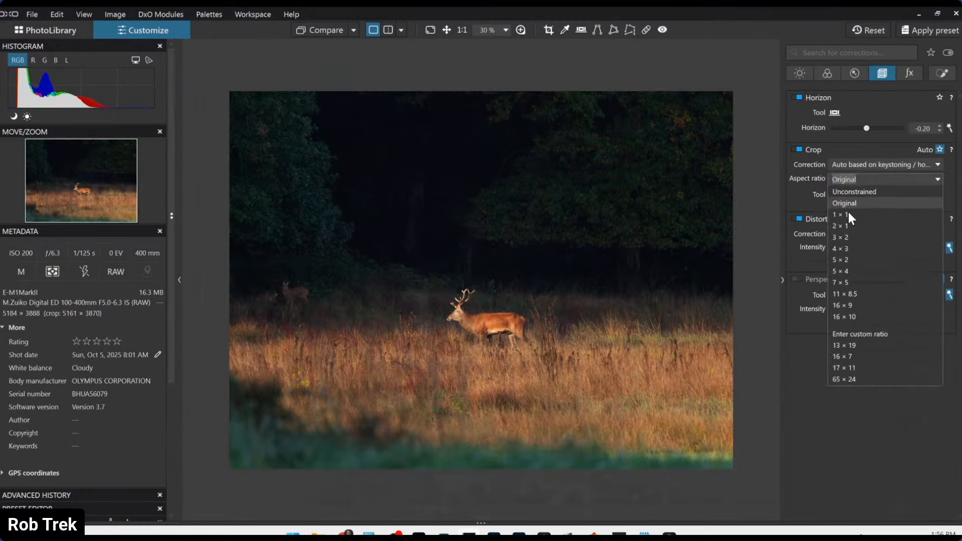
pyautogui.click(849, 356)
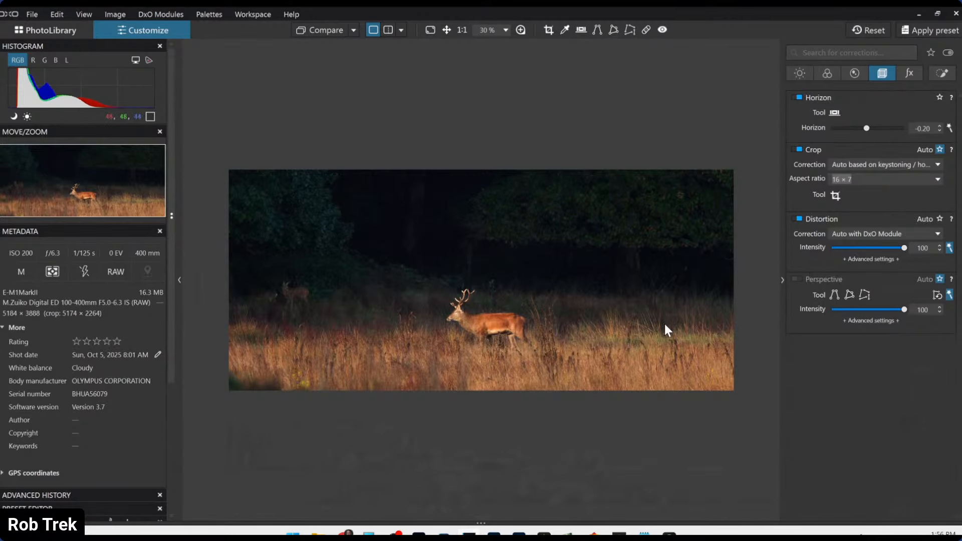
pyautogui.click(835, 196)
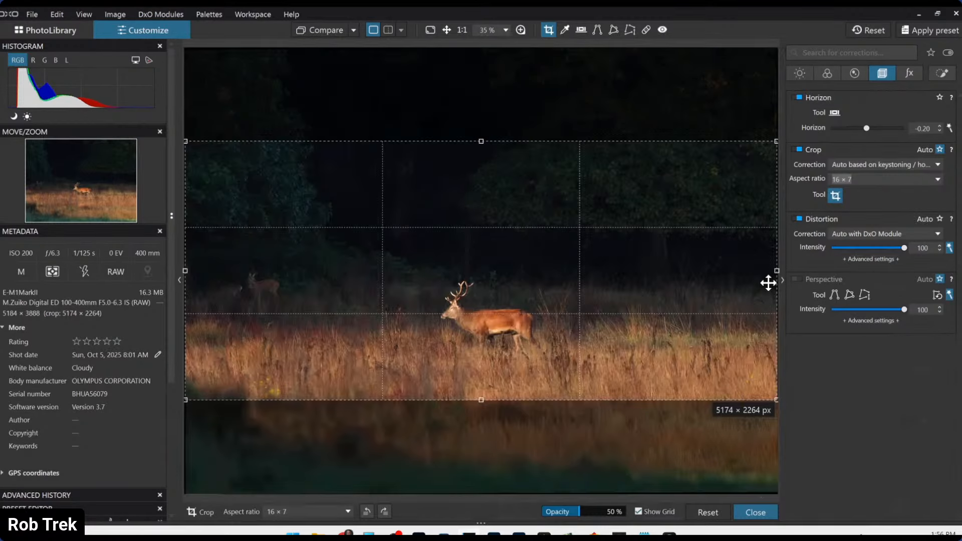
pyautogui.moveTo(776, 270); pyautogui.dragTo(663, 290)
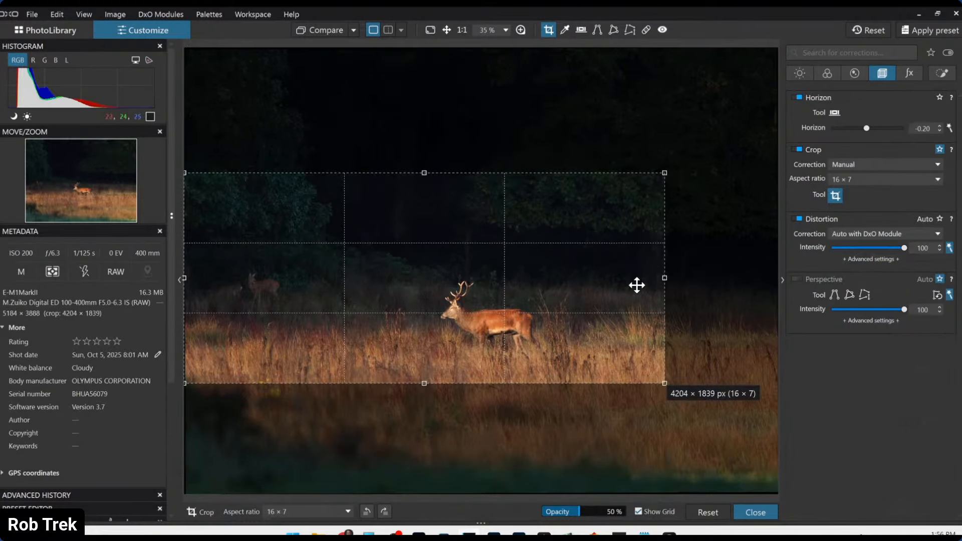
pyautogui.moveTo(635, 279)
pyautogui.mouseDown()
pyautogui.moveTo(636, 243)
pyautogui.moveTo(636, 299)
pyautogui.moveTo(637, 279)
pyautogui.mouseUp()
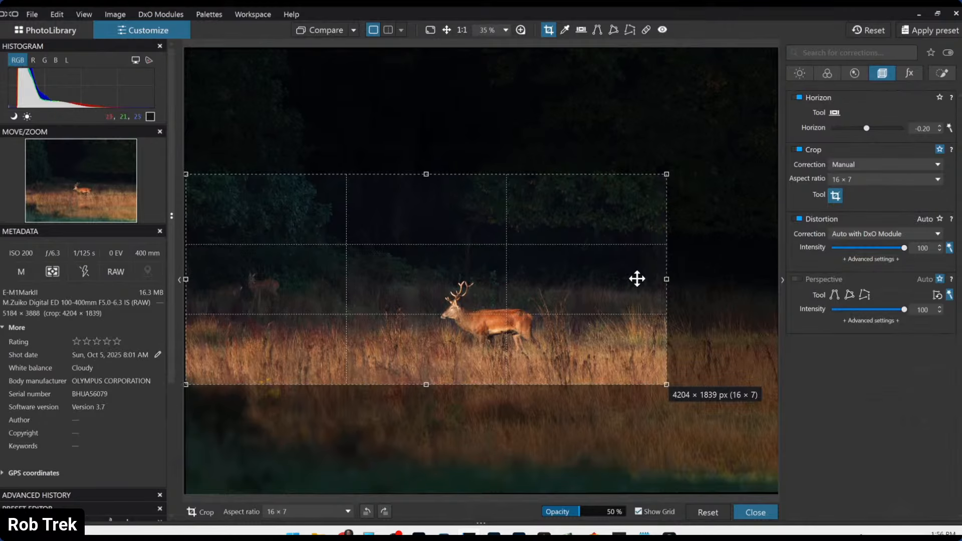
pyautogui.press('Return')
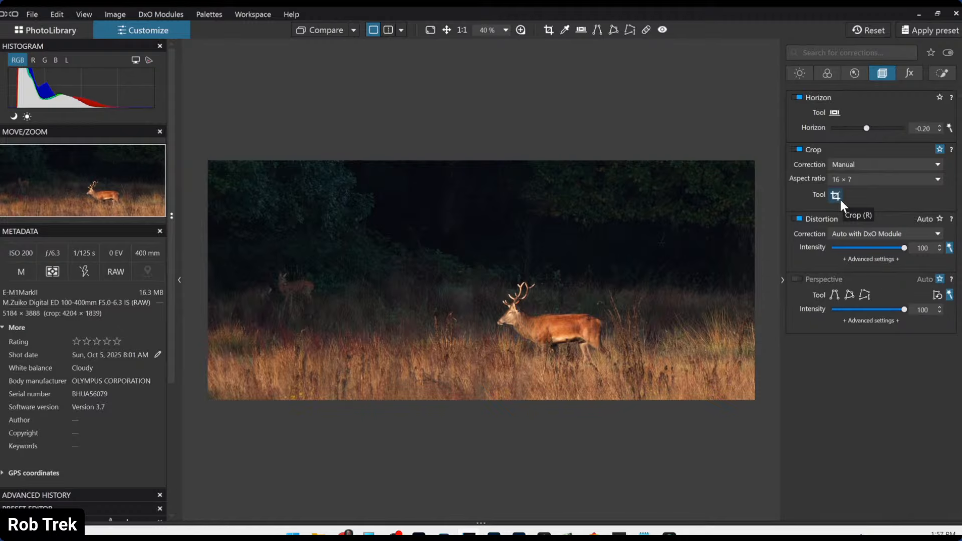
# - Try brightening the whole photo with an exposure of 1.94 and with Slight Smart Lighting, reverting both
pyautogui.click(801, 75)
pyautogui.moveTo(865, 128); pyautogui.dragTo(884, 128)
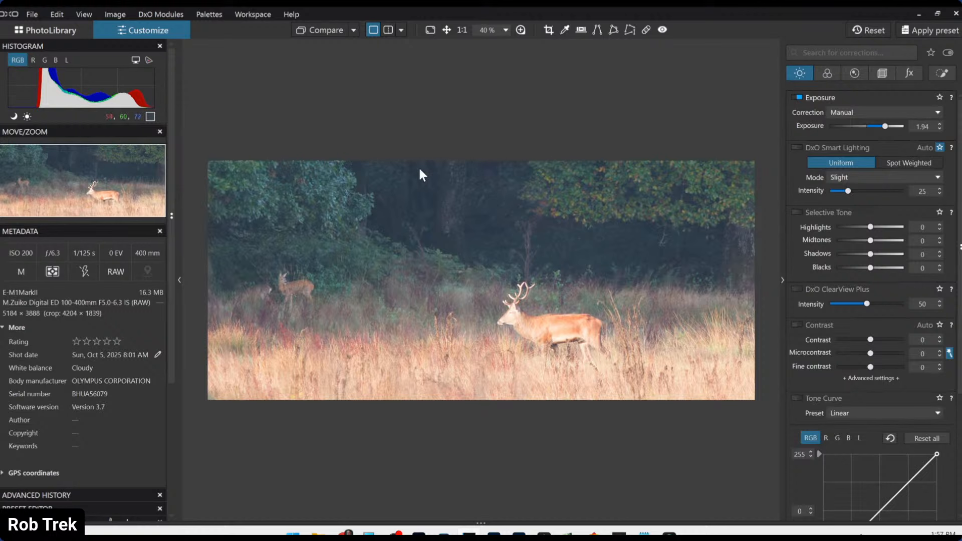
pyautogui.doubleClick(883, 127)
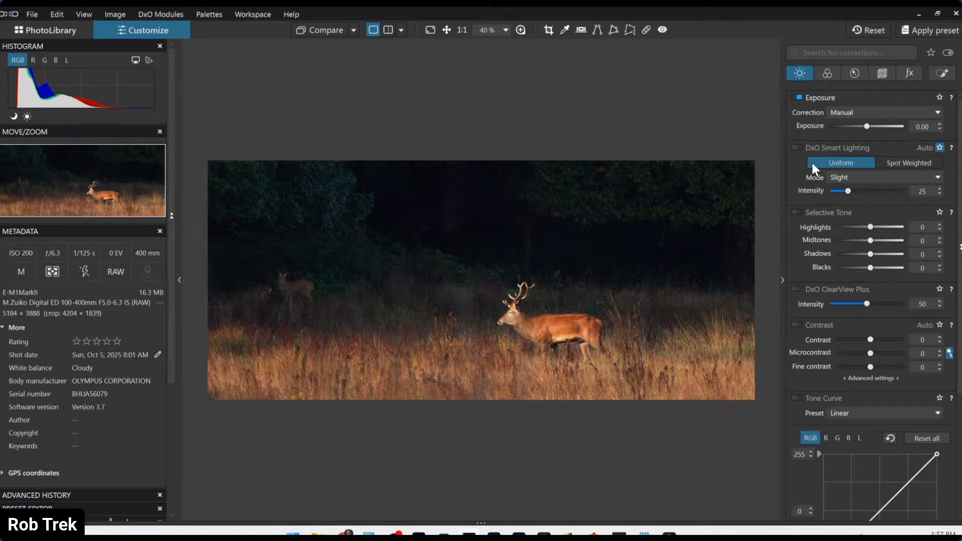
pyautogui.click(800, 147)
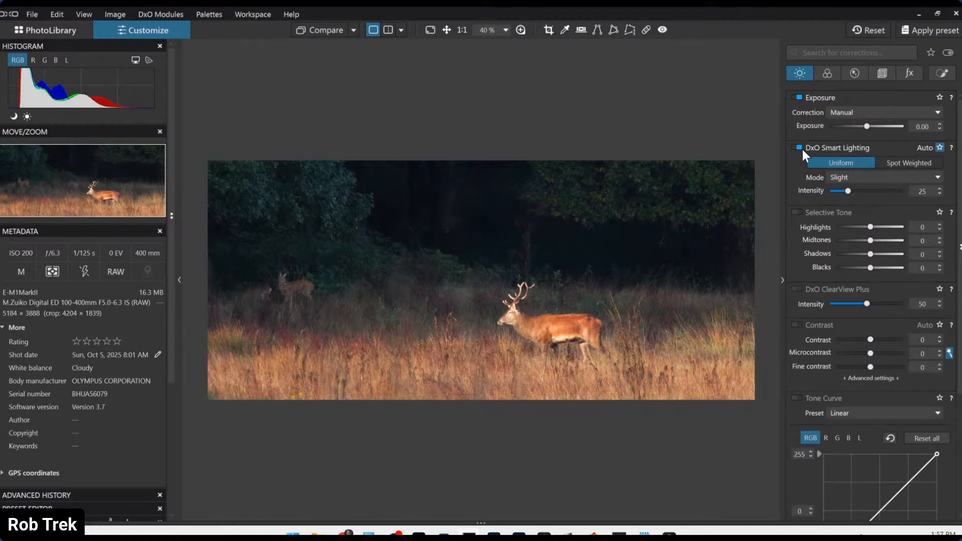
pyautogui.click(799, 148)
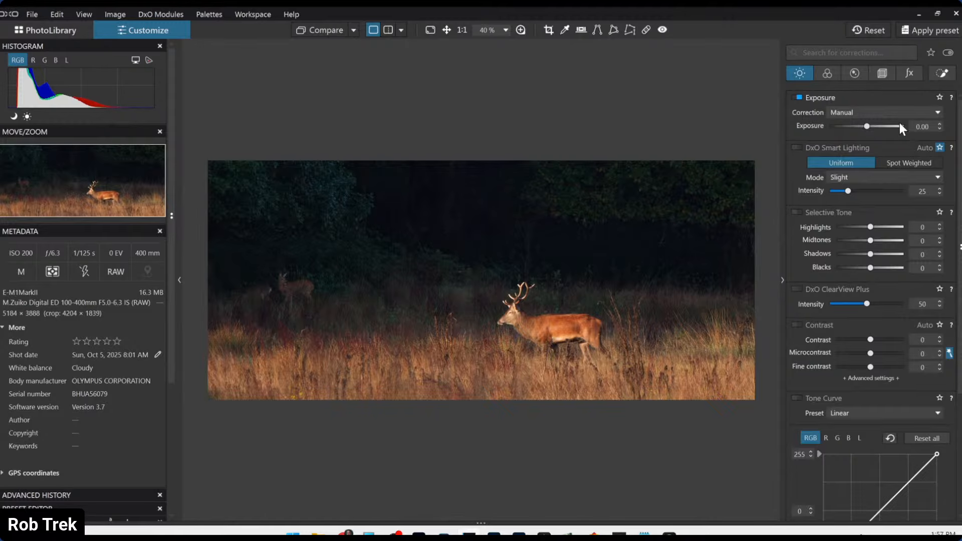
# - Add a control line mask over the dark woodland behind the stag, fading out above the grass
pyautogui.click(942, 73)
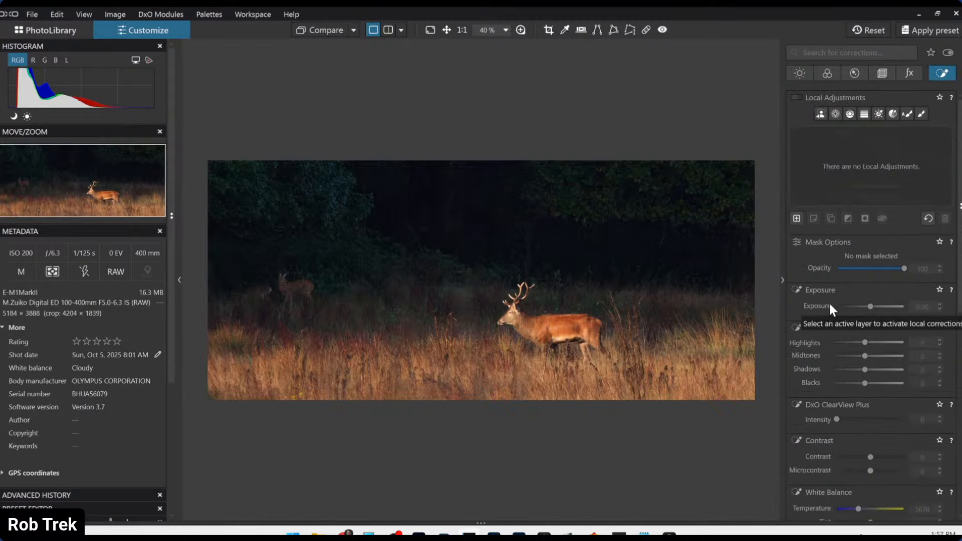
pyautogui.click(848, 115)
pyautogui.moveTo(678, 262); pyautogui.dragTo(677, 346)
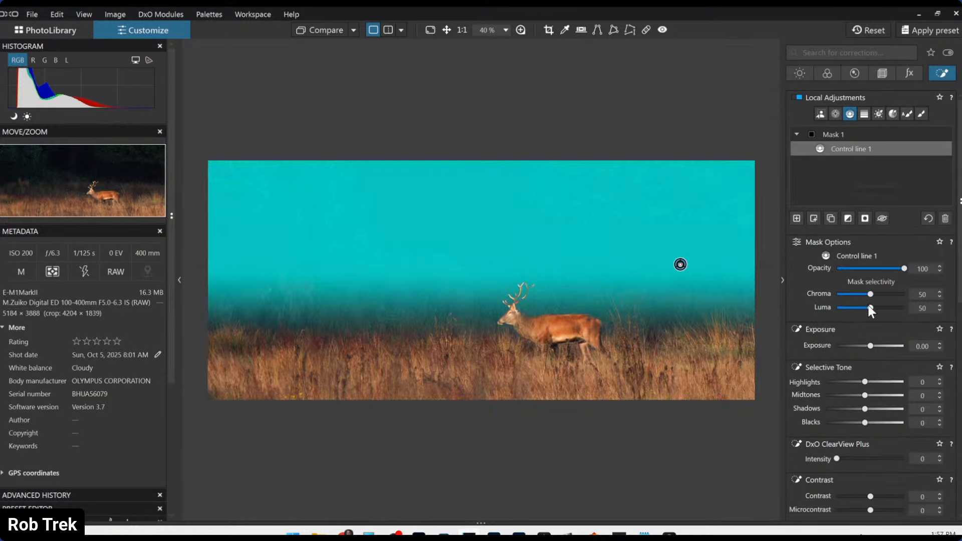
# - Set the control line's mask selectivity to luma 80 and chroma 65
pyautogui.scroll(5, 868, 306)
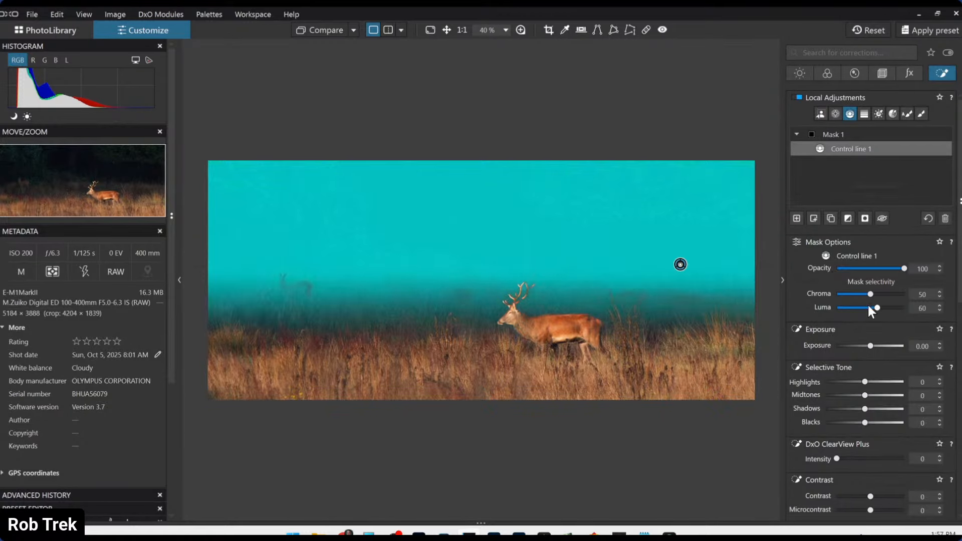
pyautogui.scroll(10, 869, 306)
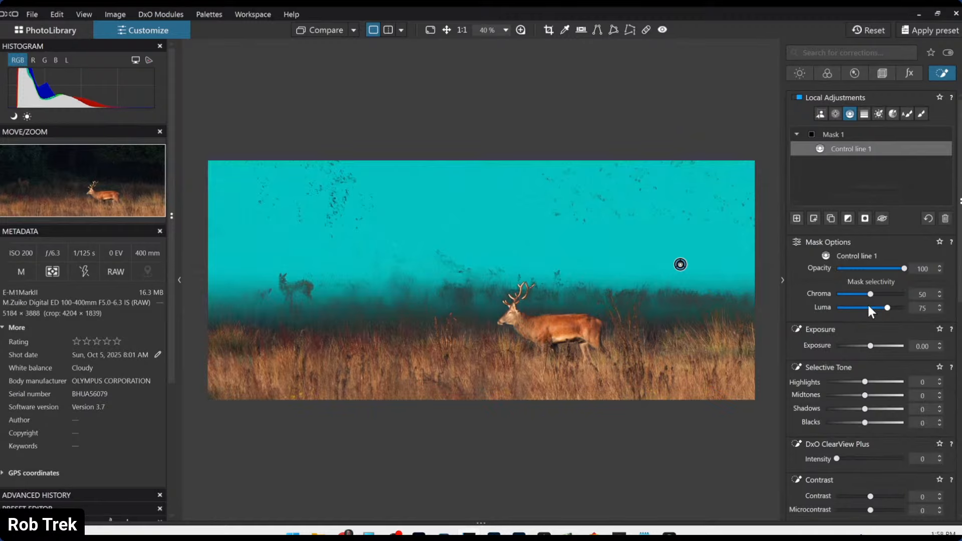
pyautogui.scroll(10, 870, 308)
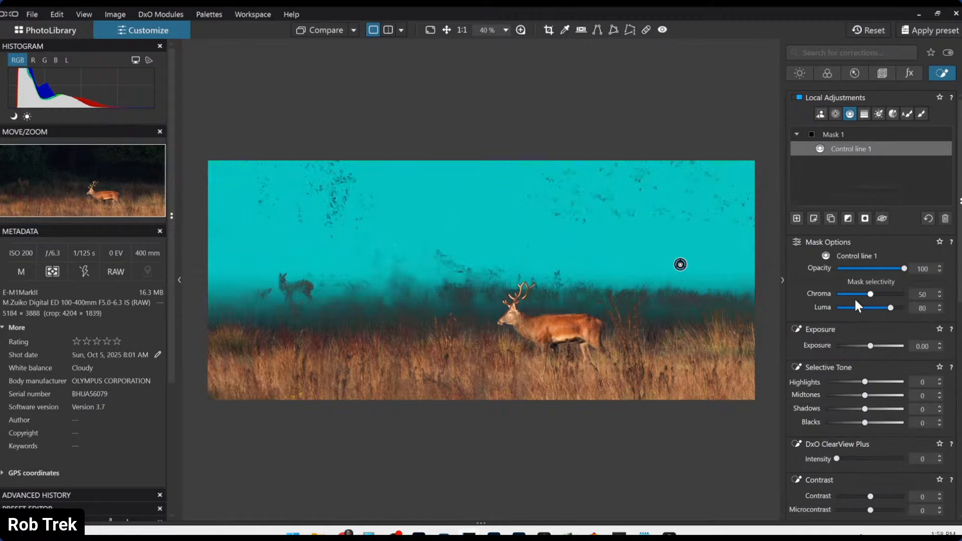
pyautogui.scroll(5, 872, 298)
pyautogui.scroll(5, 872, 298)
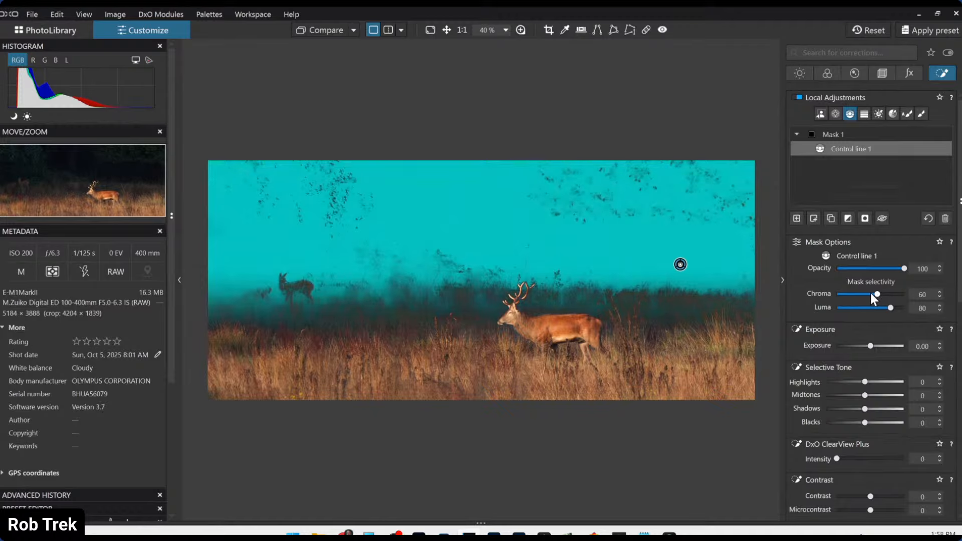
pyautogui.scroll(5, 871, 295)
# - Brighten the woodland under the control line with an exposure of 0.80
pyautogui.scroll(3, 870, 346)
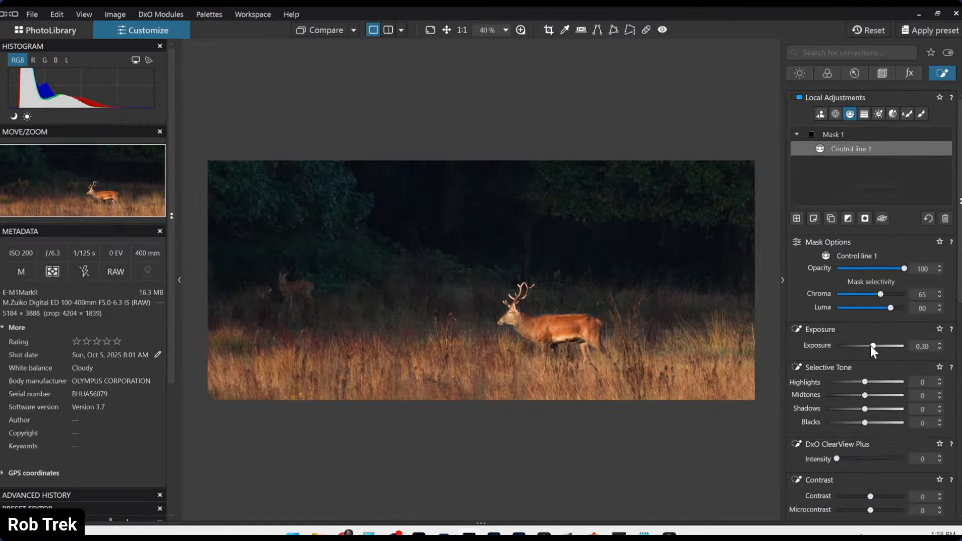
pyautogui.scroll(2, 870, 345)
pyautogui.scroll(3, 870, 345)
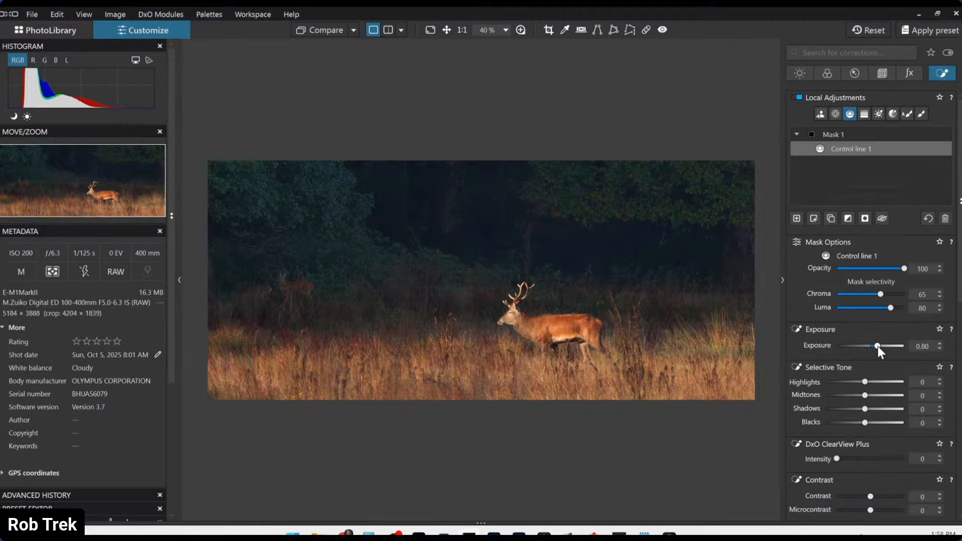
pyautogui.scroll(2, 877, 345)
pyautogui.scroll(-1, 878, 345)
pyautogui.scroll(-1, 878, 346)
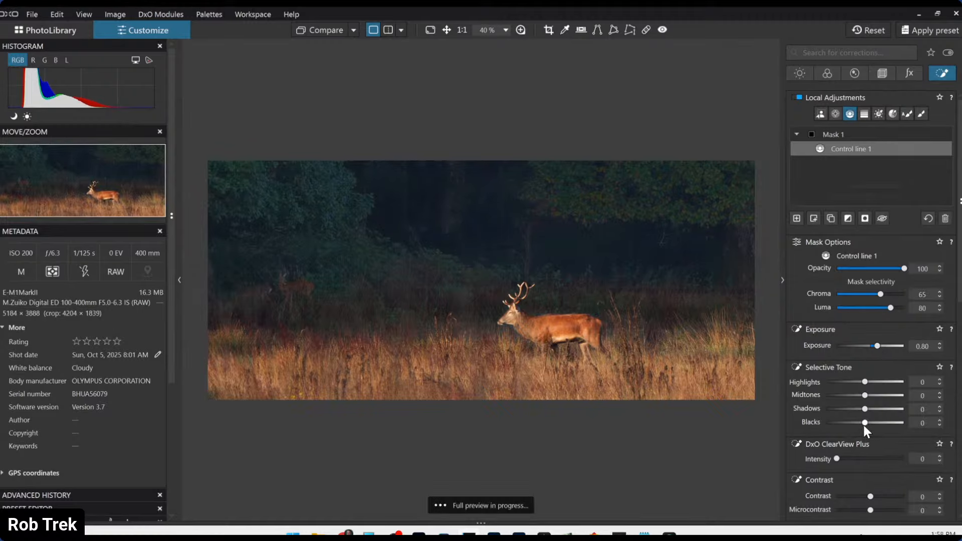
# - Set the woodland control line's highlights to 60, midtones to 44, shadows to 22, blacks to -28 and exposure to 0.70
pyautogui.scroll(-2, 864, 425)
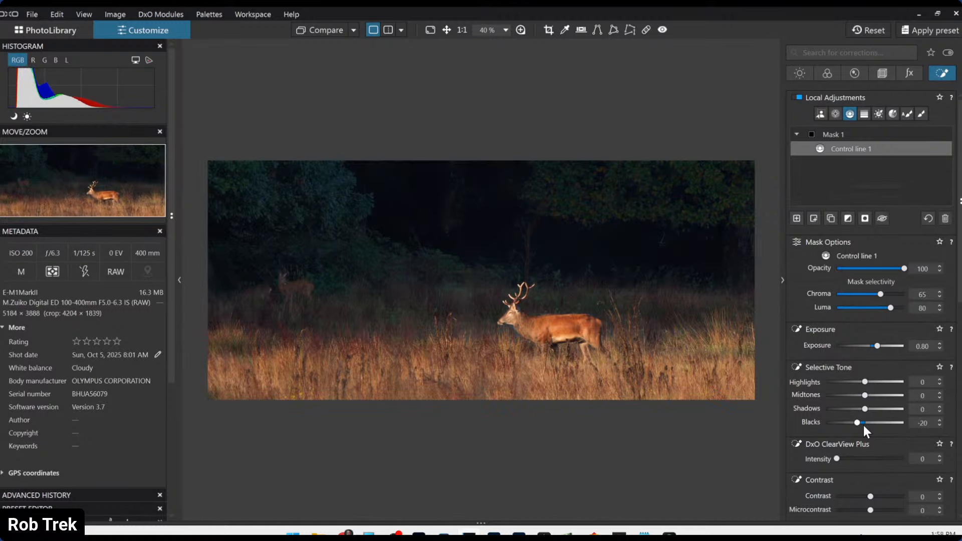
pyautogui.scroll(-1, 864, 425)
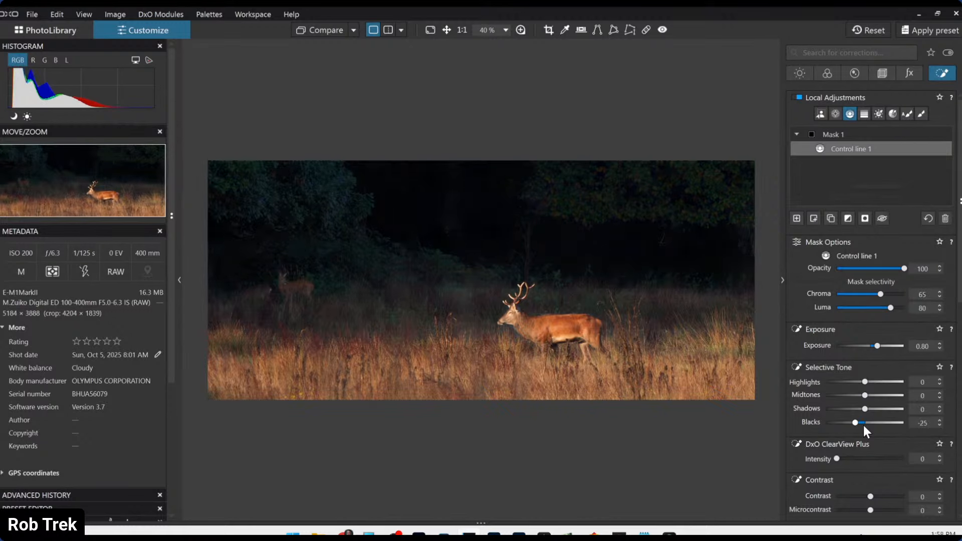
pyautogui.scroll(-1, 865, 409)
pyautogui.scroll(3, 866, 396)
pyautogui.moveTo(865, 383); pyautogui.dragTo(873, 409)
pyautogui.moveTo(855, 423); pyautogui.dragTo(854, 423)
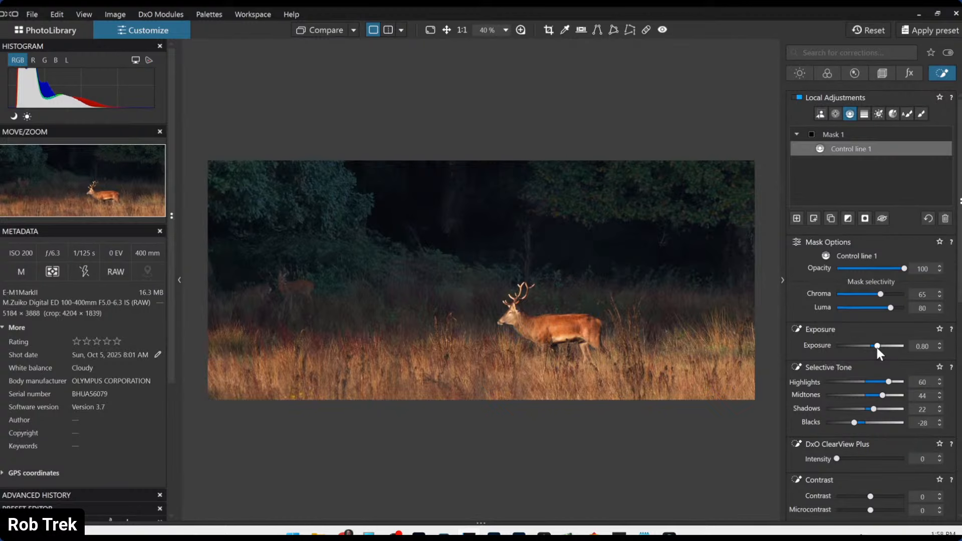
pyautogui.scroll(-1, 876, 348)
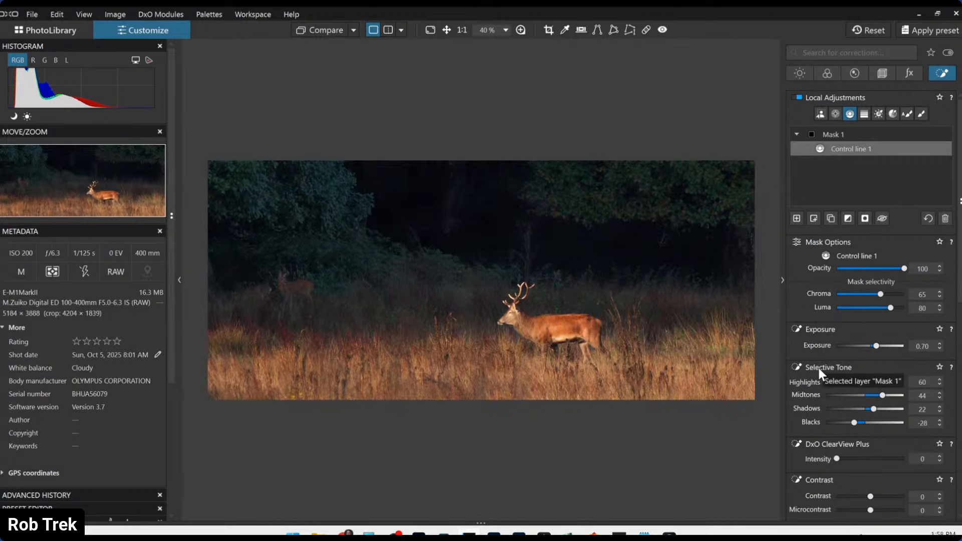
# - Create a new mask with two small control points, one on each of the two distant deer in the woodland
pyautogui.click(796, 219)
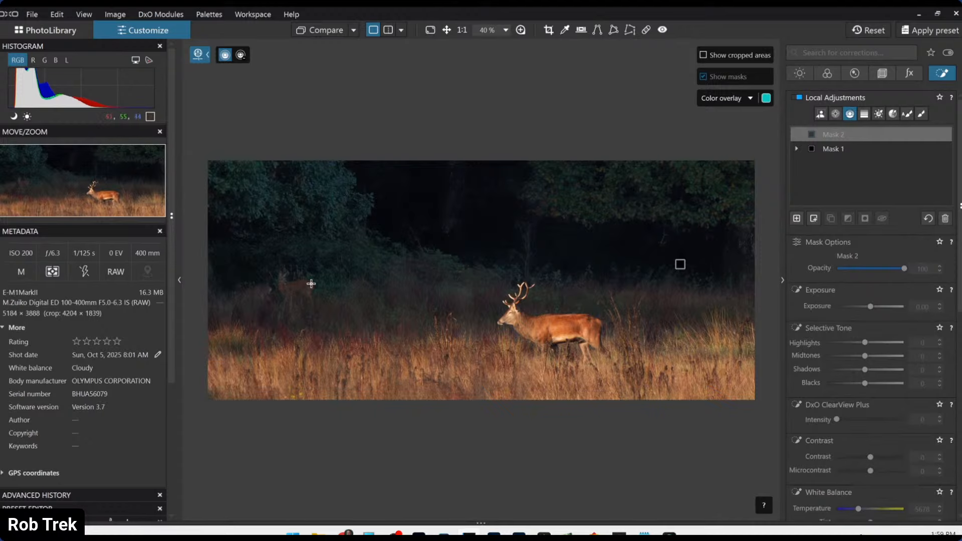
pyautogui.click(835, 113)
pyautogui.click(302, 285)
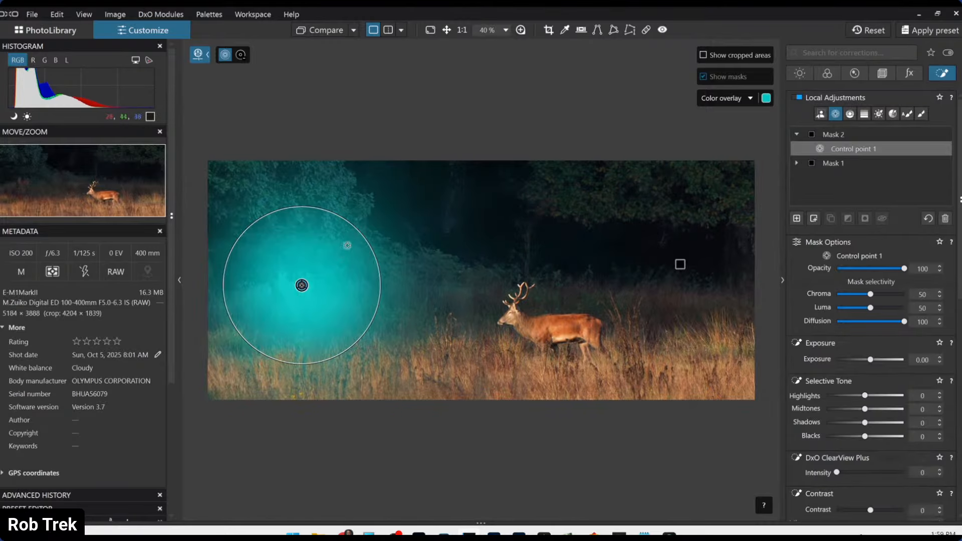
pyautogui.moveTo(315, 264); pyautogui.dragTo(312, 267)
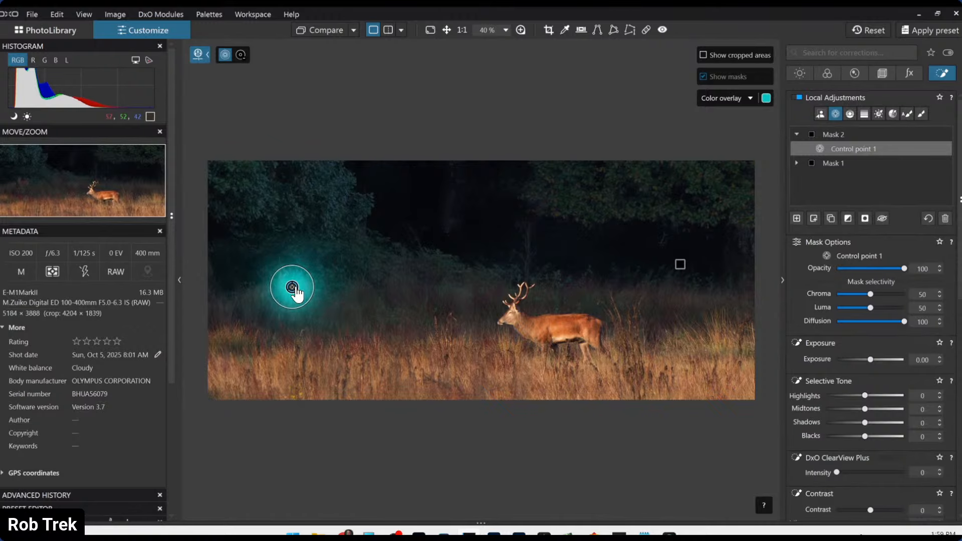
pyautogui.scroll(1, 199, 313)
pyautogui.scroll(5, 198, 312)
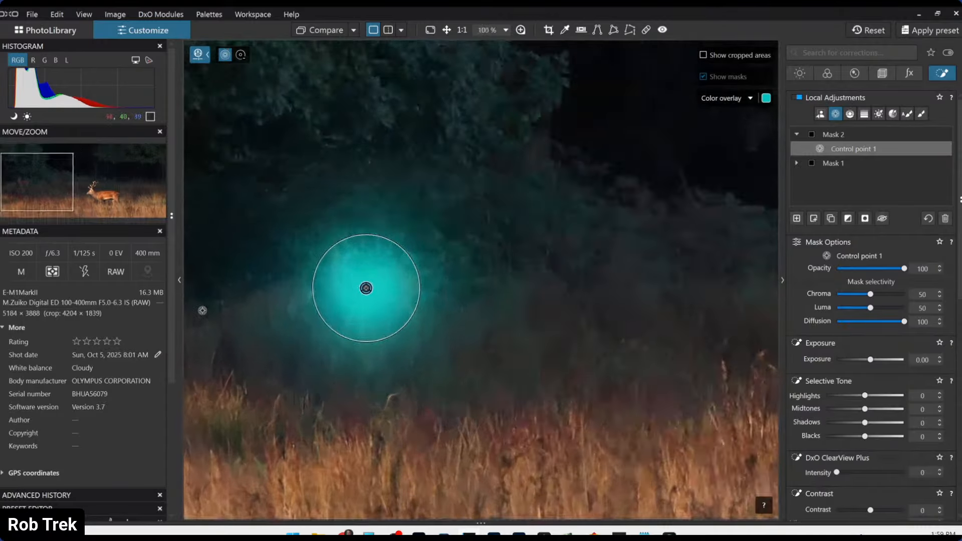
pyautogui.click(287, 288)
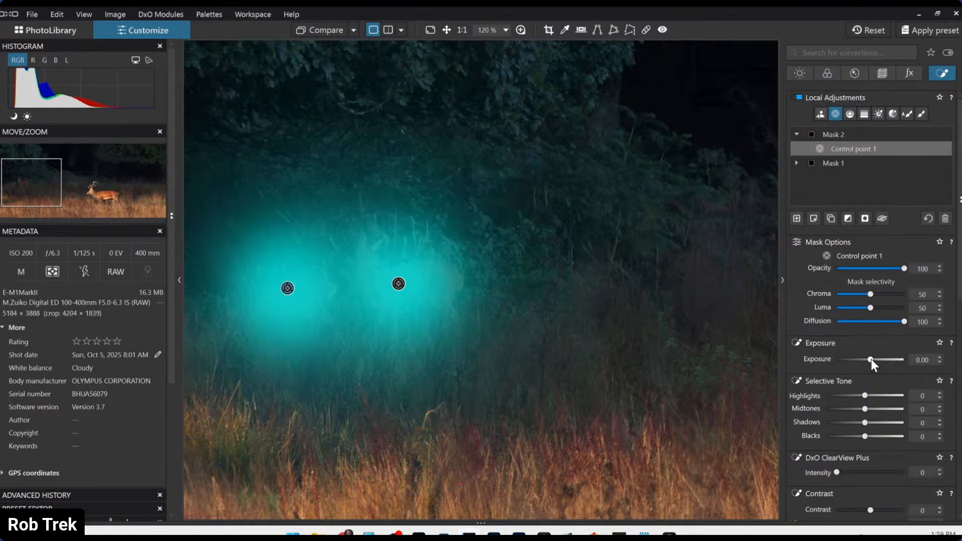
# - Enhance the distant deer with an exposure of 0.30, ClearView Plus of 17, microcontrast of 26 and a slightly warmer white balance
pyautogui.scroll(5, 870, 360)
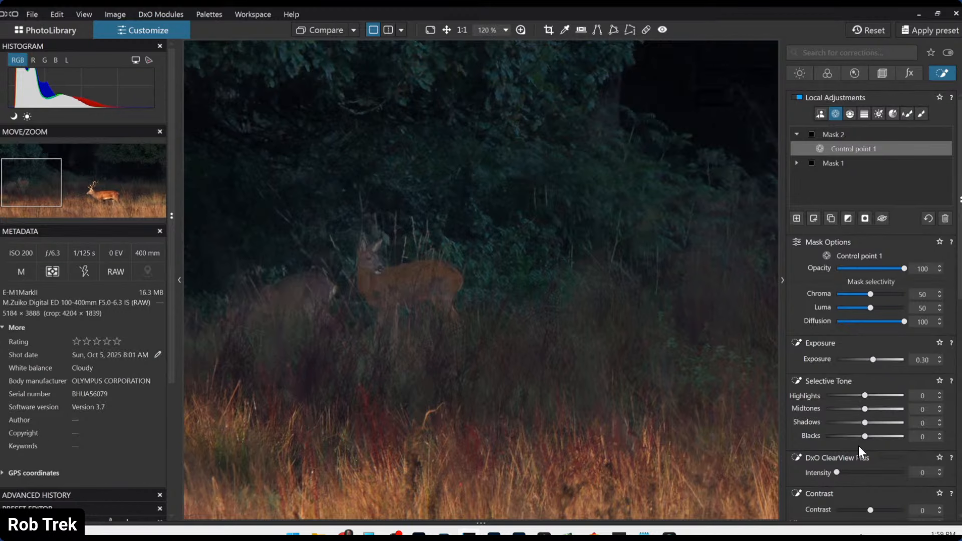
pyautogui.scroll(-3, 822, 420)
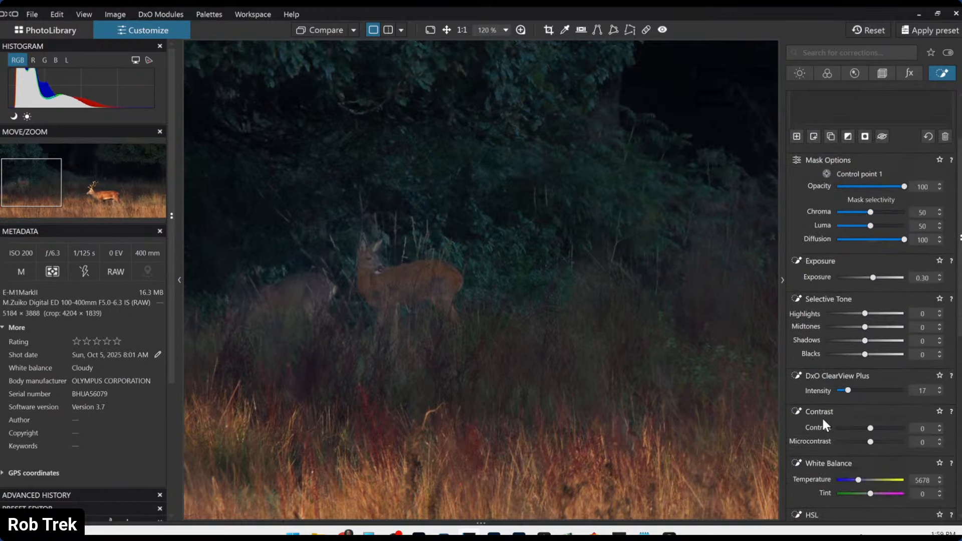
pyautogui.moveTo(875, 440); pyautogui.dragTo(878, 442)
pyautogui.scroll(-6, 686, 383)
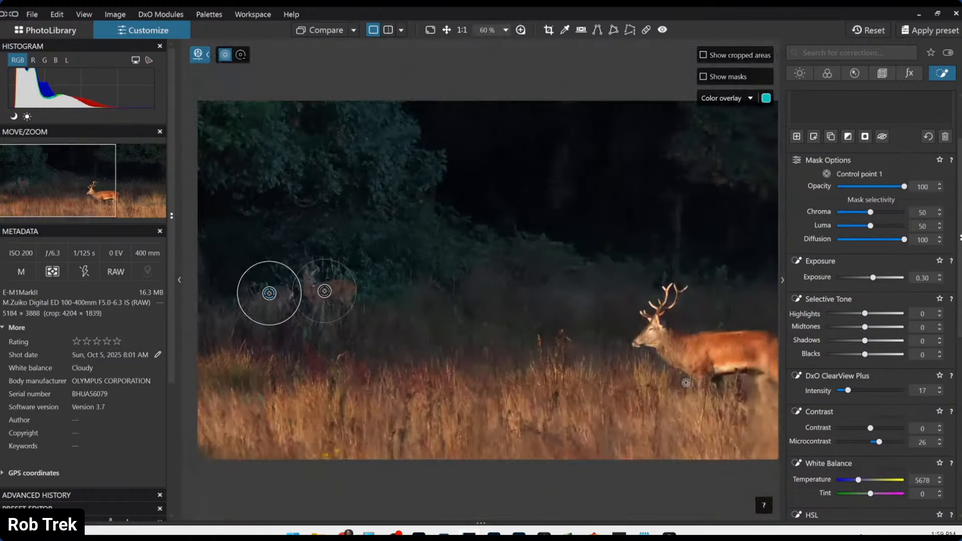
pyautogui.scroll(-3, 854, 391)
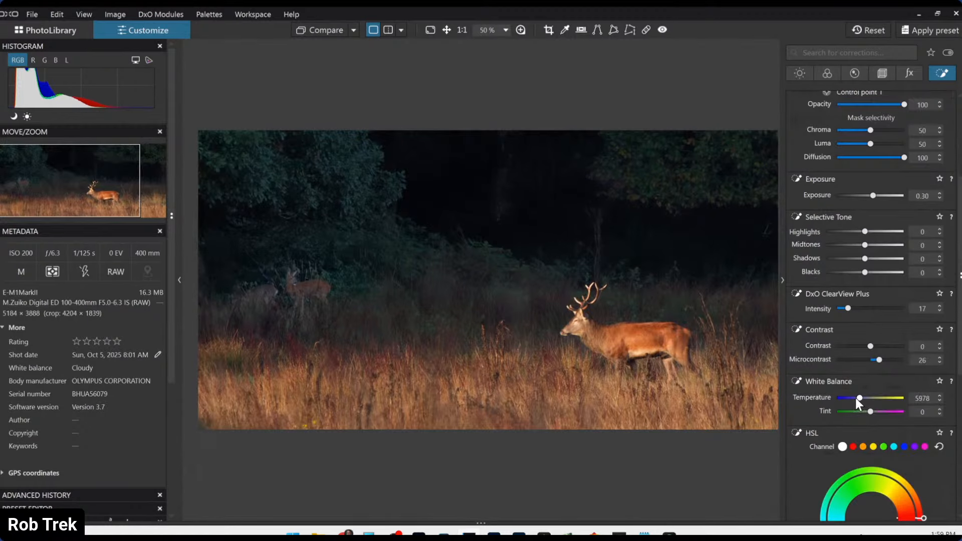
pyautogui.scroll(2, 855, 398)
pyautogui.scroll(4, 834, 308)
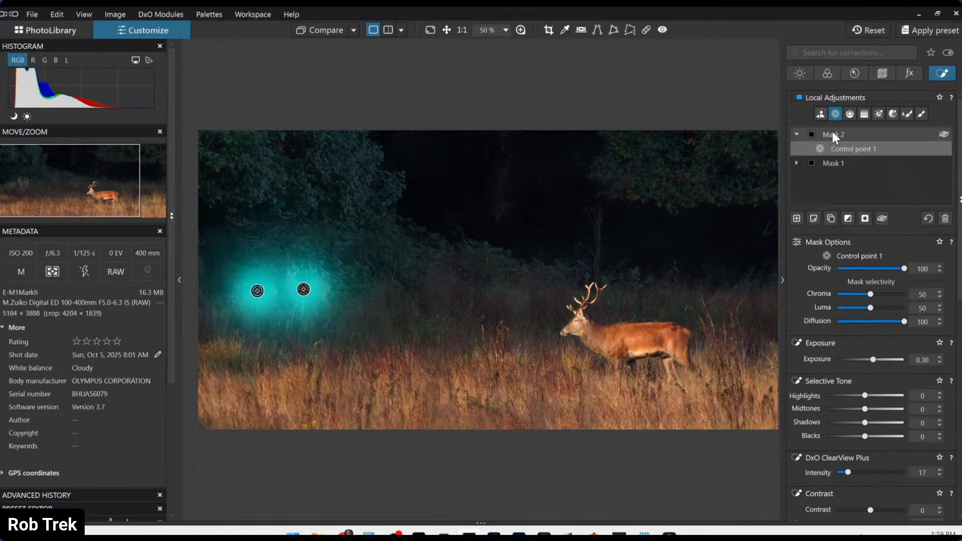
# - Create another mask with two control points stacked along the dark tree trunk in the upper middle of the woodland
pyautogui.click(796, 217)
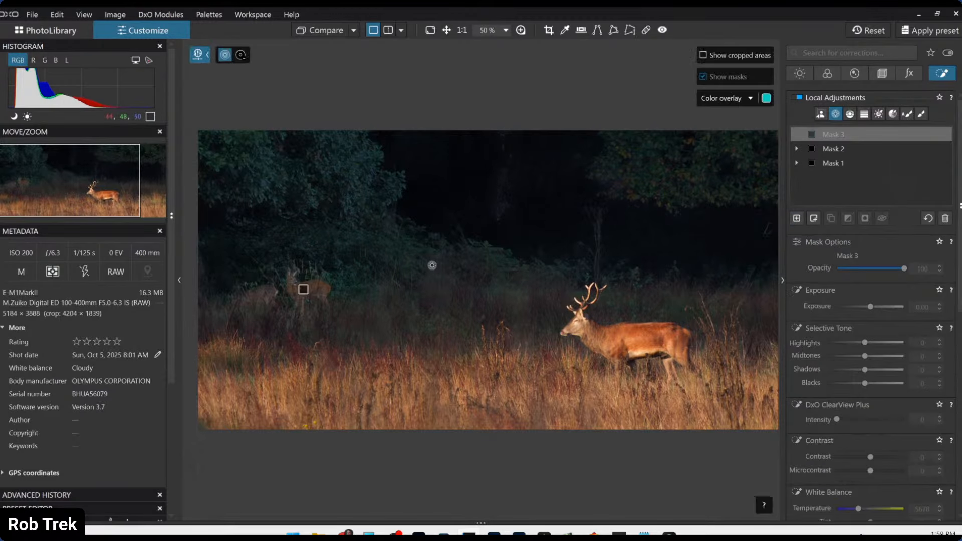
pyautogui.click(501, 201)
pyautogui.click(510, 161)
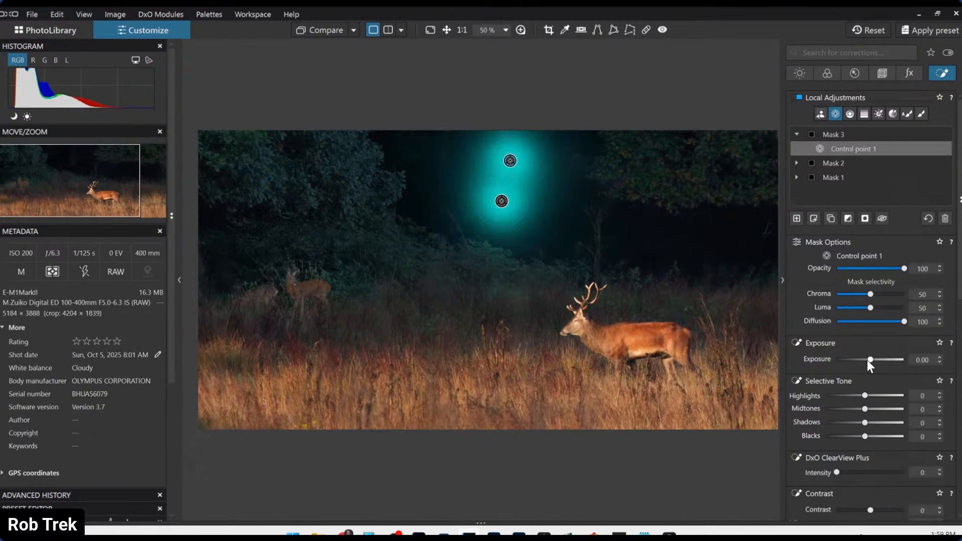
# - Set the tree trunk mask's exposure to 0.30, ClearView Plus to 34, microcontrast to 29 and white balance temperature to 7522
pyautogui.scroll(3, 868, 364)
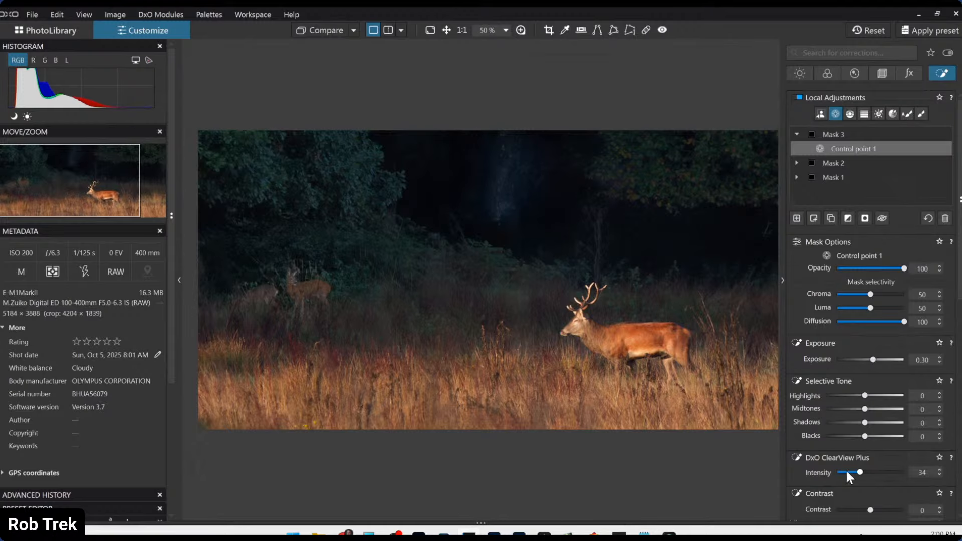
pyautogui.scroll(-1, 854, 471)
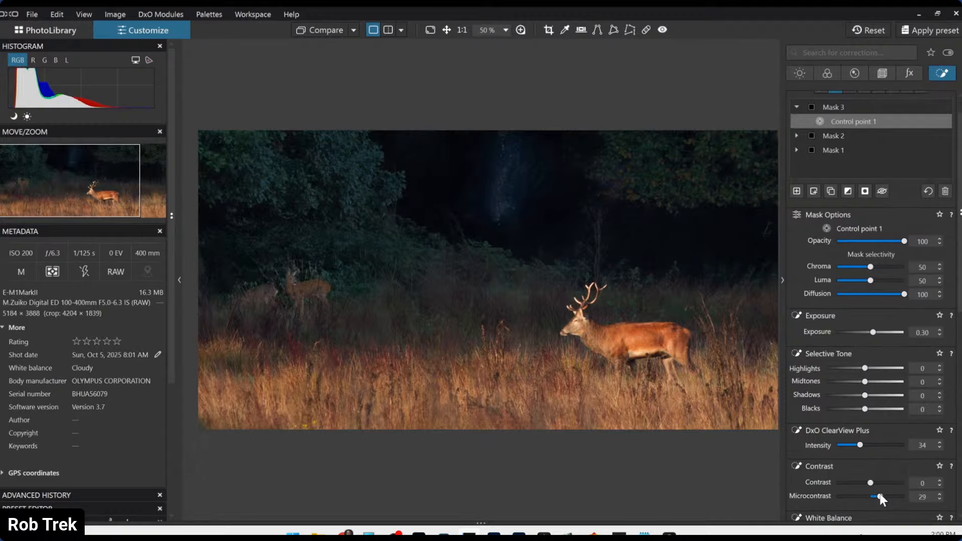
pyautogui.scroll(-2, 833, 461)
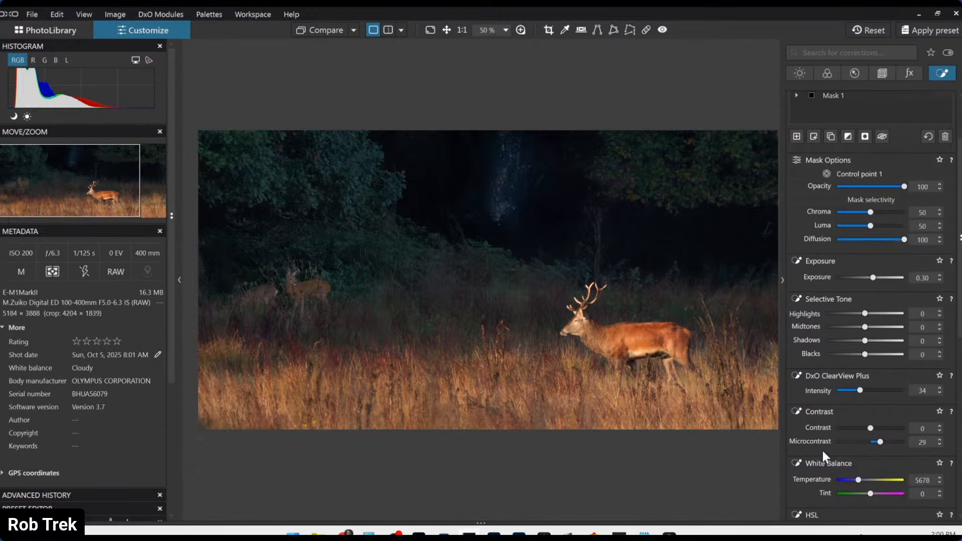
pyautogui.moveTo(861, 480); pyautogui.dragTo(863, 479)
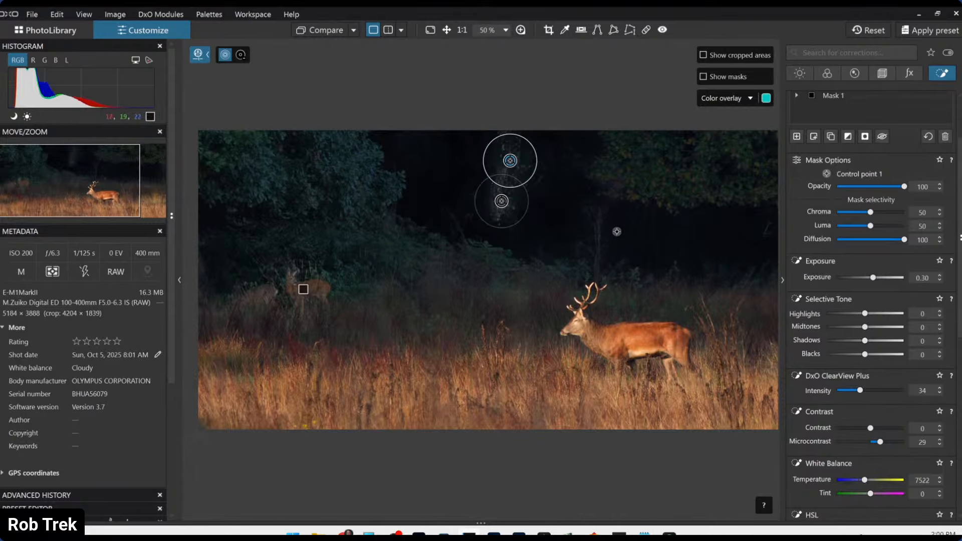
# - Extend the trunk mask with medium-sized control points over the dark woodland gaps on both sides of the trunk and above the stag
pyautogui.click(766, 236)
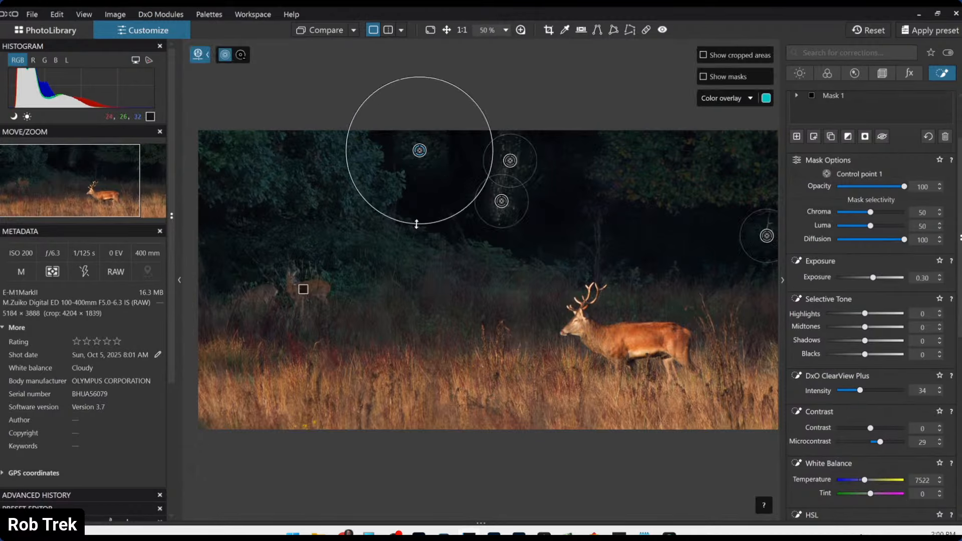
pyautogui.moveTo(416, 224); pyautogui.dragTo(420, 204)
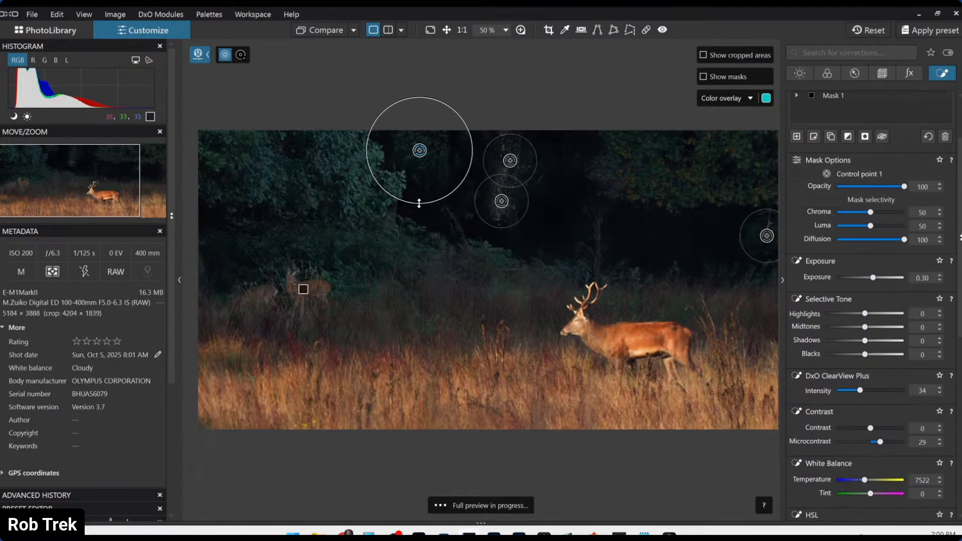
pyautogui.click(569, 178)
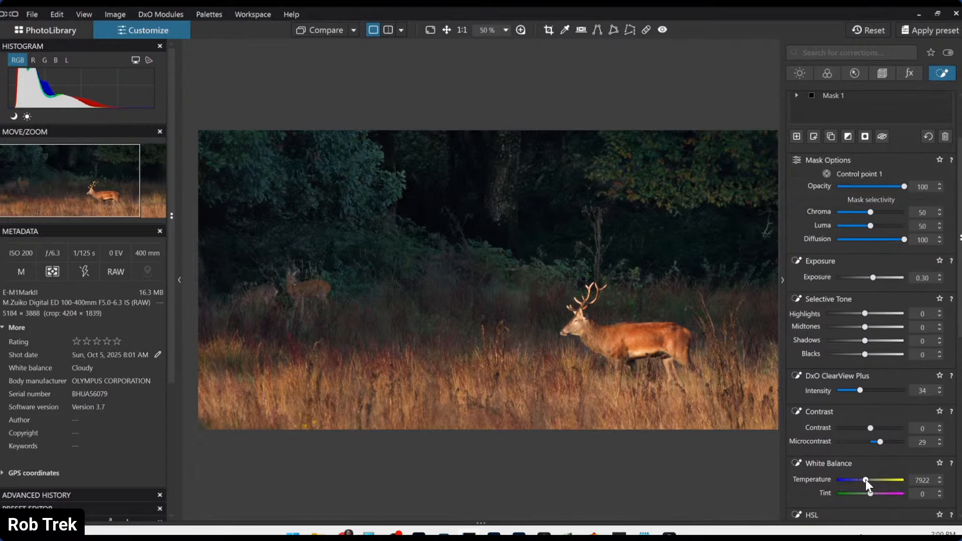
# - Set the third mask's white balance temperature to 8722, shadows to 5 and blacks to -6
pyautogui.scroll(3, 865, 479)
pyautogui.scroll(2, 864, 479)
pyautogui.moveTo(864, 354); pyautogui.dragTo(864, 354)
pyautogui.moveTo(865, 353); pyautogui.dragTo(863, 354)
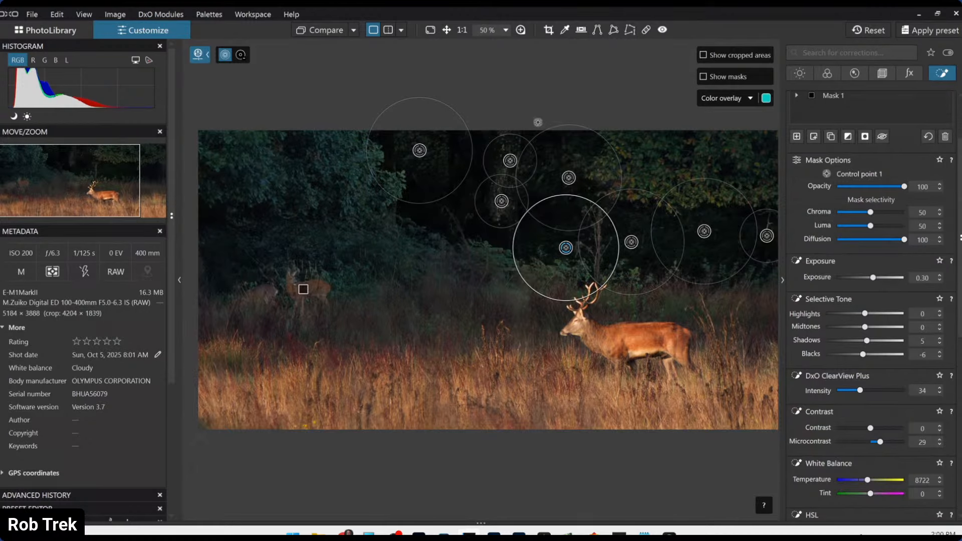
# - Add control points to the third mask over the foliage on both sides, the central bush and the distant deer, enlarging the one by the deer
pyautogui.click(358, 157)
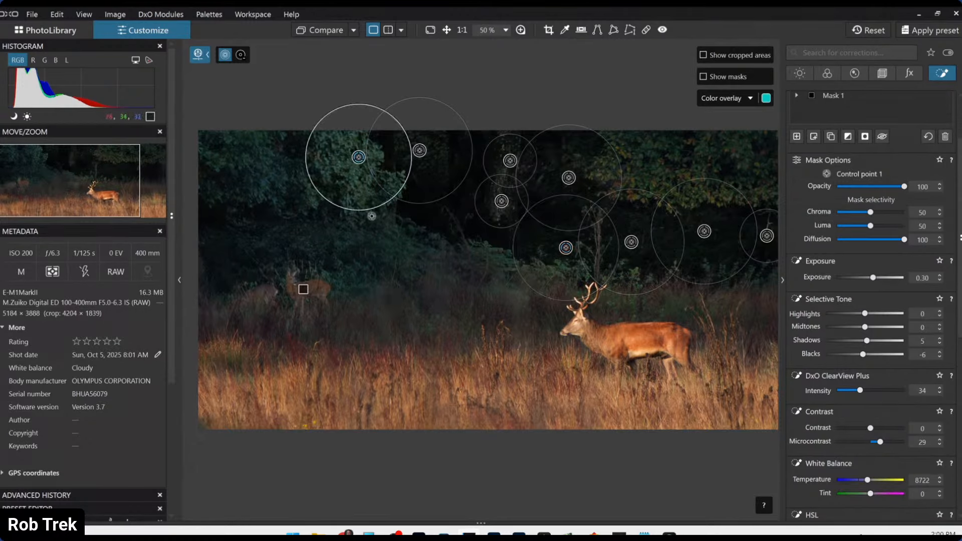
pyautogui.click(256, 150)
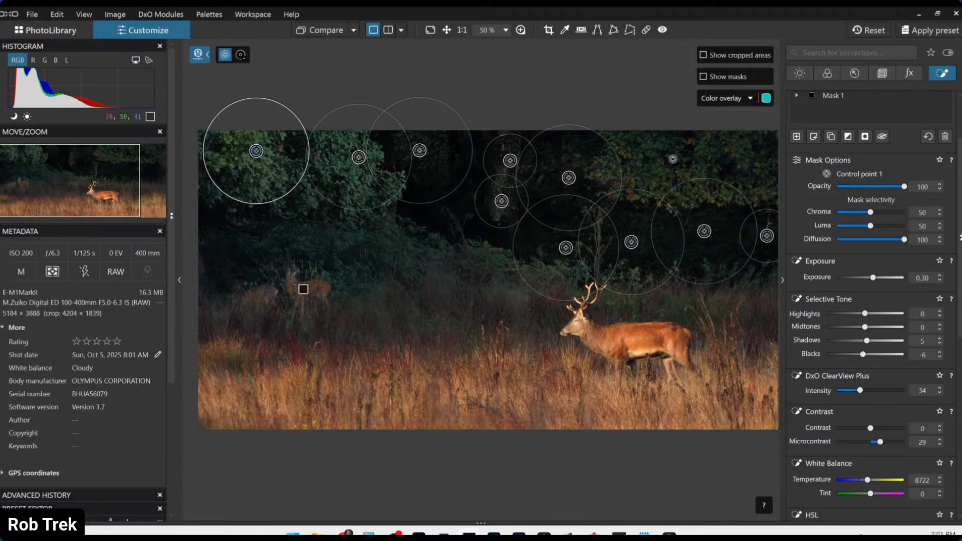
pyautogui.click(645, 174)
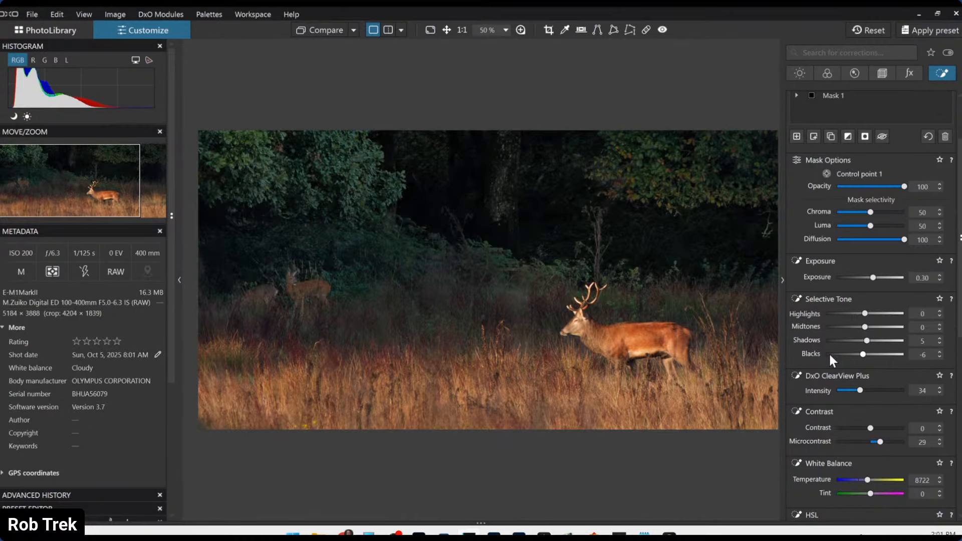
pyautogui.click(739, 149)
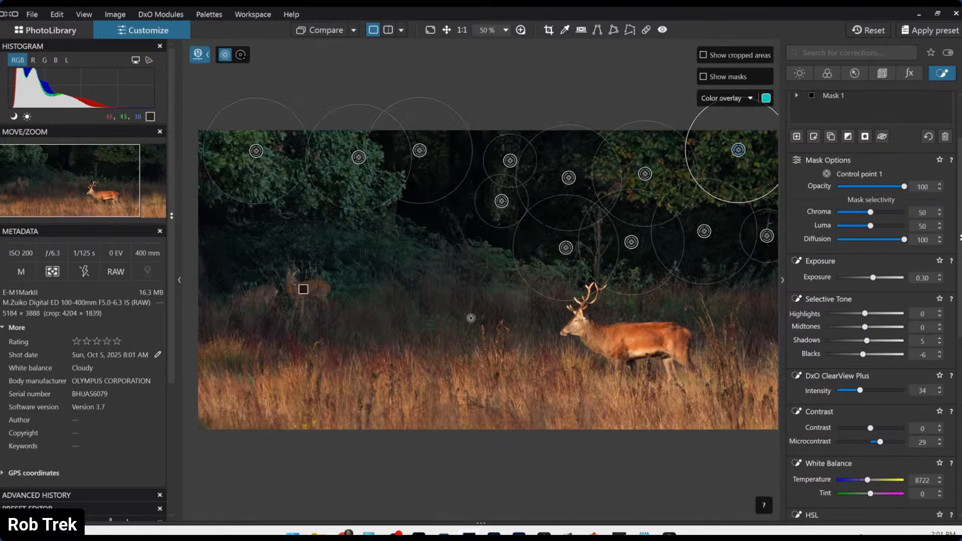
pyautogui.click(495, 263)
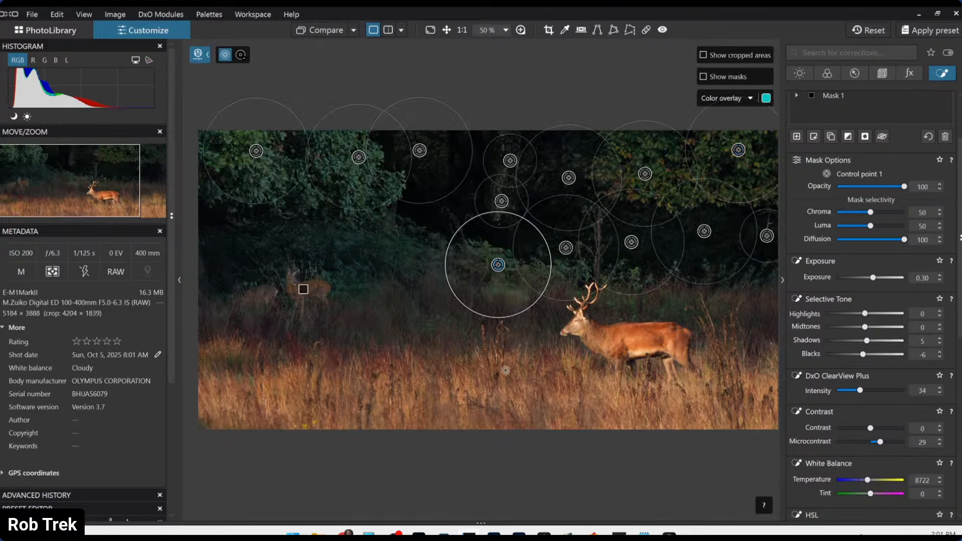
pyautogui.click(351, 286)
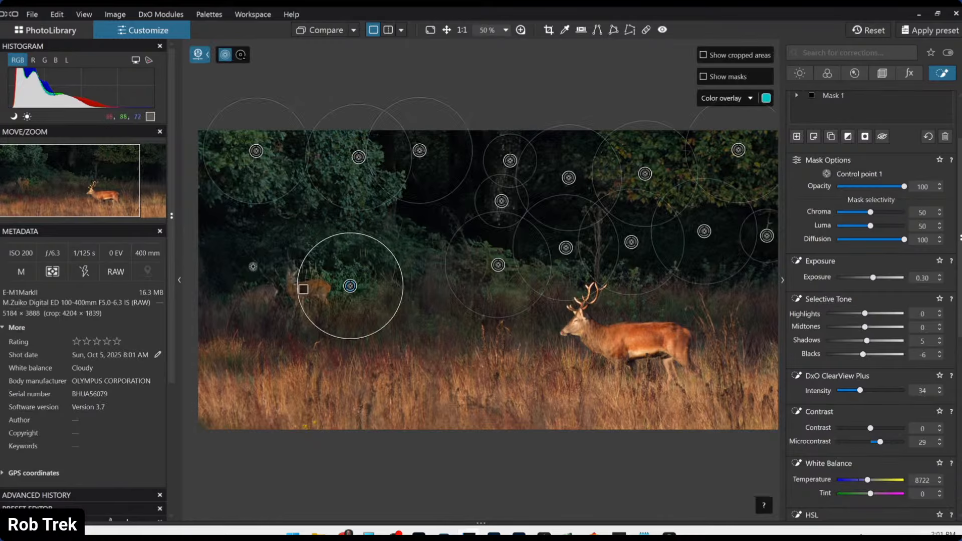
pyautogui.moveTo(299, 270); pyautogui.dragTo(230, 250)
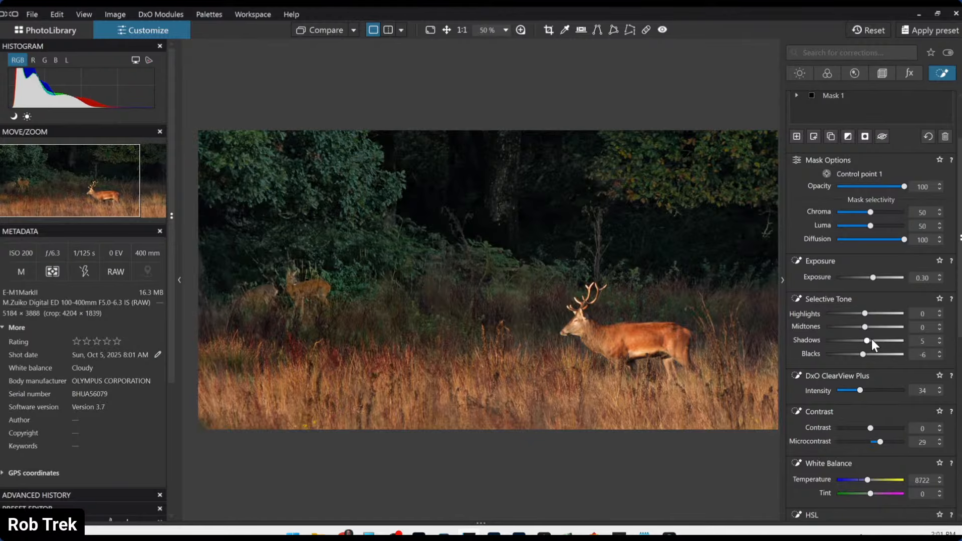
# - Reduce the third mask's exposure to 0.20
pyautogui.doubleClick(872, 278)
pyautogui.click(871, 279)
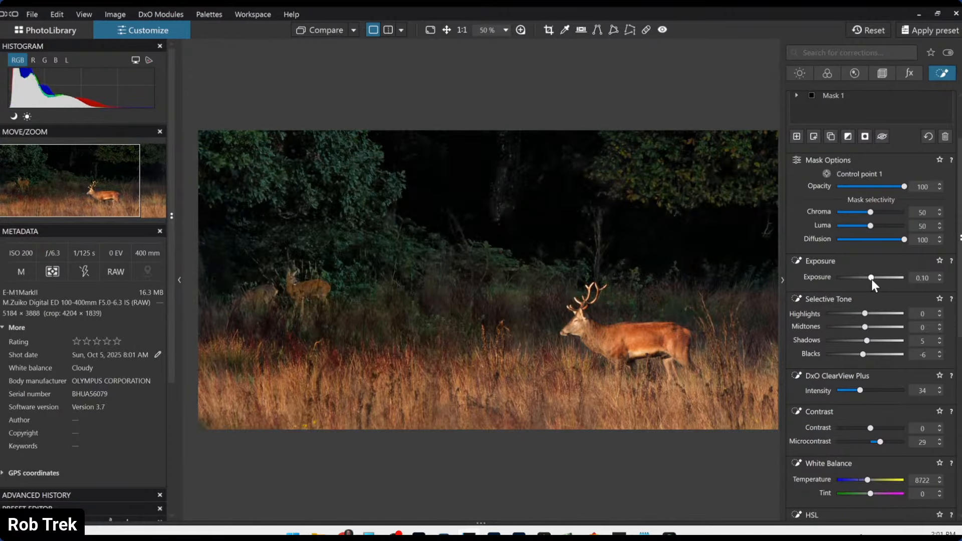
pyautogui.click(870, 279)
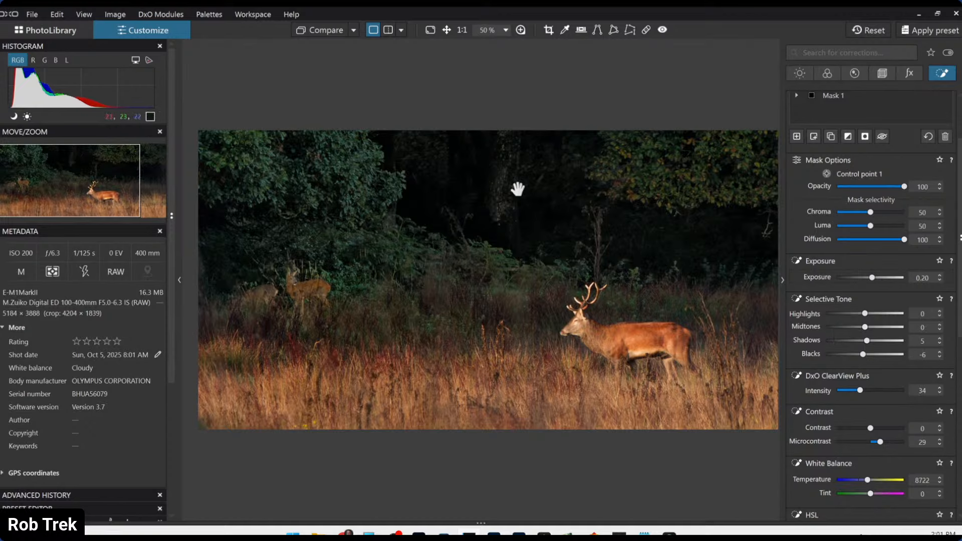
# - Shrink the third mask's three control points over the tree foliage and dark gap above the distant deer
pyautogui.scroll(2, 839, 149)
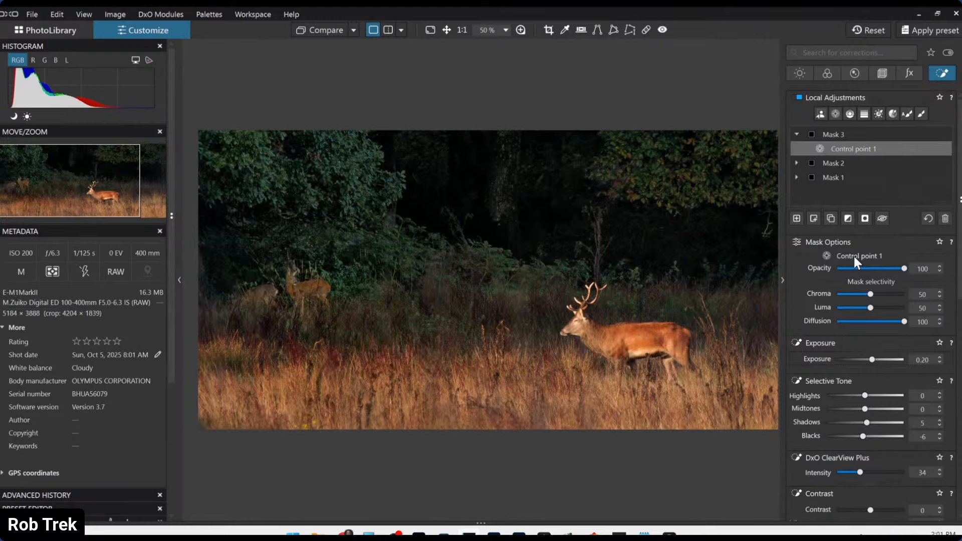
pyautogui.click(835, 115)
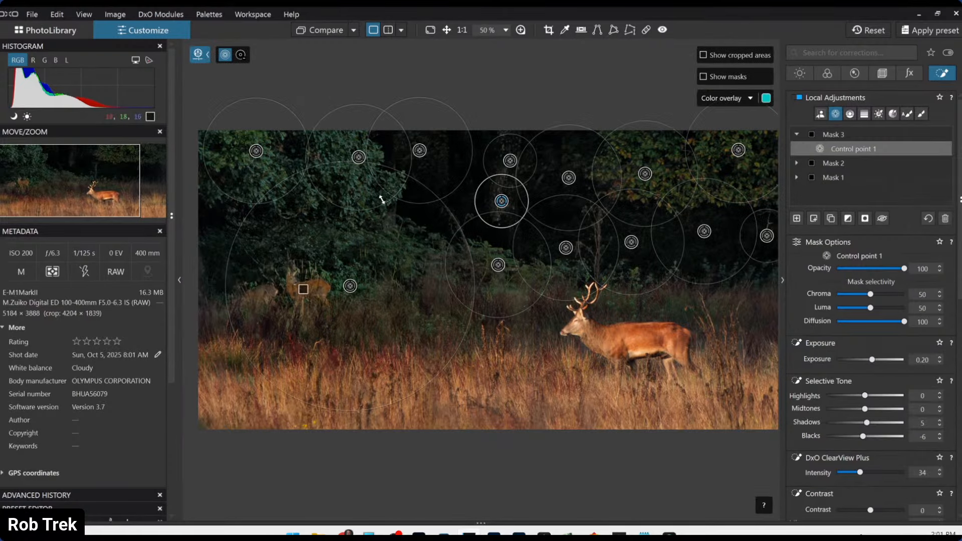
pyautogui.click(359, 159)
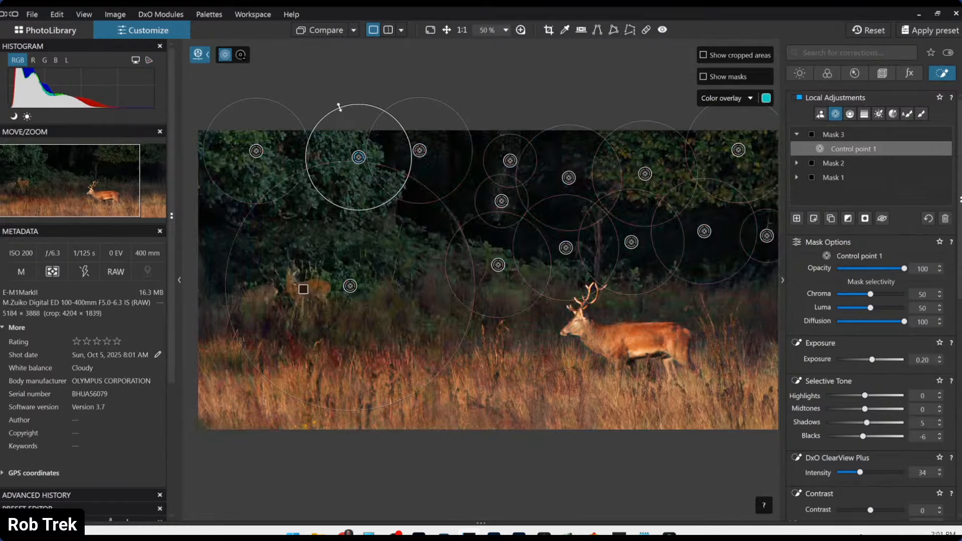
pyautogui.moveTo(337, 103); pyautogui.dragTo(362, 133)
pyautogui.moveTo(299, 125); pyautogui.dragTo(276, 139)
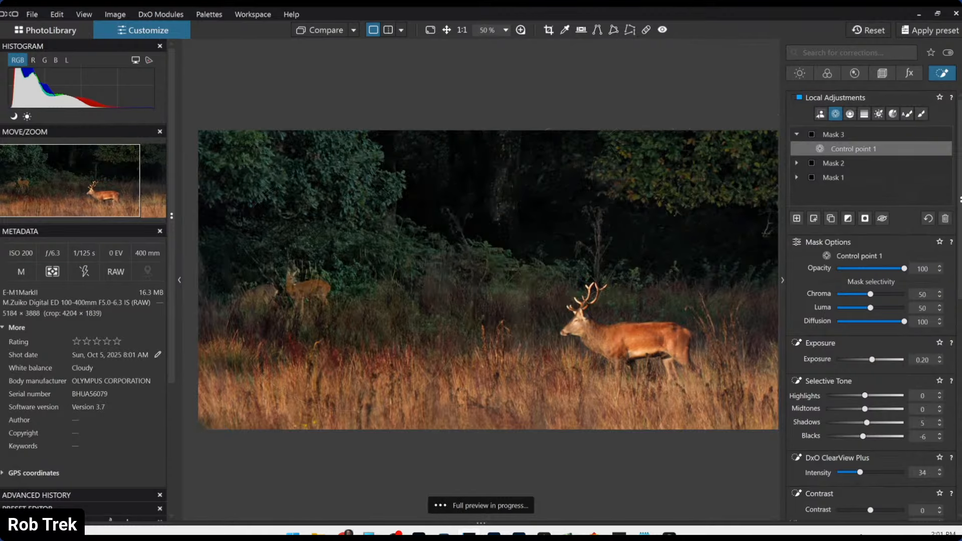
pyautogui.moveTo(473, 141); pyautogui.dragTo(461, 143)
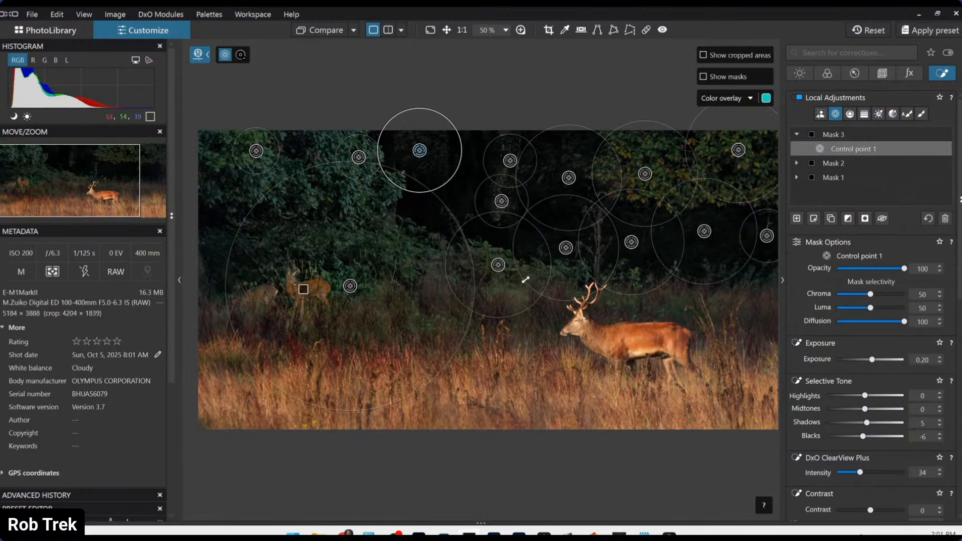
# - Shrink the third mask's points over the central bush and the woodland around the stag's antlers, moving the far upper-right one lower
pyautogui.moveTo(450, 284); pyautogui.dragTo(477, 275)
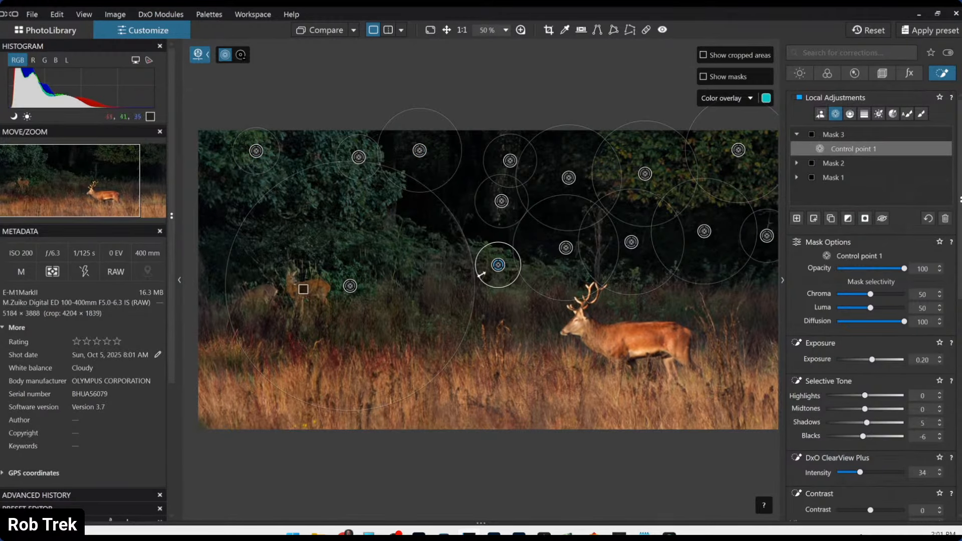
pyautogui.moveTo(536, 292); pyautogui.dragTo(679, 257)
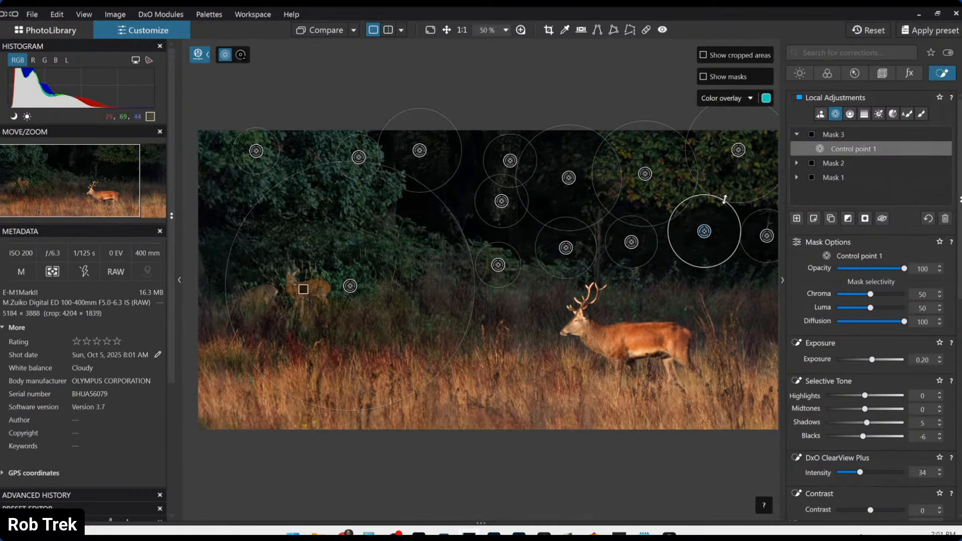
pyautogui.moveTo(723, 201)
pyautogui.mouseDown()
pyautogui.moveTo(730, 178)
pyautogui.moveTo(747, 185)
pyautogui.moveTo(736, 191)
pyautogui.mouseUp()
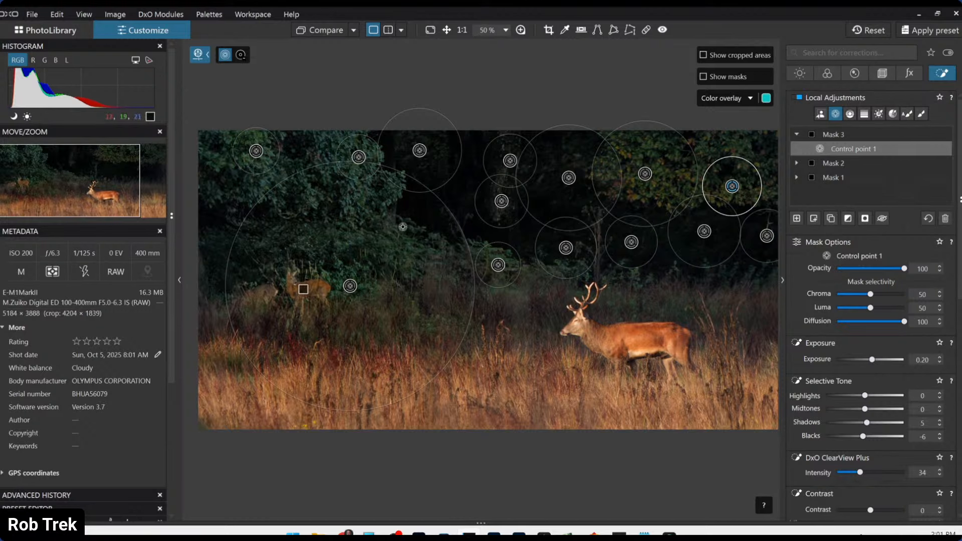
# - Shrink the third mask's large control point beside the distant deer and move it slightly down and left
pyautogui.moveTo(347, 290)
pyautogui.moveTo(349, 286); pyautogui.dragTo(342, 294)
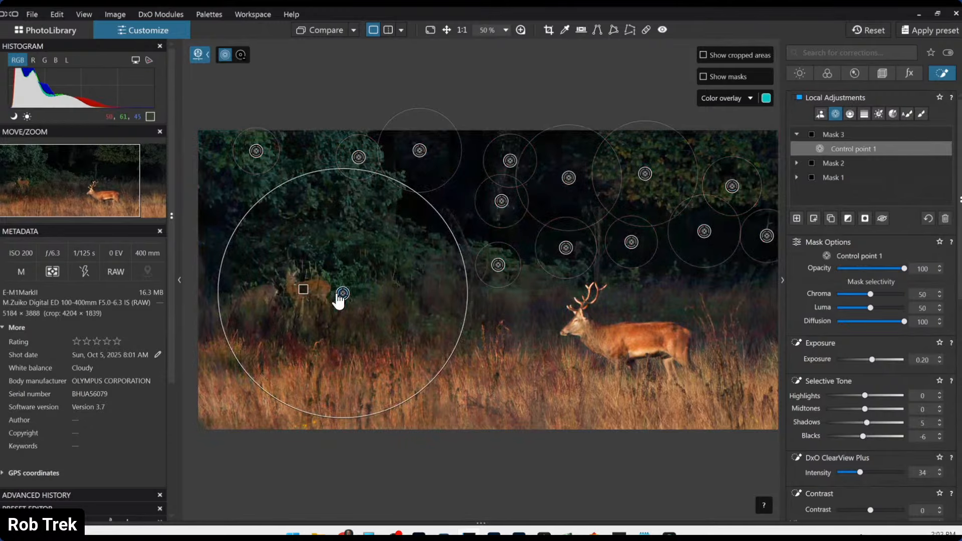
pyautogui.moveTo(445, 221); pyautogui.dragTo(383, 263)
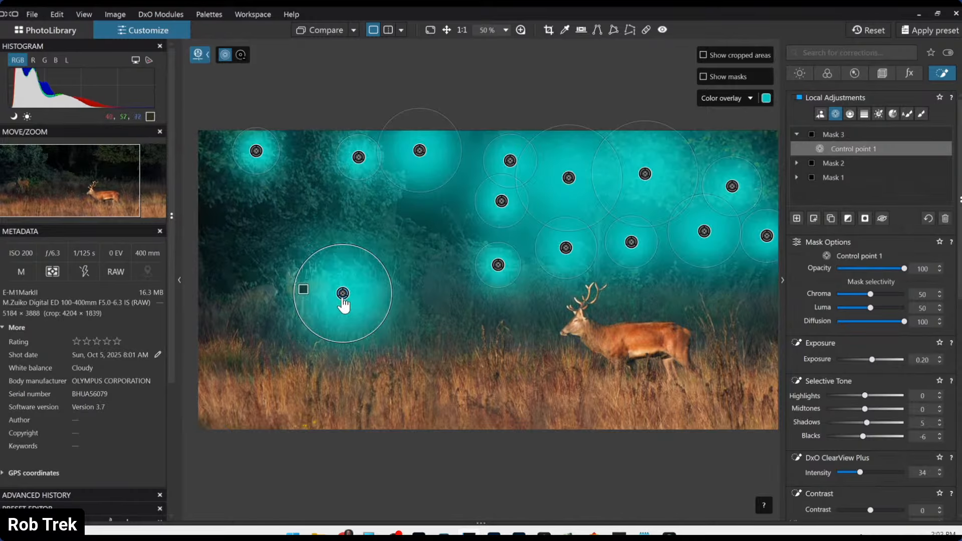
pyautogui.moveTo(343, 298); pyautogui.dragTo(333, 327)
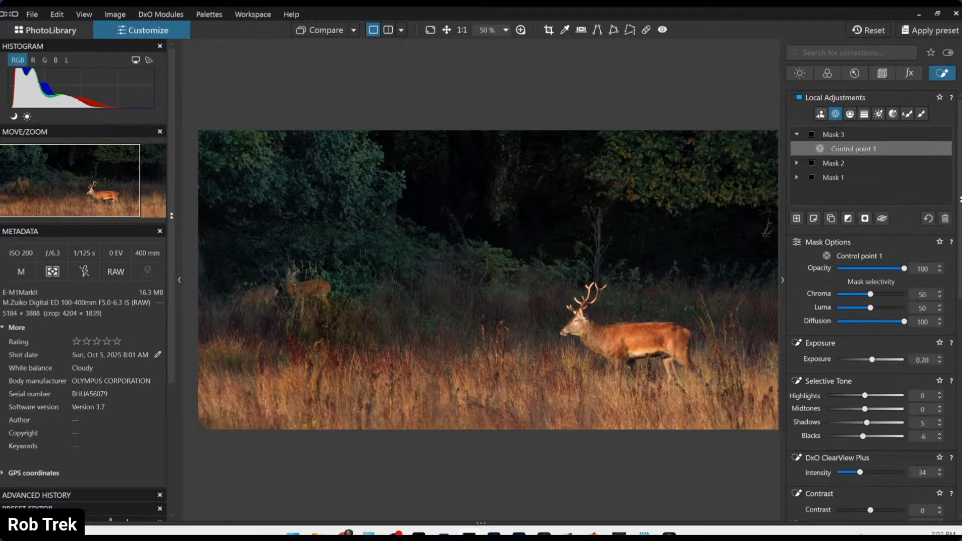
# - Create a new local adjustment mask with a control point on the red grass below the distant deer
pyautogui.press('Escape')
pyautogui.click(796, 219)
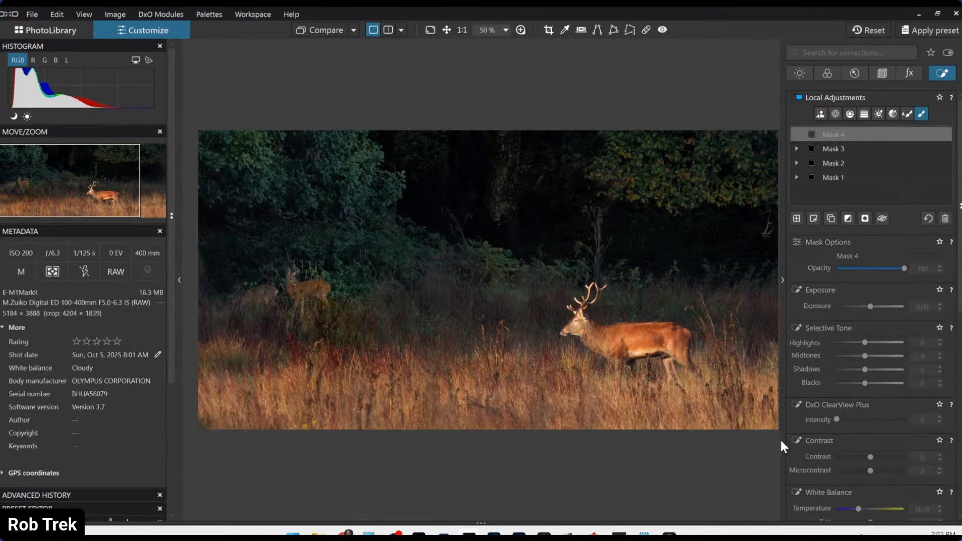
pyautogui.click(792, 217)
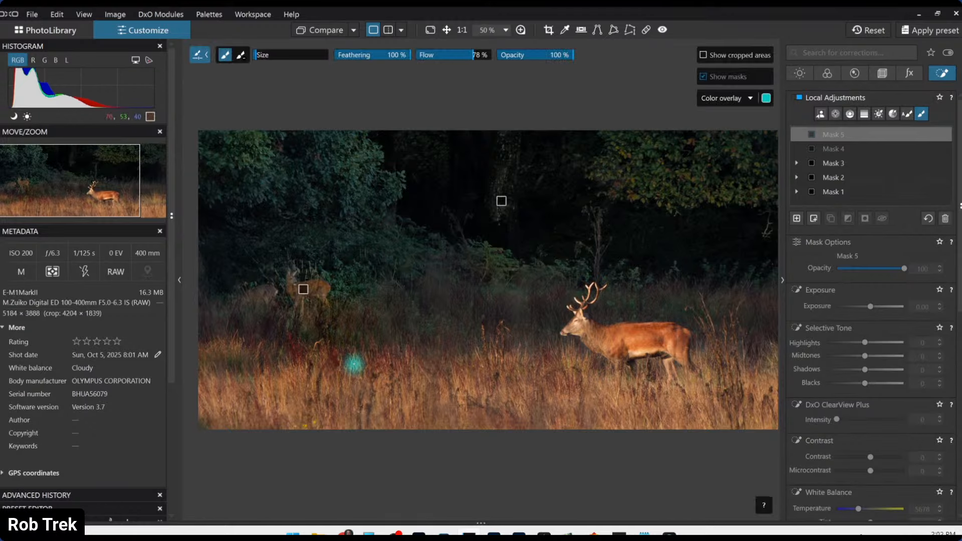
pyautogui.scroll(1, 329, 376)
pyautogui.scroll(1, 236, 461)
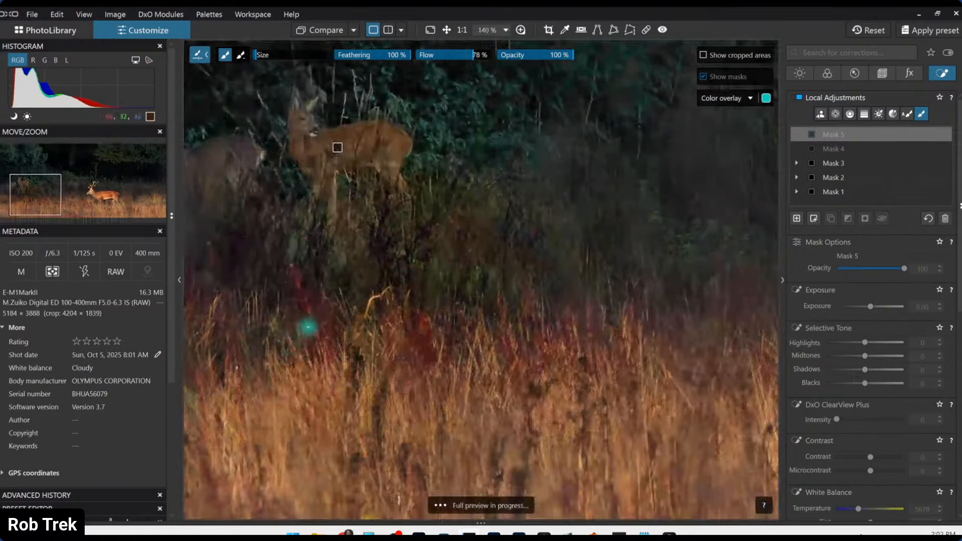
pyautogui.click(834, 113)
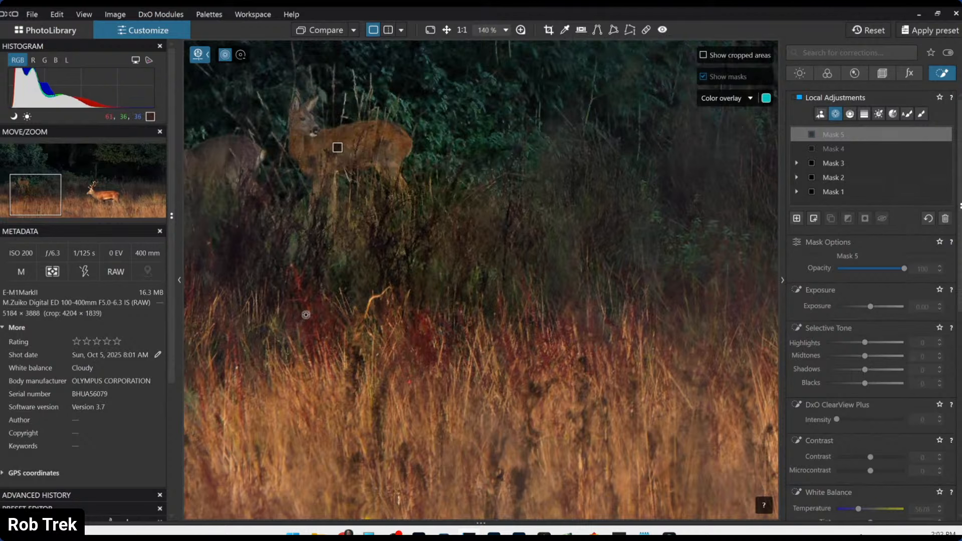
pyautogui.click(306, 314)
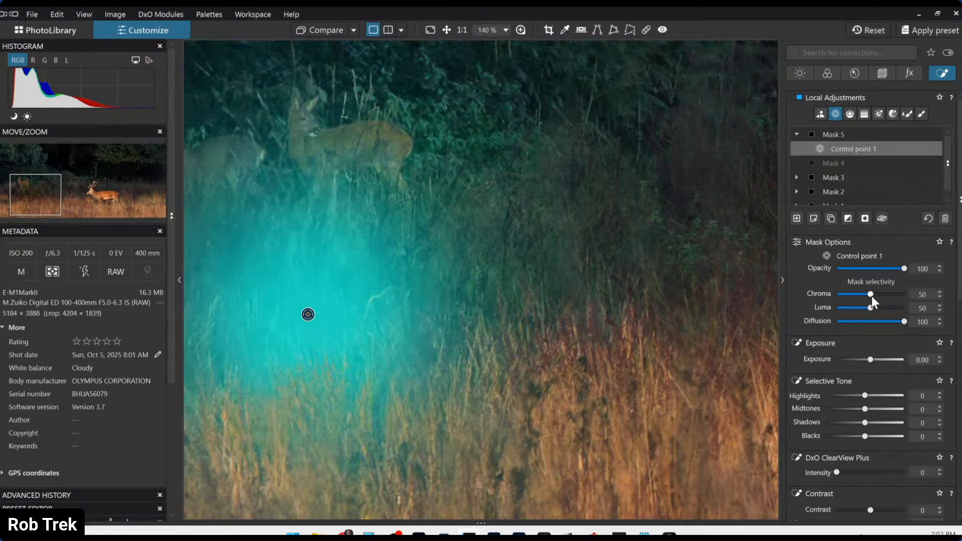
# - Set the red grass control point's chroma selectivity to 100 and move the point slightly lower
pyautogui.scroll(3, 871, 295)
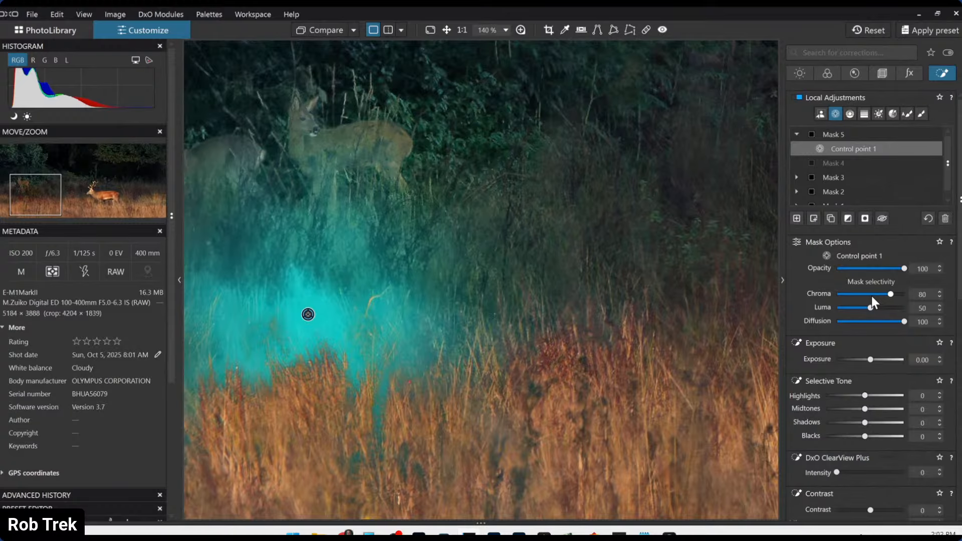
pyautogui.scroll(1, 871, 301)
pyautogui.scroll(1, 871, 295)
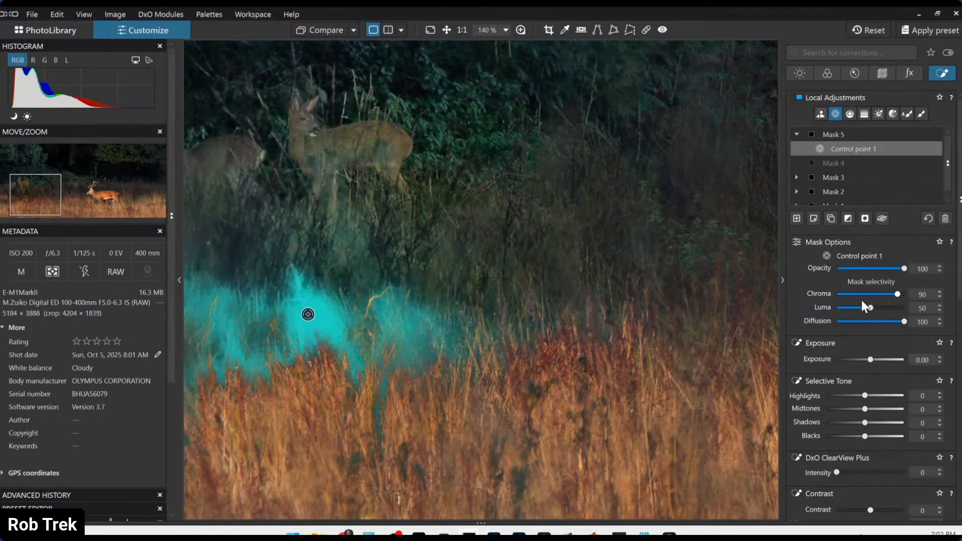
pyautogui.moveTo(298, 306)
pyautogui.moveTo(307, 314)
pyautogui.mouseDown()
pyautogui.moveTo(309, 327)
pyautogui.moveTo(331, 326)
pyautogui.moveTo(558, 414)
pyautogui.moveTo(408, 365)
pyautogui.moveTo(309, 326)
pyautogui.moveTo(771, 476)
pyautogui.moveTo(292, 320)
pyautogui.moveTo(306, 323)
pyautogui.mouseUp()
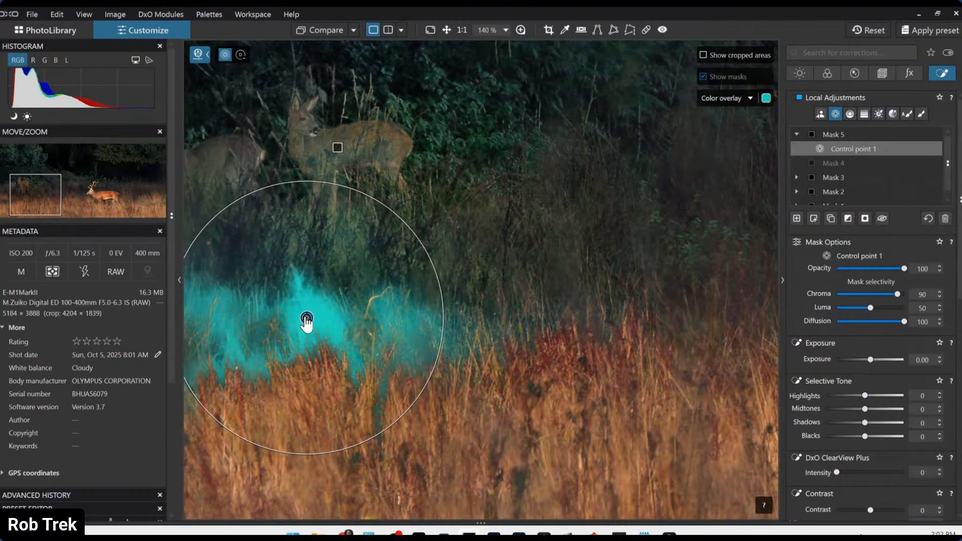
pyautogui.moveTo(900, 294); pyautogui.dragTo(912, 293)
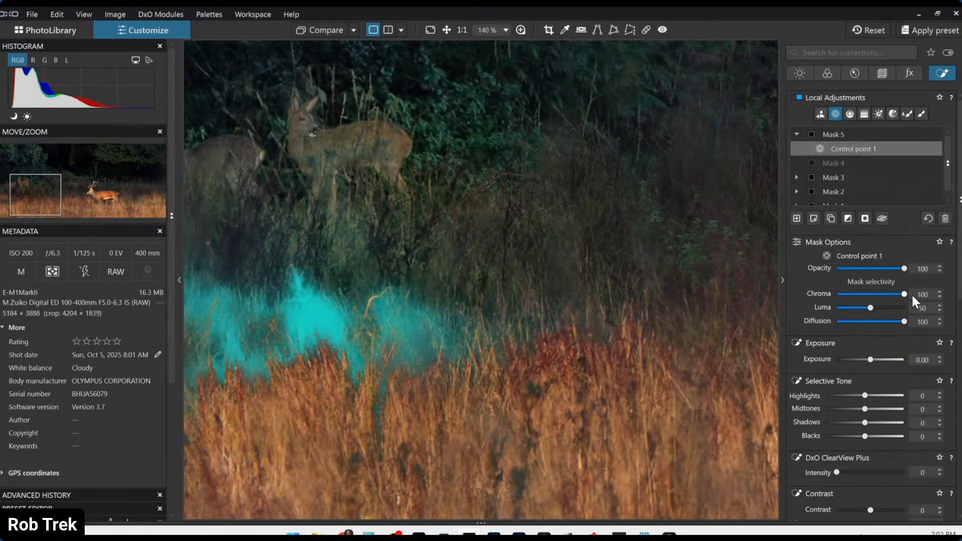
# - Add control points on the red grass further right and in front of the stag, with luma selectivity at 60
pyautogui.click(547, 360)
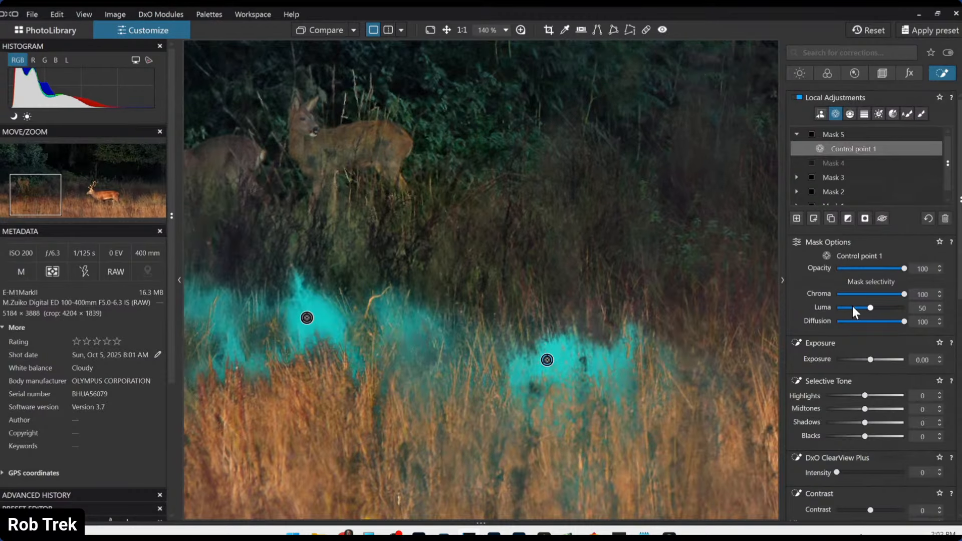
pyautogui.scroll(5, 868, 307)
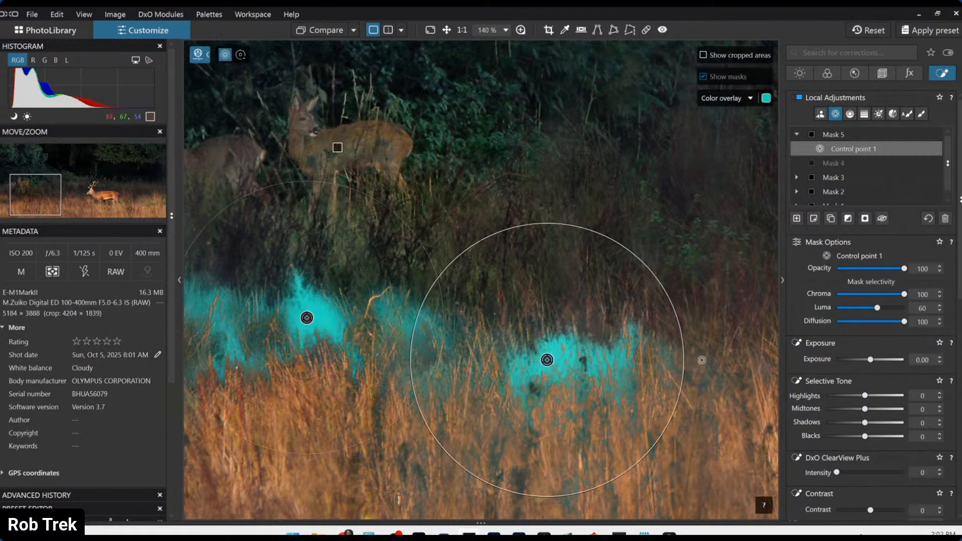
pyautogui.scroll(-3, 579, 396)
pyautogui.scroll(-2, 579, 396)
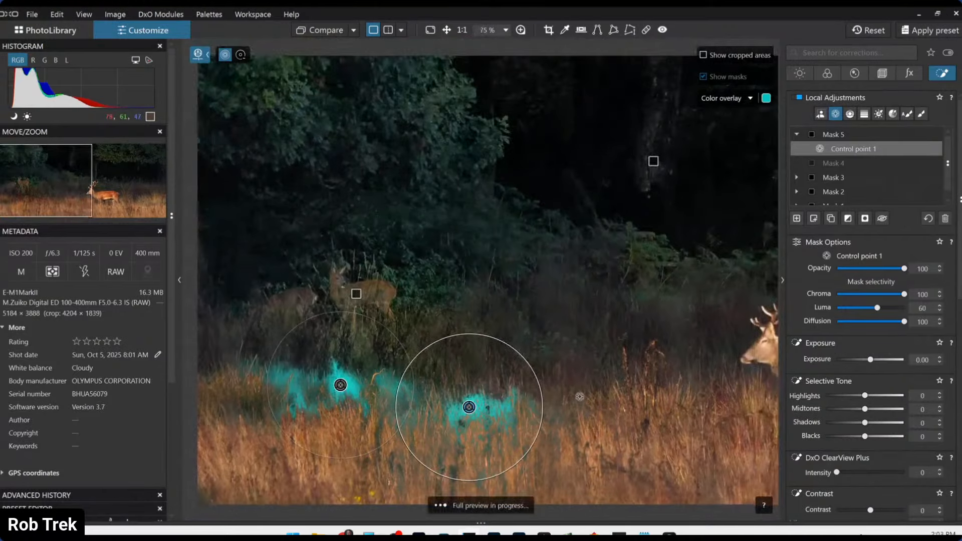
pyautogui.scroll(3, 714, 422)
pyautogui.scroll(2, 714, 422)
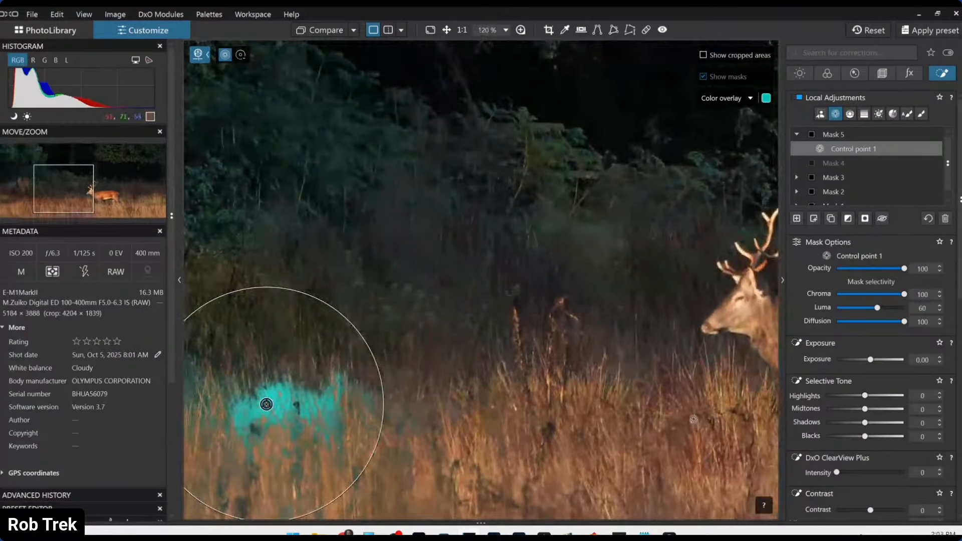
pyautogui.click(672, 382)
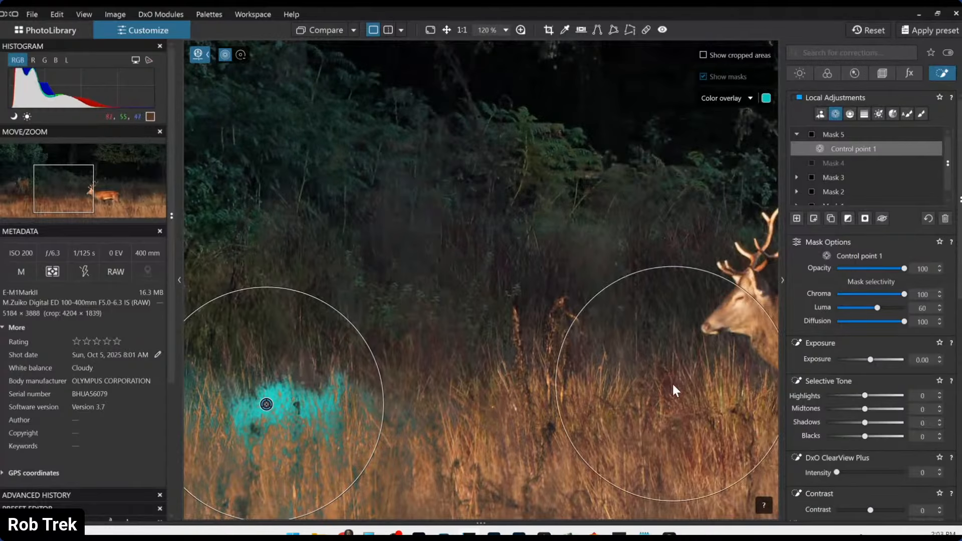
pyautogui.scroll(-2, 671, 388)
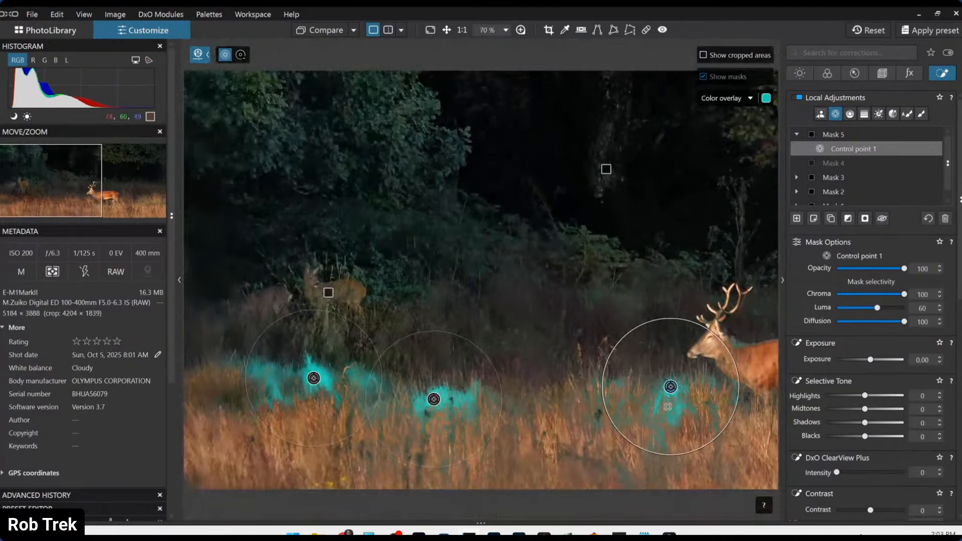
pyautogui.scroll(-1, 667, 407)
pyautogui.scroll(-1, 700, 439)
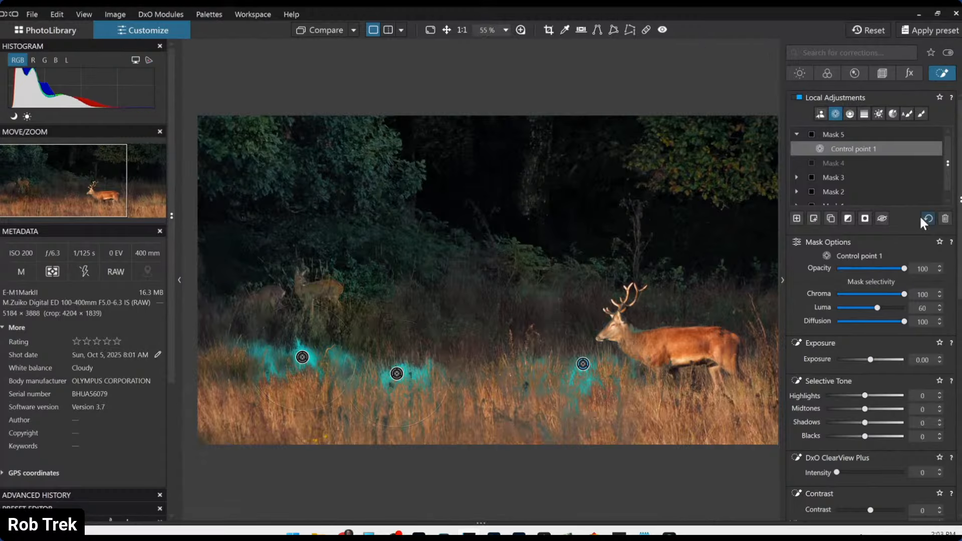
# - Set the red channel's HSL saturation to 19 for the grass mask and fine-tune the red luminance
pyautogui.scroll(-5, 867, 367)
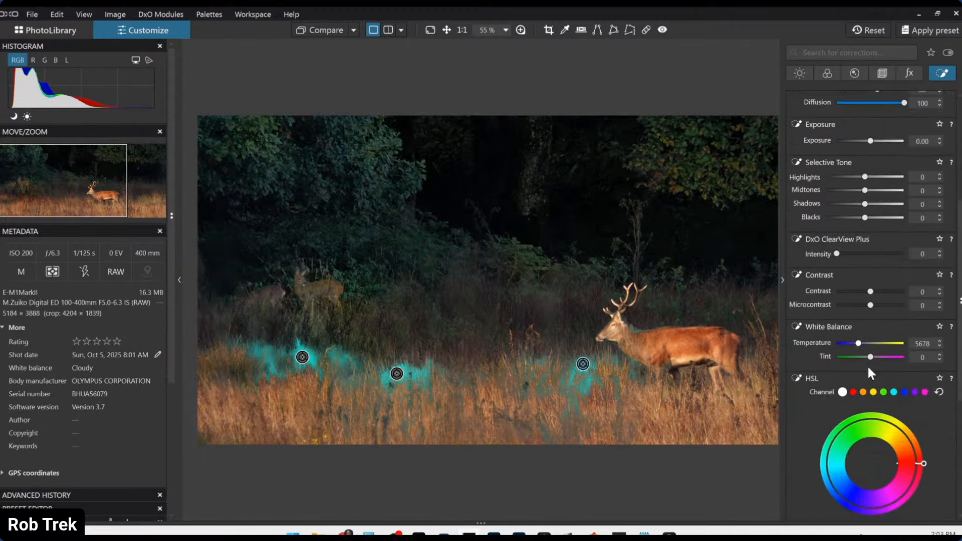
pyautogui.scroll(-3, 867, 365)
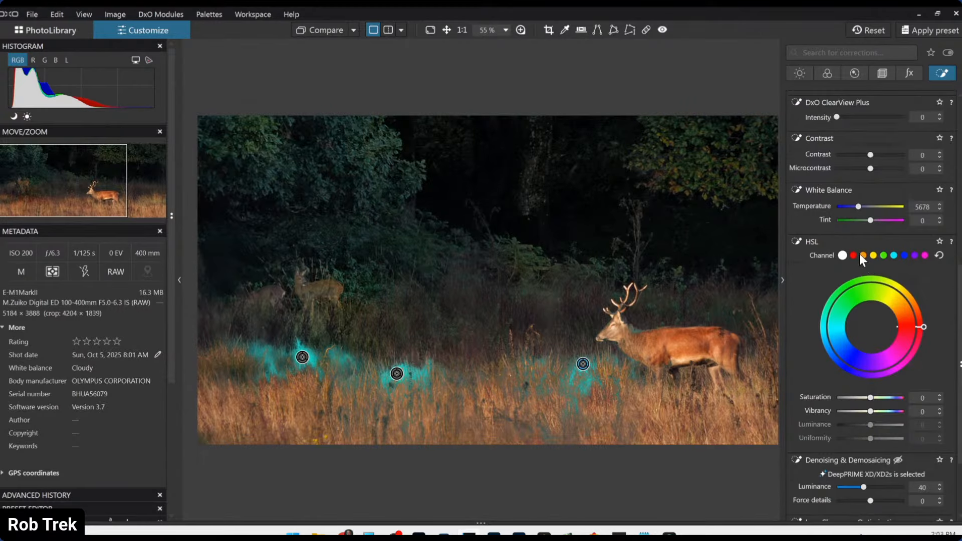
pyautogui.click(852, 256)
pyautogui.moveTo(872, 397); pyautogui.dragTo(877, 396)
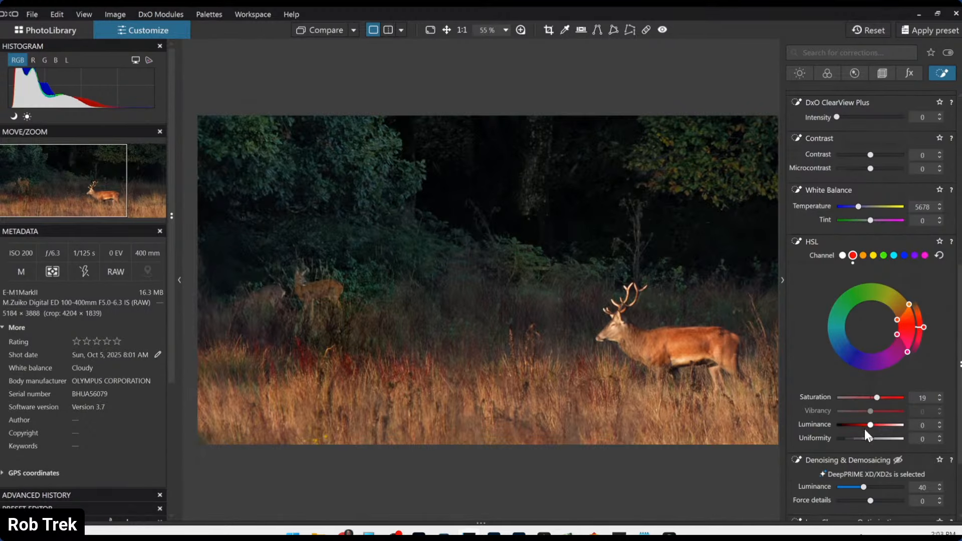
pyautogui.moveTo(869, 425); pyautogui.dragTo(871, 425)
# - Select the control line of Mask 1 over the woodland and raise its white balance temperature to 7778
pyautogui.scroll(2, 851, 251)
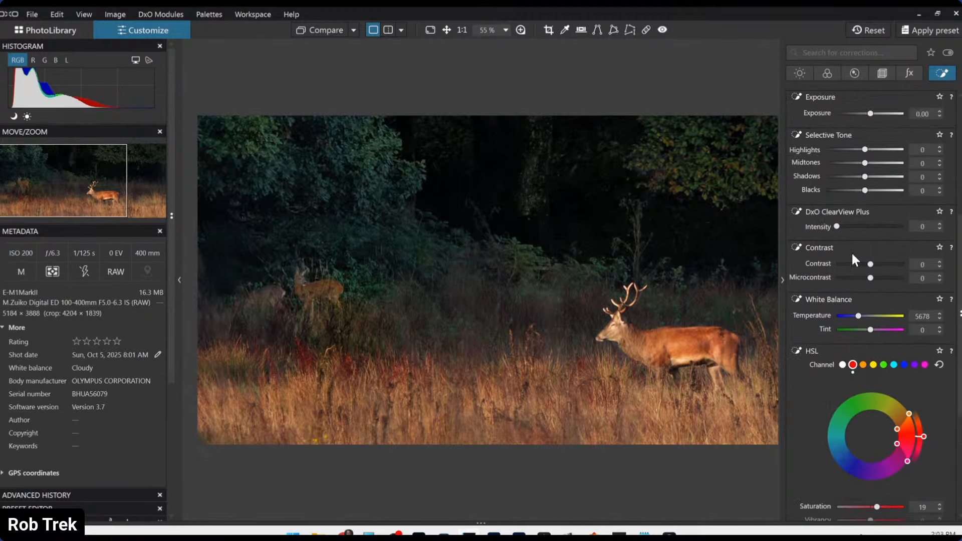
pyautogui.scroll(5, 851, 251)
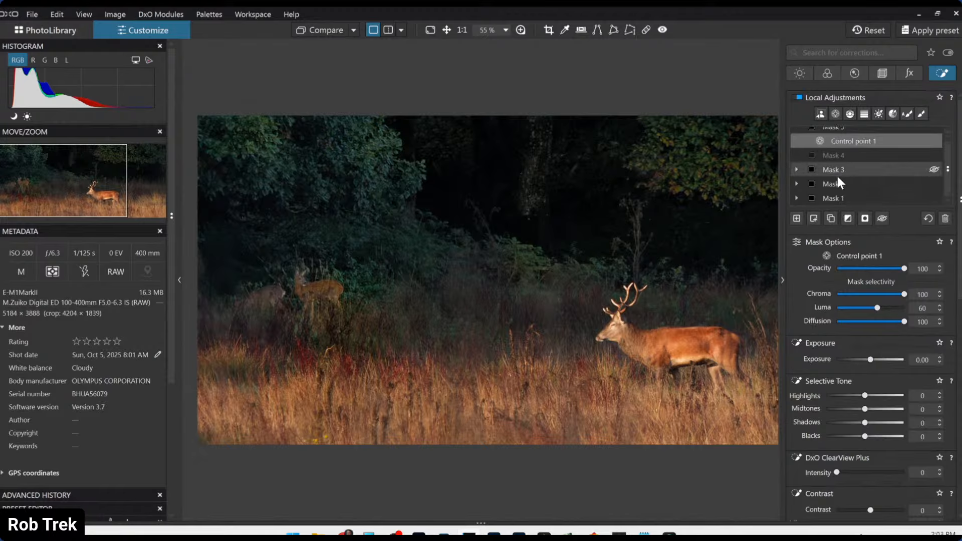
pyautogui.click(796, 198)
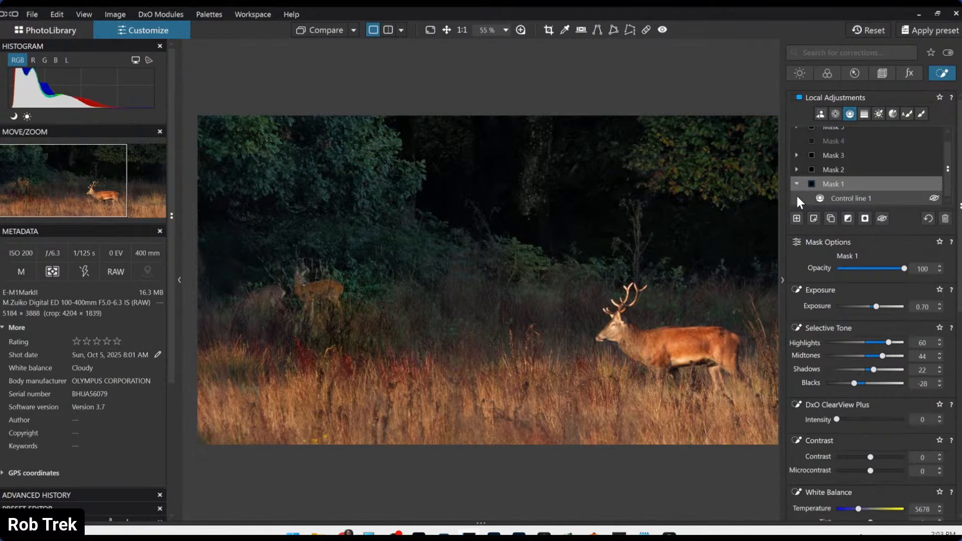
pyautogui.click(825, 197)
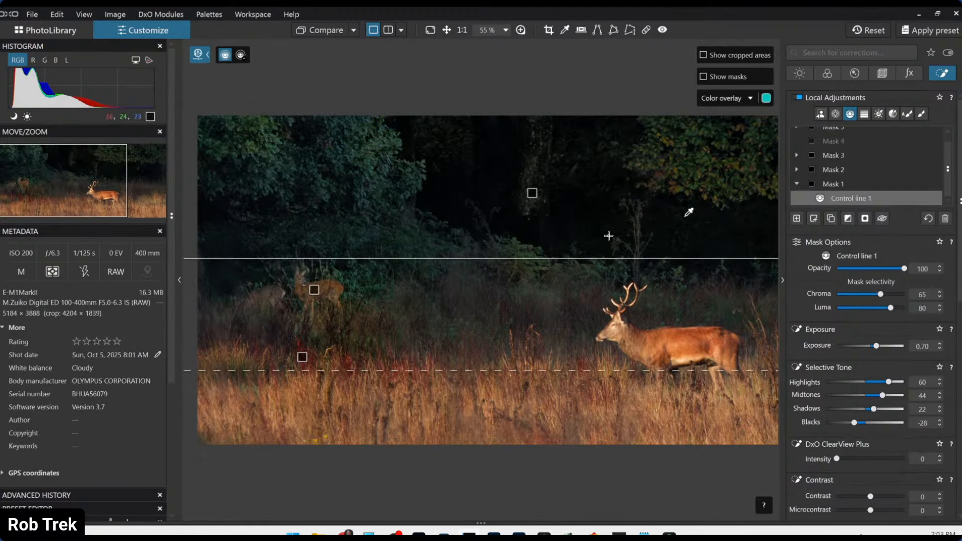
pyautogui.scroll(-2, 859, 448)
pyautogui.scroll(-3, 856, 446)
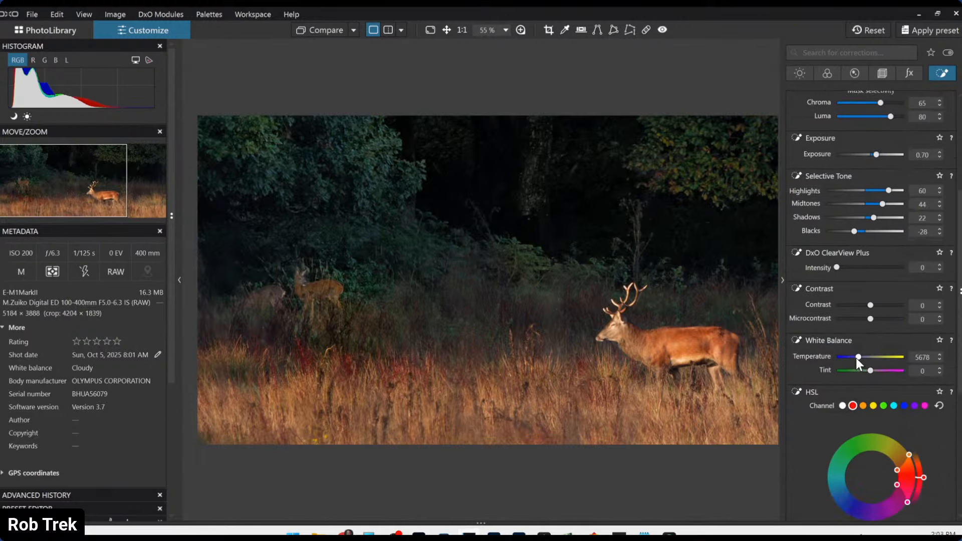
pyautogui.scroll(5, 855, 358)
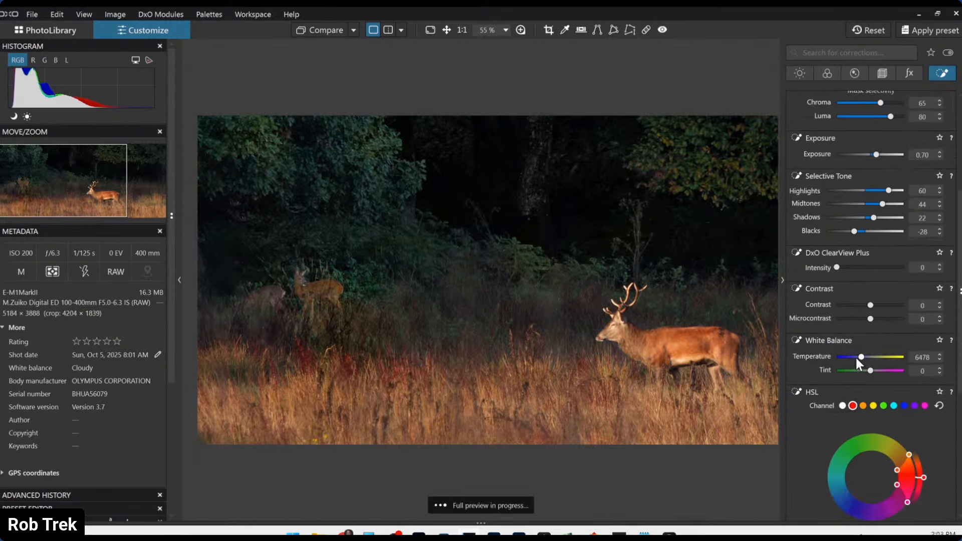
pyautogui.scroll(5, 856, 358)
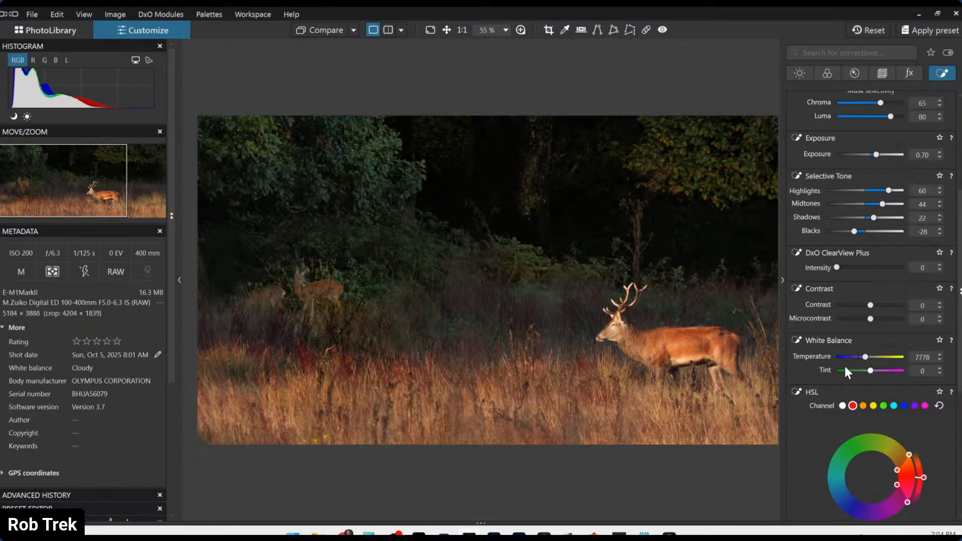
pyautogui.scroll(-4, 697, 378)
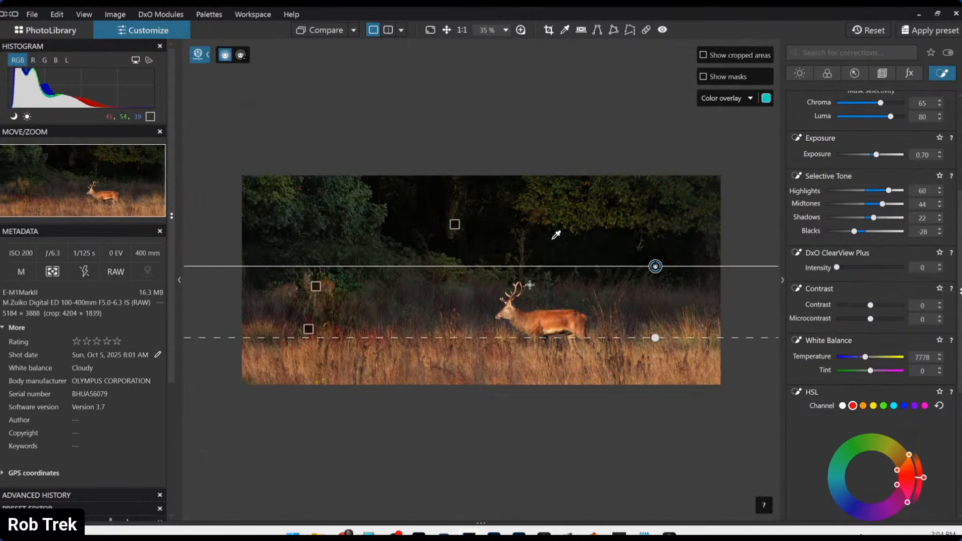
# - Select the control points of Mask 3 and remove the woodland point above the stag's antlers
pyautogui.scroll(1, 843, 183)
pyautogui.scroll(6, 841, 181)
pyautogui.moveTo(840, 187)
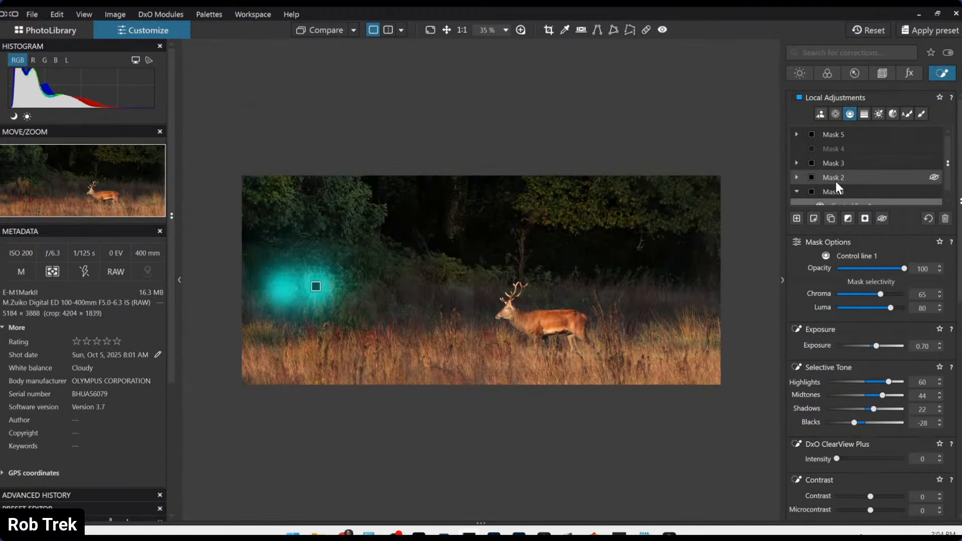
pyautogui.click(836, 180)
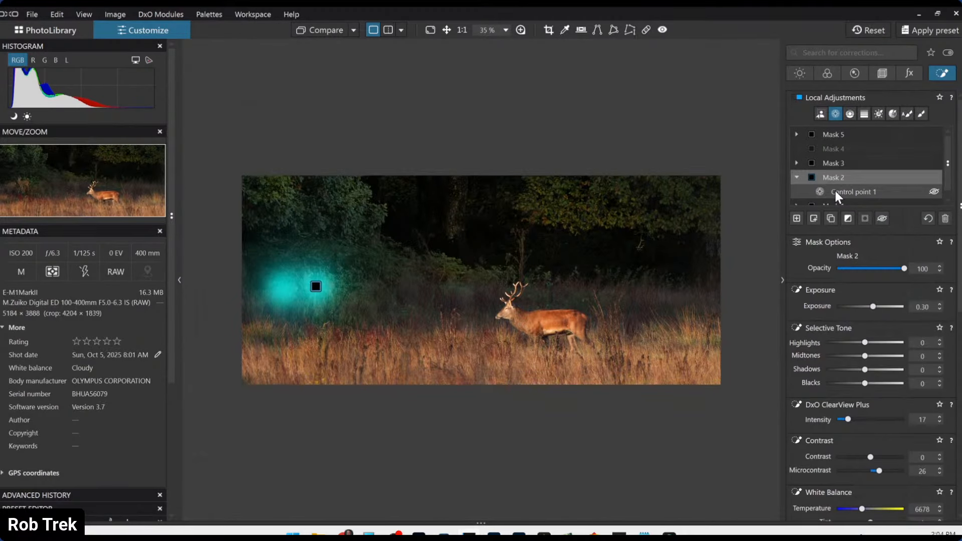
pyautogui.click(834, 190)
pyautogui.click(834, 165)
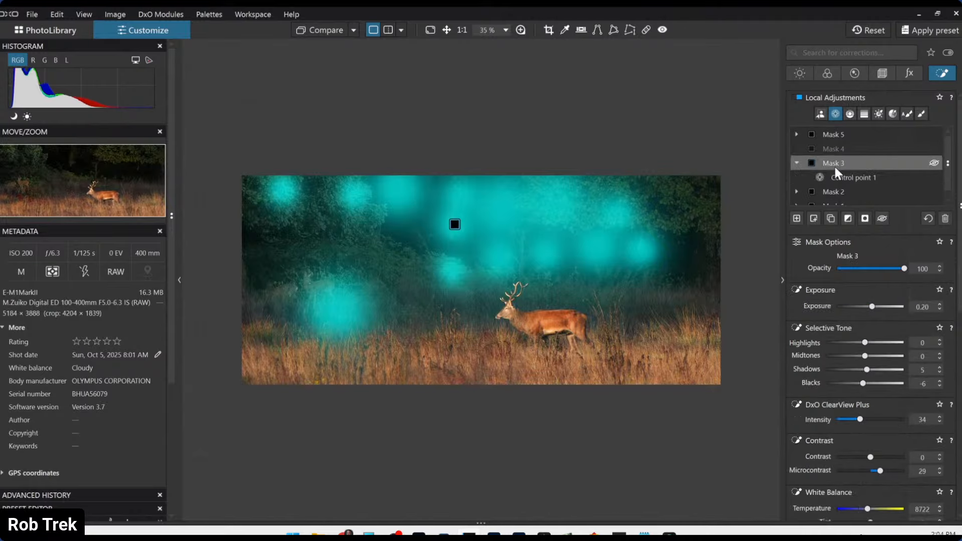
pyautogui.click(834, 182)
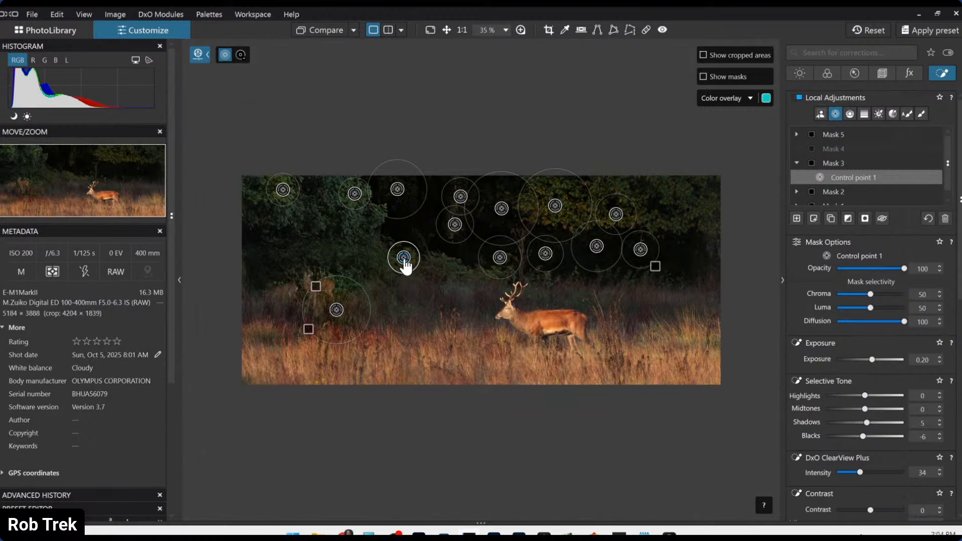
pyautogui.moveTo(500, 258); pyautogui.dragTo(716, 298)
pyautogui.press('Delete')
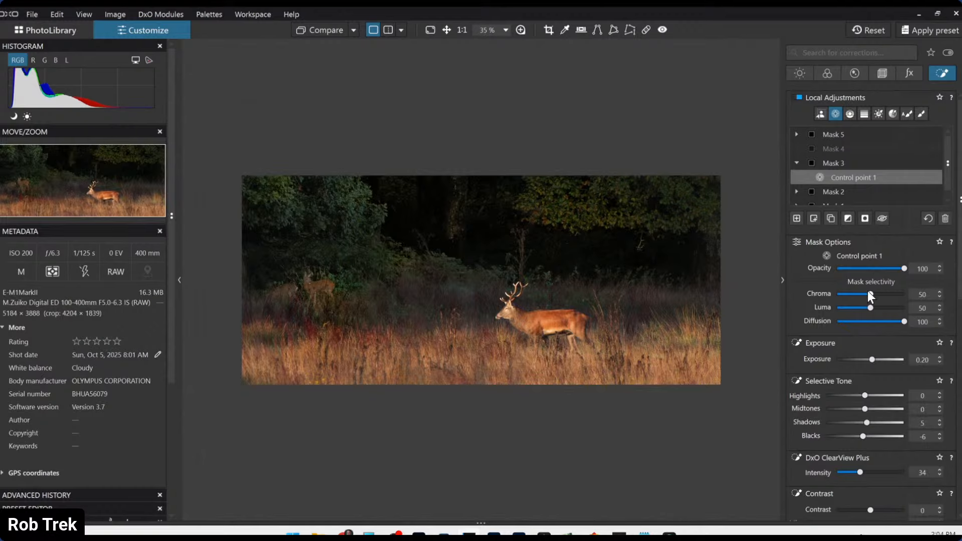
# - Try a slightly lower exposure on the Mask 2 control points over the distant deer
pyautogui.click(846, 165)
pyautogui.click(844, 187)
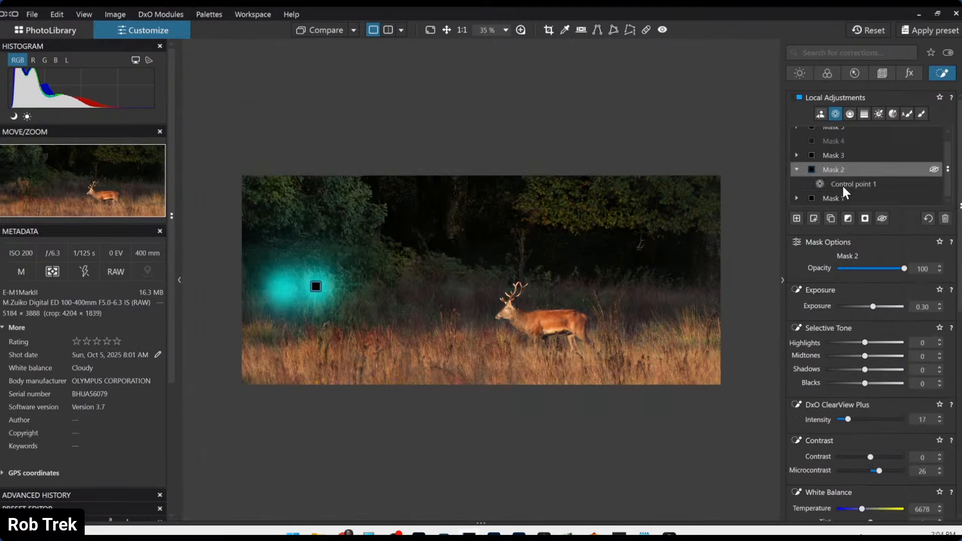
pyautogui.click(843, 184)
pyautogui.scroll(-2, 856, 336)
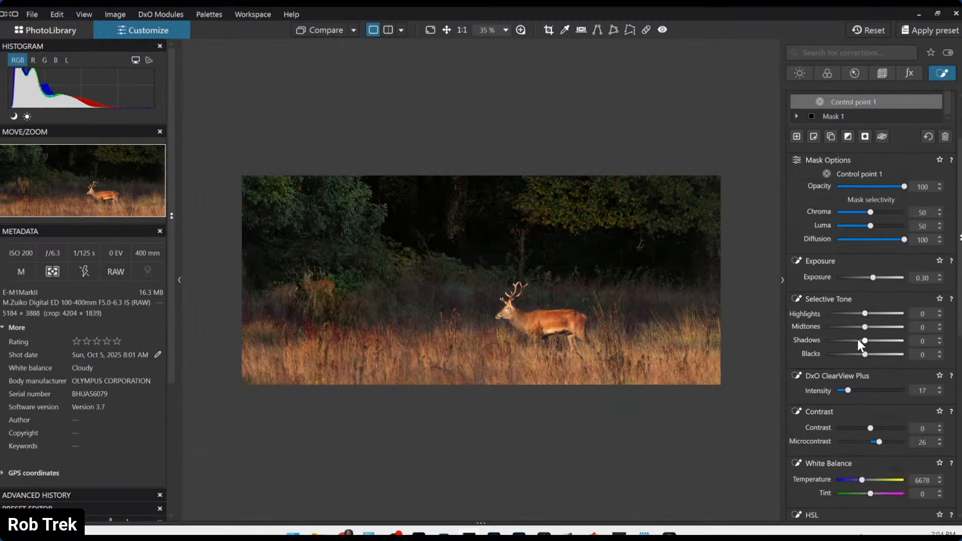
pyautogui.scroll(1, 858, 339)
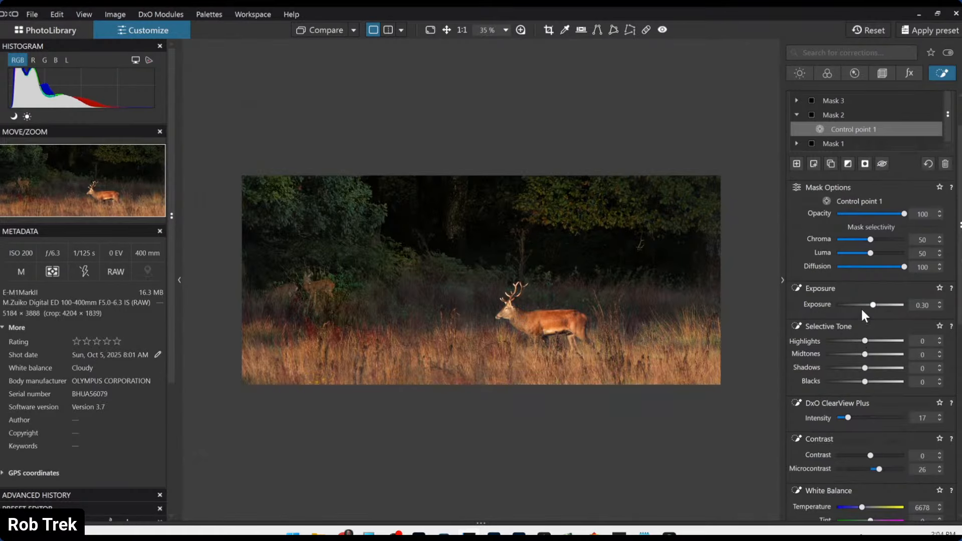
pyautogui.moveTo(873, 304); pyautogui.dragTo(871, 305)
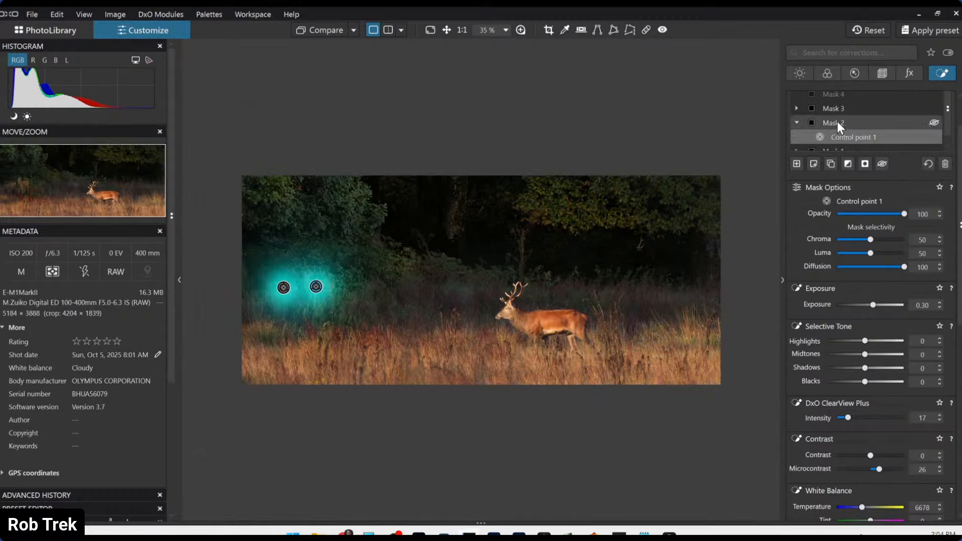
# - Lower the shadows of Mask 1's woodland control line to 17, checking the change with undo and redo
pyautogui.click(838, 140)
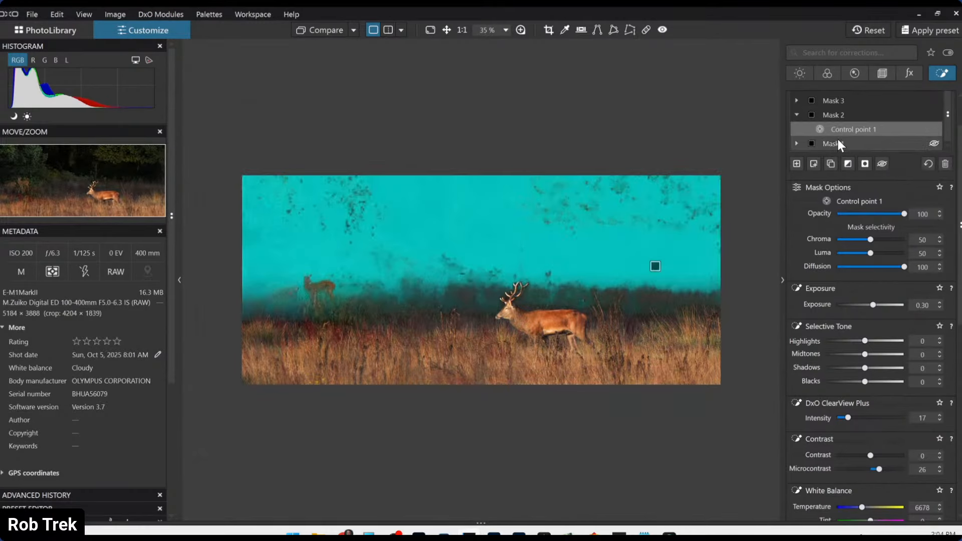
pyautogui.click(837, 142)
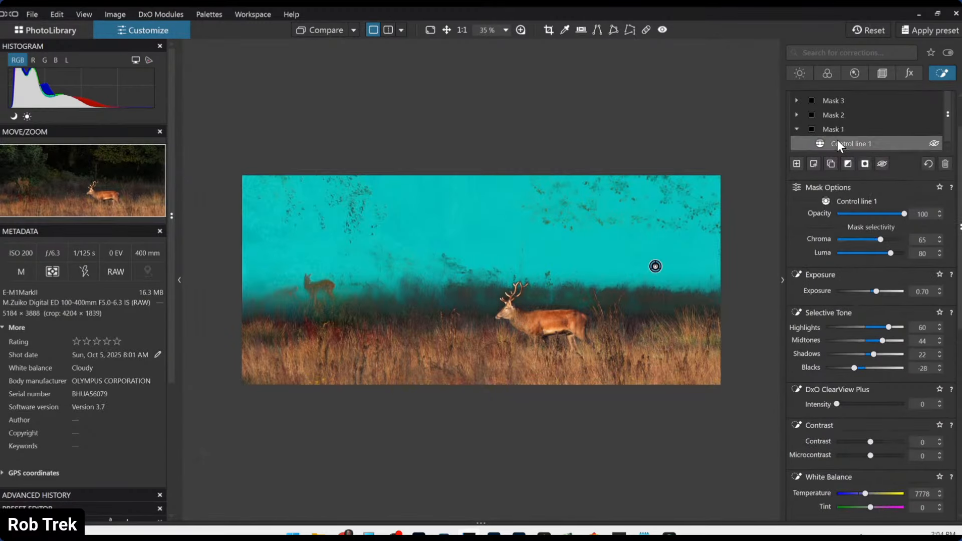
pyautogui.scroll(-1, 850, 418)
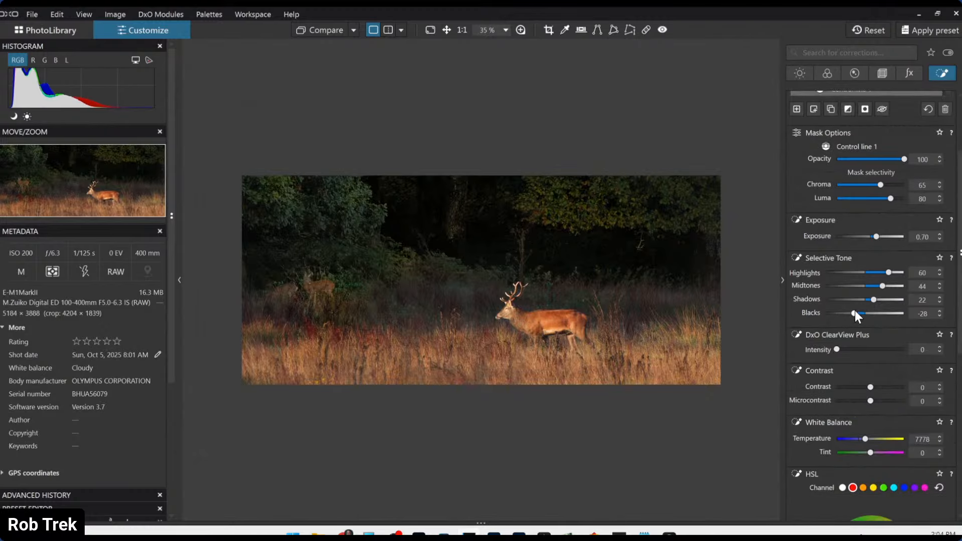
pyautogui.moveTo(873, 300); pyautogui.dragTo(871, 300)
pyautogui.hotkey('ctrl', 'z')
pyautogui.hotkey('ctrl', 'y')
# - Export the edited deer photo to disk
pyautogui.rightClick(410, 200)
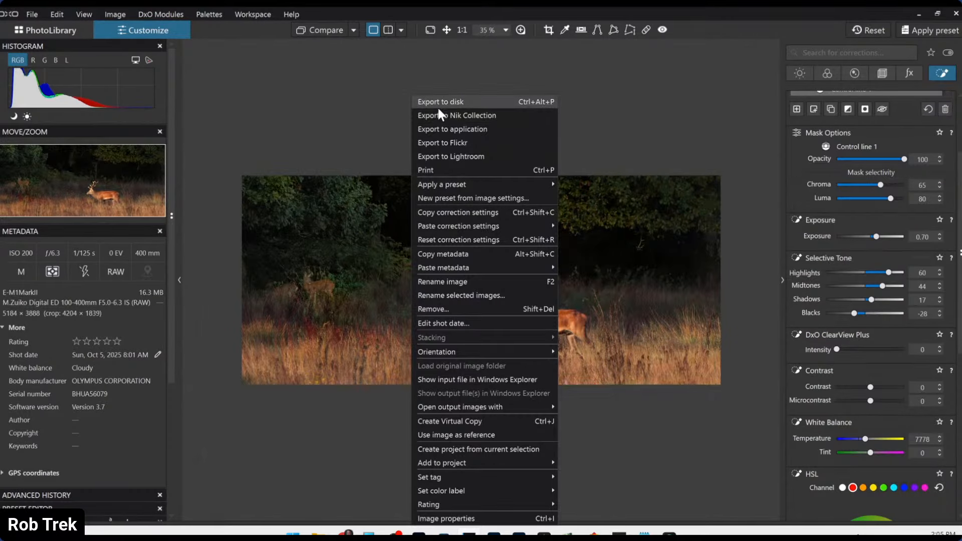
pyautogui.click(438, 106)
pyautogui.press('Escape')
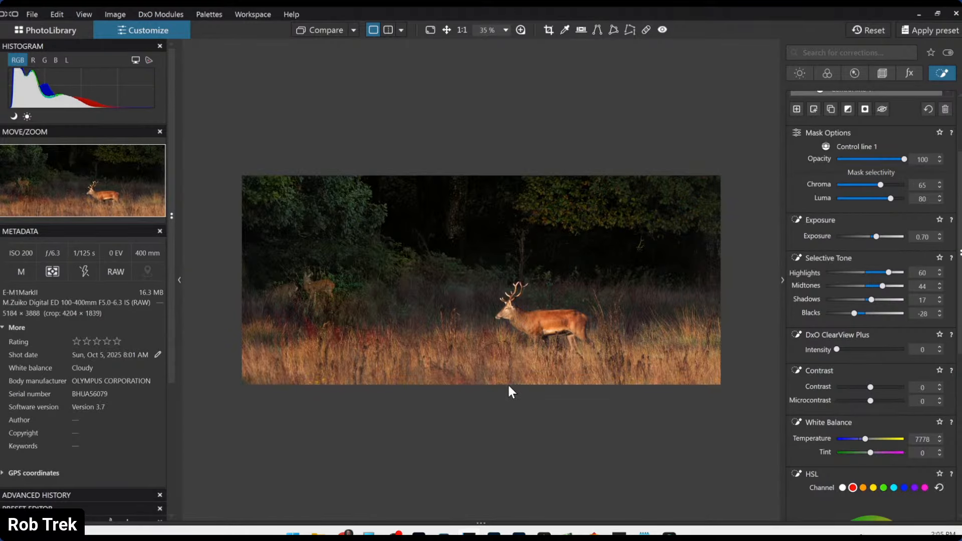
# - Choose the exported JPEG's standard output as the comparison image and reset all corrections on the open deer photo
pyautogui.scroll(1, 499, 348)
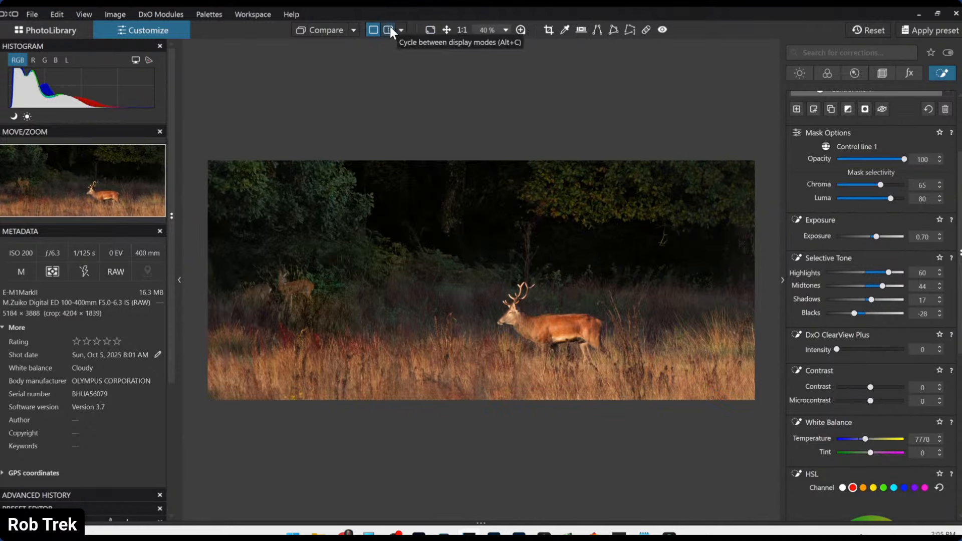
pyautogui.click(354, 30)
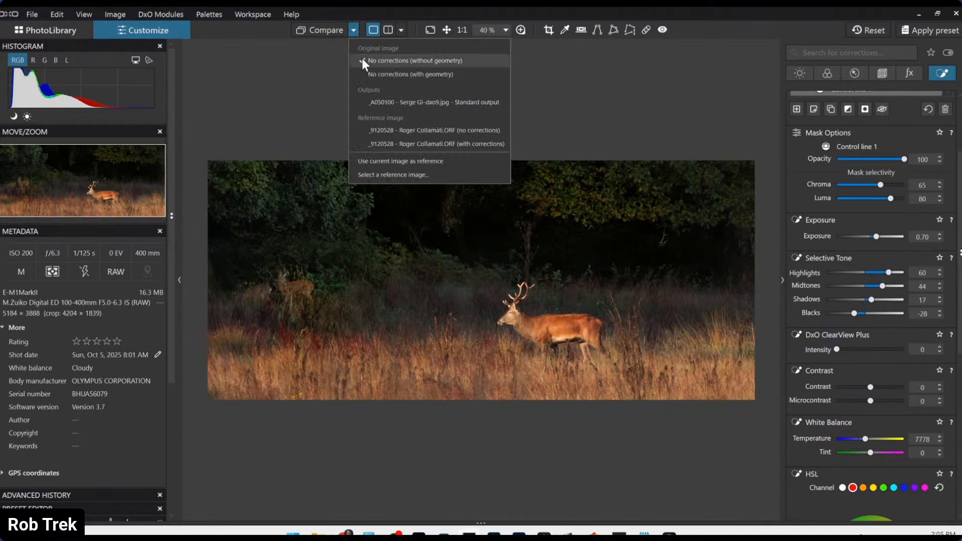
pyautogui.click(389, 103)
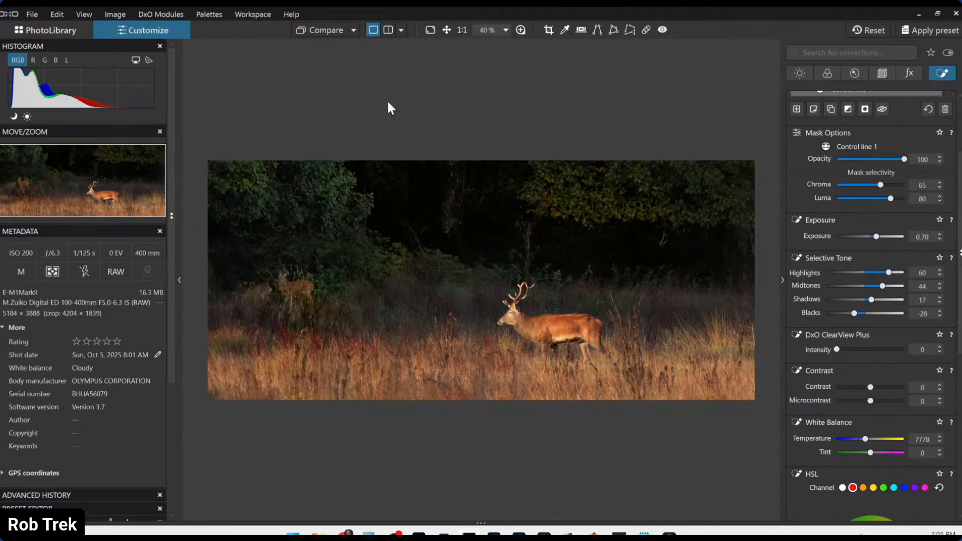
pyautogui.click(873, 31)
# - Compare the exported edit with the uncorrected photo side by side left / right, with the side palettes hidden
pyautogui.click(401, 30)
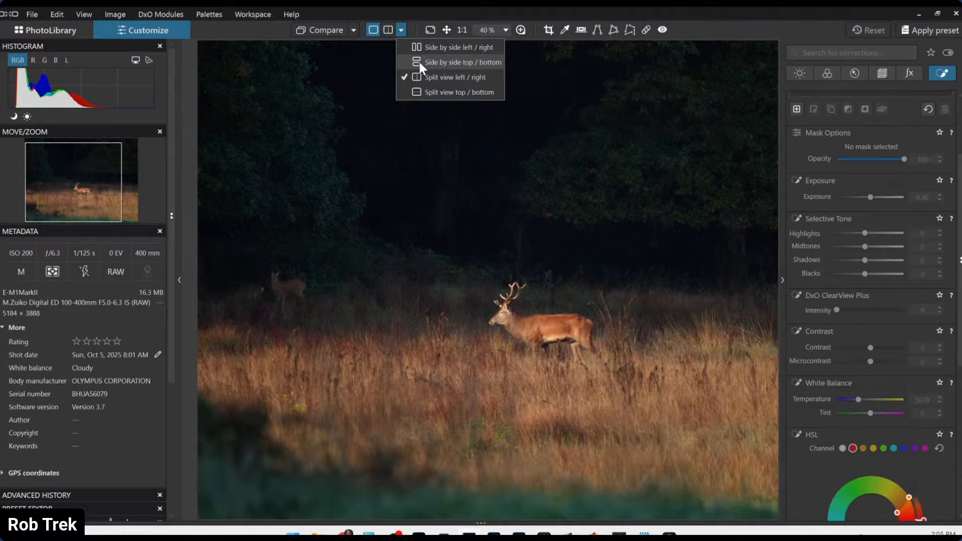
pyautogui.click(419, 47)
pyautogui.press('Tab')
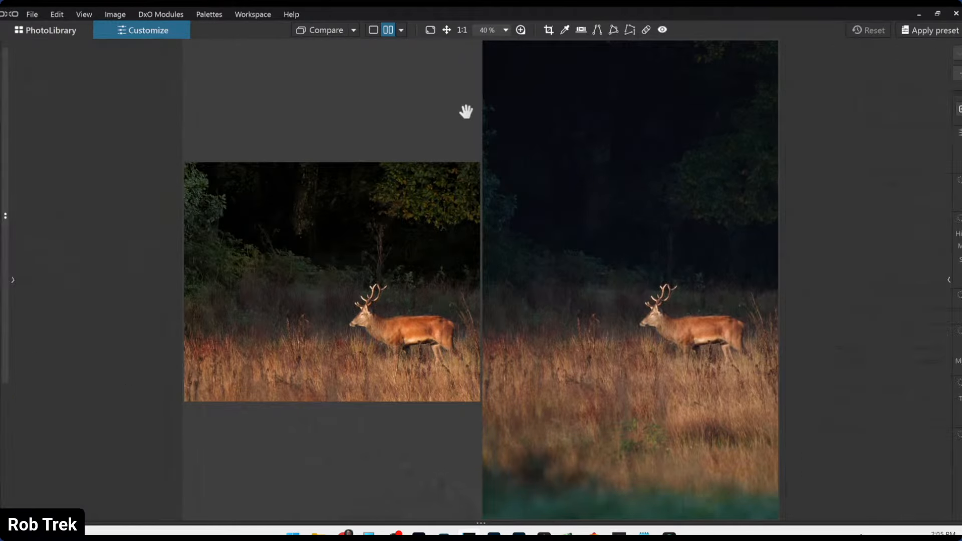
pyautogui.scroll(-3, 709, 351)
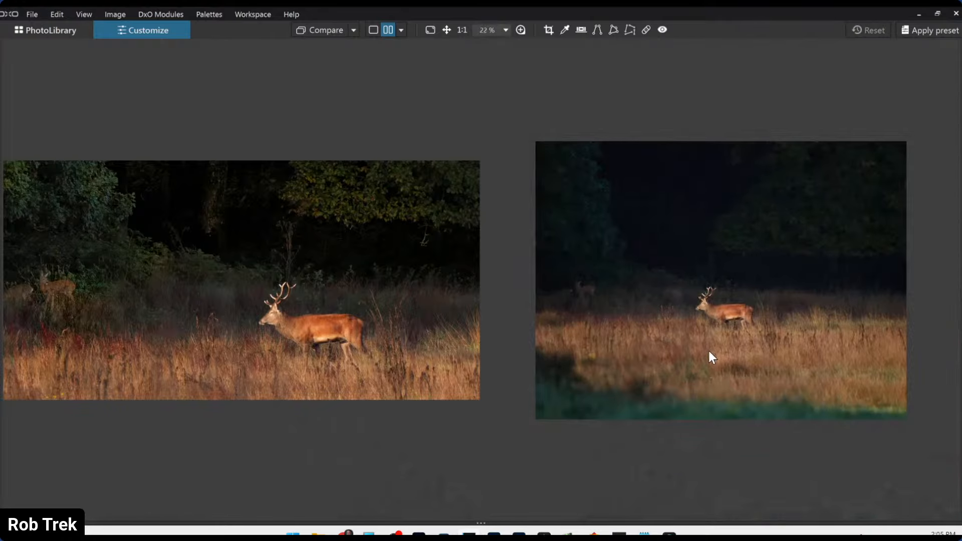
pyautogui.scroll(-2, 419, 343)
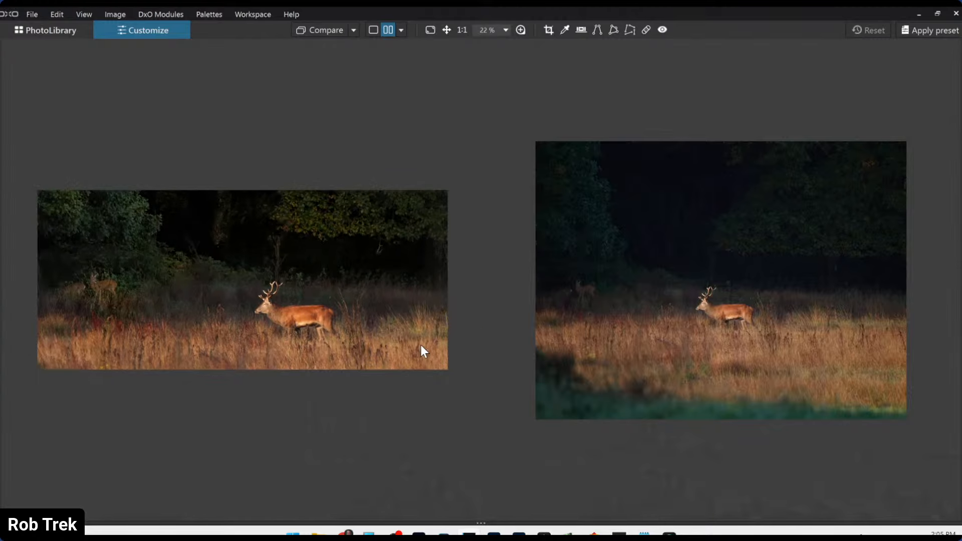
pyautogui.scroll(2, 616, 363)
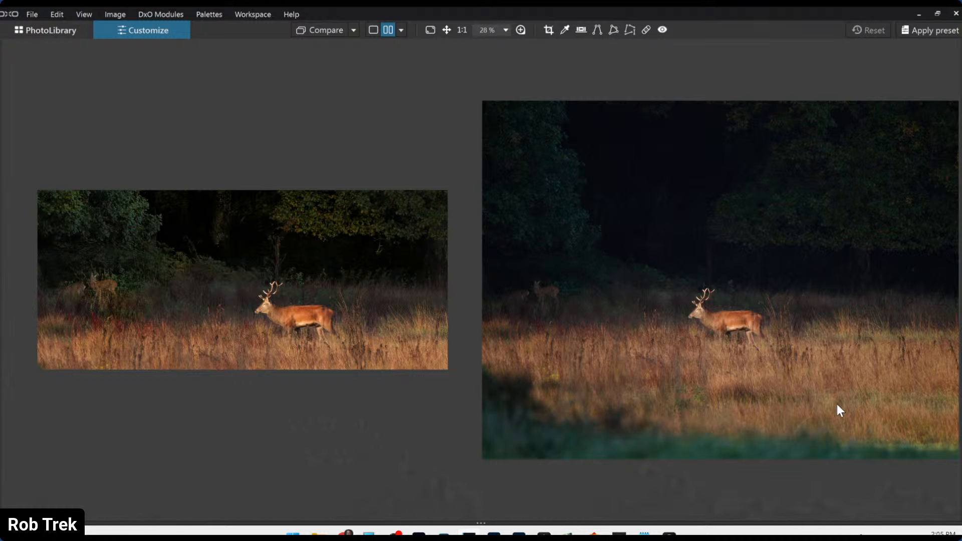
pyautogui.scroll(-1, 717, 434)
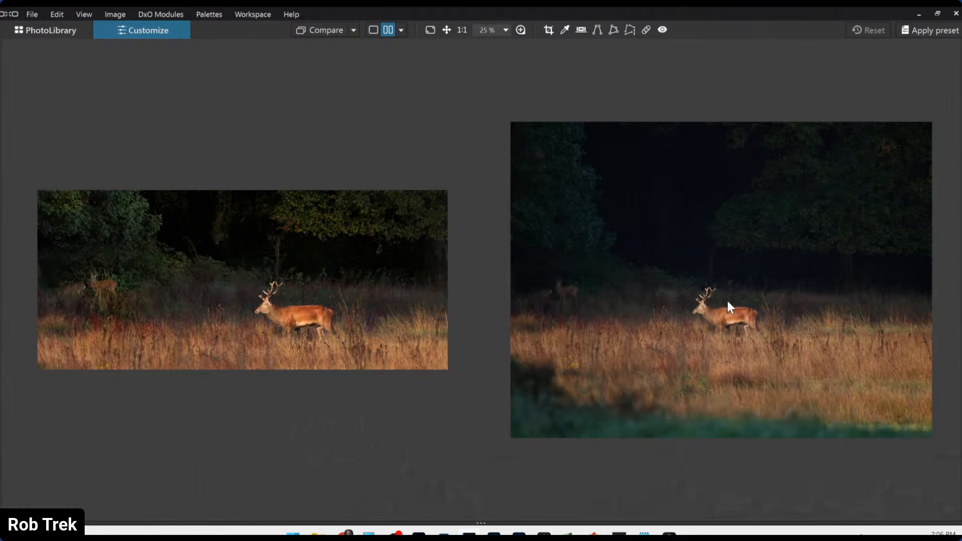
# - Compare both versions in Split view left / right, sweeping the divider fully across the enlarged deer photo and back
pyautogui.click(401, 30)
pyautogui.click(418, 73)
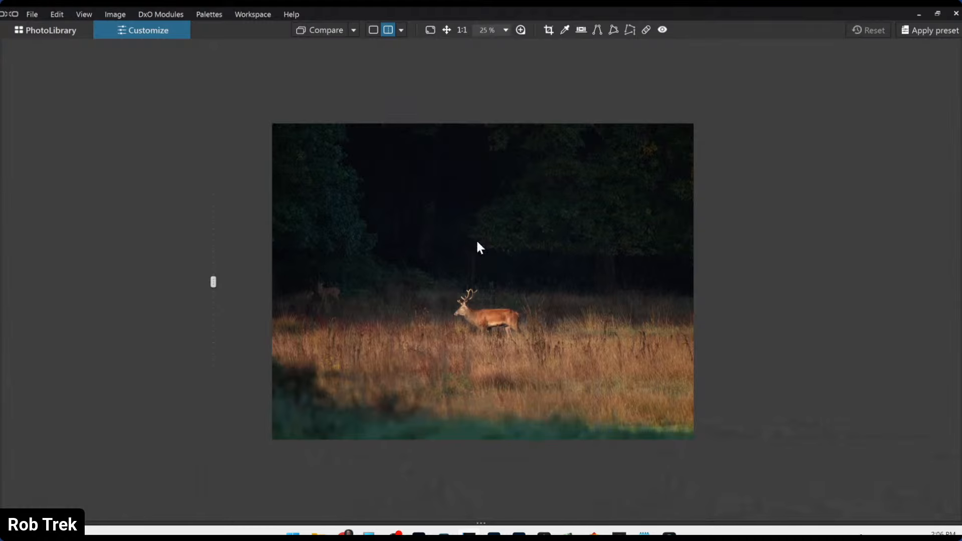
pyautogui.scroll(2, 478, 247)
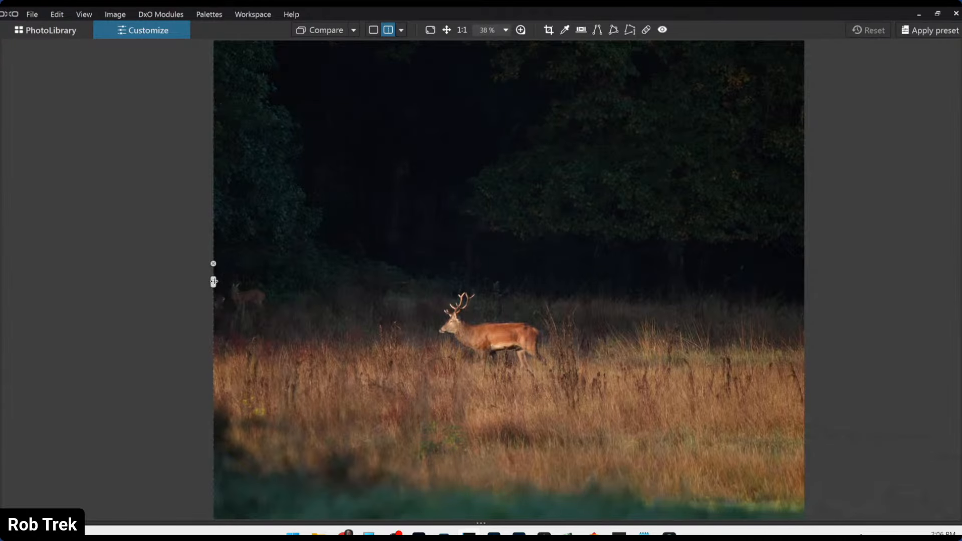
pyautogui.moveTo(213, 282); pyautogui.dragTo(930, 283)
pyautogui.scroll(2, 476, 338)
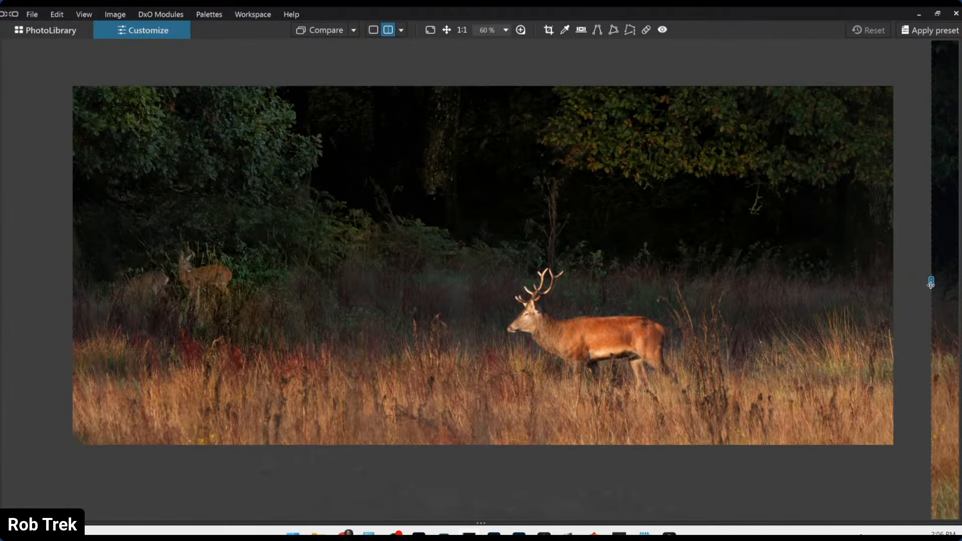
pyautogui.moveTo(930, 284); pyautogui.dragTo(51, 281)
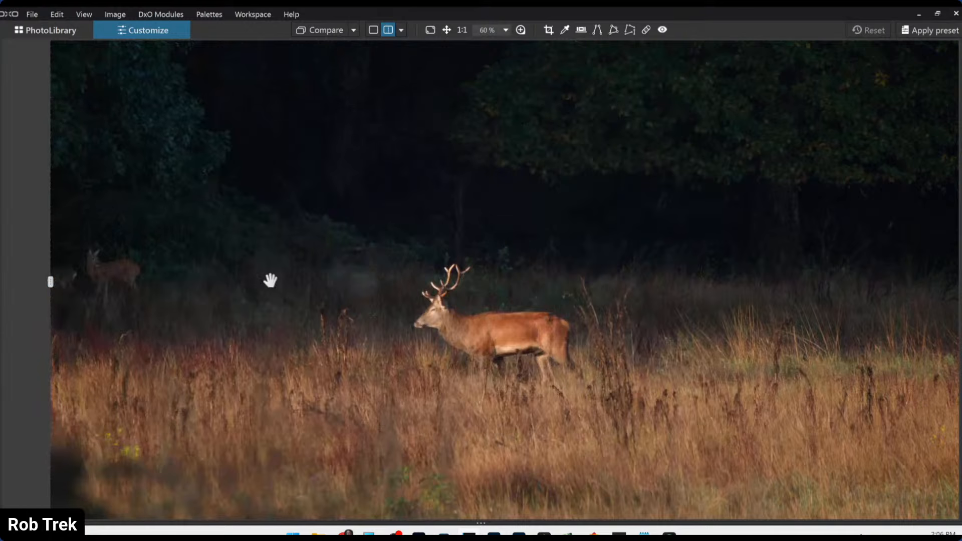
# - Sweep the comparison divider across the whole deer photo at a smaller zoom and return to the single-image view
pyautogui.scroll(-2, 389, 303)
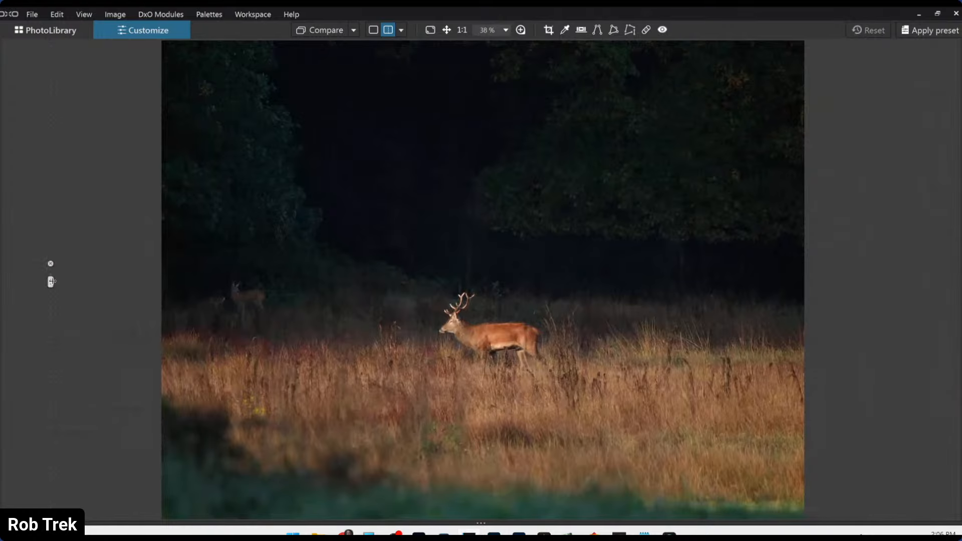
pyautogui.moveTo(50, 281); pyautogui.dragTo(890, 296)
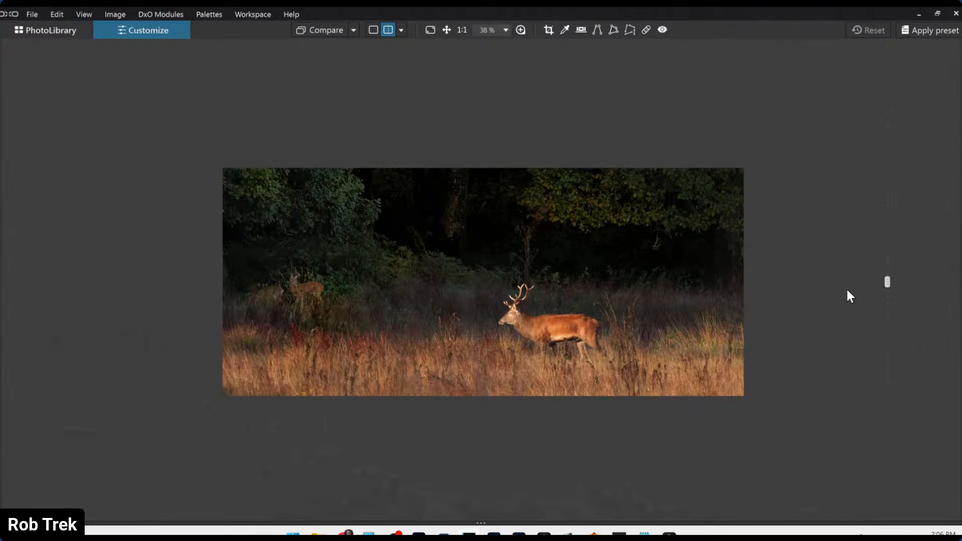
pyautogui.scroll(1, 837, 282)
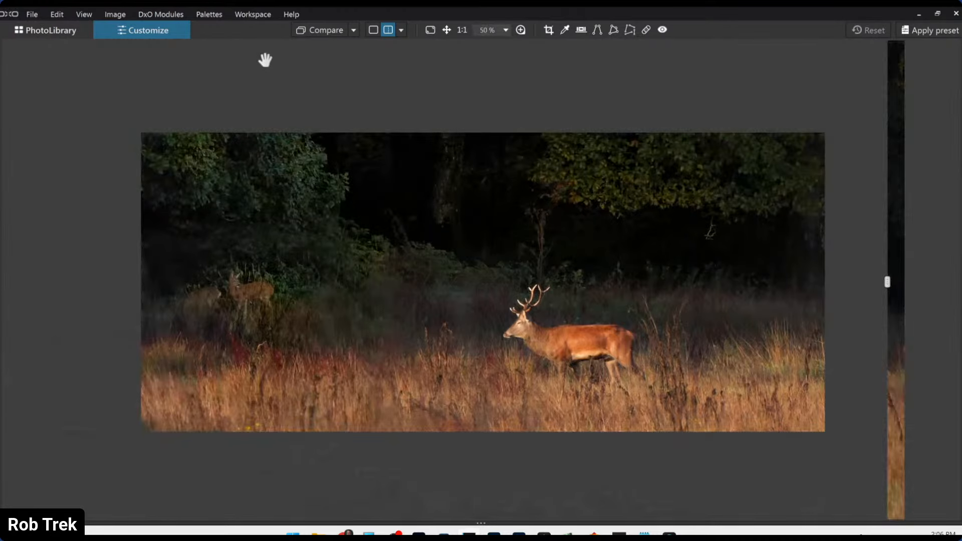
pyautogui.click(370, 28)
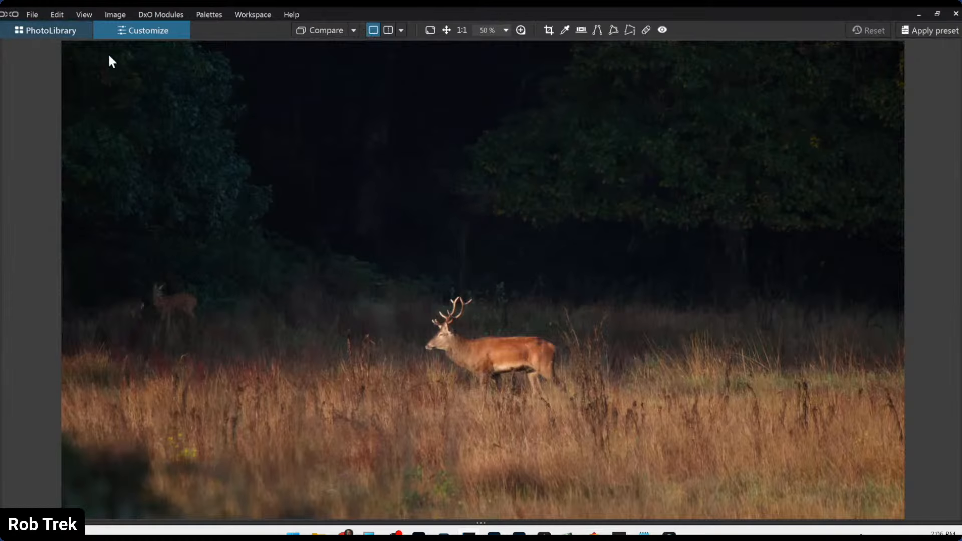
# - Open the profile portrait of the bearded man (CR2 file) from the photo library and apply the first 0000 default preset
pyautogui.click(48, 30)
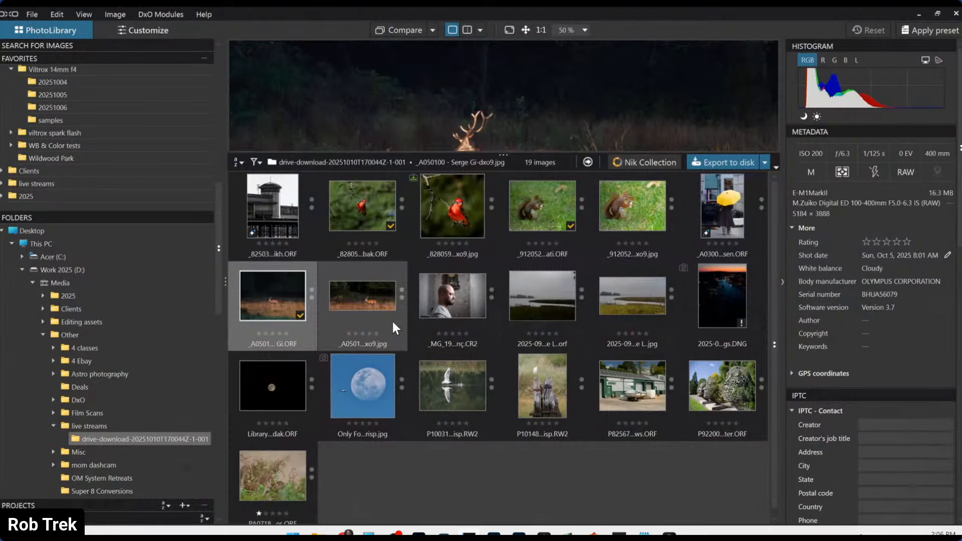
pyautogui.doubleClick(471, 286)
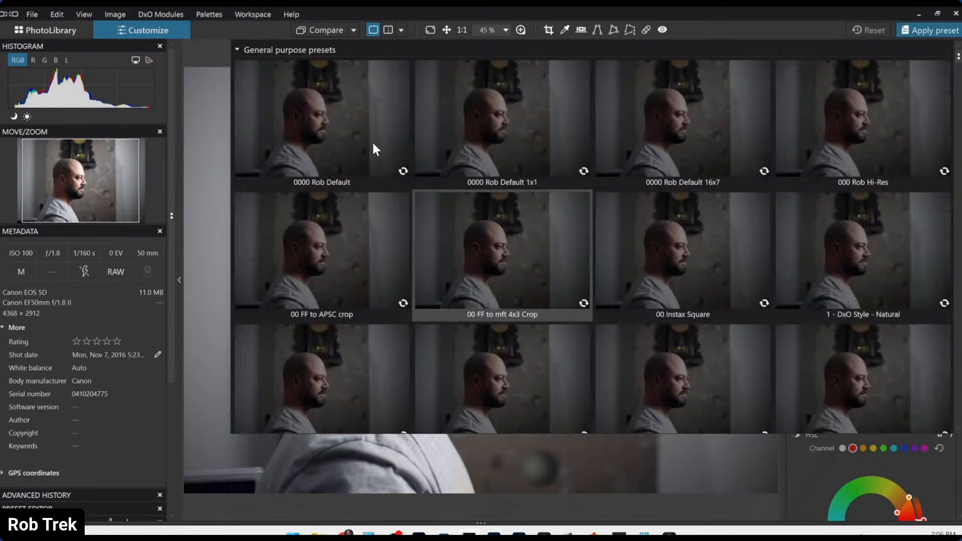
pyautogui.click(373, 143)
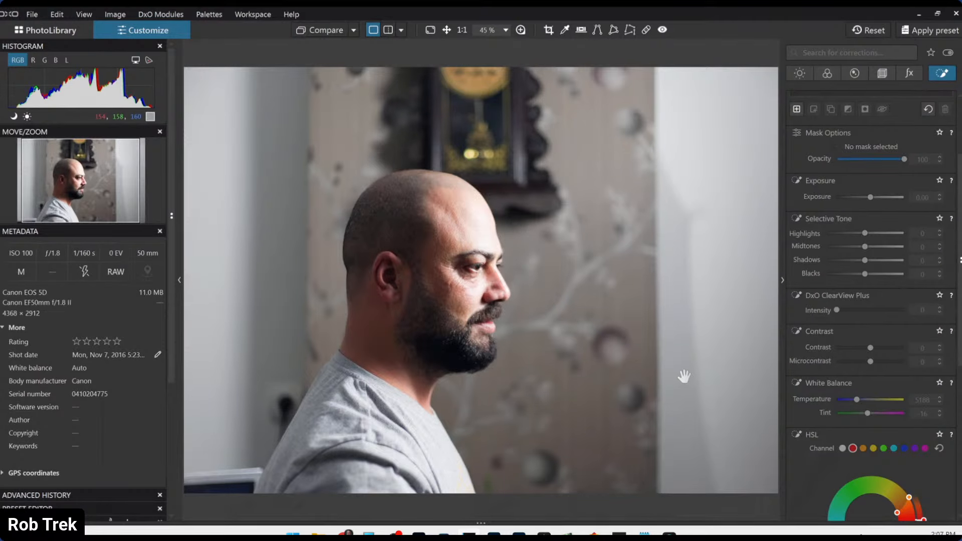
# - Crop the portrait to 2925 × 1950 px at the original aspect ratio, framing the man's head and shoulders
pyautogui.scroll(-1, 685, 376)
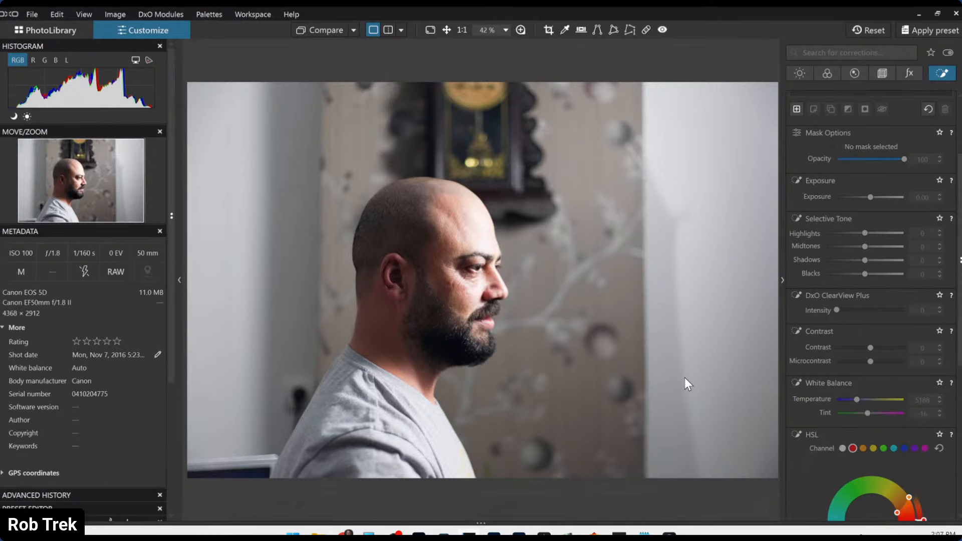
pyautogui.click(883, 74)
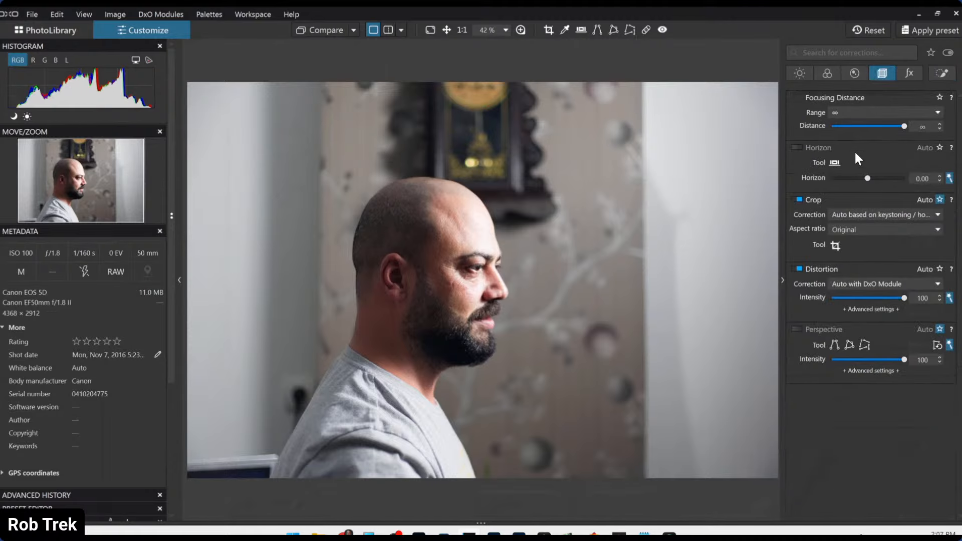
pyautogui.click(835, 246)
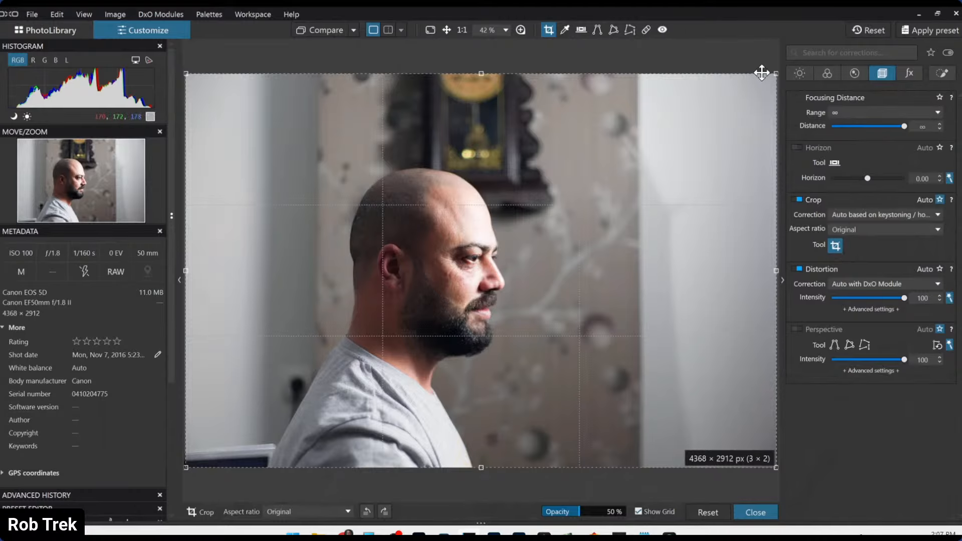
pyautogui.moveTo(774, 74); pyautogui.dragTo(584, 208)
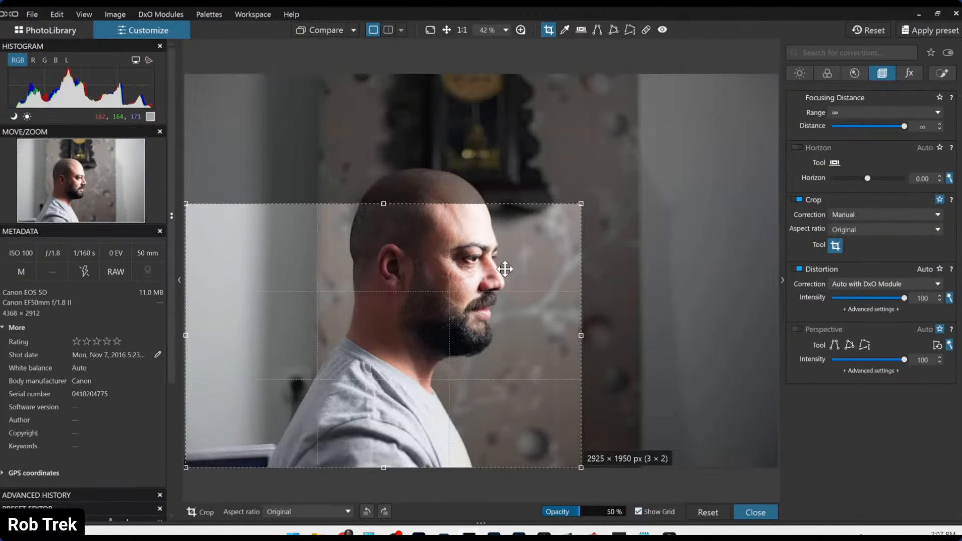
pyautogui.moveTo(456, 287); pyautogui.dragTo(449, 224)
pyautogui.press('Return')
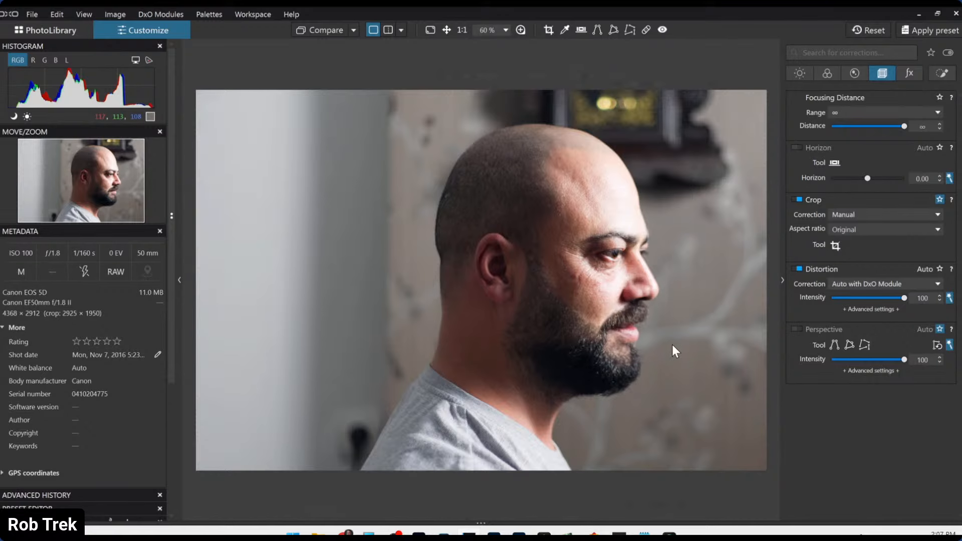
# - Build an AI mask of the background from the patterned wall, the plain wall, the clock and the dark object behind the man's back
pyautogui.click(942, 73)
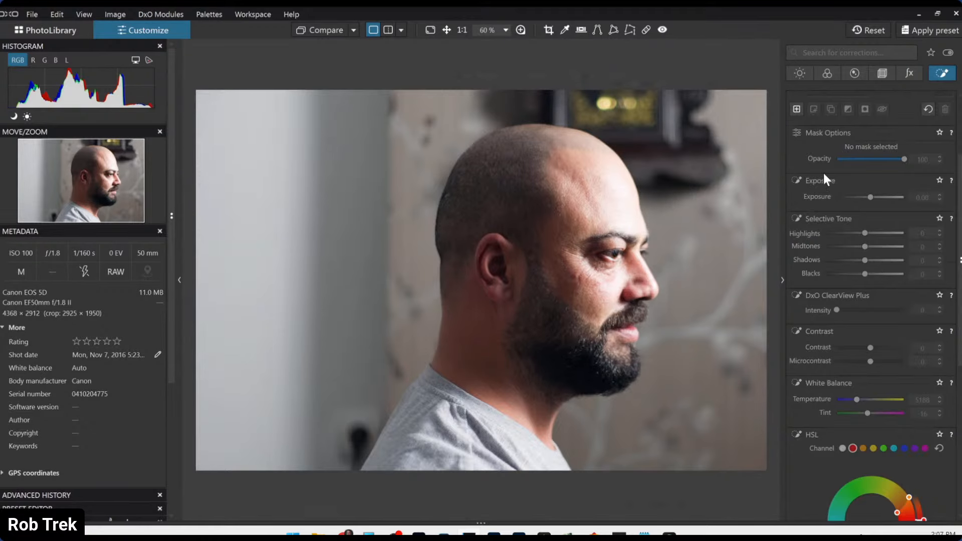
pyautogui.scroll(3, 825, 293)
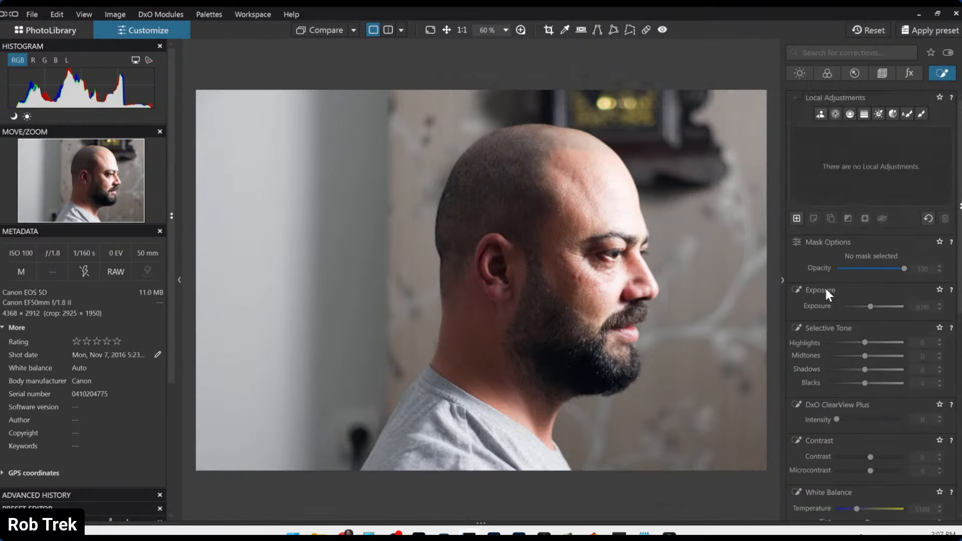
pyautogui.click(819, 115)
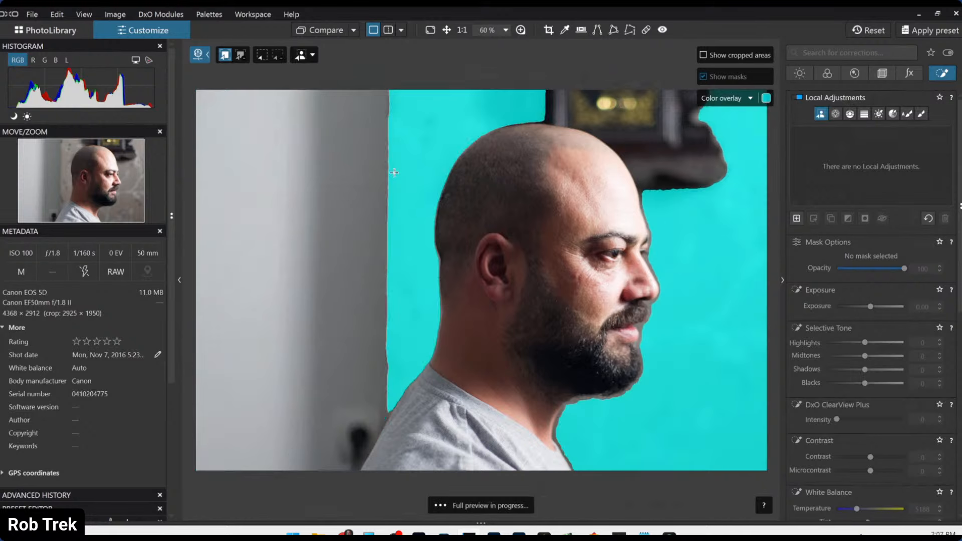
pyautogui.click(394, 173)
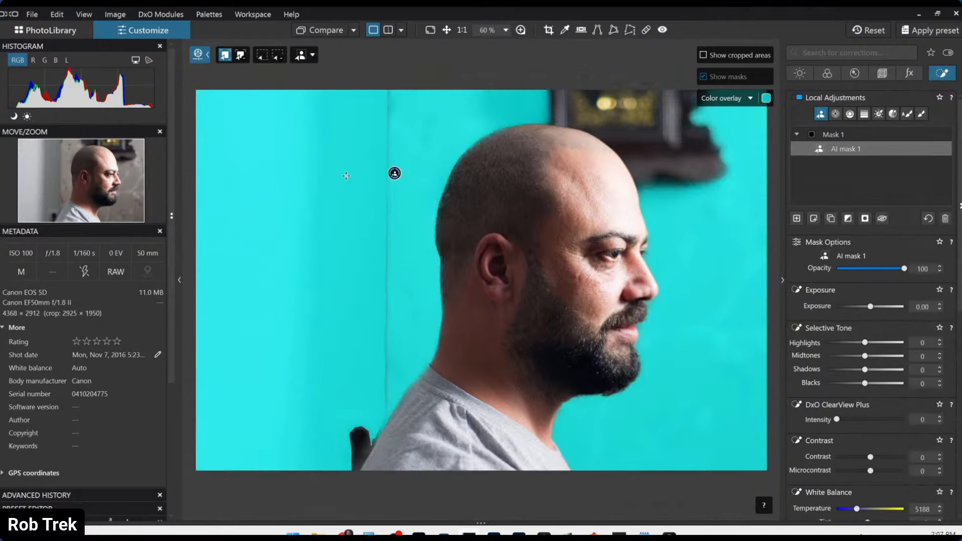
pyautogui.click(346, 175)
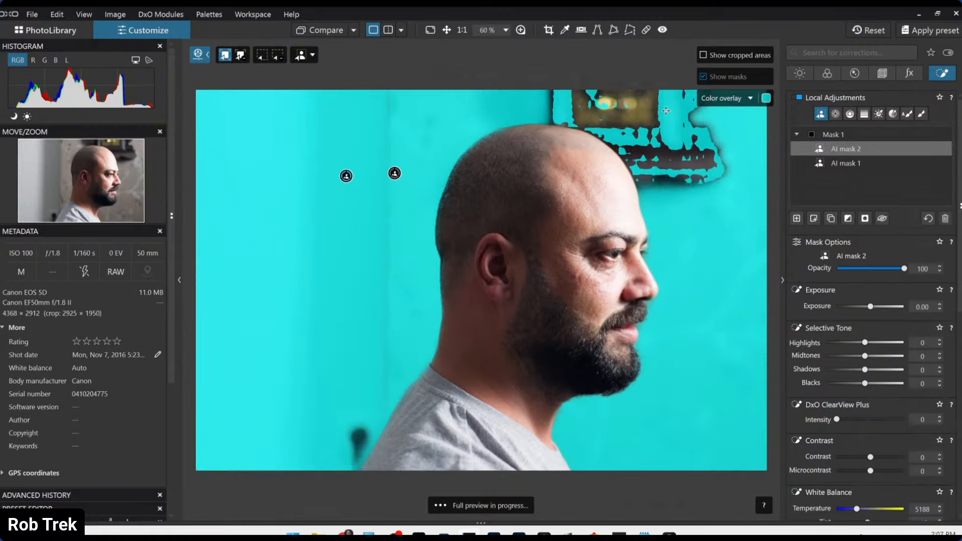
pyautogui.click(662, 112)
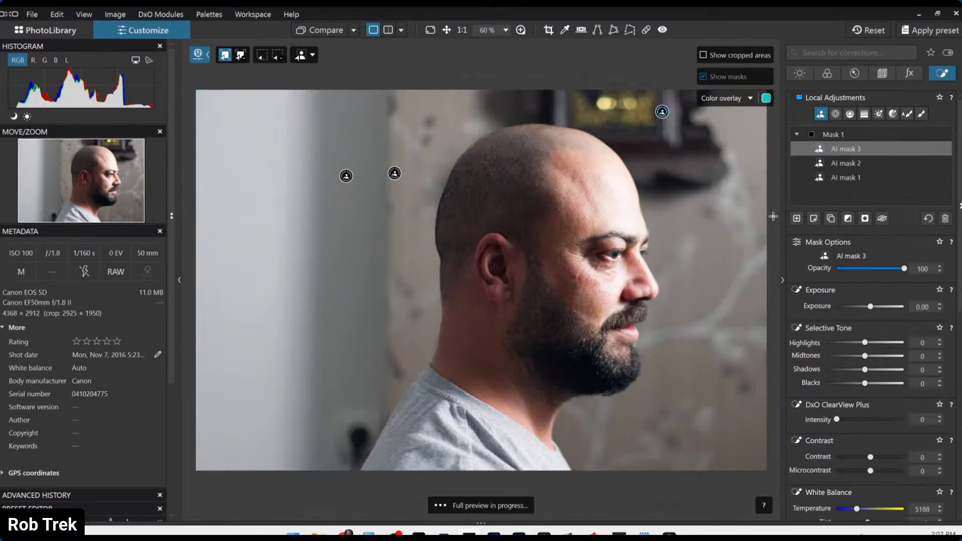
pyautogui.click(357, 439)
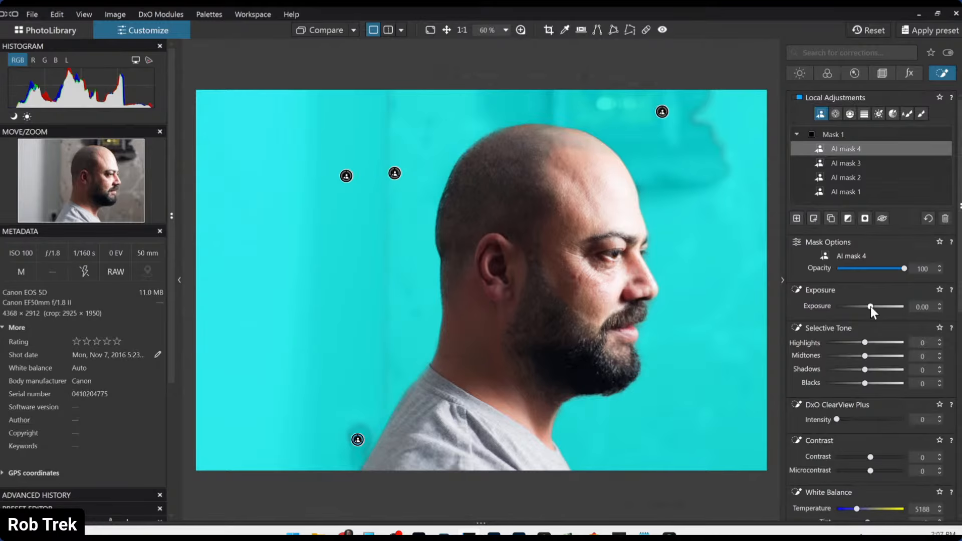
# - Darken the masked background by setting its local Exposure to -1.00
pyautogui.scroll(-6, 870, 306)
pyautogui.scroll(-7, 870, 306)
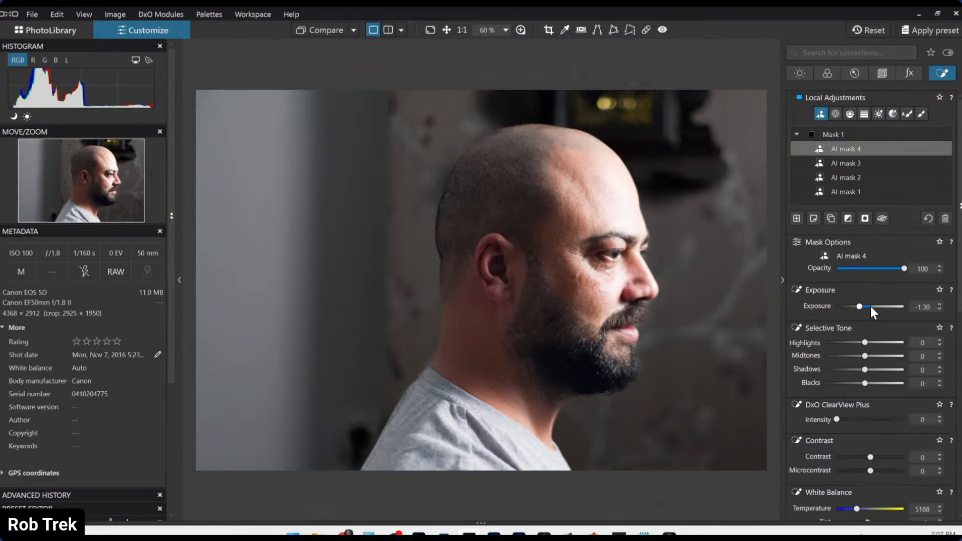
pyautogui.scroll(3, 870, 306)
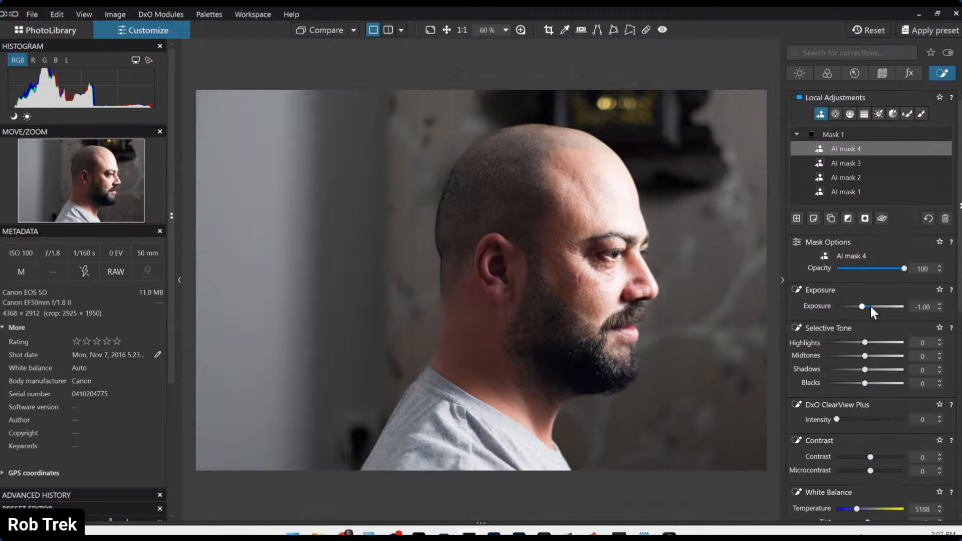
# - Set the masked background's HSL Saturation to -40 for all colour channels together
pyautogui.scroll(-5, 893, 404)
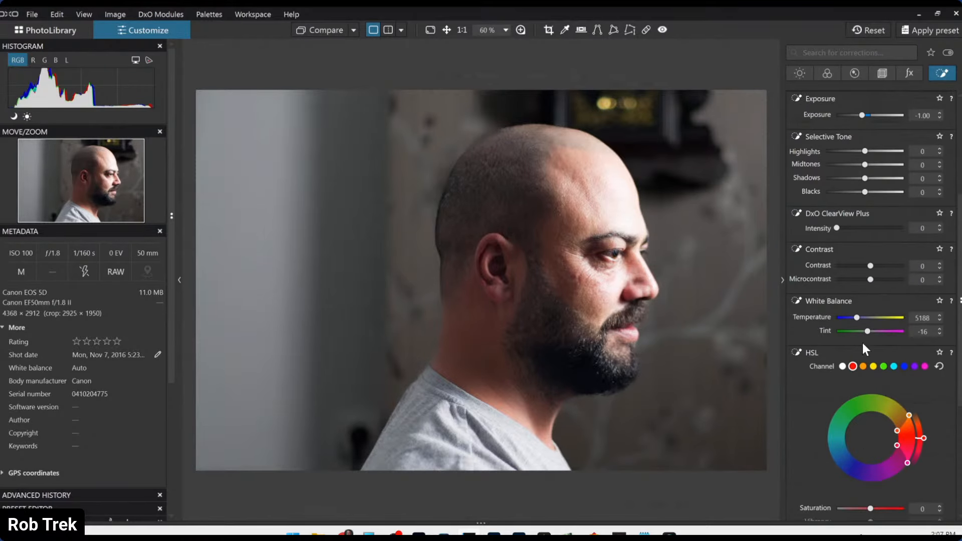
pyautogui.scroll(-4, 863, 345)
pyautogui.click(842, 232)
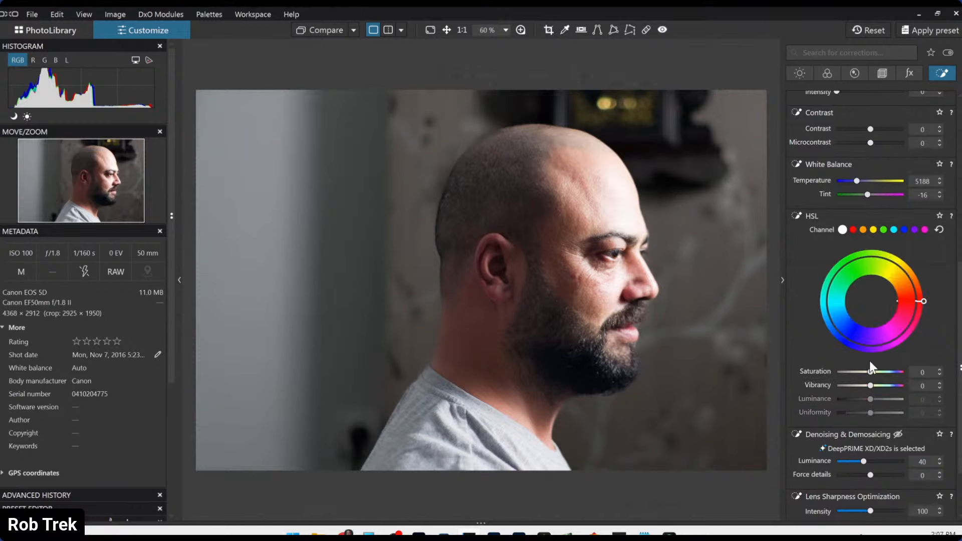
pyautogui.scroll(-4, 870, 370)
pyautogui.scroll(-7, 869, 370)
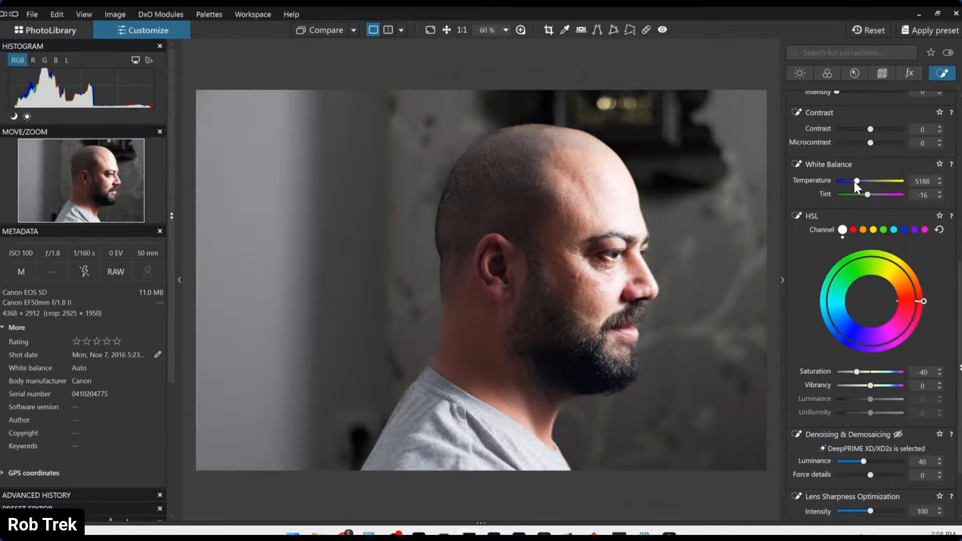
# - Warm the masked background by setting its local white balance Temperature to 6688
pyautogui.scroll(4, 853, 182)
pyautogui.scroll(7, 853, 182)
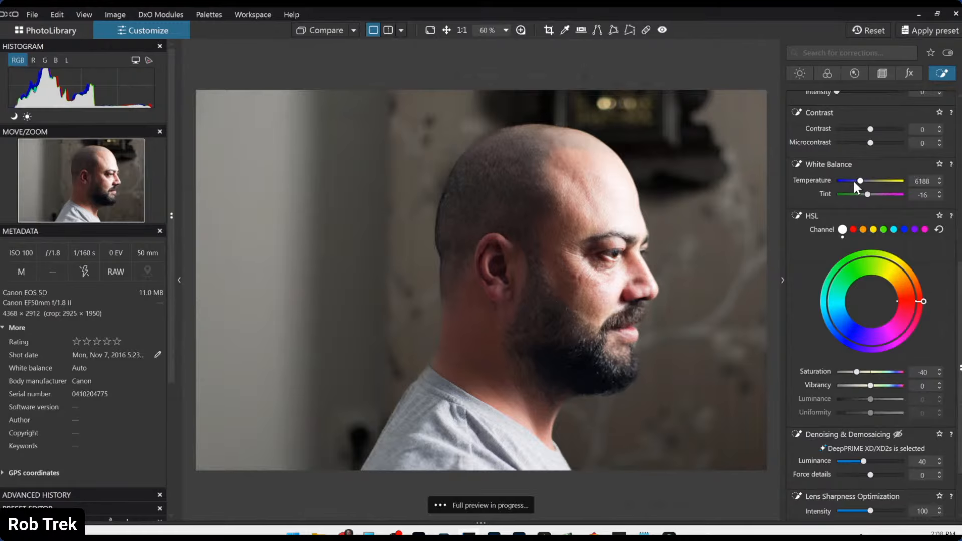
pyautogui.scroll(3, 854, 182)
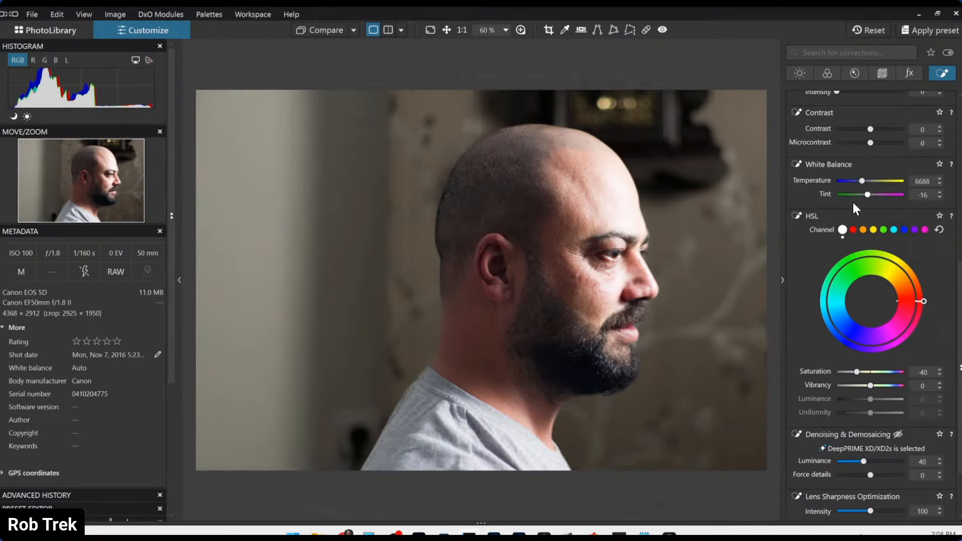
# - Add a second mask with a control point on the man's forehead and enlarge its radius to cover the front of his face
pyautogui.scroll(5, 860, 259)
pyautogui.scroll(2, 859, 260)
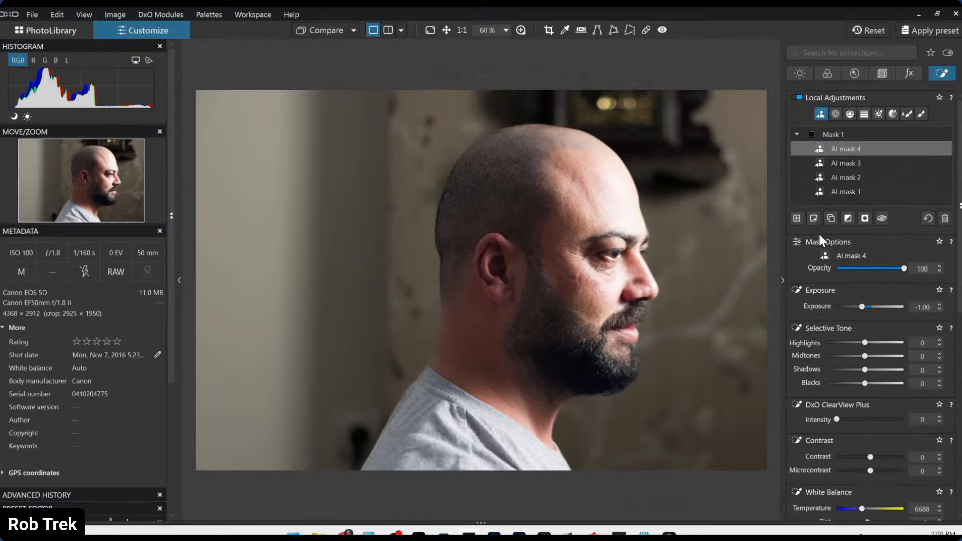
pyautogui.click(796, 219)
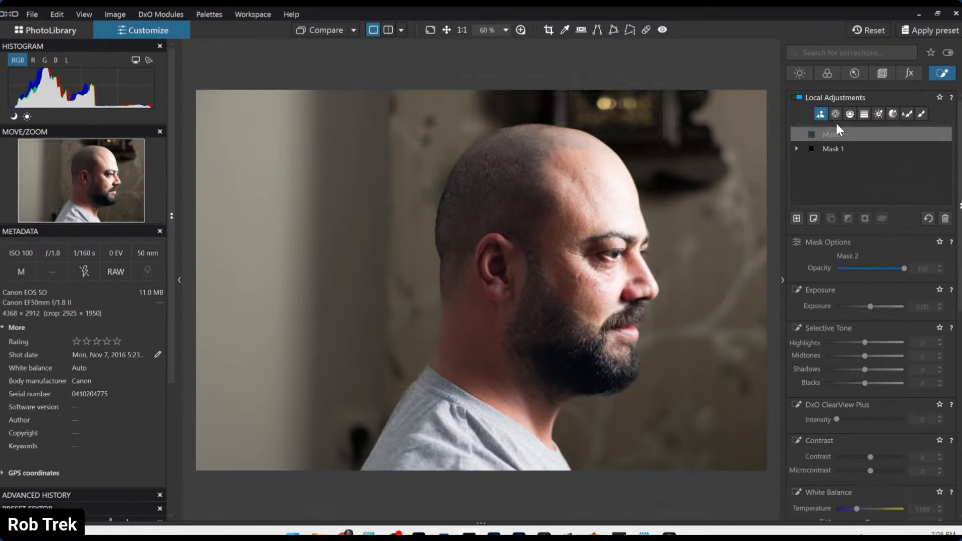
pyautogui.click(835, 115)
pyautogui.click(616, 207)
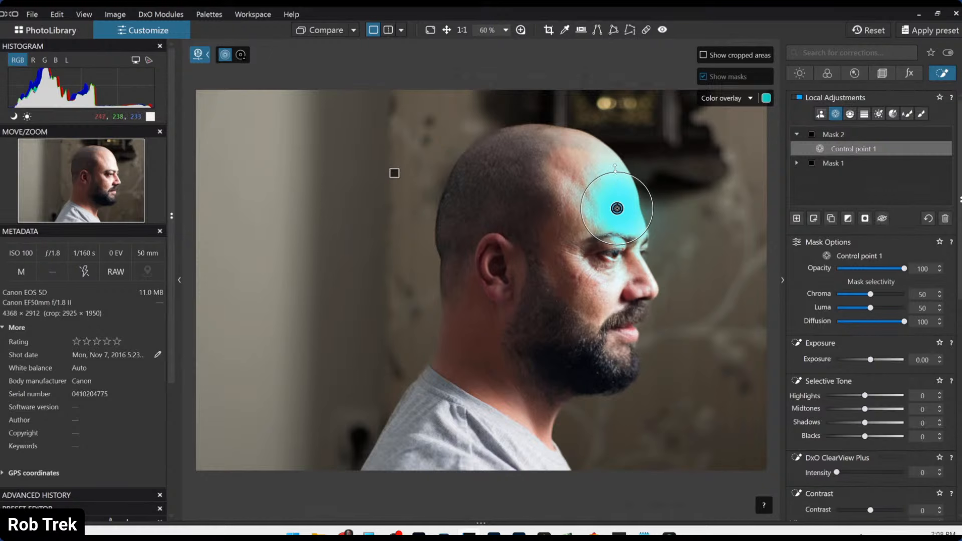
pyautogui.moveTo(604, 173); pyautogui.dragTo(580, 107)
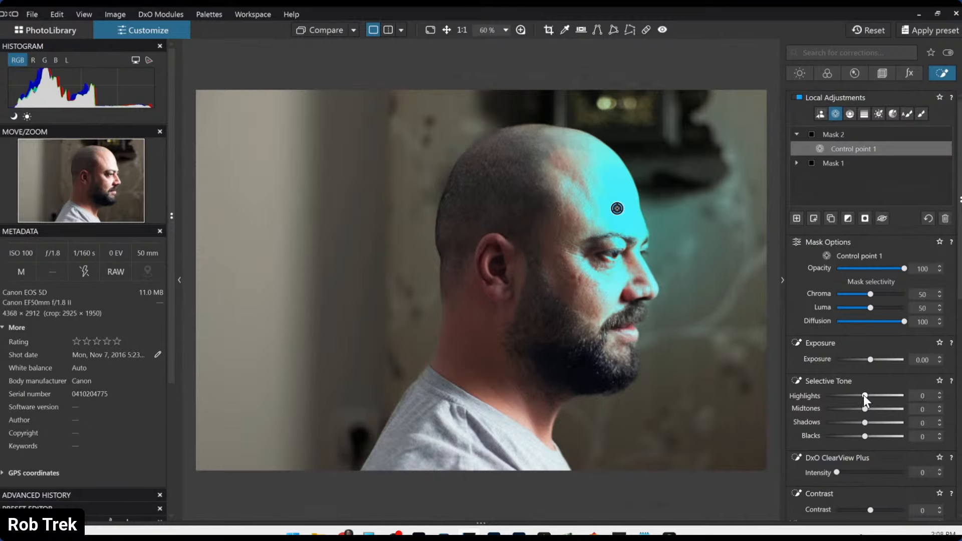
# - Set the forehead control point's Selective Tone Highlights to -65
pyautogui.scroll(-3, 864, 395)
pyautogui.scroll(-4, 863, 394)
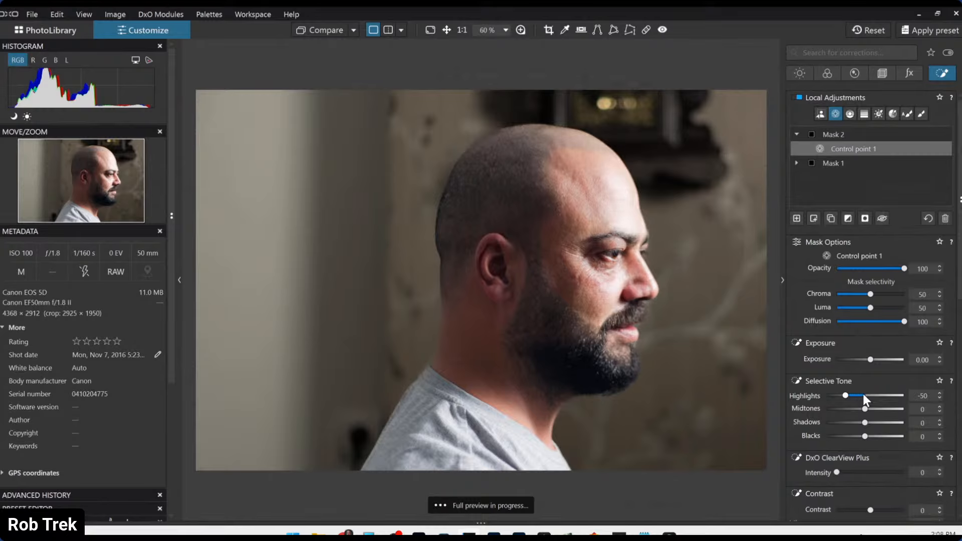
pyautogui.scroll(1, 863, 394)
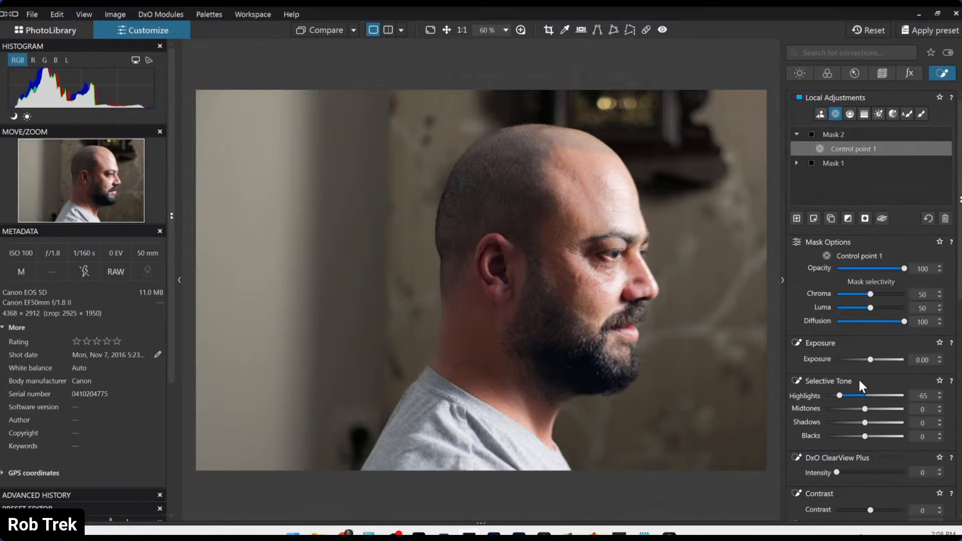
# - Show the geometry corrections with the portrait's crop settings
pyautogui.click(880, 75)
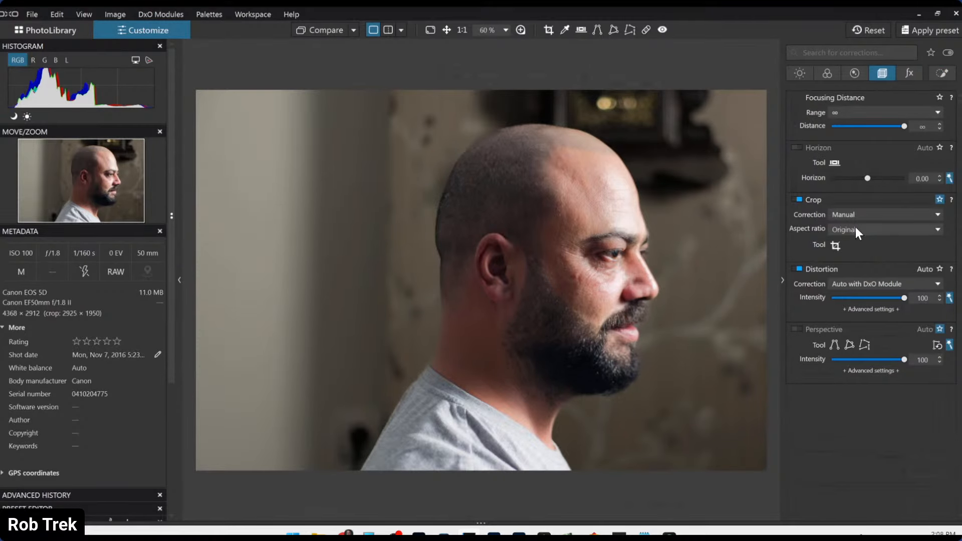
# - Crop the portrait at a 3 × 2 aspect ratio, tightening the frame around the man's head to about 2739 × 1826 px
pyautogui.click(855, 228)
pyautogui.click(850, 285)
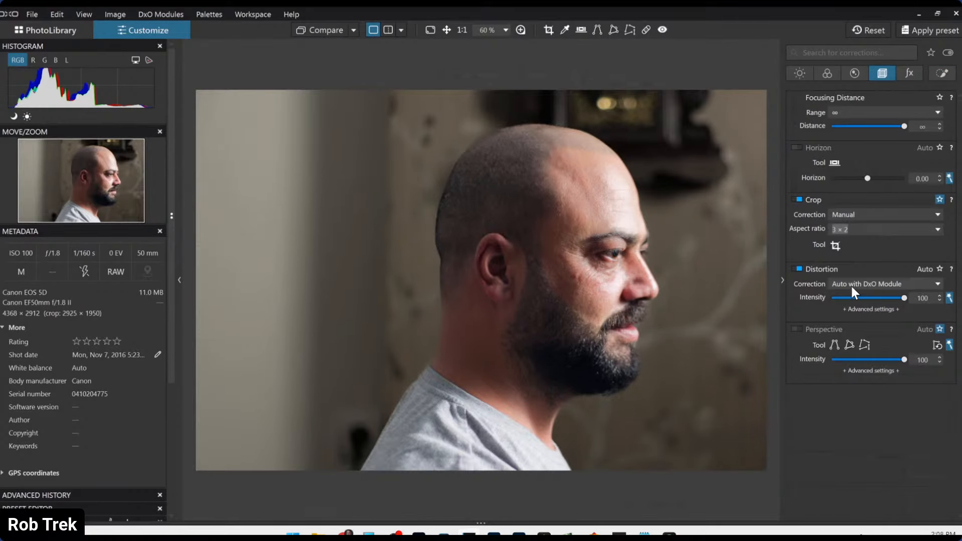
pyautogui.click(834, 246)
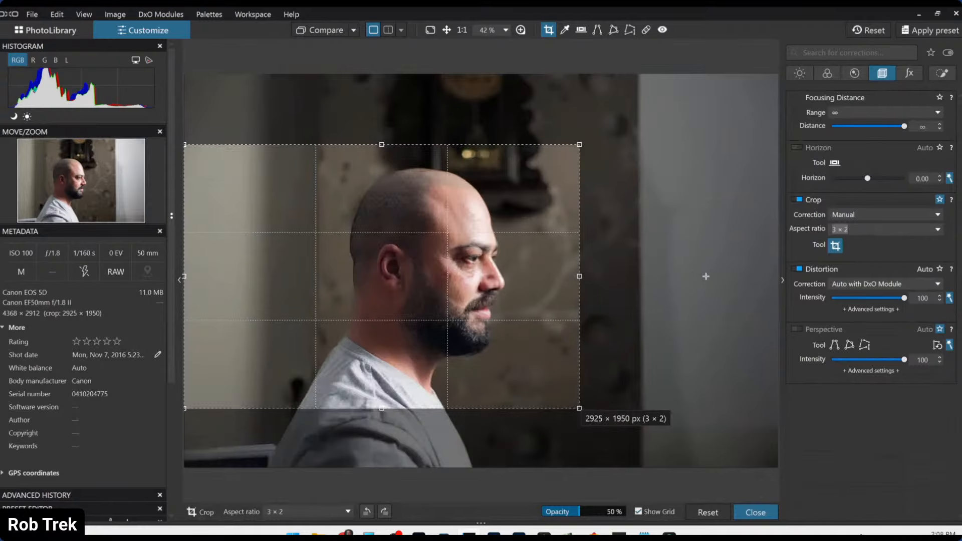
pyautogui.moveTo(546, 271)
pyautogui.mouseDown()
pyautogui.moveTo(566, 266)
pyautogui.moveTo(553, 267)
pyautogui.mouseUp()
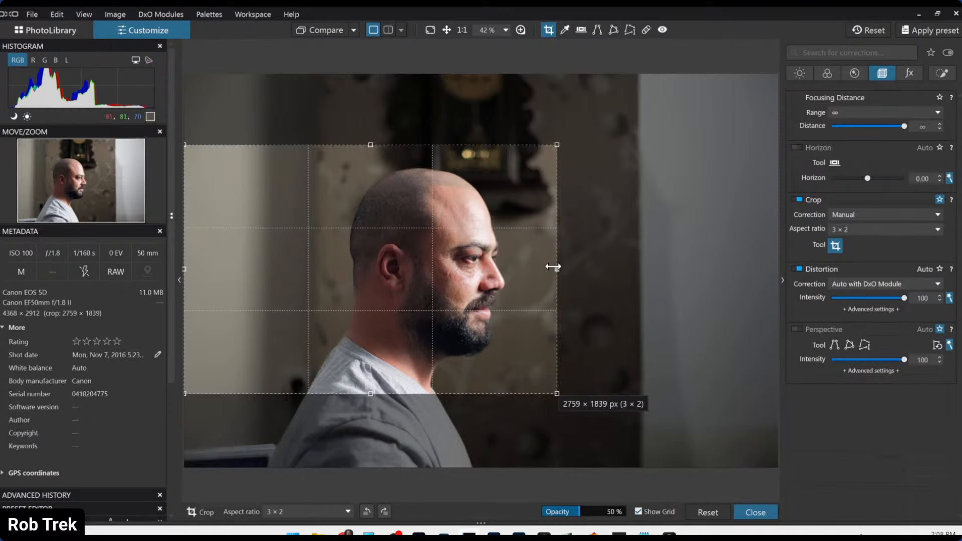
pyautogui.moveTo(553, 267); pyautogui.dragTo(551, 267)
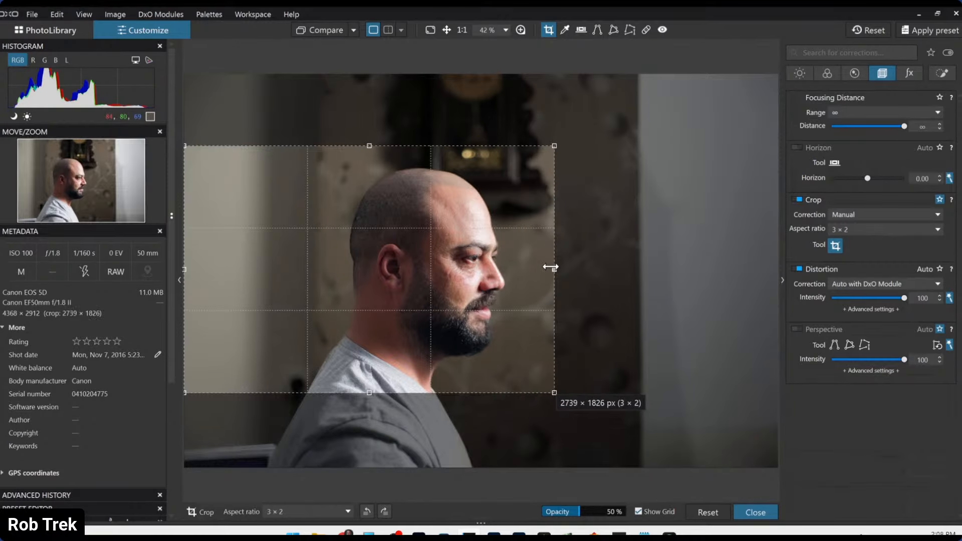
pyautogui.press('Return')
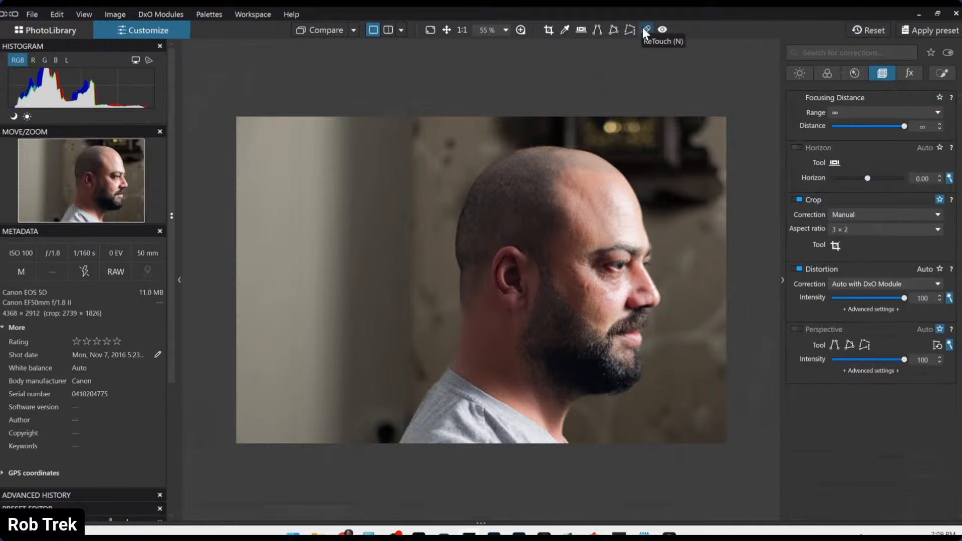
# - Convert the portrait to black and white with the generic Neutral Black and White rendering
pyautogui.click(827, 73)
pyautogui.click(881, 233)
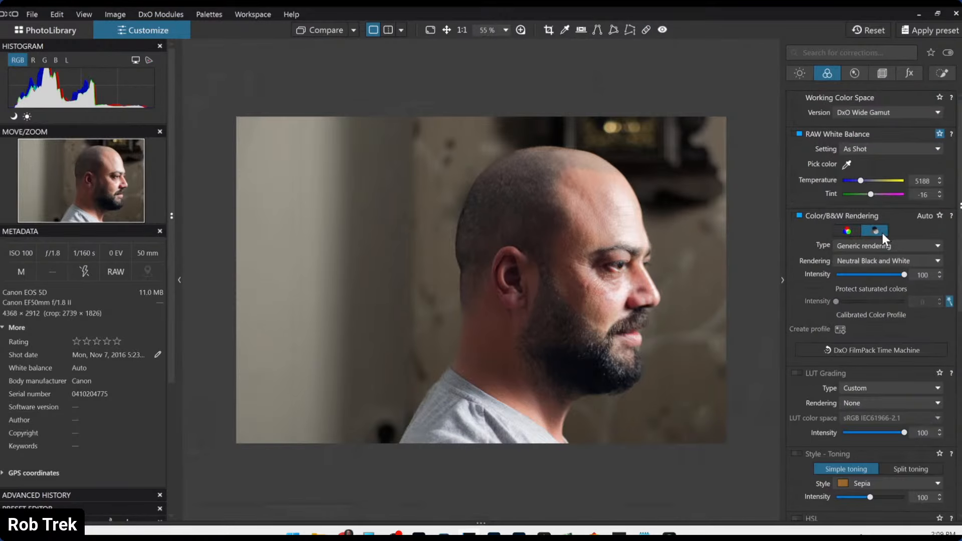
pyautogui.click(834, 234)
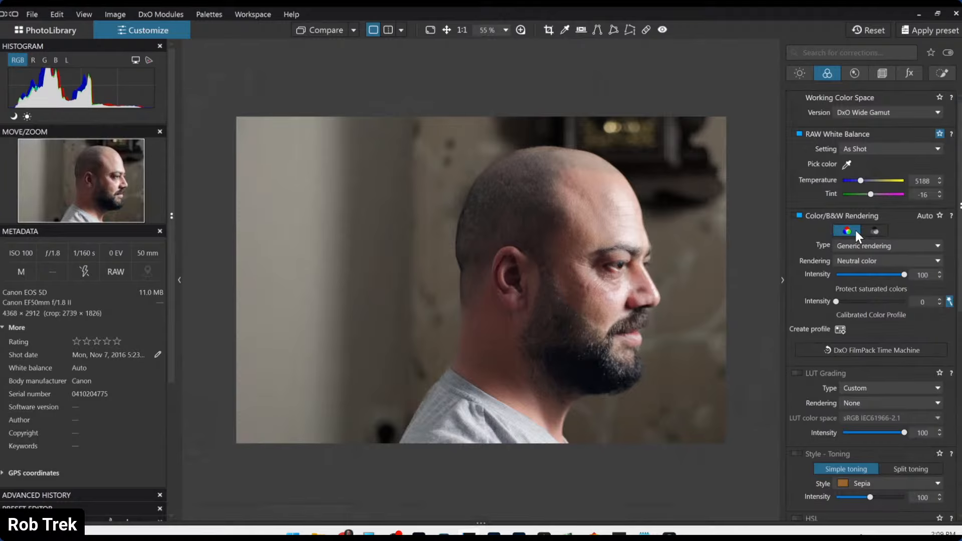
pyautogui.click(868, 232)
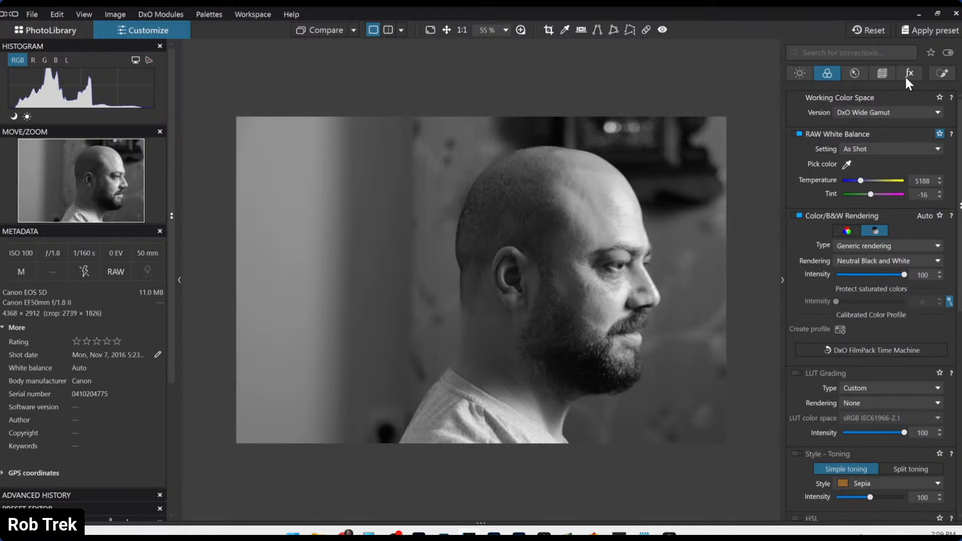
# - Add a new local adjustment mask with a control line at the back of the neck, and delete its extra second control line
pyautogui.click(934, 76)
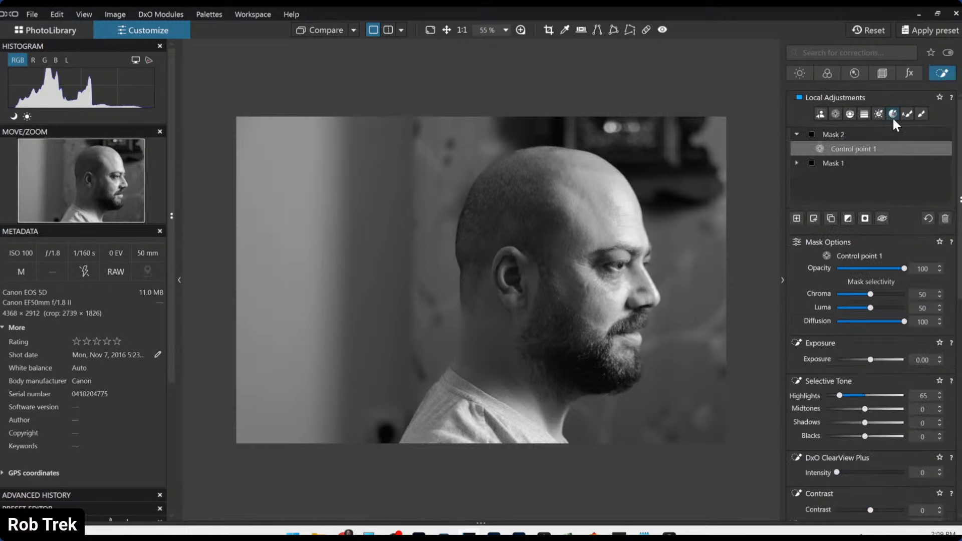
pyautogui.click(852, 116)
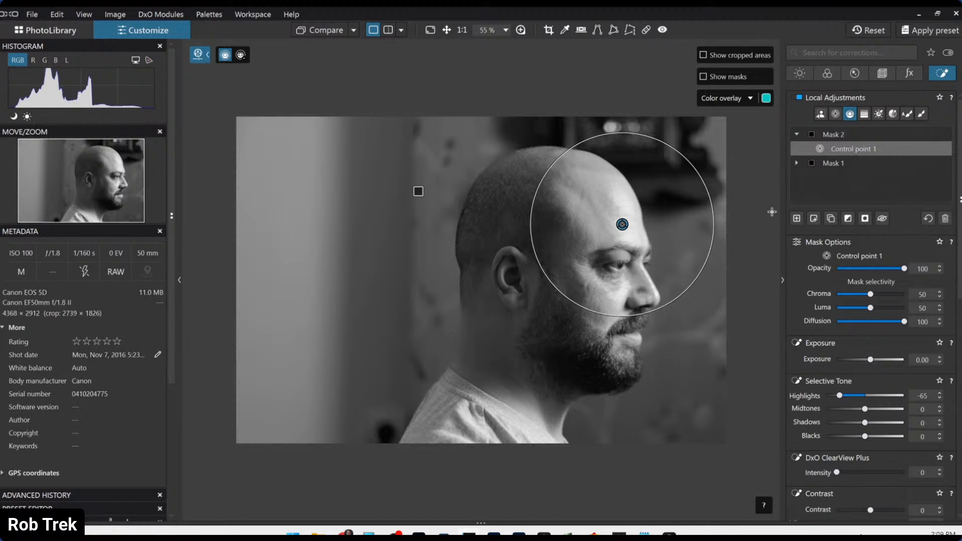
pyautogui.click(796, 219)
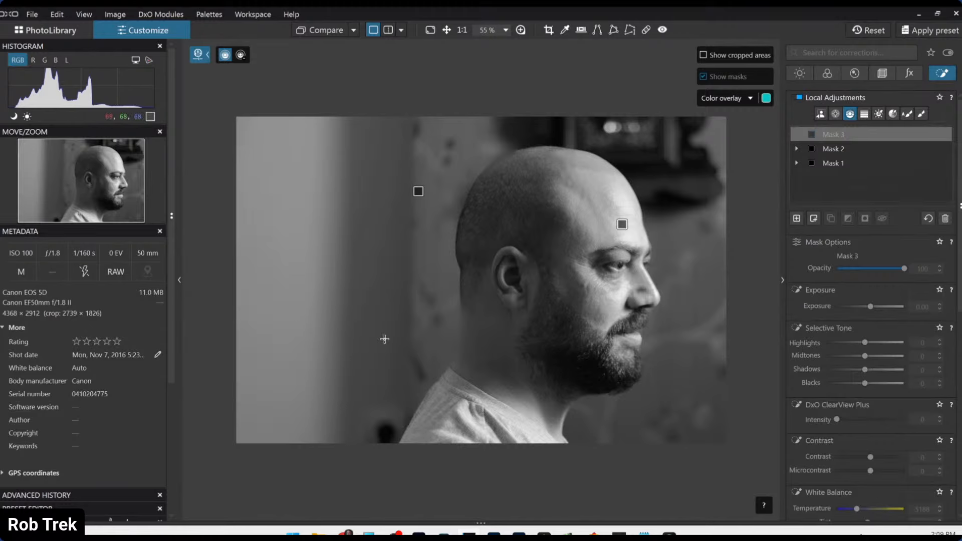
pyautogui.moveTo(465, 334); pyautogui.dragTo(662, 283)
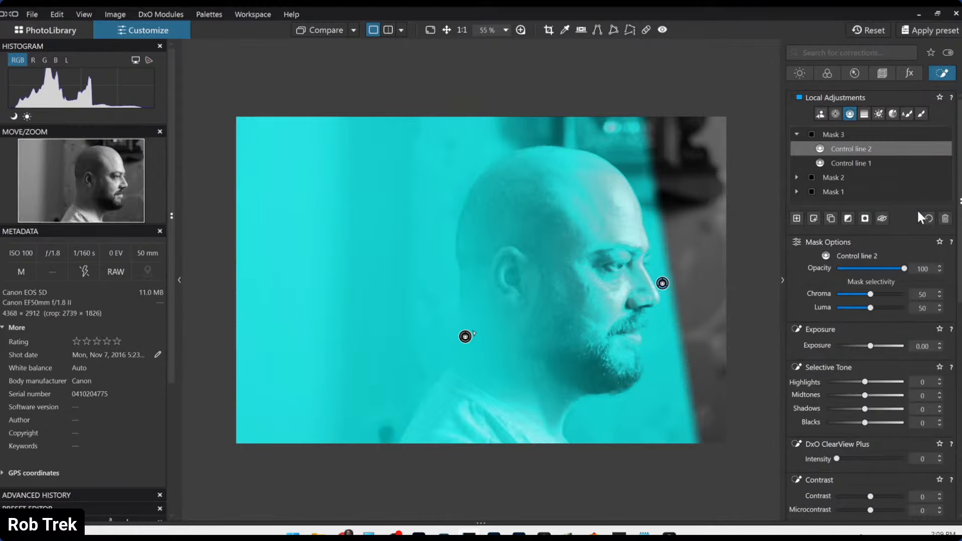
pyautogui.click(944, 218)
# - Create another mask with a control line running from the neck to the background past the face, and select that line
pyautogui.click(796, 219)
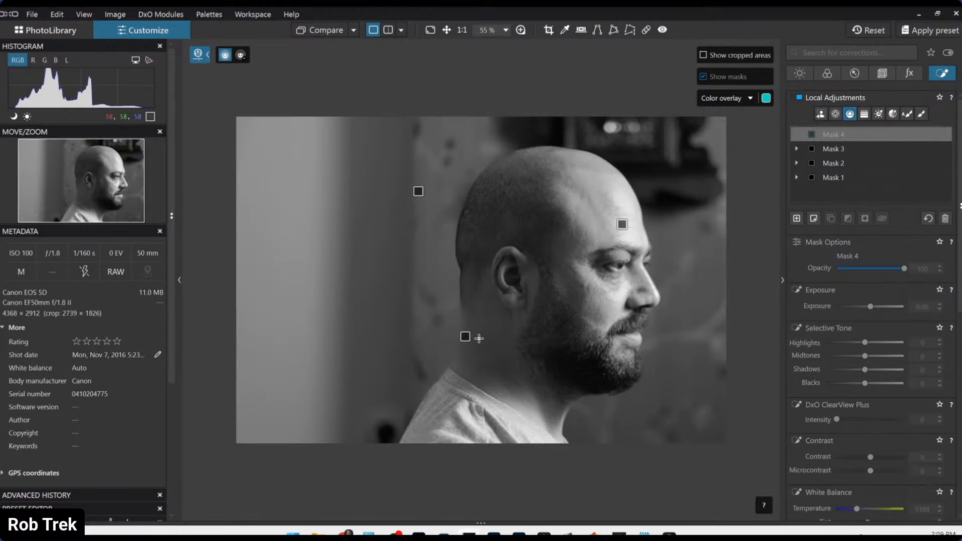
pyautogui.moveTo(476, 337); pyautogui.dragTo(694, 268)
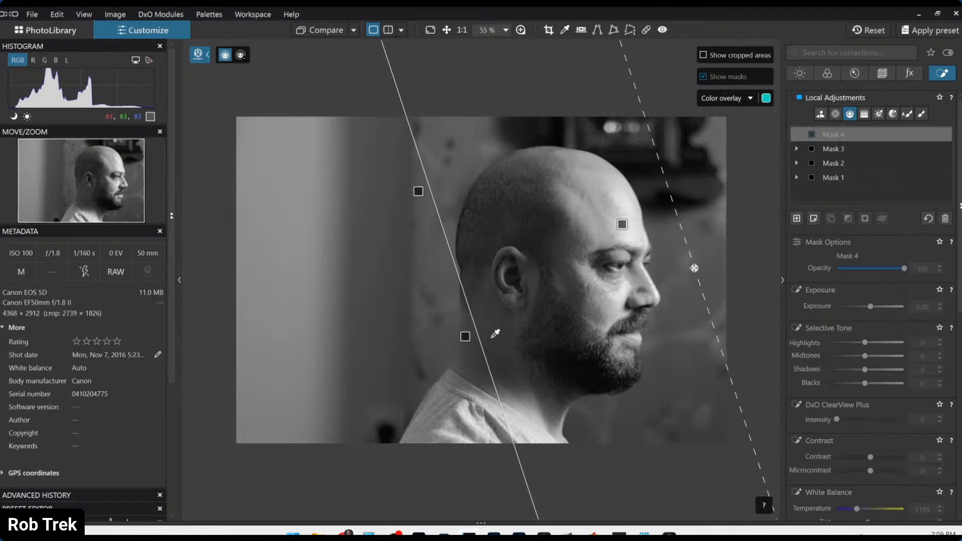
pyautogui.click(796, 163)
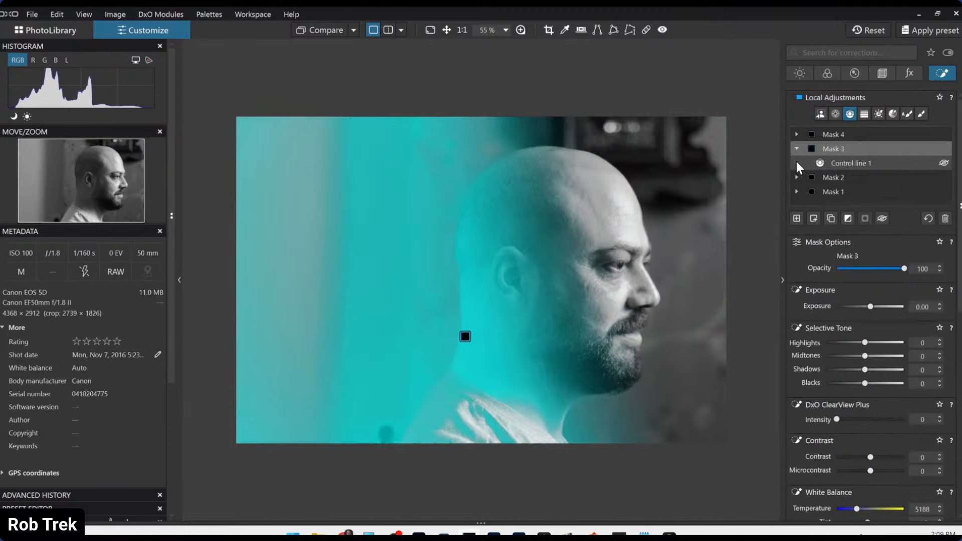
pyautogui.click(815, 131)
pyautogui.click(822, 146)
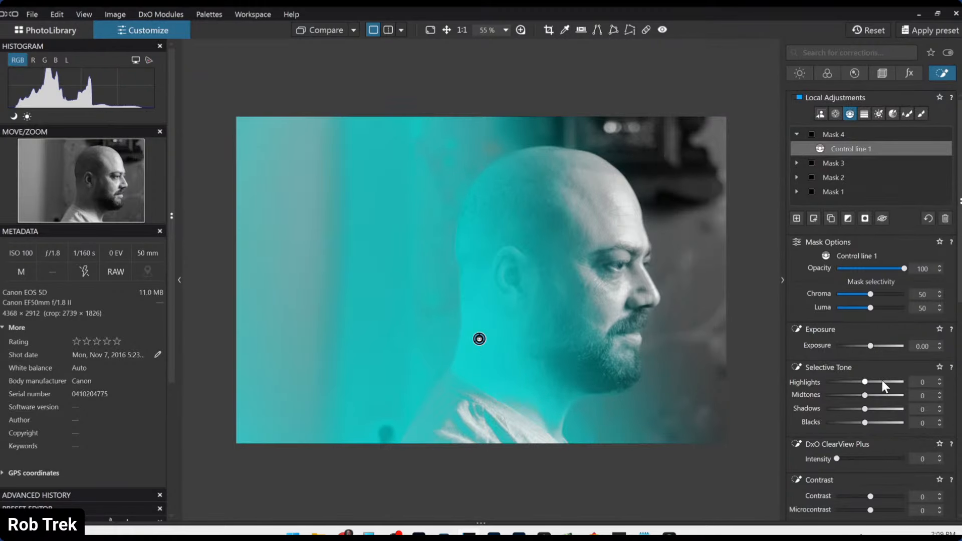
# - Darken the neck control line's area with Blacks at -35, Shadows at -25 and Midtones at -10
pyautogui.scroll(-7, 863, 422)
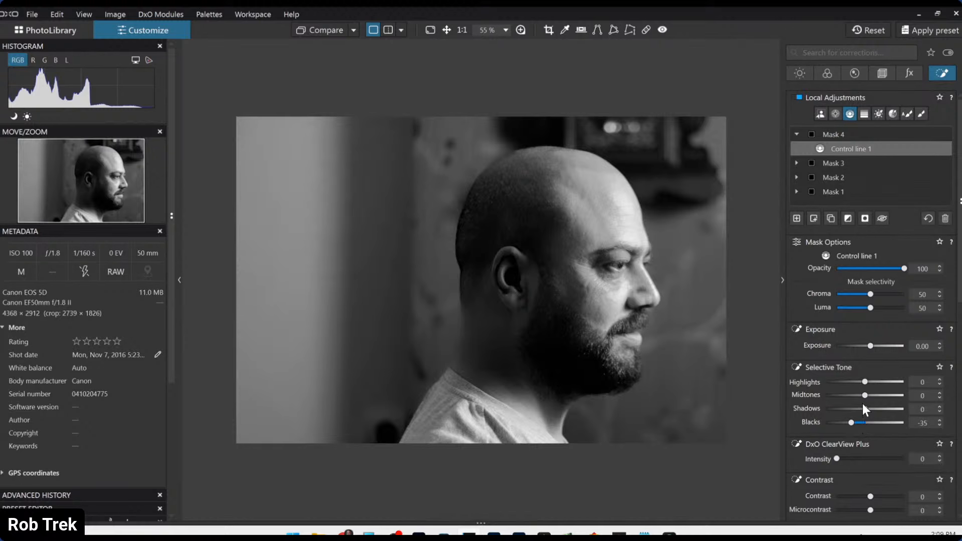
pyautogui.scroll(-5, 861, 407)
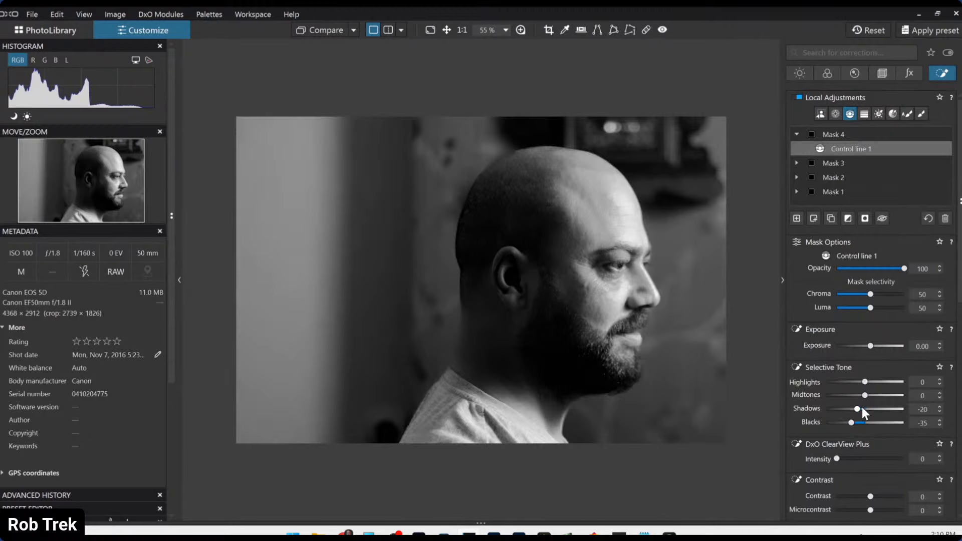
pyautogui.scroll(-2, 864, 397)
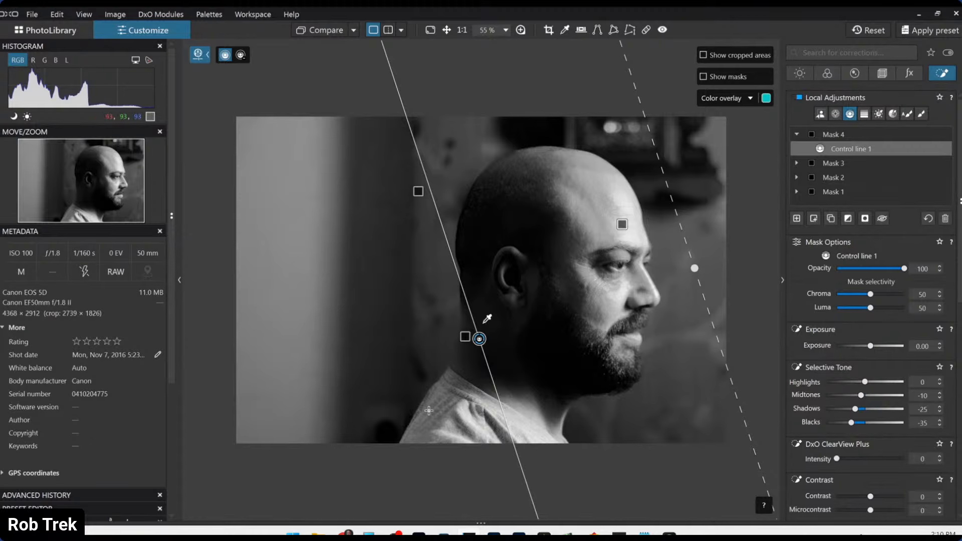
# - Place a control line on the shirt's shoulder in its own new mask, discarding the one added to the neck mask
pyautogui.moveTo(430, 414); pyautogui.dragTo(477, 405)
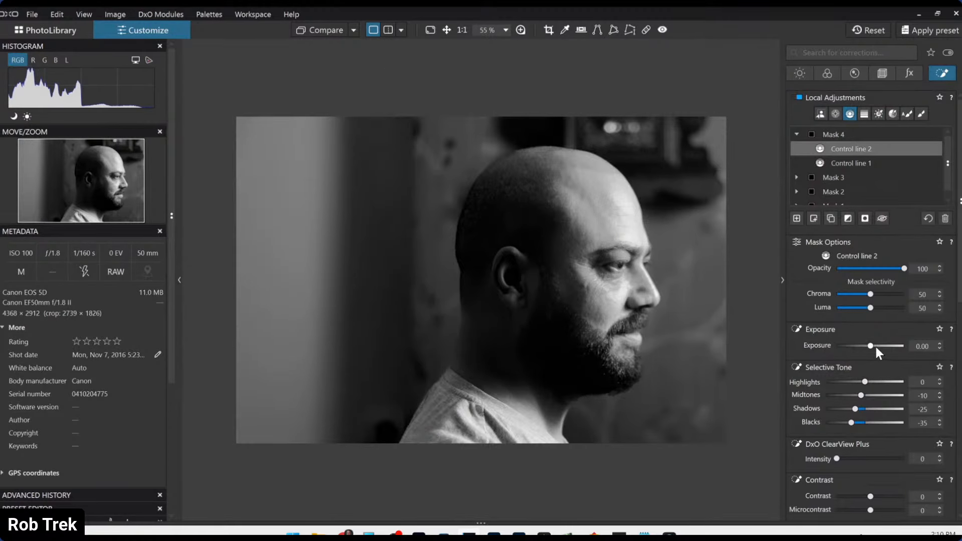
pyautogui.press('Delete')
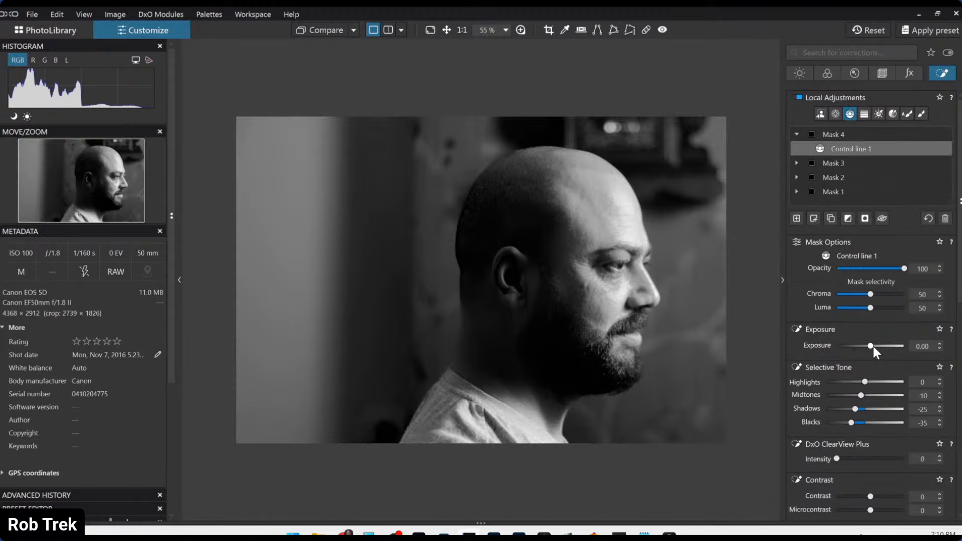
pyautogui.click(797, 219)
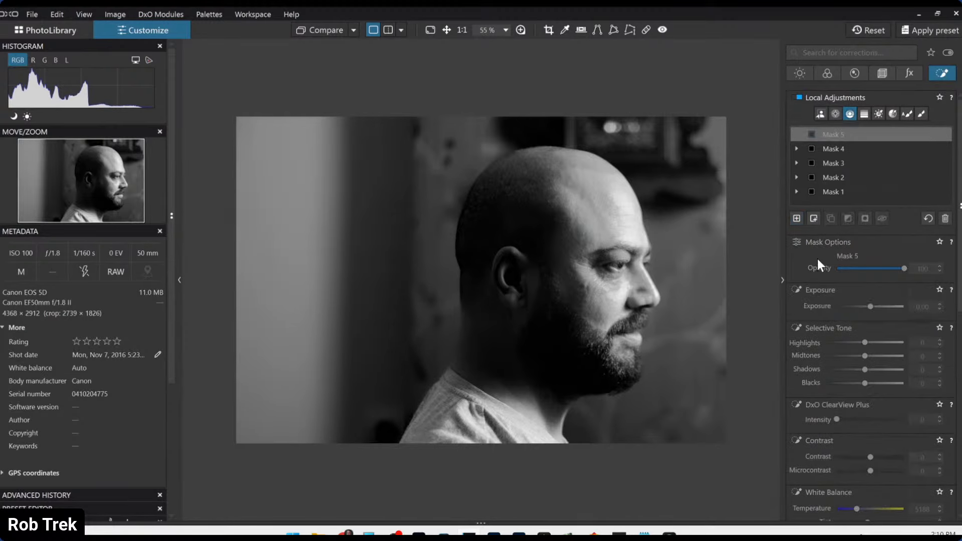
pyautogui.click(849, 116)
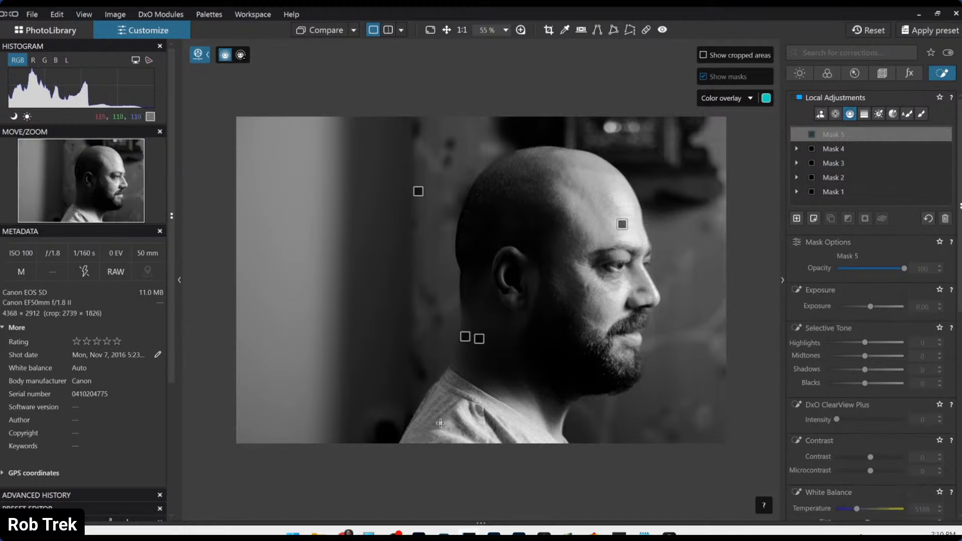
pyautogui.moveTo(440, 422); pyautogui.dragTo(509, 394)
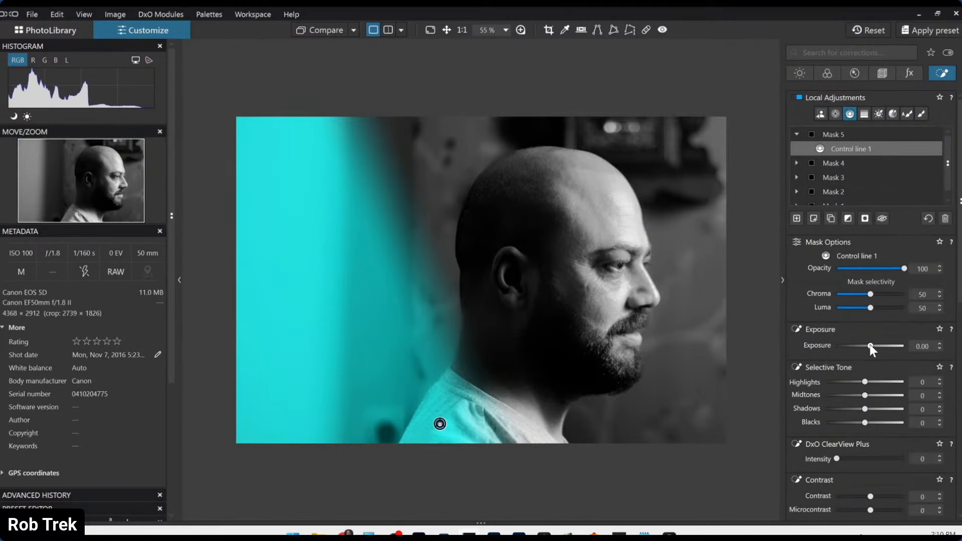
# - Set the shirt mask's exposure to -1.36 and straighten its control line to vertical, widening the transition toward the face
pyautogui.moveTo(870, 344); pyautogui.dragTo(858, 344)
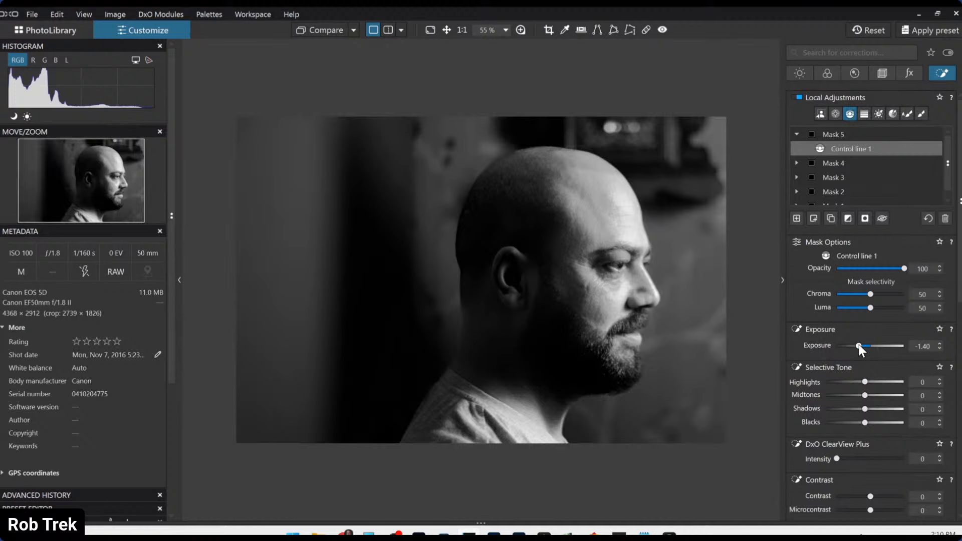
pyautogui.moveTo(858, 345); pyautogui.dragTo(858, 345)
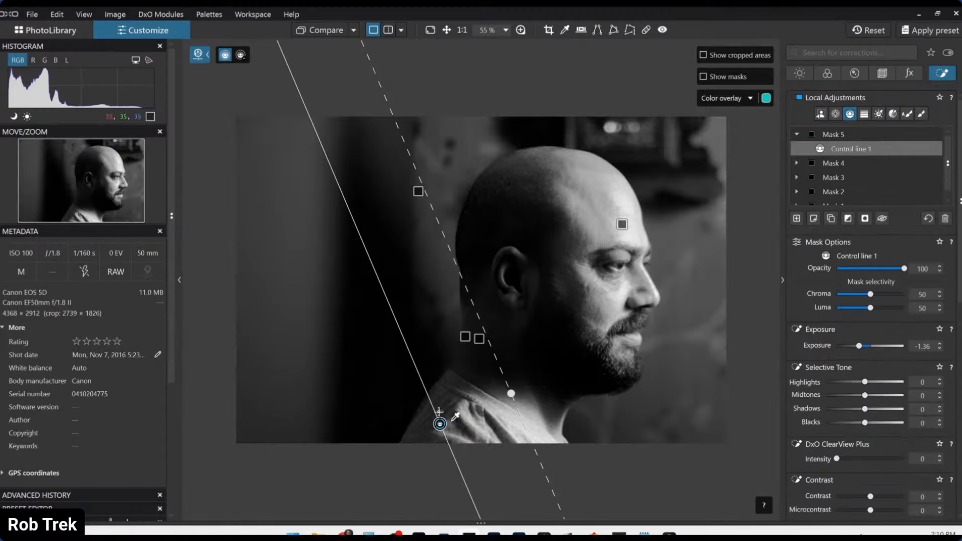
pyautogui.moveTo(511, 393); pyautogui.dragTo(590, 423)
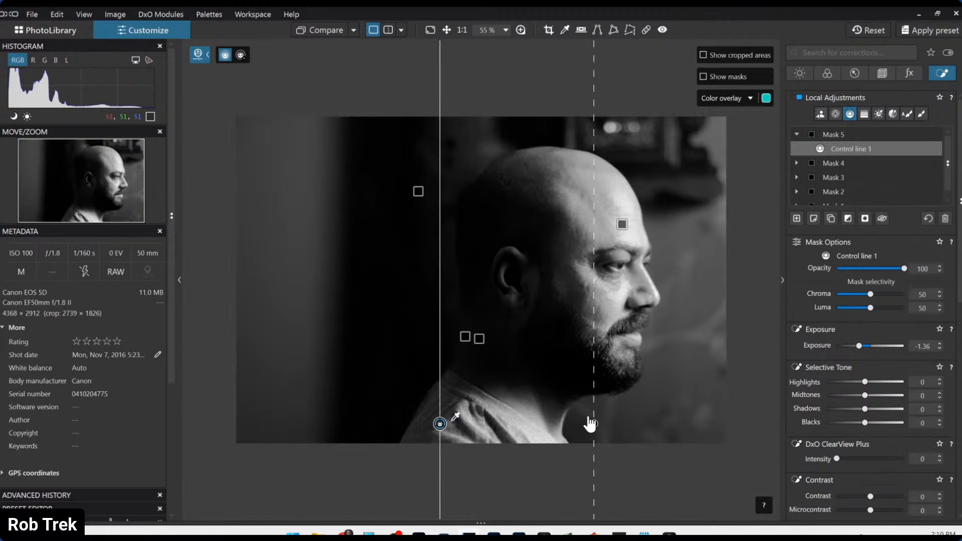
# - Set the shirt control line's mask selectivity to Chroma 60 and Luma 54
pyautogui.click(872, 294)
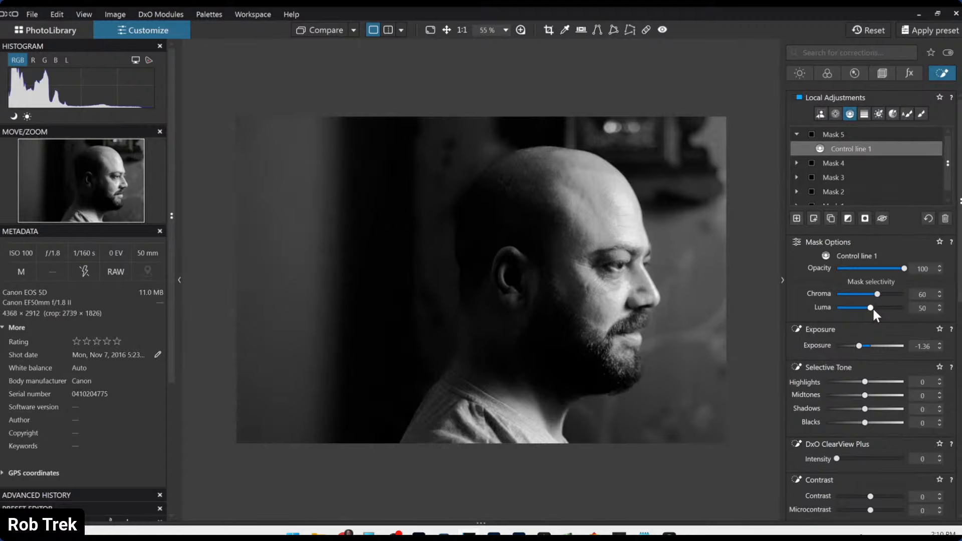
pyautogui.click(872, 308)
pyautogui.scroll(1, 871, 307)
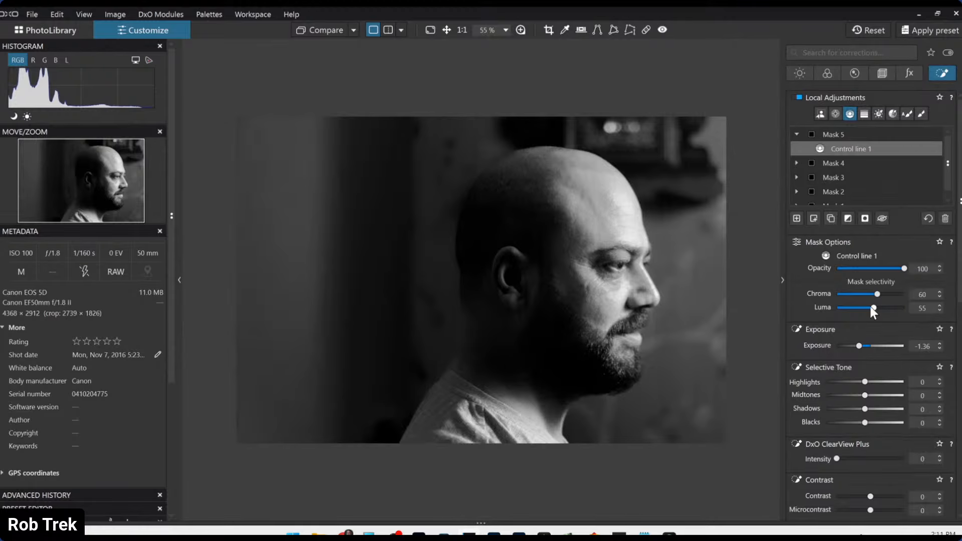
pyautogui.click(939, 310)
# - Add a second control line to the shirt mask on the background in front of the face, fading toward the nose
pyautogui.scroll(2, 626, 158)
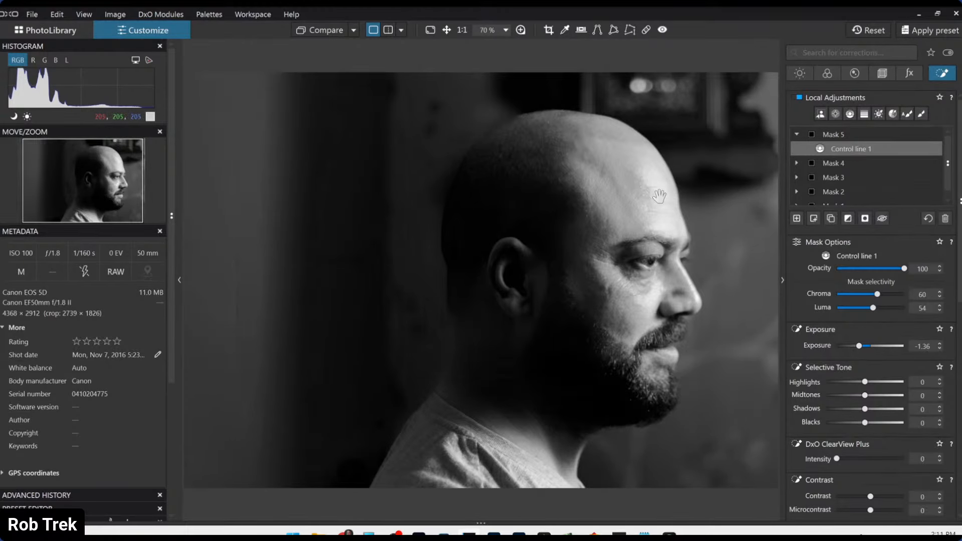
pyautogui.scroll(3, 659, 196)
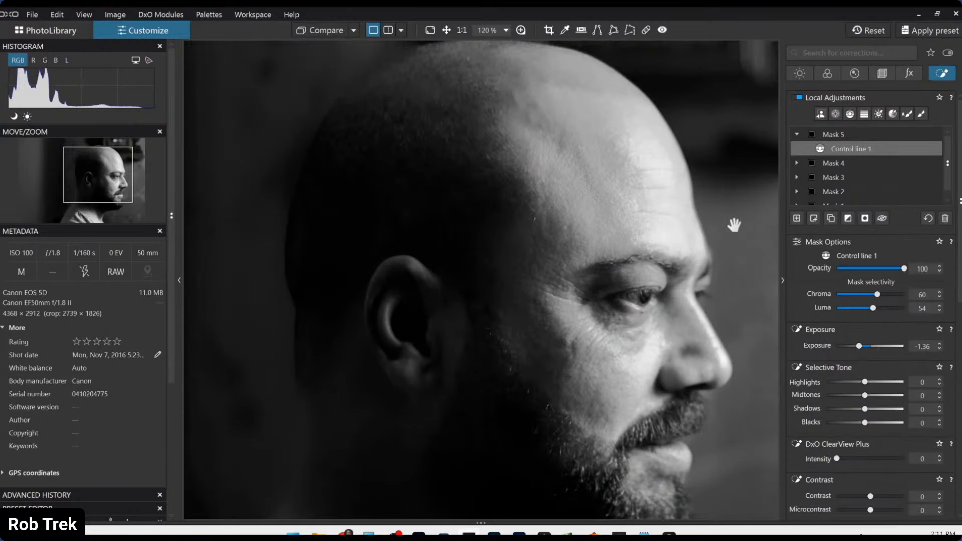
pyautogui.scroll(-3, 711, 221)
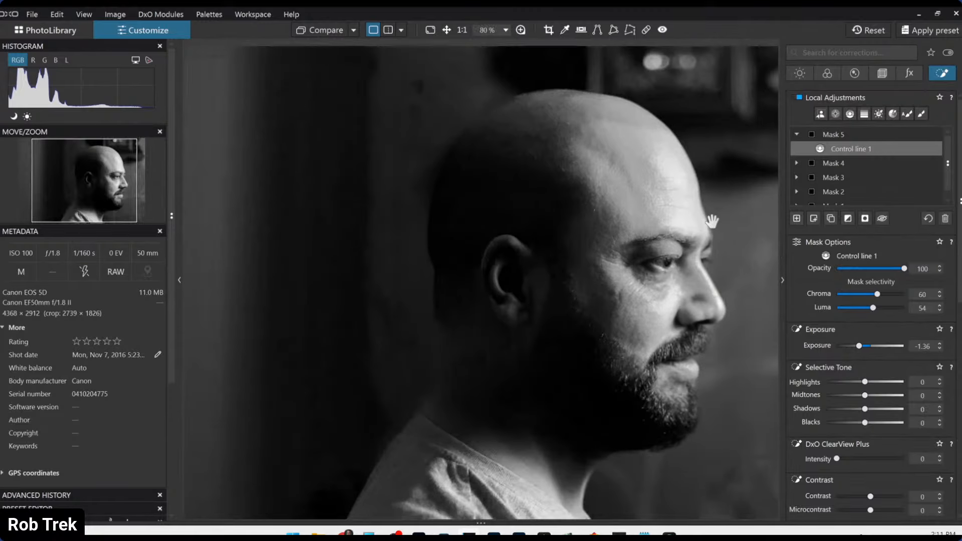
pyautogui.scroll(-2, 711, 221)
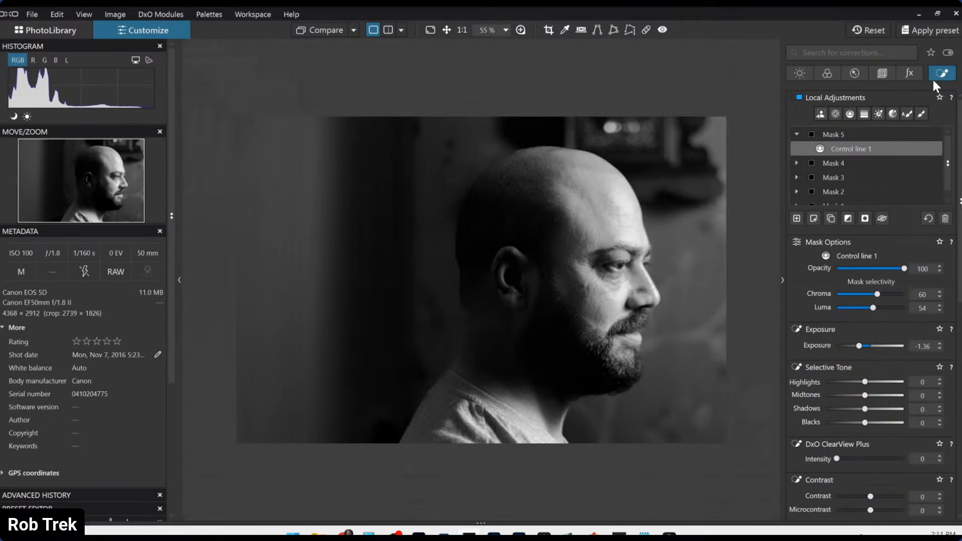
pyautogui.click(850, 115)
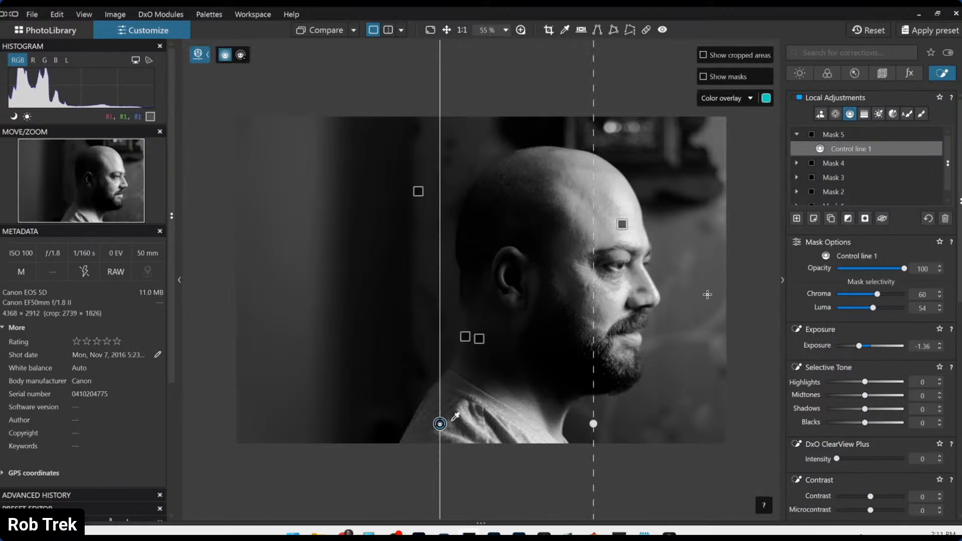
pyautogui.moveTo(687, 293); pyautogui.dragTo(659, 297)
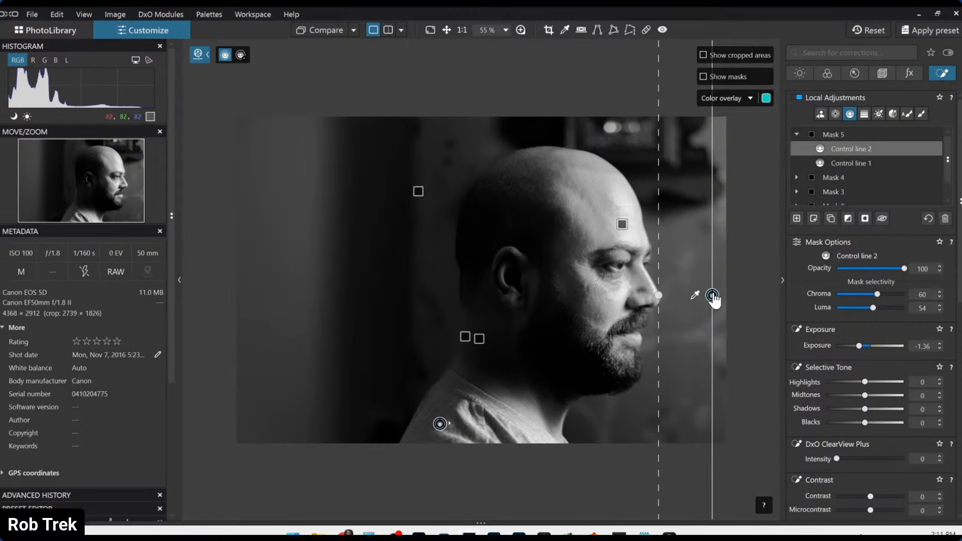
# - Replace the shirt mask's second control line with one in its own new mask, on the background in front of the face
pyautogui.click(944, 219)
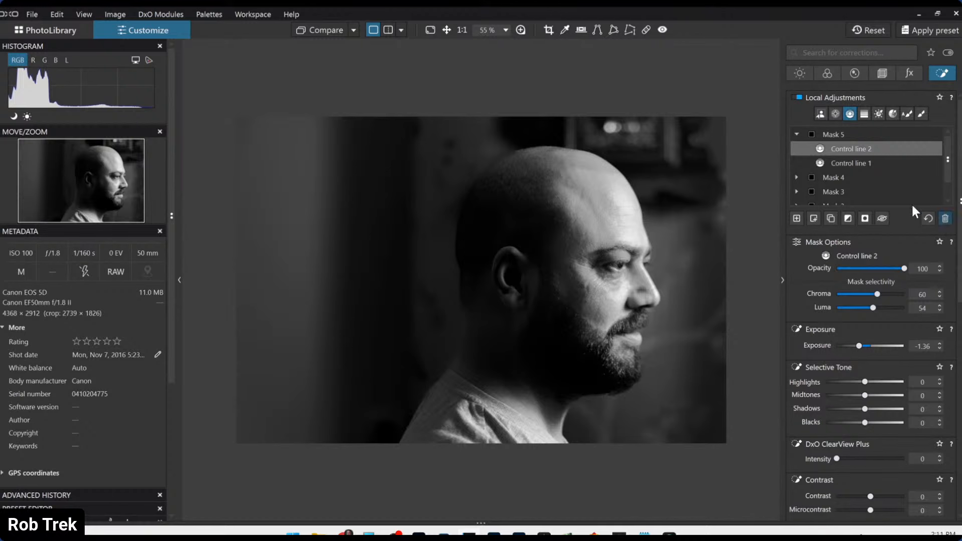
pyautogui.click(796, 219)
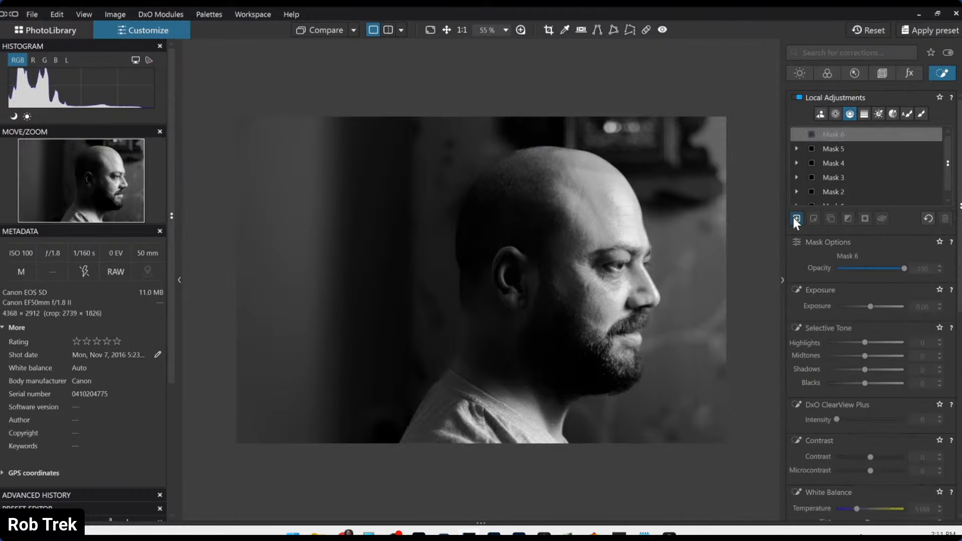
pyautogui.moveTo(716, 273); pyautogui.dragTo(657, 278)
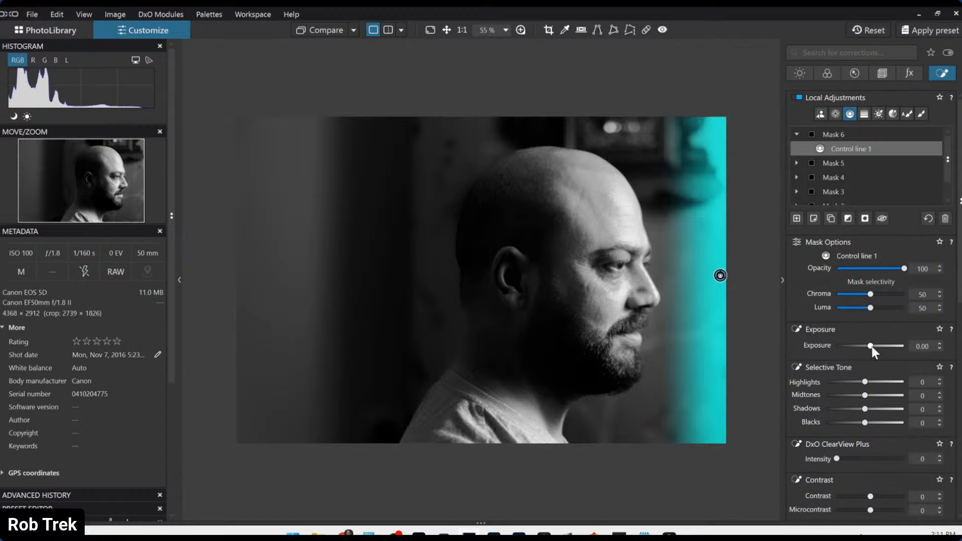
# - Set the new background control line's exposure to 1.50 and widen its transition back across the face to near the ear
pyautogui.scroll(1, 872, 347)
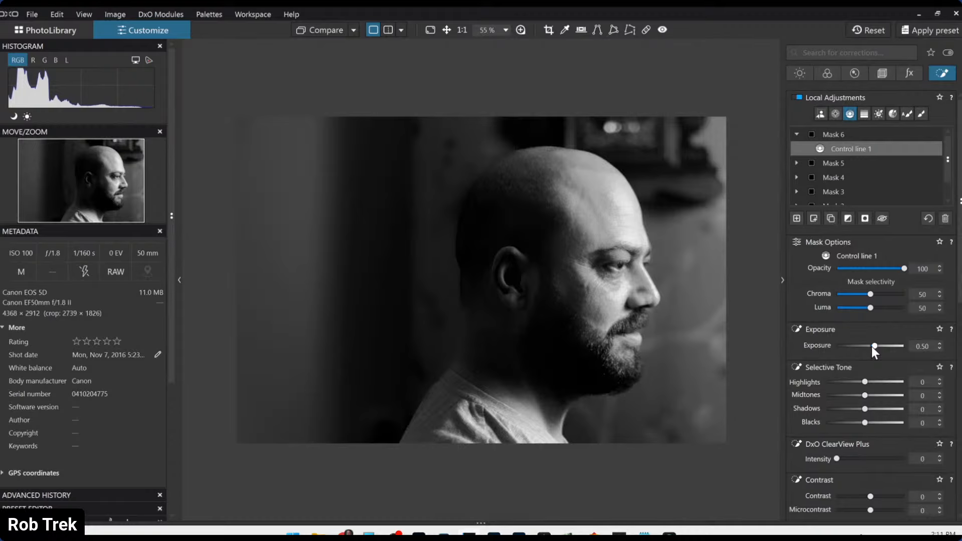
pyautogui.scroll(7, 872, 347)
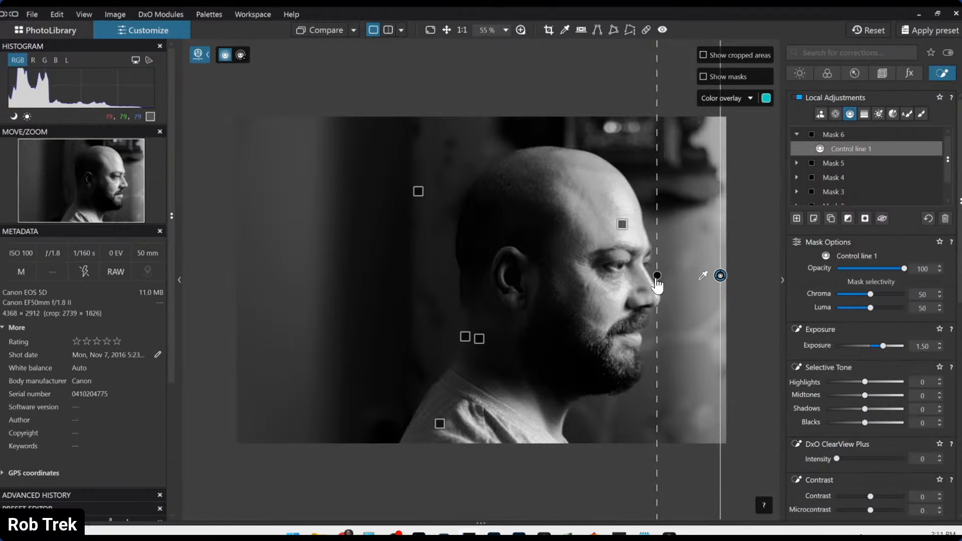
pyautogui.moveTo(657, 279); pyautogui.dragTo(546, 288)
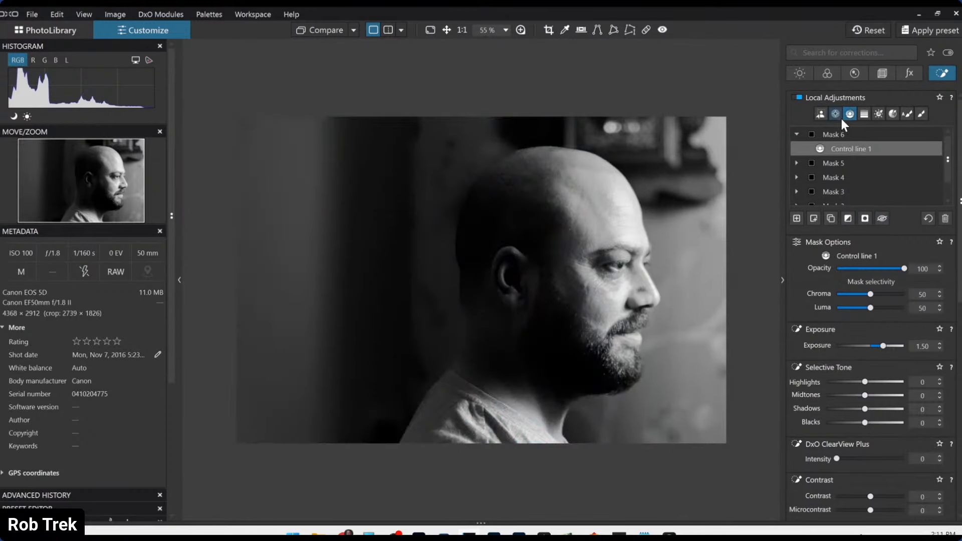
# - Subtract the man from the front background mask using an AI mask of him
pyautogui.click(818, 113)
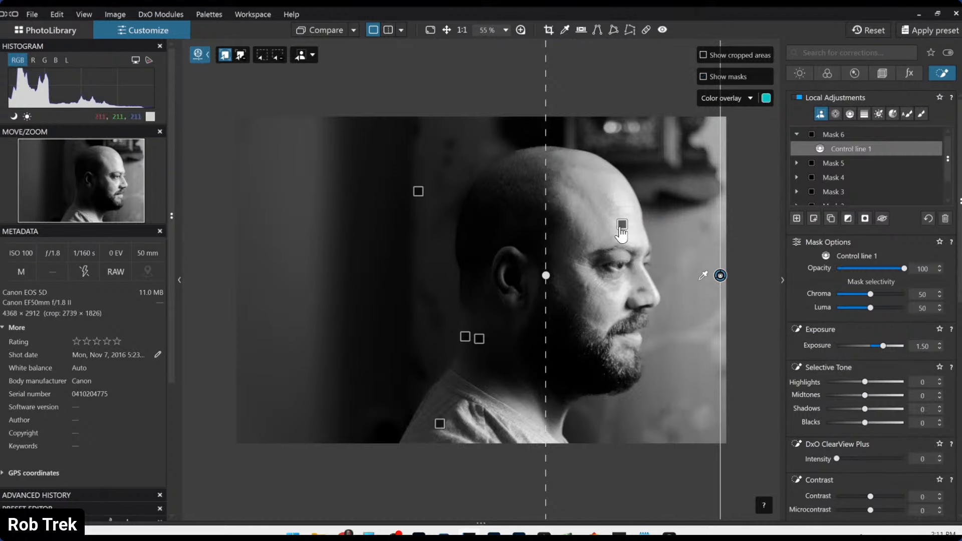
pyautogui.click(598, 233)
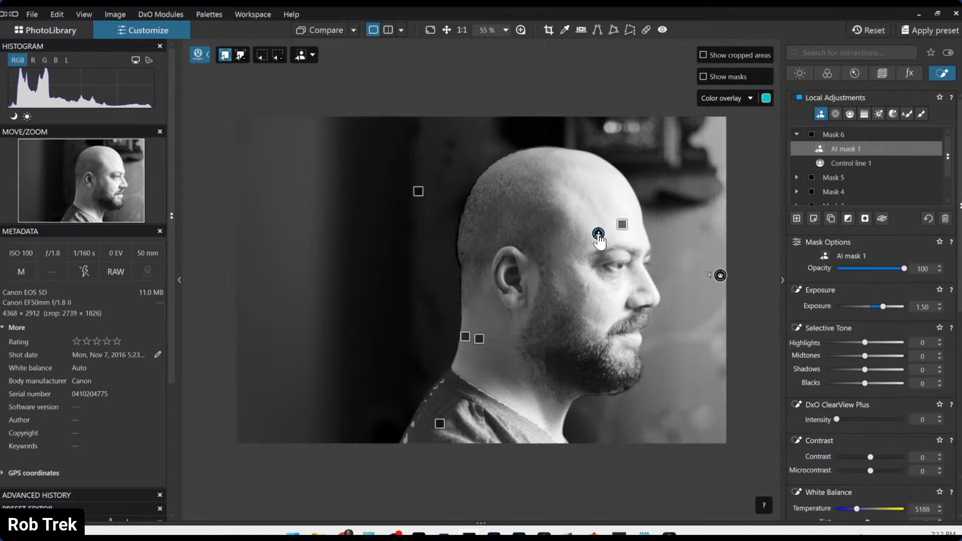
pyautogui.click(866, 222)
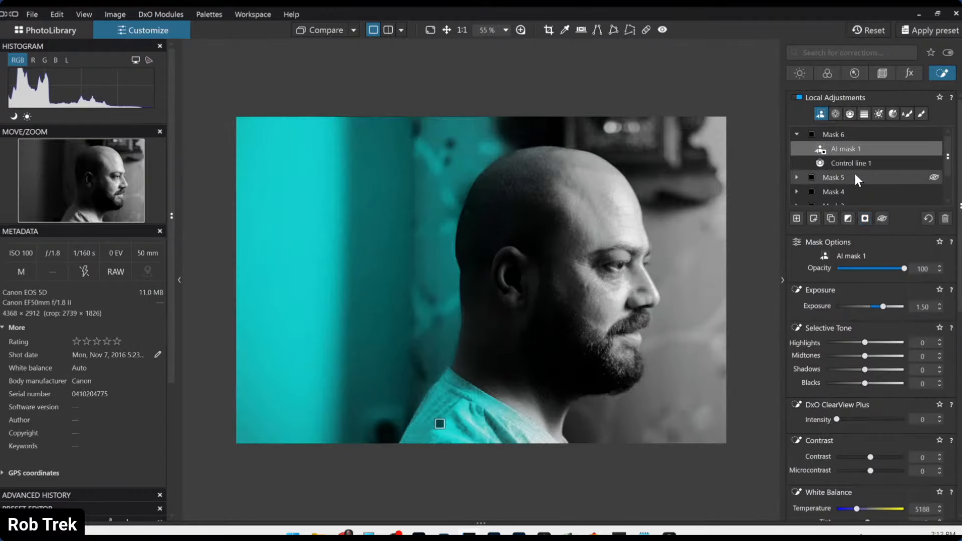
# - Try exposures of -1.25, 1.99 and -1.59 on the front background control line
pyautogui.click(853, 163)
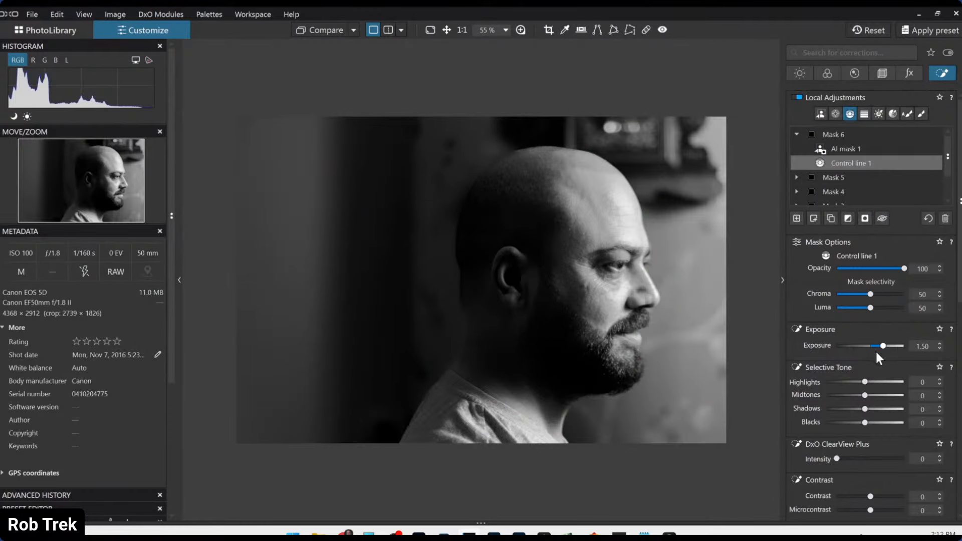
pyautogui.moveTo(883, 346); pyautogui.dragTo(860, 345)
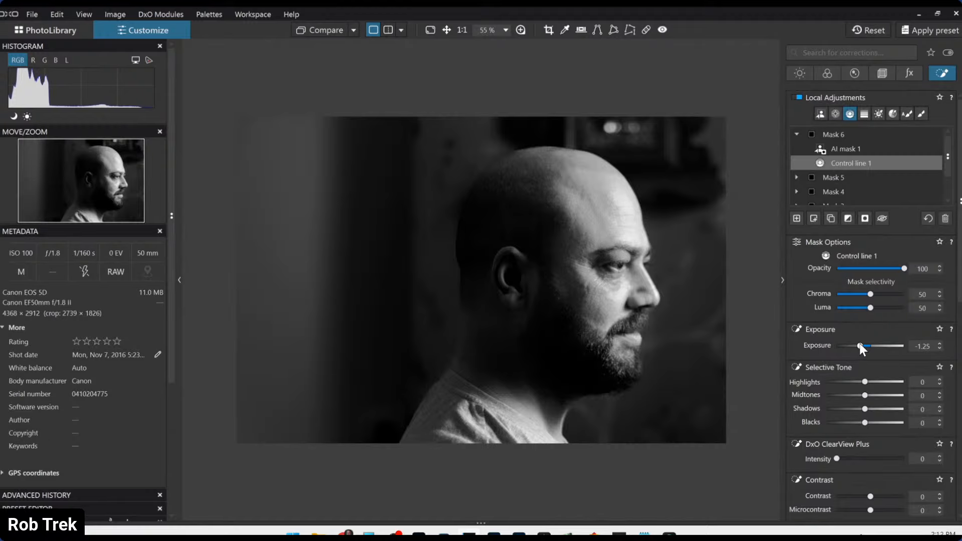
pyautogui.moveTo(860, 346); pyautogui.dragTo(888, 347)
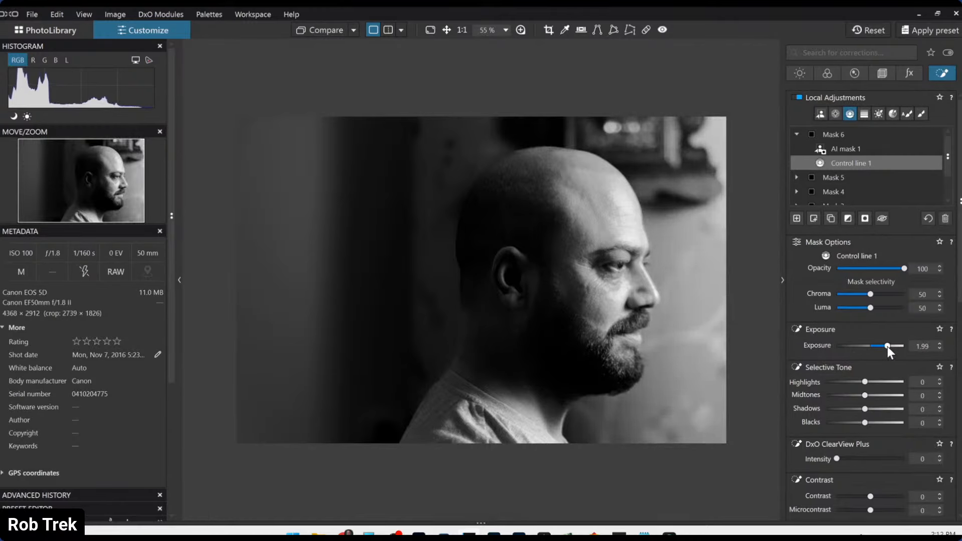
pyautogui.moveTo(887, 346); pyautogui.dragTo(856, 349)
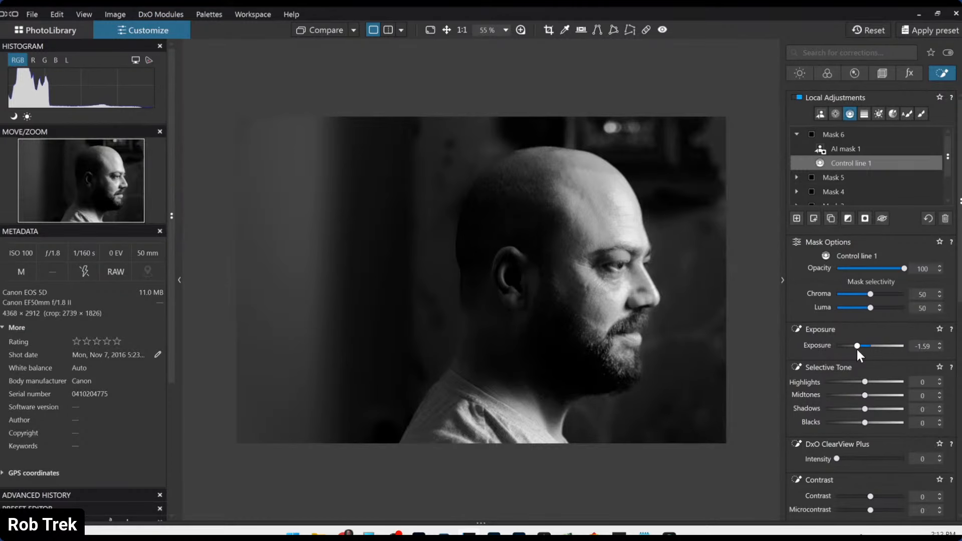
# - Check the masks behind the head and on the neck, and delete the neck mask with Midtones -10, Shadows -25 and Blacks -35
pyautogui.click(419, 194)
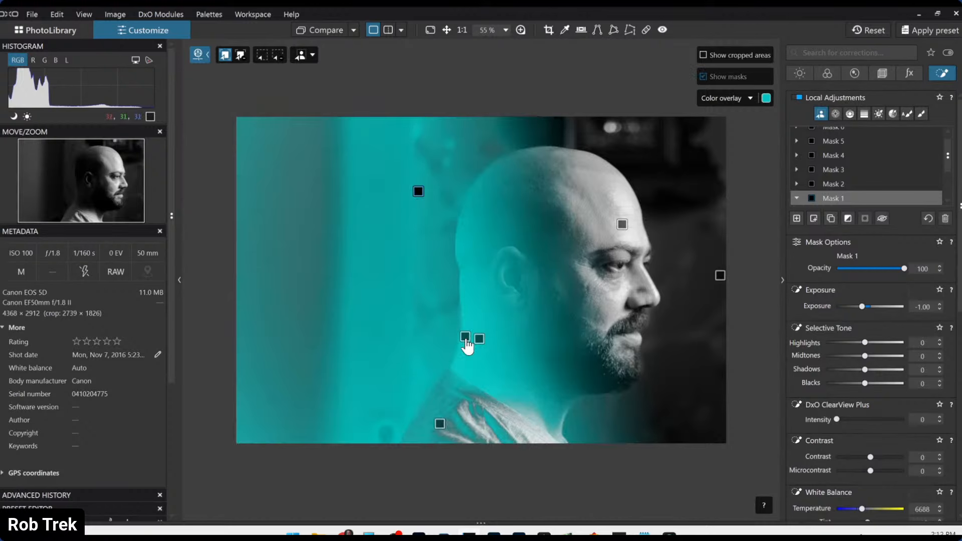
pyautogui.click(466, 338)
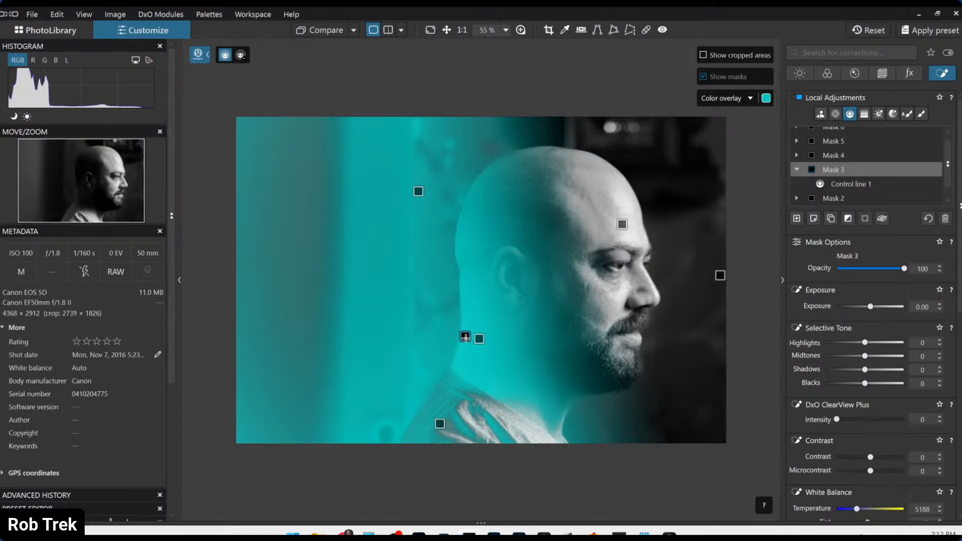
pyautogui.click(466, 338)
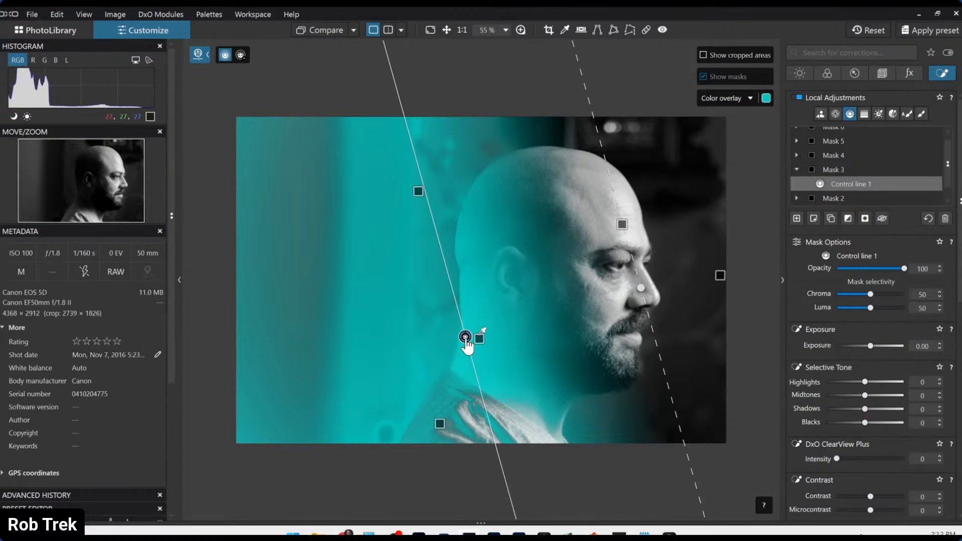
pyautogui.click(465, 338)
pyautogui.click(466, 338)
pyautogui.click(479, 339)
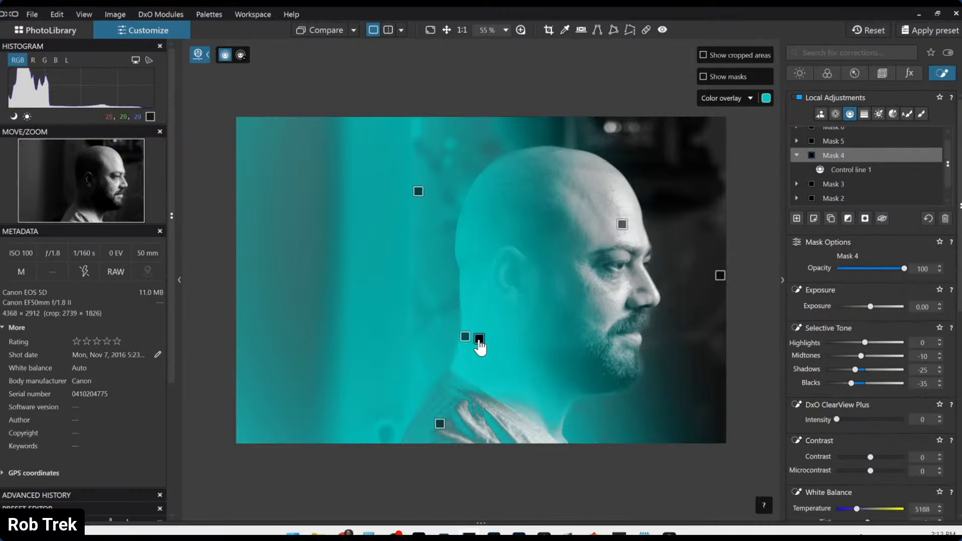
pyautogui.click(479, 340)
pyautogui.click(479, 341)
pyautogui.click(479, 341)
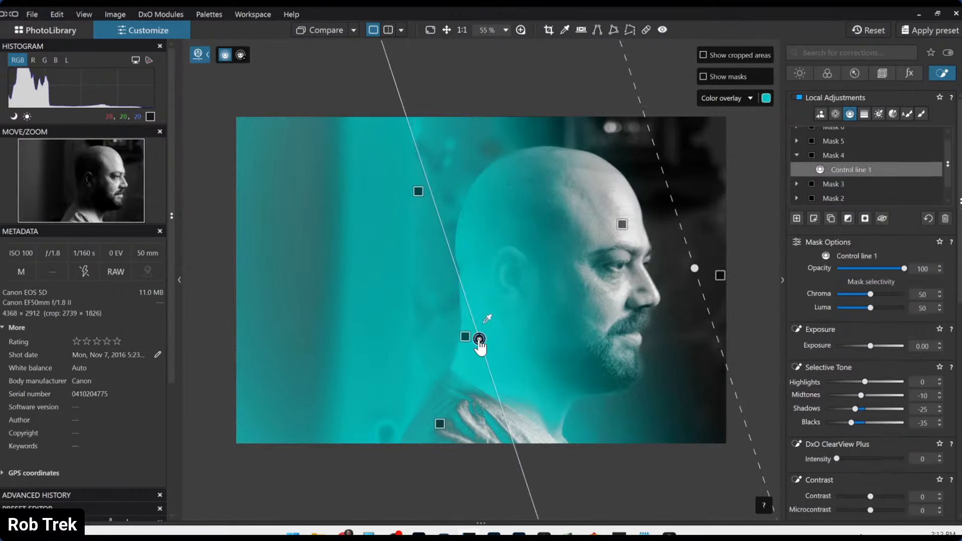
pyautogui.click(479, 340)
pyautogui.click(479, 340)
pyautogui.press('Delete')
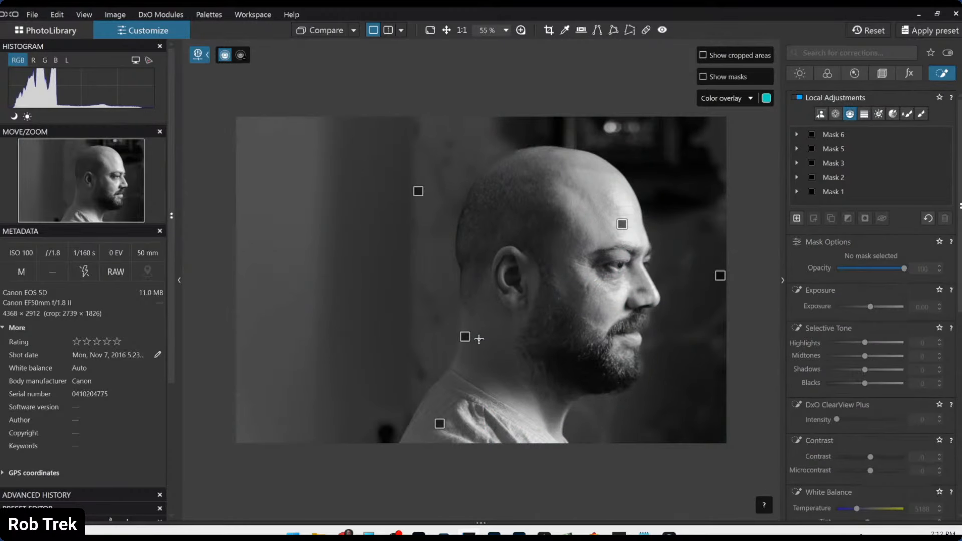
# - Resample the remaining neck control line on the background behind the neck with Chroma 65, and try exposures of 1.06 and -0.59
pyautogui.click(465, 338)
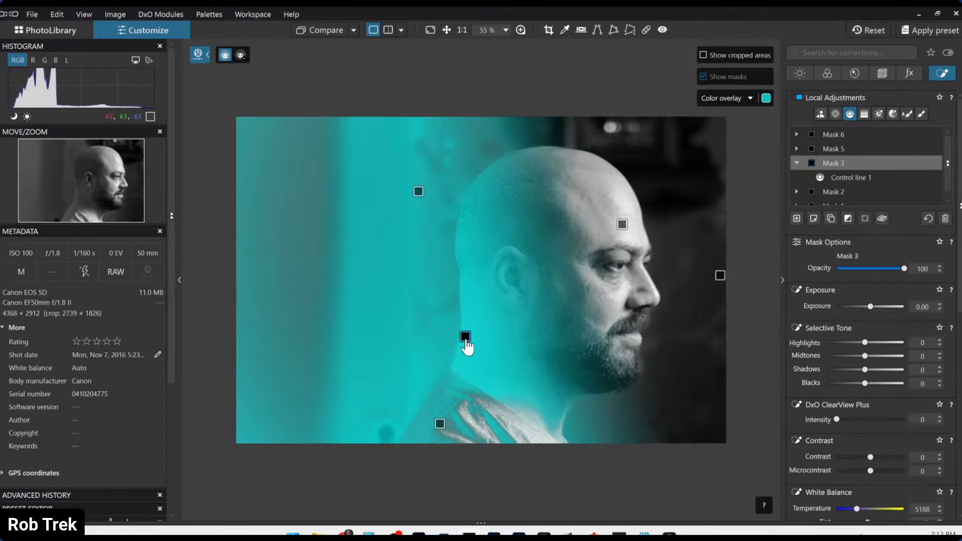
pyautogui.click(465, 338)
pyautogui.moveTo(482, 335); pyautogui.dragTo(440, 334)
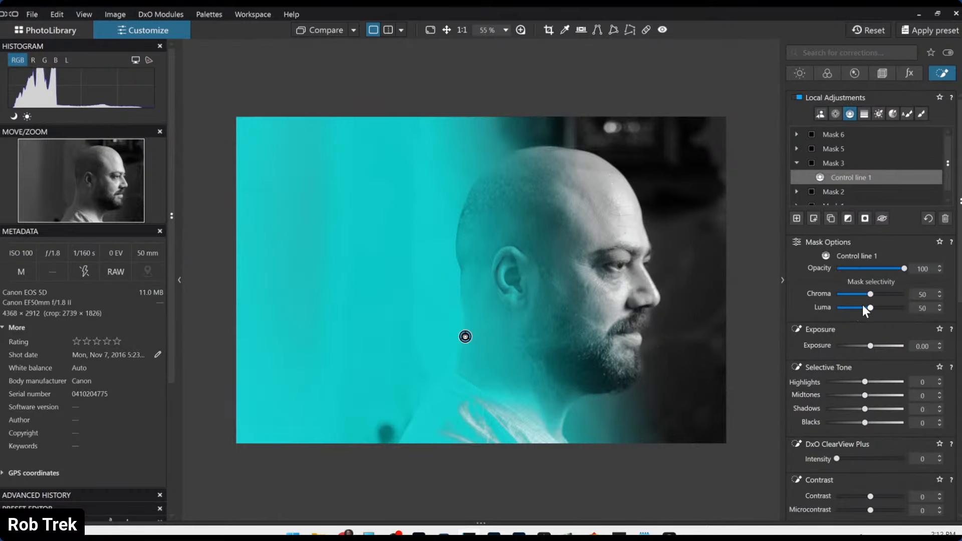
pyautogui.scroll(2, 869, 294)
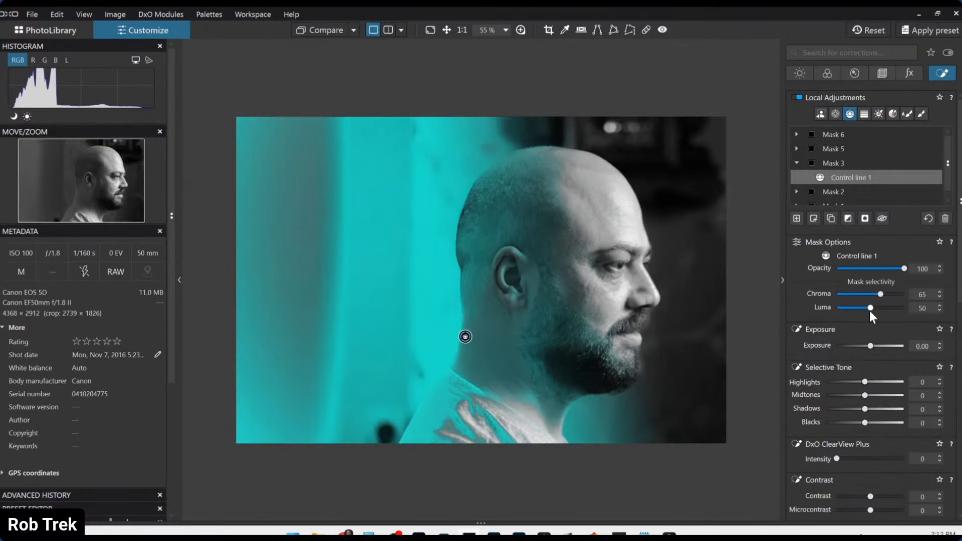
pyautogui.moveTo(869, 348); pyautogui.dragTo(879, 346)
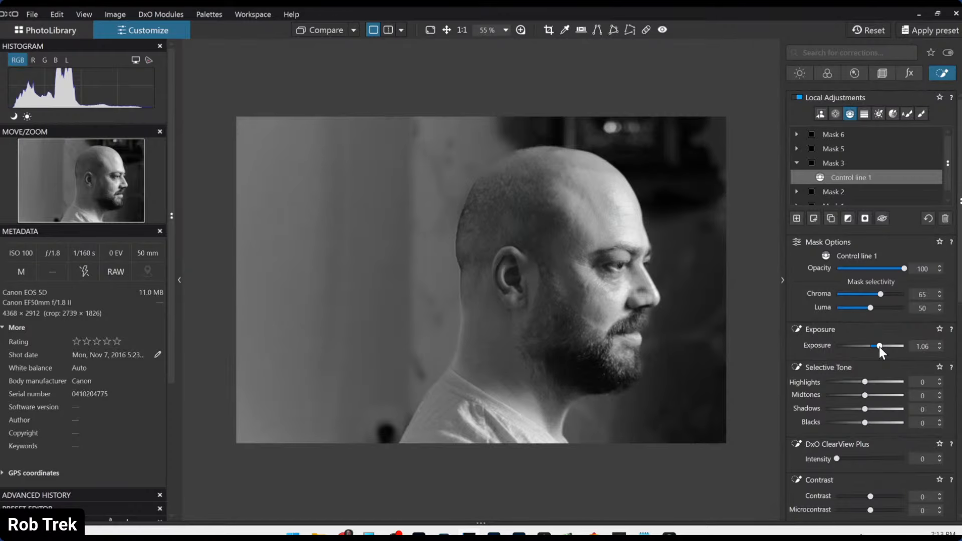
pyautogui.moveTo(879, 347)
pyautogui.mouseDown()
pyautogui.moveTo(893, 345)
pyautogui.moveTo(854, 345)
pyautogui.moveTo(865, 345)
pyautogui.mouseUp()
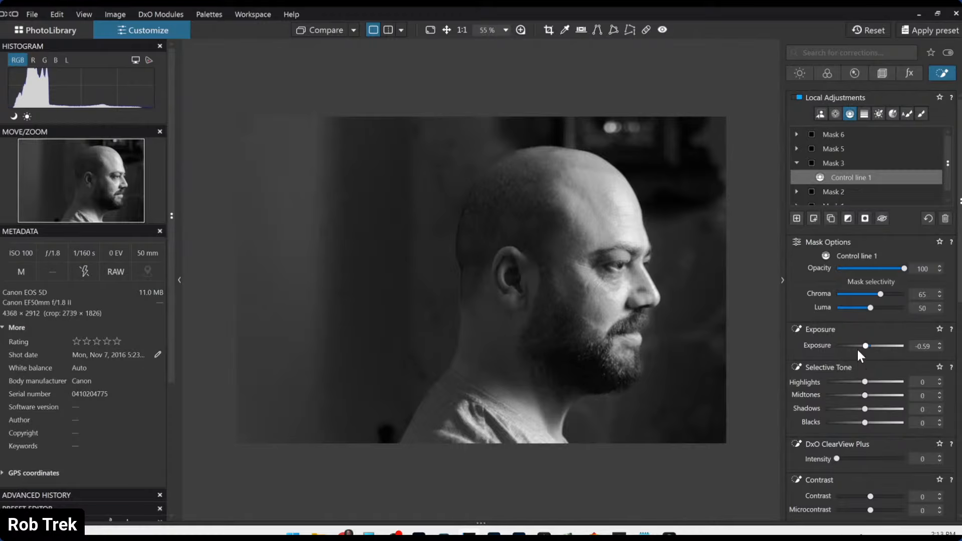
# - Undo the neck control line edits, the neck mask deletion and the exposure trials on the front background
pyautogui.hotkey('ctrl', 'z')
pyautogui.hotkey('ctrl', 'z')
pyautogui.hotkey('ctrl', 'z')
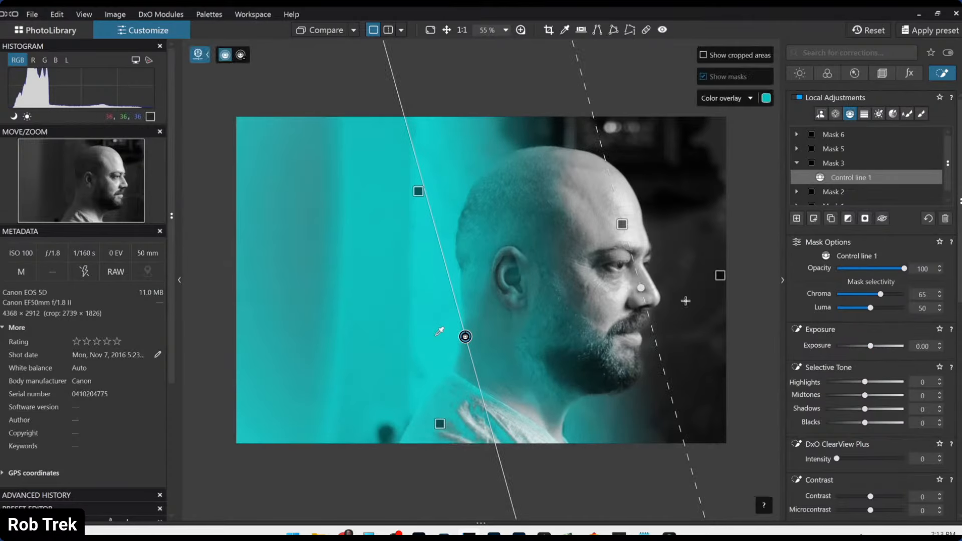
pyautogui.hotkey('ctrl', 'z')
pyautogui.hotkey('ctrl', 'z')
pyautogui.hotkey('ctrl', 'z')
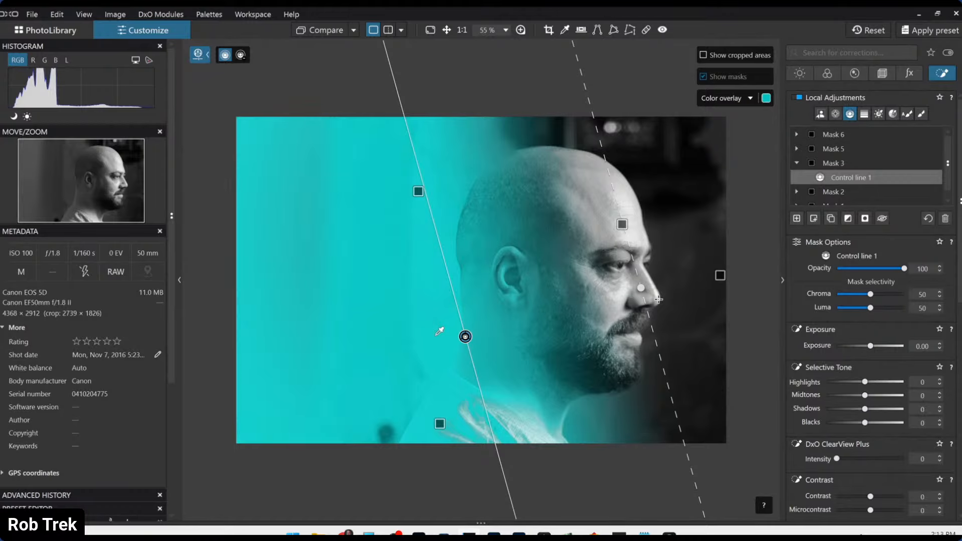
pyautogui.hotkey('ctrl', 'z')
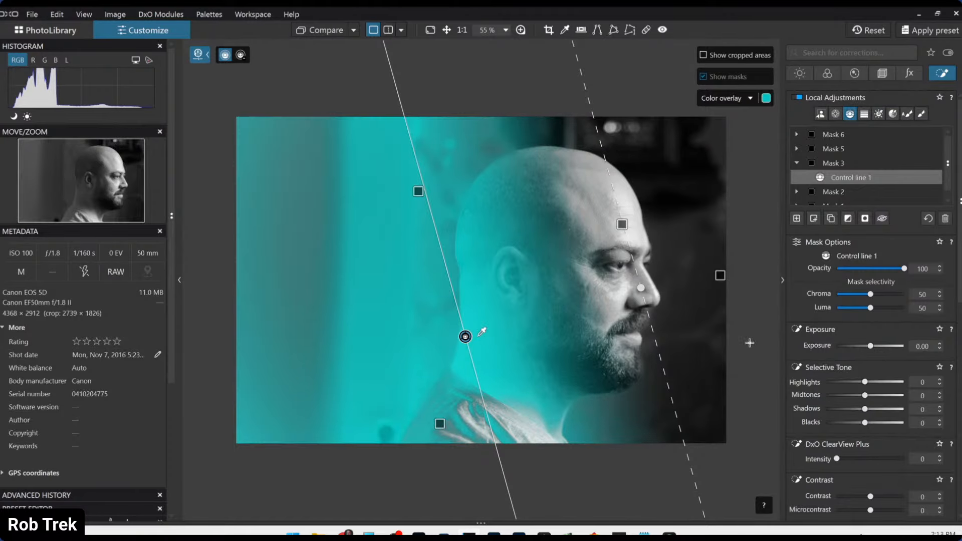
pyautogui.hotkey('ctrl', 'z')
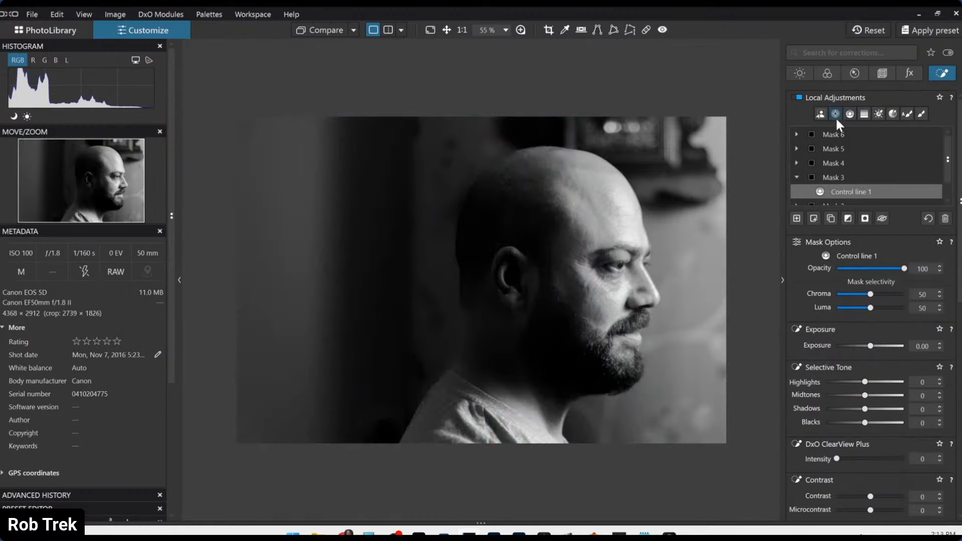
# - Add a vertical graduated filter in a new mask over the wall behind the head, fading toward the back of the head
pyautogui.click(795, 218)
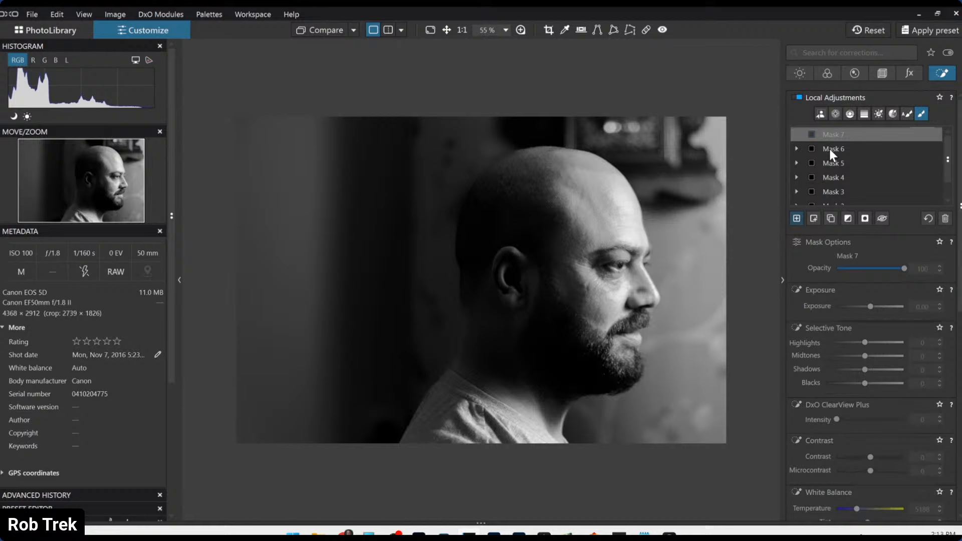
pyautogui.click(858, 114)
pyautogui.moveTo(327, 271); pyautogui.dragTo(448, 271)
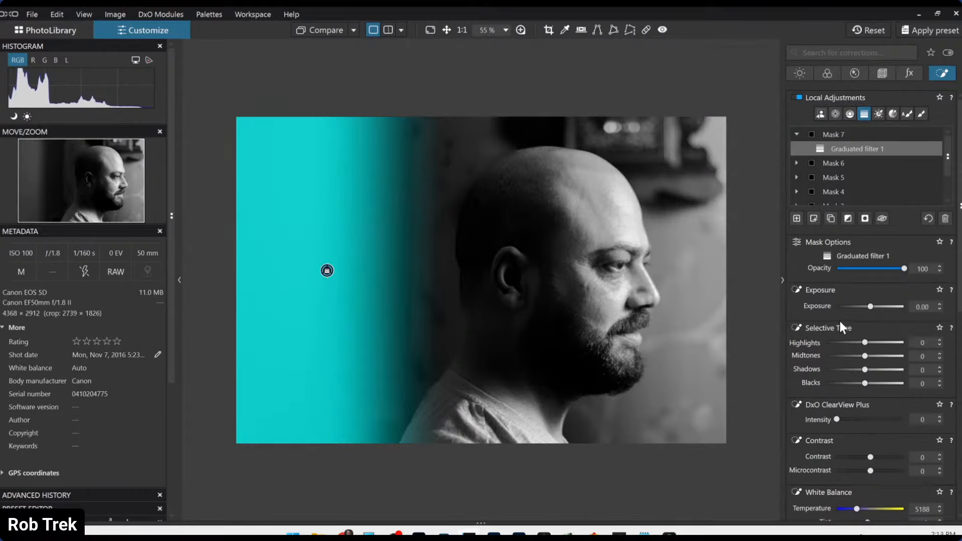
# - Set the graduated filter's exposure to -0.94 and shift it away from the head toward the image's outer edge
pyautogui.moveTo(871, 308)
pyautogui.mouseDown()
pyautogui.moveTo(795, 300)
pyautogui.moveTo(871, 306)
pyautogui.moveTo(861, 305)
pyautogui.mouseUp()
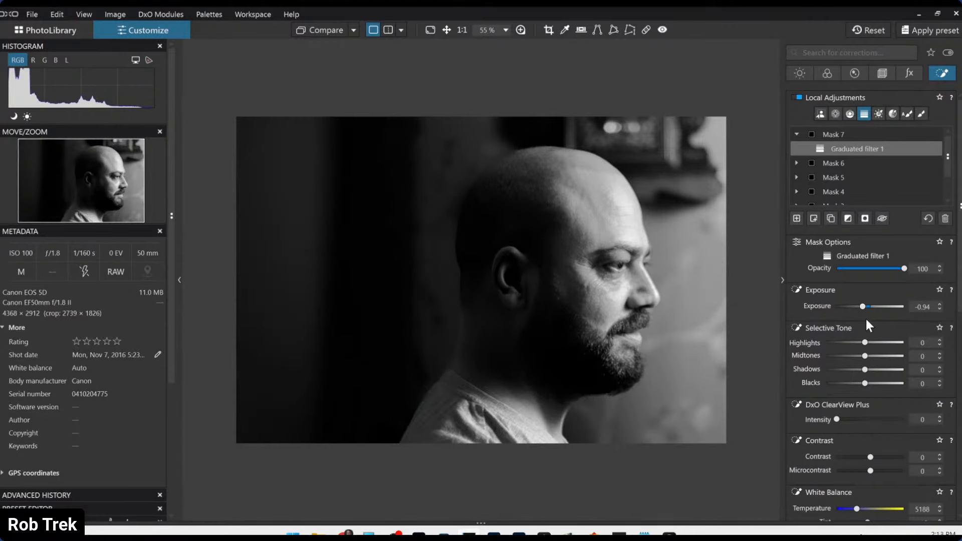
pyautogui.moveTo(326, 271); pyautogui.dragTo(282, 269)
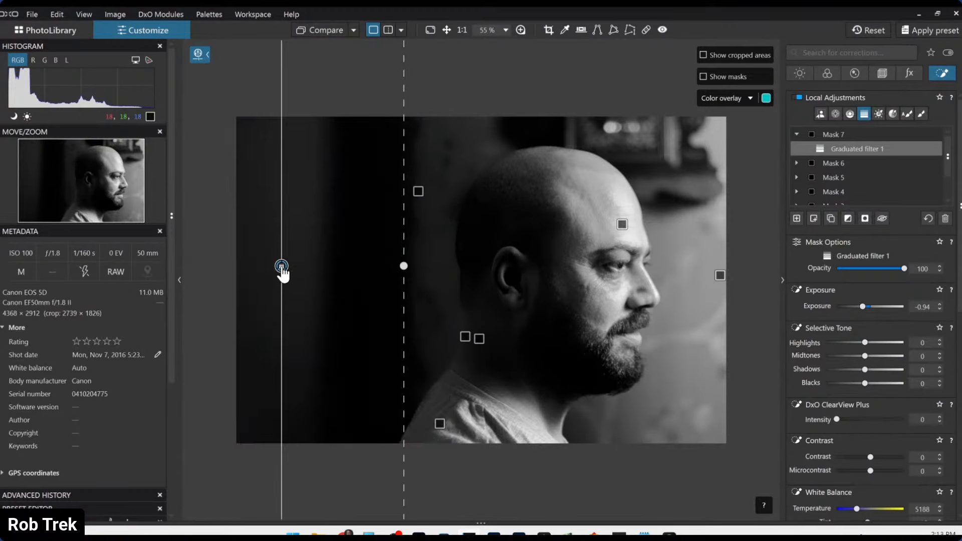
pyautogui.click(282, 267)
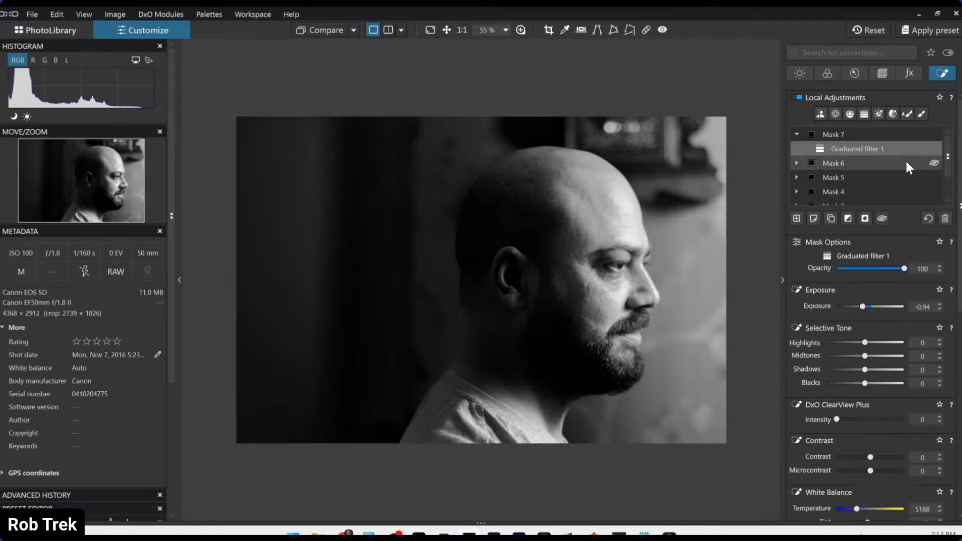
# - Add a control point at the top of the ear in a new mask, with Luma selectivity 70 and a radius tightened around the ear
pyautogui.click(797, 218)
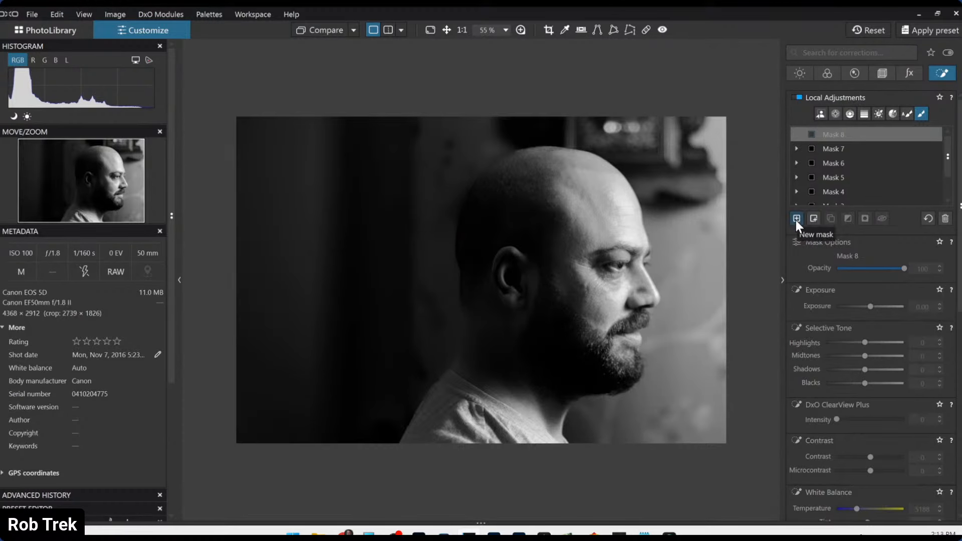
pyautogui.click(835, 114)
pyautogui.scroll(2, 480, 283)
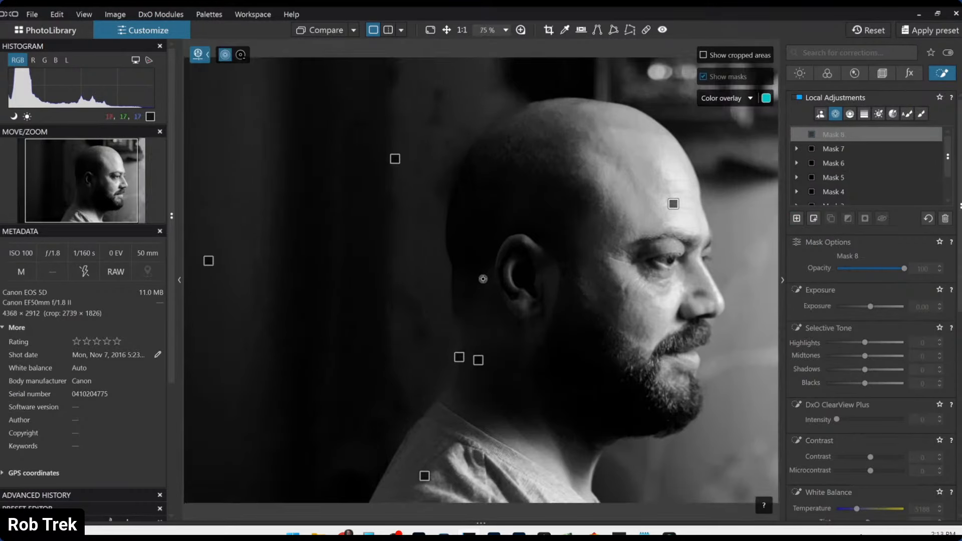
pyautogui.click(544, 230)
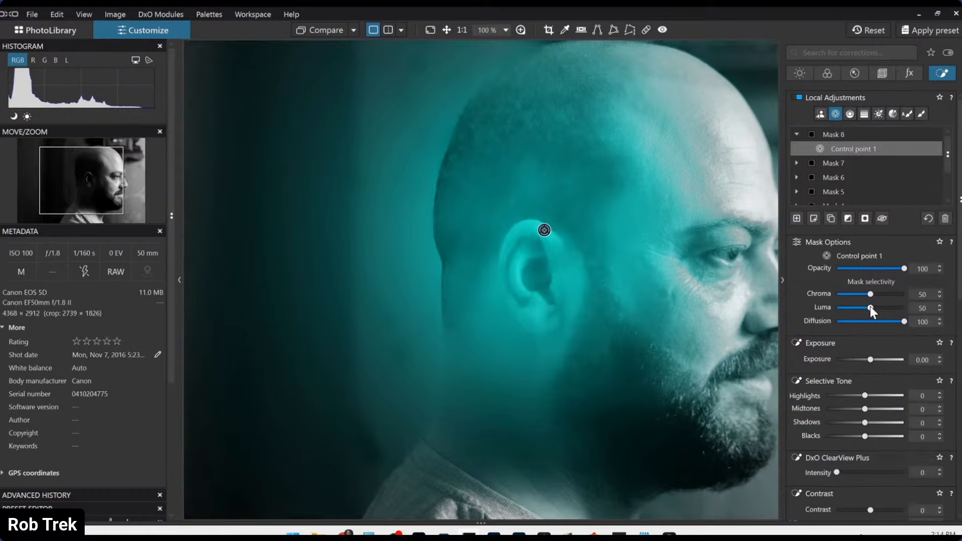
pyautogui.scroll(5, 869, 307)
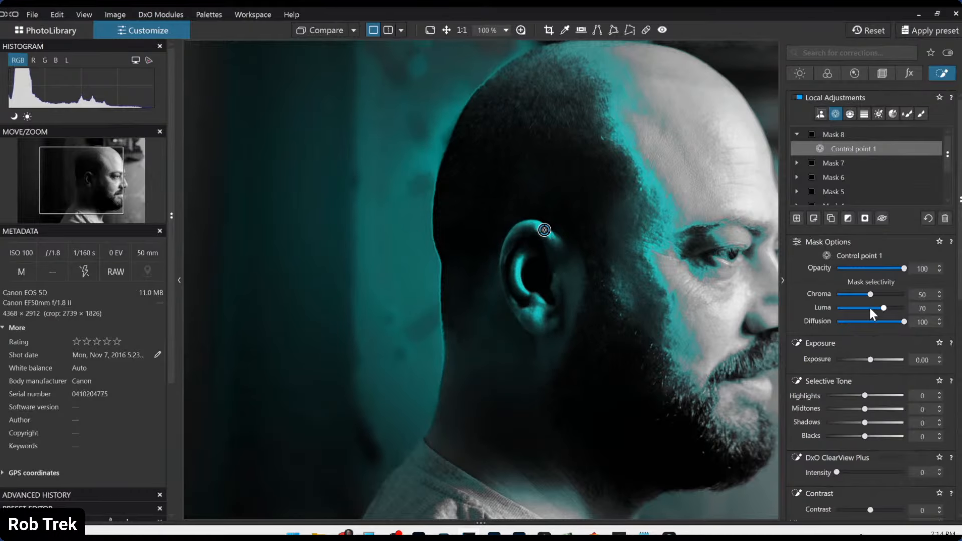
pyautogui.moveTo(692, 160); pyautogui.dragTo(604, 225)
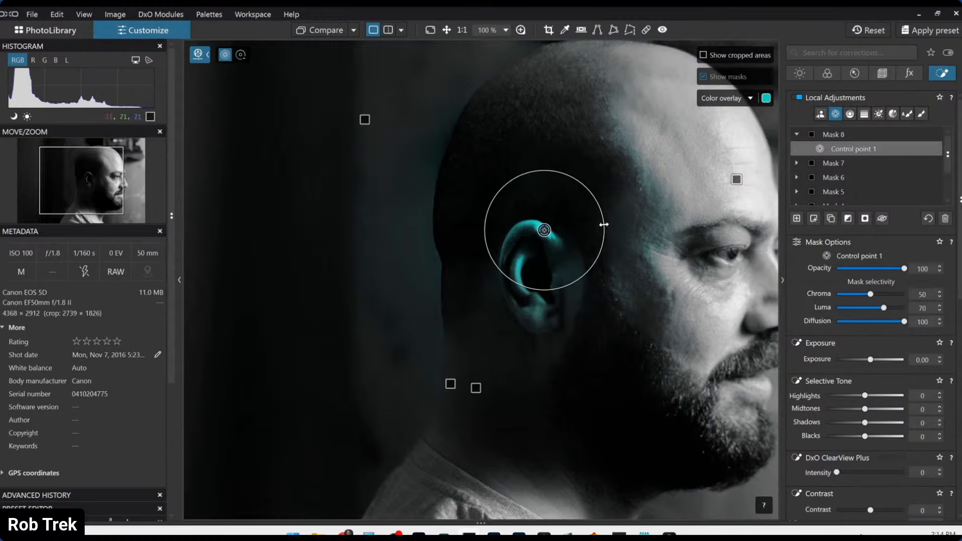
# - Add a second control point on the earlobe to the ear mask and set the mask's exposure to 0.60
pyautogui.click(536, 312)
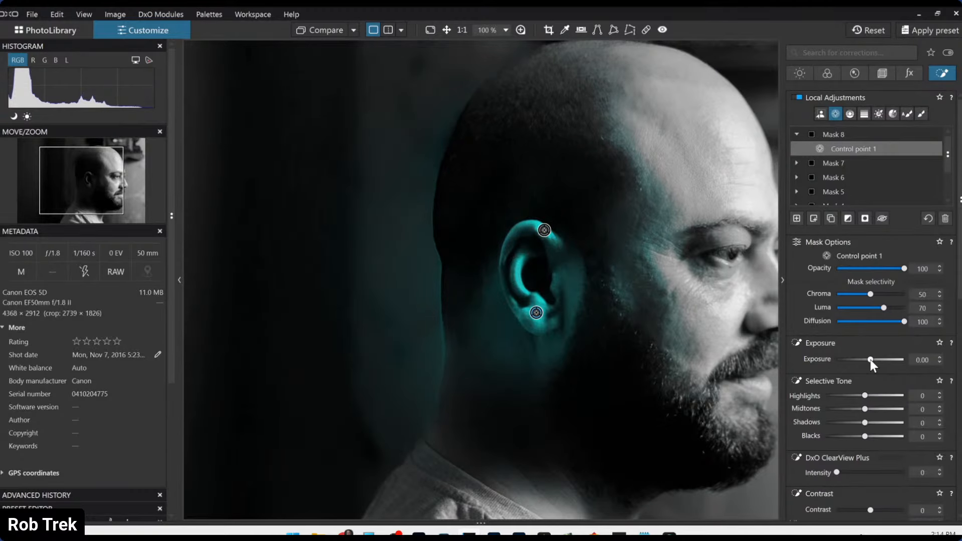
pyautogui.scroll(4, 870, 359)
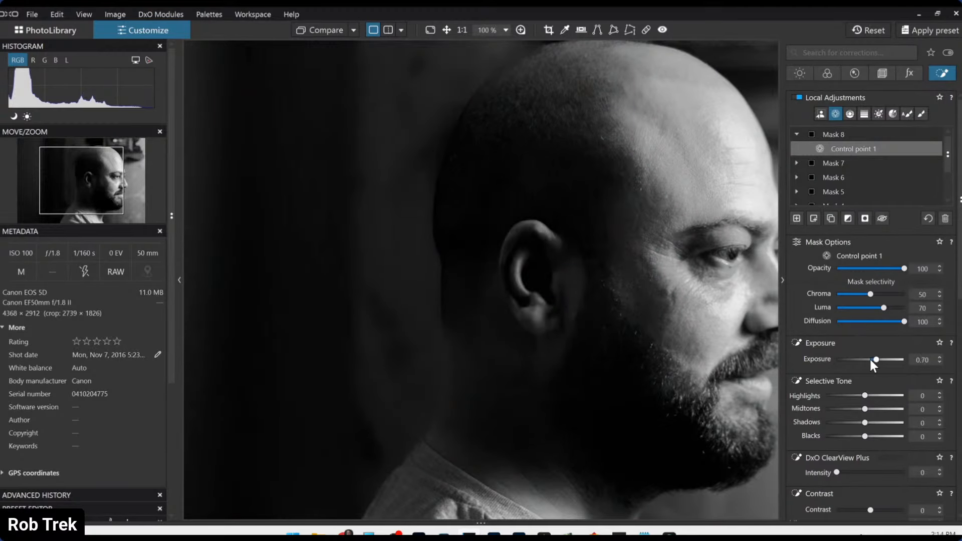
pyautogui.scroll(-1, 869, 357)
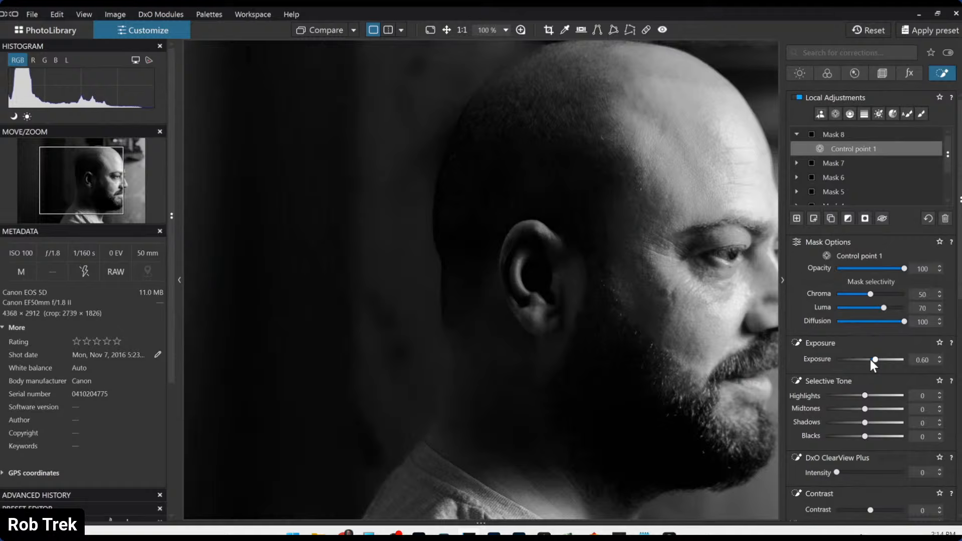
pyautogui.click(596, 365)
pyautogui.scroll(-2, 596, 364)
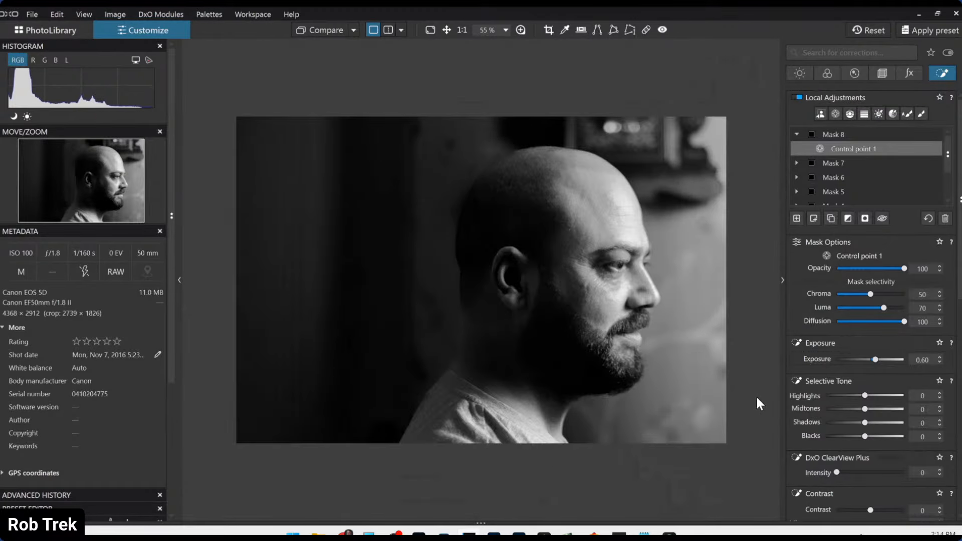
# - Compare the edited black-and-white portrait side by side with the original color photo, with both images fully in view
pyautogui.rightClick(411, 140)
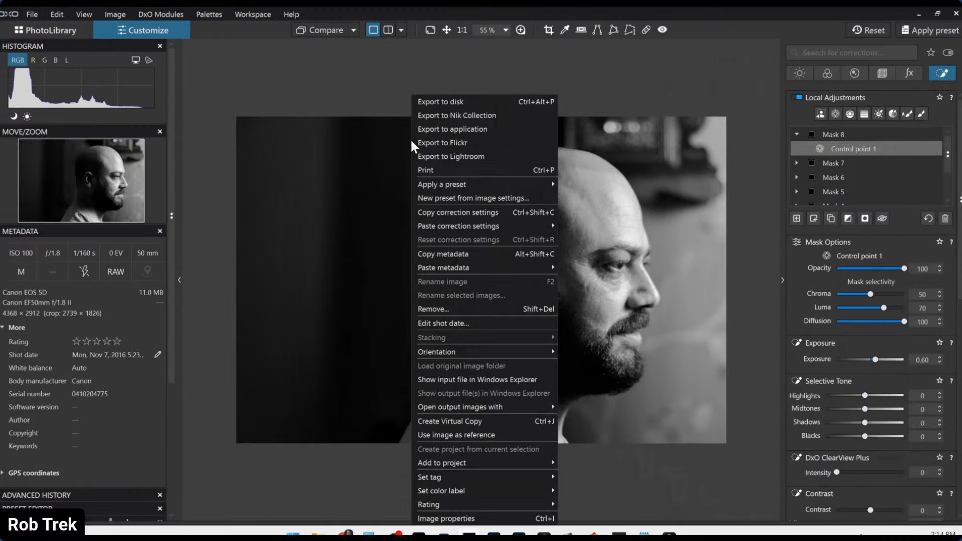
pyautogui.click(433, 73)
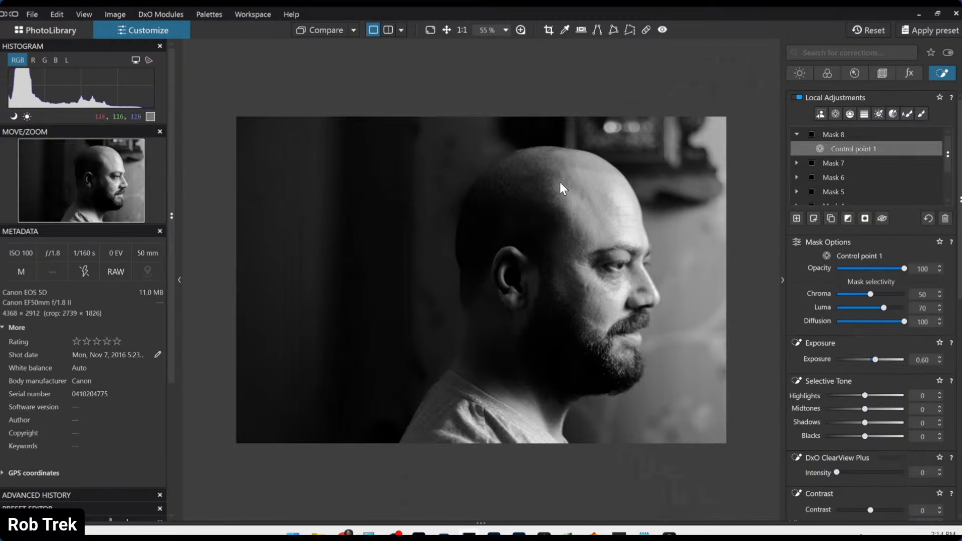
pyautogui.click(401, 30)
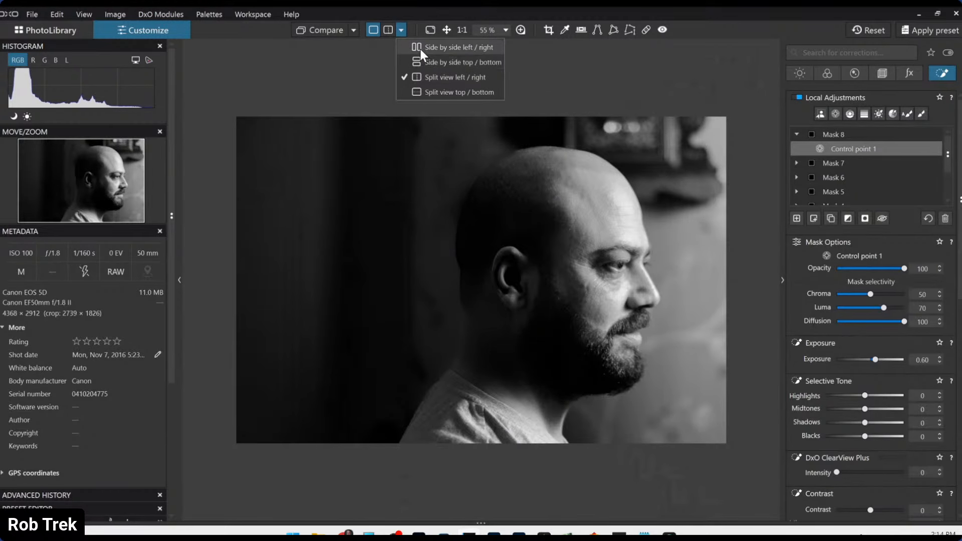
pyautogui.click(419, 48)
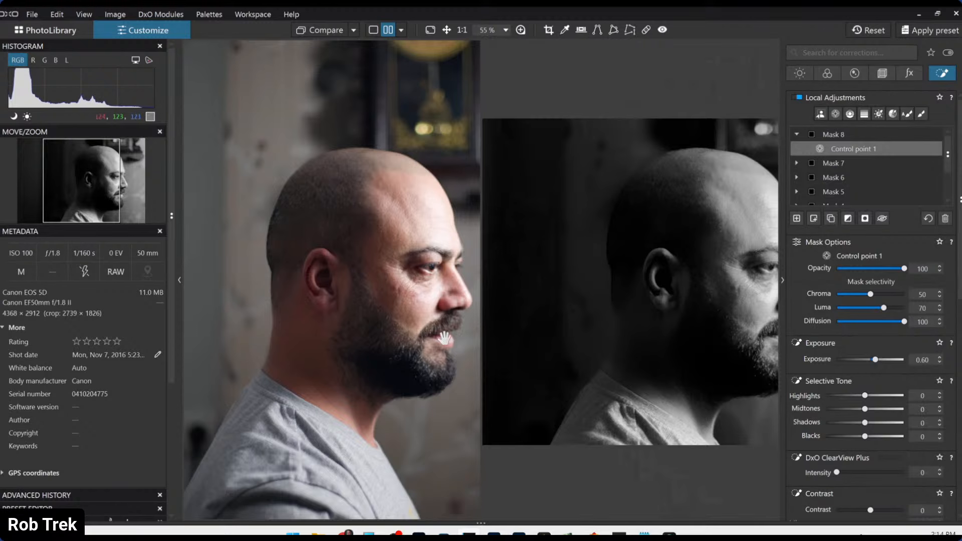
pyautogui.press('F9')
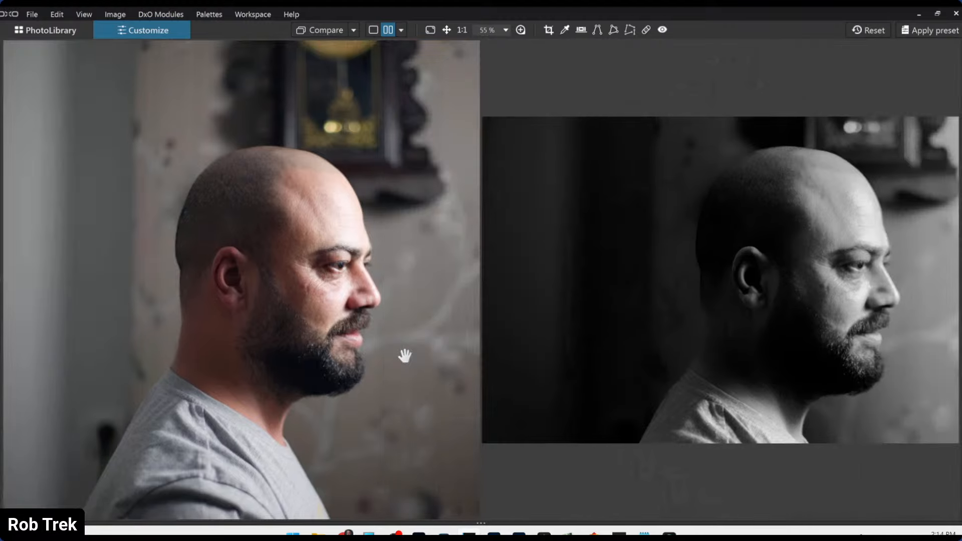
pyautogui.scroll(-3, 305, 361)
pyautogui.scroll(-2, 288, 364)
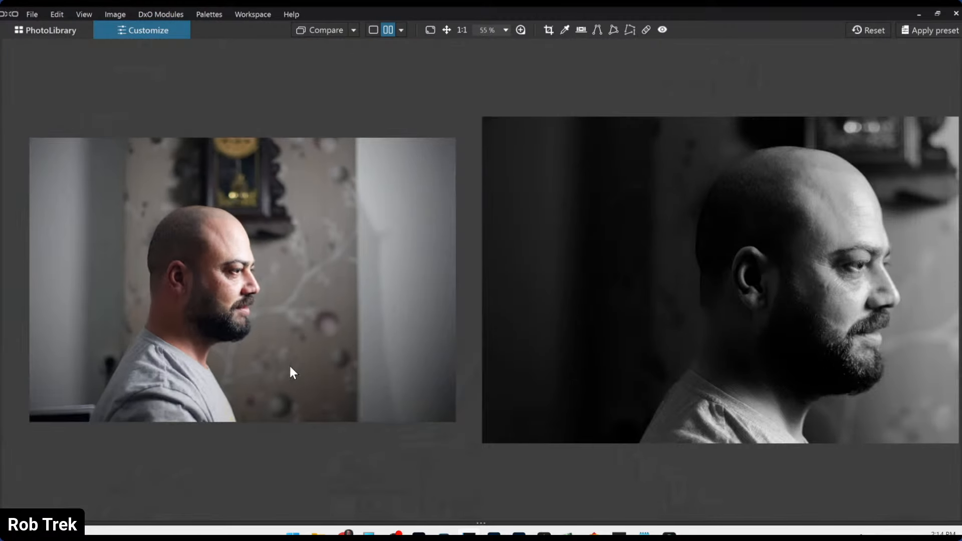
pyautogui.scroll(-2, 581, 353)
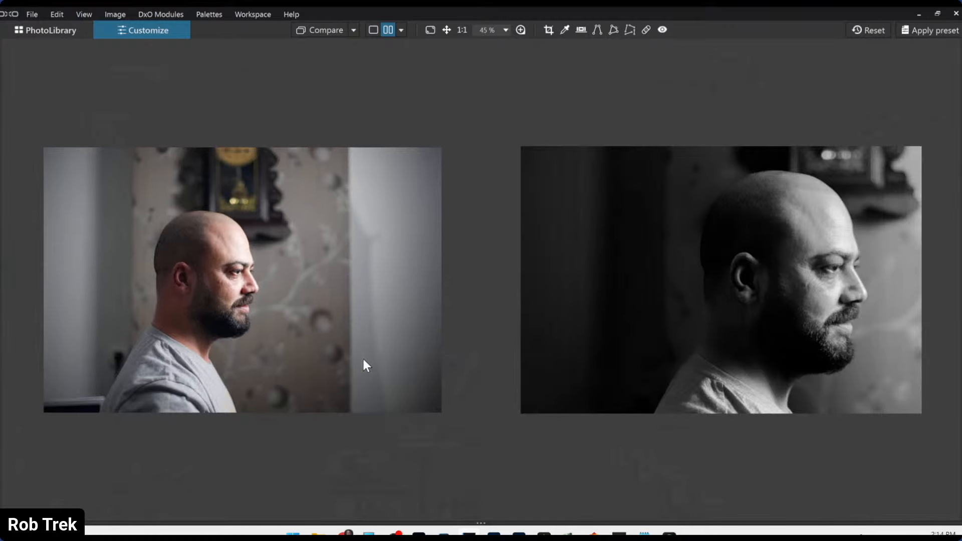
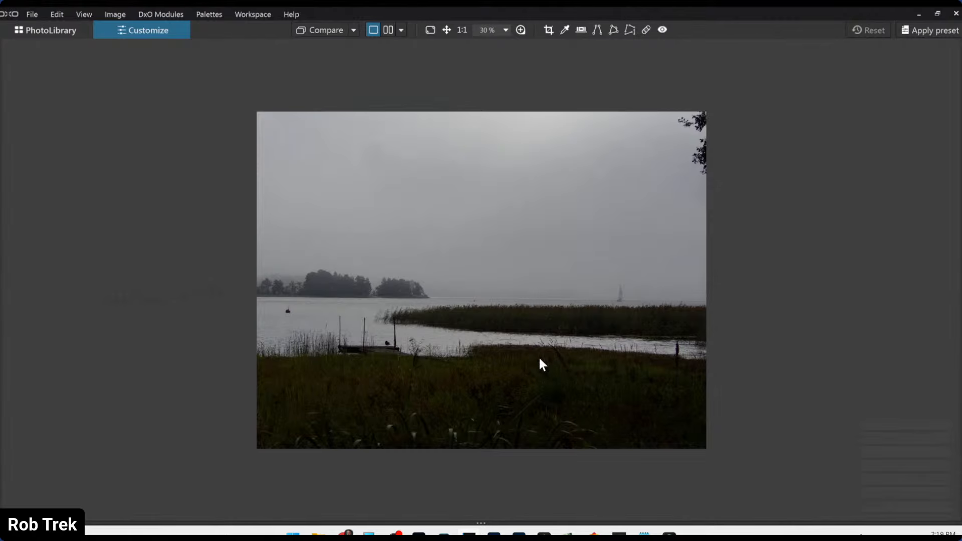
# - Apply the general-purpose 0000 default preset in original proportions to the misty lake photo and set its horizon correction to -0.90
pyautogui.press('F9')
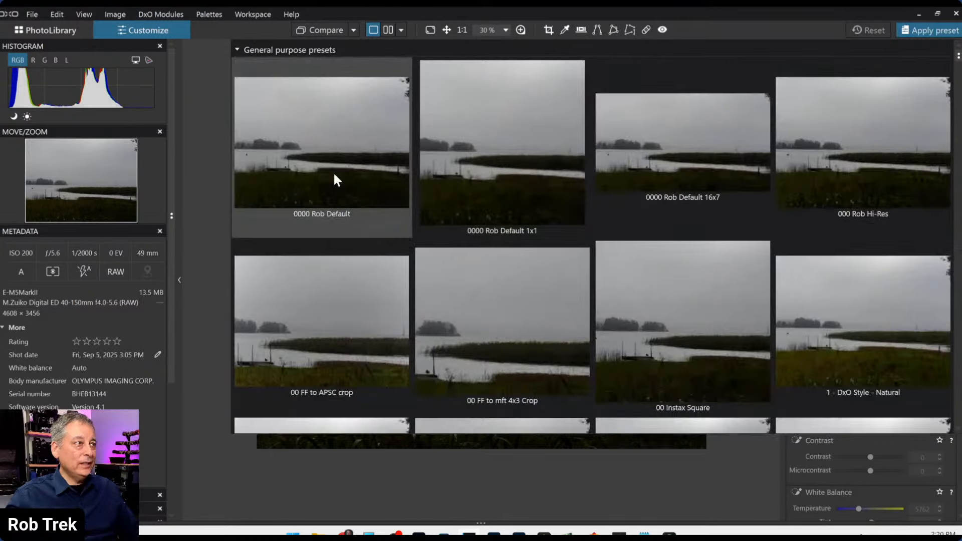
pyautogui.click(332, 172)
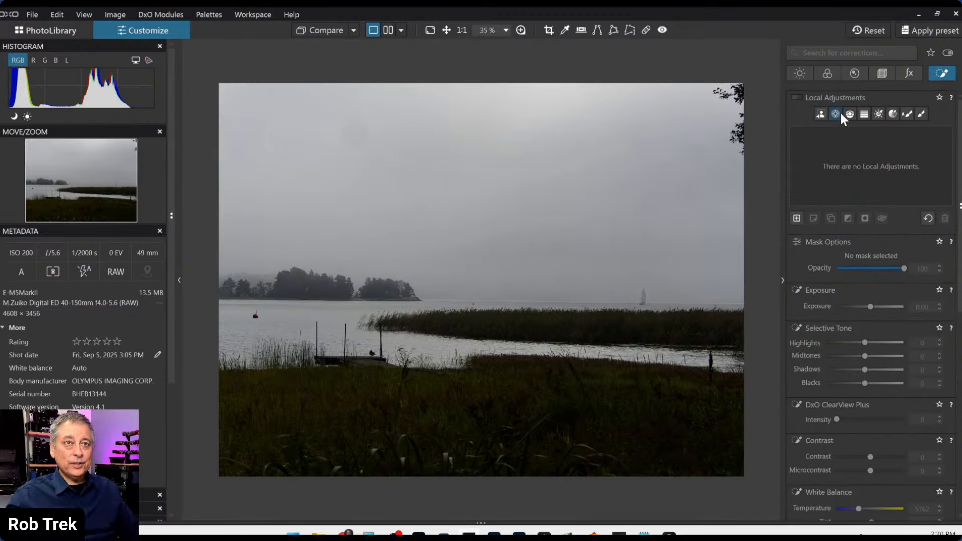
pyautogui.click(884, 74)
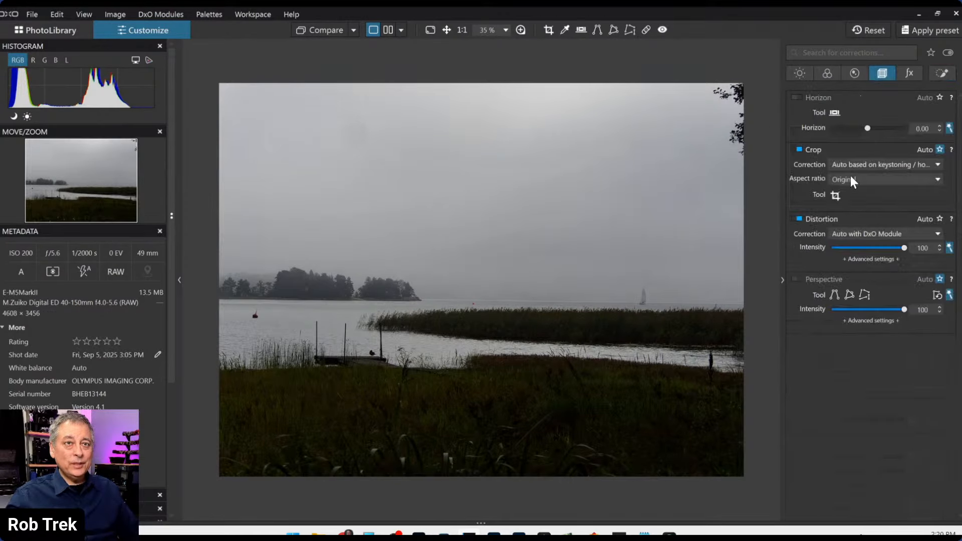
pyautogui.click(866, 129)
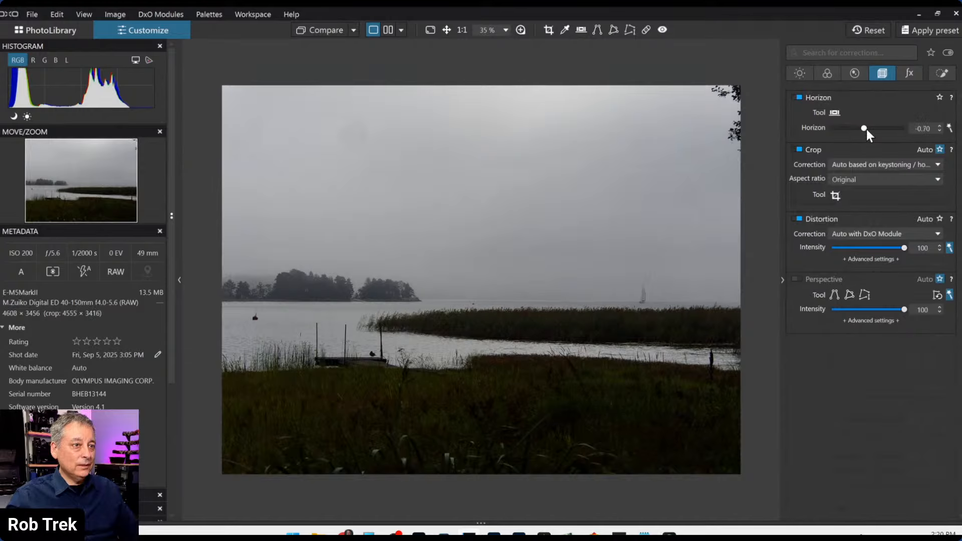
pyautogui.scroll(-1, 866, 129)
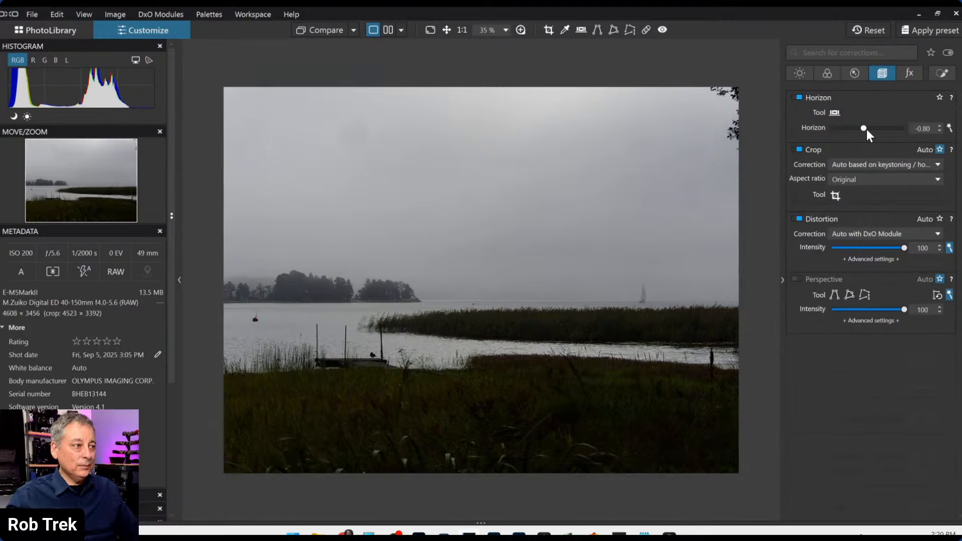
pyautogui.scroll(-1, 867, 130)
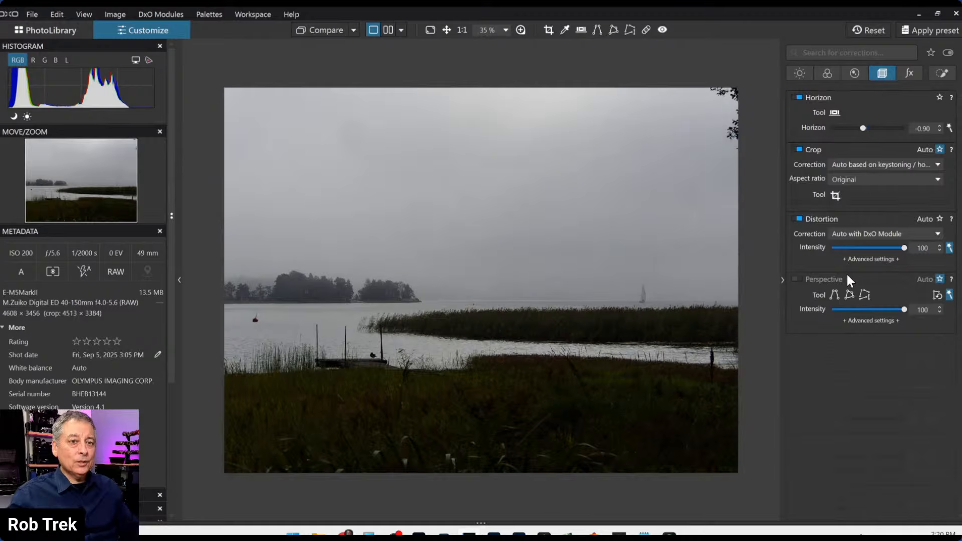
# - Try a 16 × 9 crop on the lake photo, and set the crop's aspect ratio to 16 × 7
pyautogui.click(858, 180)
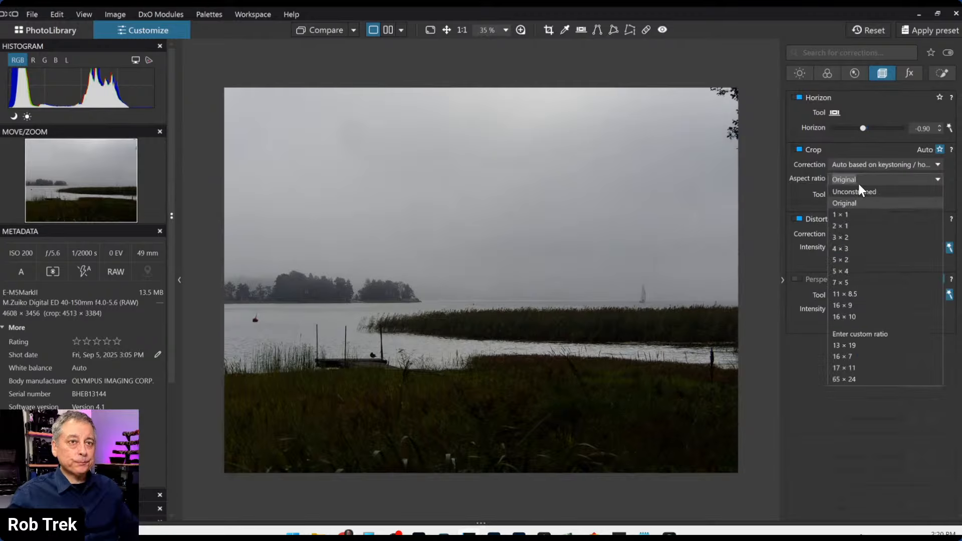
pyautogui.click(859, 306)
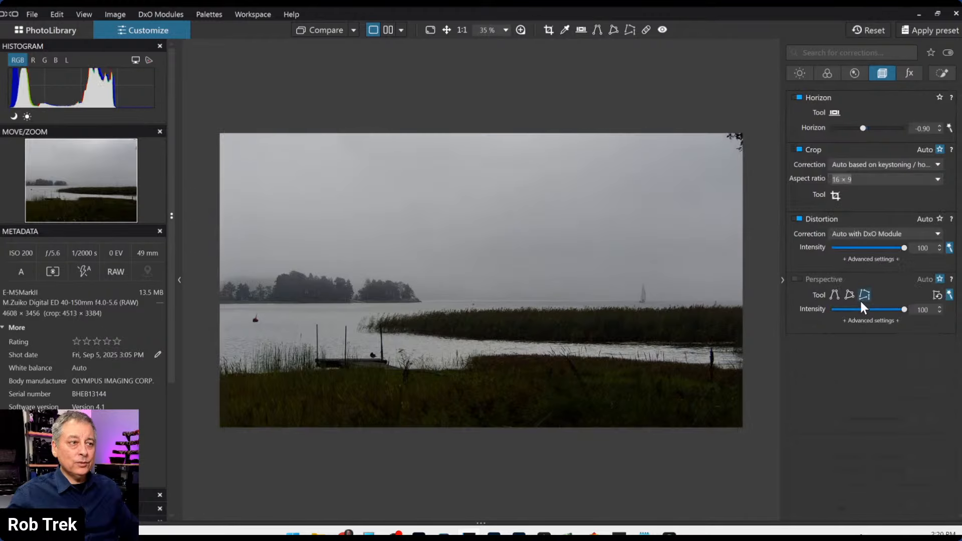
pyautogui.click(857, 182)
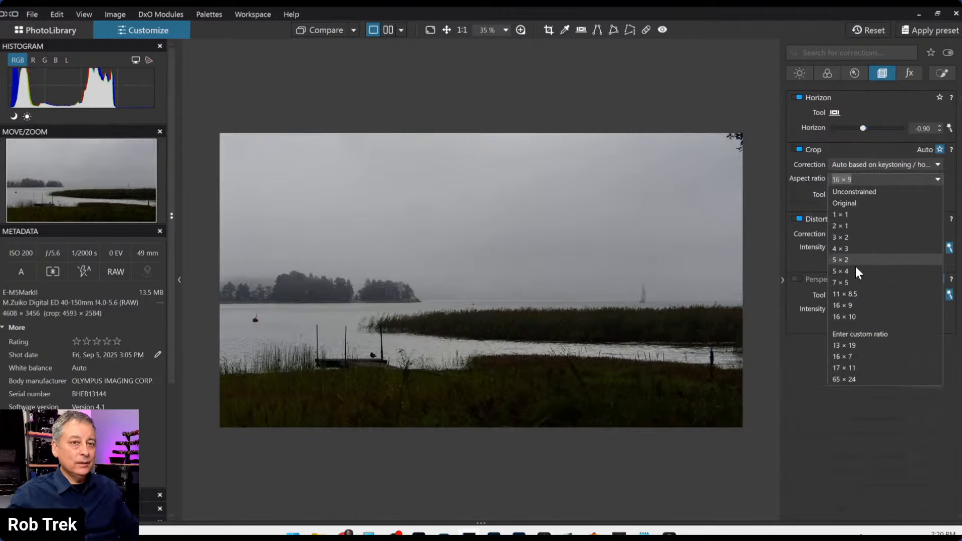
pyautogui.click(855, 353)
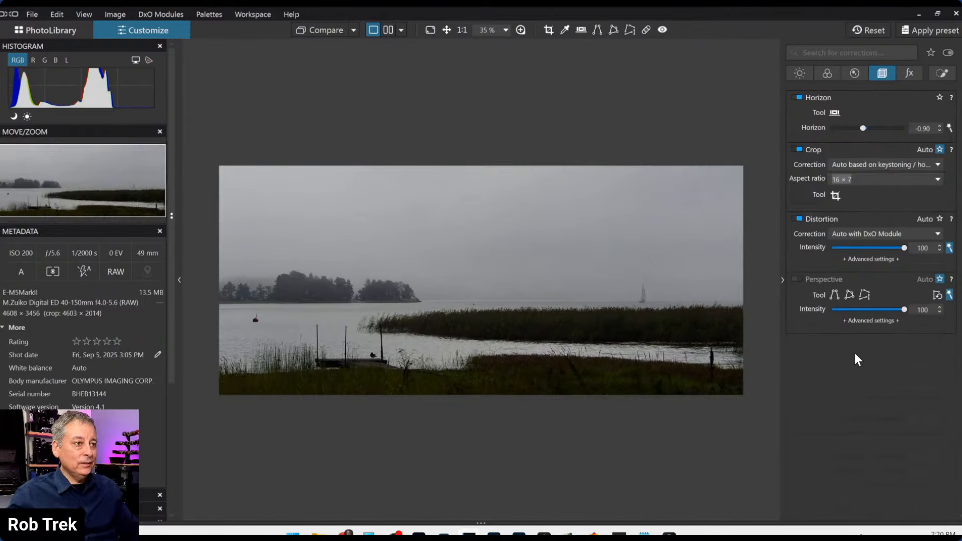
# - Shrink the 16 × 7 crop to 4441 × 1943 px and shift it down to take in less sky and more foreground grass
pyautogui.click(835, 195)
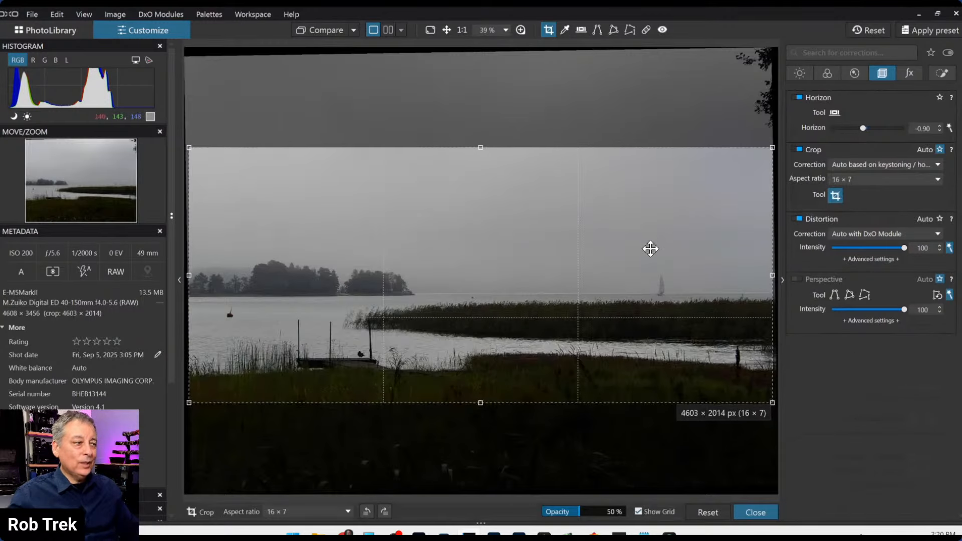
pyautogui.moveTo(652, 259); pyautogui.dragTo(652, 262)
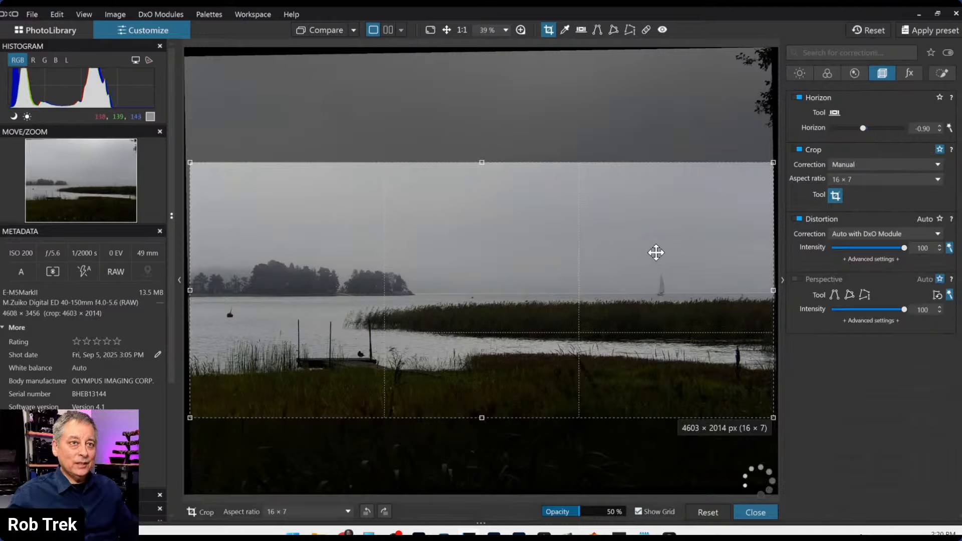
pyautogui.moveTo(772, 160); pyautogui.dragTo(753, 171)
pyautogui.moveTo(682, 239); pyautogui.dragTo(685, 279)
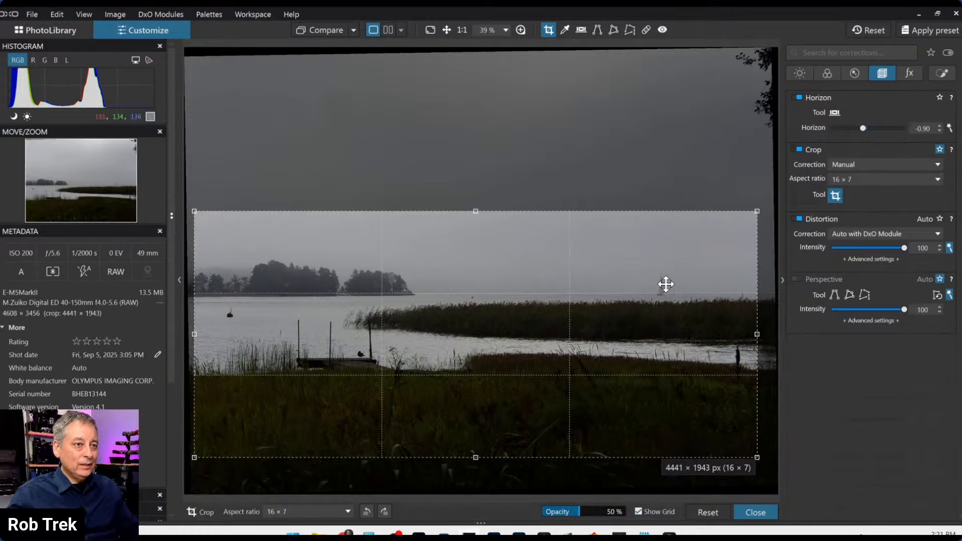
pyautogui.press('Return')
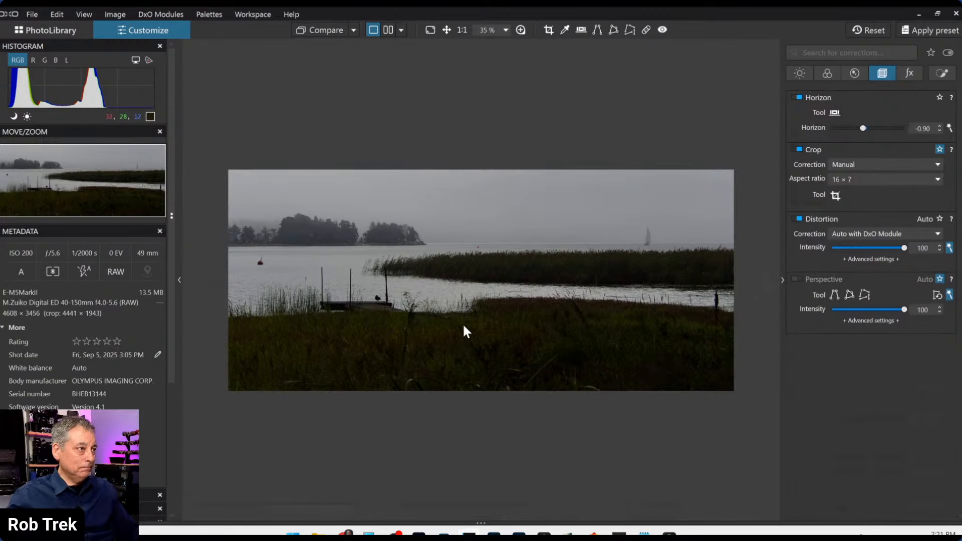
pyautogui.scroll(1, 463, 325)
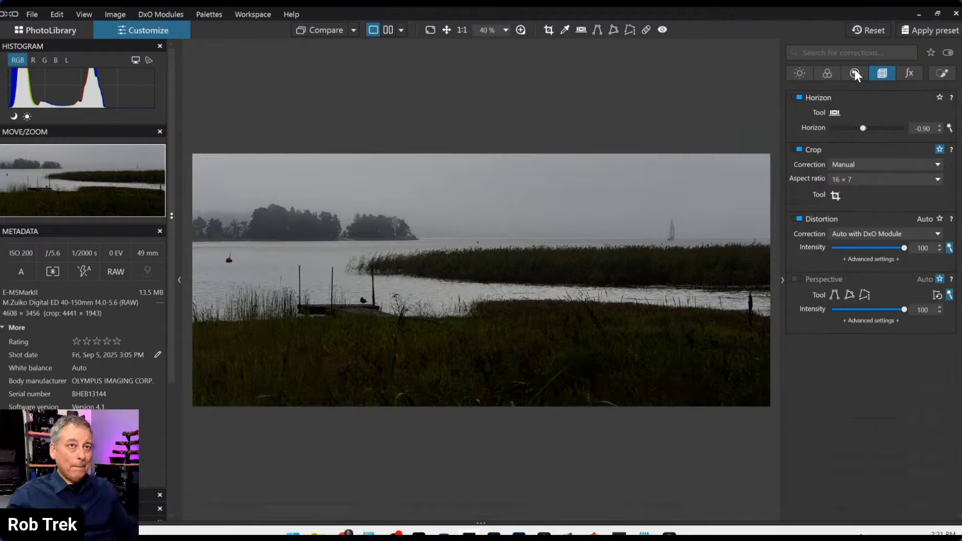
# - Try the Neutral Black and White rendering on the cropped lake photo and return it to color
pyautogui.click(829, 75)
pyautogui.click(874, 230)
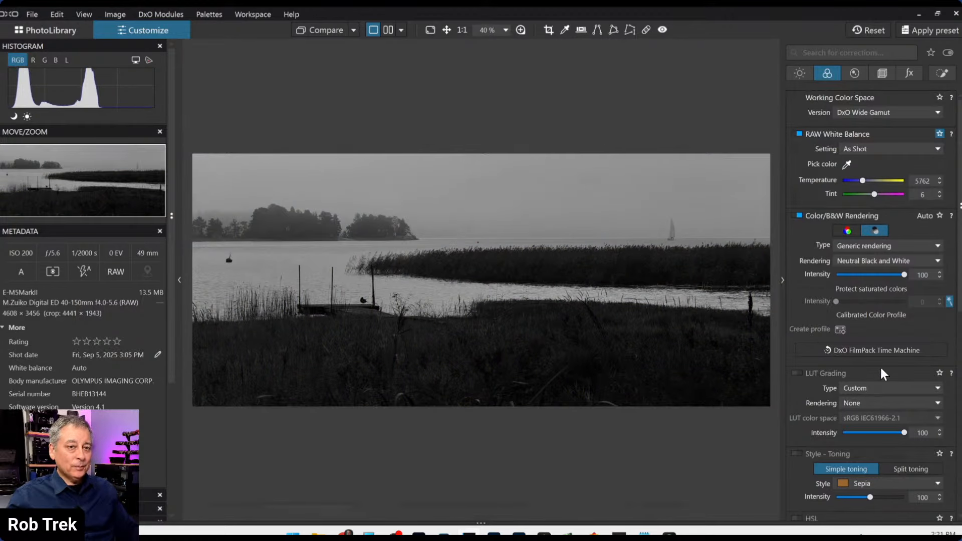
pyautogui.scroll(-2, 880, 365)
pyautogui.scroll(2, 881, 364)
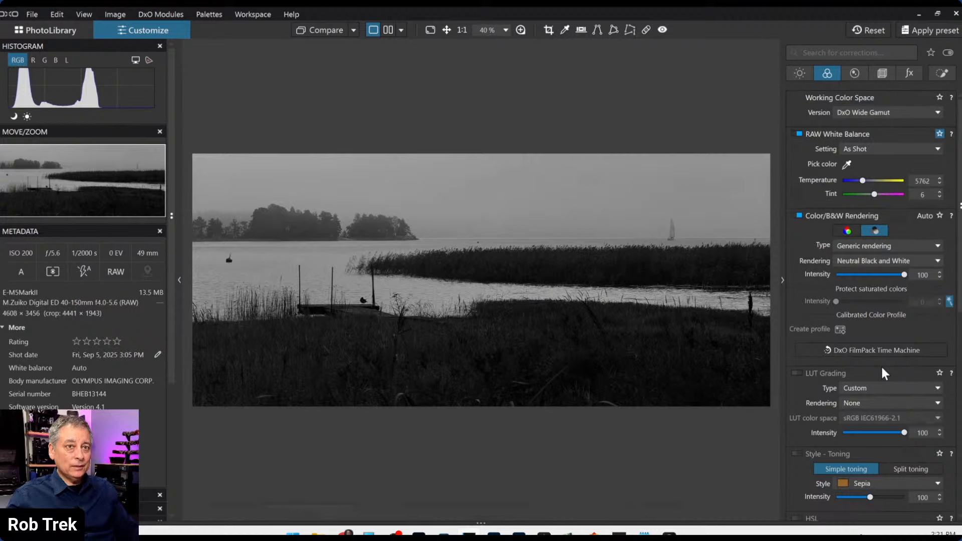
pyautogui.click(850, 233)
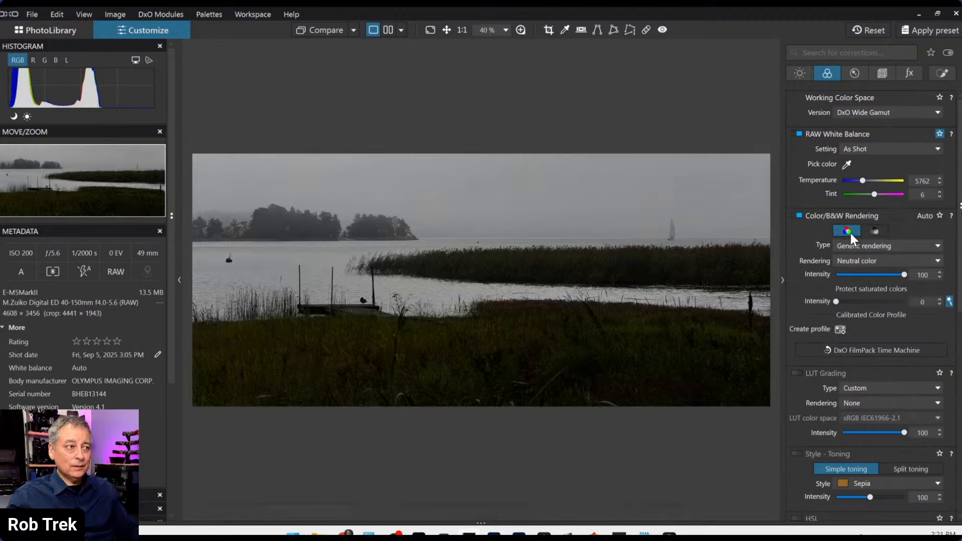
# - Compare the lake photo in black and white and in color, and raise its global exposure to 1.66
pyautogui.click(875, 232)
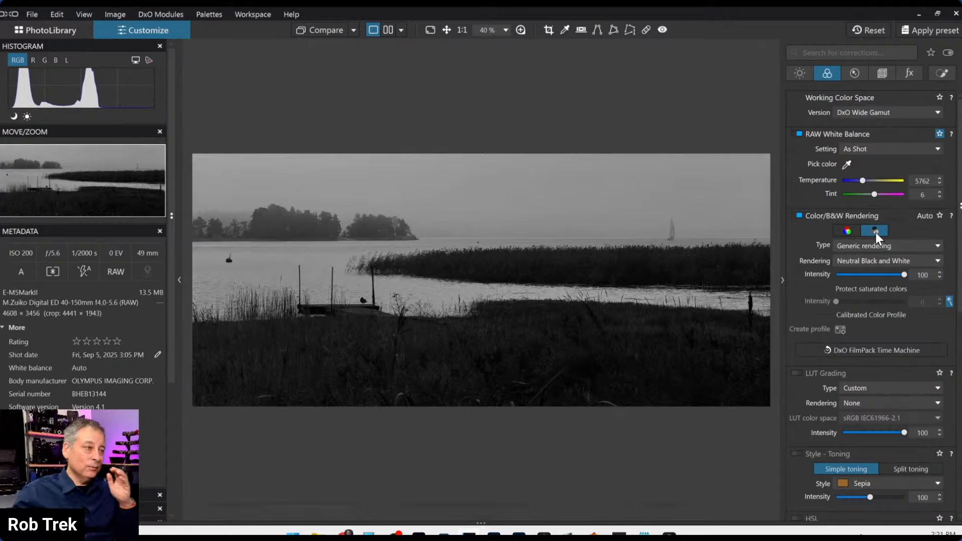
pyautogui.click(843, 230)
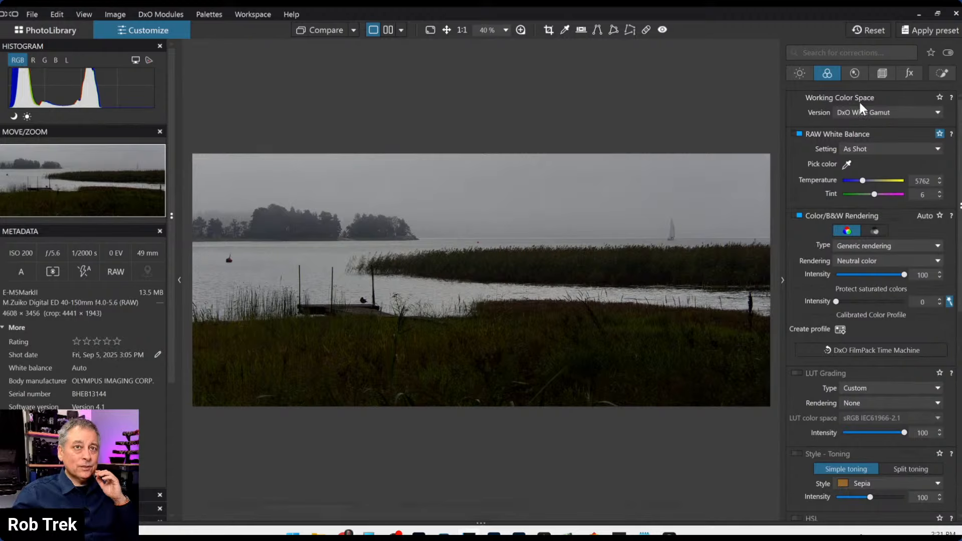
pyautogui.click(807, 74)
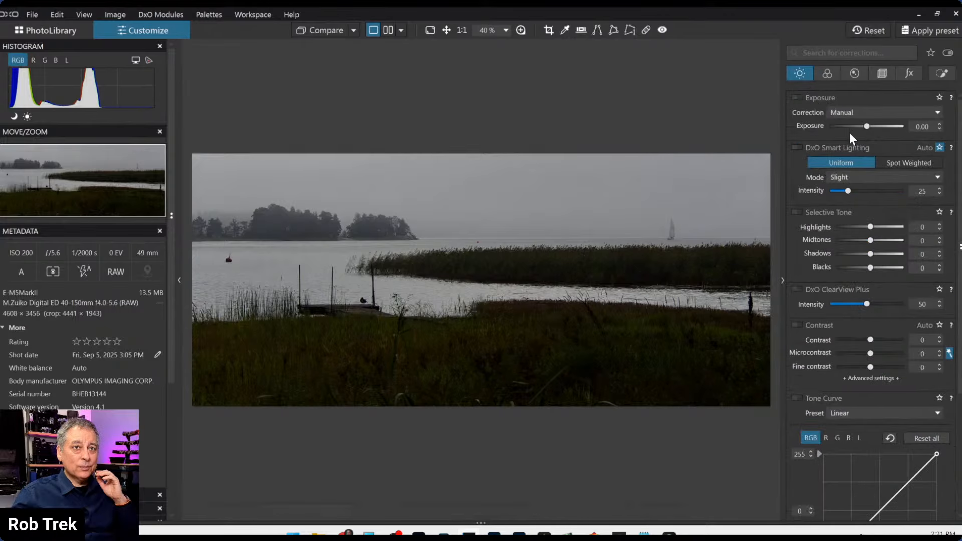
pyautogui.moveTo(864, 128); pyautogui.dragTo(882, 128)
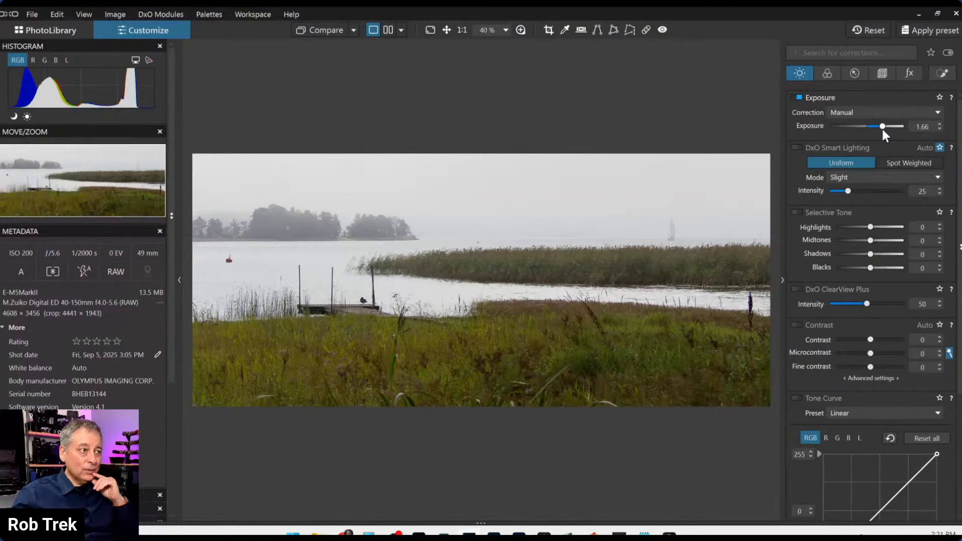
# - Switch the lake photo to the Neutral Black and White rendering and set its global exposure to 0.60
pyautogui.click(833, 76)
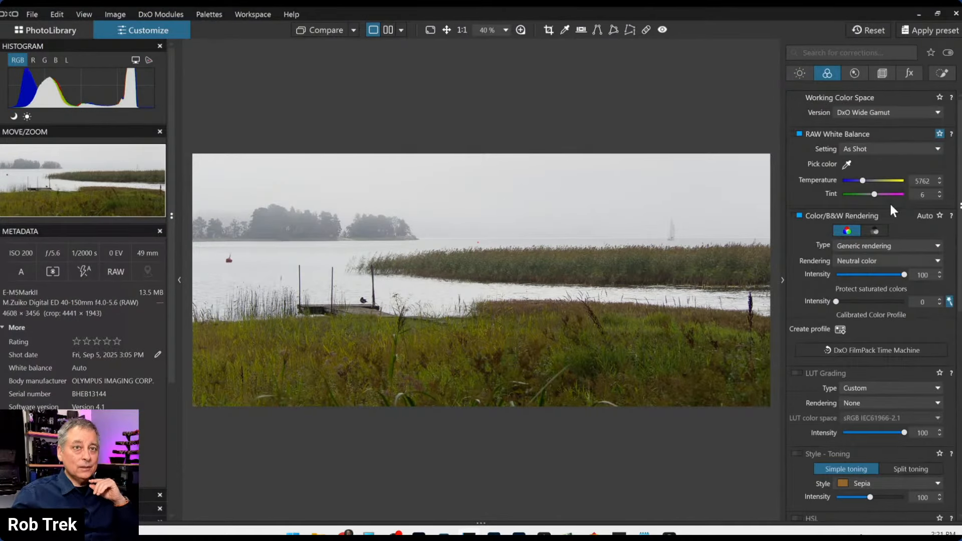
pyautogui.click(876, 231)
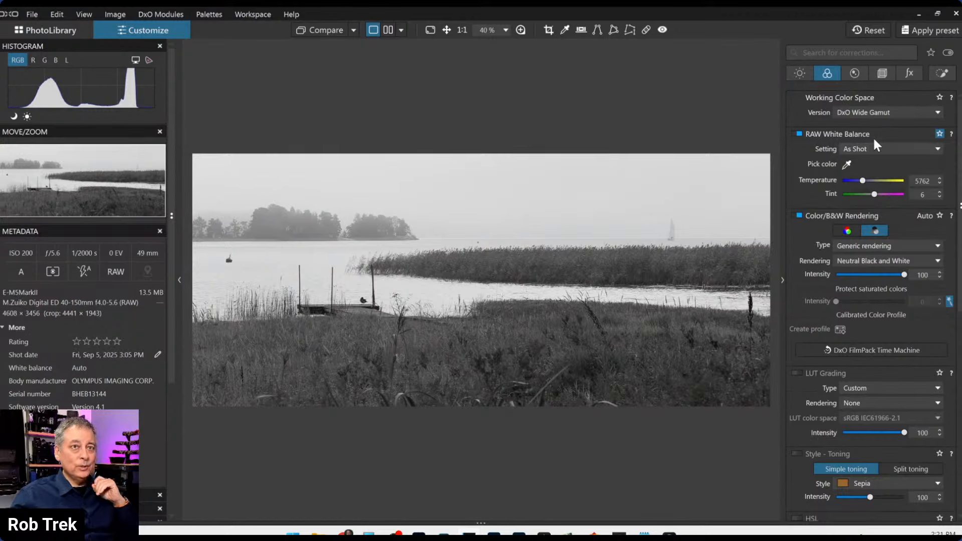
pyautogui.click(807, 73)
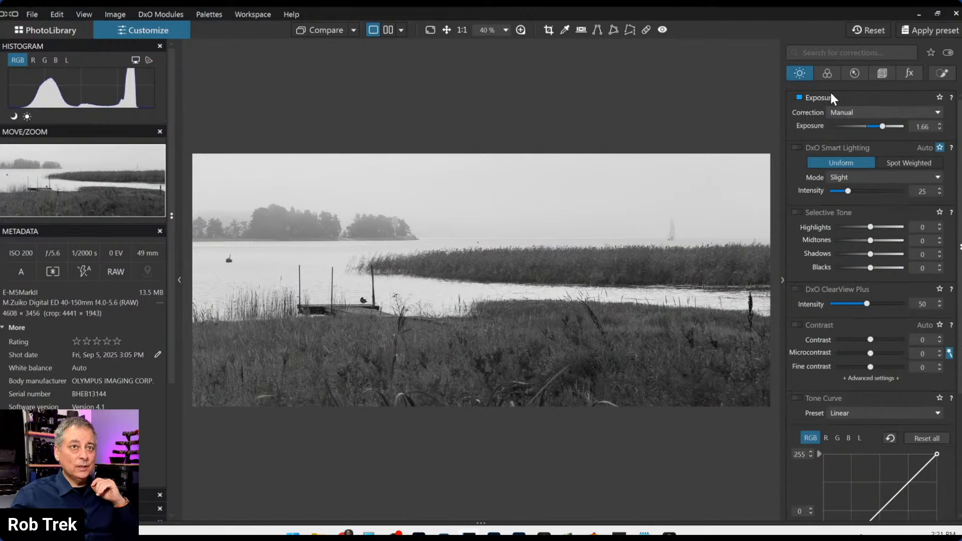
pyautogui.doubleClick(880, 128)
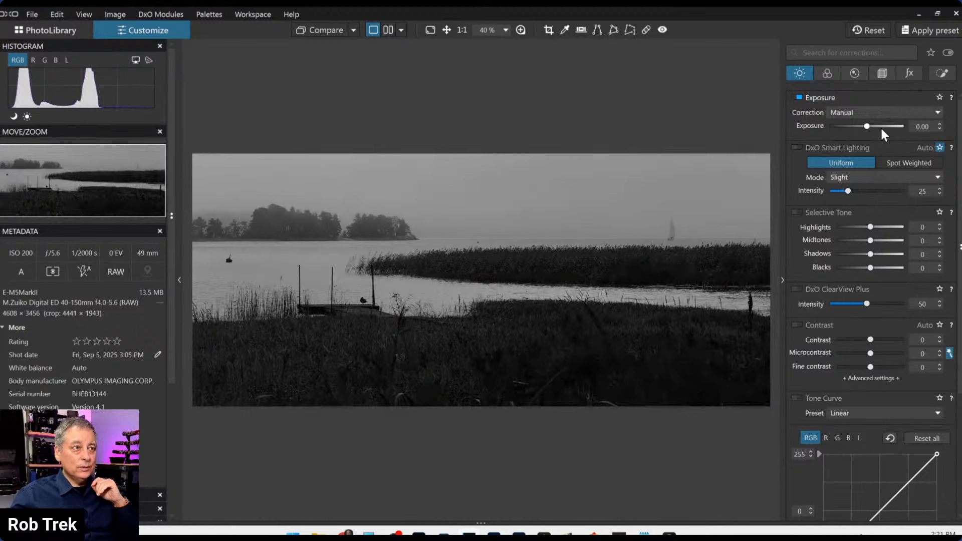
pyautogui.click(881, 129)
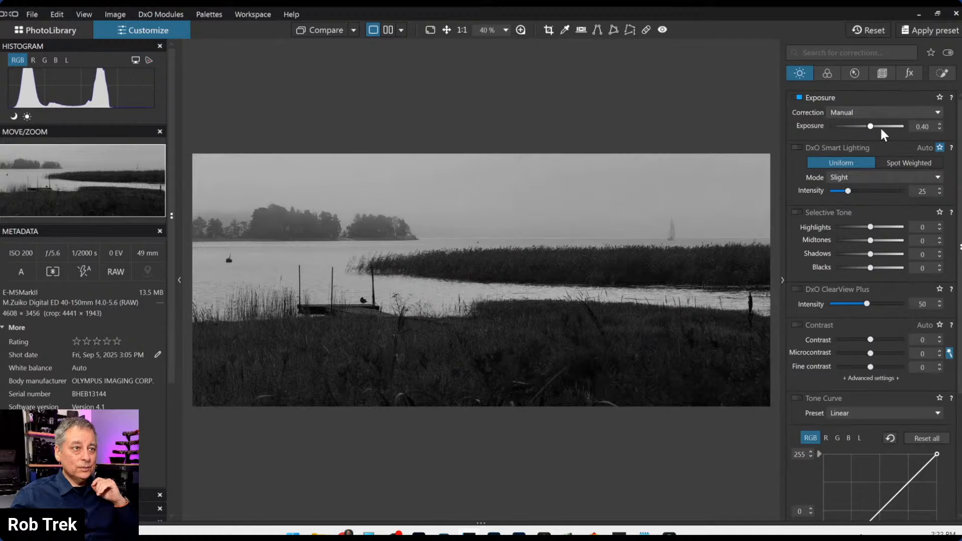
pyautogui.click(881, 128)
pyautogui.click(880, 129)
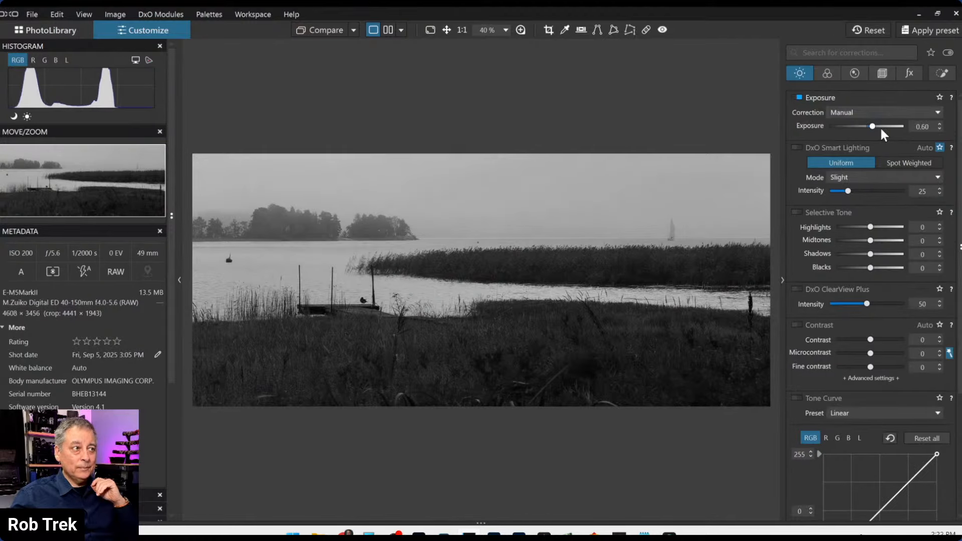
# - Add a level local-adjustment control line from the horizon down to the foreground grass, sampling the sky as its target tone
pyautogui.click(940, 74)
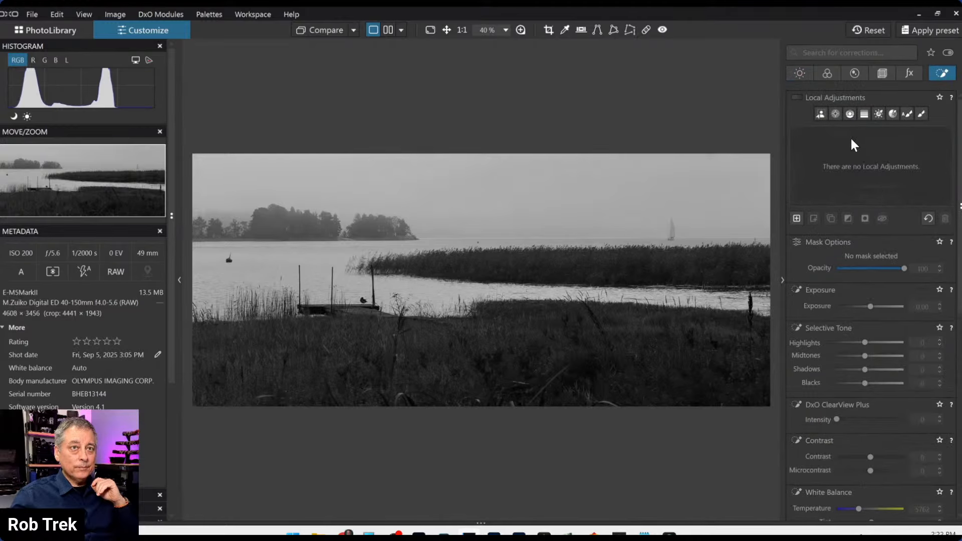
pyautogui.click(847, 116)
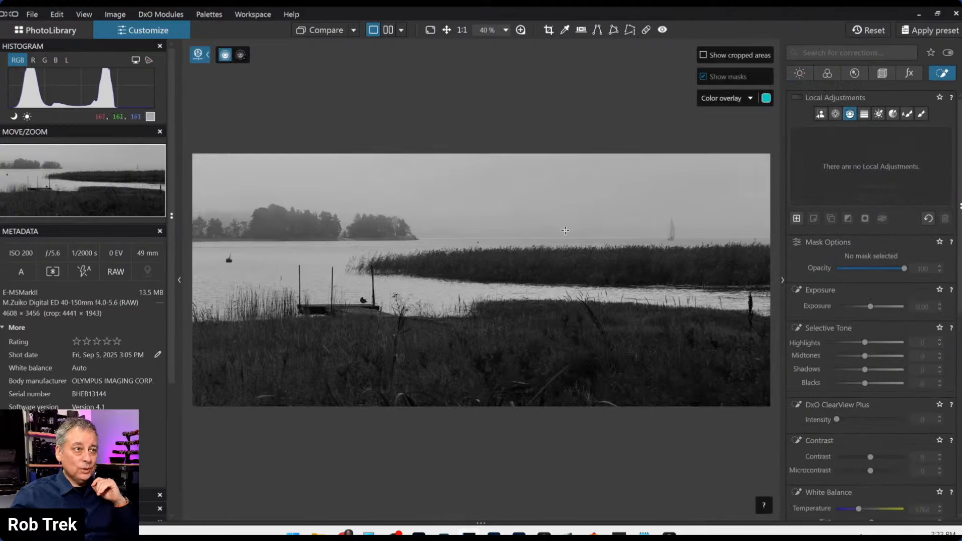
pyautogui.moveTo(564, 235); pyautogui.dragTo(569, 327)
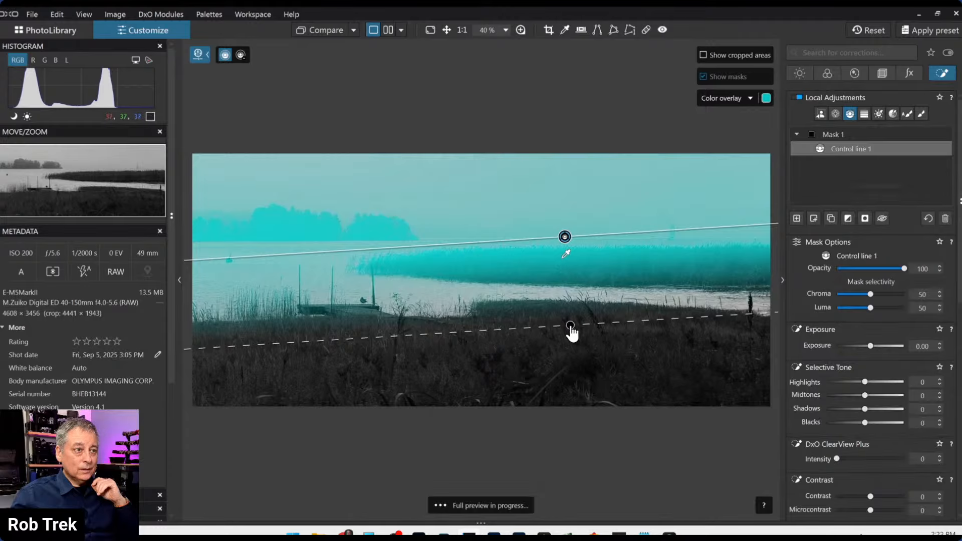
pyautogui.moveTo(567, 255); pyautogui.dragTo(569, 202)
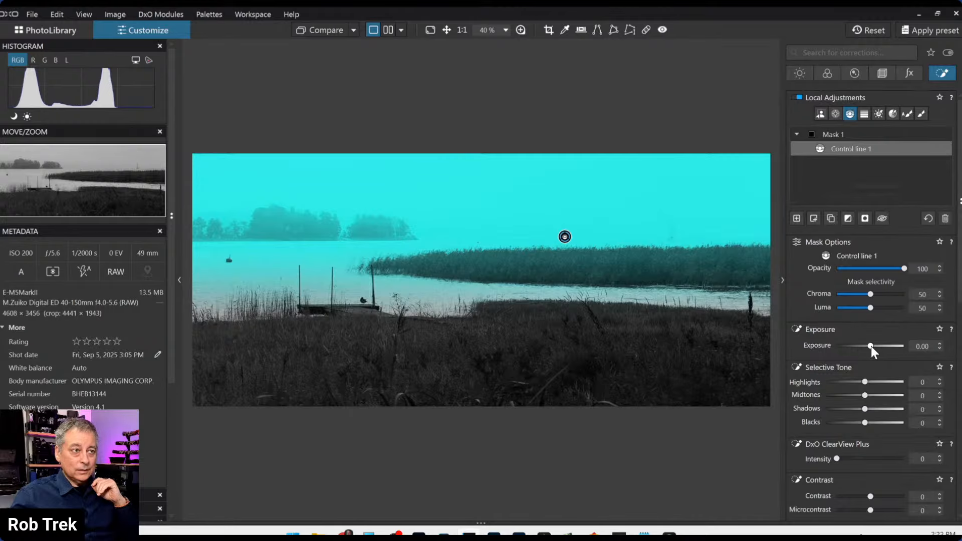
# - Raise the control line's local exposure to 0.90 to brighten the misty sky and water
pyautogui.scroll(6, 871, 345)
pyautogui.scroll(6, 870, 346)
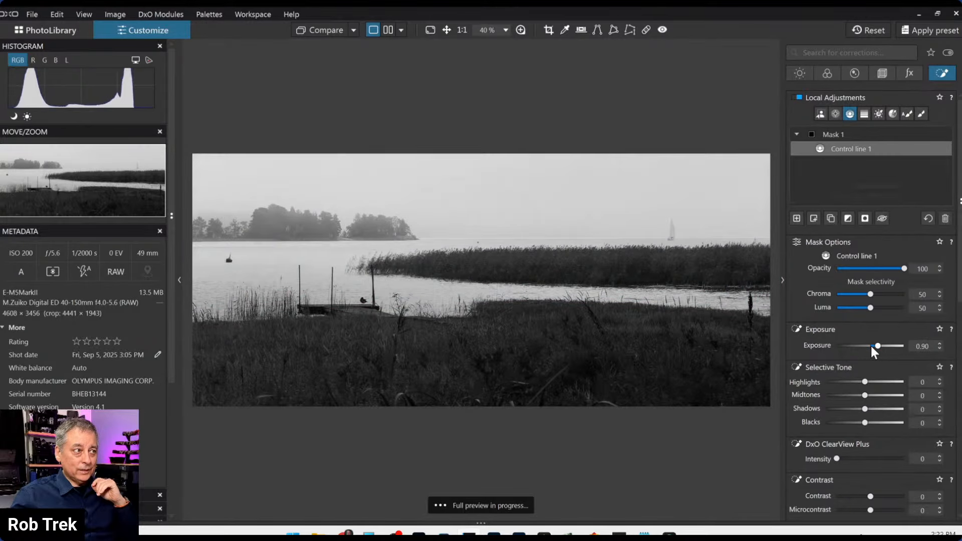
pyautogui.scroll(2, 871, 351)
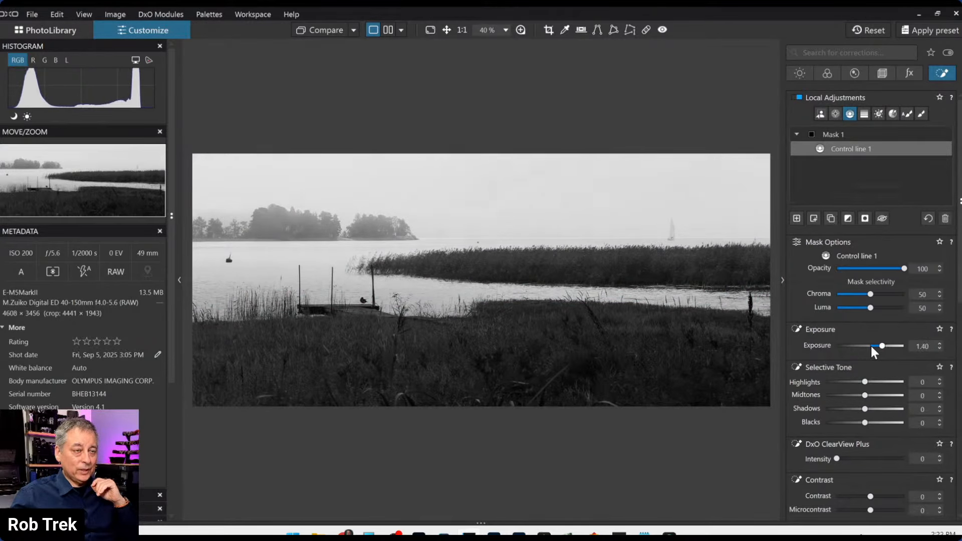
pyautogui.scroll(-4, 872, 350)
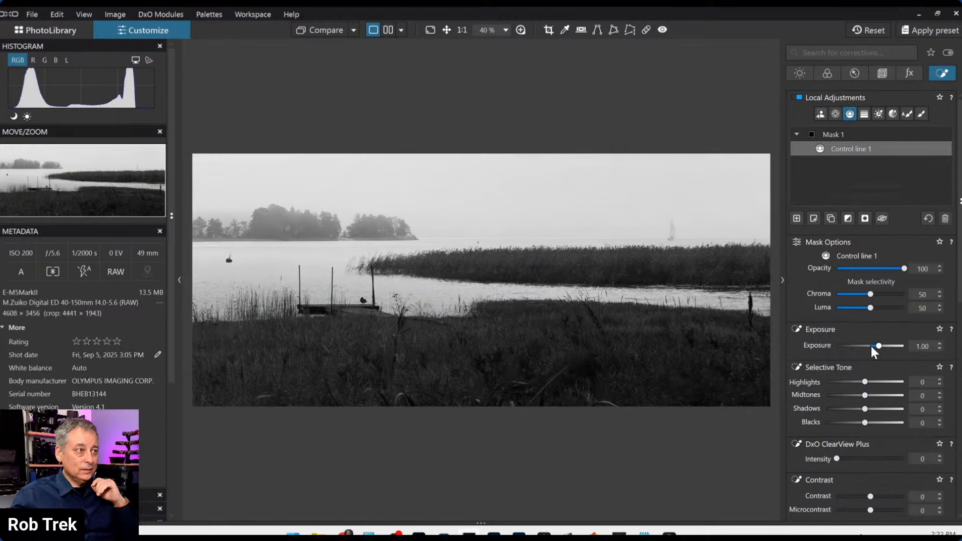
pyautogui.scroll(-1, 872, 350)
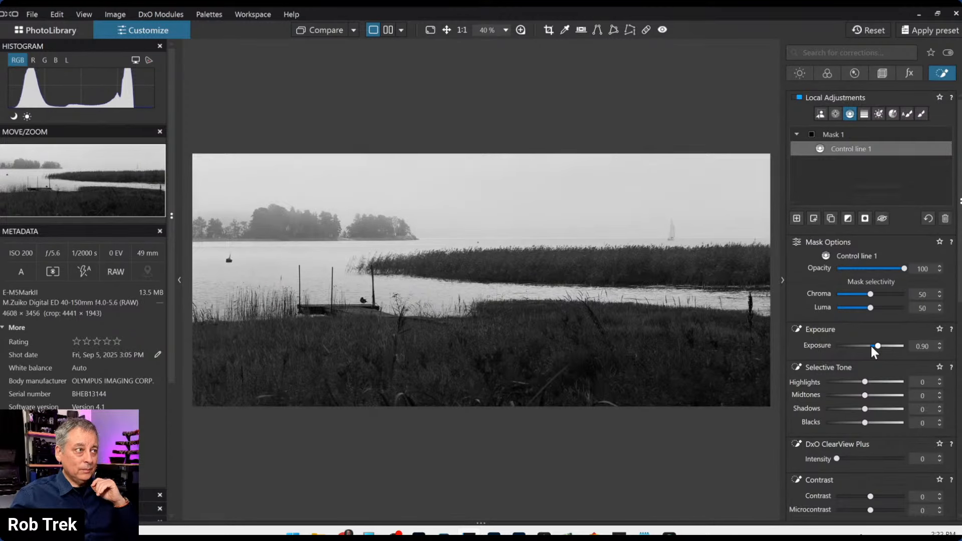
# - Soften the control line's area with microcontrast -93 and contrast -44
pyautogui.scroll(-1, 857, 385)
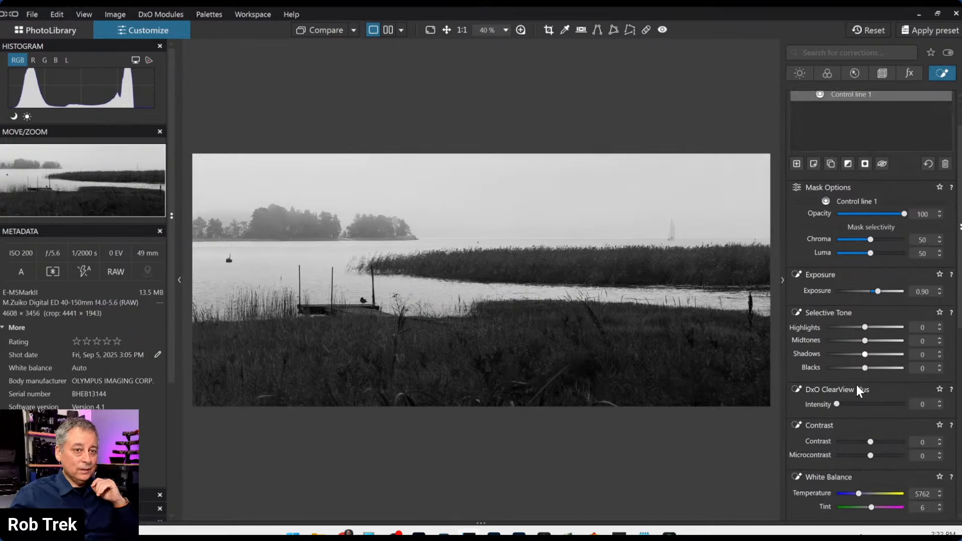
pyautogui.click(856, 454)
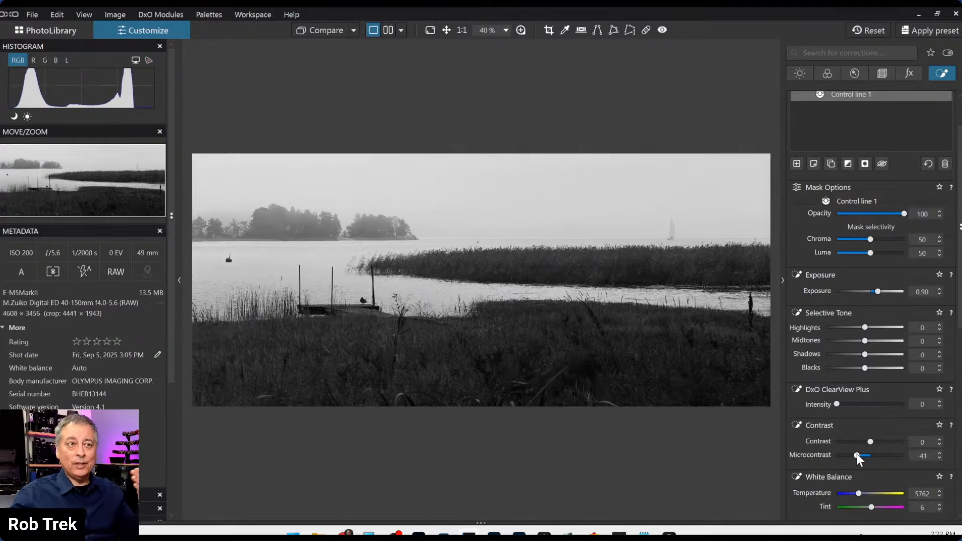
pyautogui.moveTo(856, 453)
pyautogui.mouseDown()
pyautogui.moveTo(839, 456)
pyautogui.moveTo(855, 441)
pyautogui.mouseUp()
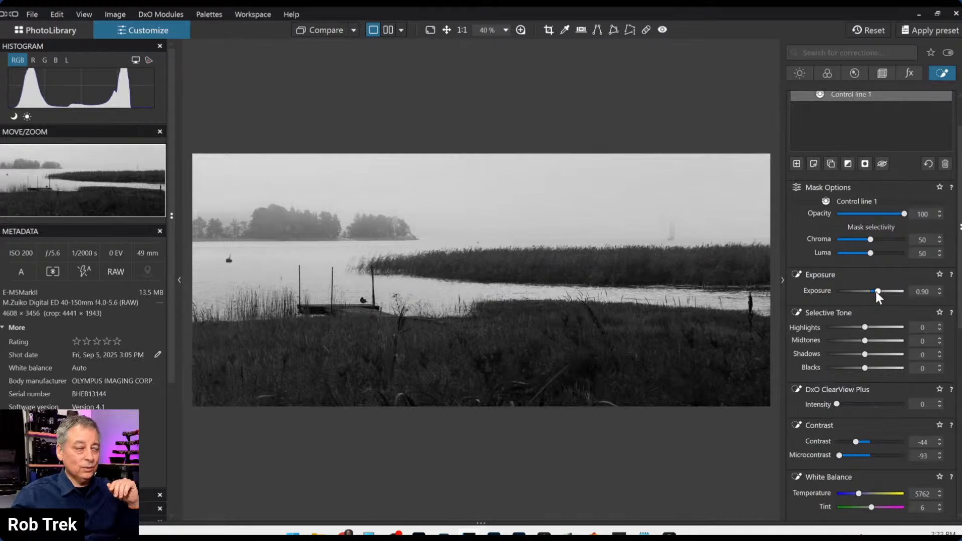
# - Brighten the softened sky and water further by raising the control line's exposure to 1.60
pyautogui.moveTo(876, 291); pyautogui.dragTo(876, 292)
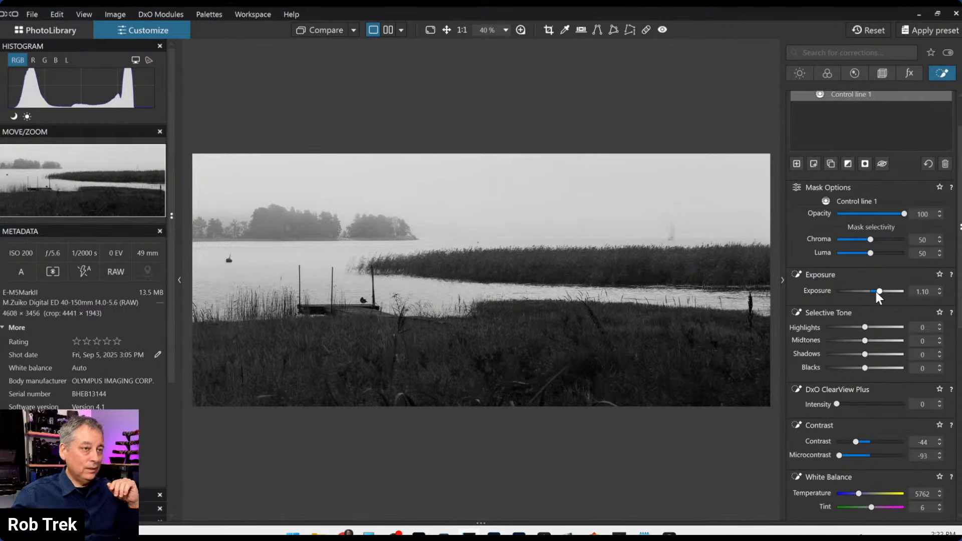
pyautogui.scroll(1, 876, 292)
pyautogui.scroll(1, 875, 291)
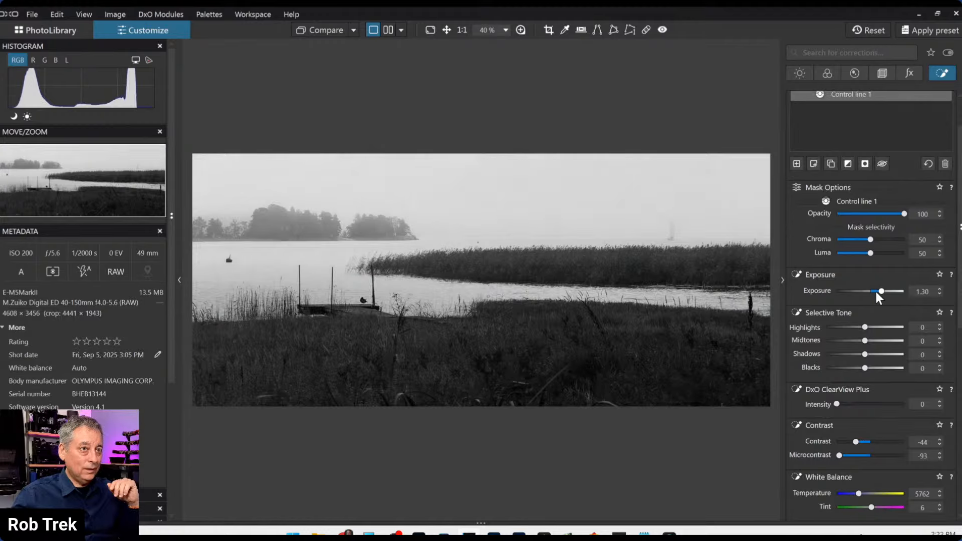
pyautogui.scroll(1, 876, 295)
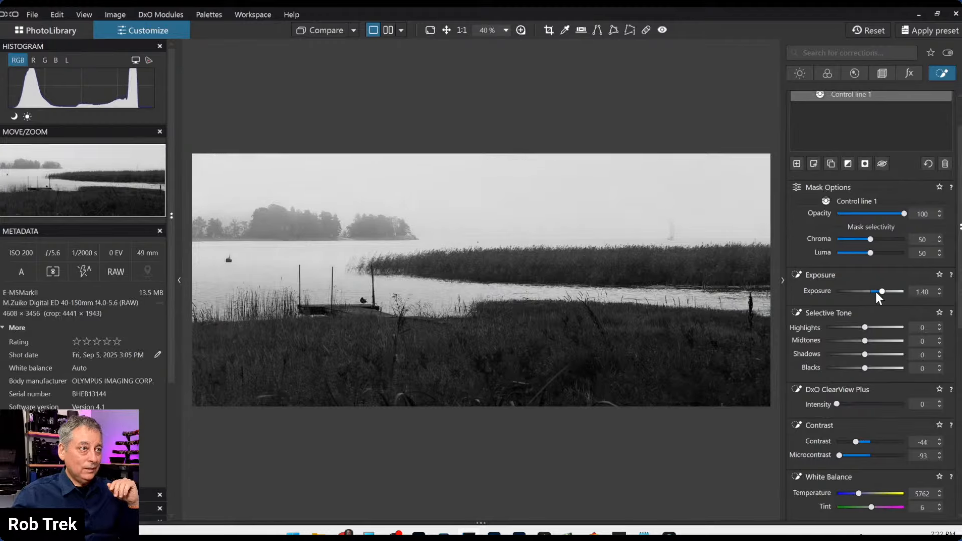
pyautogui.scroll(1, 876, 296)
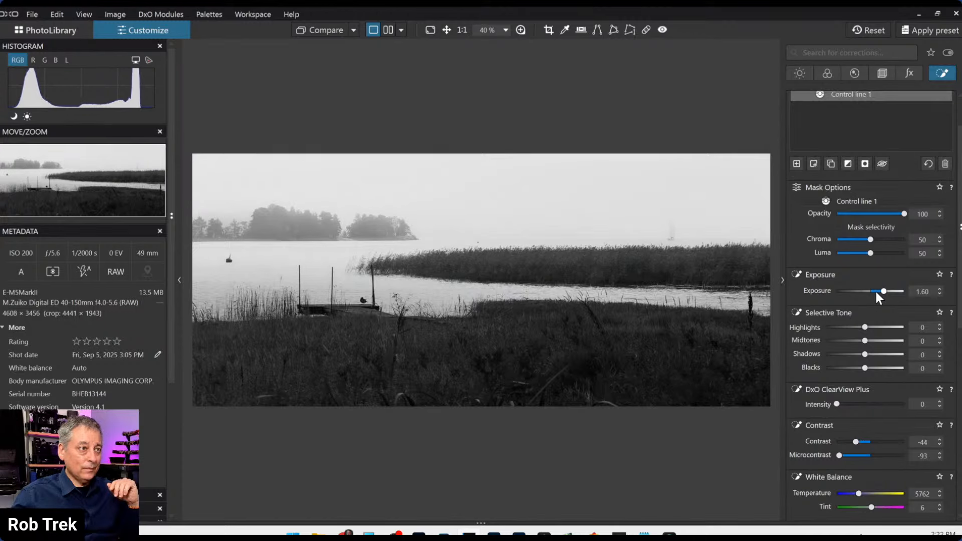
# - Refine the control line with luma selectivity 25, a transition extended farther into the foreground grass, and exposure 1.70
pyautogui.scroll(1, 820, 175)
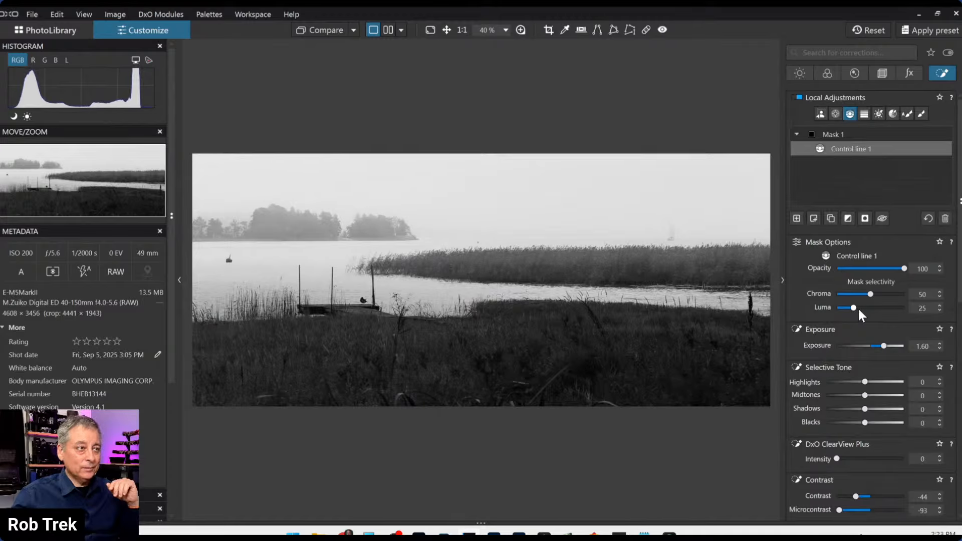
pyautogui.moveTo(640, 318)
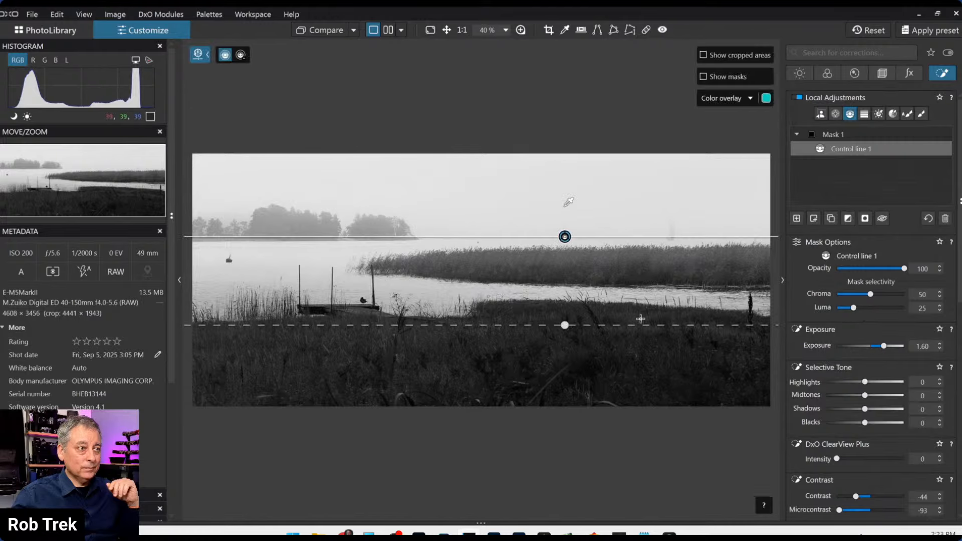
pyautogui.moveTo(566, 325); pyautogui.dragTo(569, 354)
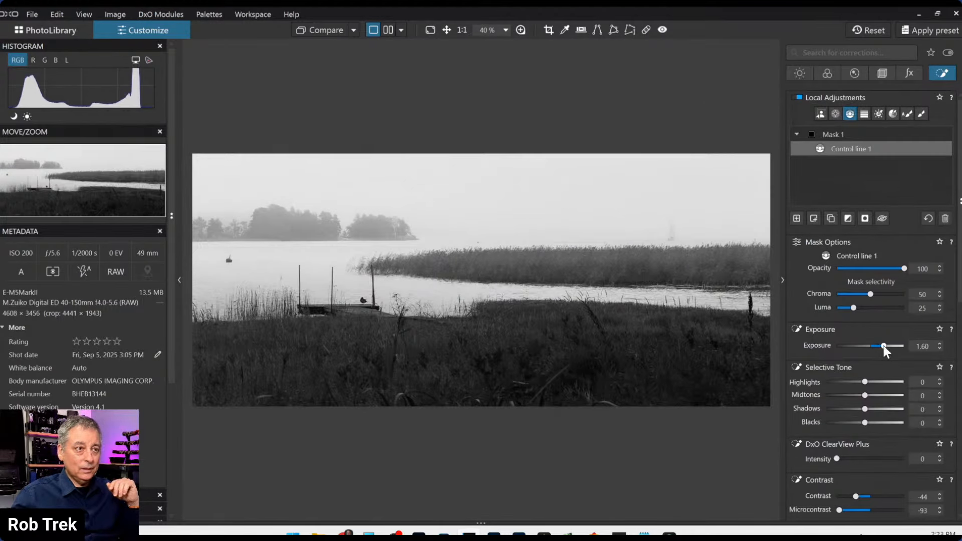
pyautogui.moveTo(883, 345); pyautogui.dragTo(884, 346)
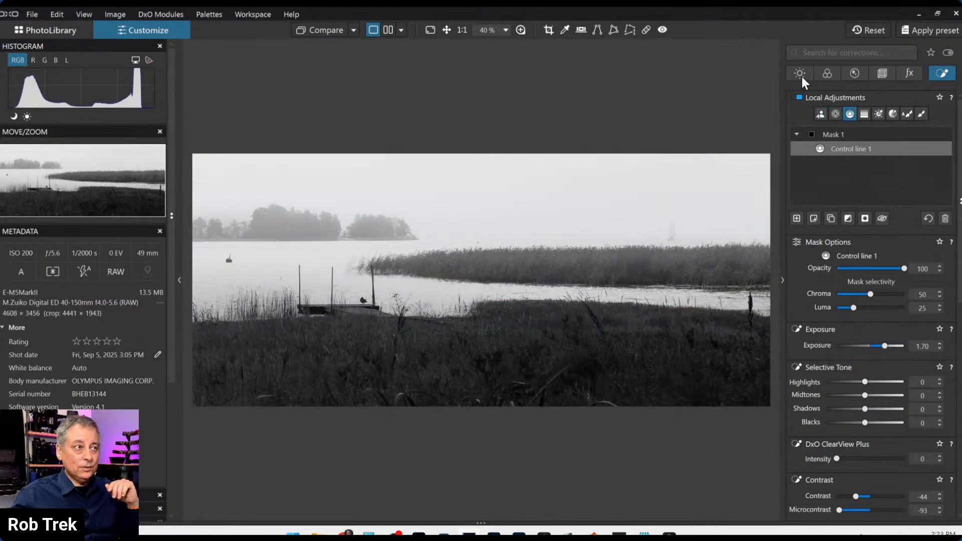
# - Set the photo's global selective tones to highlights 15, midtones 5, shadows -5 and blacks -10
pyautogui.click(800, 74)
pyautogui.scroll(-1, 866, 317)
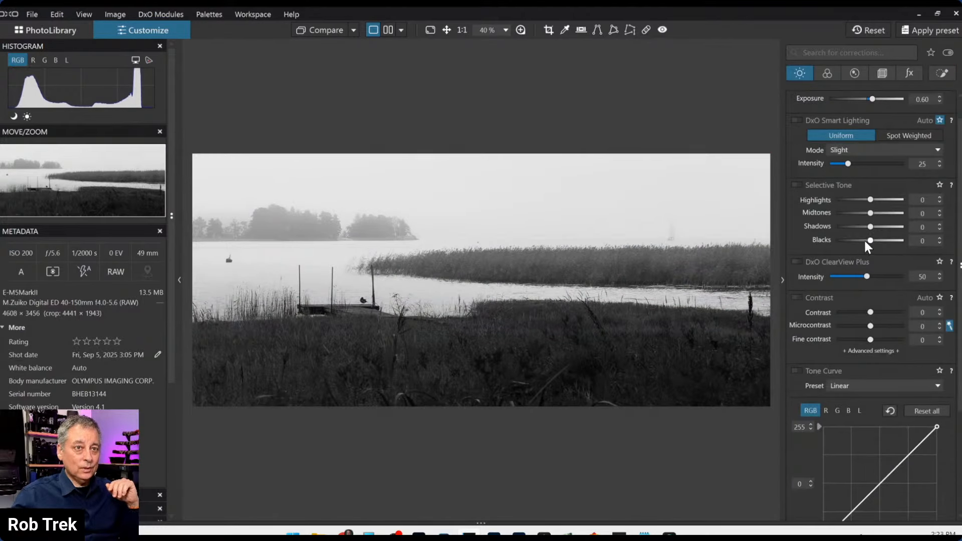
pyautogui.scroll(-3, 870, 240)
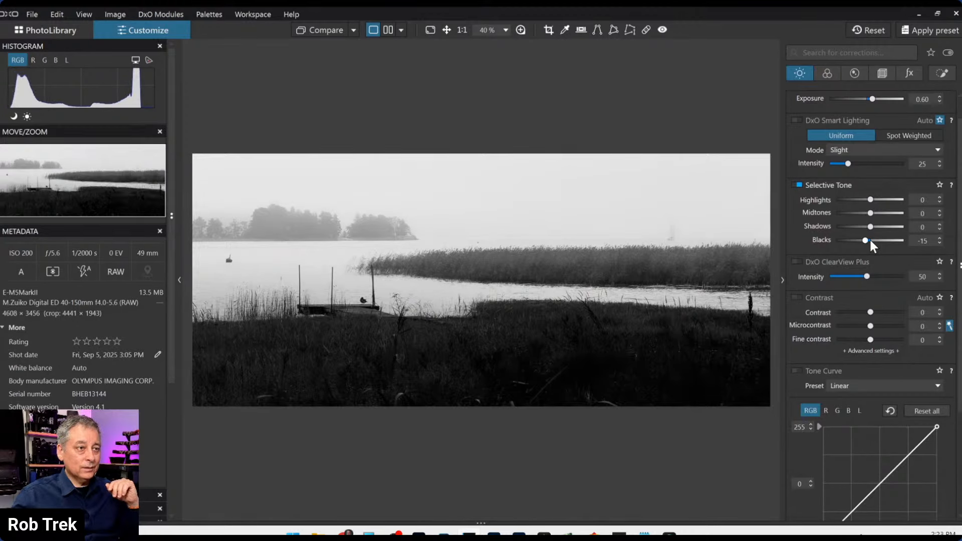
pyautogui.scroll(1, 870, 239)
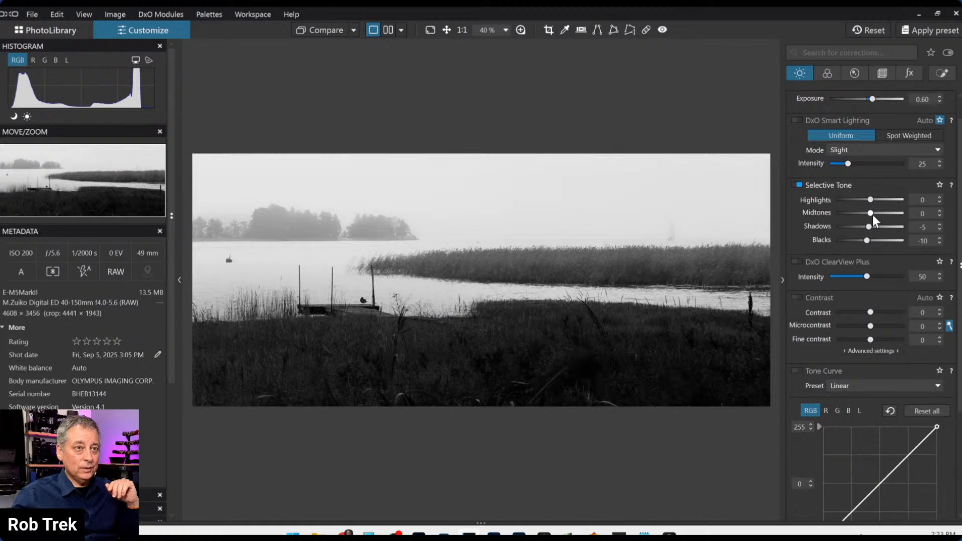
pyautogui.scroll(3, 872, 200)
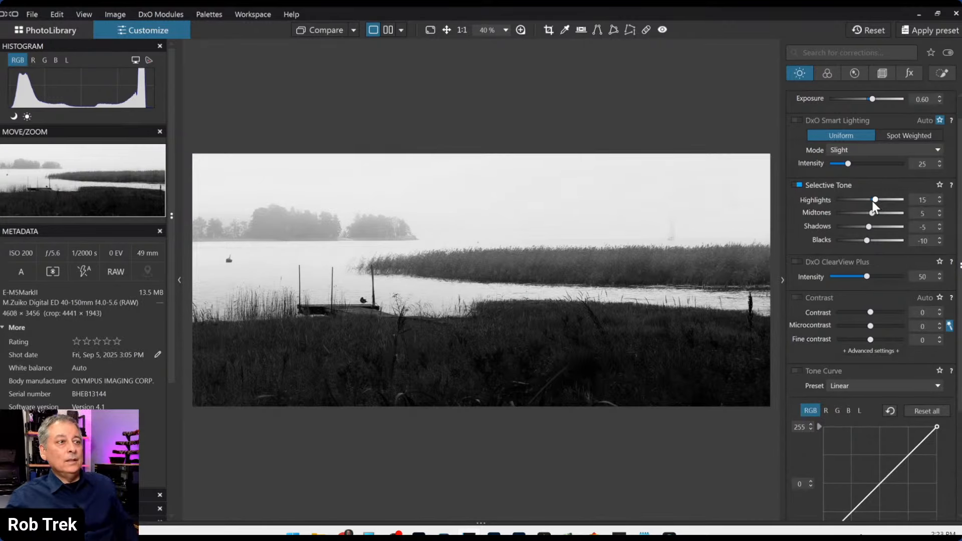
pyautogui.press('l')
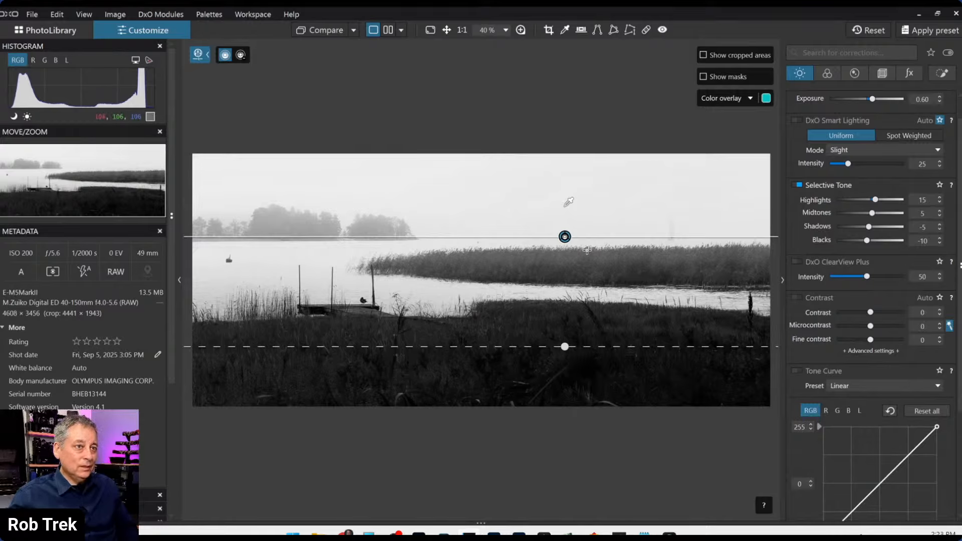
pyautogui.press('l')
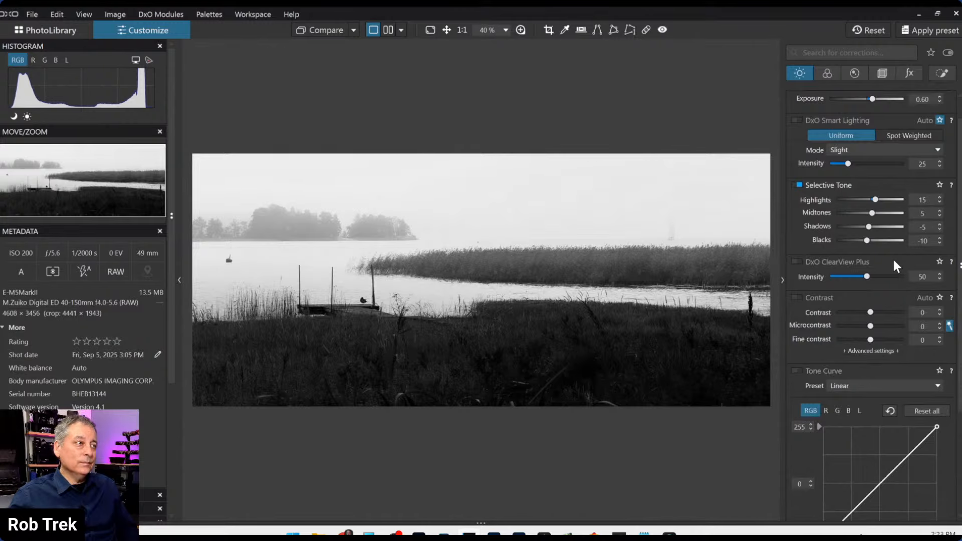
# - Set the photo's global contrast to -47 with microcontrast at 0, and its selective tones to highlights 30 and blacks -22
pyautogui.scroll(1, 699, 274)
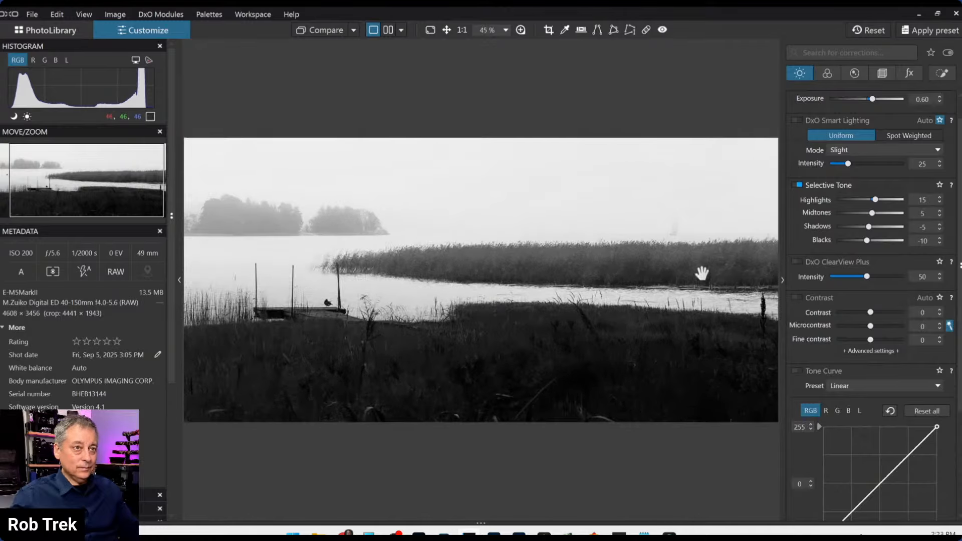
pyautogui.scroll(-1, 702, 273)
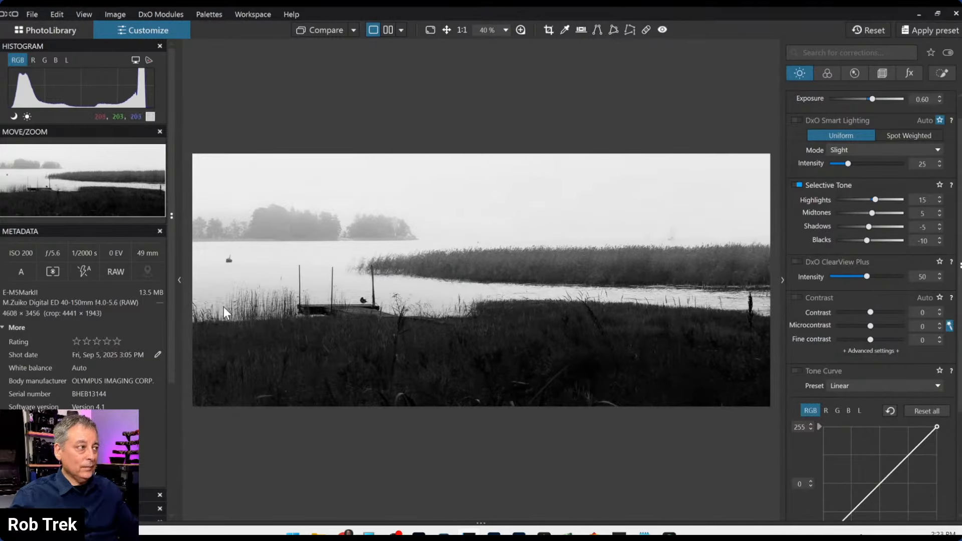
pyautogui.click(177, 277)
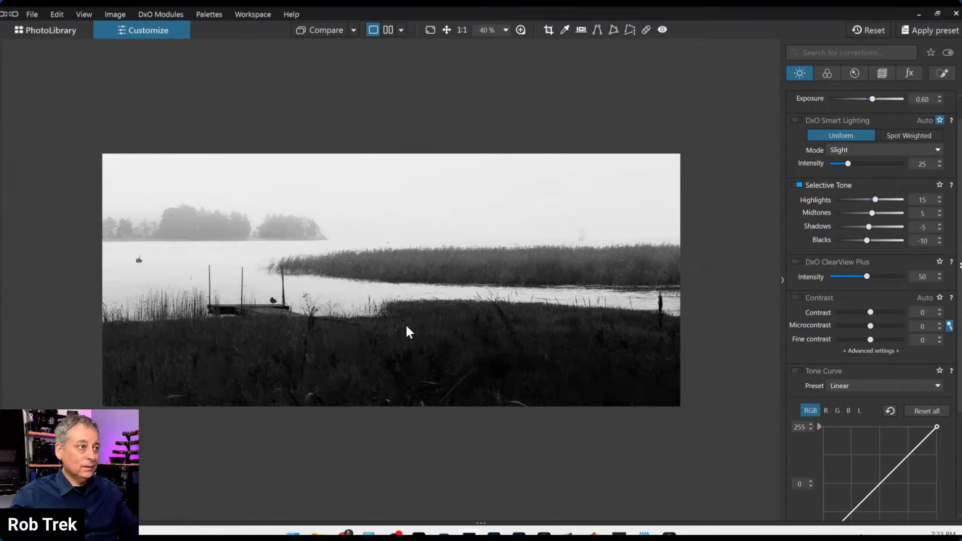
pyautogui.scroll(1, 407, 326)
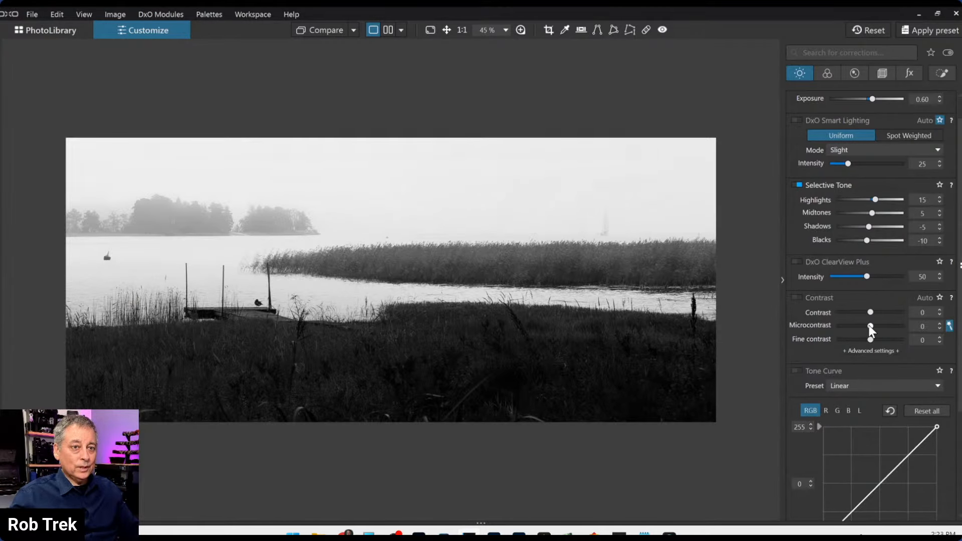
pyautogui.moveTo(870, 326); pyautogui.dragTo(856, 312)
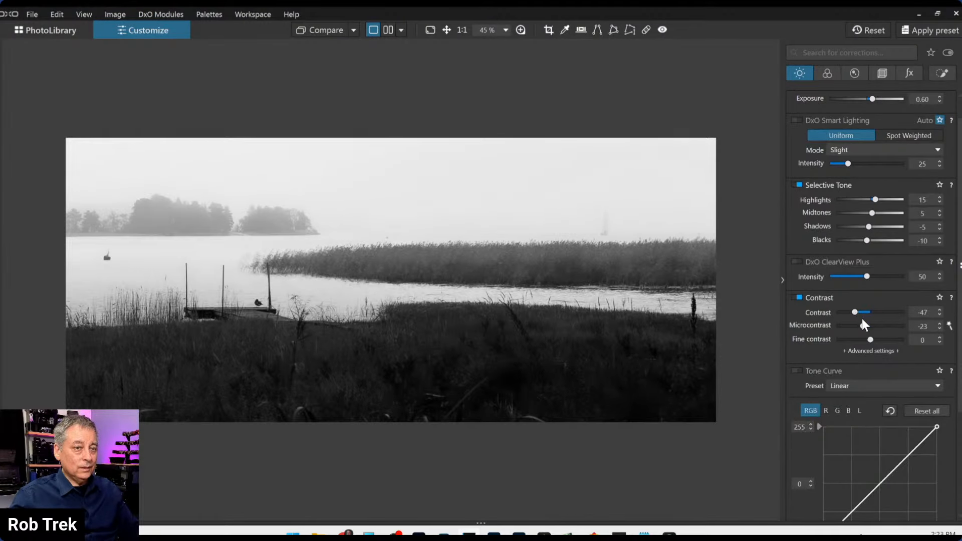
pyautogui.doubleClick(862, 325)
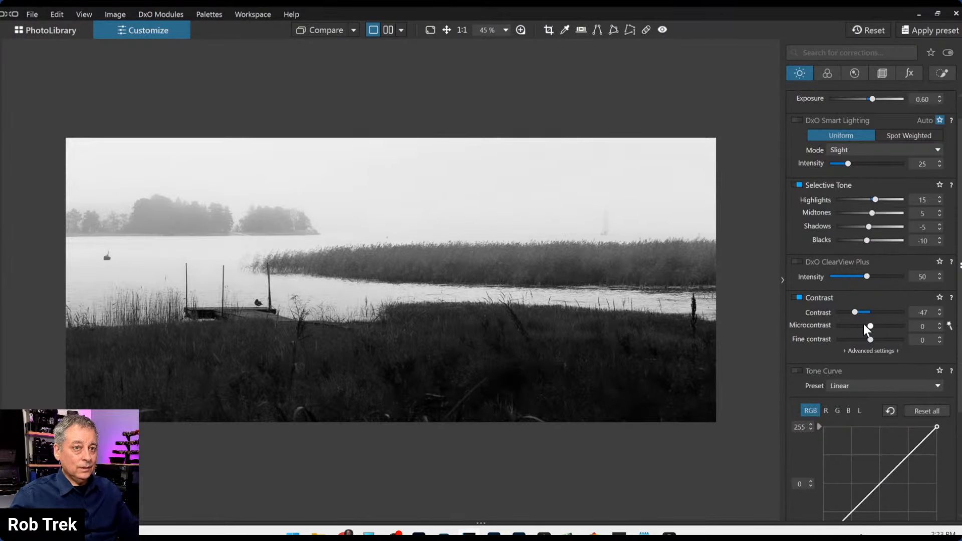
pyautogui.click(863, 241)
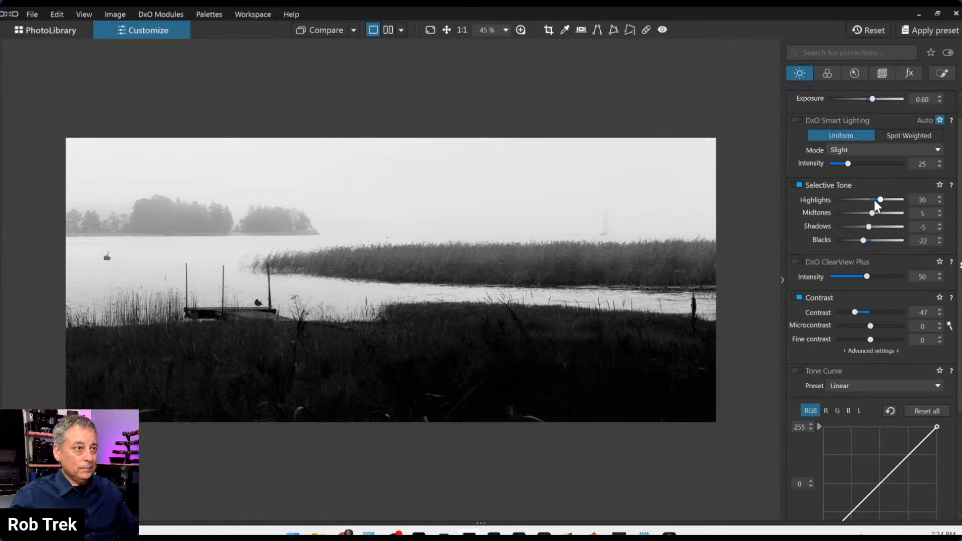
pyautogui.scroll(1, 874, 200)
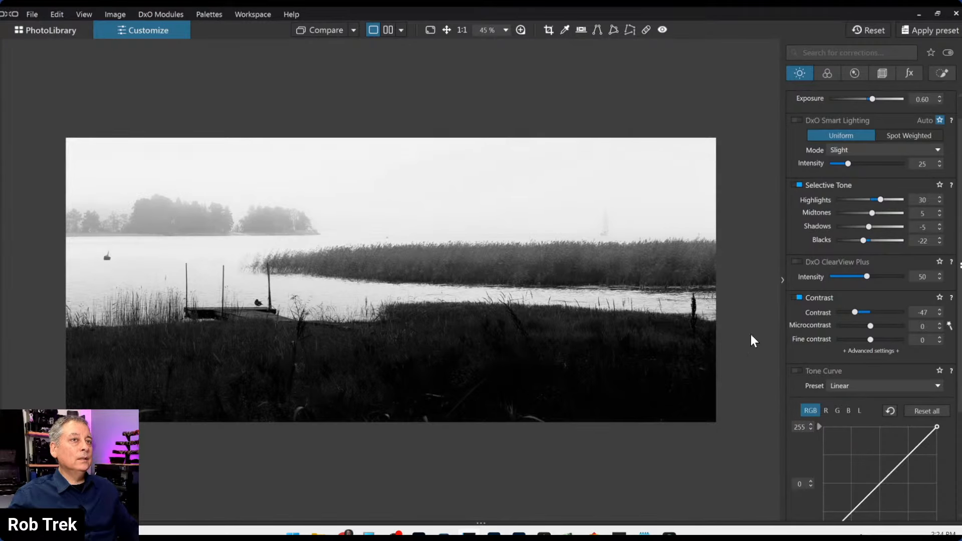
# - Compare the edited panorama with the uncorrected original in side-by-side top/bottom and left/right layouts
pyautogui.click(782, 279)
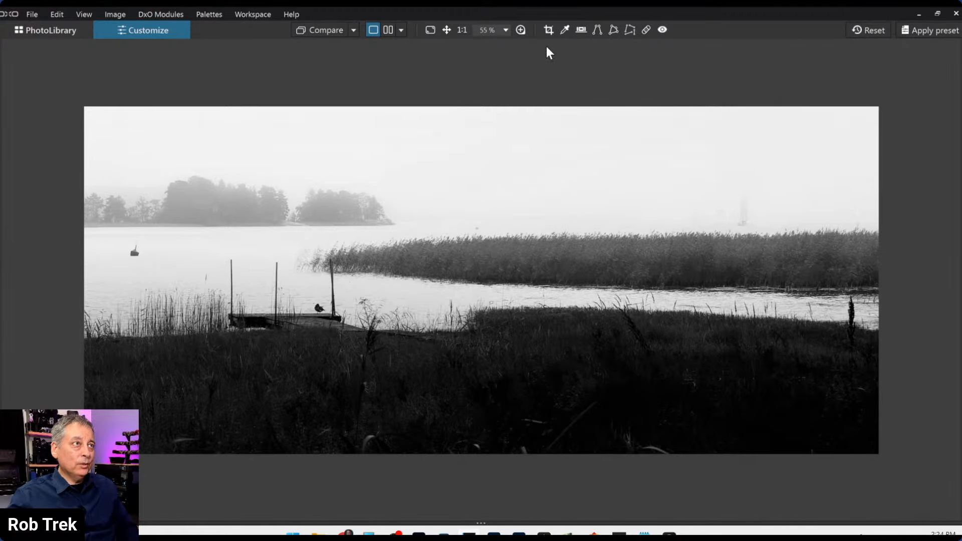
pyautogui.click(402, 30)
pyautogui.click(419, 54)
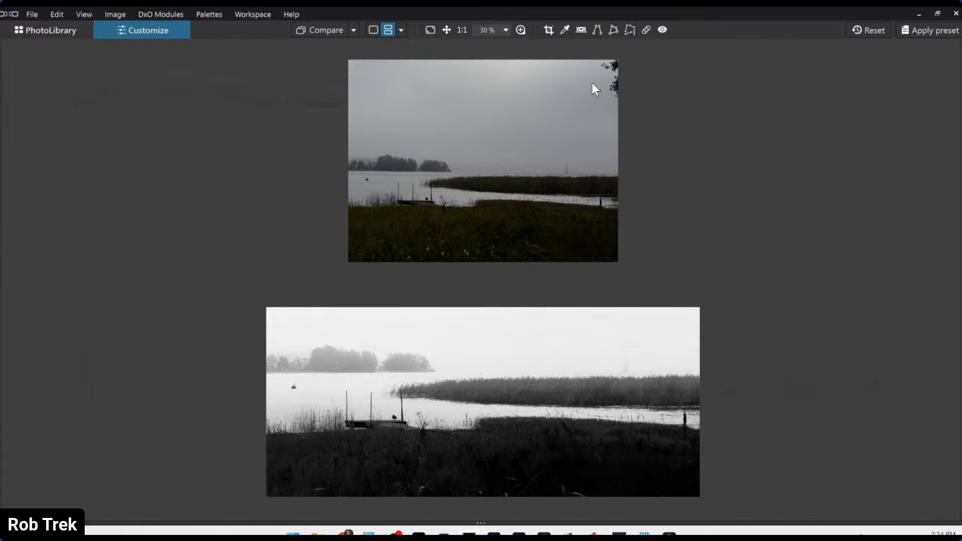
pyautogui.click(401, 30)
pyautogui.click(411, 48)
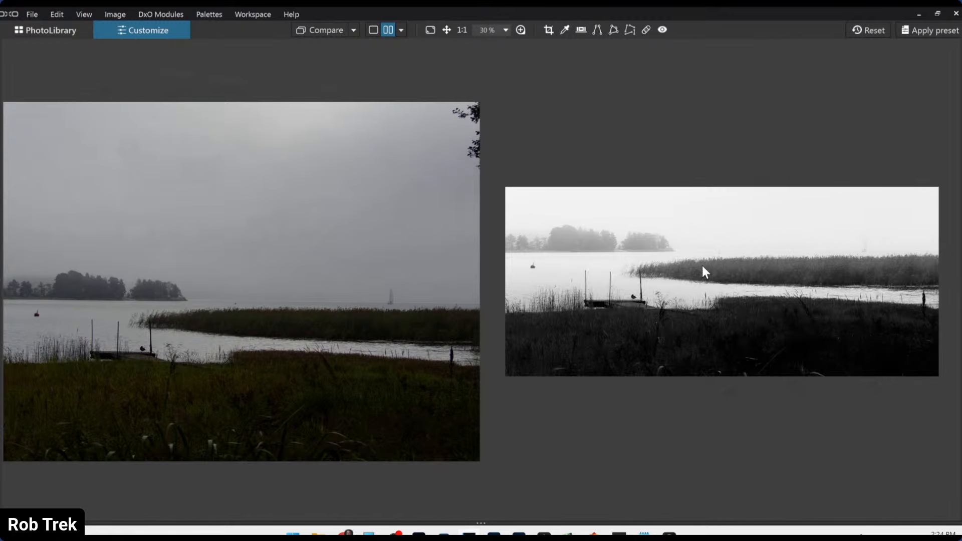
# - Compare the original and the edit in a left/right split view, moving the divider across the whole image
pyautogui.click(404, 33)
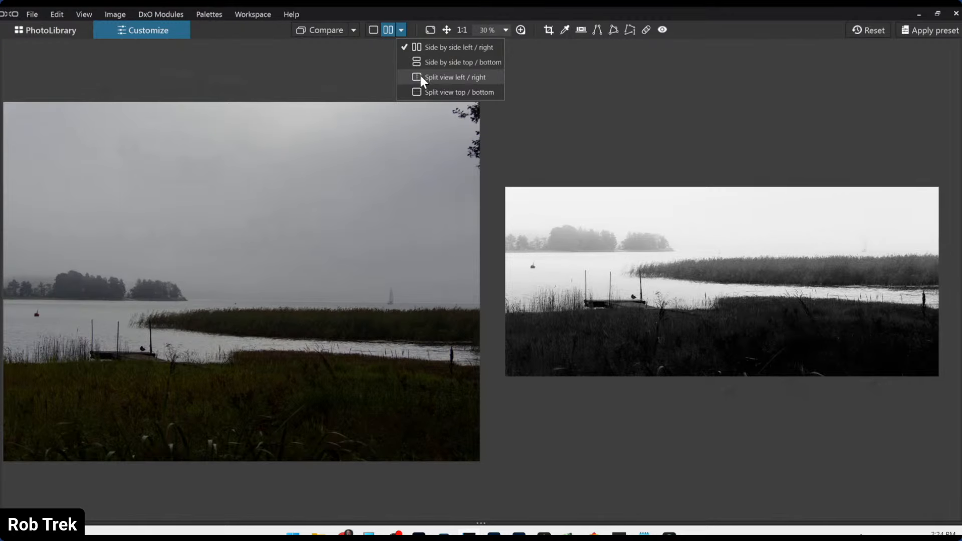
pyautogui.click(419, 74)
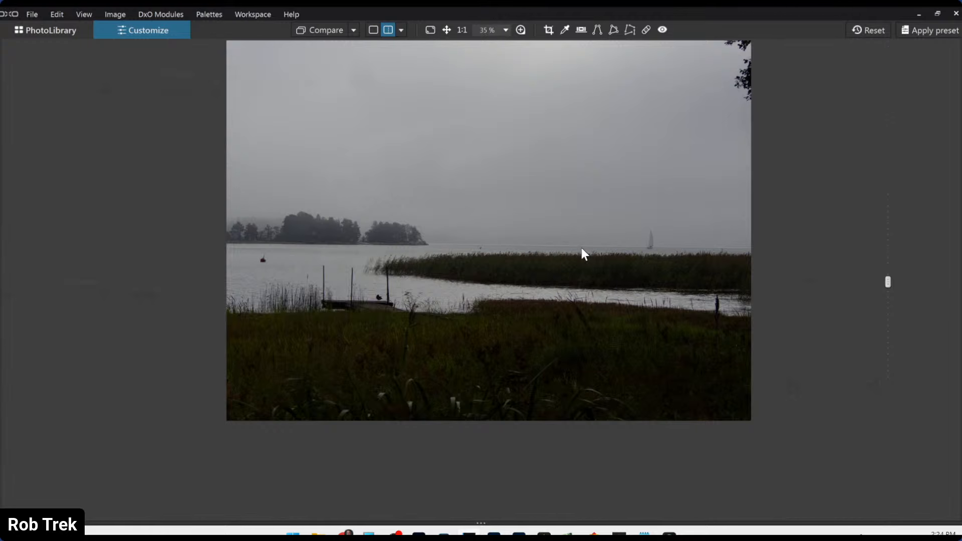
pyautogui.moveTo(888, 282); pyautogui.dragTo(108, 226)
pyautogui.scroll(1, 377, 272)
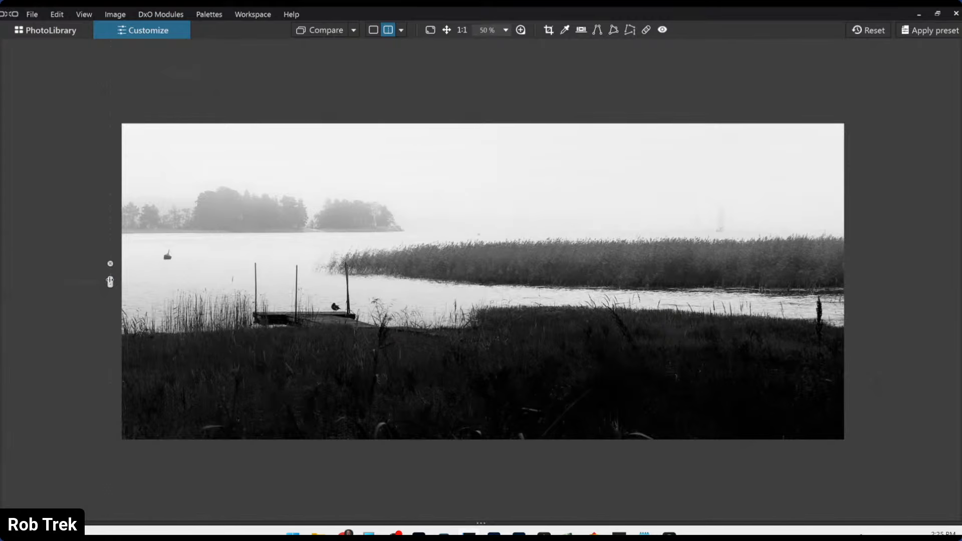
pyautogui.moveTo(110, 282); pyautogui.dragTo(62, 262)
# - Check the available comparison options, toggle the uncorrected original against the edit, and return to the single-image view
pyautogui.click(406, 30)
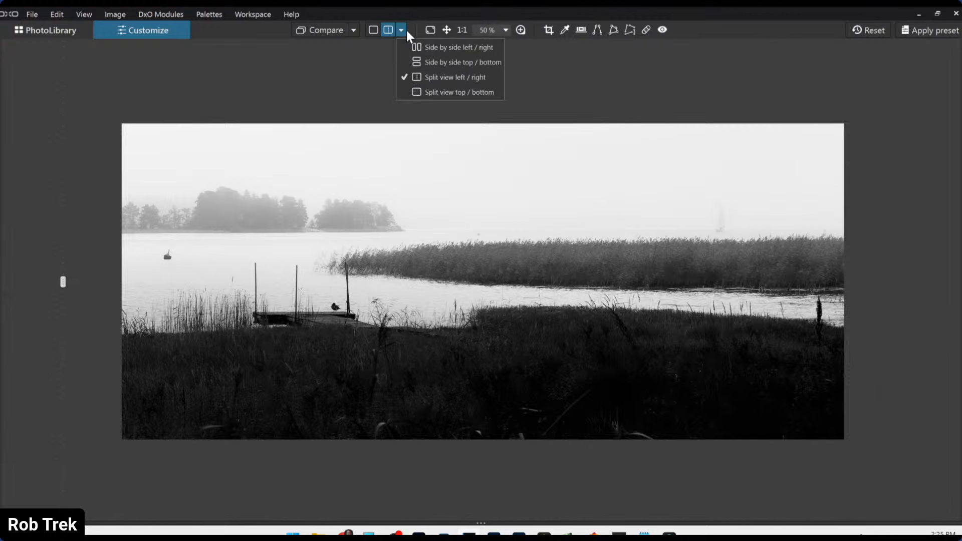
pyautogui.click(406, 30)
pyautogui.click(354, 30)
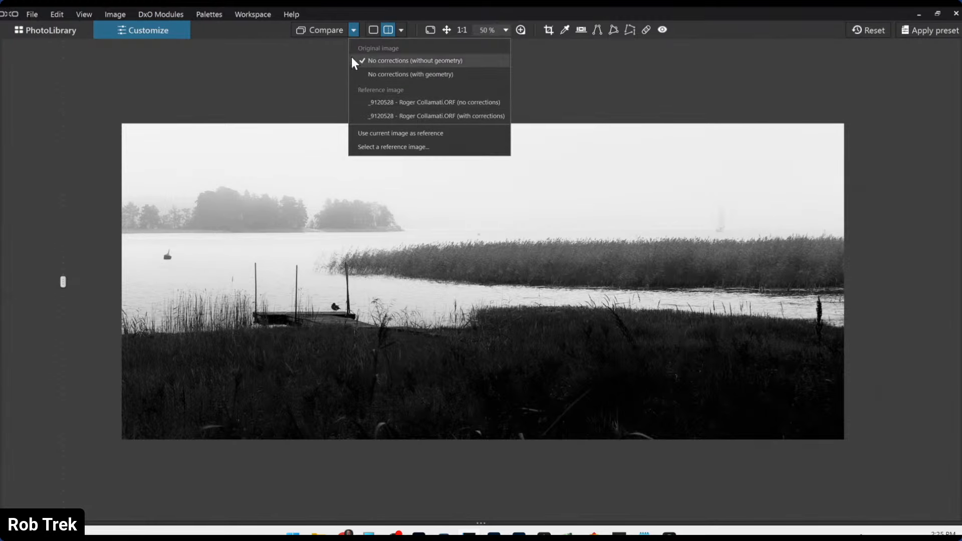
pyautogui.click(330, 29)
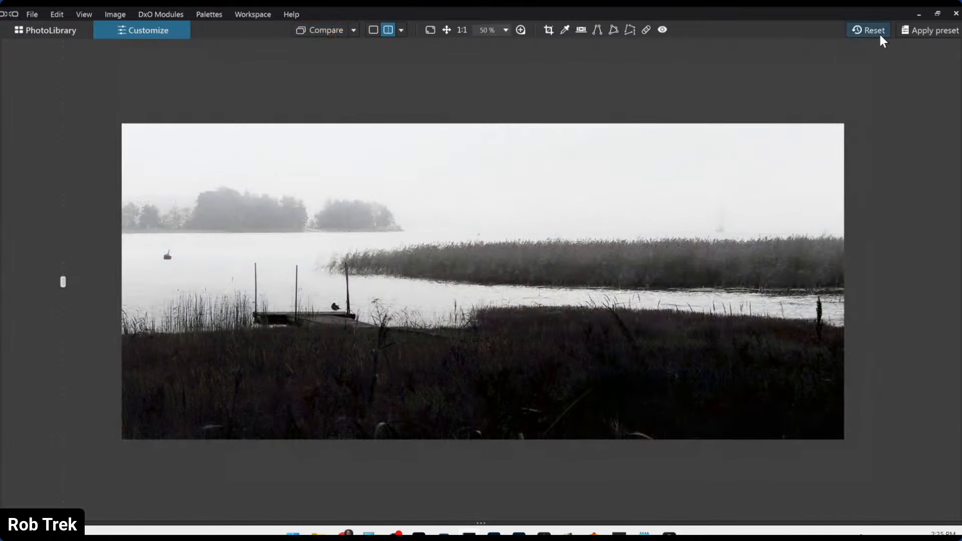
pyautogui.click(337, 33)
pyautogui.click(372, 30)
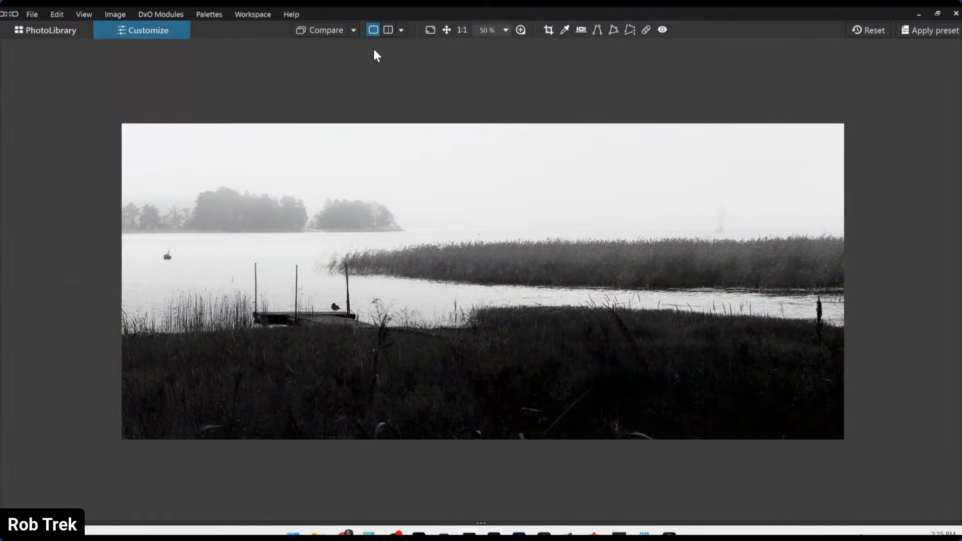
# - Set the black-and-white panorama as the reference image in the photo library and compare it with the colour JPG edit
pyautogui.click(71, 30)
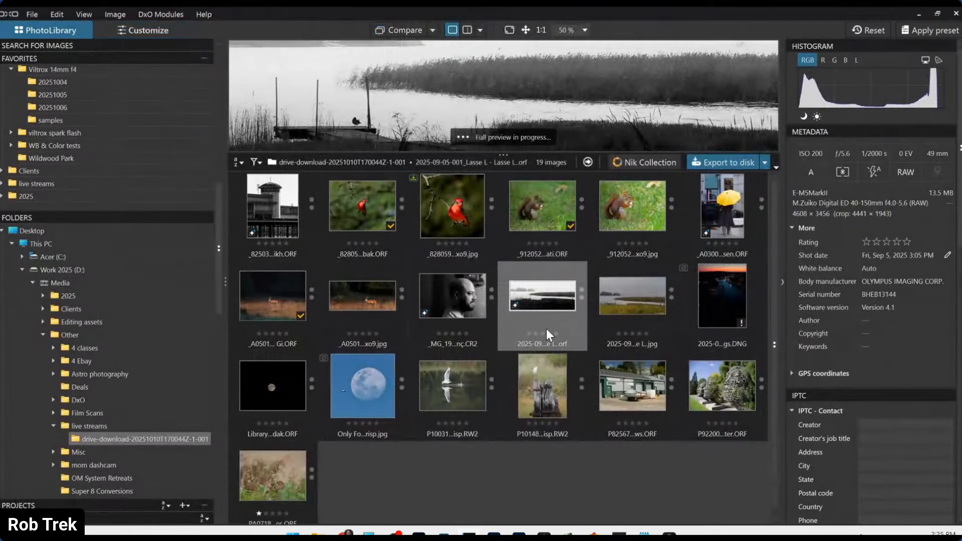
pyautogui.rightClick(543, 291)
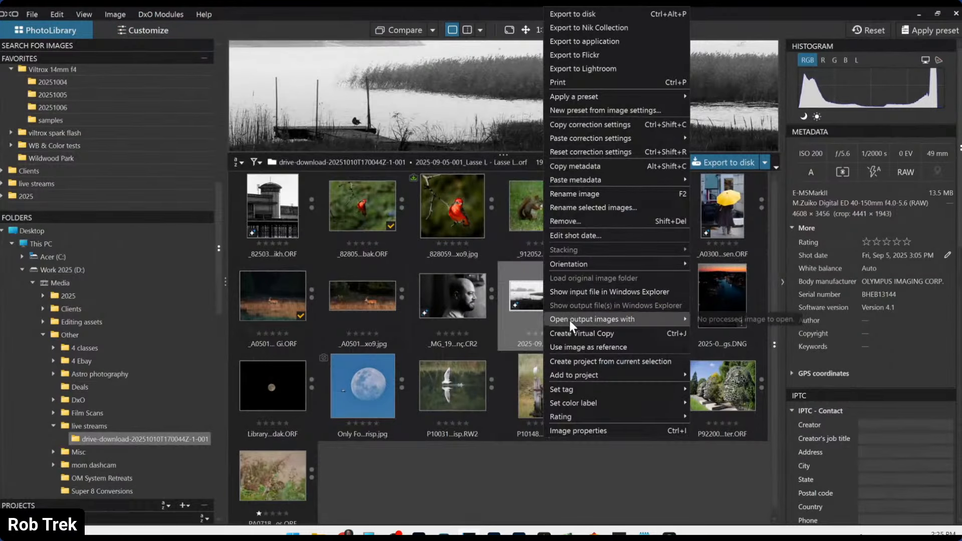
pyautogui.click(579, 347)
pyautogui.click(611, 302)
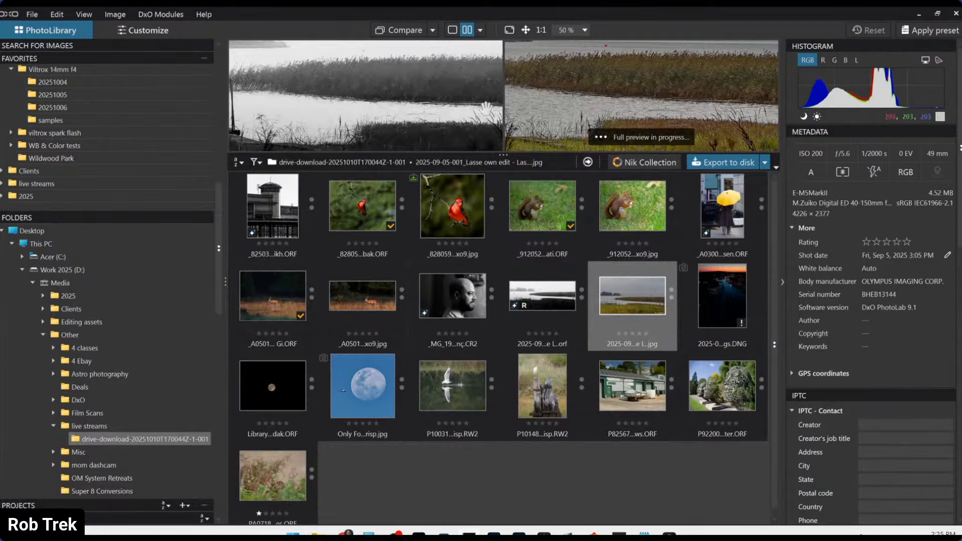
# - Open the black-and-white panorama for customizing and compare it with the reference image without corrections
pyautogui.click(581, 301)
pyautogui.doubleClick(558, 306)
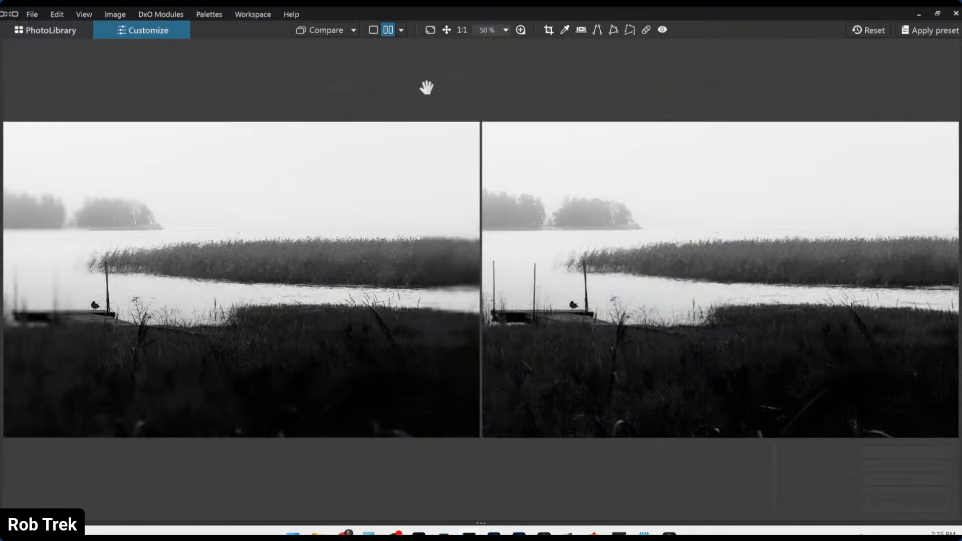
pyautogui.click(354, 31)
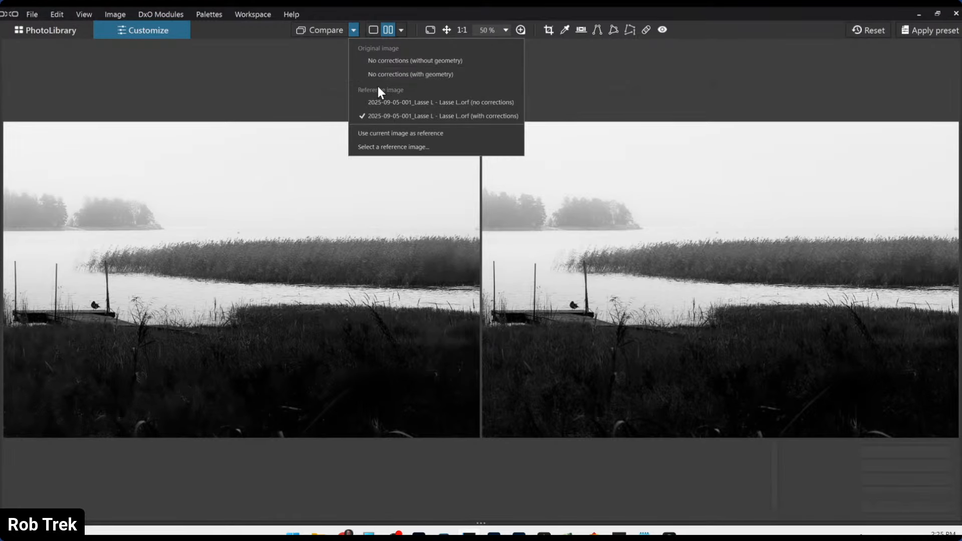
pyautogui.click(385, 103)
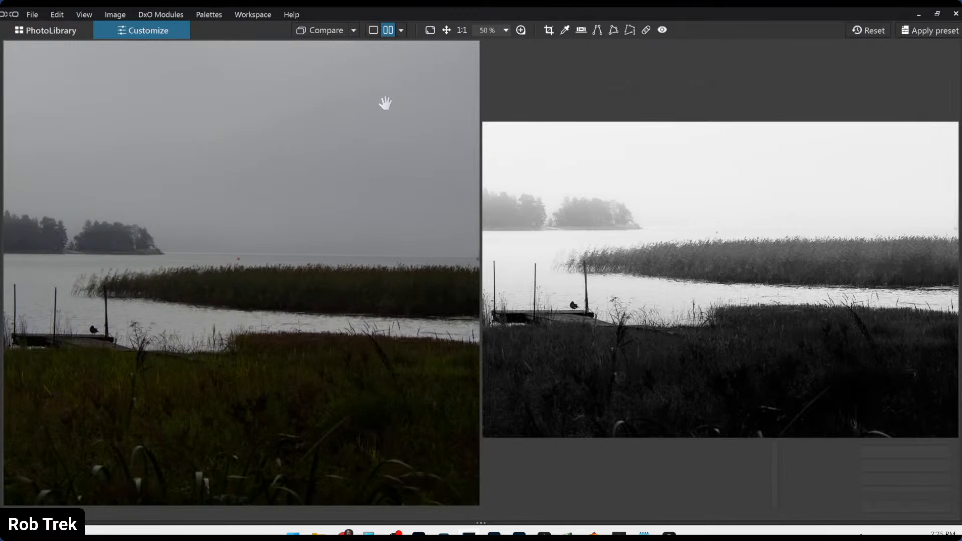
# - Back in the photo library, select the colour JPG edit, hide the side palettes and enlarge the preview area
pyautogui.click(59, 30)
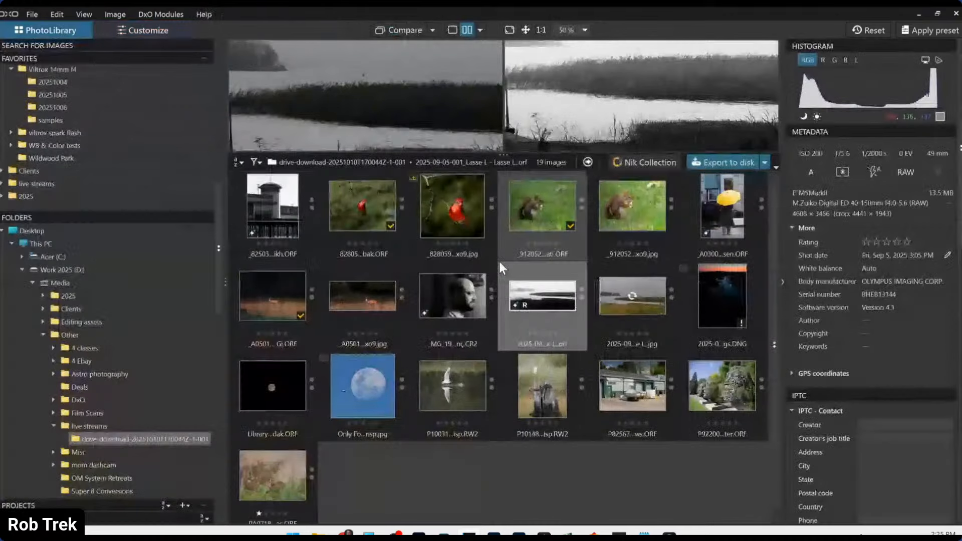
pyautogui.click(617, 306)
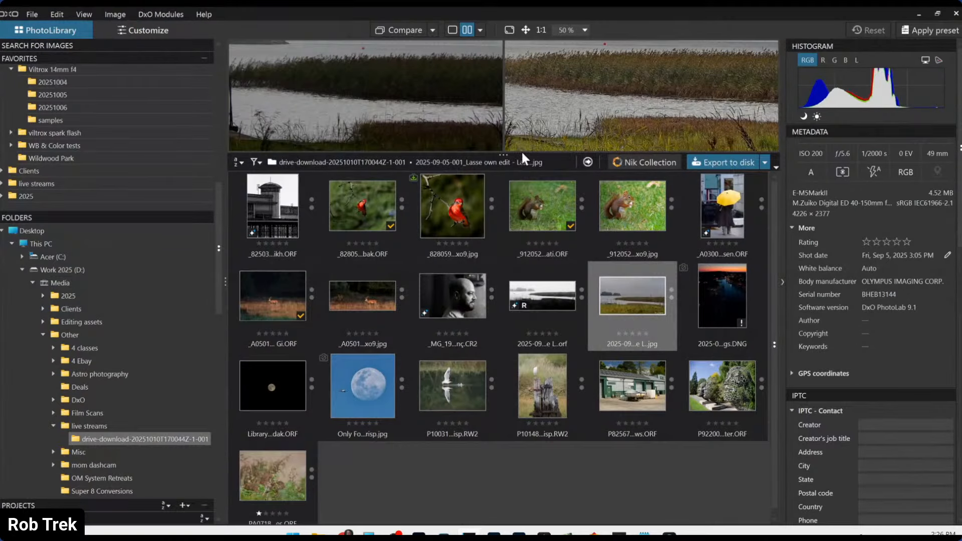
pyautogui.press('F9')
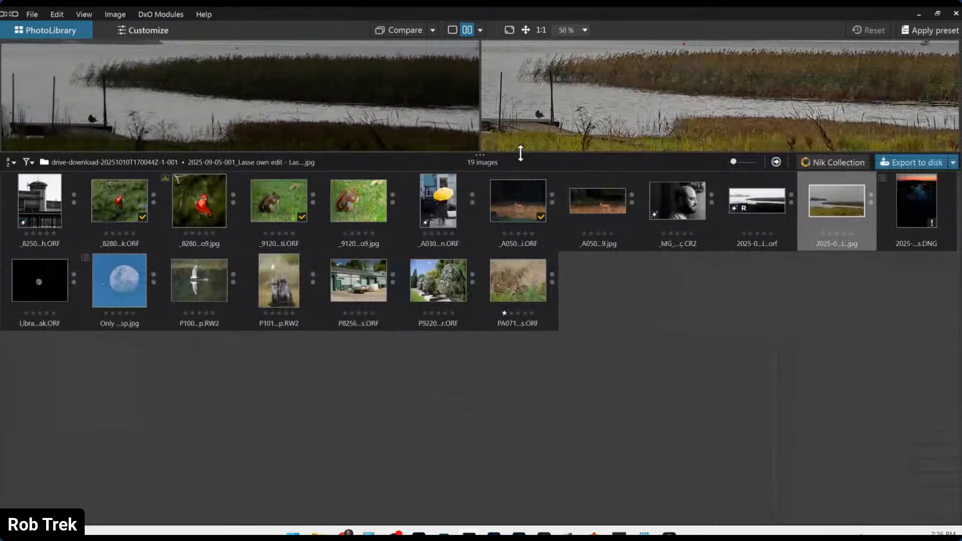
pyautogui.moveTo(521, 154); pyautogui.dragTo(549, 300)
# - Compare the uncorrected reference with the black-and-white panorama and the colour JPG in turn, enlarging the preview area further
pyautogui.click(756, 346)
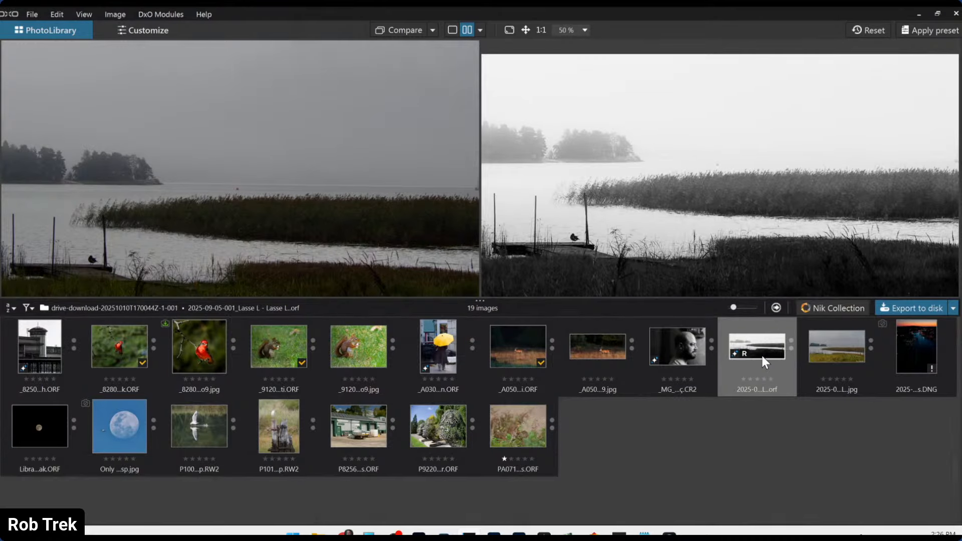
pyautogui.click(810, 350)
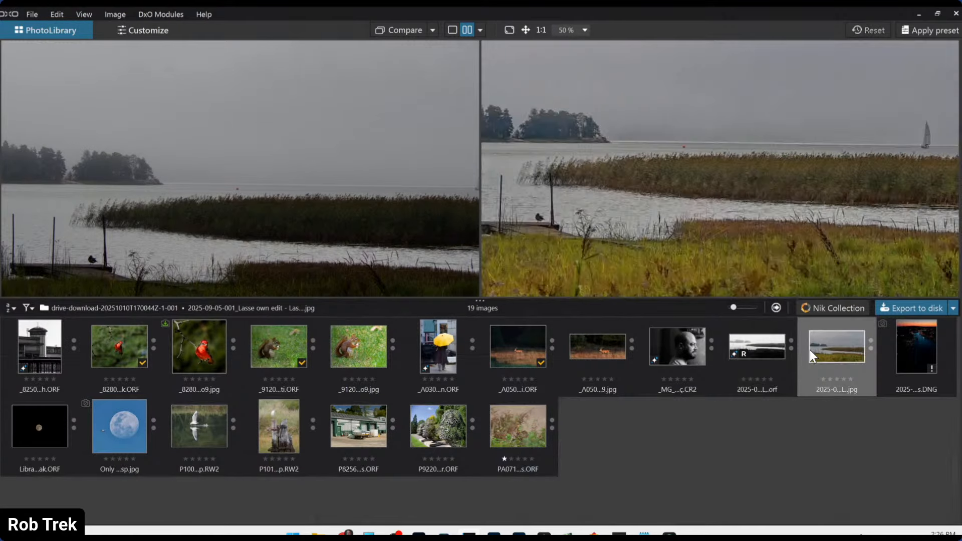
pyautogui.click(764, 350)
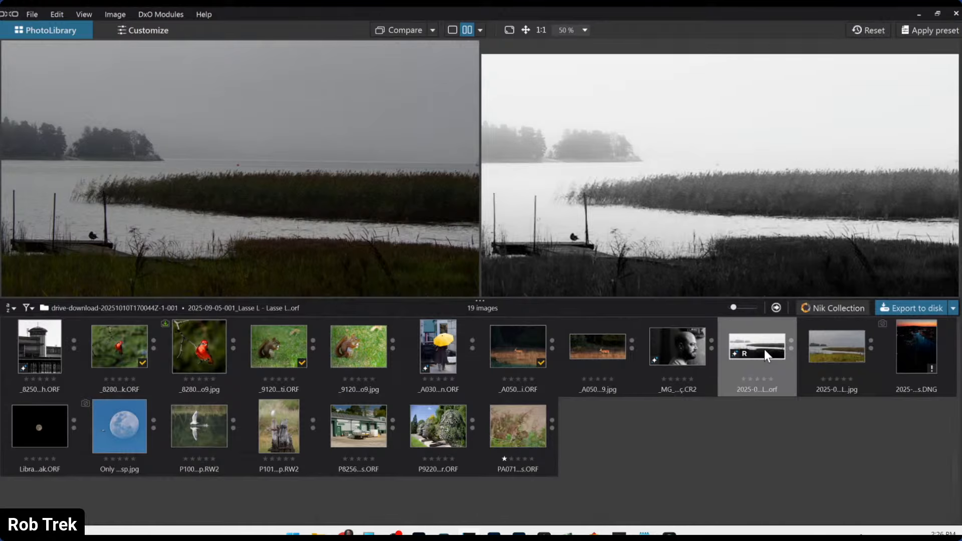
pyautogui.moveTo(571, 300); pyautogui.dragTo(570, 429)
pyautogui.scroll(-4, 358, 287)
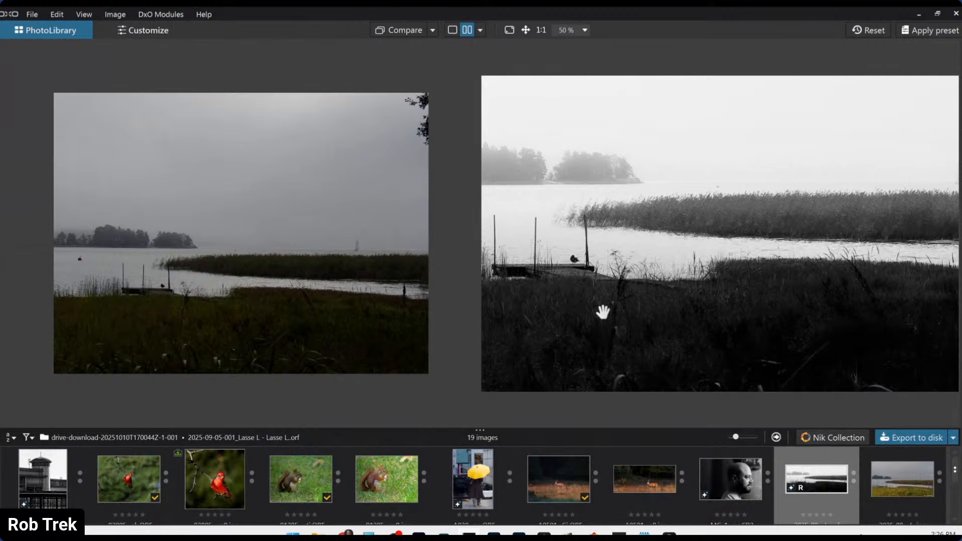
# - Use the corrected black-and-white panorama as the reference again and compare it side by side with the colour JPG edit
pyautogui.rightClick(831, 481)
pyautogui.click(769, 389)
pyautogui.click(888, 477)
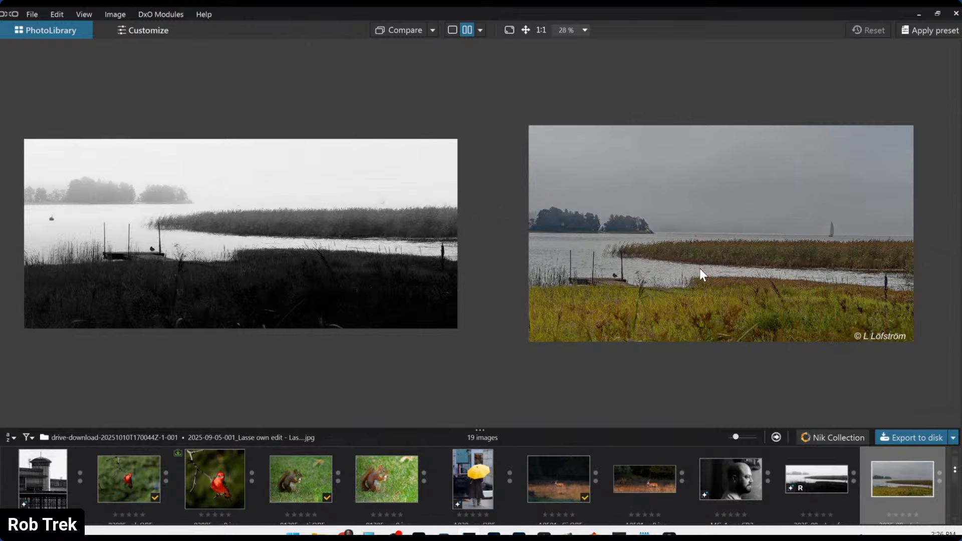
pyautogui.scroll(1, 403, 269)
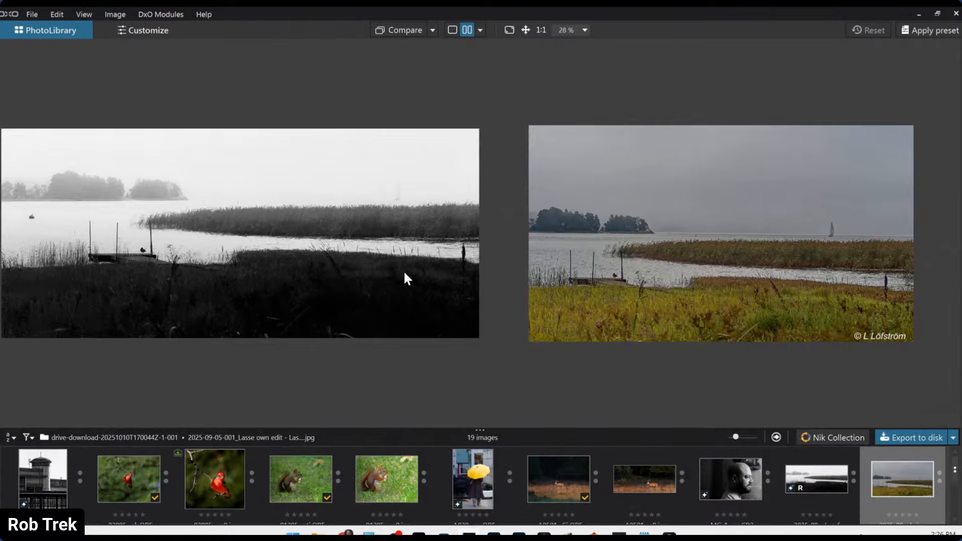
pyautogui.scroll(1, 533, 308)
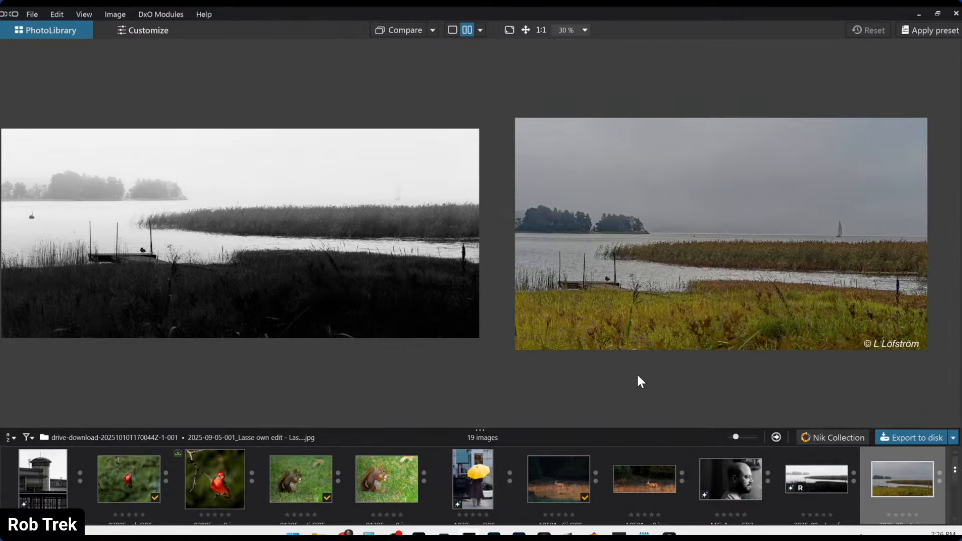
pyautogui.scroll(-1, 461, 334)
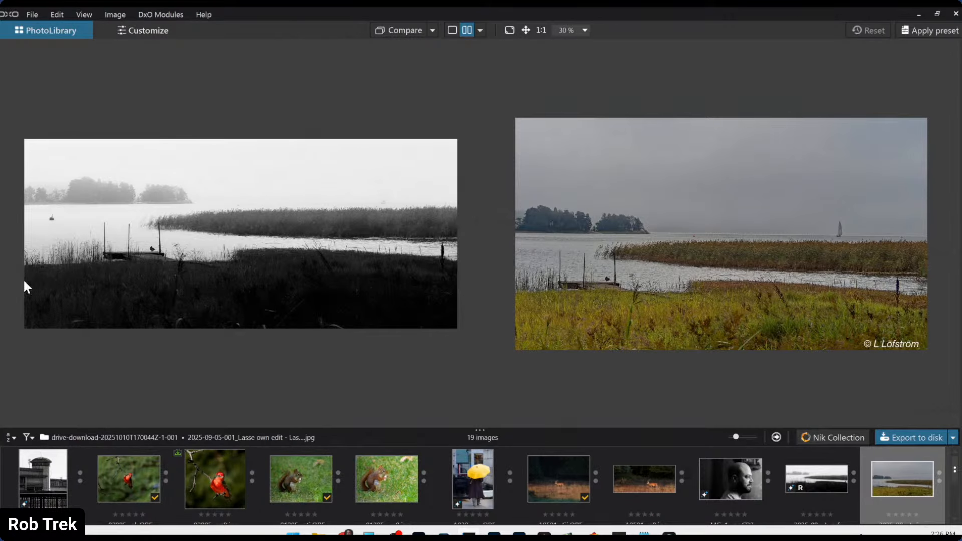
# - Return to the single-image view, show the side palettes again and select the harbour sunset DNG in the filmstrip
pyautogui.click(449, 31)
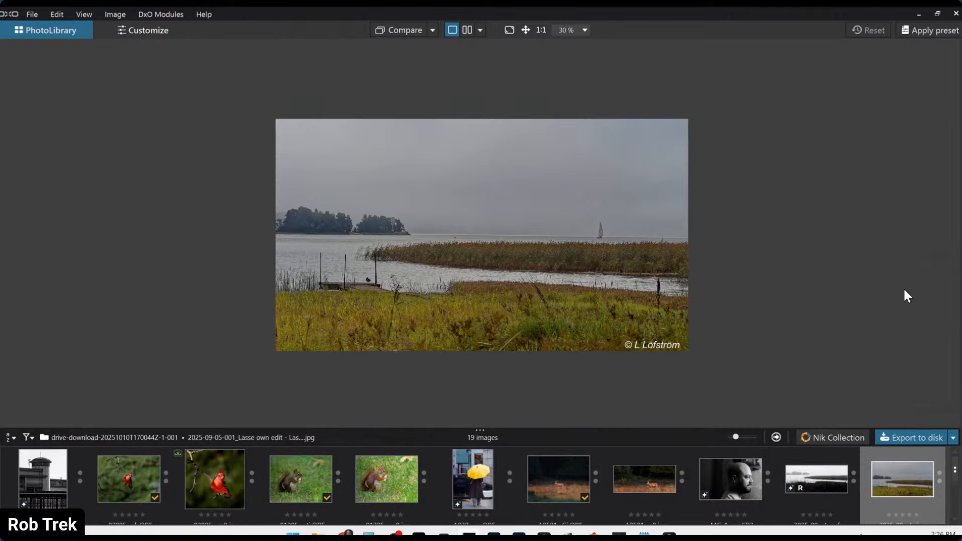
pyautogui.press('F9')
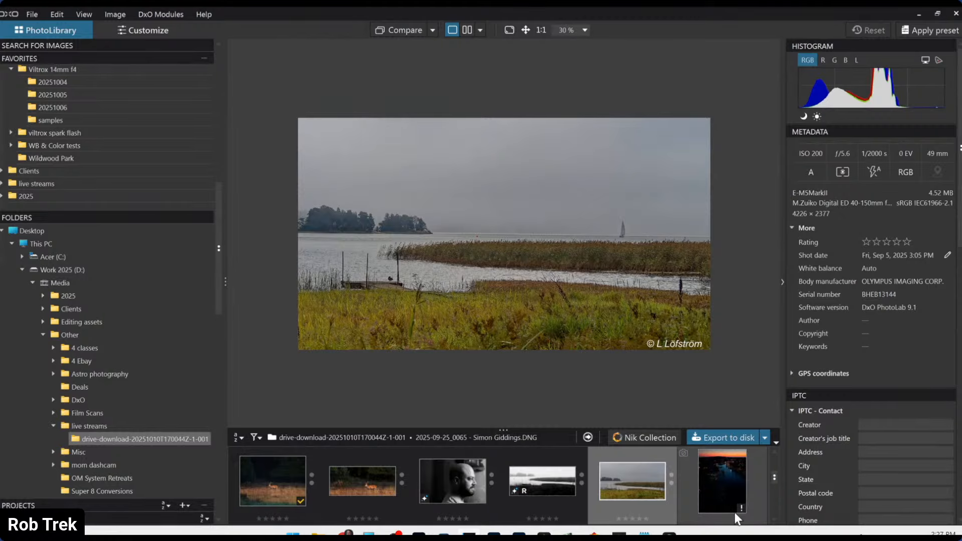
pyautogui.scroll(-3, 723, 505)
pyautogui.scroll(3, 451, 481)
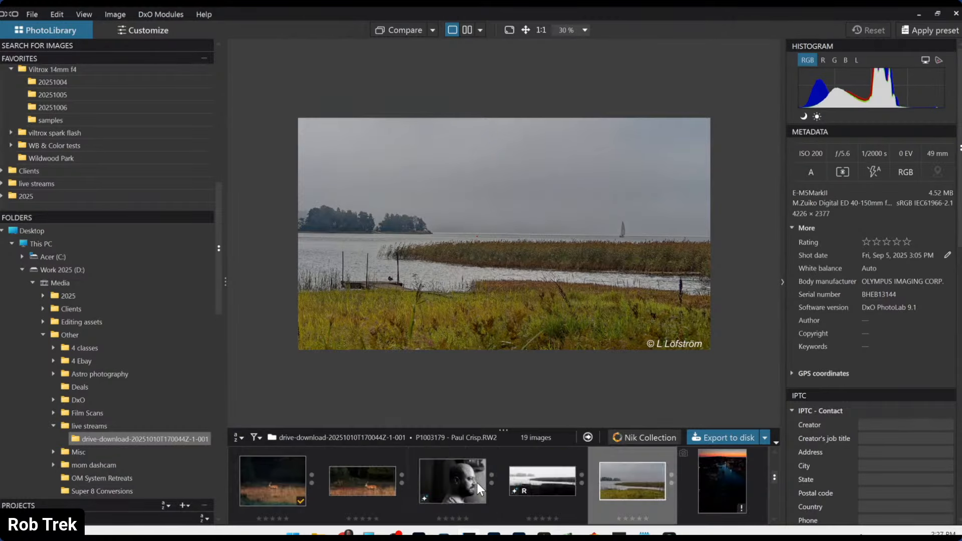
pyautogui.click(729, 473)
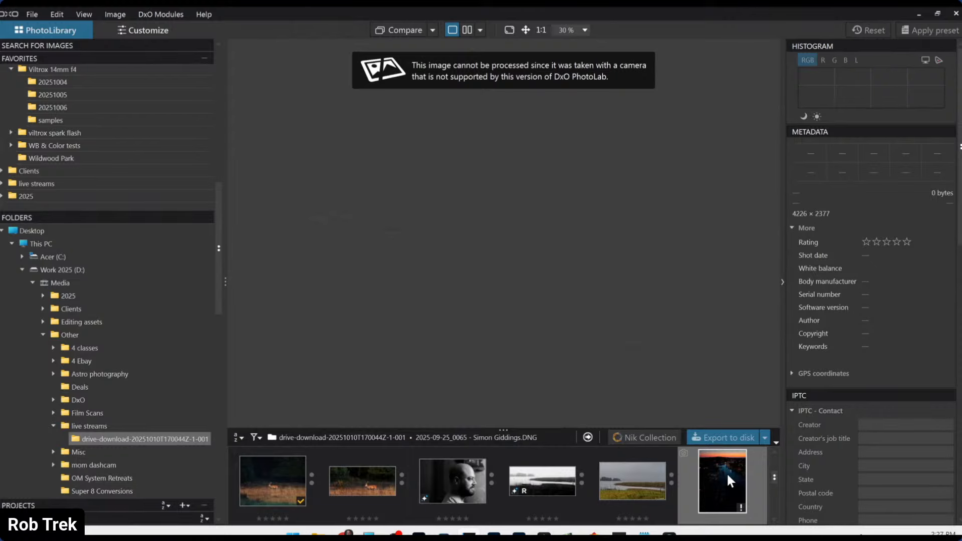
# - Show the harbour DNG's input file in Windows Explorer and open it with Adobe Photoshop 2025
pyautogui.rightClick(728, 476)
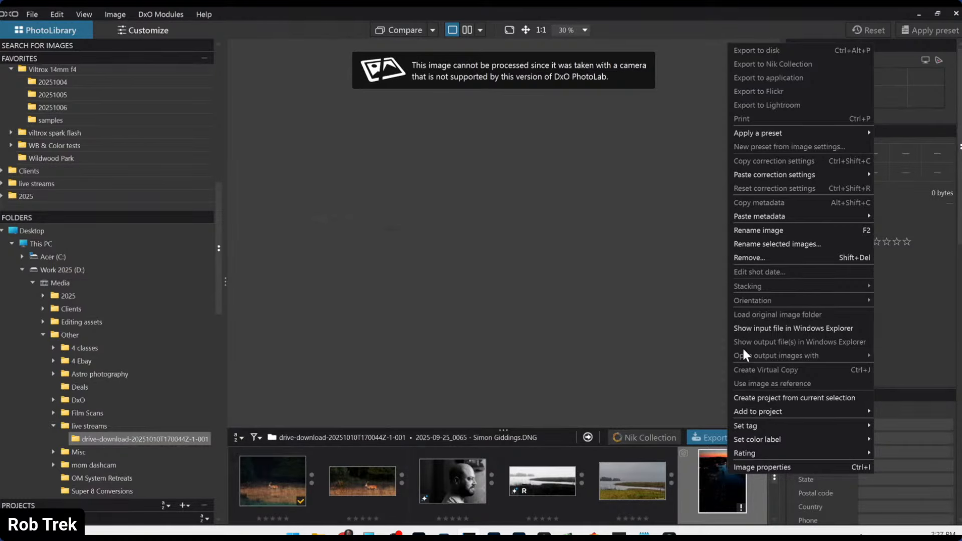
pyautogui.click(746, 333)
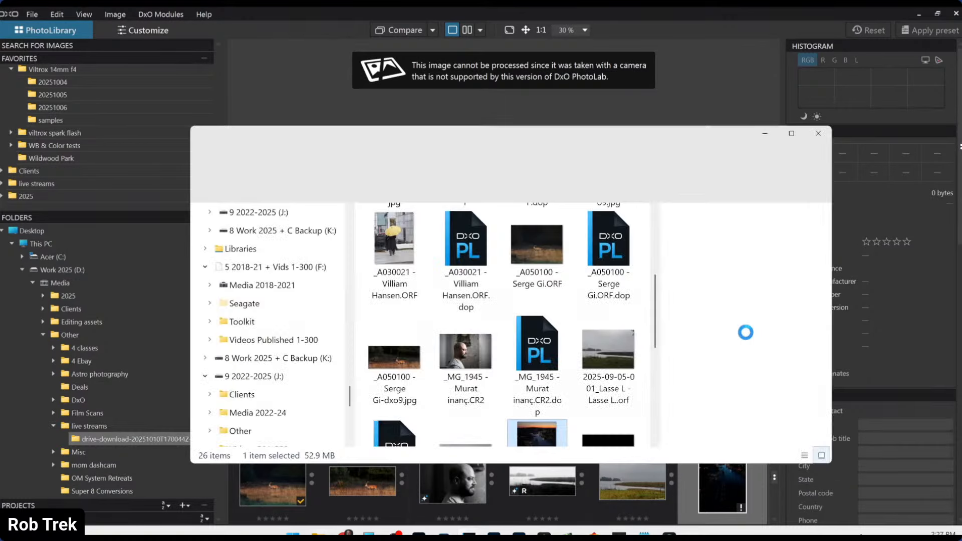
pyautogui.scroll(-2, 645, 374)
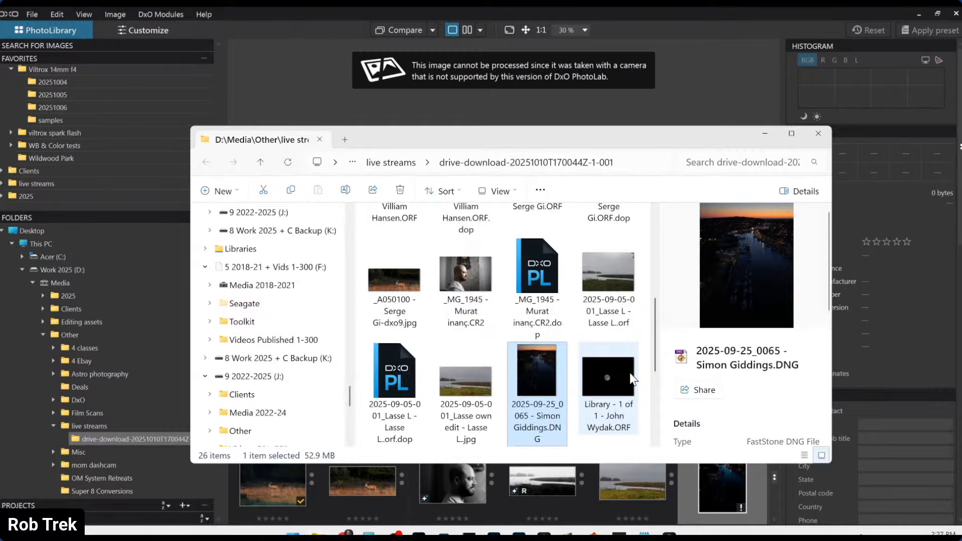
pyautogui.rightClick(527, 273)
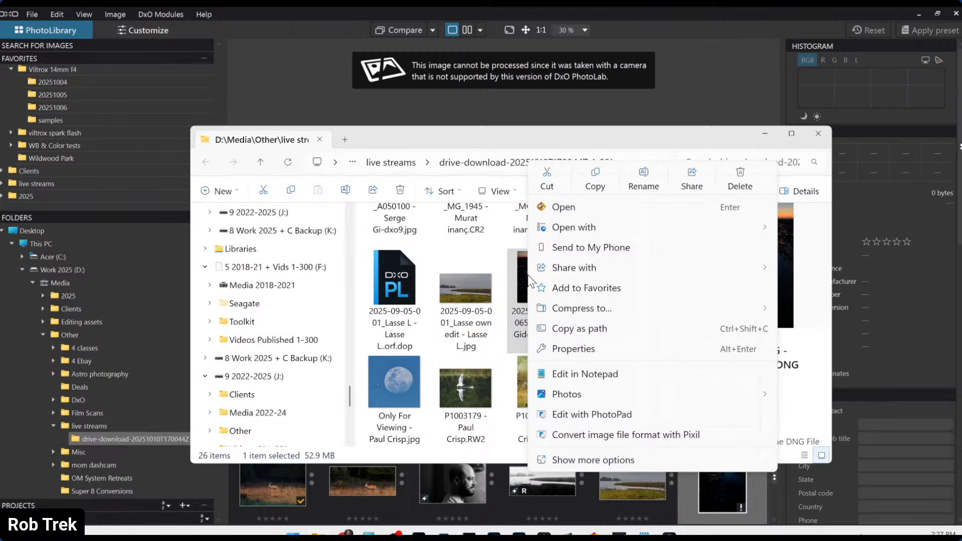
pyautogui.moveTo(701, 227)
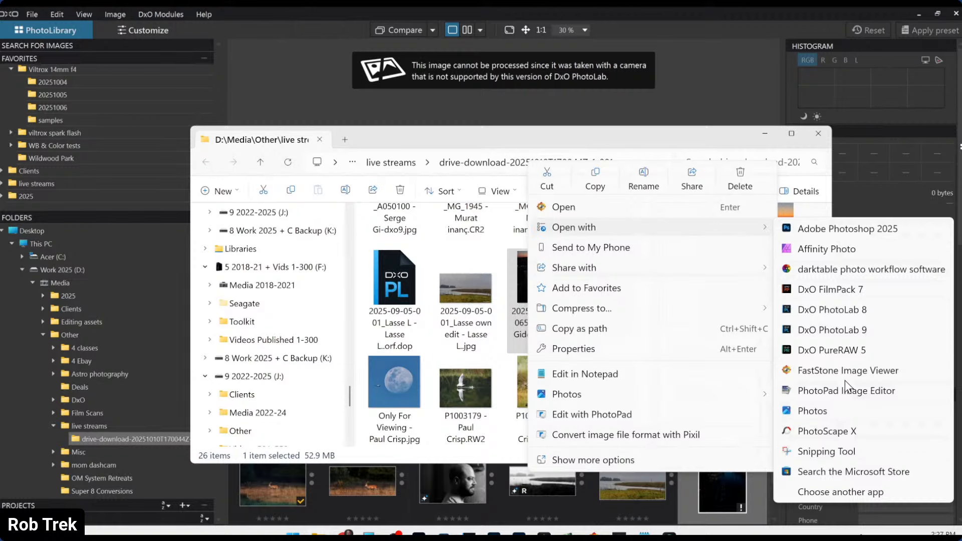
pyautogui.click(834, 229)
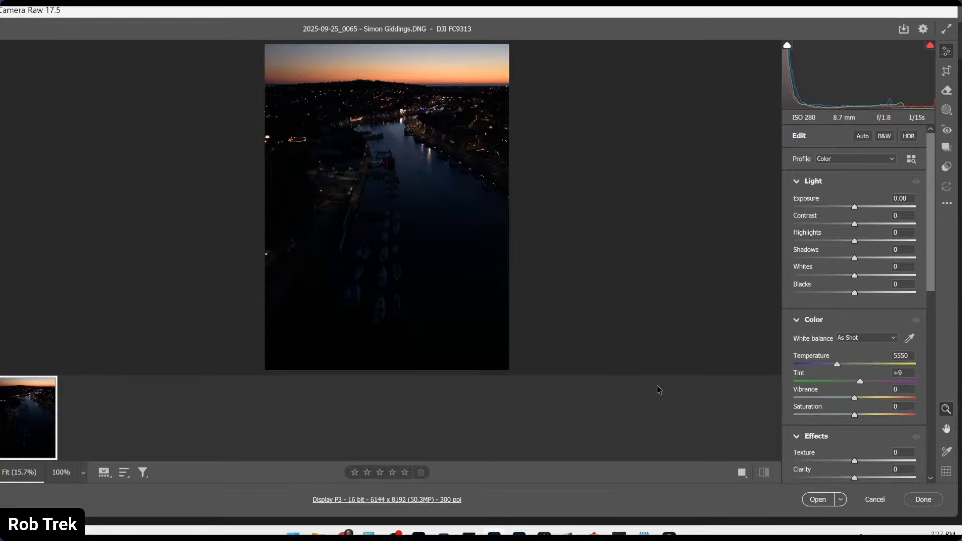
# - Open the raw image from Camera Raw without adjustments and save it as an uncompressed TIFF in the same folder
pyautogui.click(820, 500)
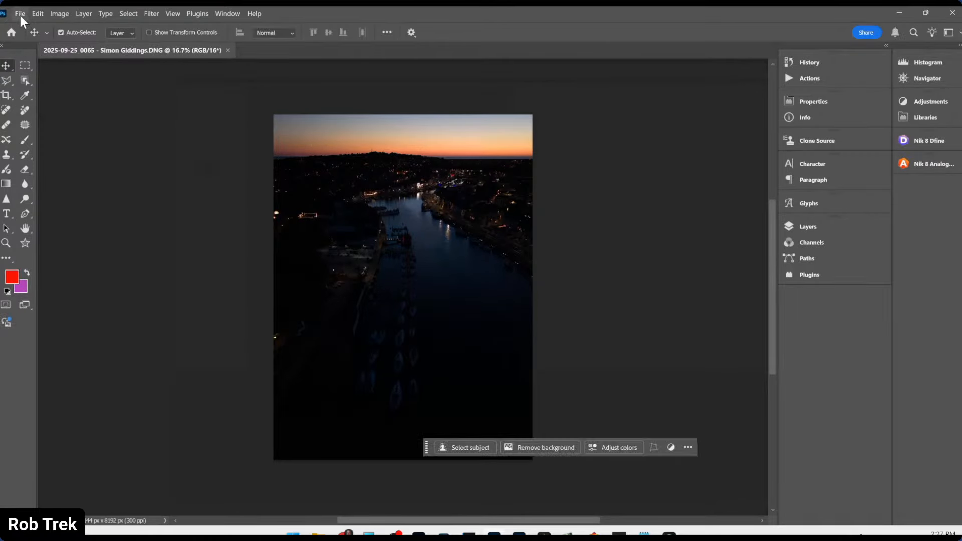
pyautogui.click(19, 13)
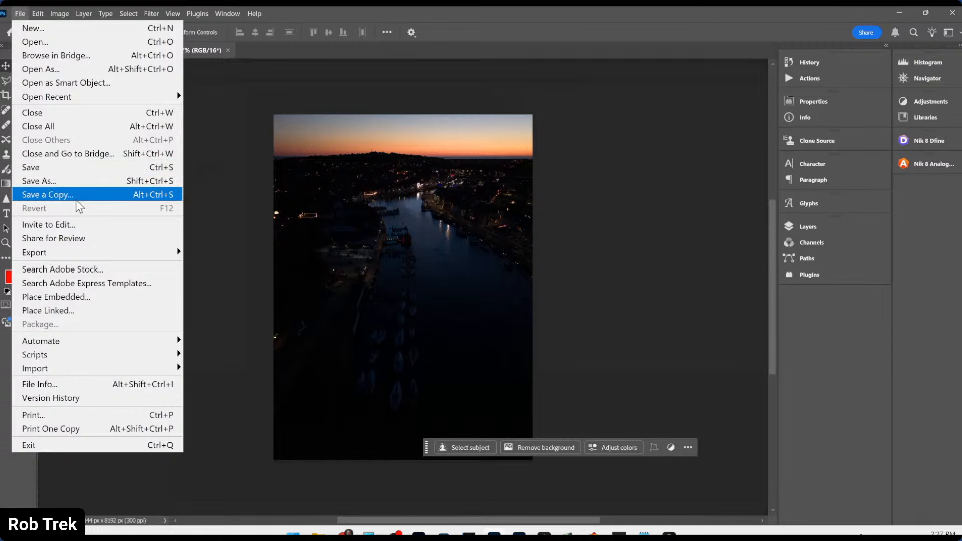
pyautogui.click(77, 184)
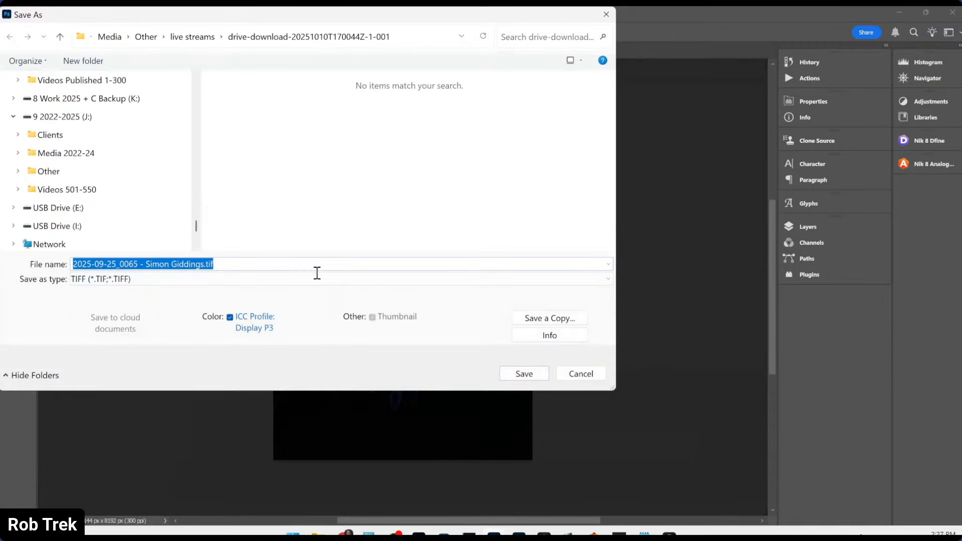
pyautogui.click(533, 374)
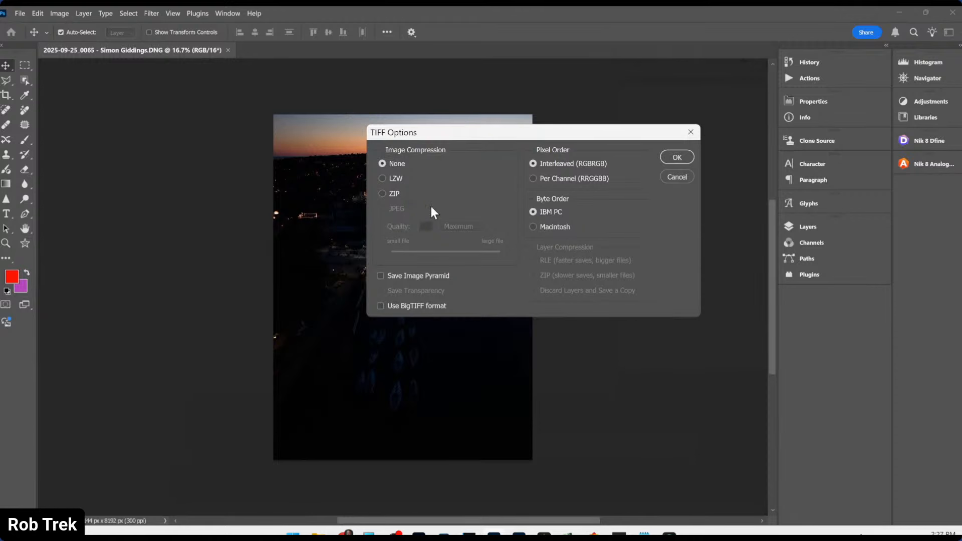
pyautogui.click(672, 157)
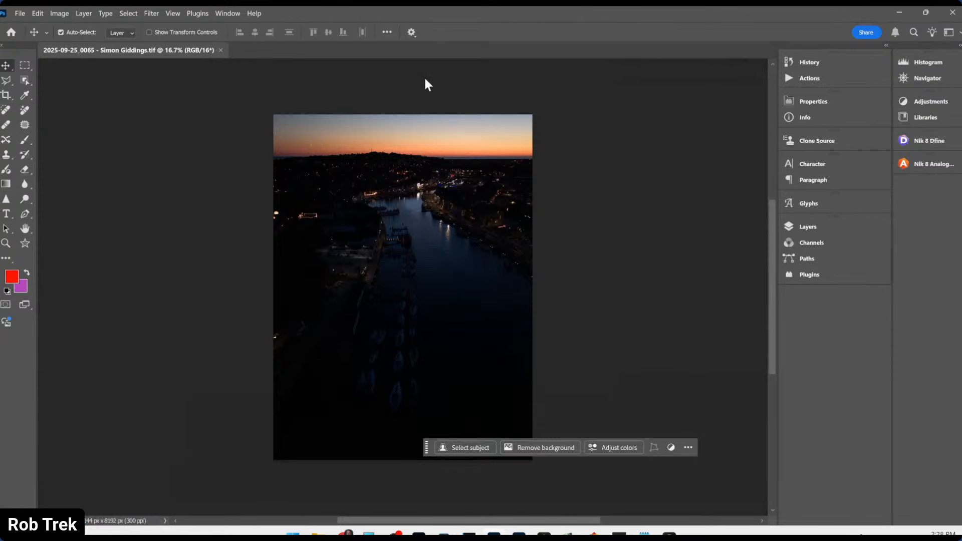
# - Close Photoshop and the Explorer window, and open the new harbour TIFF for customizing in PhotoLab
pyautogui.click(952, 13)
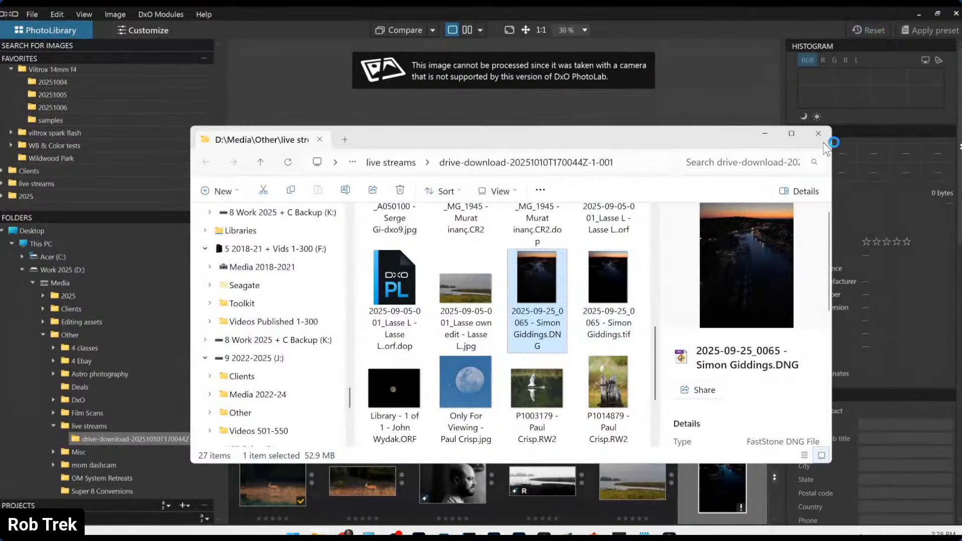
pyautogui.click(821, 141)
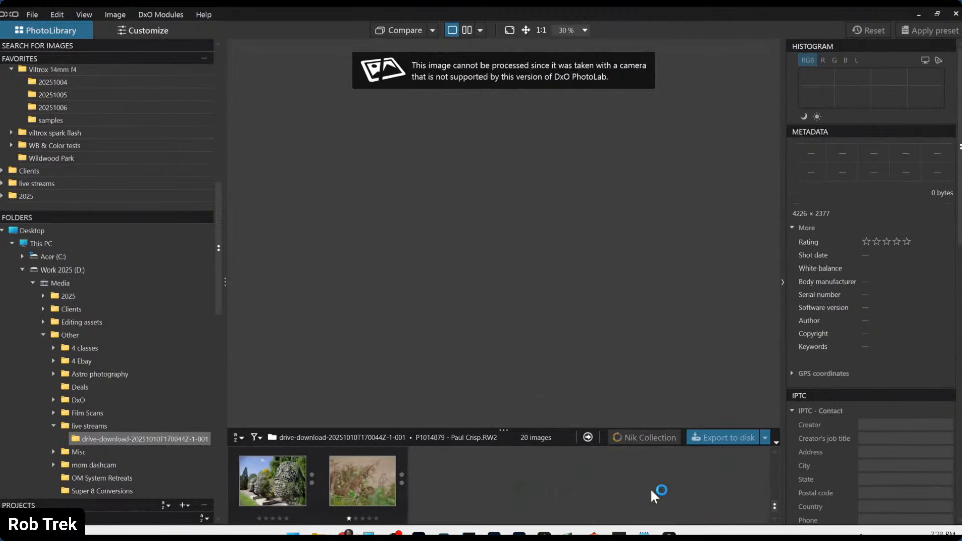
pyautogui.doubleClick(275, 483)
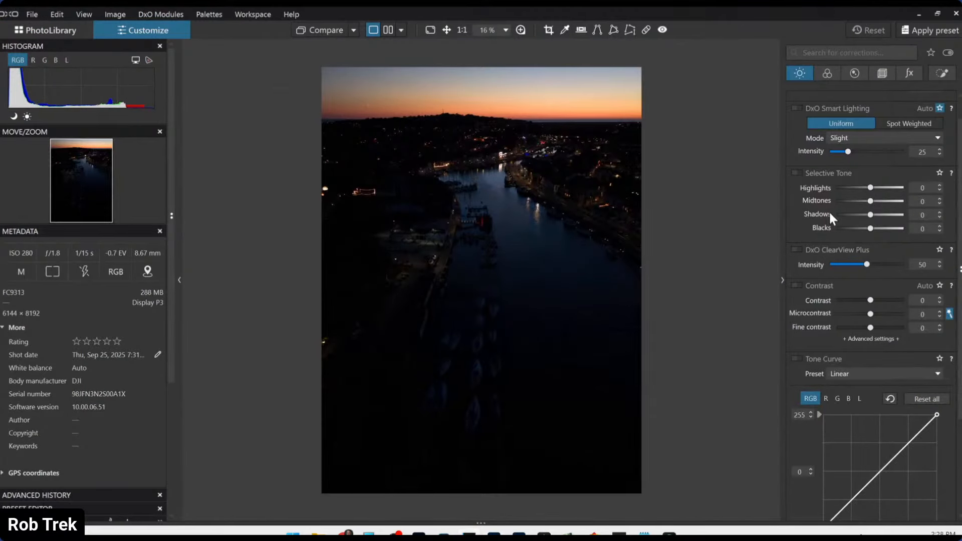
# - Apply the personal 0000 default preset to the harbour image and enable Uniform DxO Smart Lighting in Slight mode at intensity 25
pyautogui.click(797, 108)
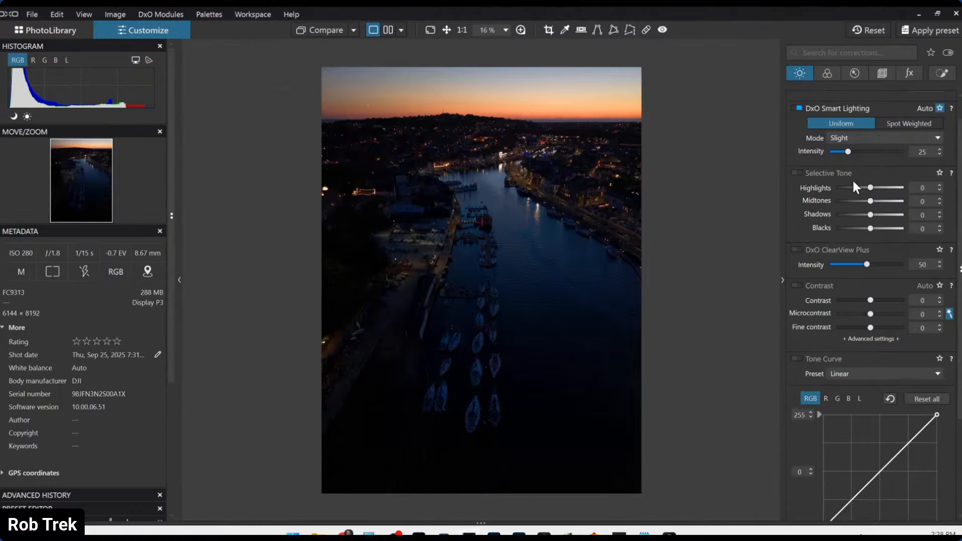
pyautogui.scroll(1, 851, 178)
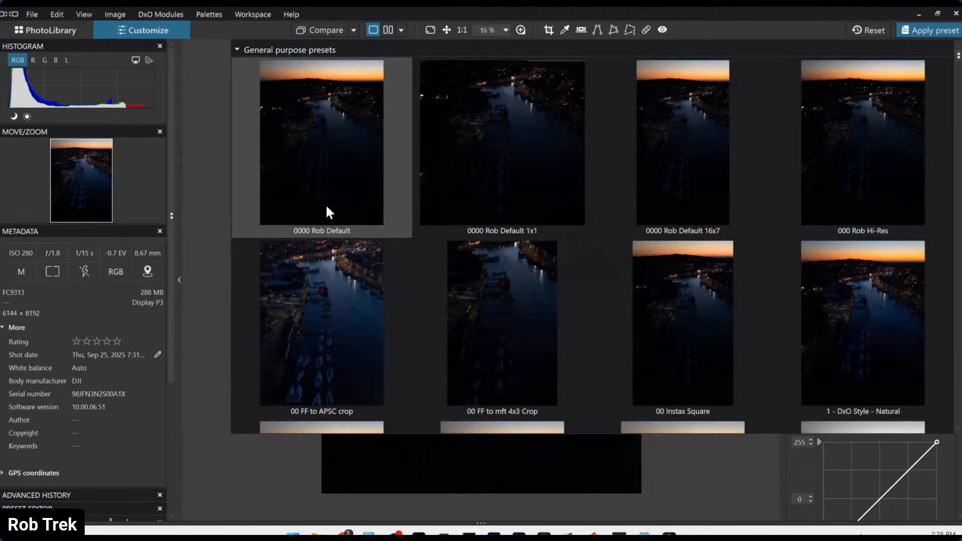
pyautogui.click(328, 212)
pyautogui.click(795, 137)
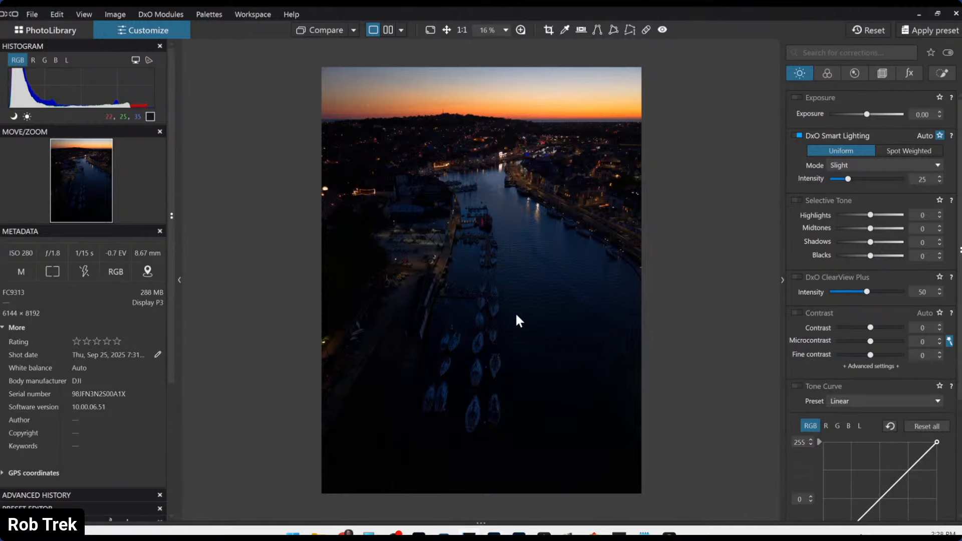
pyautogui.scroll(1, 515, 314)
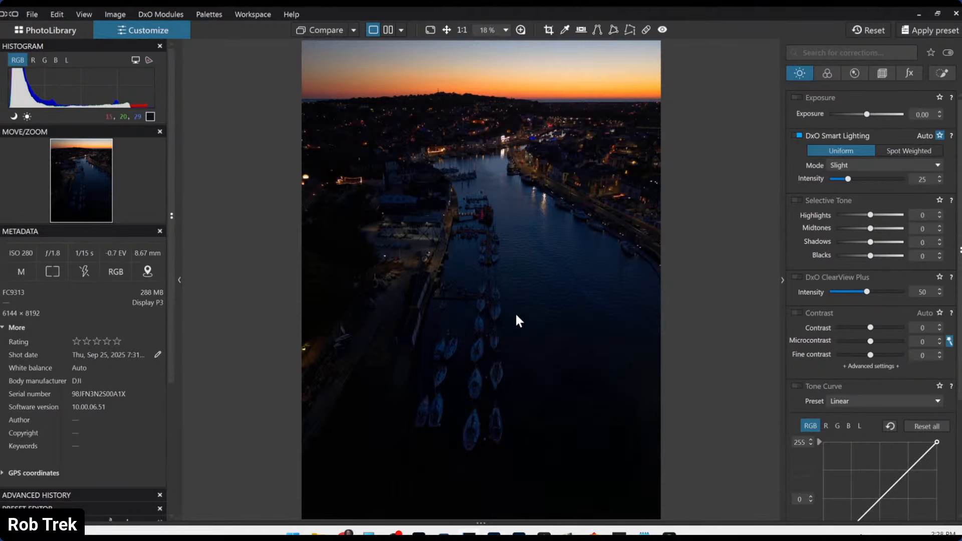
pyautogui.scroll(-1, 517, 316)
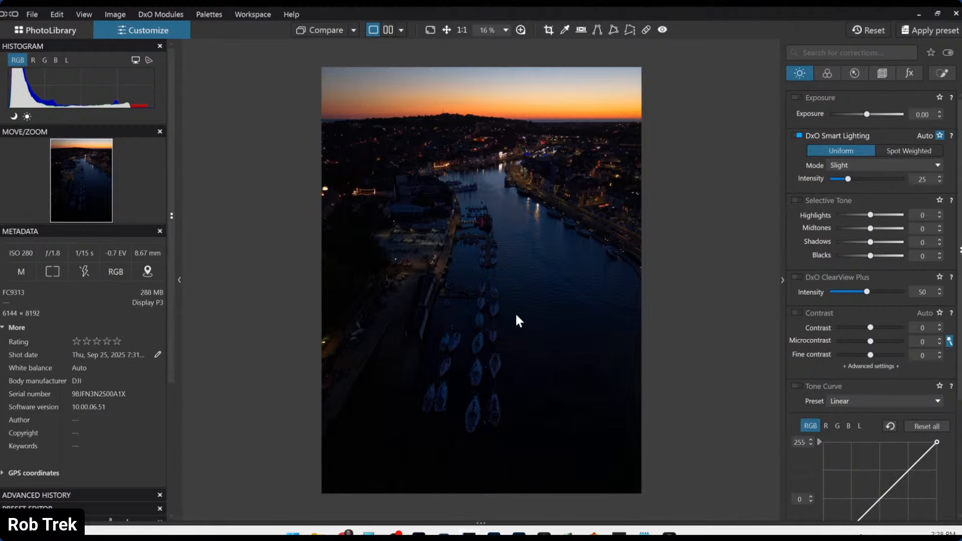
# - Set the manual barrel distortion correction's intensity to 10
pyautogui.click(880, 74)
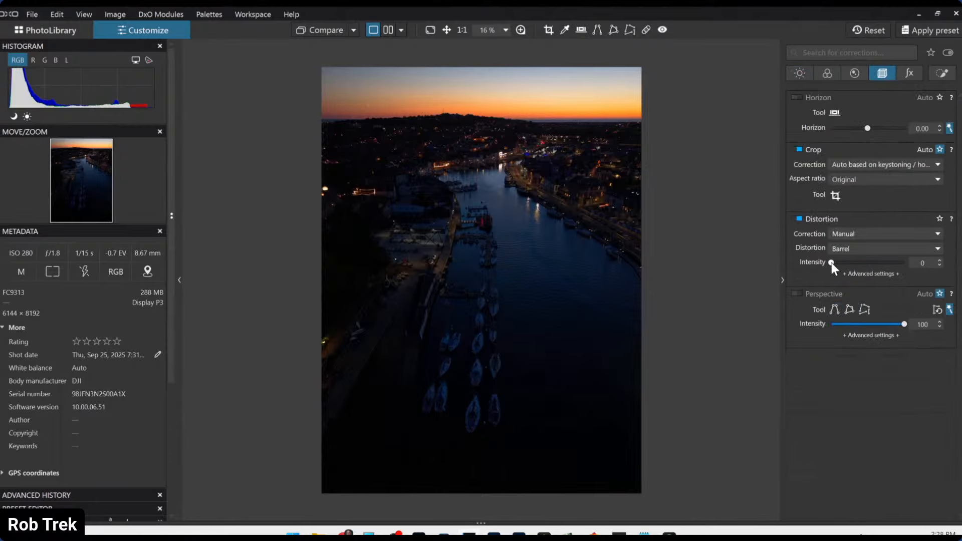
pyautogui.scroll(3, 831, 263)
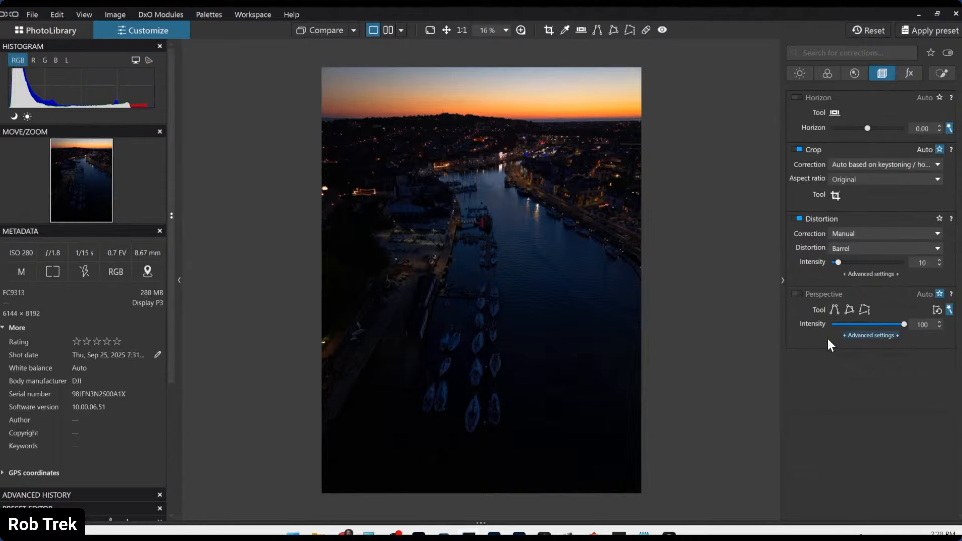
pyautogui.click(826, 74)
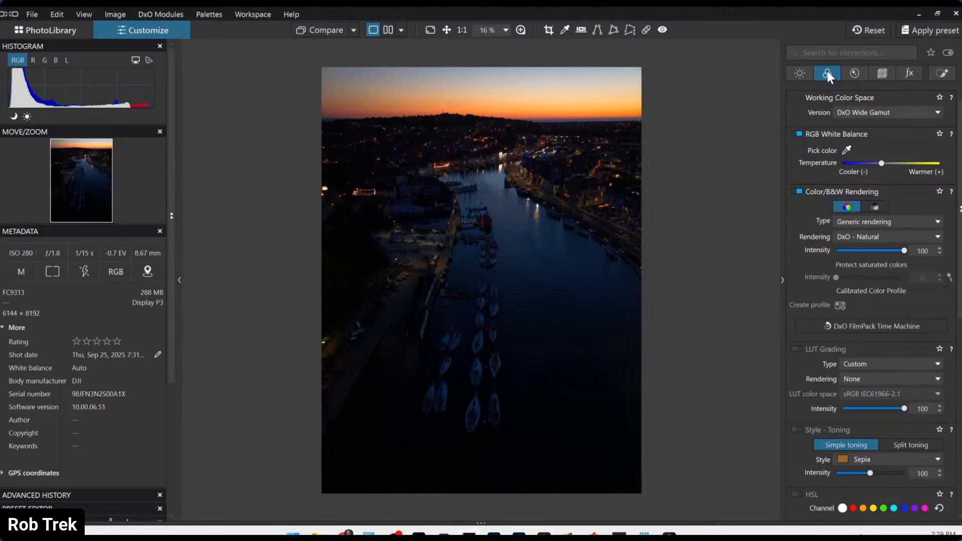
pyautogui.click(810, 73)
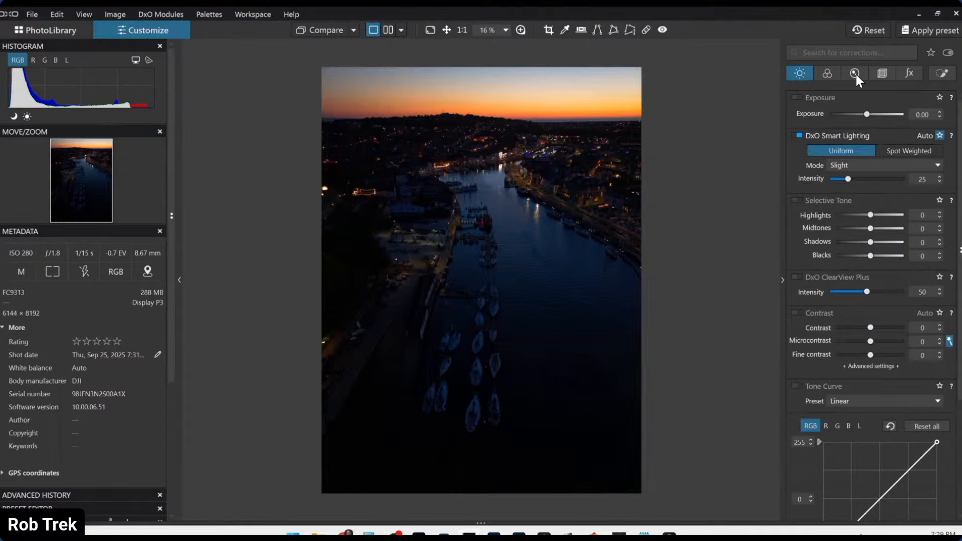
# - Add a local adjustment control line running from the horizon down to the image's lower edge
pyautogui.click(941, 74)
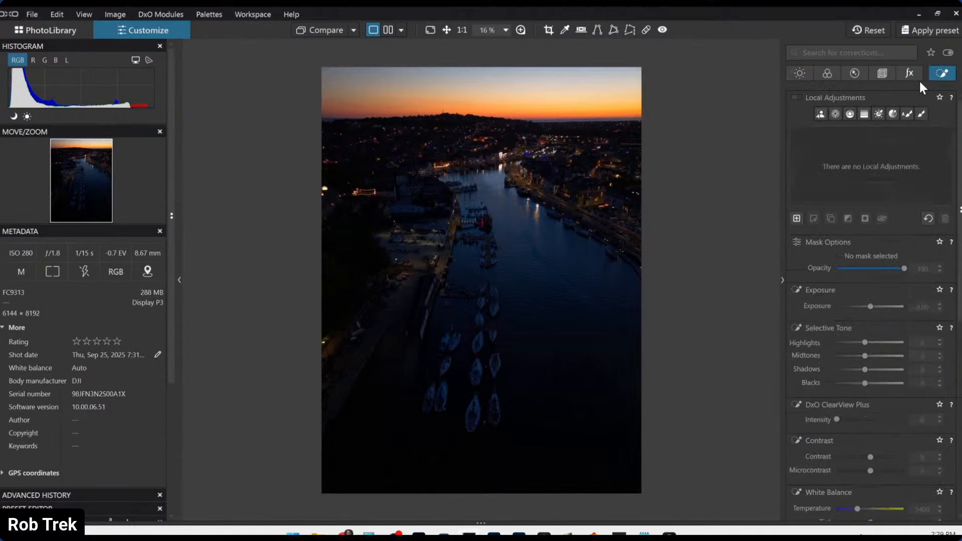
pyautogui.click(847, 115)
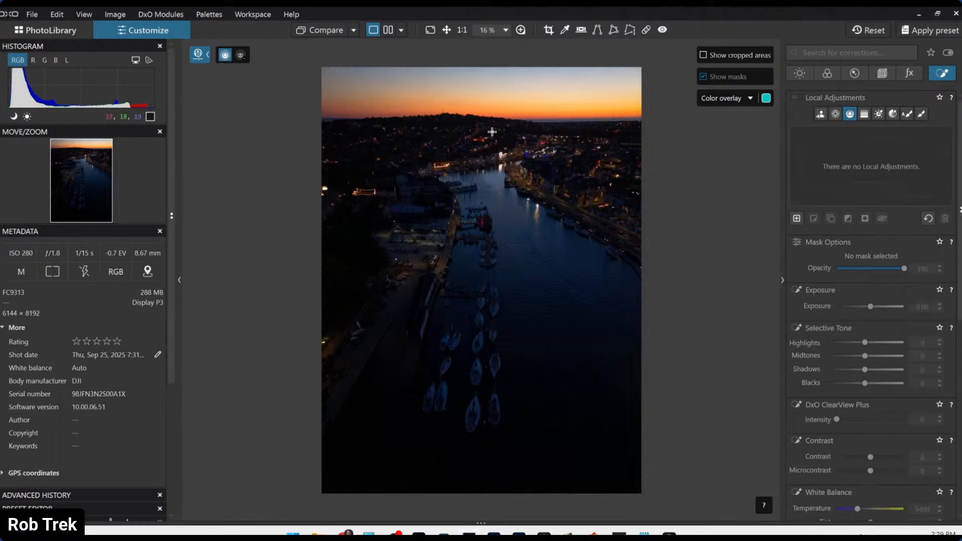
pyautogui.moveTo(497, 120); pyautogui.dragTo(496, 492)
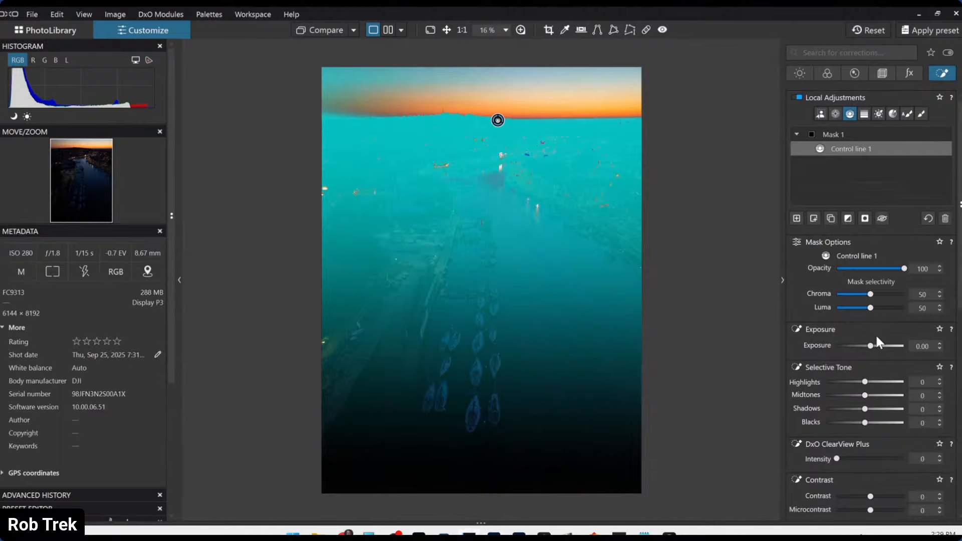
# - Brighten the control line mask with exposure 1.20, highlights 100, midtones 46 and shadows 21
pyautogui.scroll(7, 872, 346)
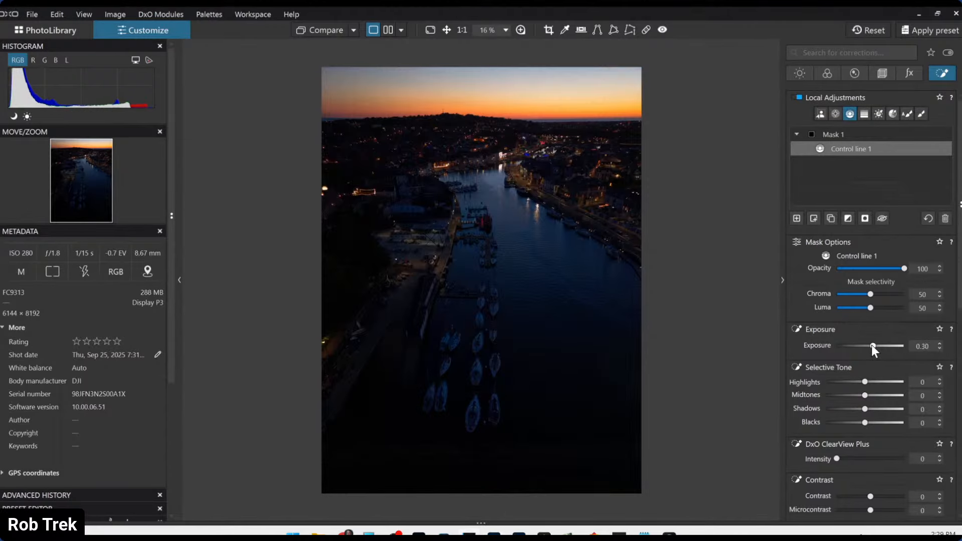
pyautogui.scroll(5, 871, 347)
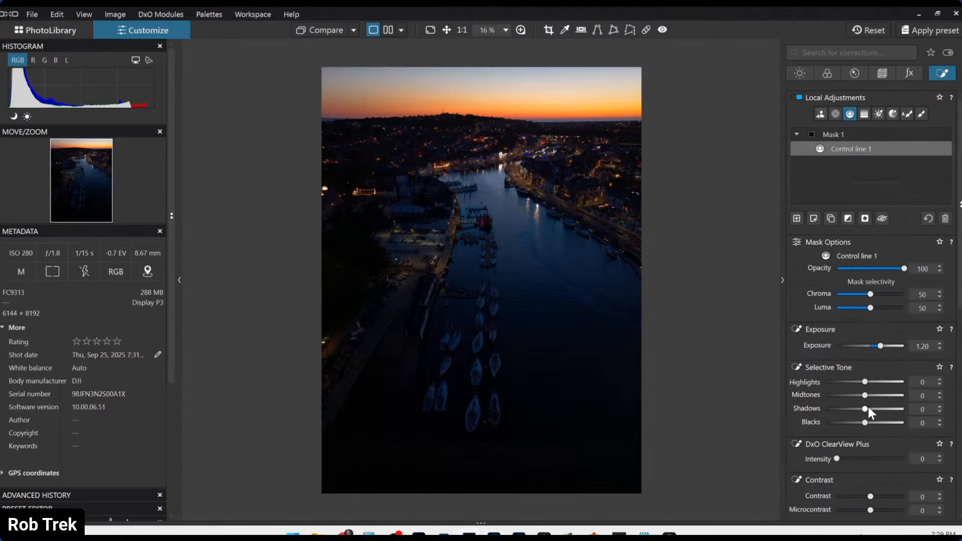
pyautogui.scroll(2, 867, 408)
pyautogui.moveTo(864, 382); pyautogui.dragTo(873, 409)
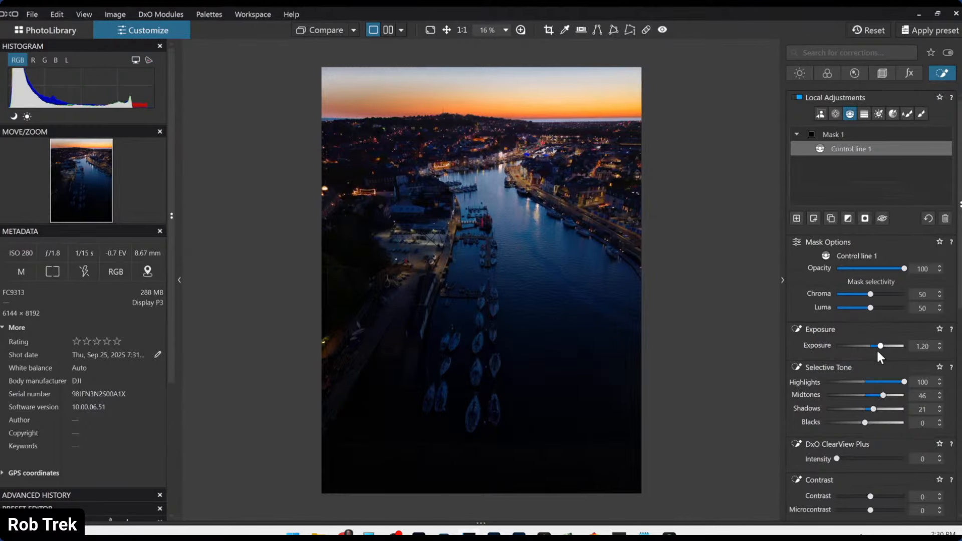
# - Raise the control line's exposure to 1.60 and move the line from the horizon slightly down into the town
pyautogui.moveTo(881, 346); pyautogui.dragTo(884, 346)
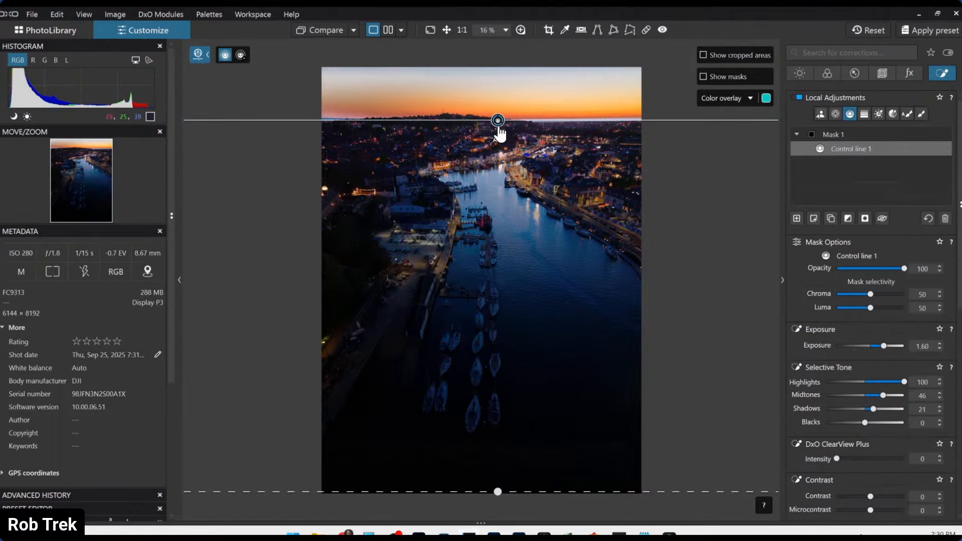
pyautogui.moveTo(497, 124); pyautogui.dragTo(499, 152)
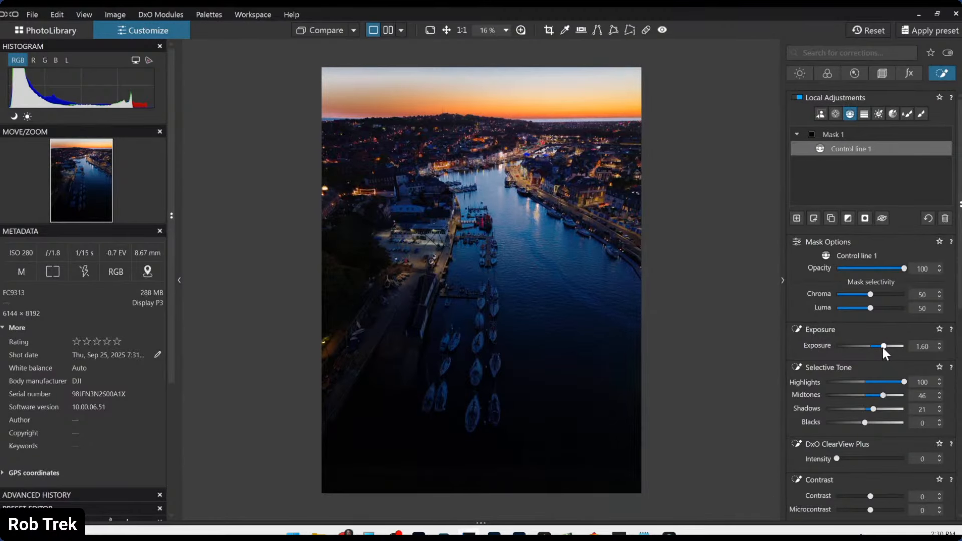
# - Raise the control line's local exposure to 2.00 and look through the other local adjustment settings
pyautogui.scroll(4, 883, 344)
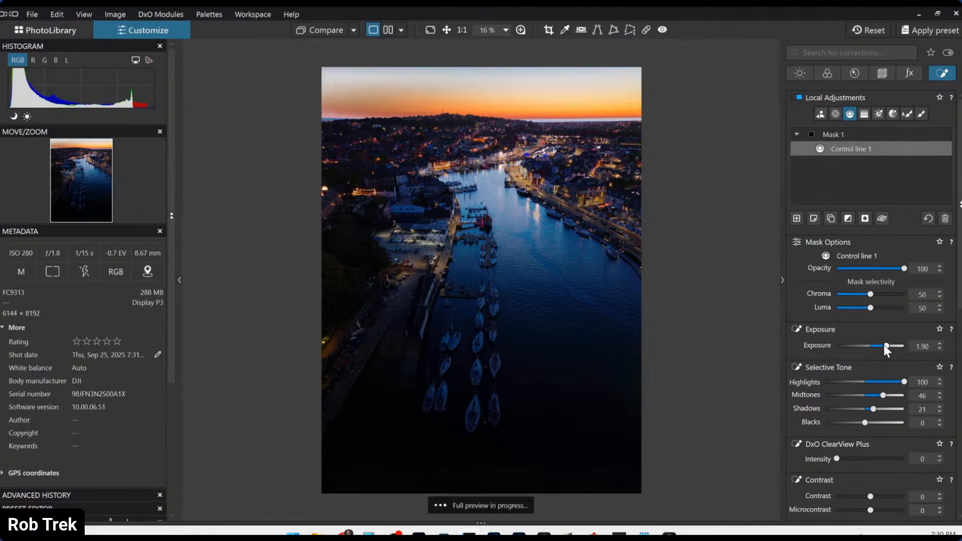
pyautogui.scroll(-4, 885, 443)
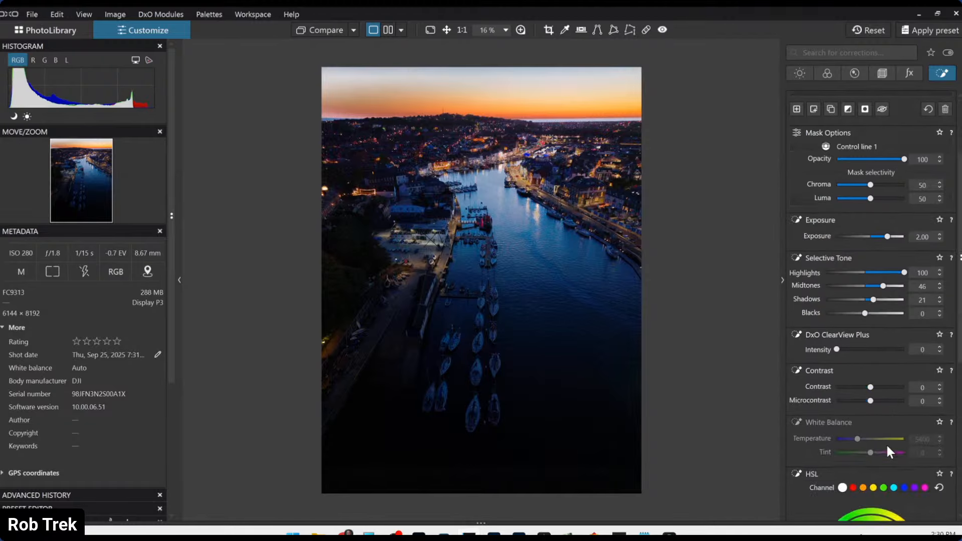
pyautogui.scroll(-1, 887, 444)
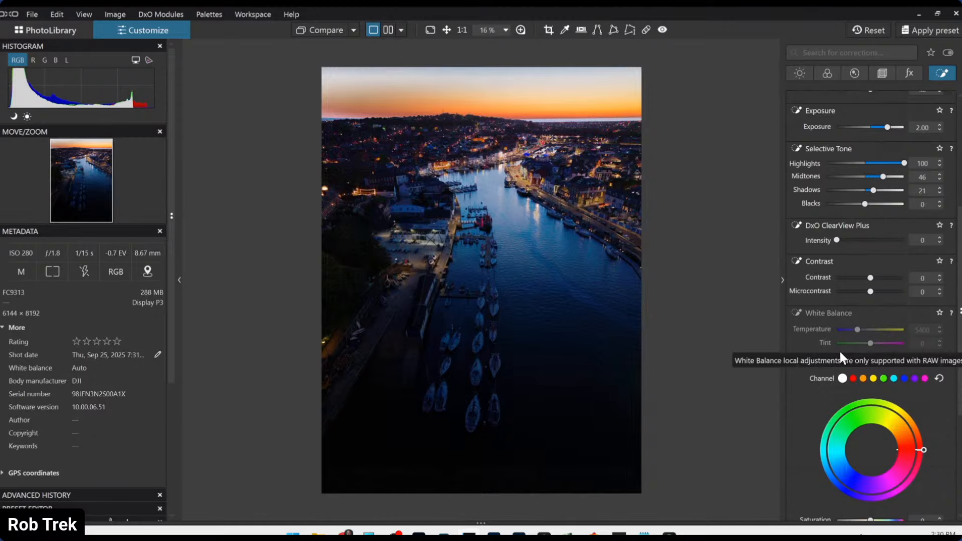
pyautogui.scroll(5, 838, 350)
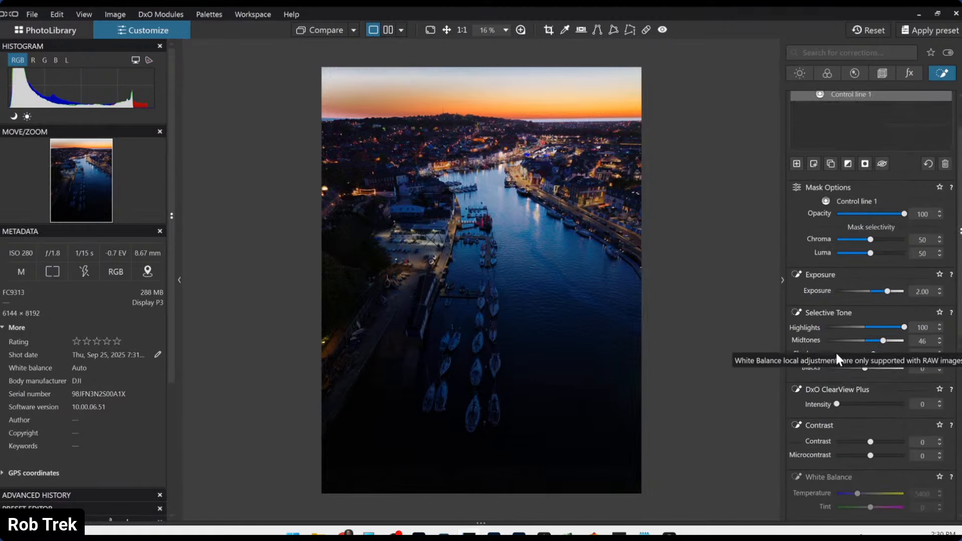
pyautogui.scroll(2, 836, 356)
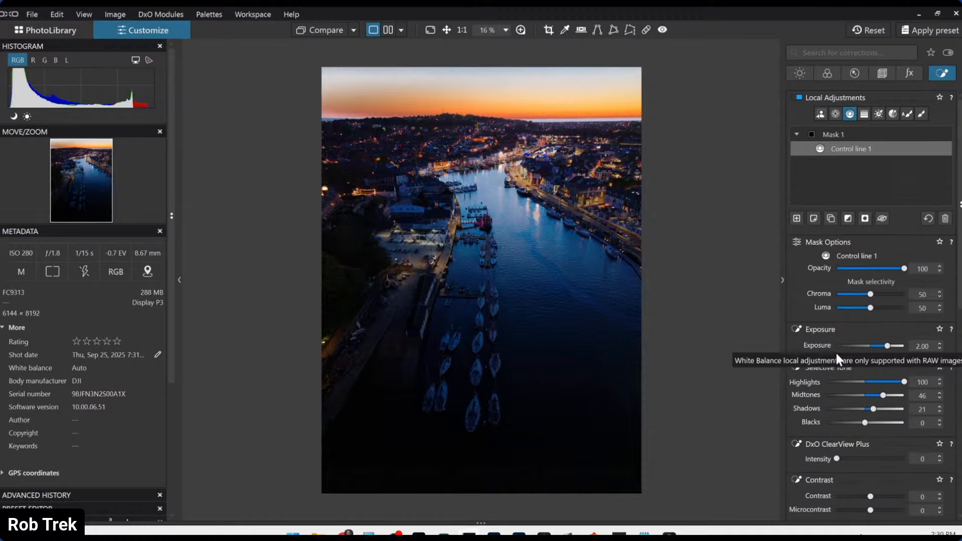
# - Extend the control line's fade well beyond the image's lower edge and move the line down to the moored boats in mid-harbour
pyautogui.click(837, 110)
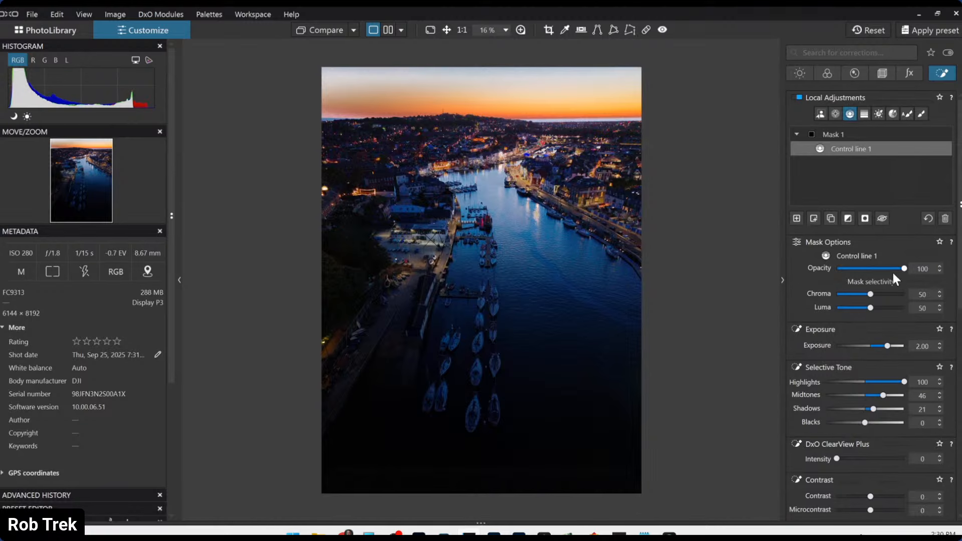
pyautogui.click(496, 161)
pyautogui.moveTo(497, 164); pyautogui.dragTo(500, 120)
pyautogui.scroll(-5, 500, 122)
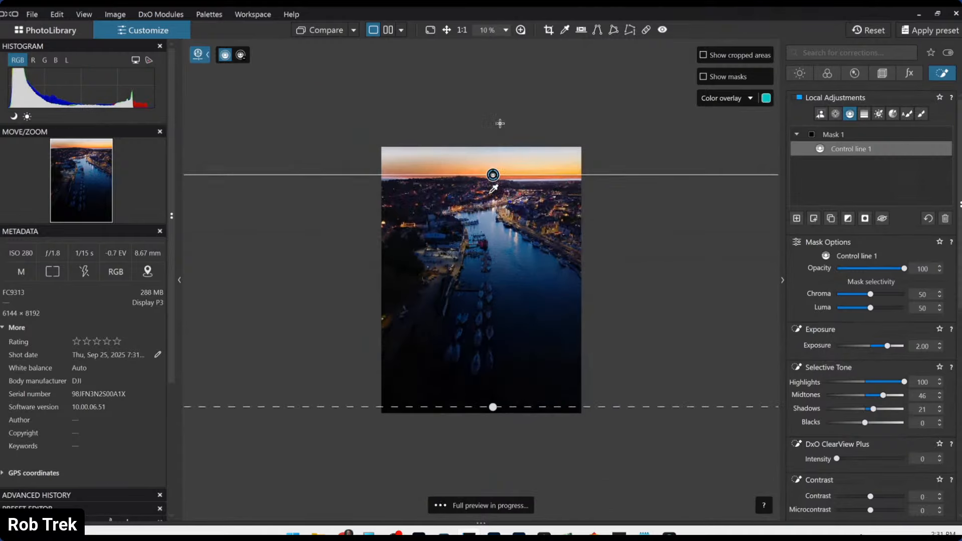
pyautogui.moveTo(490, 401); pyautogui.dragTo(495, 524)
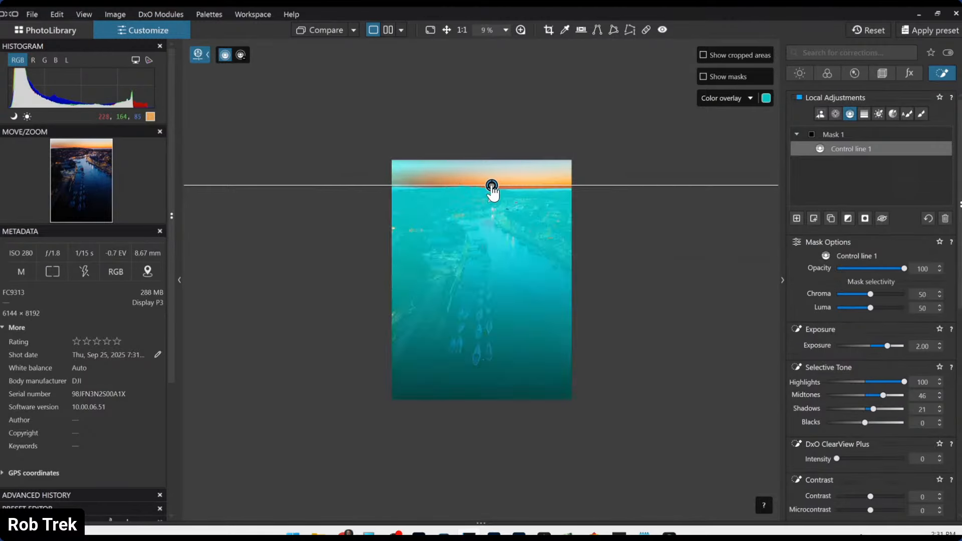
pyautogui.moveTo(492, 185); pyautogui.dragTo(488, 282)
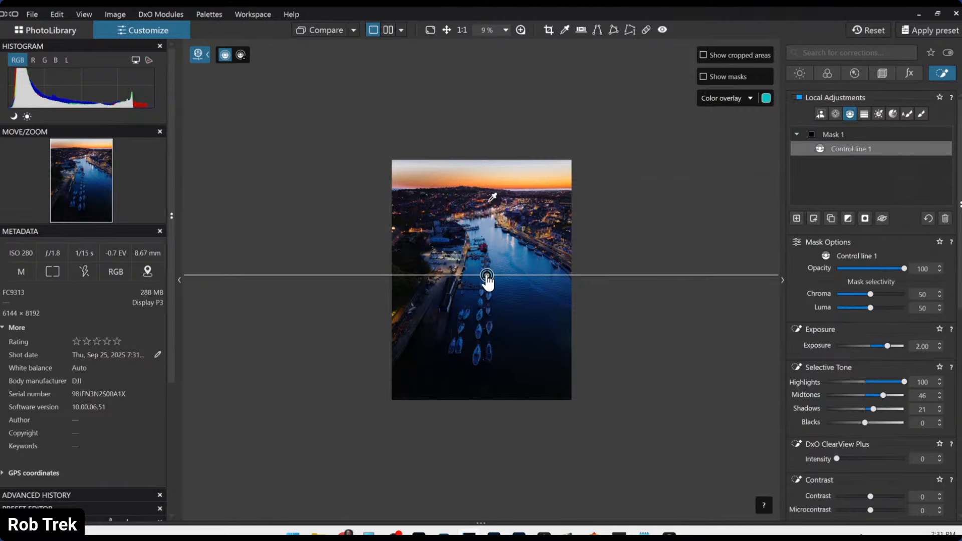
pyautogui.moveTo(487, 277); pyautogui.dragTo(486, 269)
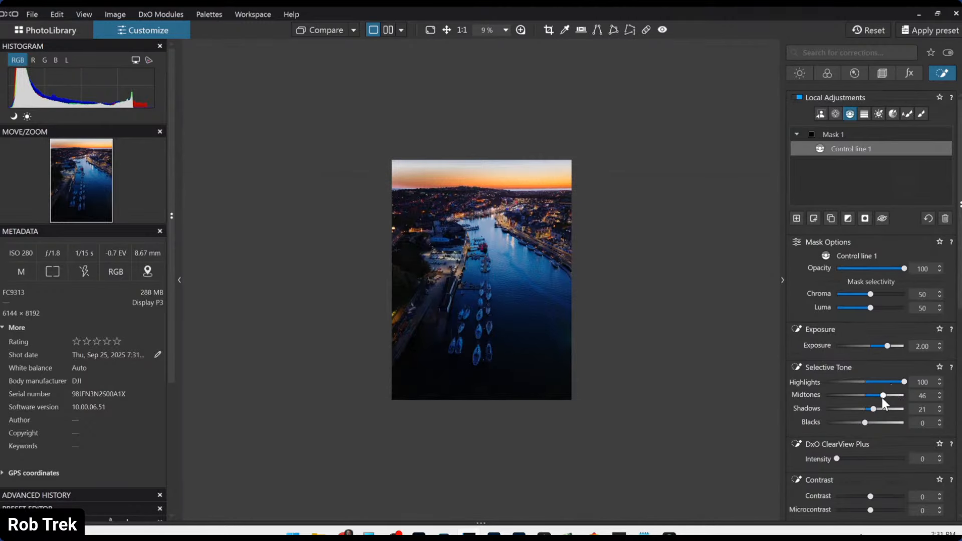
# - Set the control line mask's midtones to 75, shadows to 28 and blacks to -2
pyautogui.moveTo(888, 396)
pyautogui.mouseDown()
pyautogui.moveTo(864, 422)
pyautogui.moveTo(877, 409)
pyautogui.mouseUp()
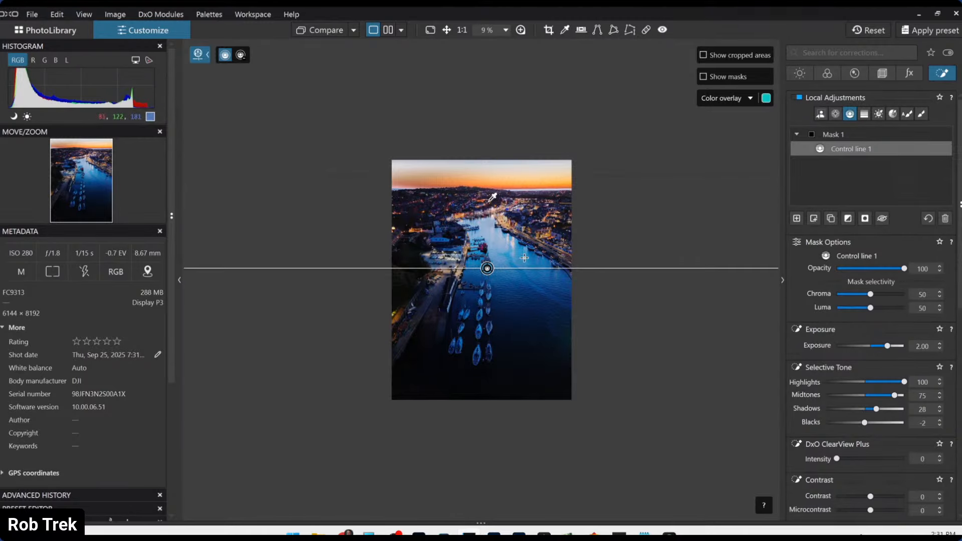
pyautogui.scroll(3, 519, 245)
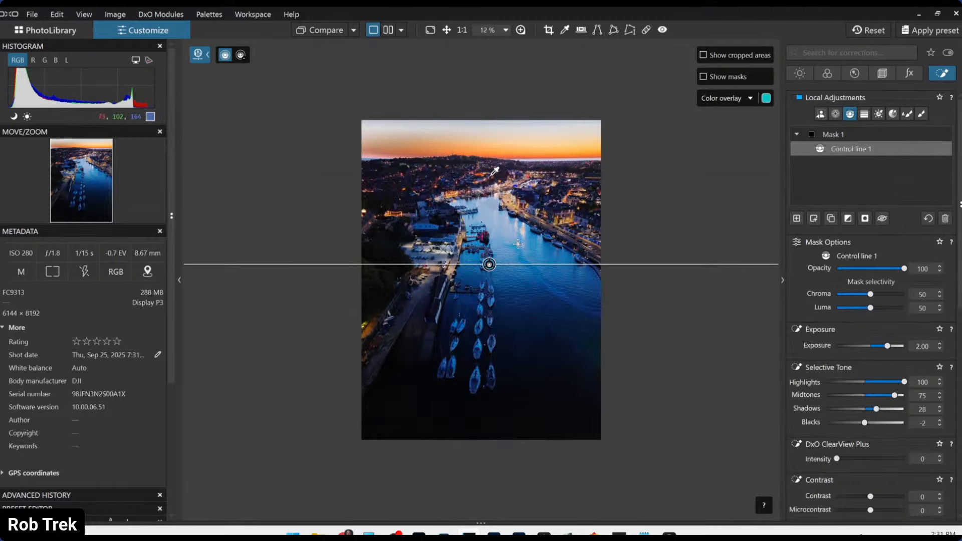
pyautogui.scroll(-1, 517, 243)
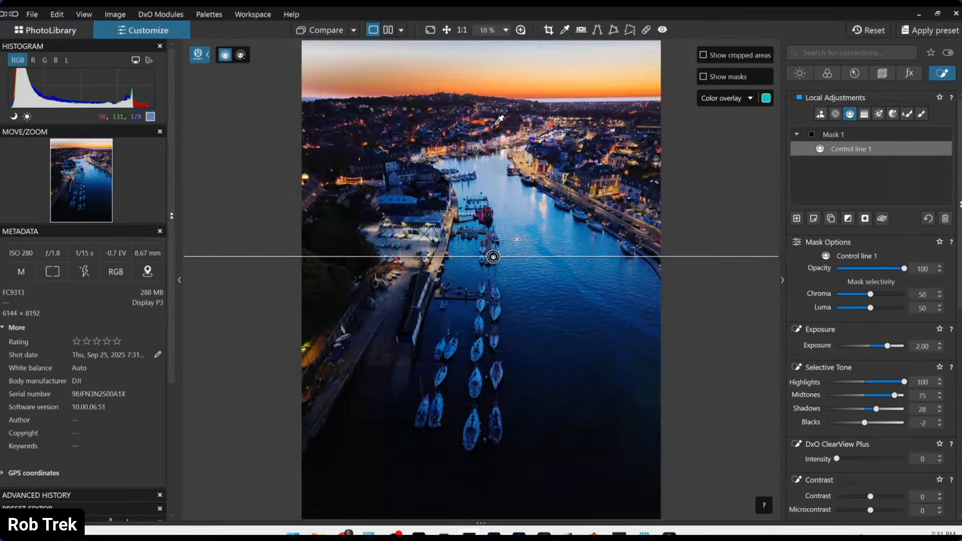
pyautogui.press('Escape')
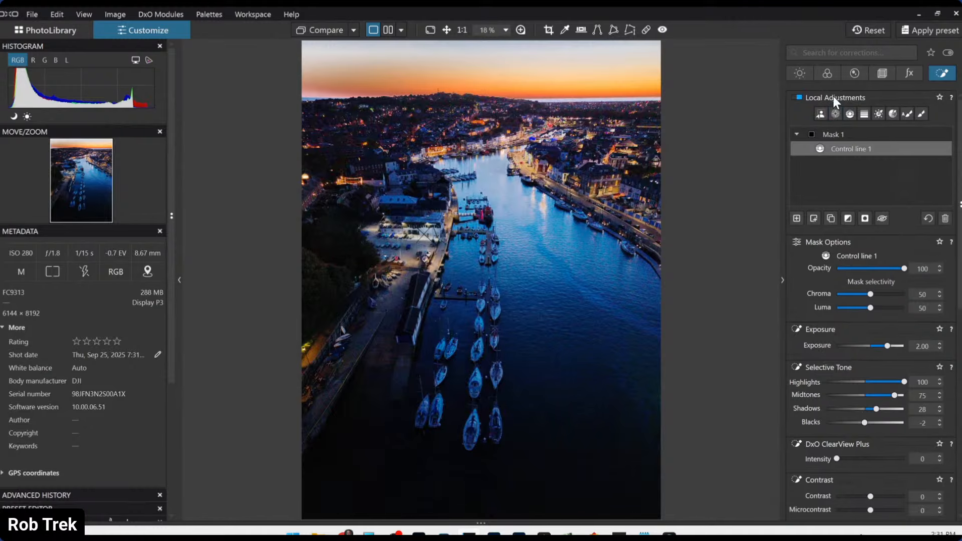
# - Add a second control line to the same mask, running from the far harbour waterfront down to near the image's lower edge
pyautogui.click(849, 114)
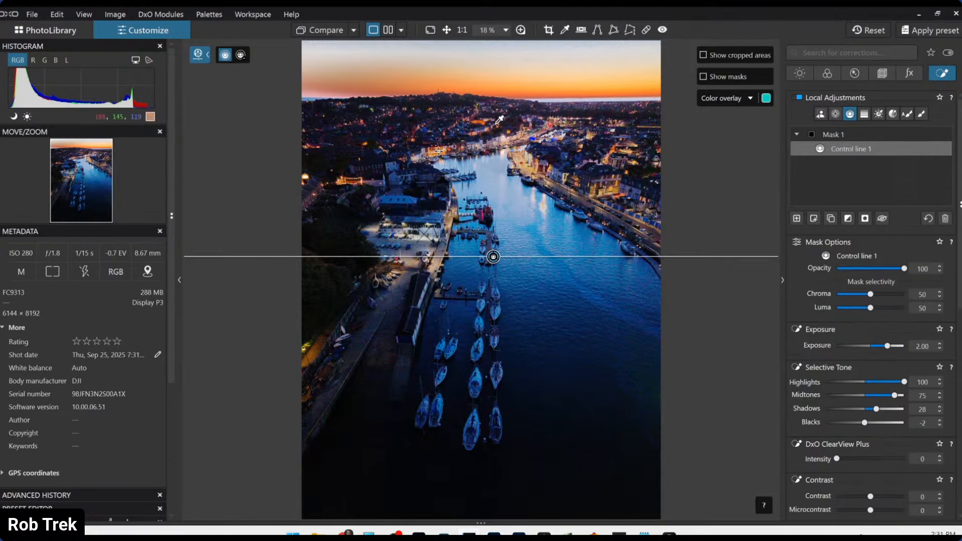
pyautogui.moveTo(439, 148); pyautogui.dragTo(441, 487)
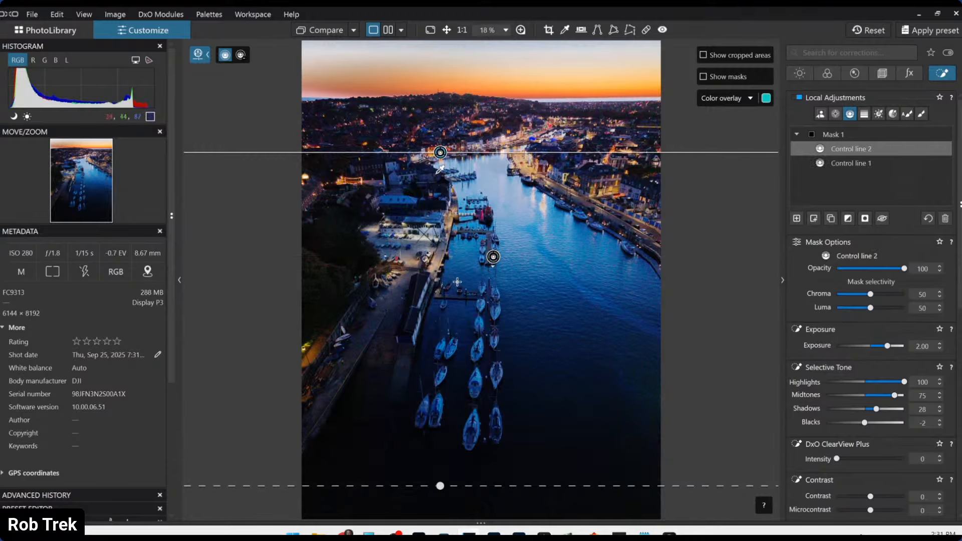
pyautogui.scroll(3, 463, 196)
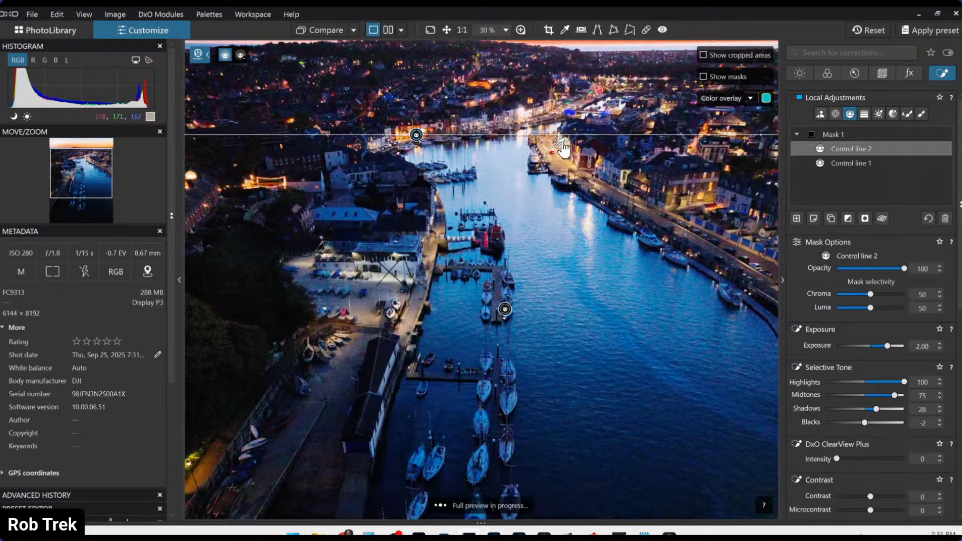
pyautogui.scroll(-3, 876, 342)
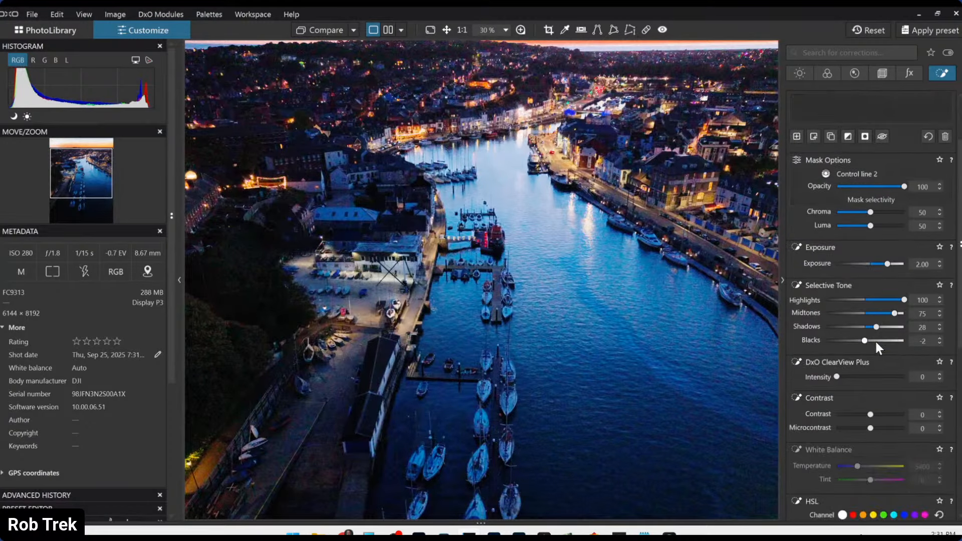
pyautogui.scroll(3, 873, 339)
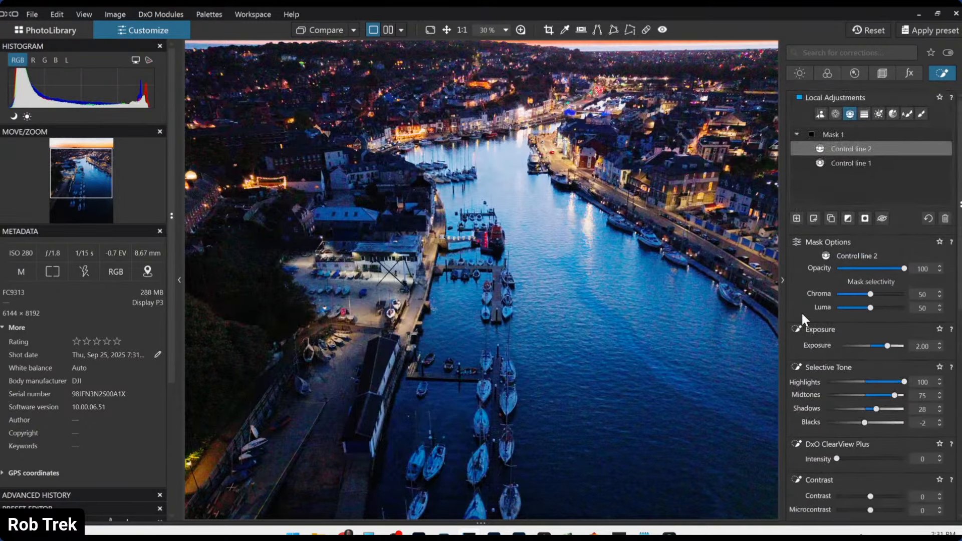
pyautogui.scroll(-3, 547, 209)
pyautogui.scroll(-1, 546, 209)
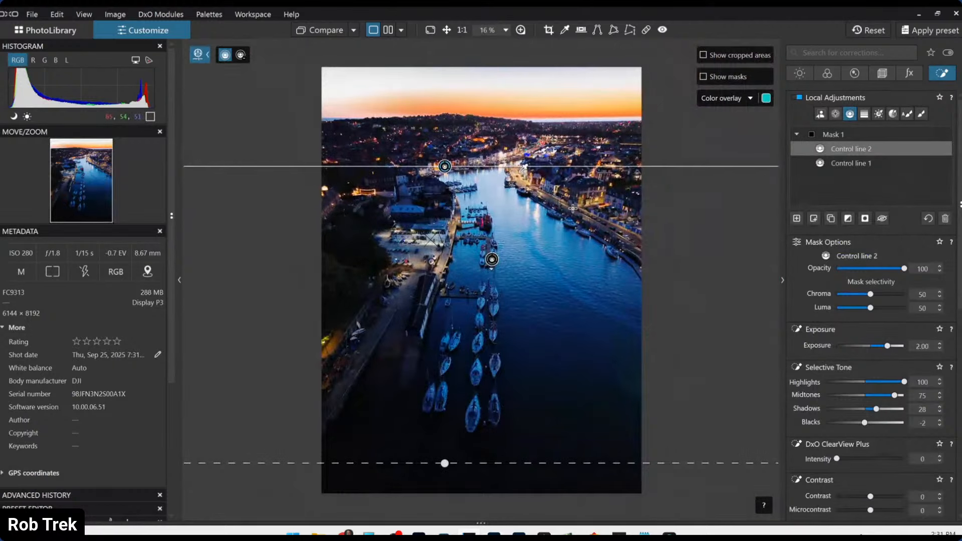
# - Compare the brightened harbour image with its earlier state
pyautogui.moveTo(317, 26); pyautogui.dragTo(317, 26)
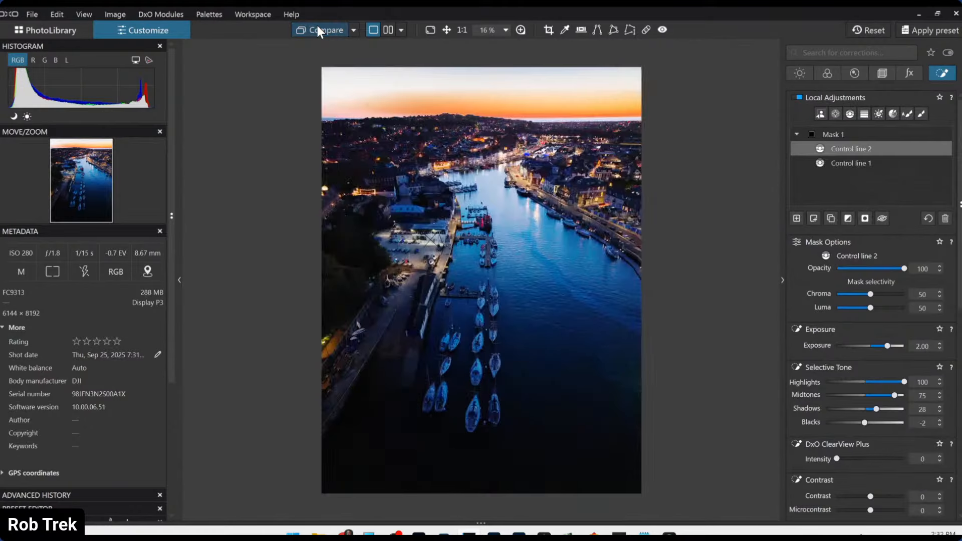
pyautogui.click(359, 32)
pyautogui.click(362, 53)
pyautogui.moveTo(324, 27); pyautogui.dragTo(324, 27)
# - Set the first control line's mask selectivity to chroma 50 and luma 40
pyautogui.click(849, 164)
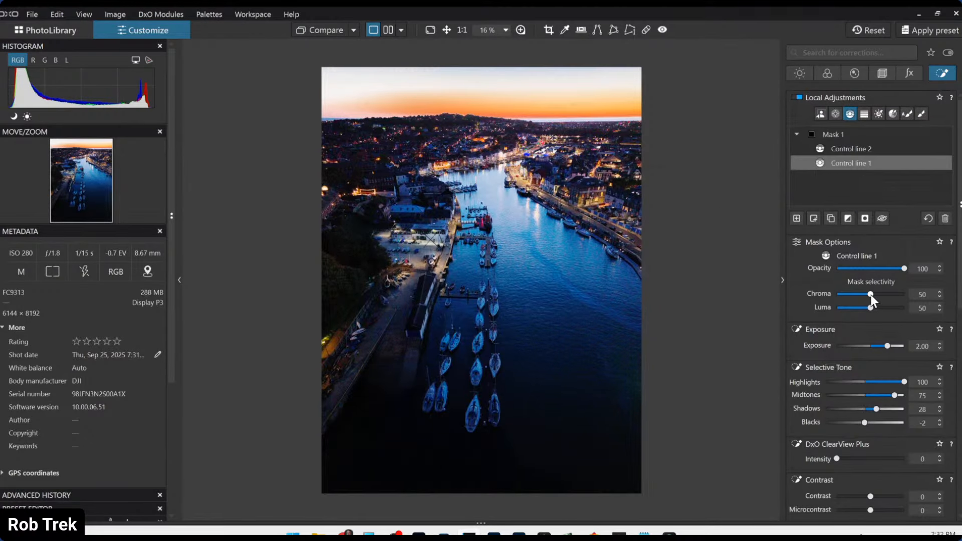
pyautogui.scroll(5, 871, 295)
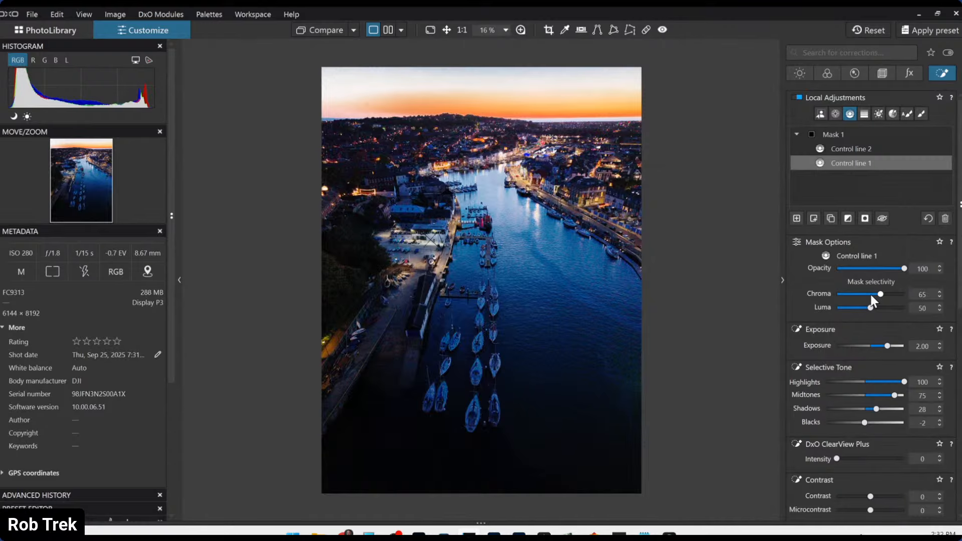
pyautogui.scroll(-5, 870, 294)
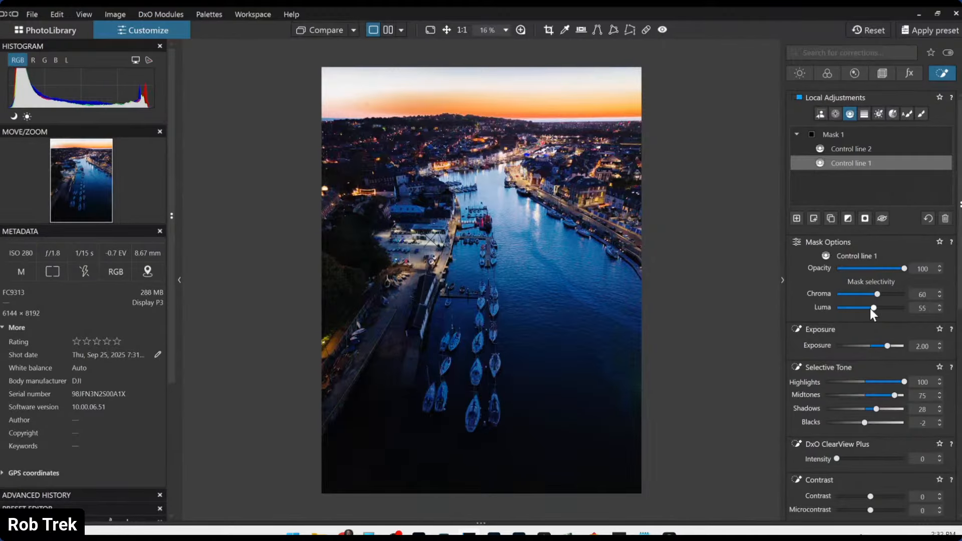
pyautogui.scroll(5, 870, 308)
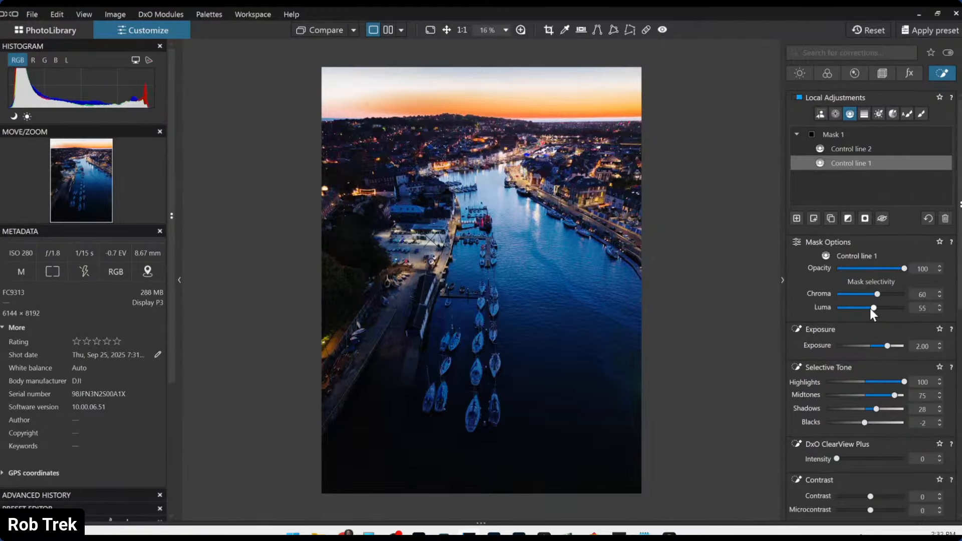
pyautogui.scroll(-20, 869, 309)
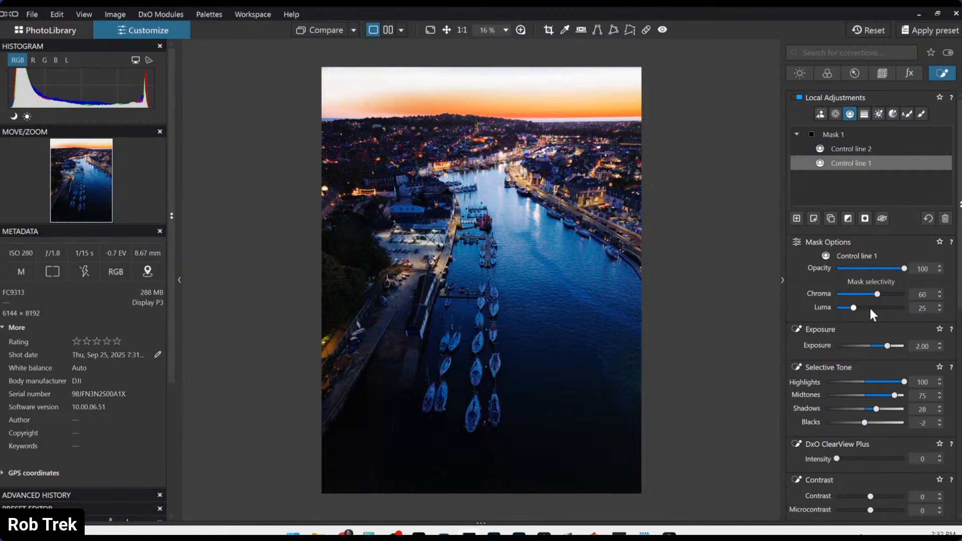
pyautogui.scroll(10, 871, 309)
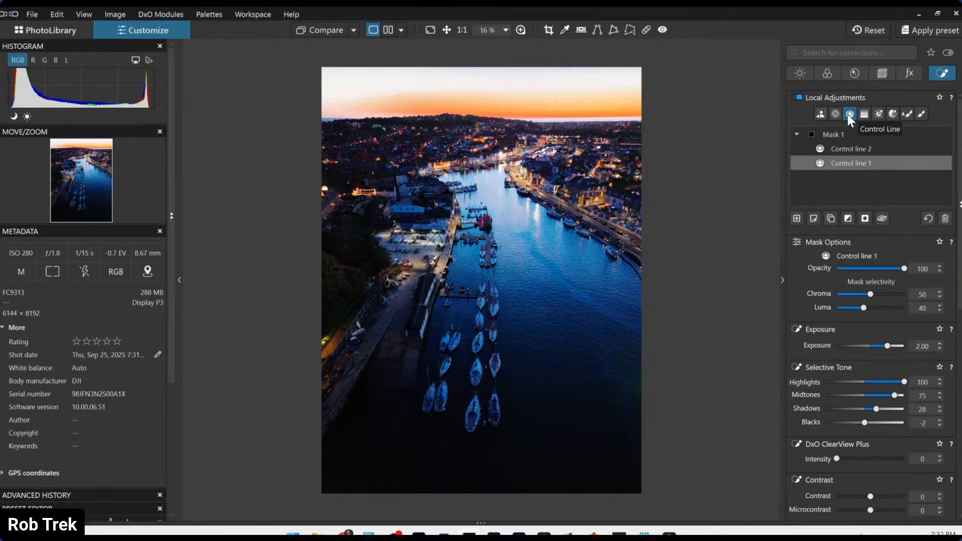
# - Create a new mask and select the whole sky with the AI mask tool
pyautogui.click(820, 114)
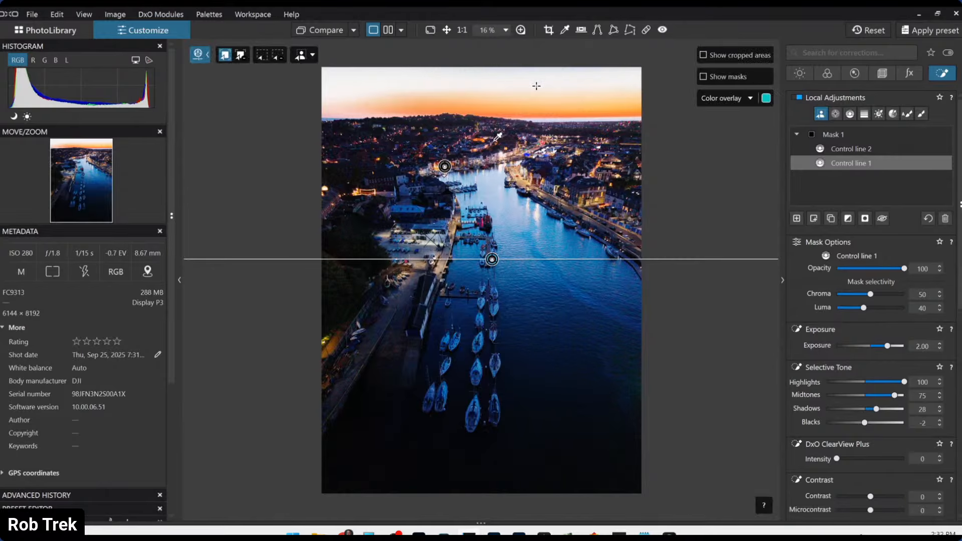
pyautogui.click(797, 219)
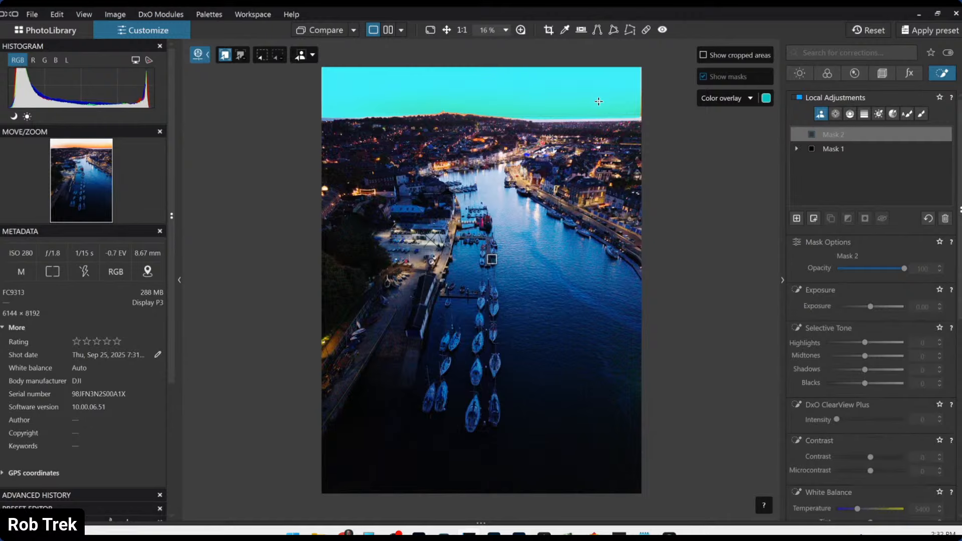
pyautogui.click(596, 97)
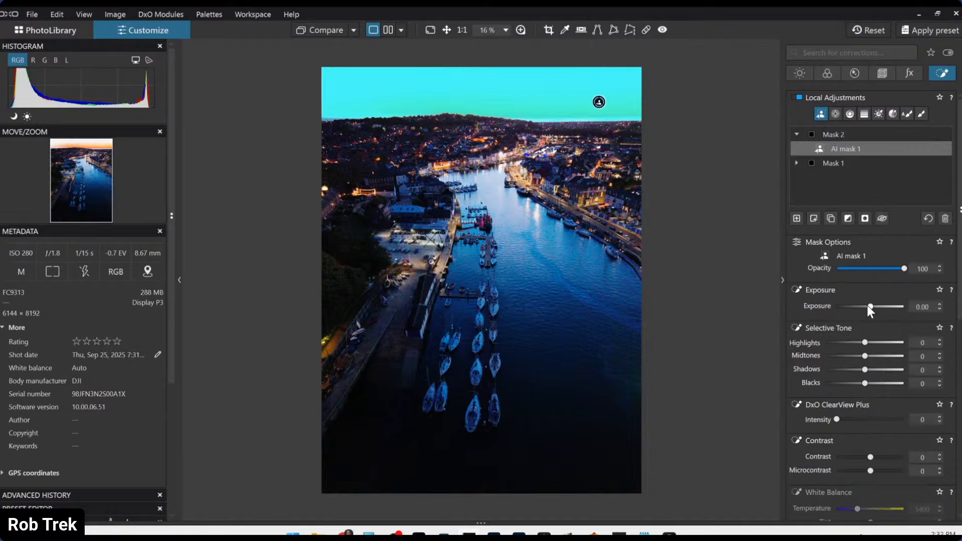
pyautogui.scroll(-8, 867, 305)
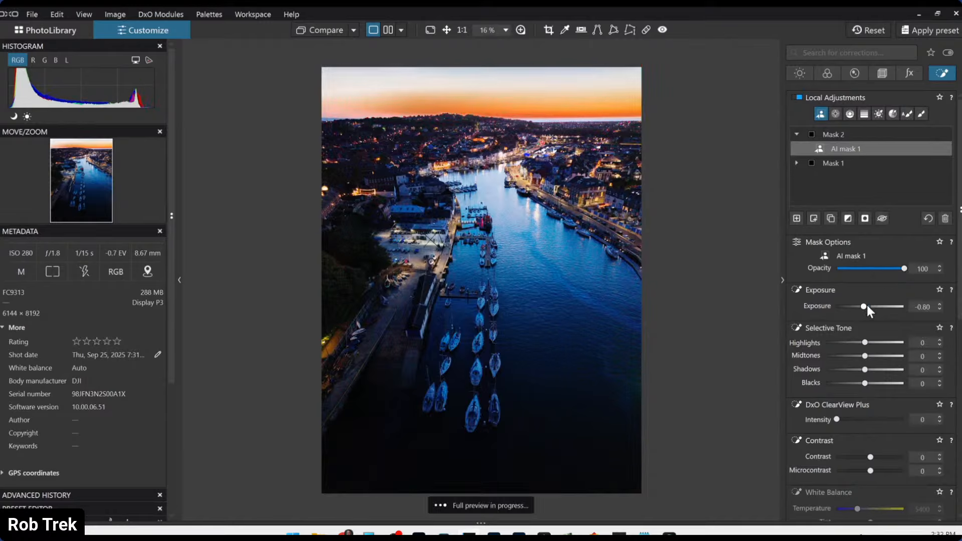
pyautogui.scroll(-9, 867, 305)
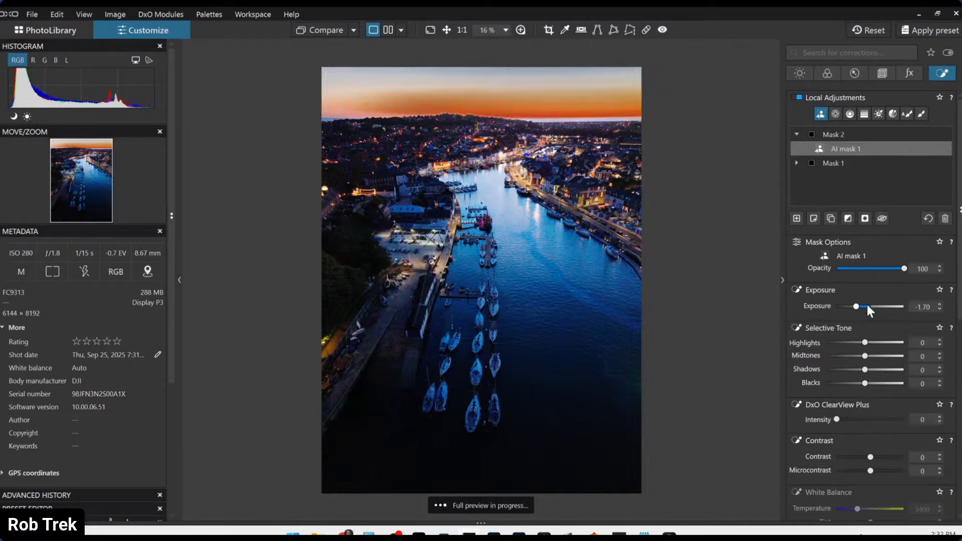
pyautogui.doubleClick(855, 305)
# - Darken the sky mask with highlights -34 and midtones -18, and compare it with the uncorrected image
pyautogui.moveTo(854, 341); pyautogui.dragTo(851, 344)
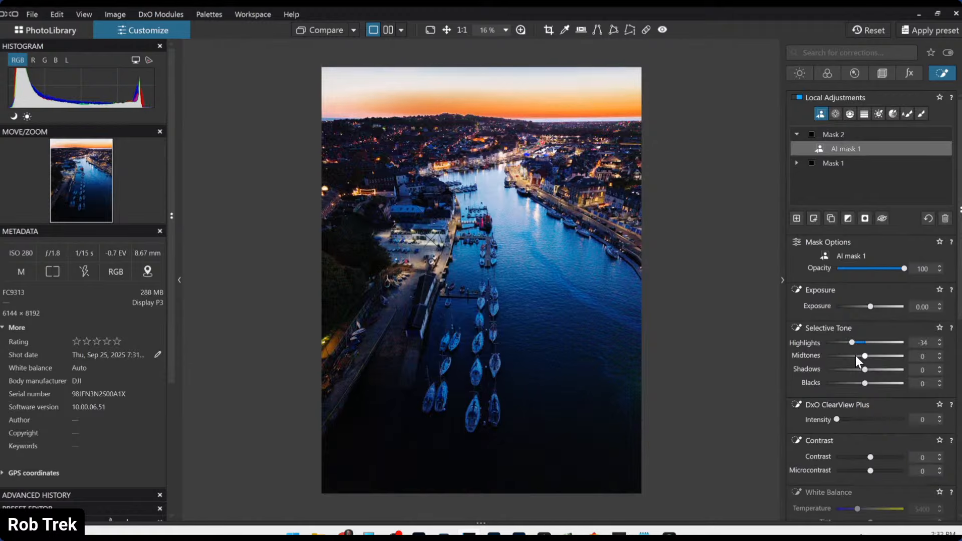
pyautogui.click(855, 356)
pyautogui.moveTo(855, 355); pyautogui.dragTo(857, 356)
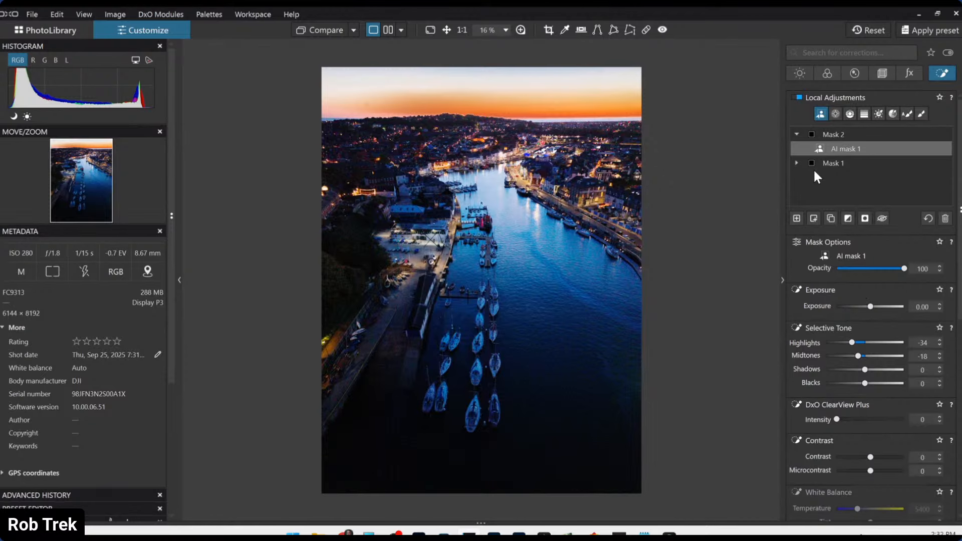
pyautogui.moveTo(304, 28); pyautogui.dragTo(308, 30)
# - Delete both control lines of Mask 1, removing the earlier brightening of the town and water
pyautogui.click(797, 161)
pyautogui.click(831, 172)
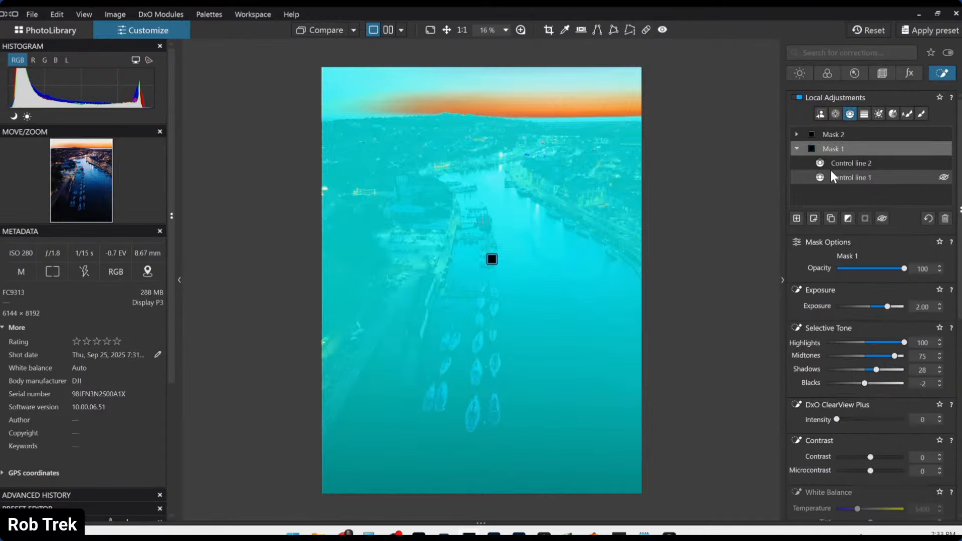
pyautogui.click(943, 219)
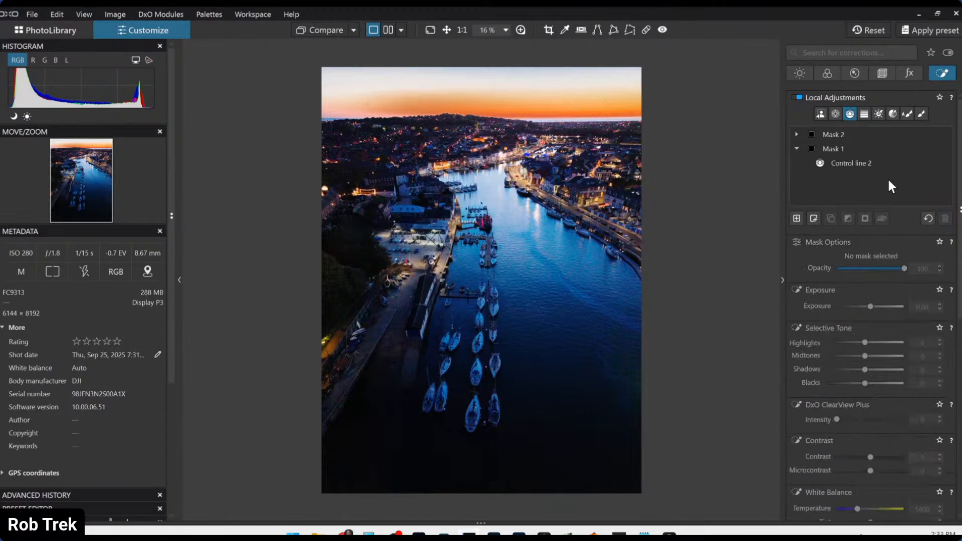
pyautogui.click(877, 164)
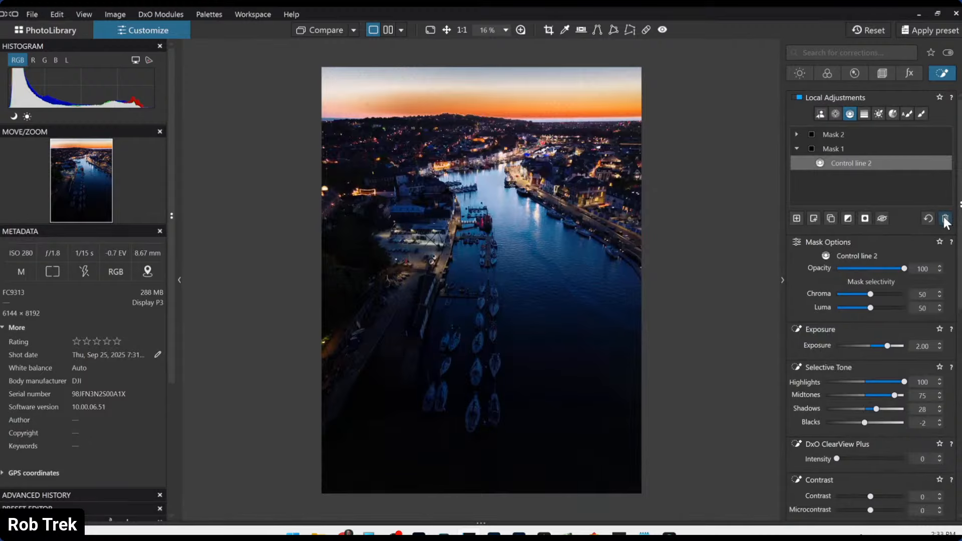
pyautogui.click(946, 219)
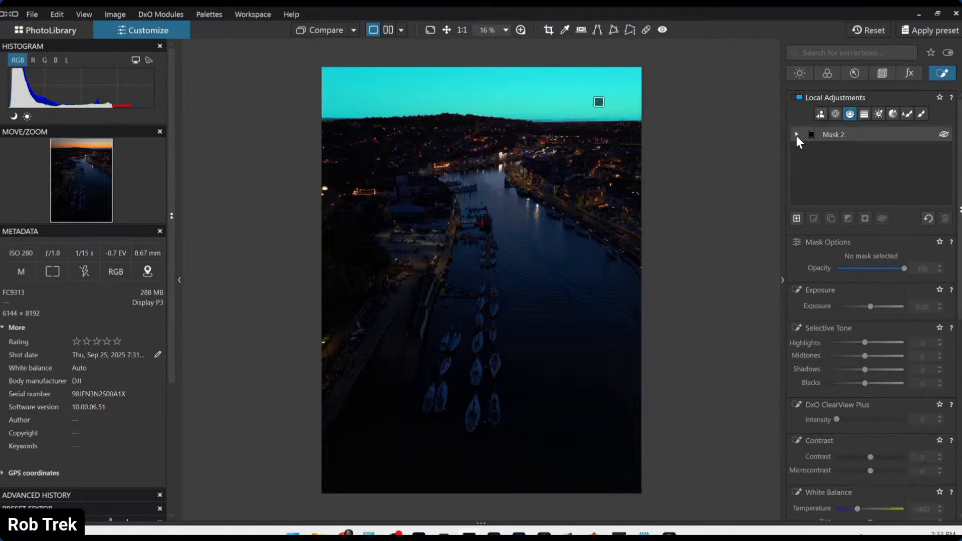
# - Create a new mask and select the town and both shores with three rectangular AI mask selections, leaving out the sky and water
pyautogui.click(796, 135)
pyautogui.click(816, 150)
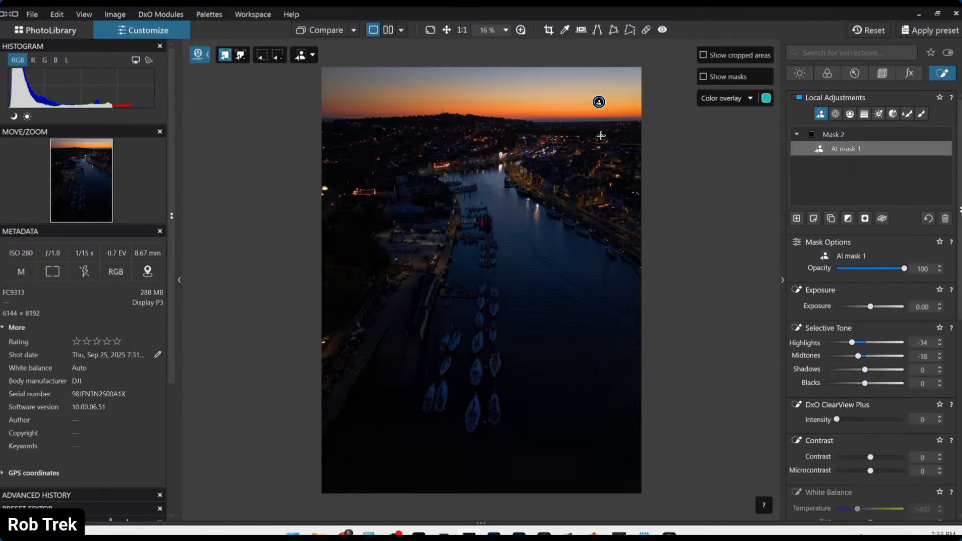
pyautogui.click(797, 218)
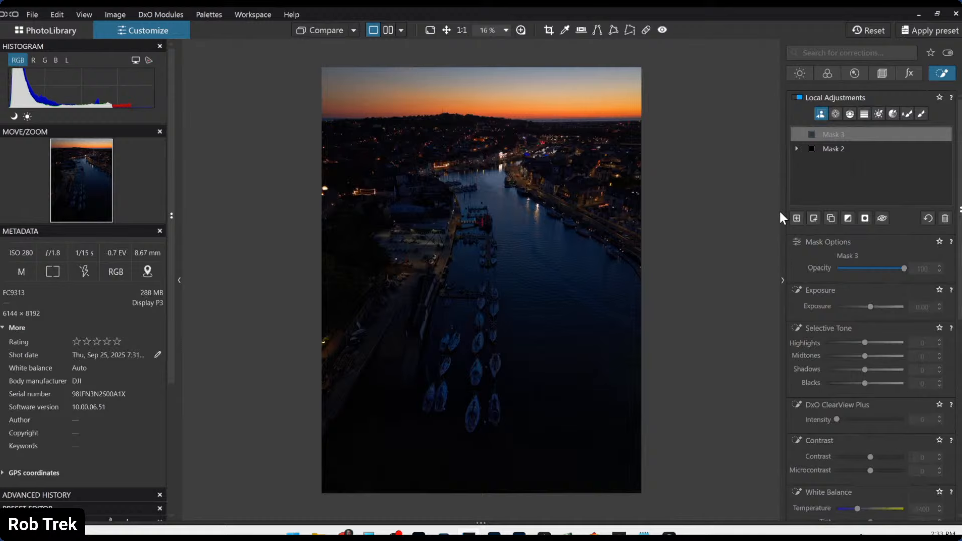
pyautogui.click(612, 186)
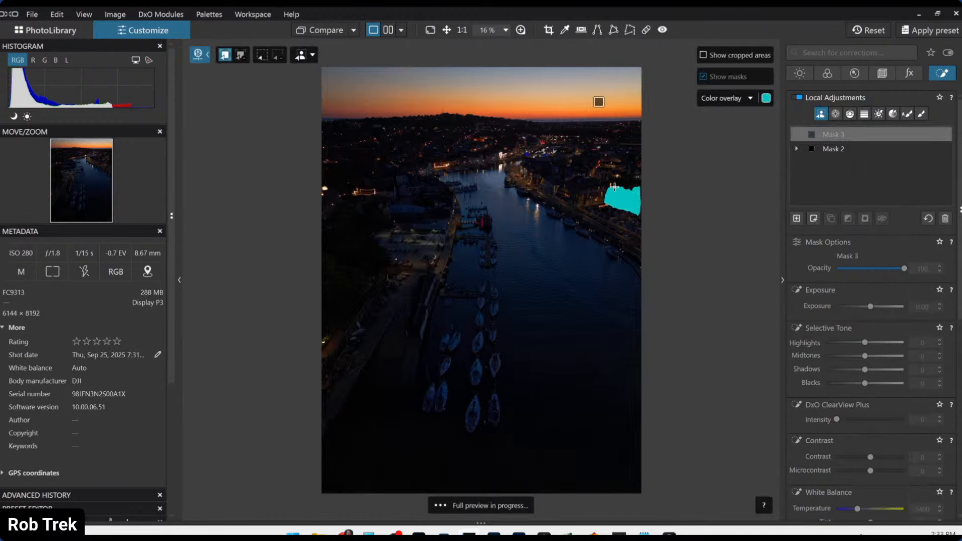
pyautogui.click(258, 56)
pyautogui.moveTo(316, 110); pyautogui.dragTo(651, 211)
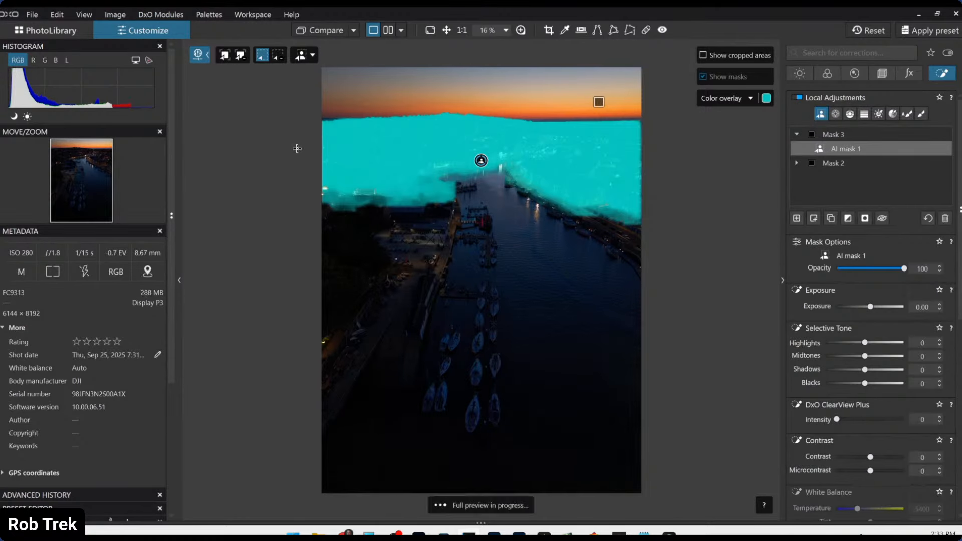
pyautogui.moveTo(297, 149)
pyautogui.mouseDown()
pyautogui.moveTo(418, 271)
pyautogui.moveTo(430, 432)
pyautogui.moveTo(458, 477)
pyautogui.mouseUp()
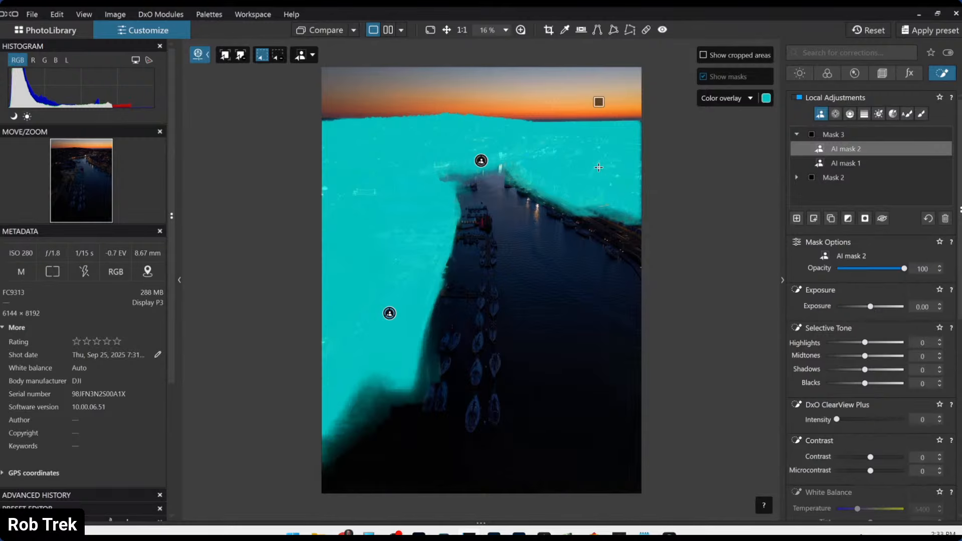
pyautogui.moveTo(587, 176)
pyautogui.mouseDown()
pyautogui.moveTo(658, 280)
pyautogui.moveTo(666, 255)
pyautogui.mouseUp()
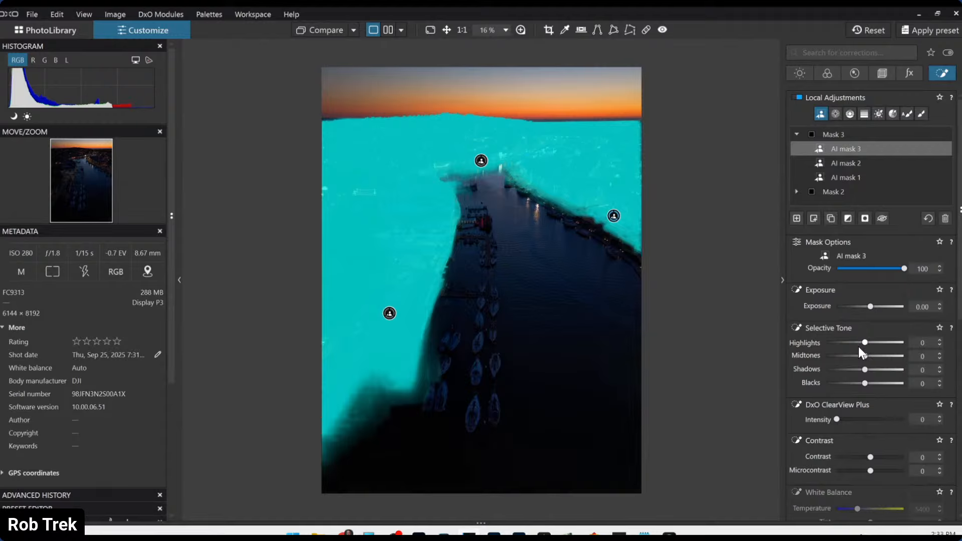
# - Brighten the town mask with exposure 1.40, highlights 91, midtones 53, shadows 38, blacks -6 and ClearView Plus intensity 15
pyautogui.moveTo(861, 344); pyautogui.dragTo(882, 370)
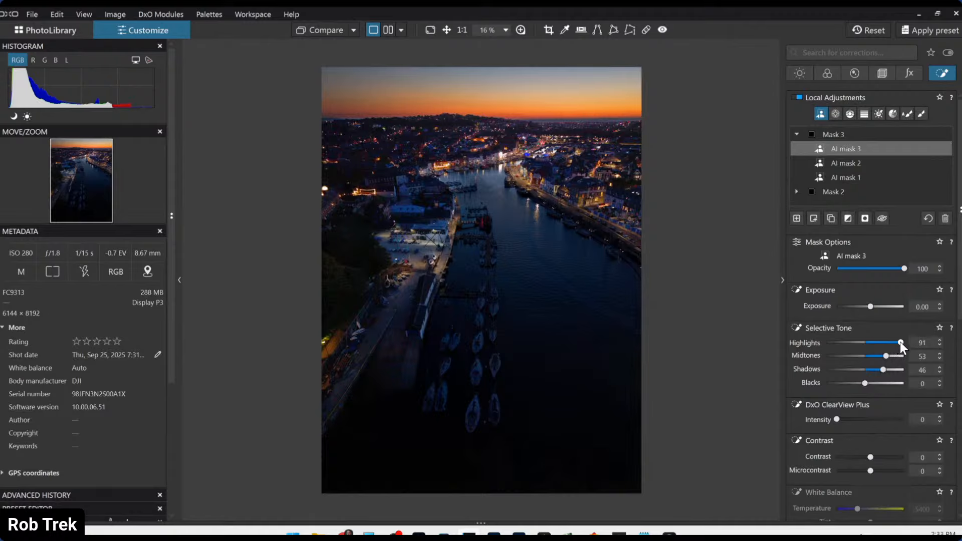
pyautogui.click(864, 420)
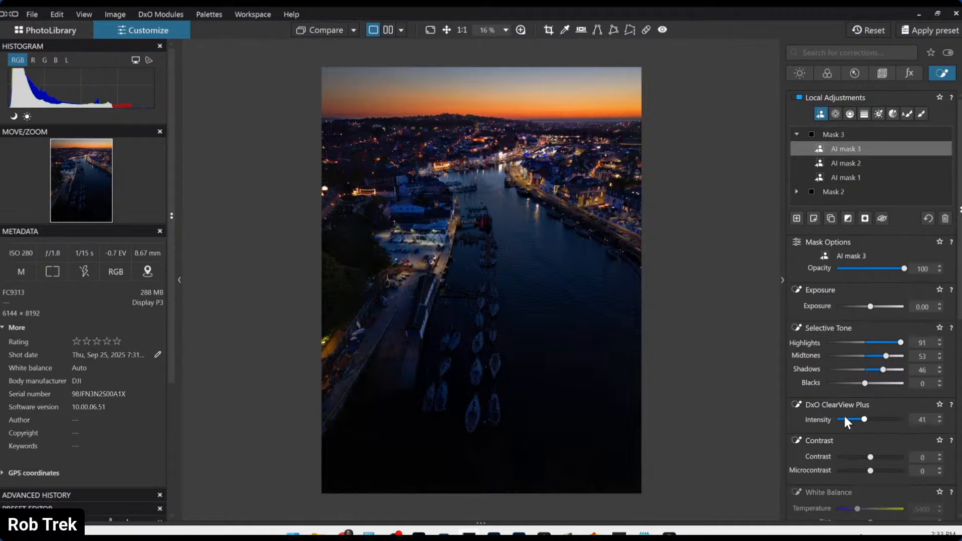
pyautogui.click(844, 419)
pyautogui.click(872, 307)
pyautogui.scroll(8, 872, 307)
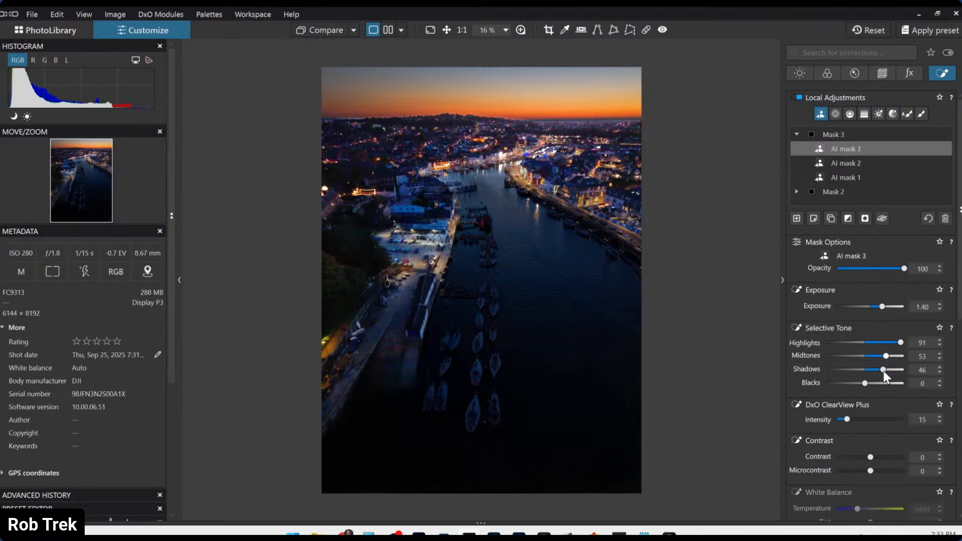
pyautogui.scroll(-6, 862, 383)
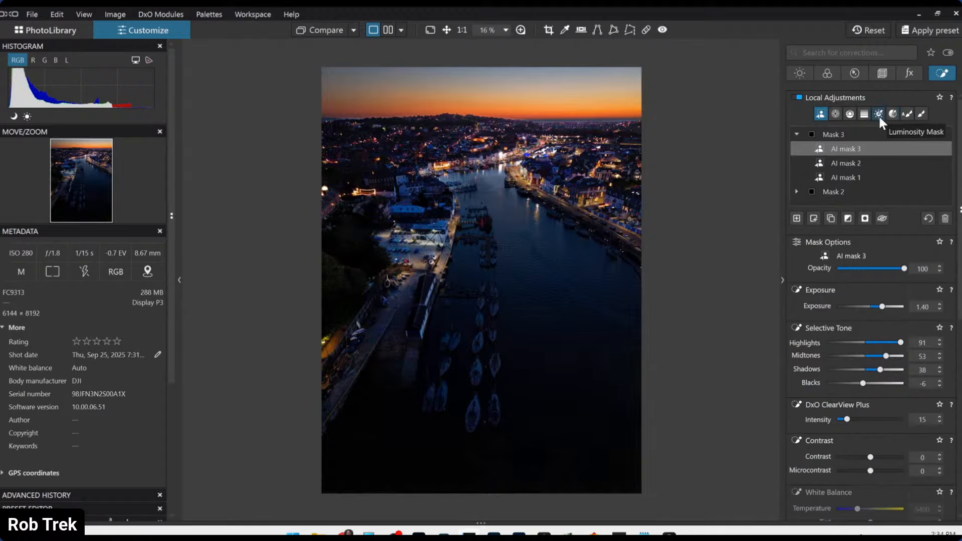
# - Add a control line down the water to the town mask and compare the result with the uncorrected image
pyautogui.click(849, 115)
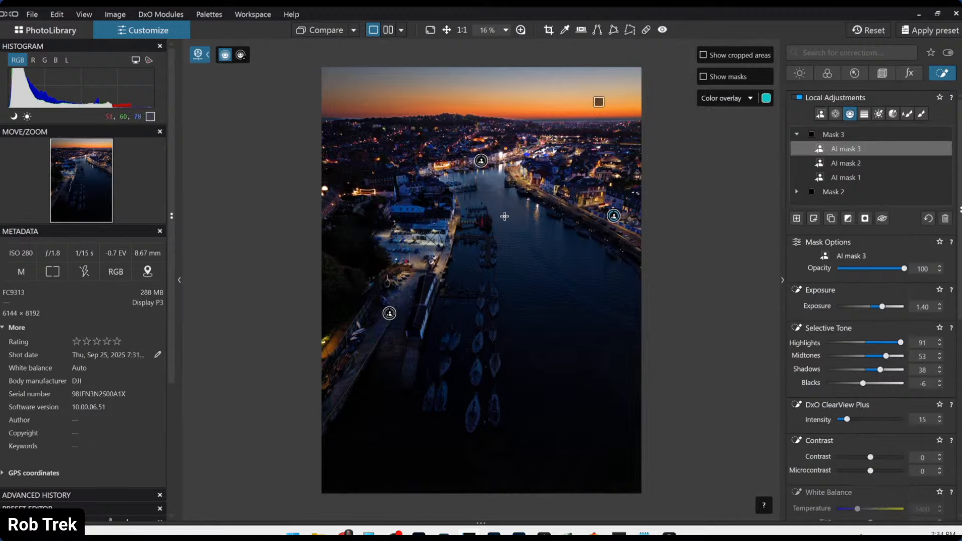
pyautogui.moveTo(505, 216)
pyautogui.mouseDown()
pyautogui.moveTo(513, 380)
pyautogui.moveTo(503, 492)
pyautogui.mouseUp()
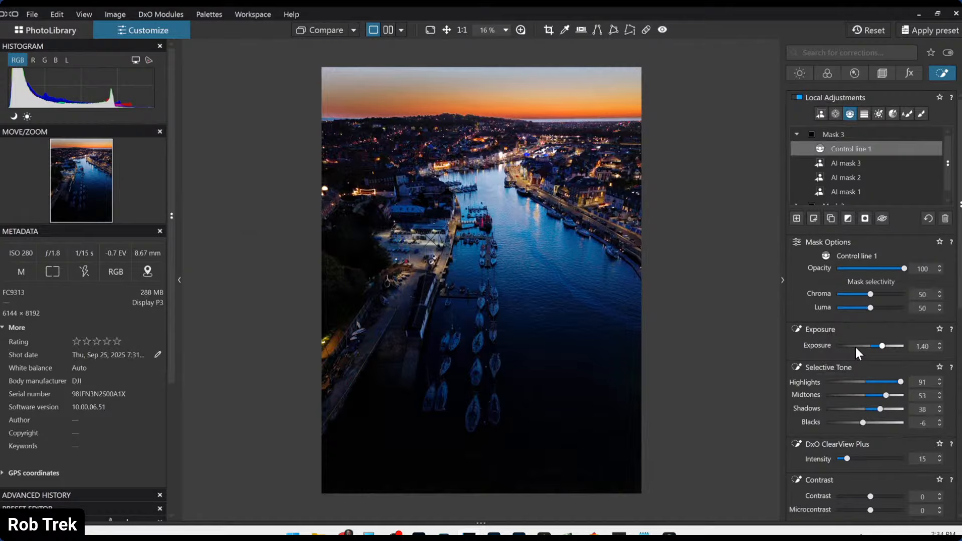
pyautogui.click(315, 26)
pyautogui.click(315, 26)
pyautogui.click(303, 28)
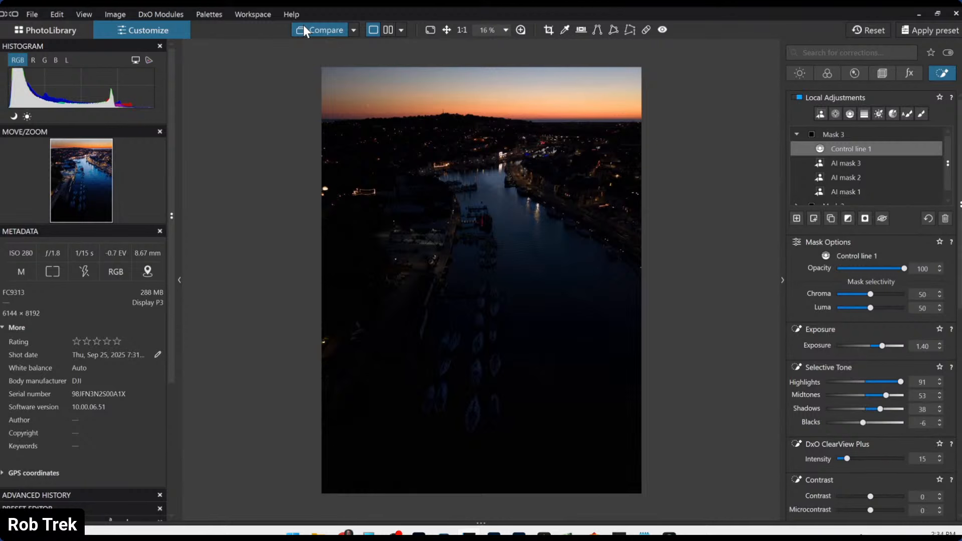
pyautogui.click(304, 29)
# - Try a microcontrast of -28 on the whole harbour image and reset it
pyautogui.click(800, 75)
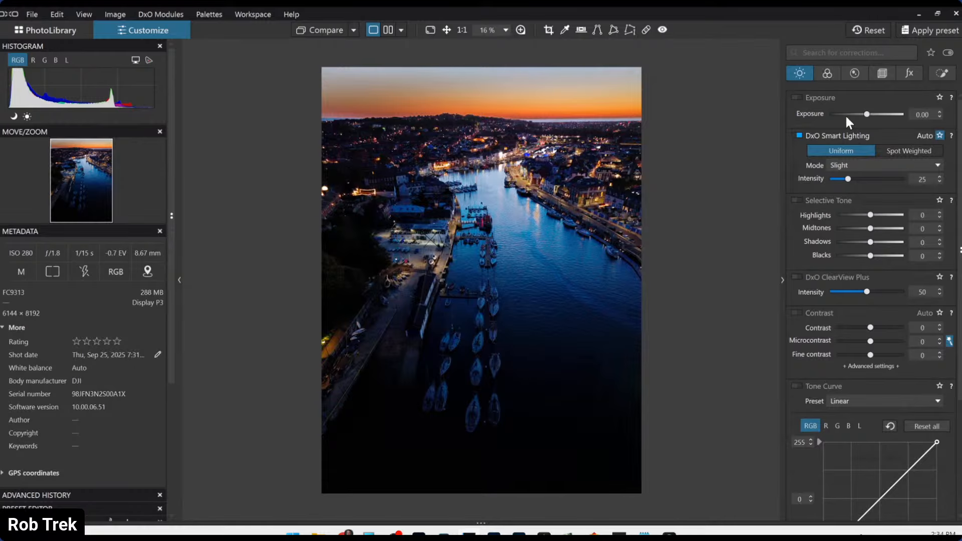
pyautogui.click(827, 73)
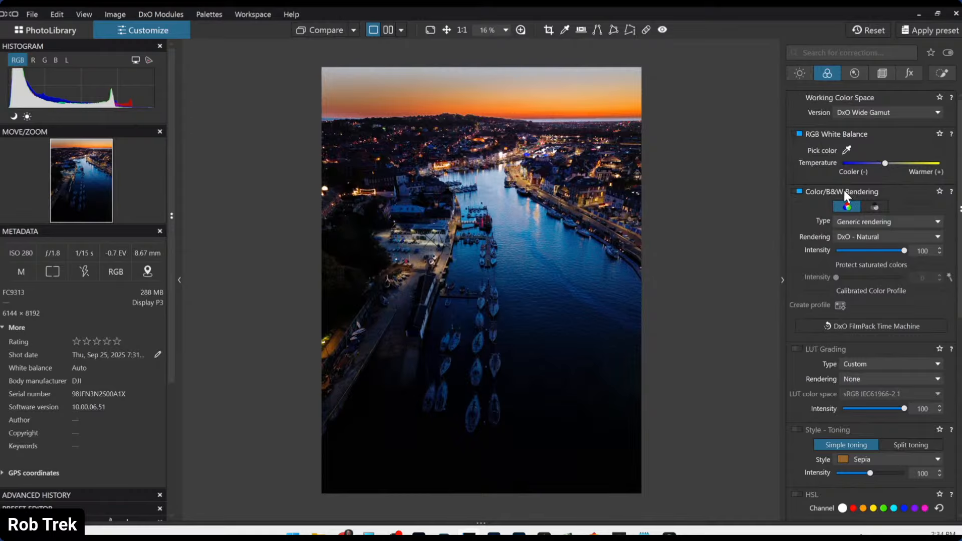
pyautogui.click(797, 73)
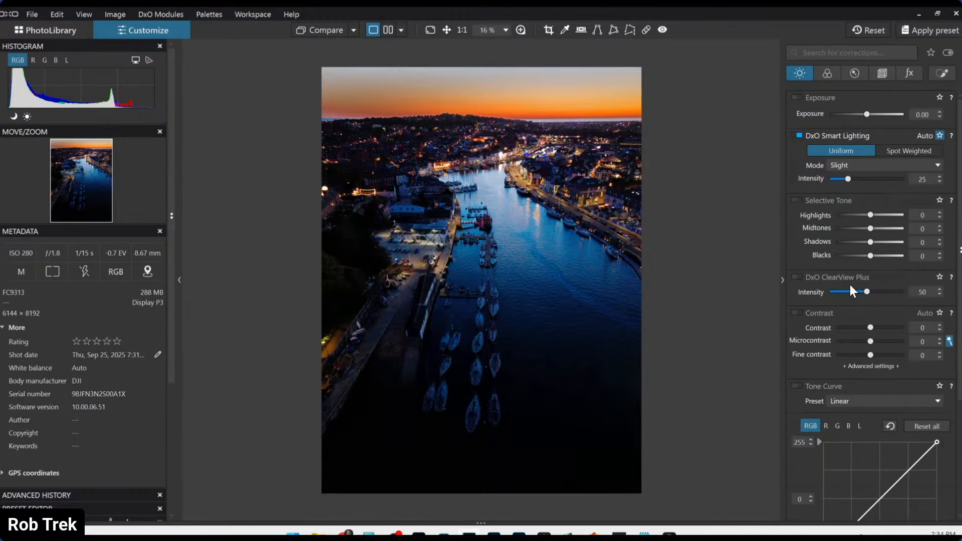
pyautogui.scroll(-3, 850, 290)
pyautogui.click(861, 286)
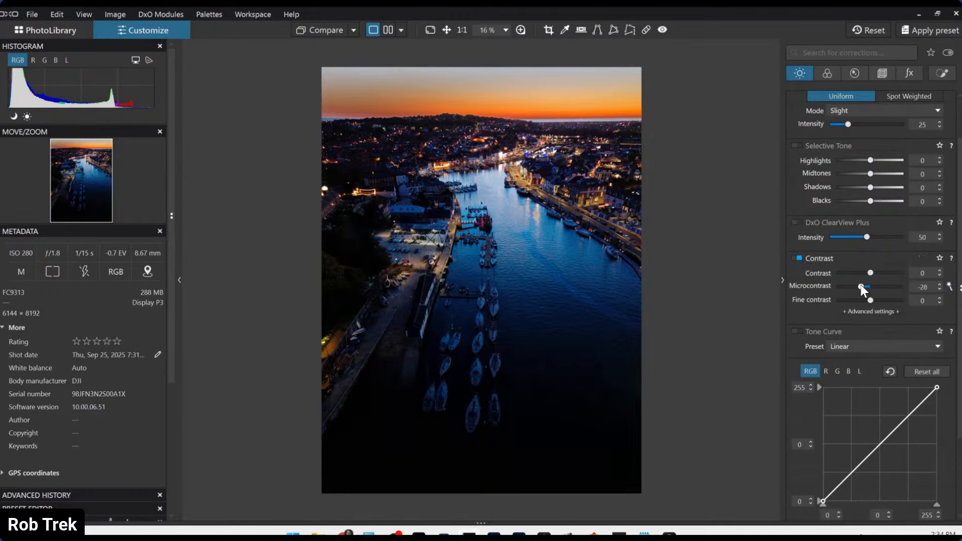
pyautogui.doubleClick(861, 286)
# - Compare the original and edited harbour image side by side with the palettes hidden
pyautogui.click(386, 31)
pyautogui.press('Tab')
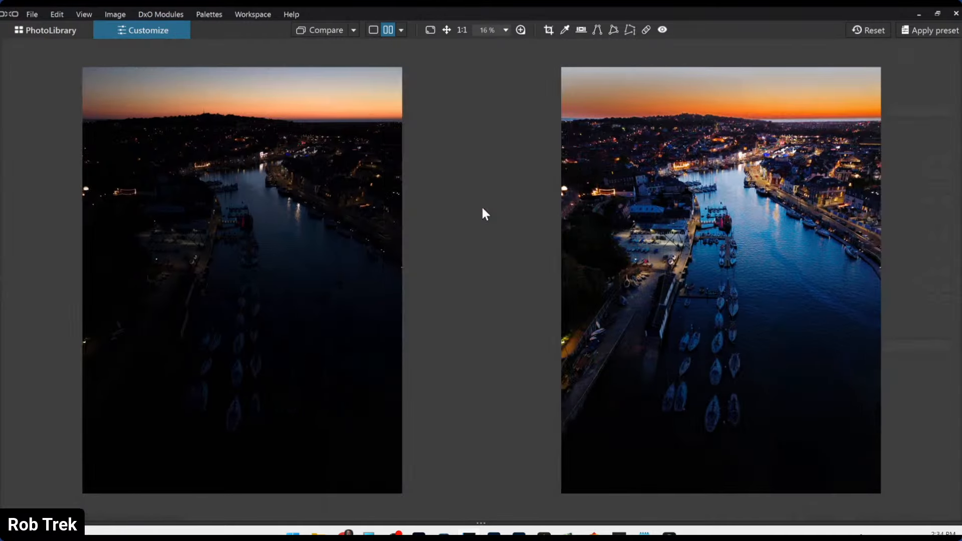
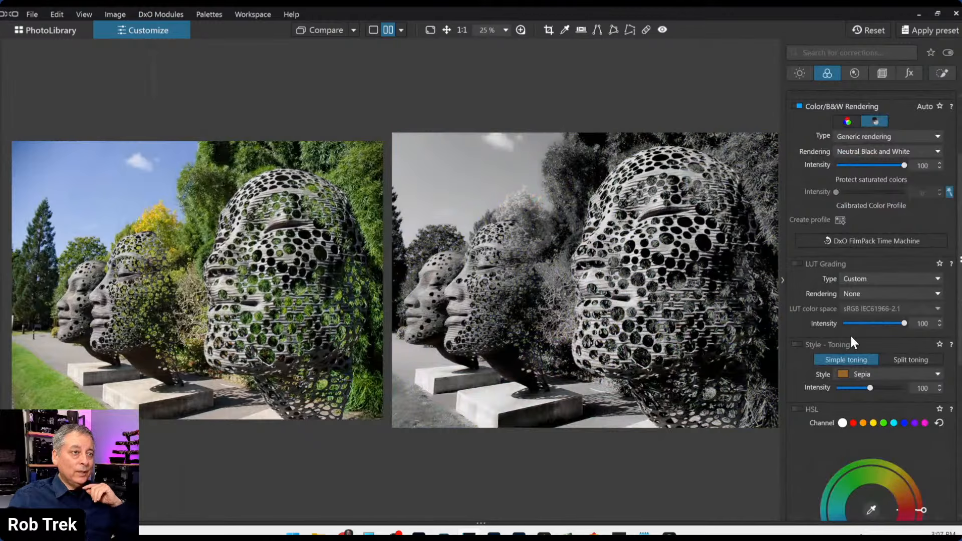
# - Switch the sculpture photo to color rendering with DxO - Vibrant and view it beside the original without the palettes
pyautogui.click(782, 279)
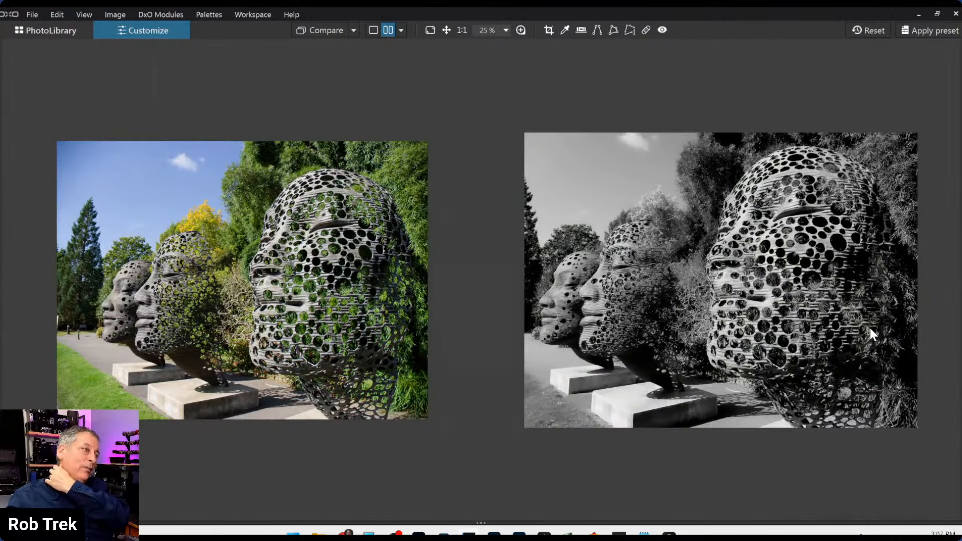
pyautogui.click(957, 280)
pyautogui.click(846, 121)
pyautogui.click(858, 153)
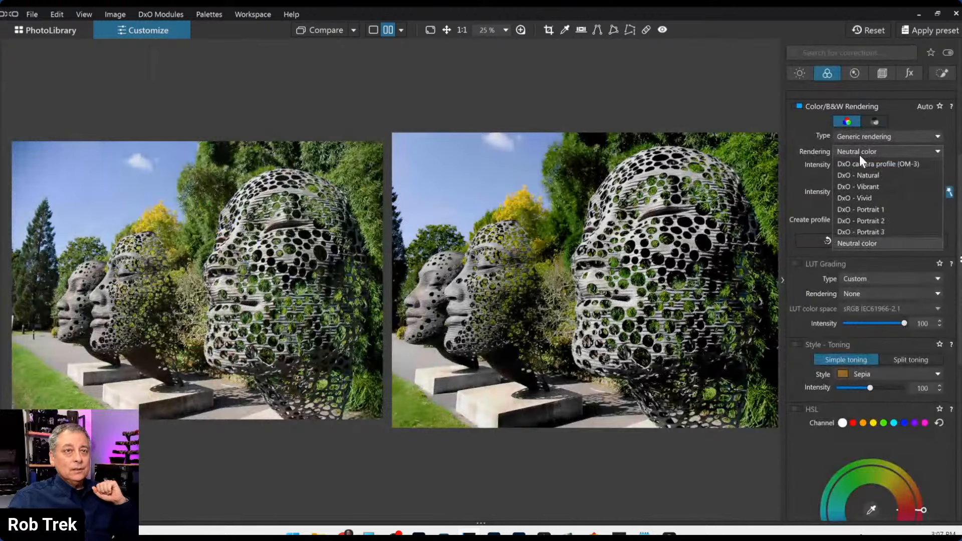
pyautogui.click(860, 184)
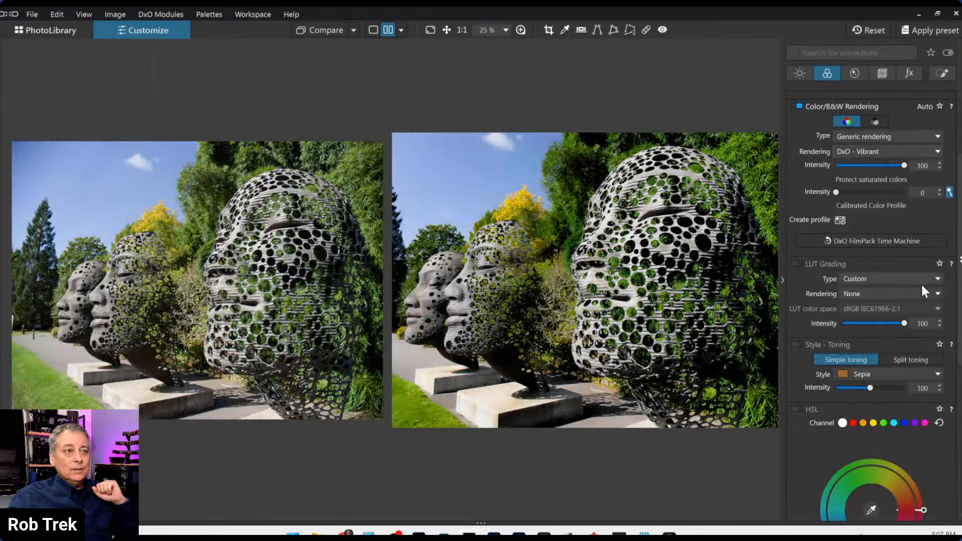
pyautogui.click(782, 280)
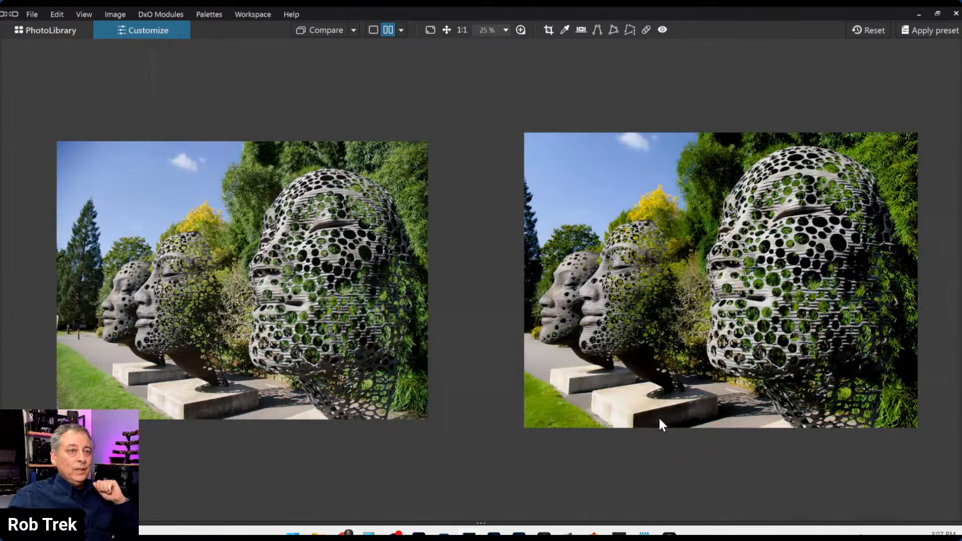
# - Open the ORF photo of the small bird from the library for editing and apply the plain 0000 default preset
pyautogui.click(68, 33)
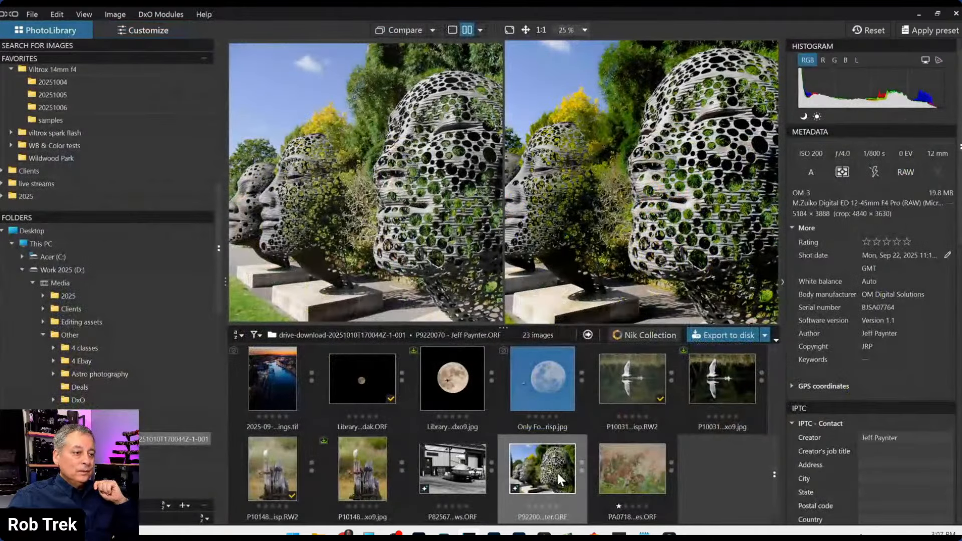
pyautogui.doubleClick(632, 469)
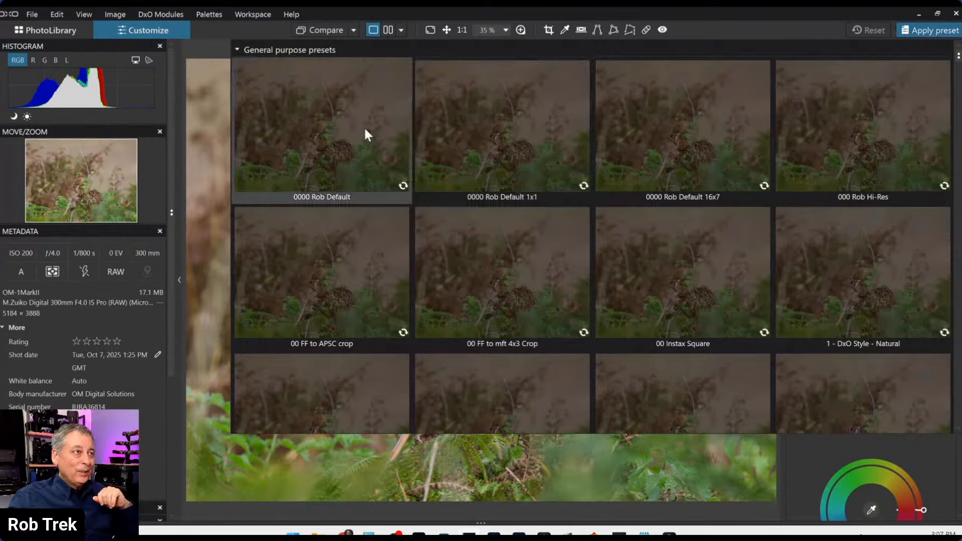
pyautogui.click(364, 126)
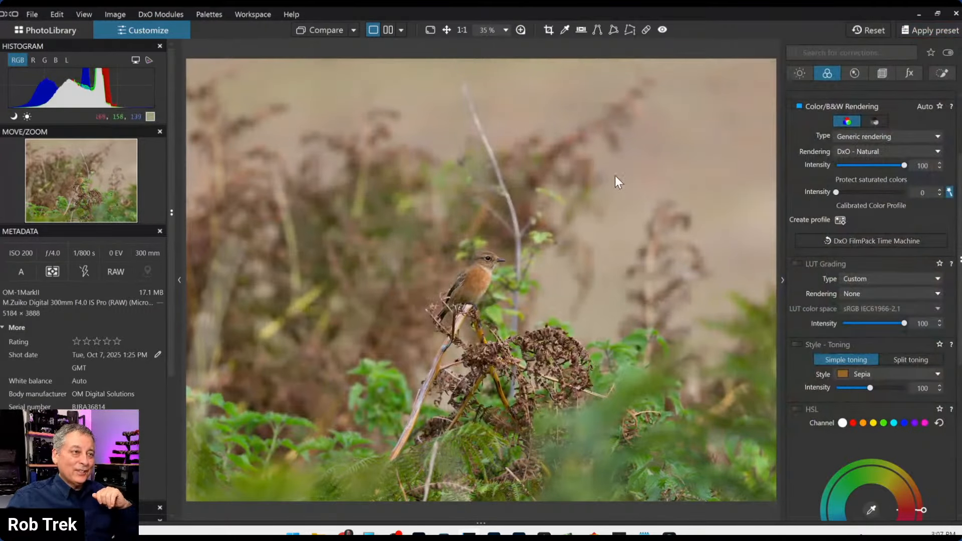